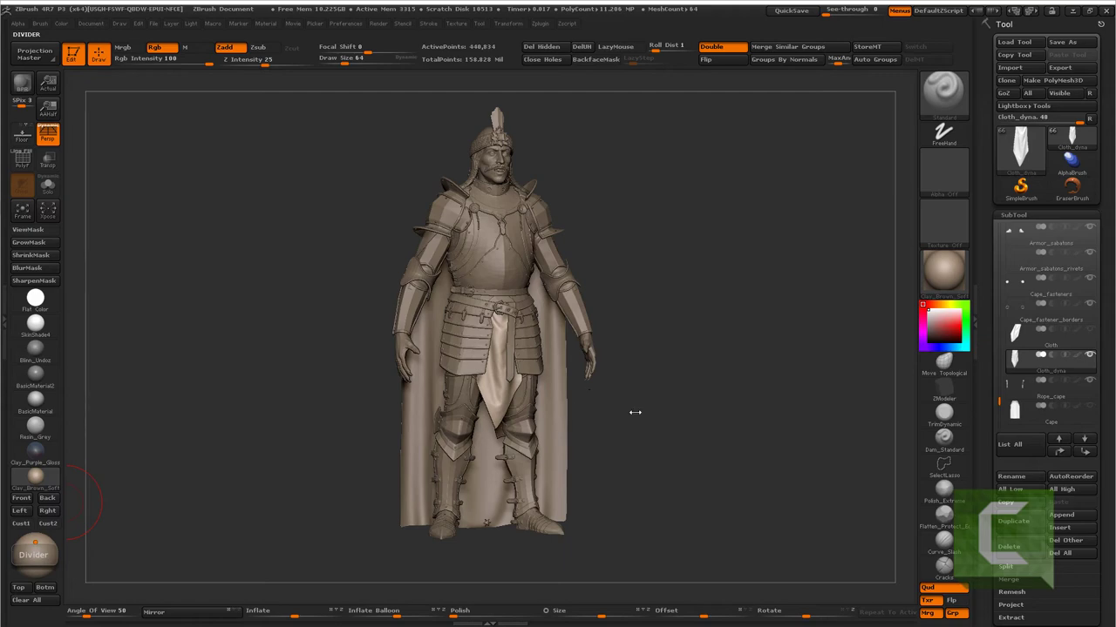
- Delete the large belt's rings subtool, Rings_belt_large
{"action": "mouse_move", "coordinate": [635, 412]}
{"action": "left_mouse_down"}
{"action": "mouse_move", "coordinate": [273, 430]}
{"action": "mouse_move", "coordinate": [506, 591]}
{"action": "mouse_move", "coordinate": [558, 288]}
{"action": "left_mouse_up"}
{"action": "left_click", "coordinate": [588, 263], "text": "alt"}
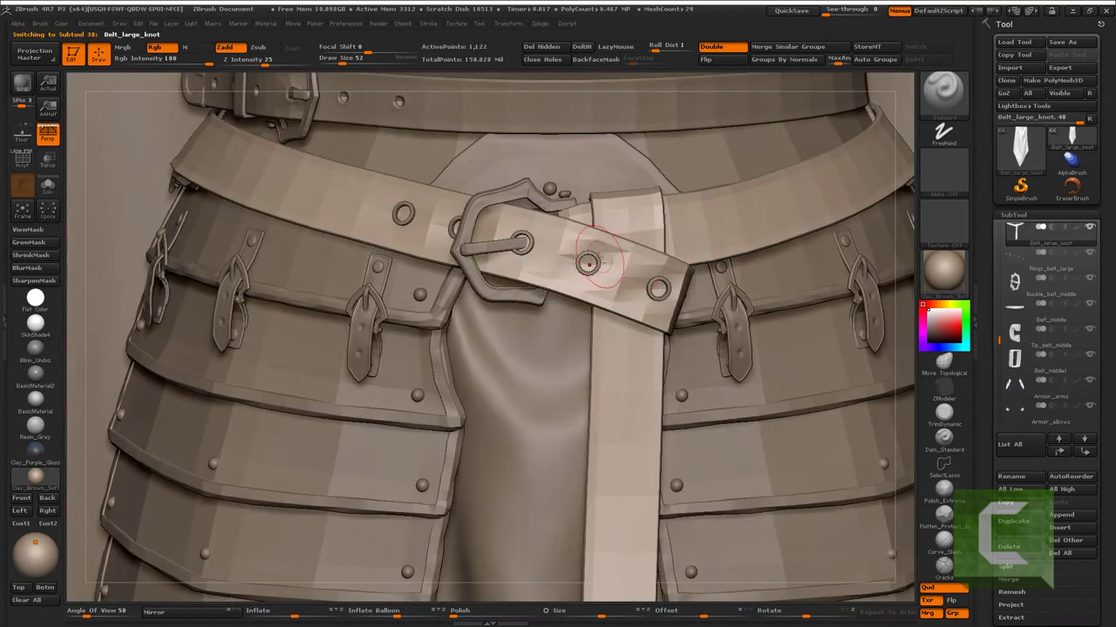
{"action": "left_click", "coordinate": [588, 263], "text": "alt"}
{"action": "left_click", "coordinate": [1009, 546]}
{"action": "left_click", "coordinate": [932, 565]}
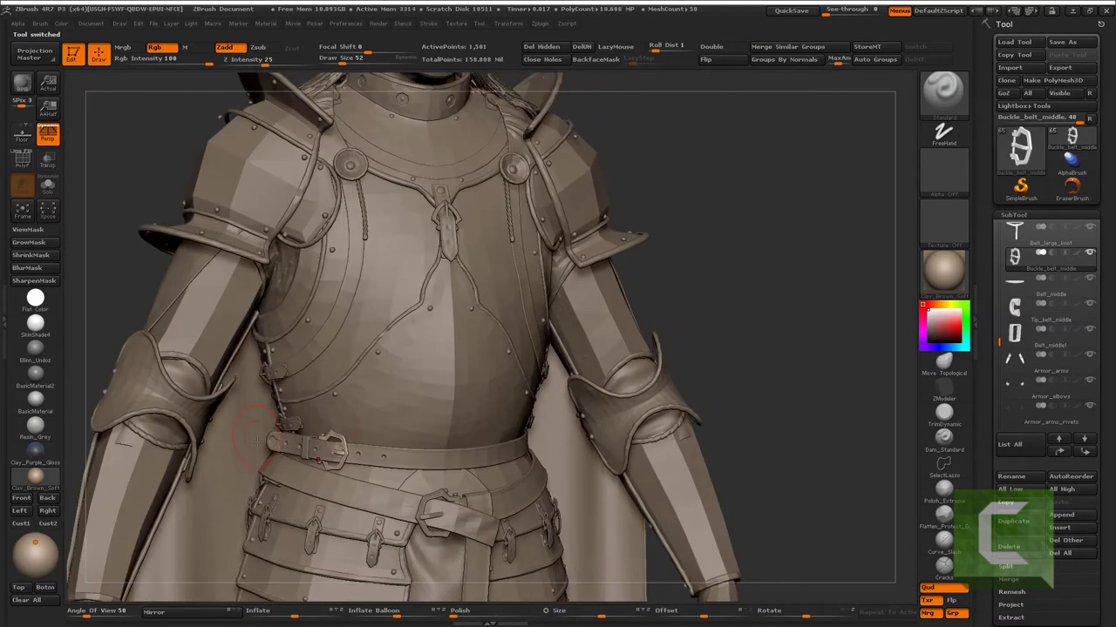
- Delete the middle belt's separate tip, Tip_belt_middle, and zoom in on the belt holes
{"action": "left_click_drag", "start_coordinate": [423, 457], "coordinate": [416, 406]}
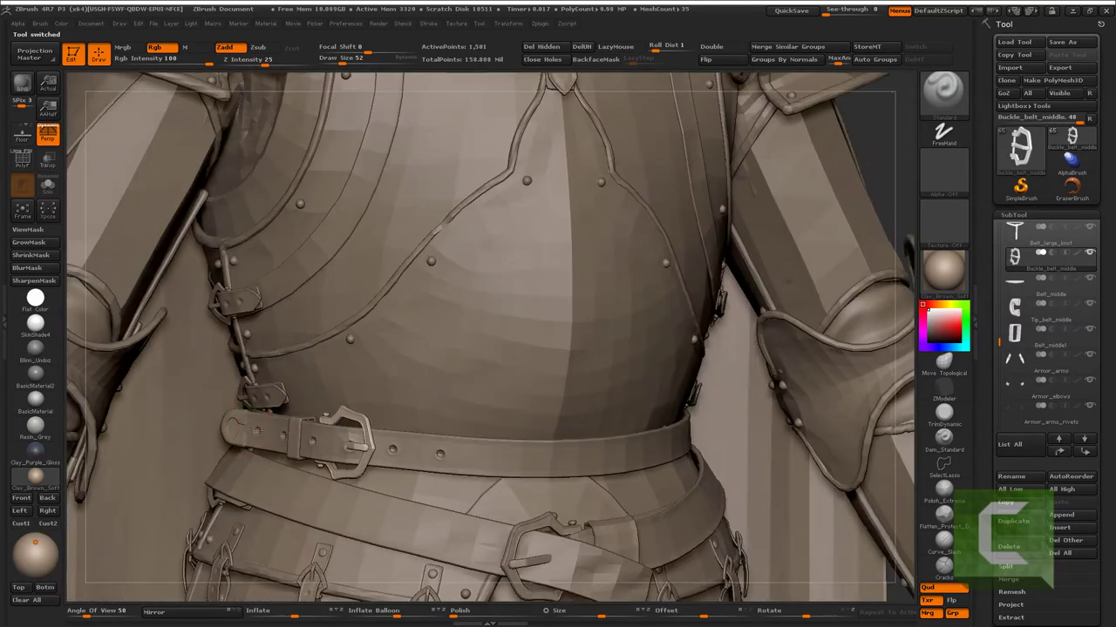
{"action": "left_click", "coordinate": [416, 405], "text": "alt"}
{"action": "left_click", "coordinate": [1011, 547]}
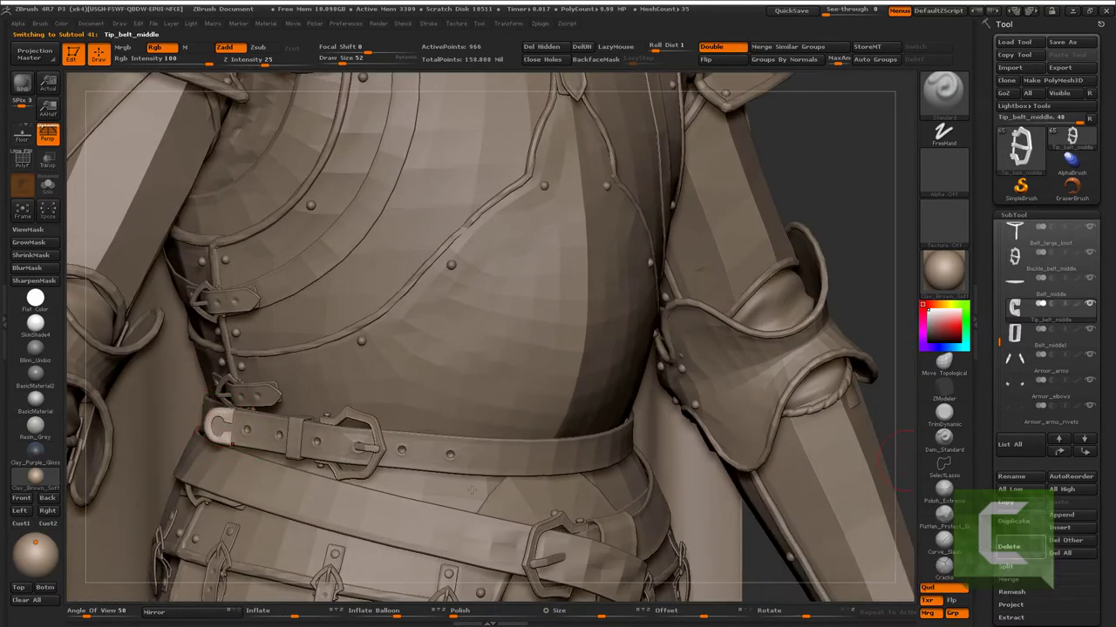
{"action": "left_click", "coordinate": [48, 185]}
{"action": "mouse_move", "coordinate": [329, 319]}
{"action": "left_mouse_down", "text": "alt"}
{"action": "mouse_move", "coordinate": [199, 460]}
{"action": "mouse_move", "coordinate": [227, 436]}
{"action": "mouse_move", "coordinate": [241, 468]}
{"action": "left_mouse_up", "text": "alt"}
- Pull the middle belt's tip out into a point with the Move Topological brush
{"action": "key", "text": "b"}
{"action": "key", "text": "m"}
{"action": "key", "text": "t"}
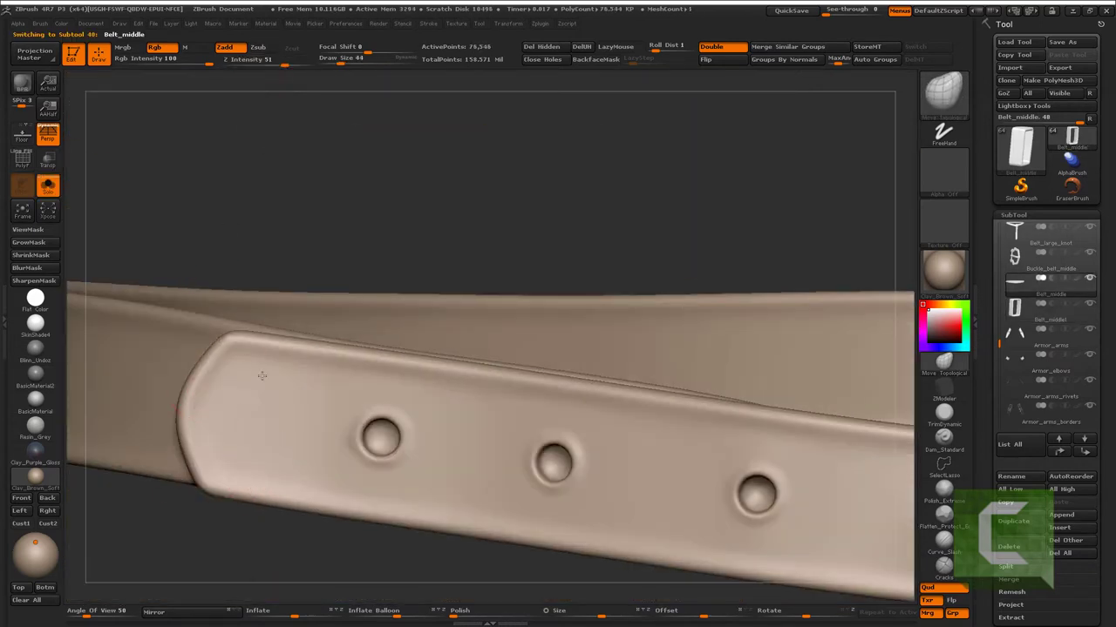
{"action": "left_click_drag", "start_coordinate": [261, 376], "coordinate": [329, 356], "text": "alt"}
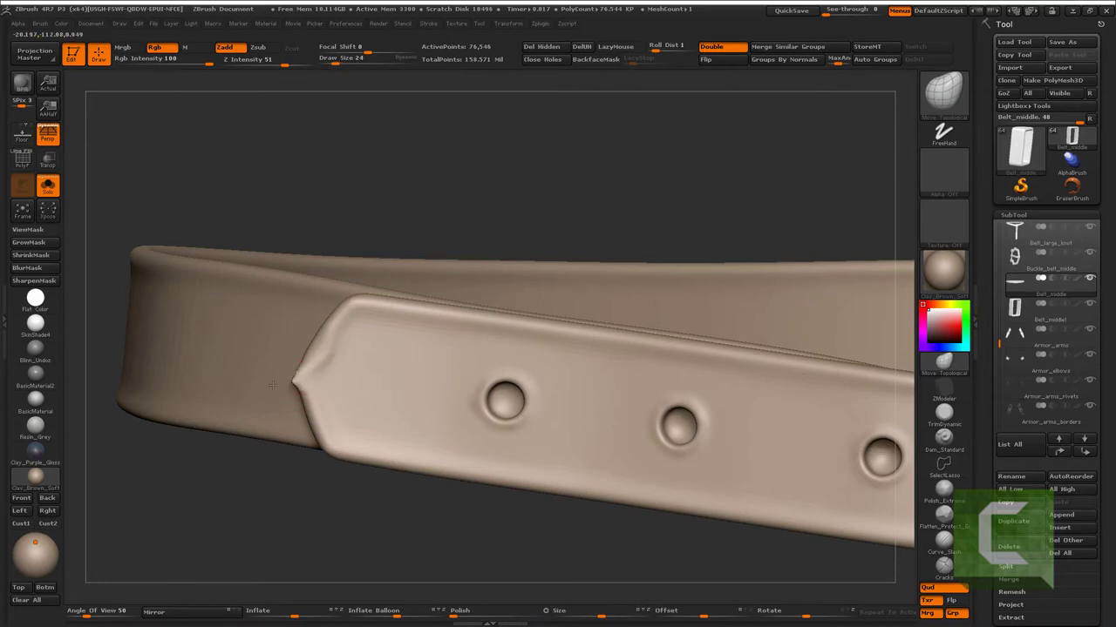
{"action": "left_click_drag", "start_coordinate": [332, 450], "coordinate": [331, 427]}
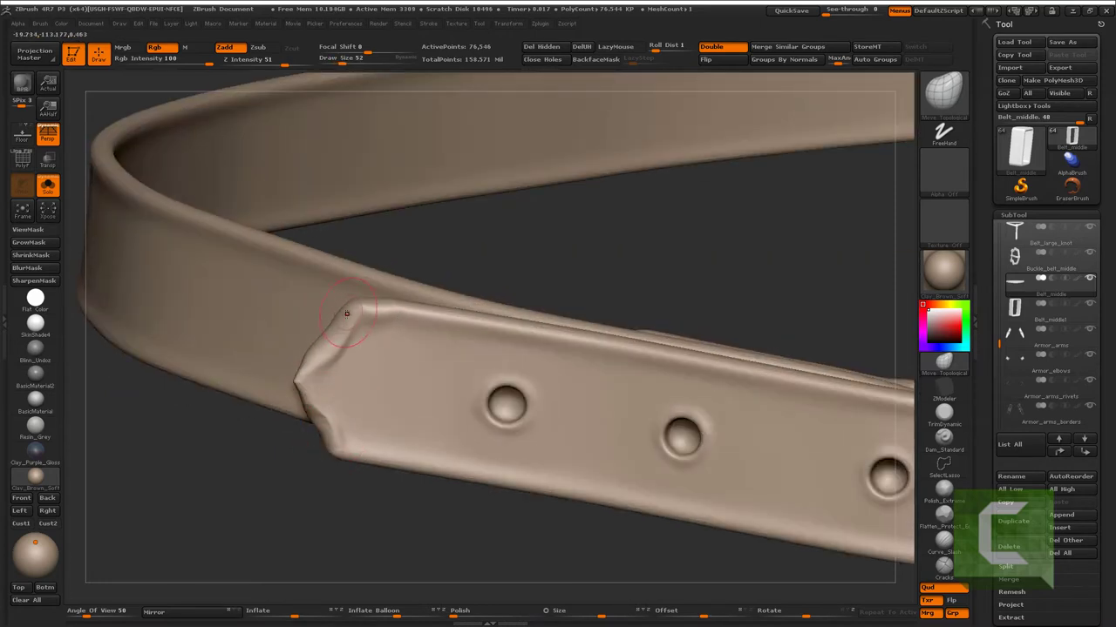
{"action": "mouse_move", "coordinate": [352, 303]}
{"action": "left_mouse_down"}
{"action": "mouse_move", "coordinate": [334, 352]}
{"action": "mouse_move", "coordinate": [361, 384]}
{"action": "left_mouse_up"}
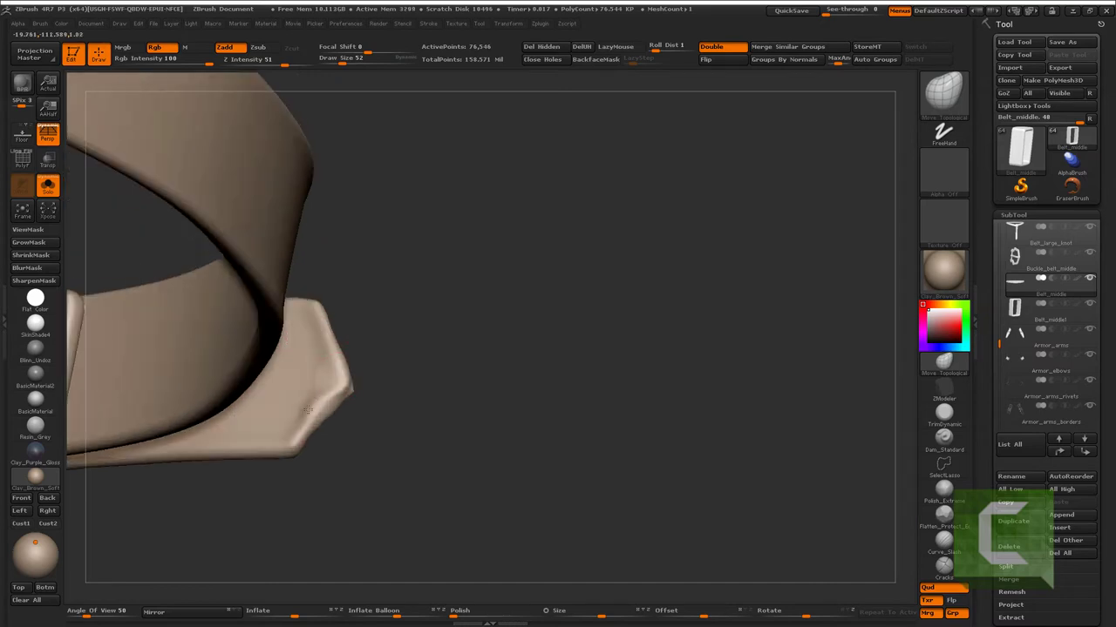
{"action": "left_click_drag", "start_coordinate": [307, 409], "coordinate": [264, 302]}
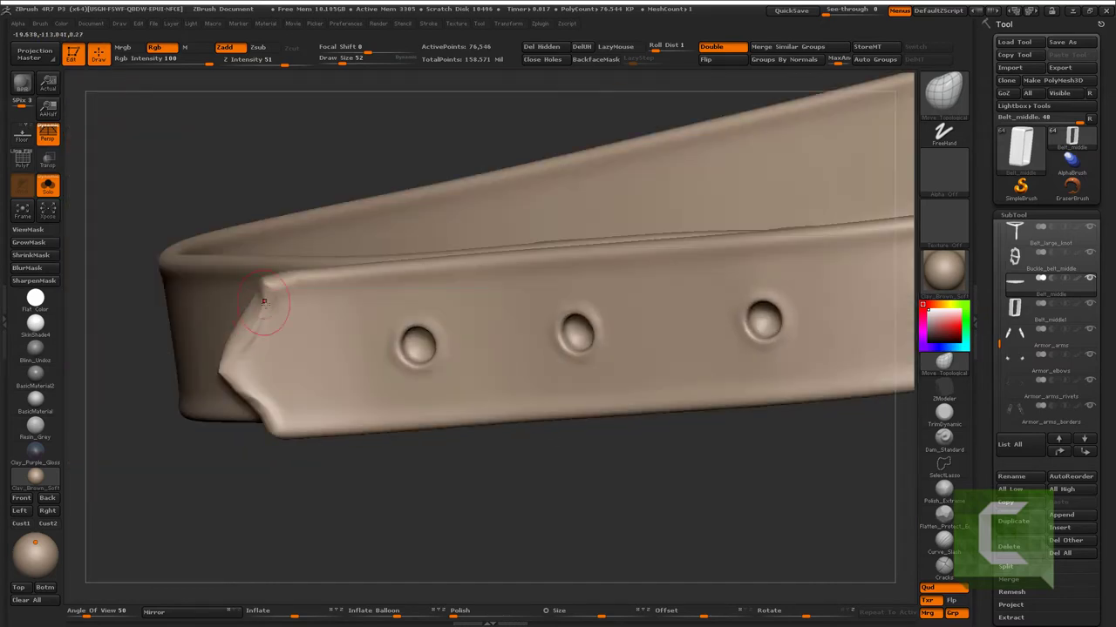
- Carve creases near the belt tip with Dam_Standard, then smooth them
{"action": "key", "text": "b"}
{"action": "key", "text": "d"}
{"action": "key", "text": "s"}
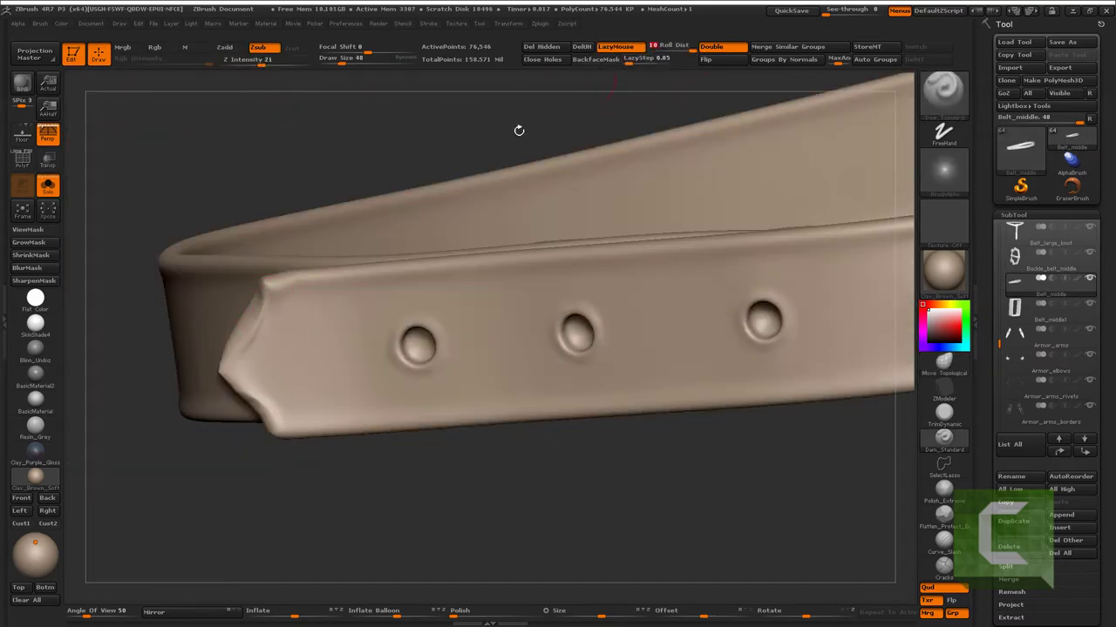
{"action": "left_click_drag", "start_coordinate": [519, 130], "coordinate": [262, 305]}
{"action": "mouse_move", "coordinate": [340, 309]}
{"action": "left_mouse_down"}
{"action": "mouse_move", "coordinate": [252, 309]}
{"action": "mouse_move", "coordinate": [282, 348]}
{"action": "left_mouse_up"}
{"action": "left_click_drag", "start_coordinate": [261, 288], "coordinate": [242, 375]}
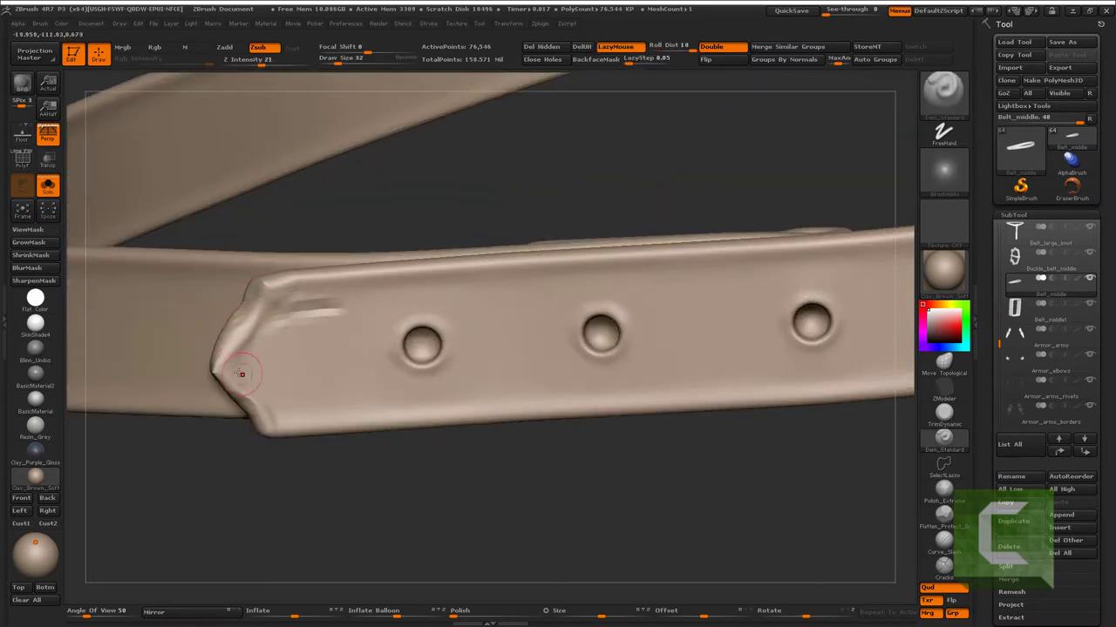
{"action": "key", "text": "shift"}
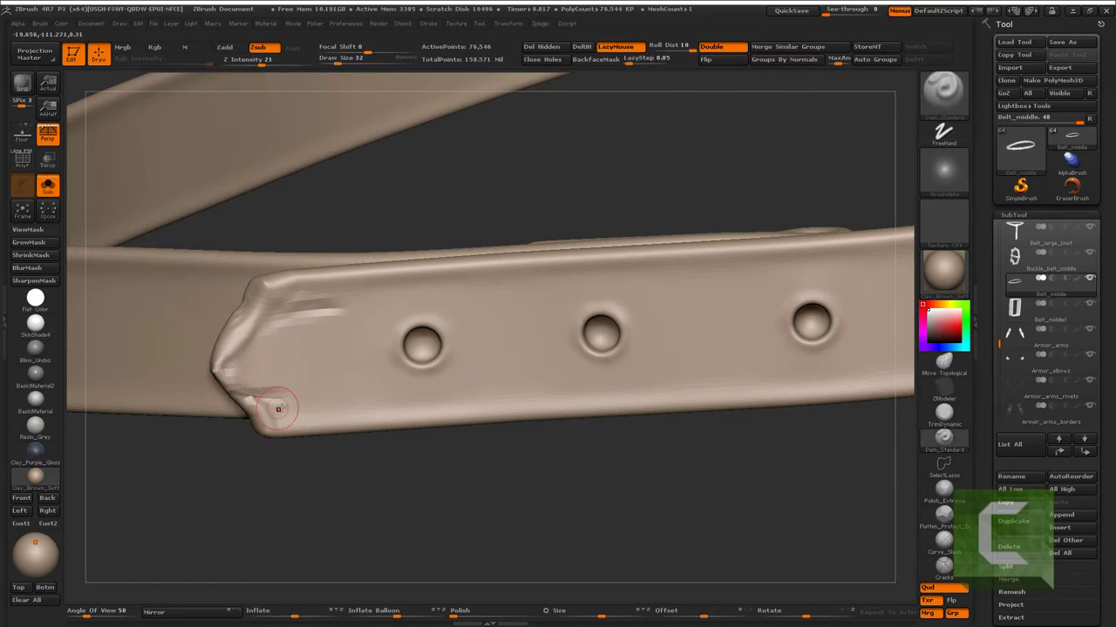
{"action": "key", "text": "shift"}
{"action": "mouse_move", "coordinate": [278, 404]}
{"action": "left_mouse_down"}
{"action": "mouse_move", "coordinate": [259, 387]}
{"action": "mouse_move", "coordinate": [247, 336]}
{"action": "left_mouse_up"}
- Dent and roughen the tip's lower edge and reshape its top-left corner
{"action": "key", "text": "f"}
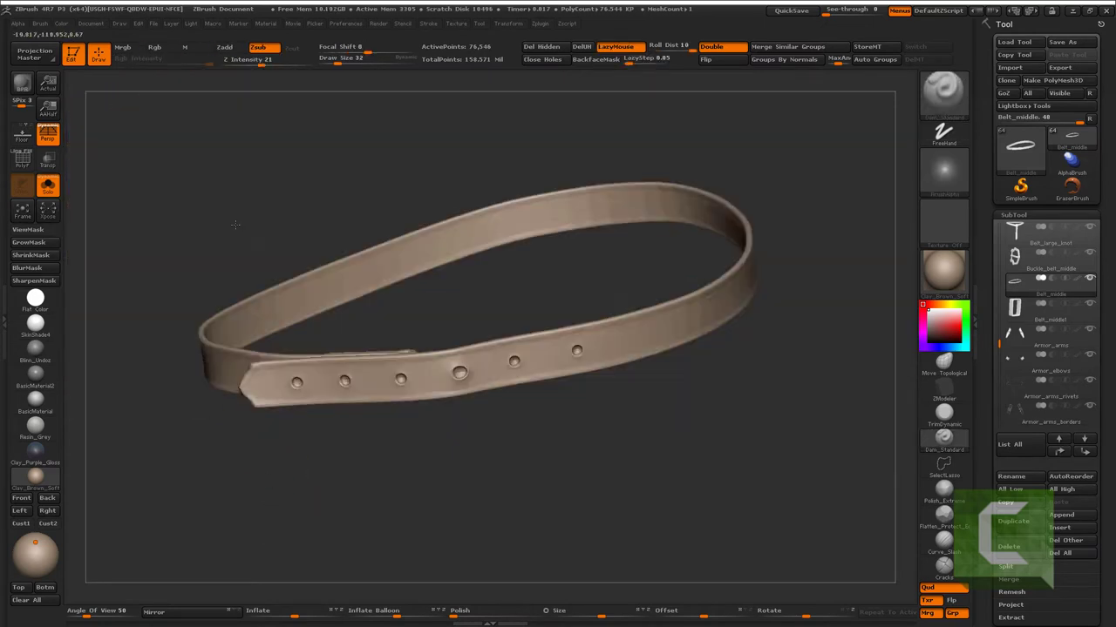
{"action": "mouse_move", "coordinate": [391, 456]}
{"action": "left_mouse_down", "text": "alt"}
{"action": "mouse_move", "coordinate": [305, 485]}
{"action": "mouse_move", "coordinate": [389, 516]}
{"action": "left_mouse_up", "text": "alt"}
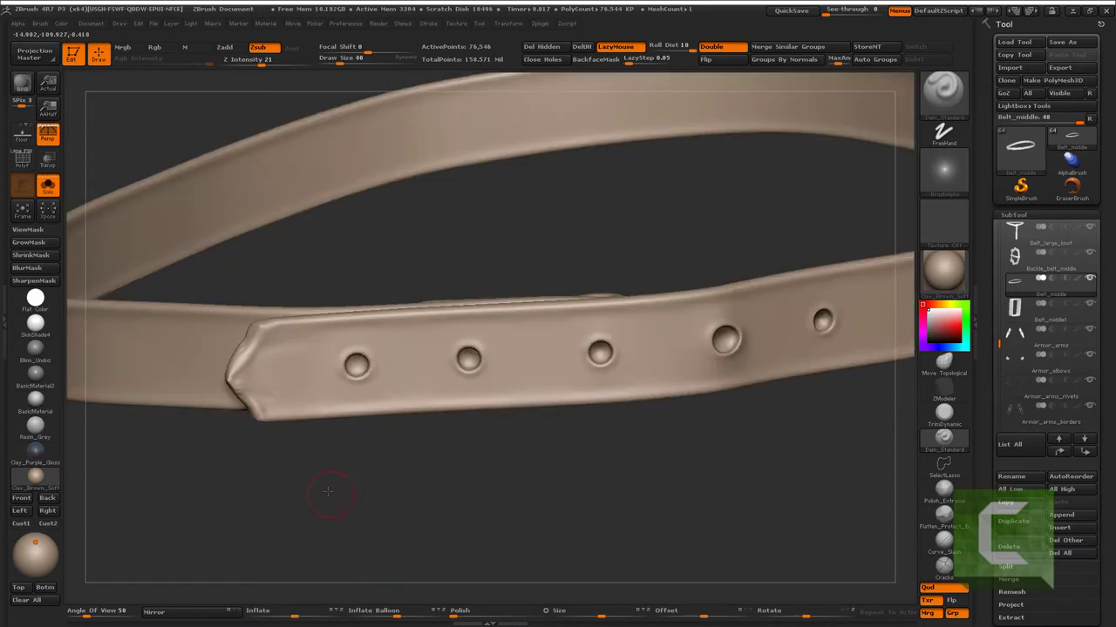
{"action": "mouse_move", "coordinate": [328, 492]}
{"action": "left_mouse_down"}
{"action": "mouse_move", "coordinate": [293, 448]}
{"action": "mouse_move", "coordinate": [277, 451]}
{"action": "left_mouse_up"}
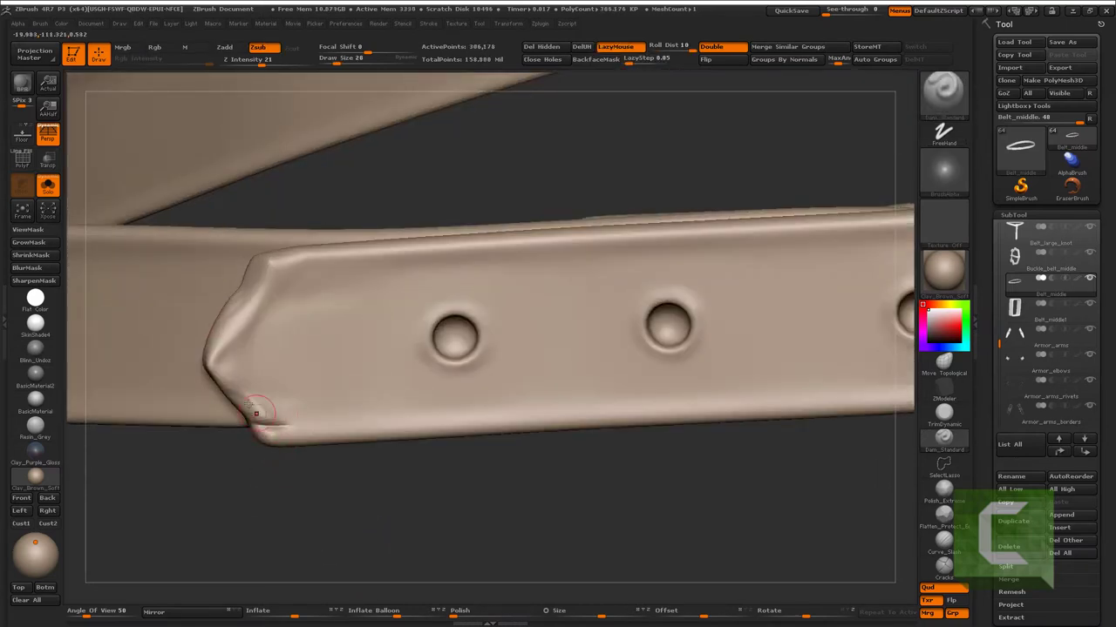
{"action": "left_click_drag", "start_coordinate": [267, 349], "coordinate": [282, 314]}
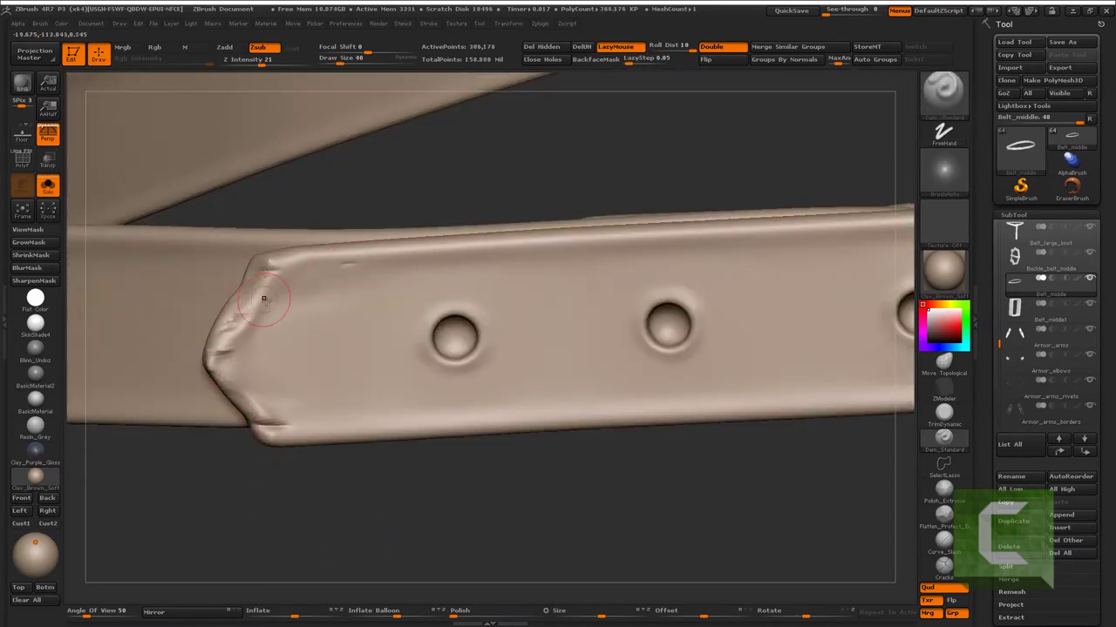
{"action": "left_click_drag", "start_coordinate": [258, 265], "coordinate": [281, 263]}
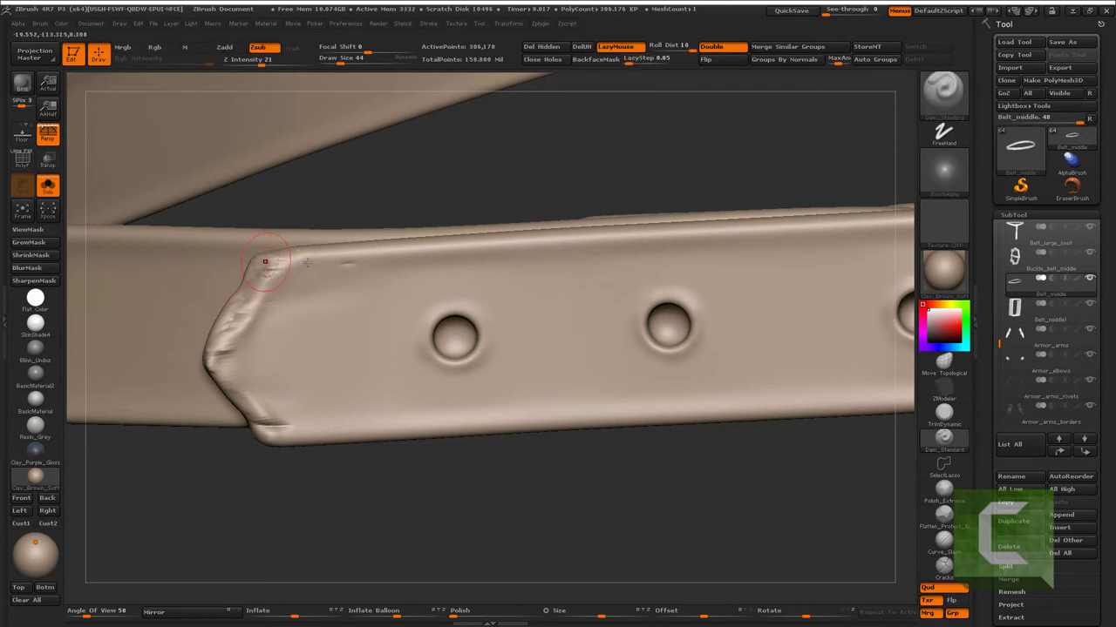
{"action": "left_click_drag", "start_coordinate": [346, 538], "coordinate": [323, 474]}
- Build up the tip's wrinkled corner with a small Clay brush, roll distance 10 and BackfaceMask on
{"action": "key", "text": "b"}
{"action": "key", "text": "c"}
{"action": "key", "text": "l"}
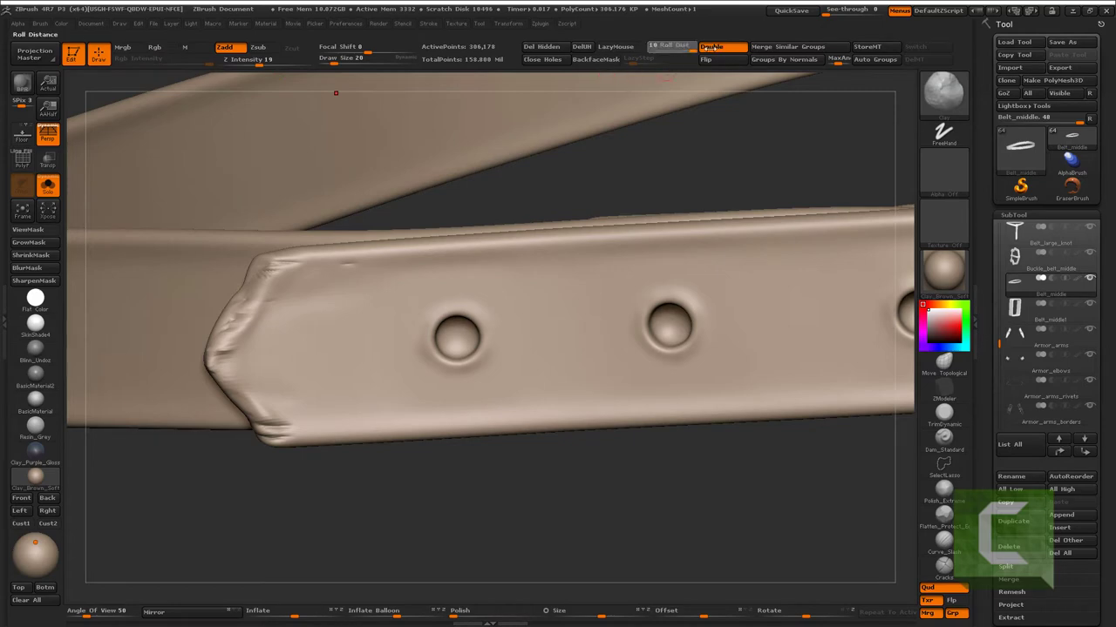
{"action": "left_click", "coordinate": [689, 48]}
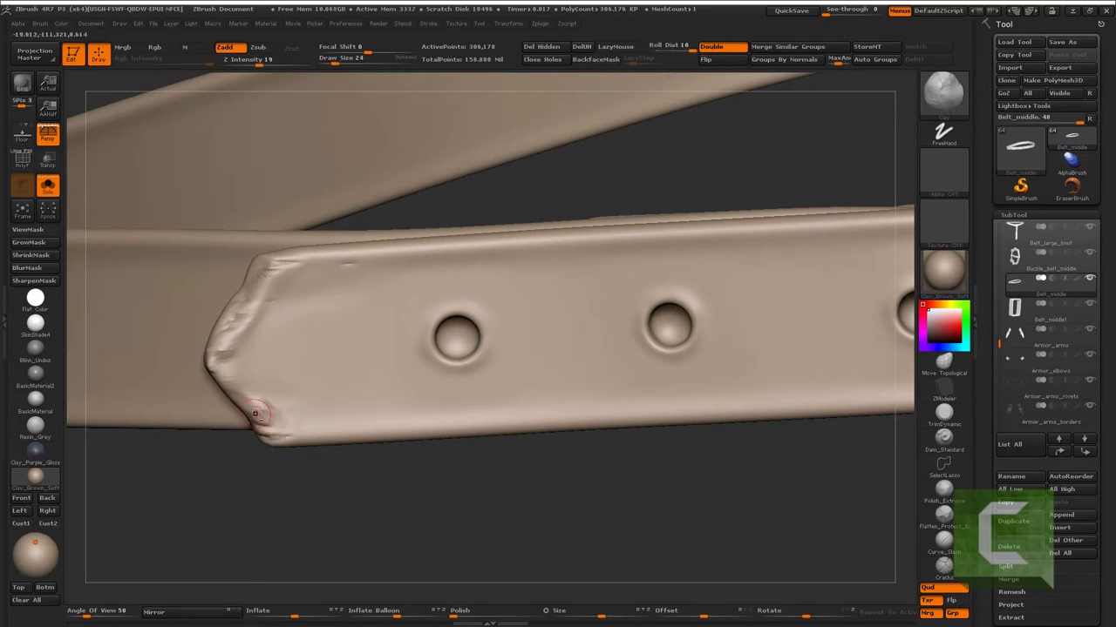
{"action": "left_click", "coordinate": [599, 59]}
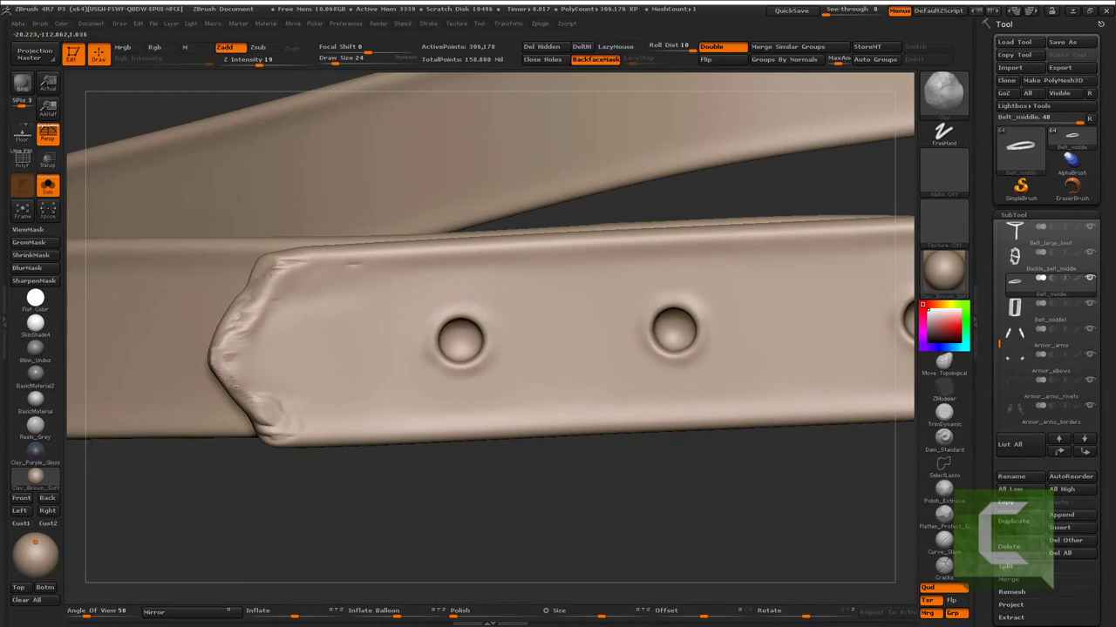
{"action": "left_click_drag", "start_coordinate": [251, 321], "coordinate": [276, 272]}
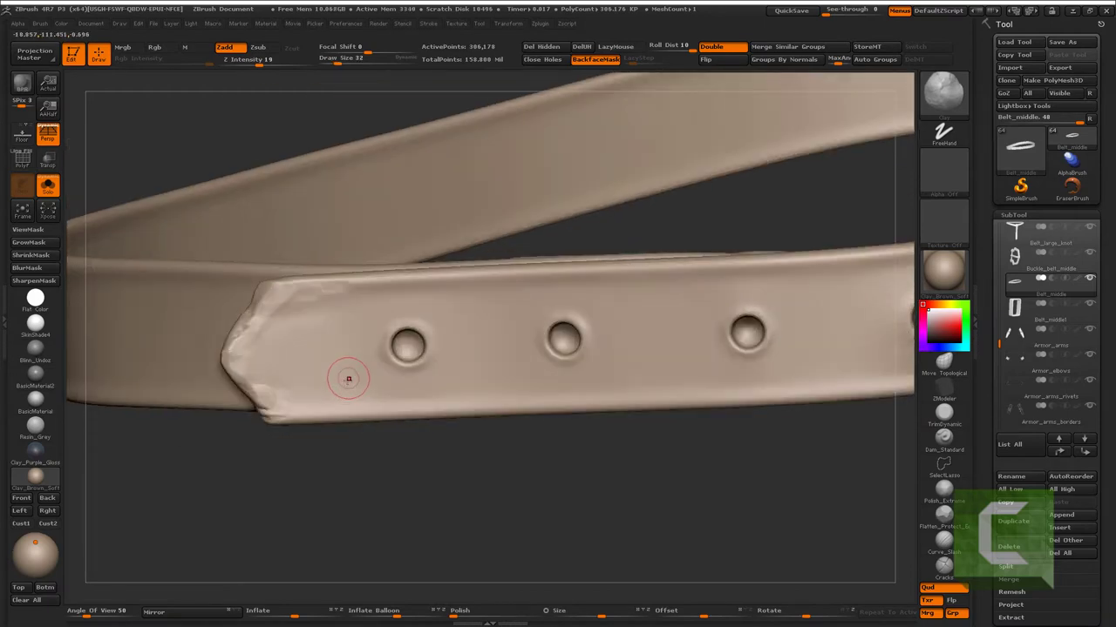
- Unsolo the knight and raise Belt_large_knot, Armor_arms and Armor_breastplate one subdivision level each
{"action": "key", "text": "ctrl+shift+s"}
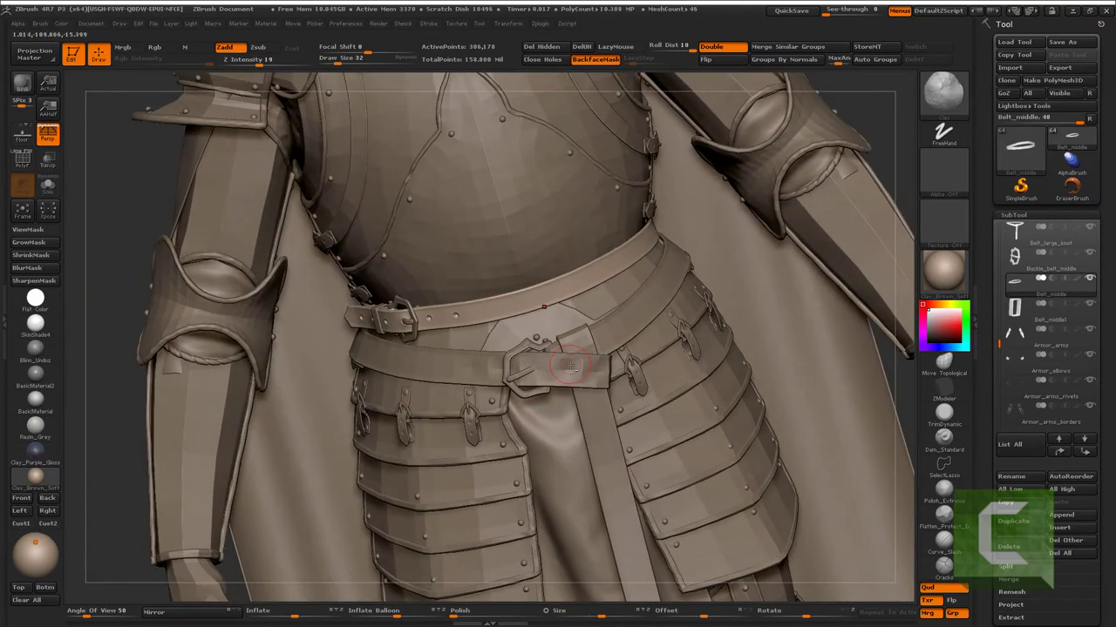
{"action": "left_click", "coordinate": [550, 371], "text": "alt"}
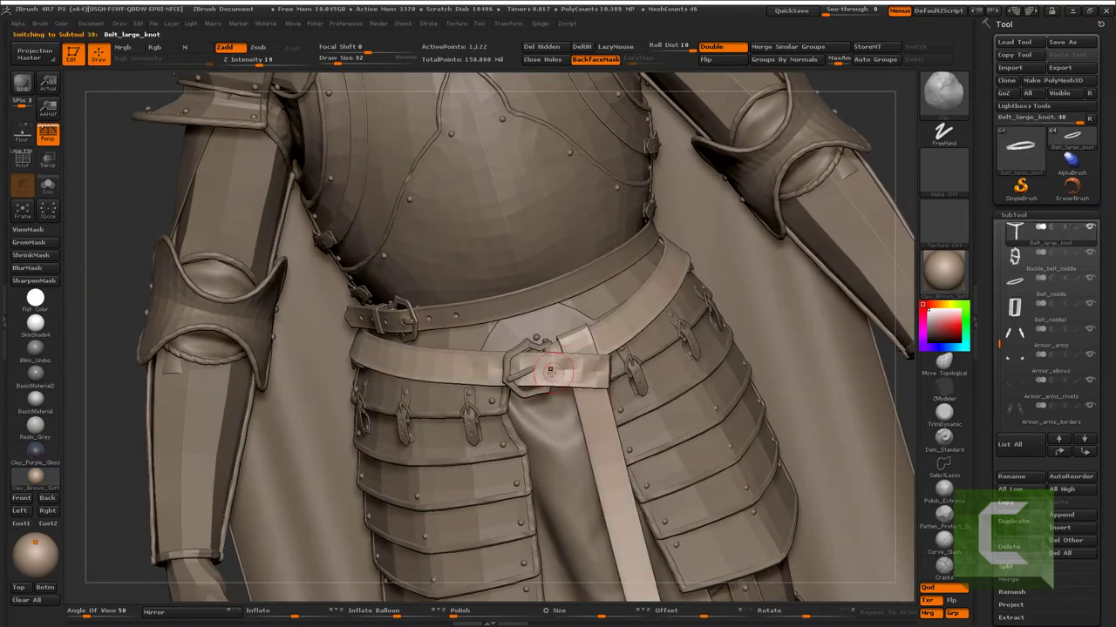
{"action": "key", "text": "d"}
{"action": "key", "text": "d"}
{"action": "key", "text": "d"}
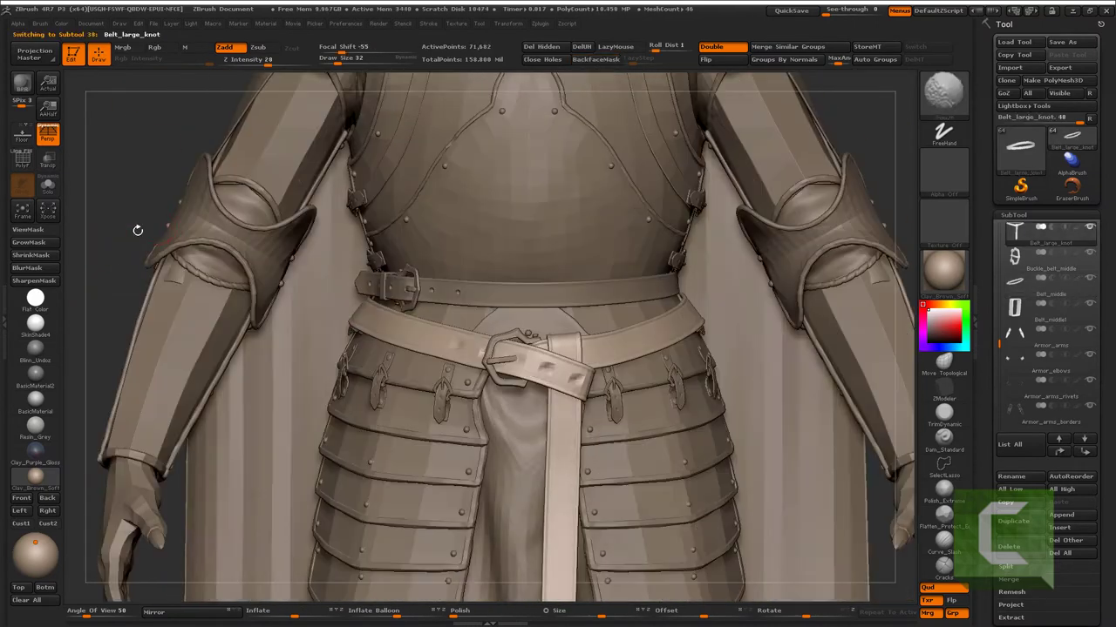
{"action": "left_click_drag", "start_coordinate": [327, 348], "coordinate": [166, 407]}
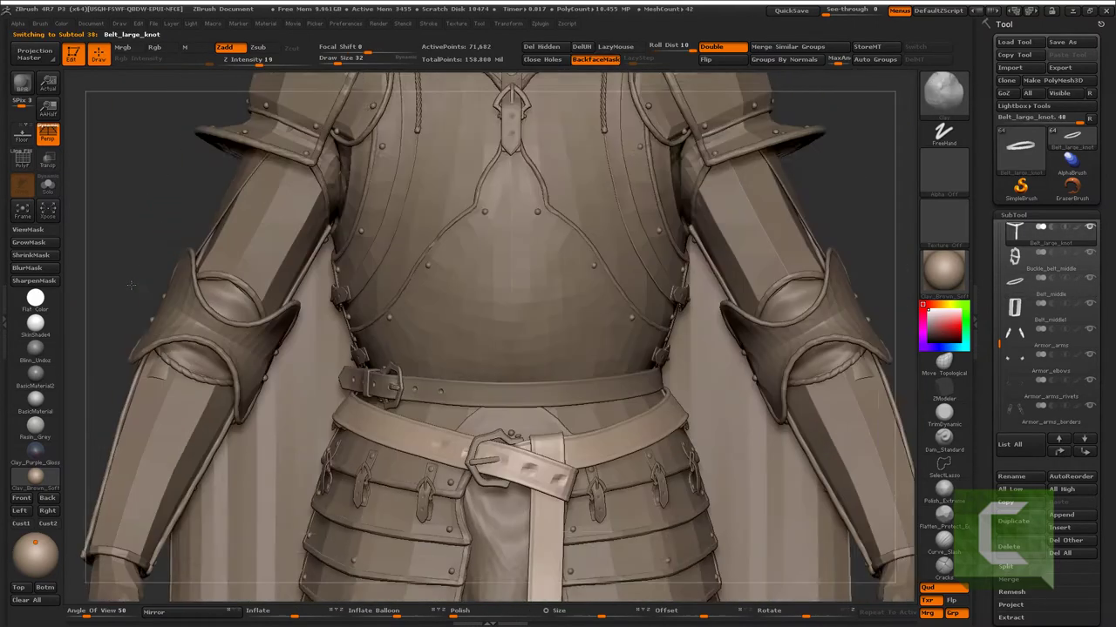
{"action": "left_click", "coordinate": [167, 407], "text": "alt"}
{"action": "key", "text": "d"}
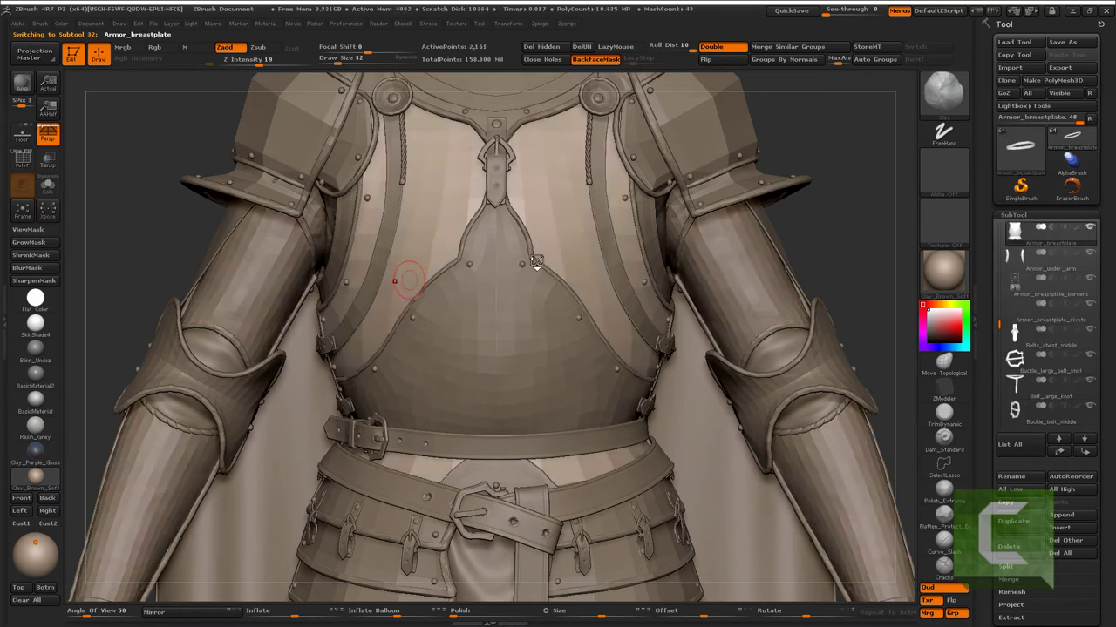
{"action": "left_click", "coordinate": [498, 306], "text": "alt"}
{"action": "key", "text": "d"}
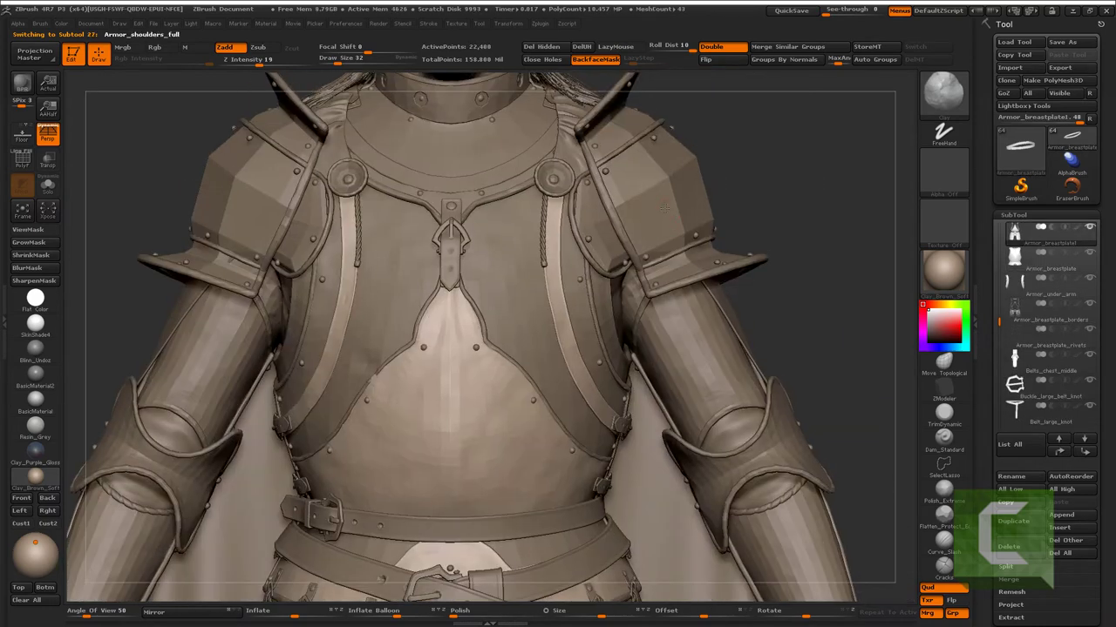
- Select the shoulder pads, then the loincloth piece
{"action": "left_click", "coordinate": [741, 180], "text": "alt"}
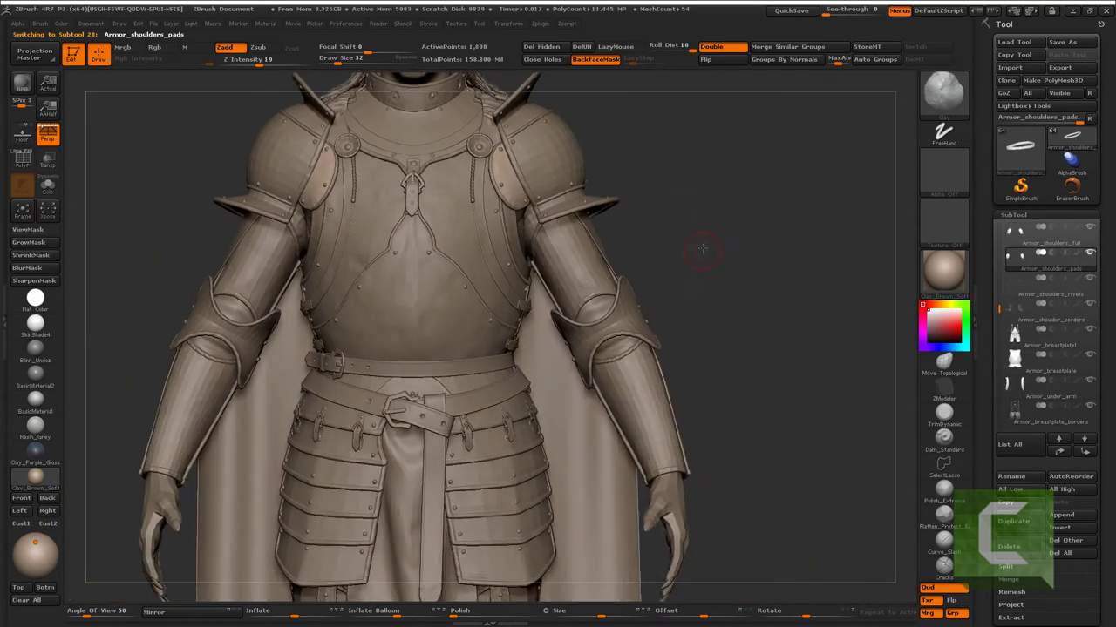
{"action": "left_click_drag", "start_coordinate": [722, 154], "coordinate": [724, 488], "text": "alt"}
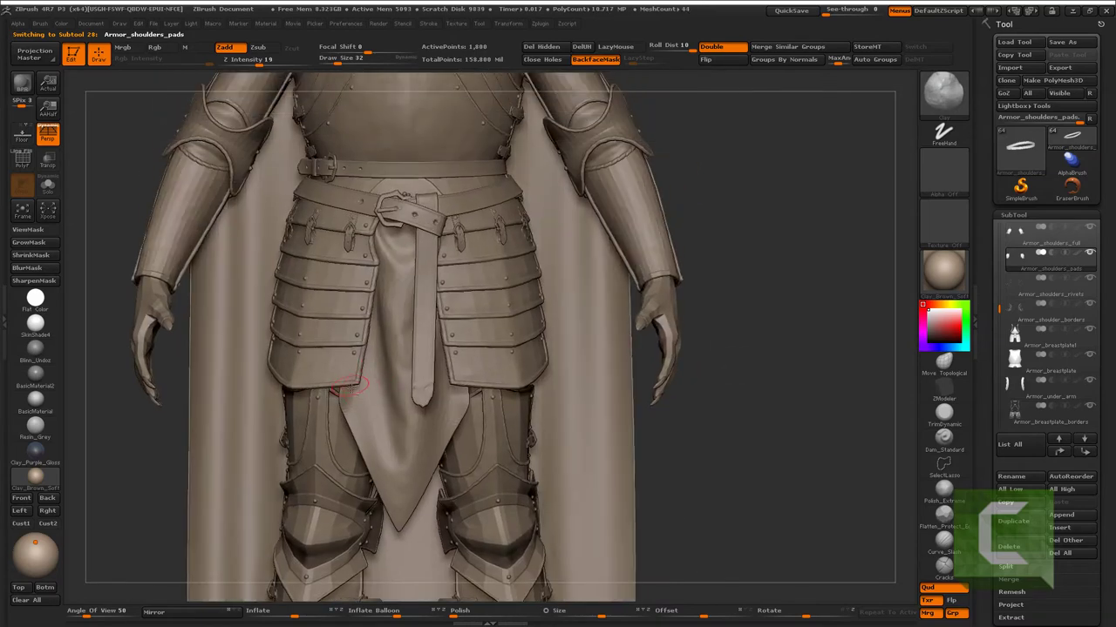
{"action": "left_click", "coordinate": [366, 388], "text": "alt"}
- Solo the loincloth, remesh it evenly at much higher density, and zoom in on it
{"action": "scroll", "coordinate": [1046, 488], "scroll_direction": "down", "scroll_amount": 5}
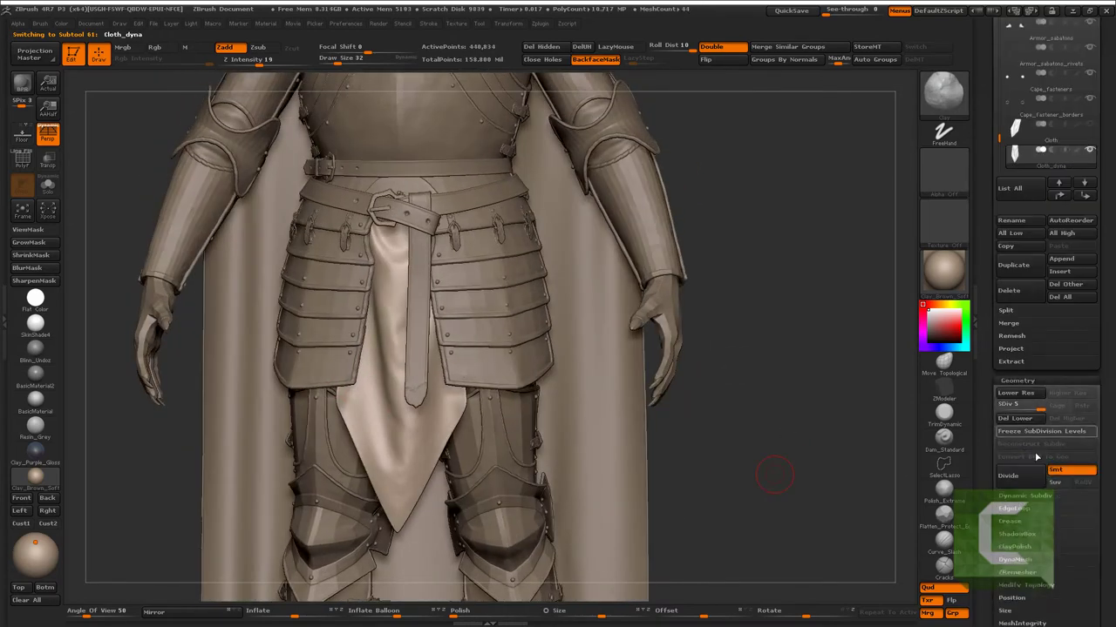
{"action": "left_click", "coordinate": [1012, 528]}
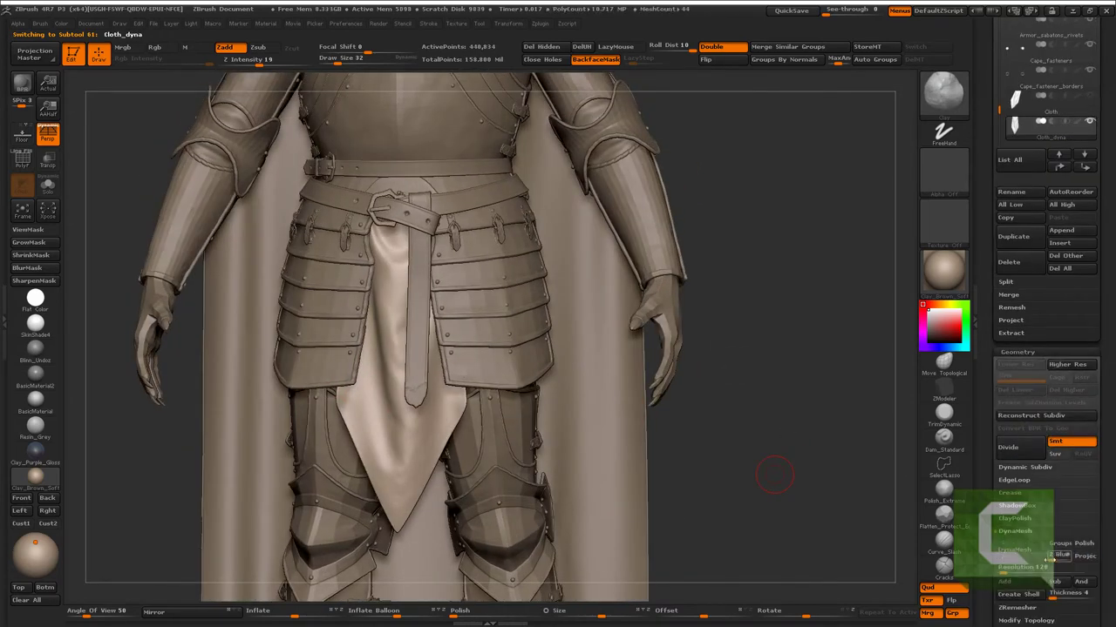
{"action": "key", "text": "ctrl+shift+s"}
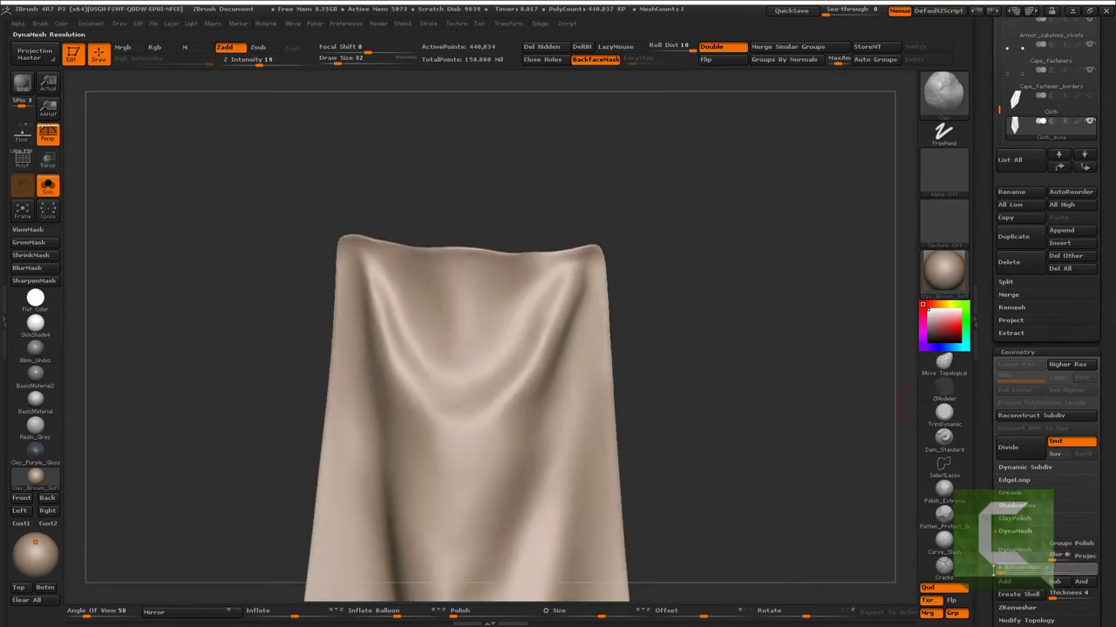
{"action": "key", "text": "shift+f"}
{"action": "left_click_drag", "start_coordinate": [634, 424], "coordinate": [657, 234], "text": "alt"}
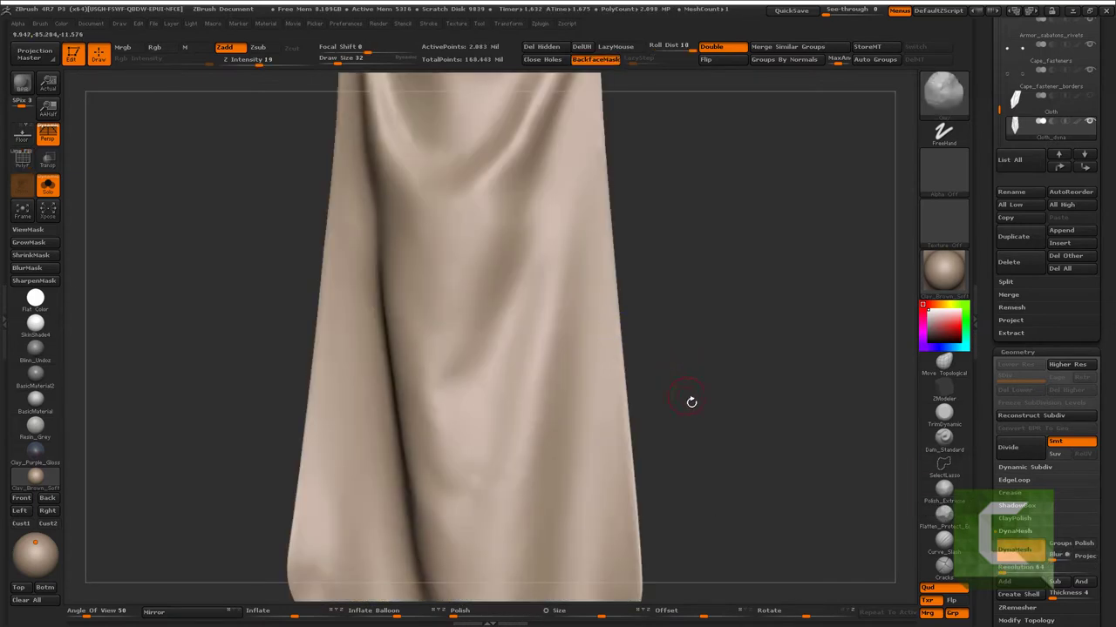
{"action": "left_click_drag", "start_coordinate": [689, 398], "coordinate": [701, 416], "text": "ctrl"}
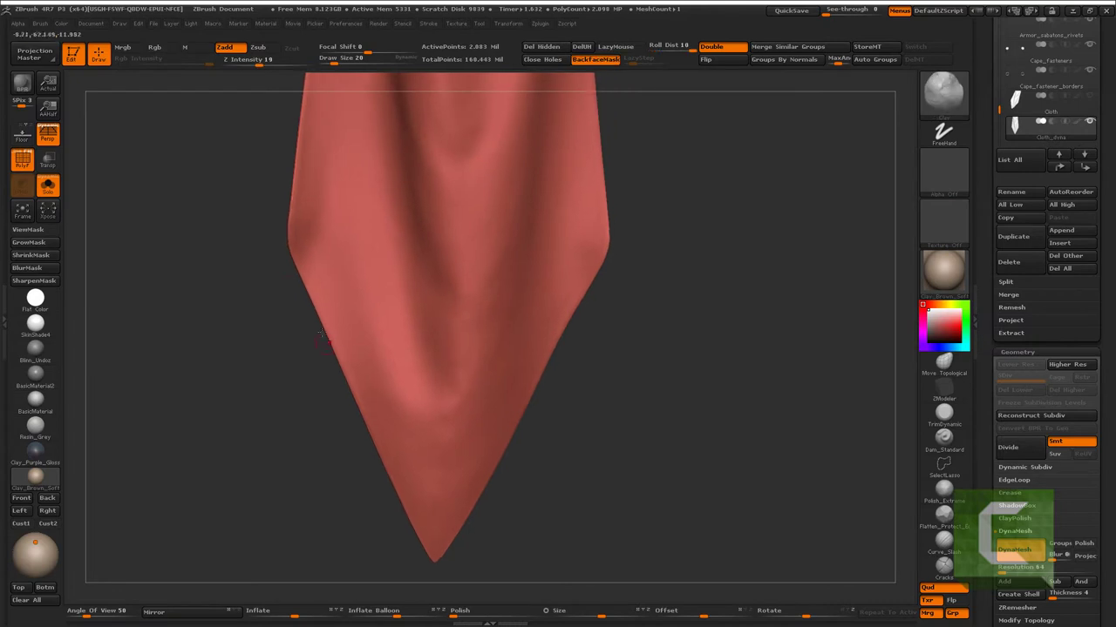
- Mask two small spots near the cloth tip, undo the extra one, and check the mask
{"action": "left_click_drag", "start_coordinate": [424, 501], "coordinate": [427, 436], "text": "ctrl"}
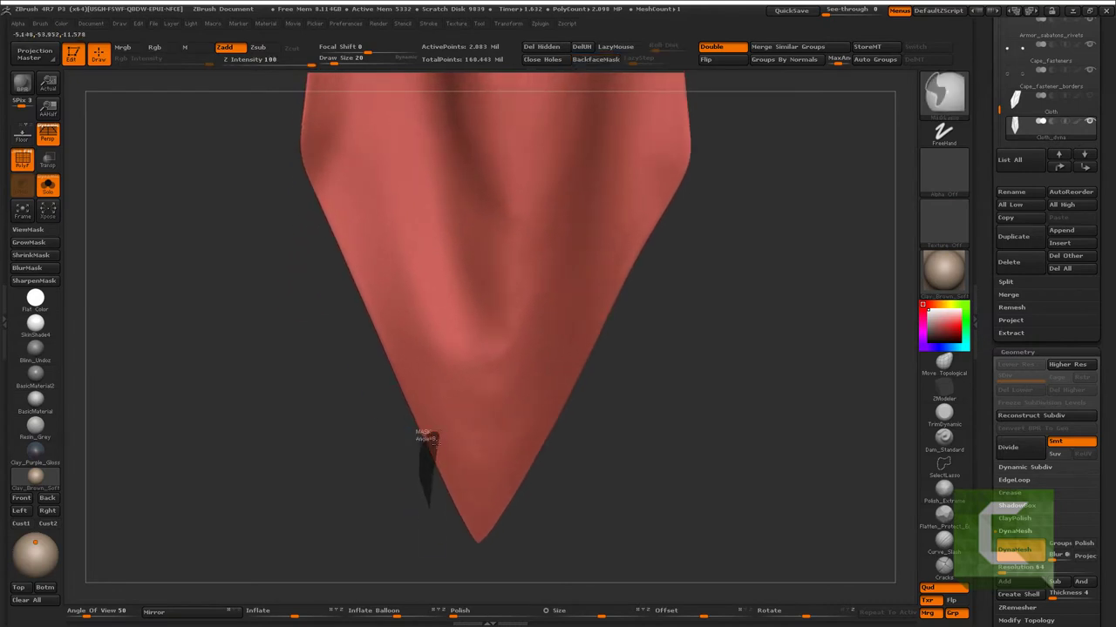
{"action": "left_click_drag", "start_coordinate": [522, 440], "coordinate": [516, 457], "text": "ctrl"}
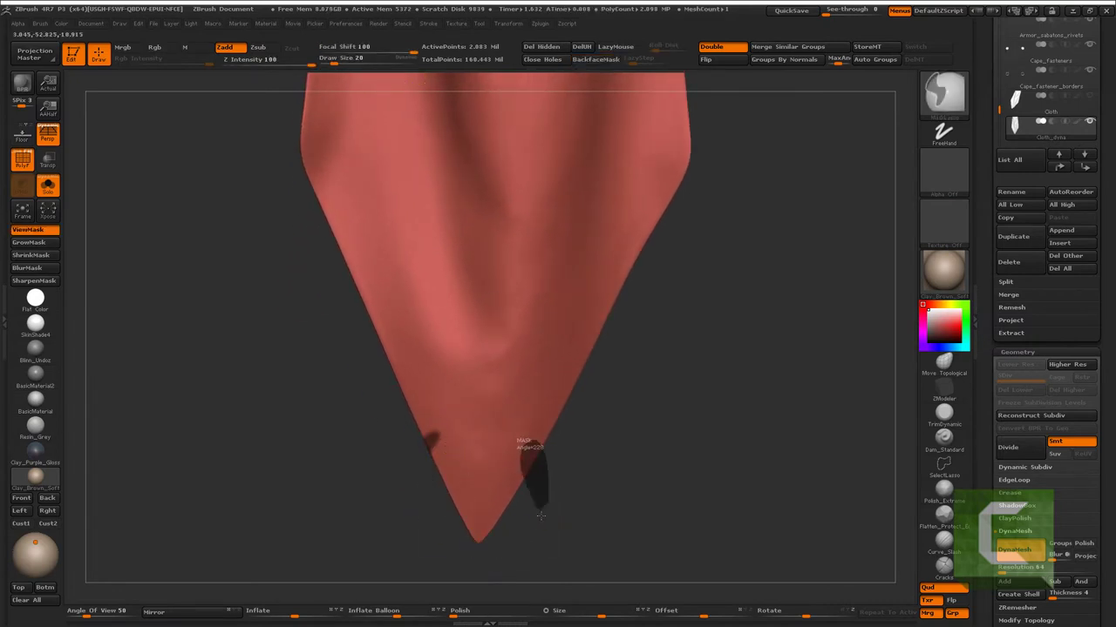
{"action": "mouse_move", "coordinate": [369, 378]}
{"action": "left_mouse_down", "text": "ctrl"}
{"action": "mouse_move", "coordinate": [419, 463]}
{"action": "mouse_move", "coordinate": [299, 388]}
{"action": "left_mouse_up", "text": "ctrl"}
{"action": "key", "text": "ctrl+z"}
{"action": "key", "text": "ctrl+z"}
{"action": "key", "text": "ctrl+h"}
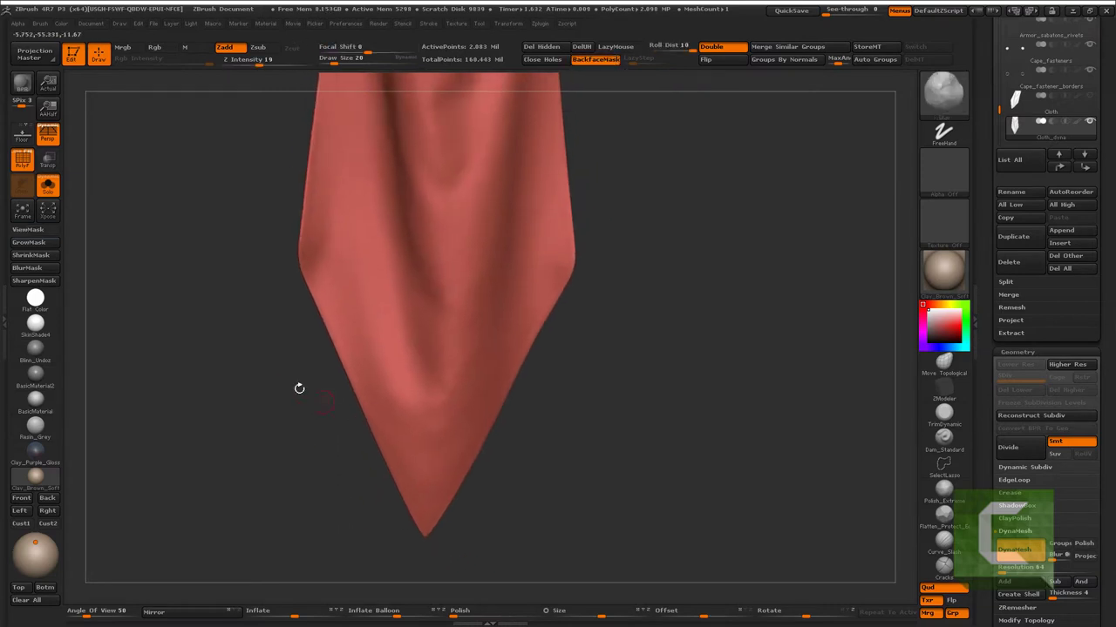
{"action": "key", "text": "ctrl+h"}
- Paint tear-streak masks at the tip and along the lower-left and right cloth edges
{"action": "mouse_move", "coordinate": [404, 527]}
{"action": "left_mouse_down"}
{"action": "mouse_move", "coordinate": [511, 542]}
{"action": "mouse_move", "coordinate": [496, 494]}
{"action": "left_mouse_up"}
{"action": "key", "text": "ctrl"}
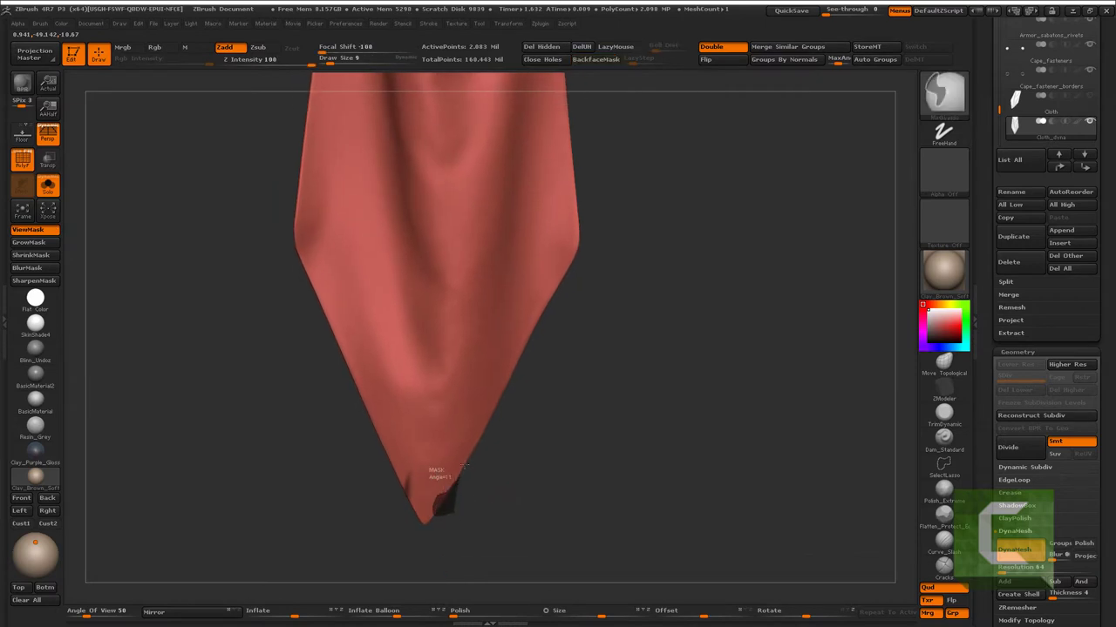
{"action": "left_click_drag", "start_coordinate": [462, 423], "coordinate": [491, 430], "text": "ctrl"}
{"action": "left_click_drag", "start_coordinate": [493, 390], "coordinate": [491, 335], "text": "ctrl"}
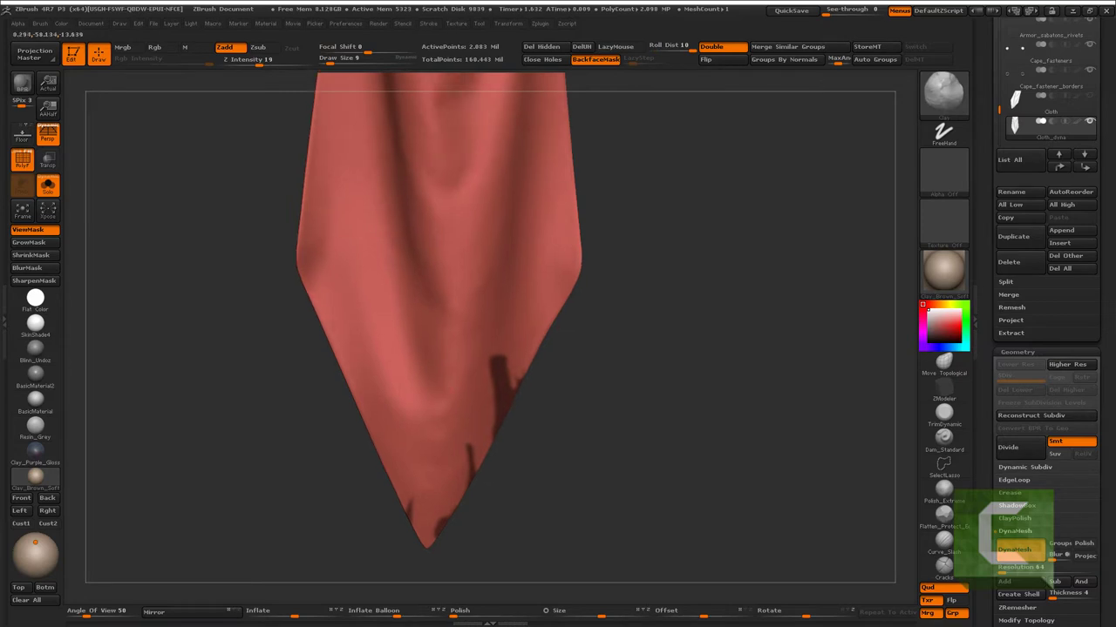
{"action": "mouse_move", "coordinate": [489, 461]}
{"action": "right_mouse_down", "text": "ctrl"}
{"action": "mouse_move", "coordinate": [386, 374]}
{"action": "mouse_move", "coordinate": [393, 424]}
{"action": "mouse_move", "coordinate": [373, 359]}
{"action": "right_mouse_up", "text": "ctrl"}
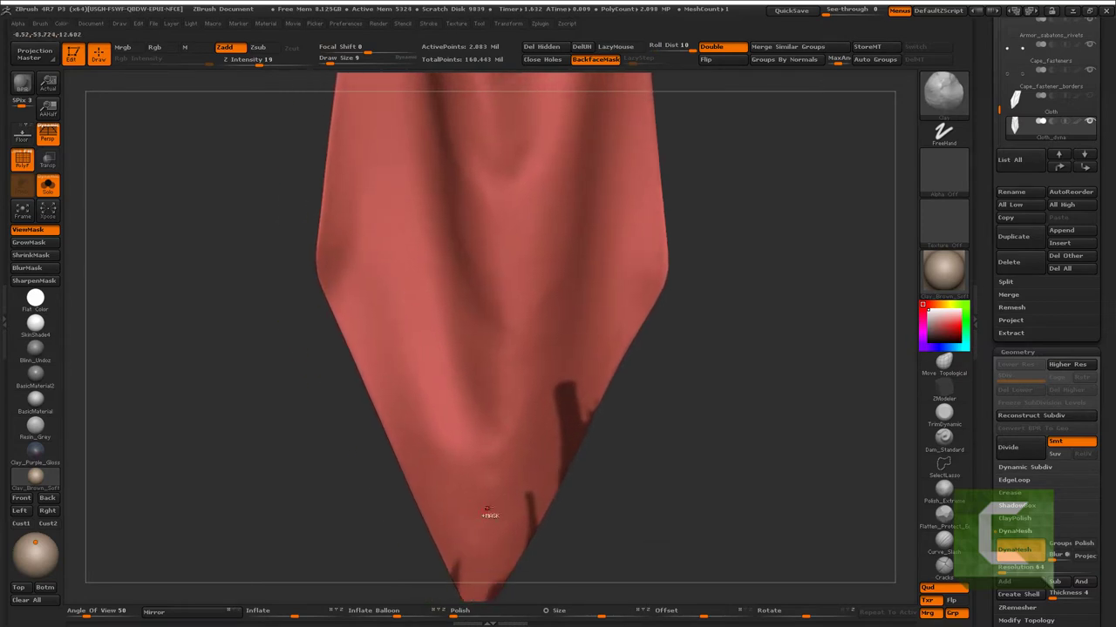
{"action": "key", "text": "ctrl"}
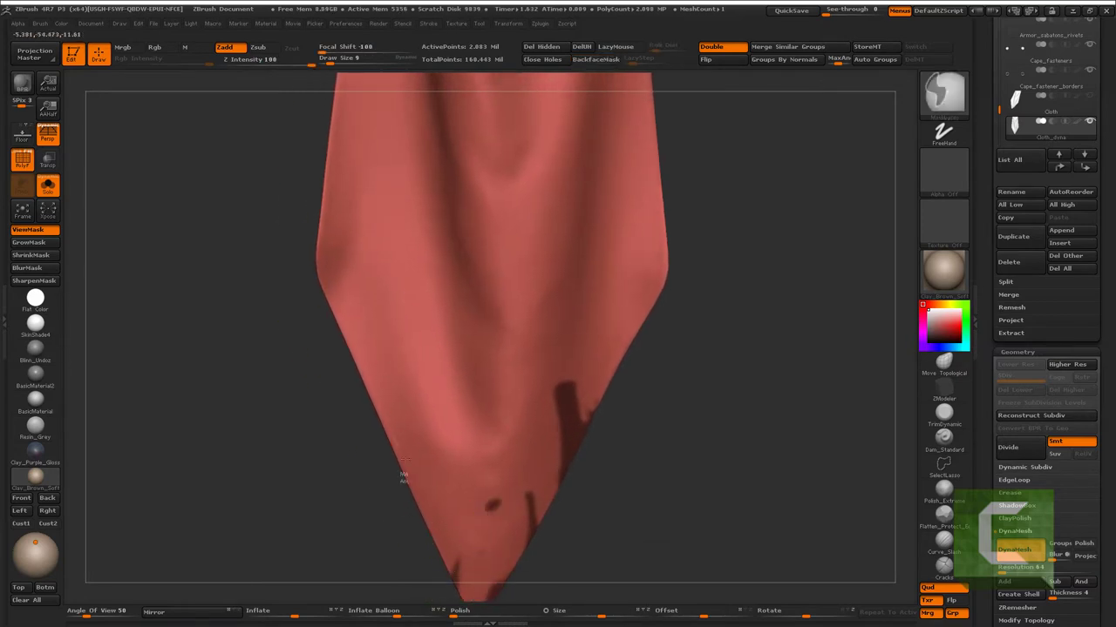
{"action": "left_click_drag", "start_coordinate": [404, 473], "coordinate": [436, 511], "text": "ctrl"}
{"action": "right_click_drag", "start_coordinate": [425, 392], "coordinate": [550, 261]}
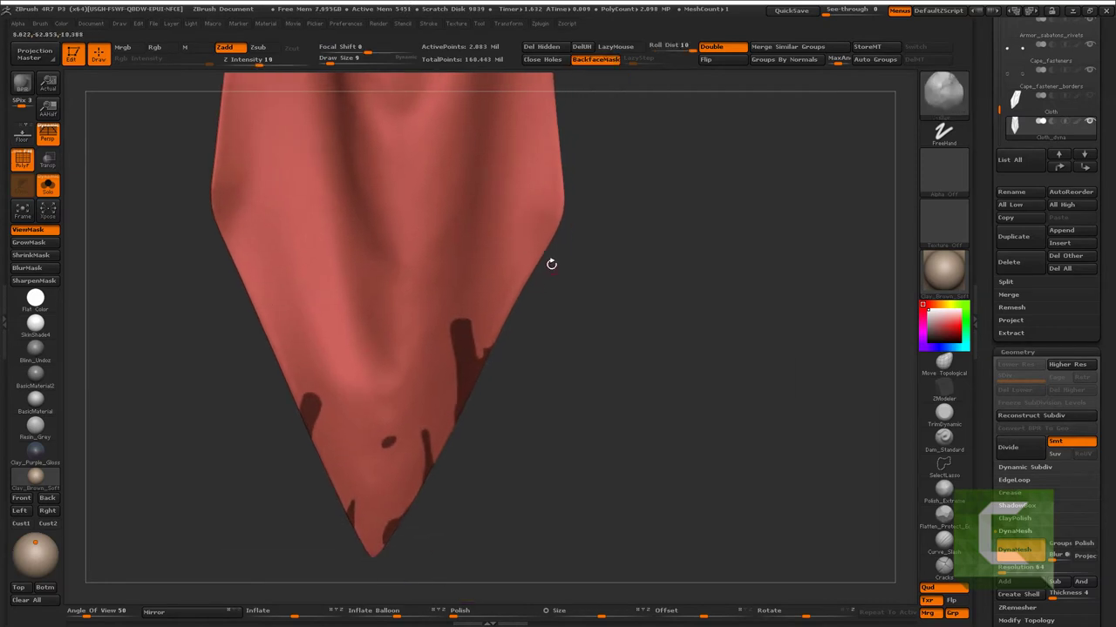
{"action": "key", "text": "ctrl"}
{"action": "left_click_drag", "start_coordinate": [525, 229], "coordinate": [533, 288], "text": "ctrl"}
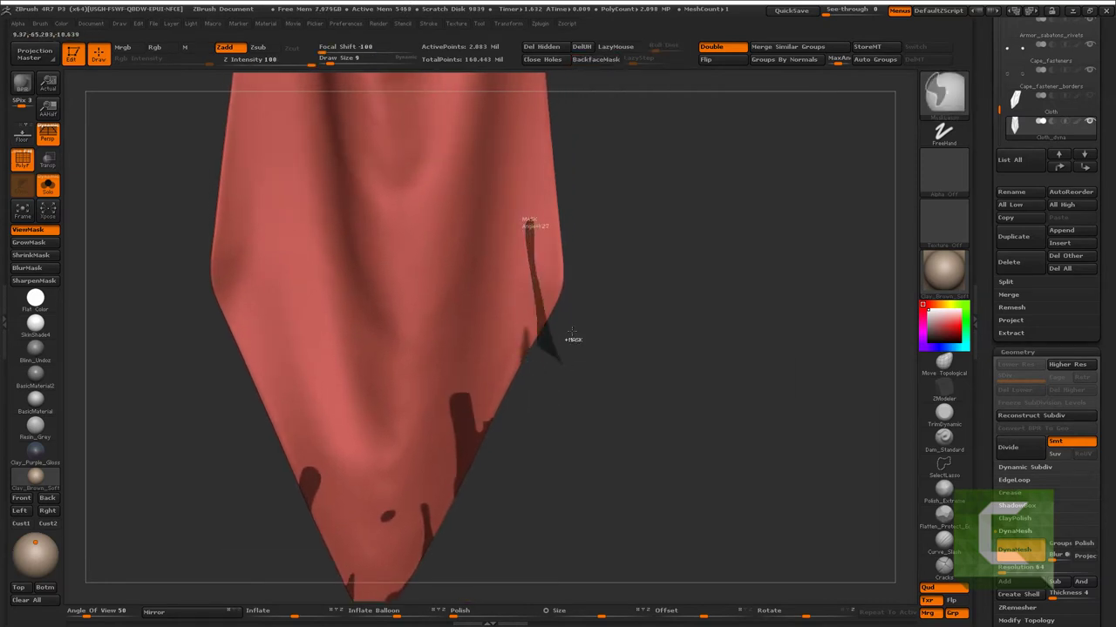
- Mask a long tear running up the cloth's left edge
{"action": "key", "text": "f"}
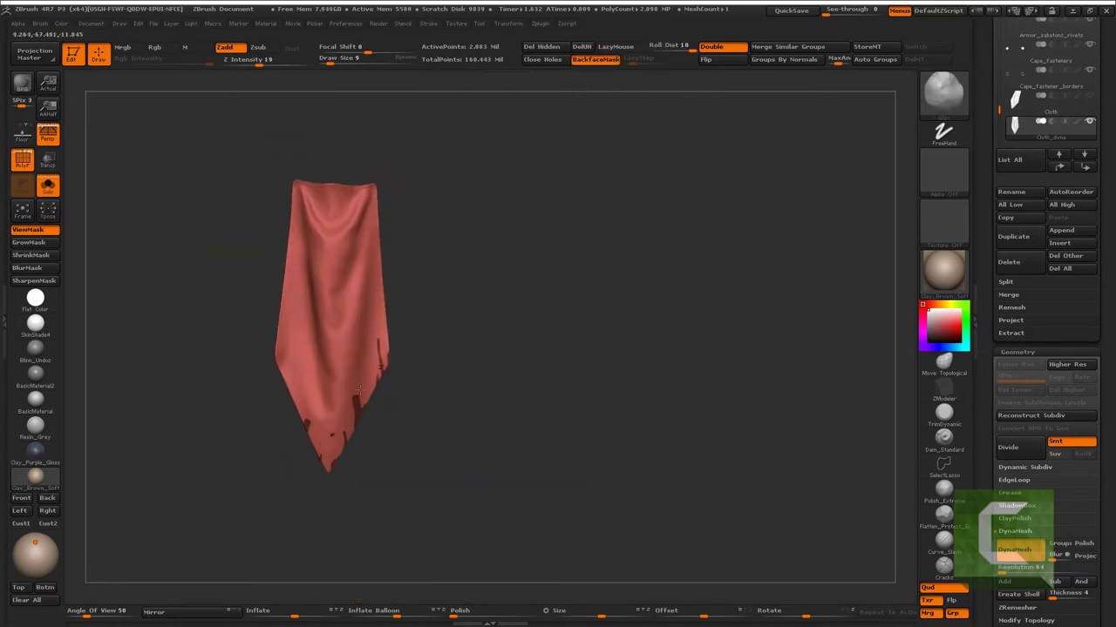
{"action": "right_click_drag", "start_coordinate": [460, 463], "coordinate": [444, 368], "text": "alt"}
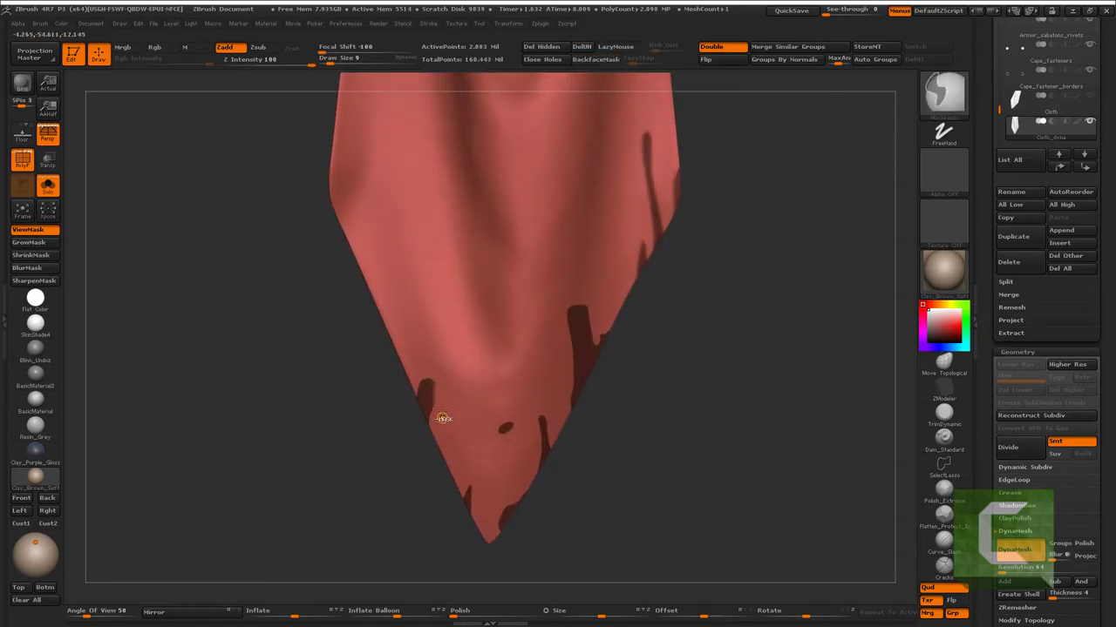
{"action": "mouse_move", "coordinate": [376, 333]}
{"action": "left_mouse_down"}
{"action": "mouse_move", "coordinate": [294, 334]}
{"action": "mouse_move", "coordinate": [295, 303]}
{"action": "left_mouse_up"}
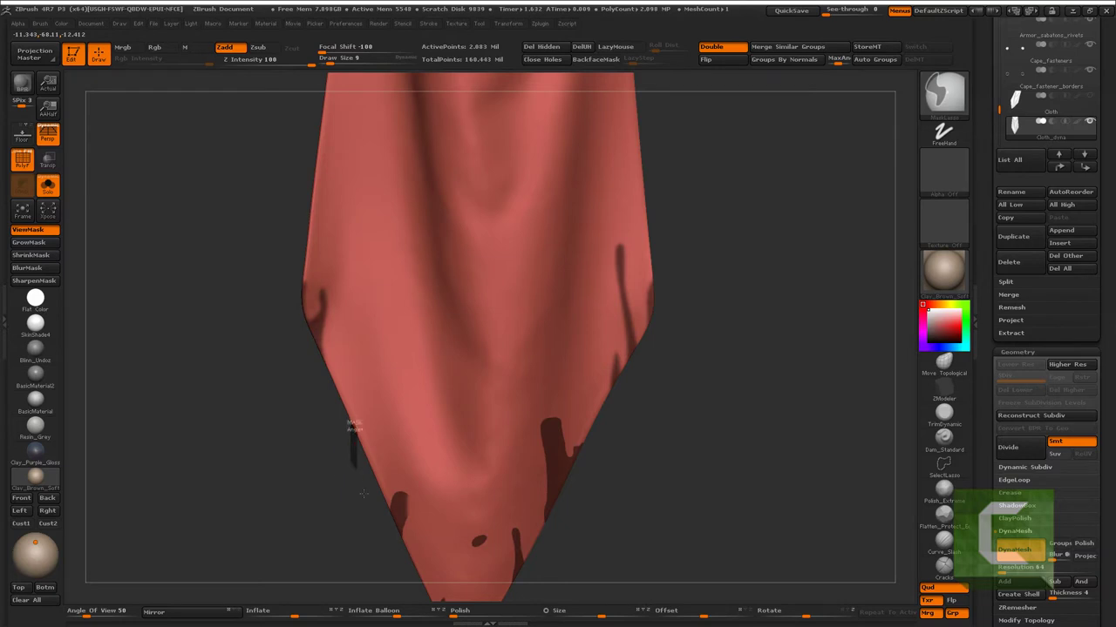
{"action": "left_click_drag", "start_coordinate": [306, 364], "coordinate": [294, 259], "text": "ctrl"}
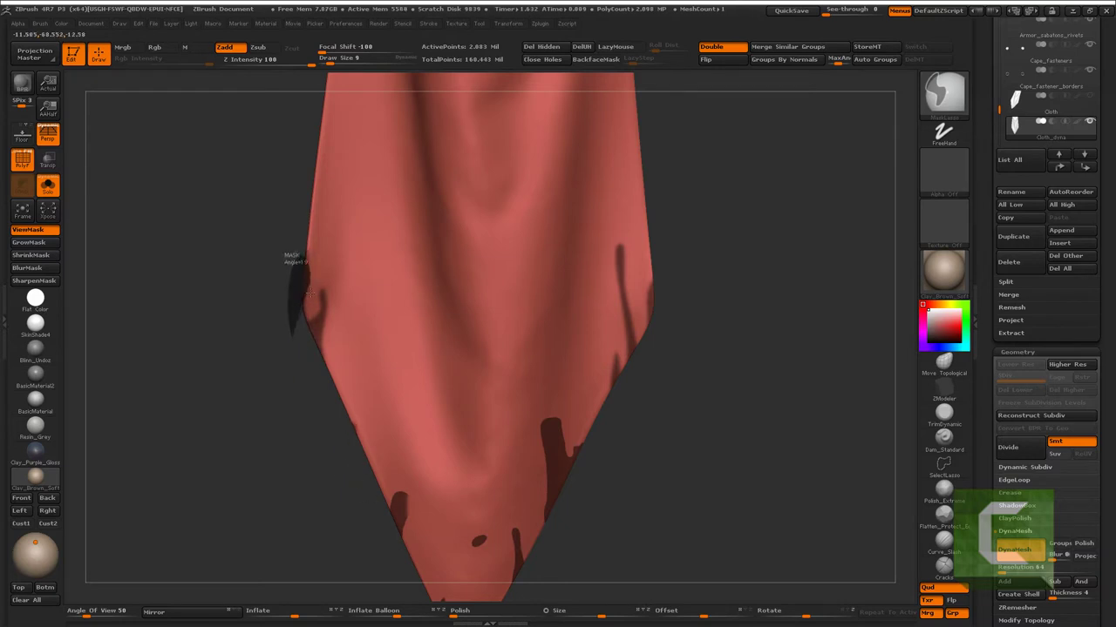
{"action": "mouse_move", "coordinate": [305, 186]}
{"action": "left_mouse_down"}
{"action": "mouse_move", "coordinate": [406, 441]}
{"action": "mouse_move", "coordinate": [389, 462]}
{"action": "mouse_move", "coordinate": [374, 373]}
{"action": "left_mouse_up"}
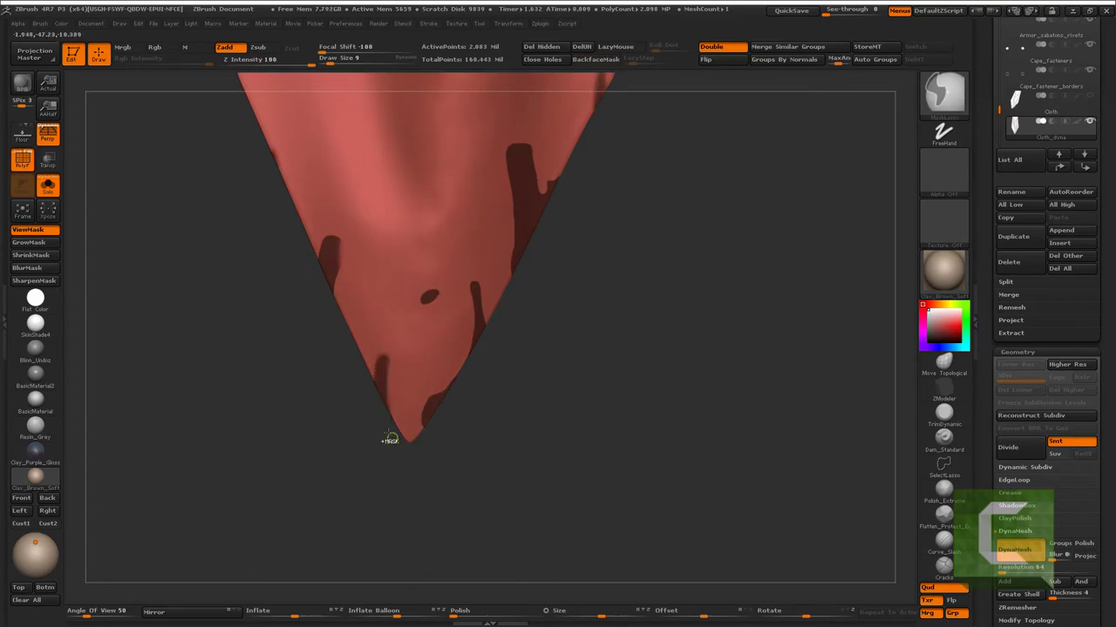
{"action": "right_click_drag", "start_coordinate": [389, 440], "coordinate": [313, 495], "text": "ctrl"}
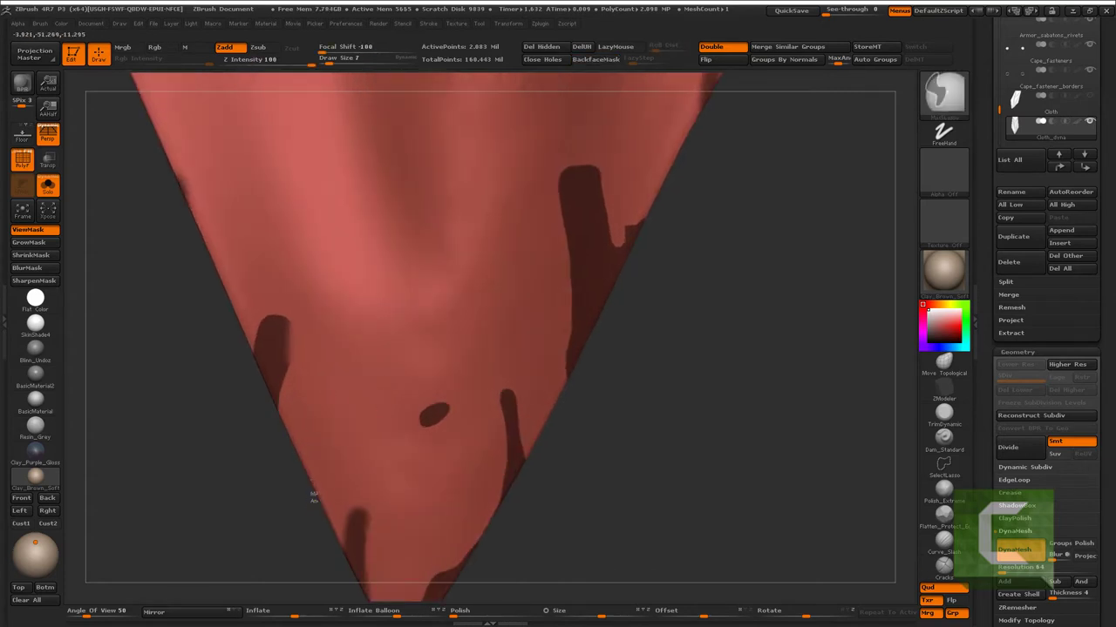
{"action": "right_click_drag", "start_coordinate": [324, 533], "coordinate": [315, 456], "text": "ctrl"}
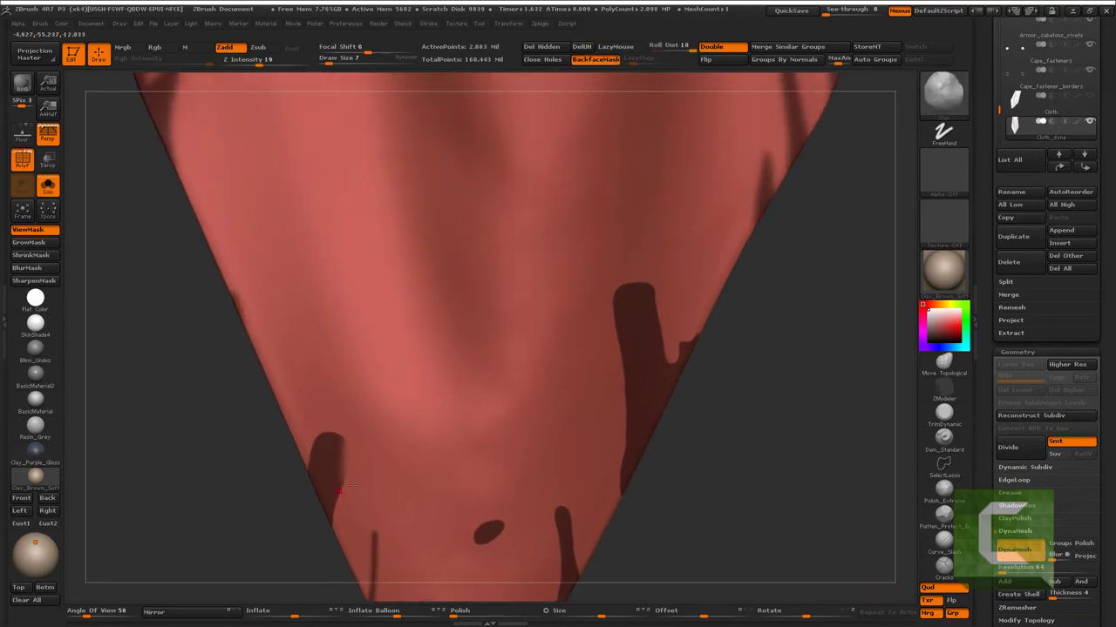
{"action": "left_click_drag", "start_coordinate": [269, 463], "coordinate": [272, 277], "text": "ctrl"}
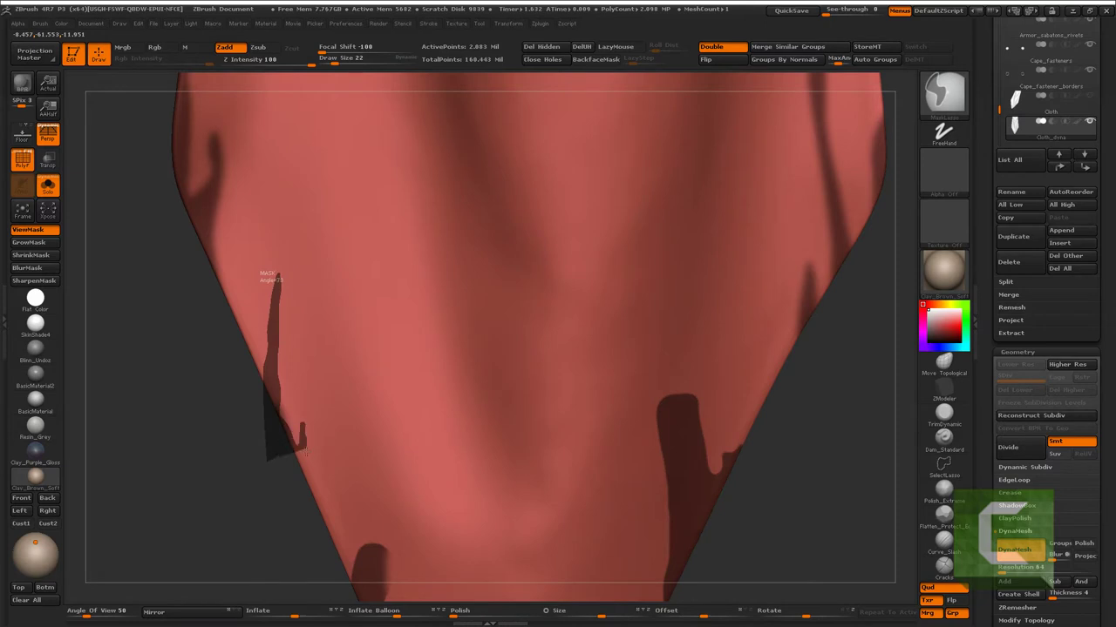
- Paint another tear mask near the cloth tip
{"action": "key", "text": "f"}
{"action": "right_click_drag", "start_coordinate": [375, 488], "coordinate": [434, 433], "text": "ctrl"}
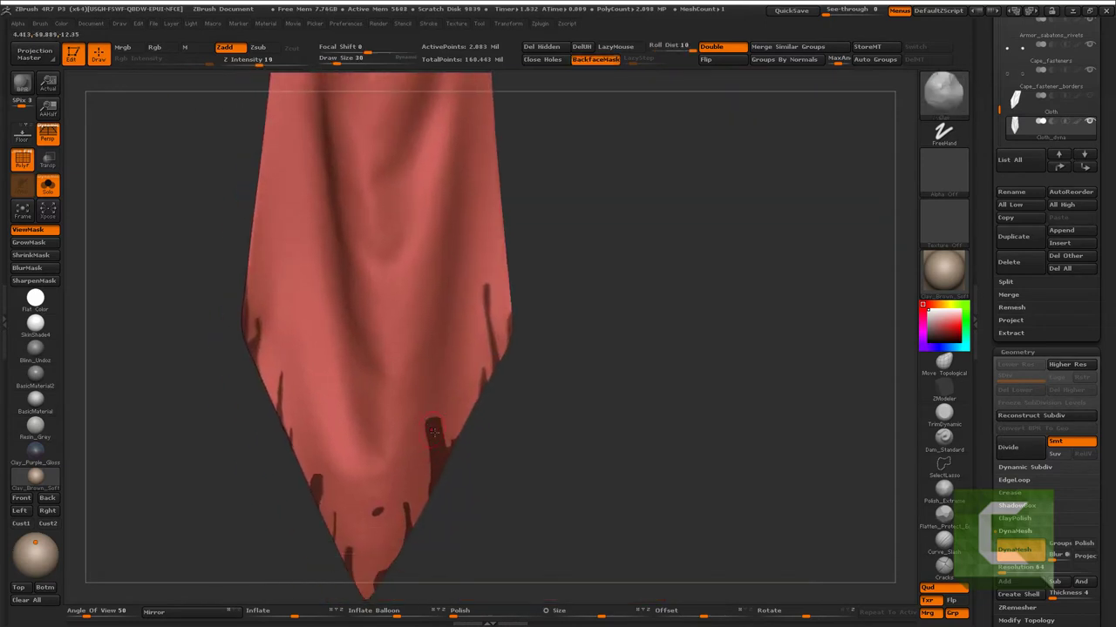
{"action": "key", "text": "ctrl"}
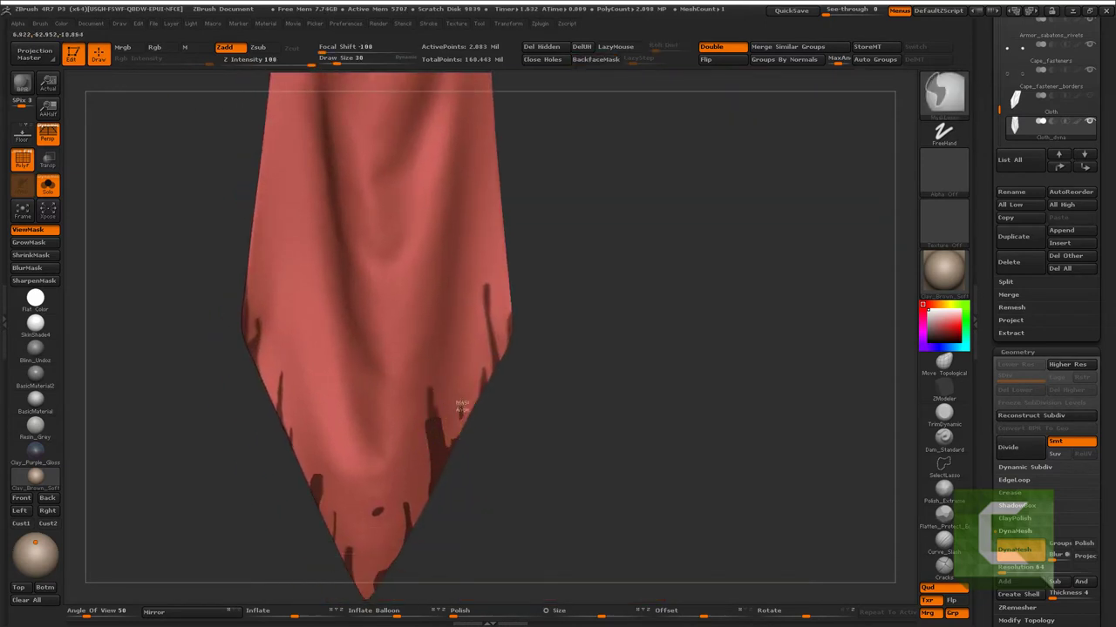
{"action": "mouse_move", "coordinate": [323, 401]}
{"action": "right_mouse_down"}
{"action": "mouse_move", "coordinate": [364, 384]}
{"action": "mouse_move", "coordinate": [366, 478]}
{"action": "right_mouse_up"}
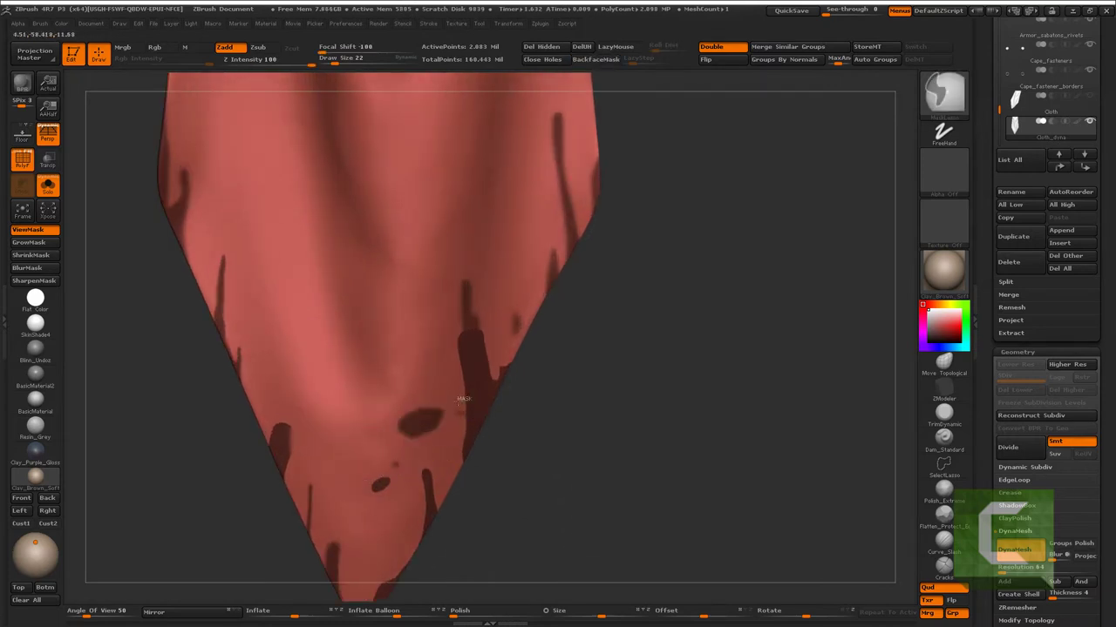
{"action": "left_click_drag", "start_coordinate": [471, 426], "coordinate": [453, 409], "text": "ctrl"}
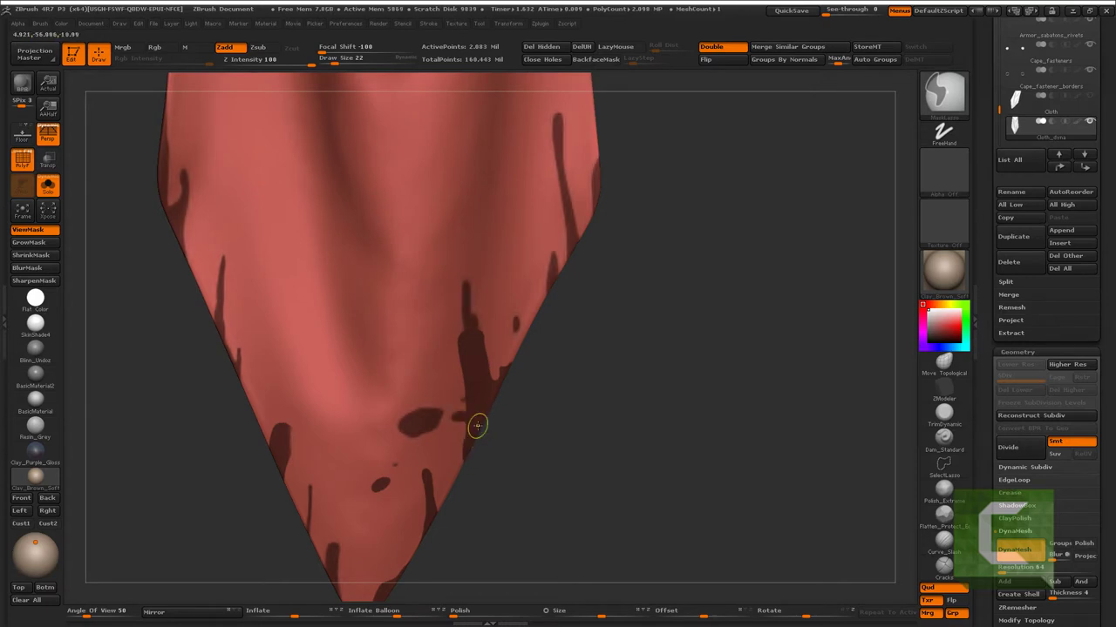
{"action": "key", "text": "f"}
{"action": "mouse_move", "coordinate": [583, 379]}
{"action": "left_mouse_down"}
{"action": "mouse_move", "coordinate": [576, 366]}
{"action": "mouse_move", "coordinate": [458, 385]}
{"action": "mouse_move", "coordinate": [531, 329]}
{"action": "mouse_move", "coordinate": [575, 404]}
{"action": "mouse_move", "coordinate": [419, 468]}
{"action": "mouse_move", "coordinate": [468, 411]}
{"action": "mouse_move", "coordinate": [493, 416]}
{"action": "mouse_move", "coordinate": [438, 389]}
{"action": "mouse_move", "coordinate": [535, 108]}
{"action": "left_mouse_up"}
- Cut the masked tears out of the loincloth and DynaMesh it, keeping the holes open
{"action": "key", "text": "ctrl+z"}
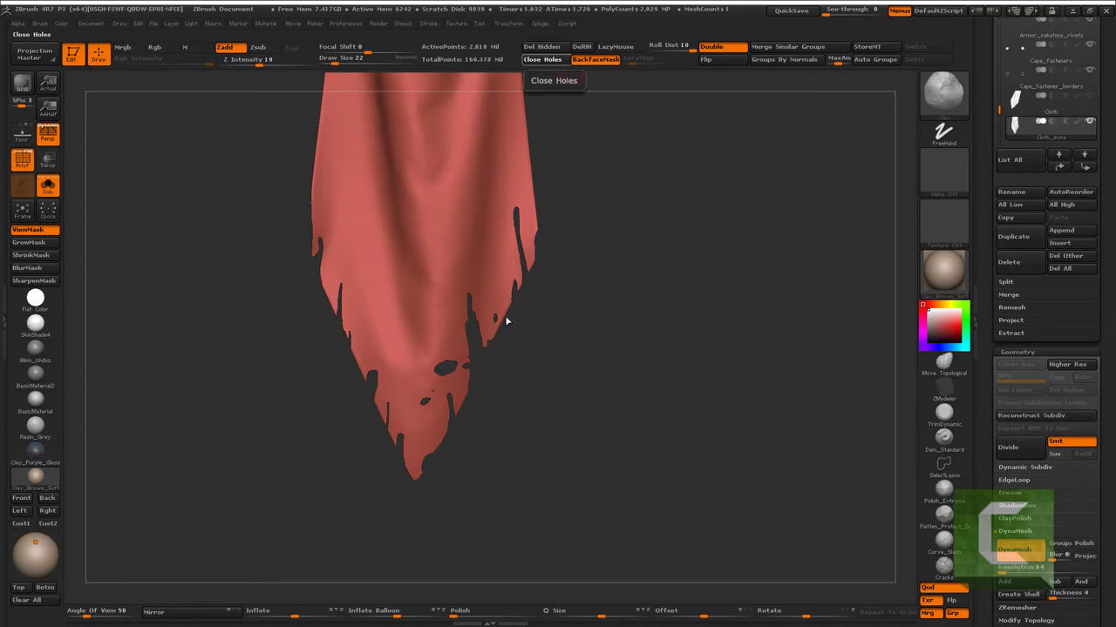
{"action": "mouse_move", "coordinate": [506, 322]}
{"action": "left_mouse_down"}
{"action": "mouse_move", "coordinate": [491, 368]}
{"action": "mouse_move", "coordinate": [493, 448]}
{"action": "mouse_move", "coordinate": [471, 387]}
{"action": "left_mouse_up"}
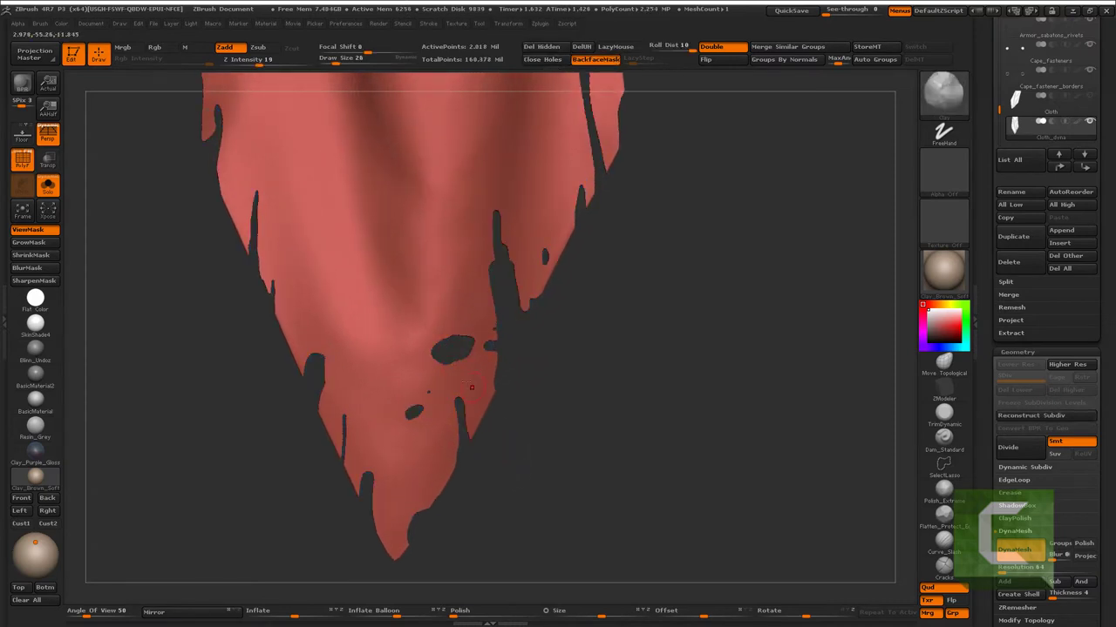
{"action": "mouse_move", "coordinate": [555, 369]}
{"action": "left_mouse_down"}
{"action": "mouse_move", "coordinate": [505, 379]}
{"action": "mouse_move", "coordinate": [591, 366]}
{"action": "mouse_move", "coordinate": [506, 464]}
{"action": "left_mouse_up"}
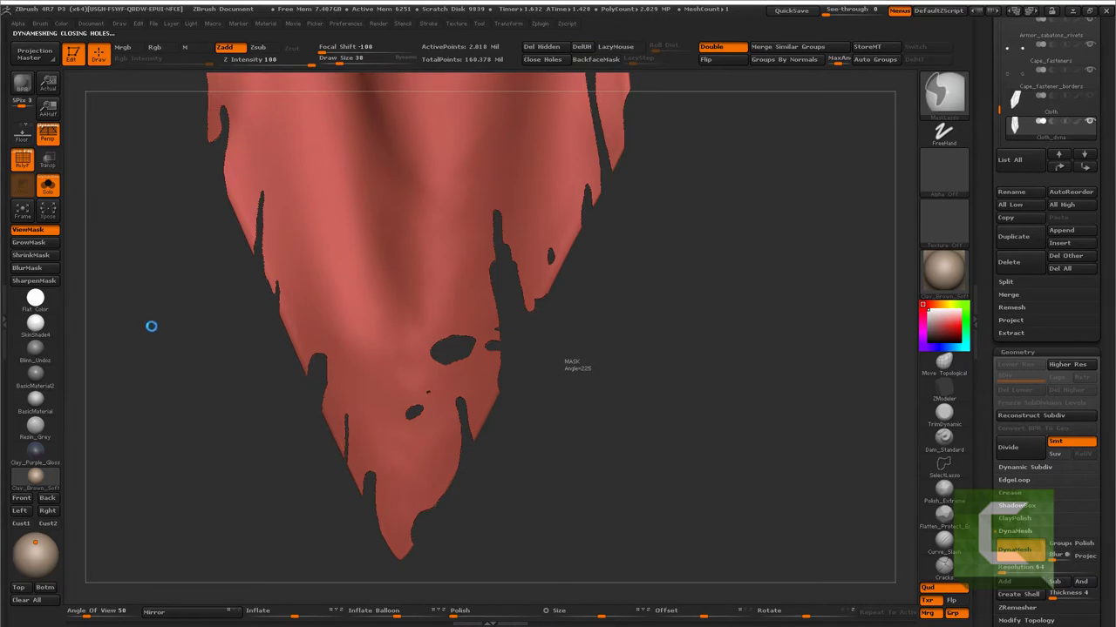
{"action": "mouse_move", "coordinate": [558, 369]}
{"action": "left_mouse_down"}
{"action": "mouse_move", "coordinate": [583, 353]}
{"action": "mouse_move", "coordinate": [521, 368]}
{"action": "mouse_move", "coordinate": [512, 359]}
{"action": "mouse_move", "coordinate": [581, 343]}
{"action": "mouse_move", "coordinate": [494, 313]}
{"action": "left_mouse_up"}
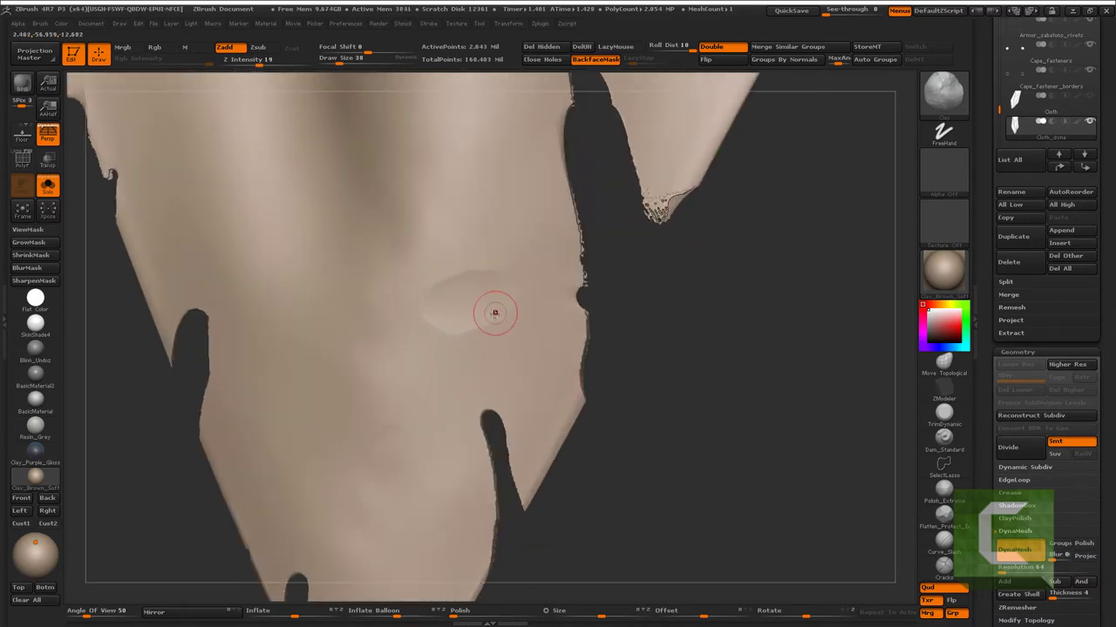
- Sink a dent in the cloth's middle, then deepen and widen it into a hole
{"action": "left_click", "coordinate": [473, 307]}
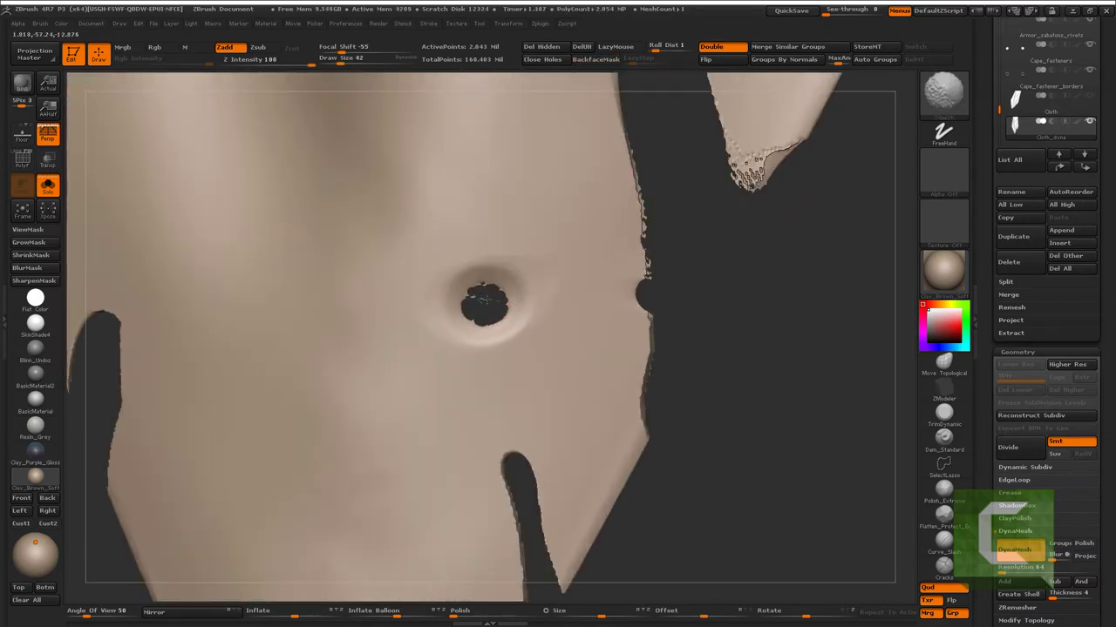
{"action": "key", "text": "ctrl"}
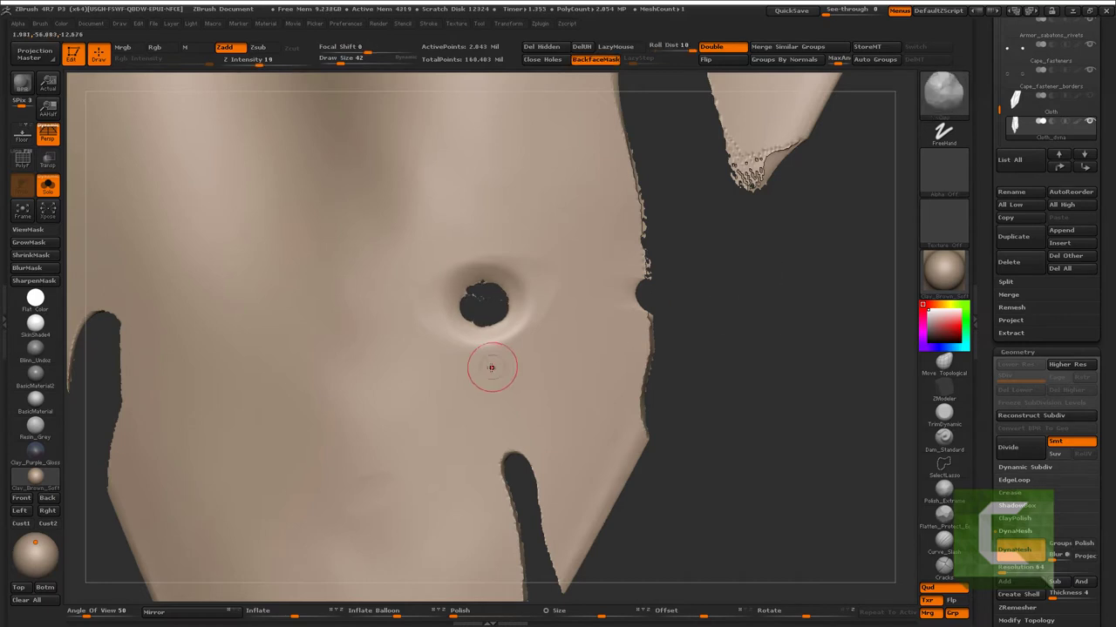
{"action": "left_click", "coordinate": [462, 290]}
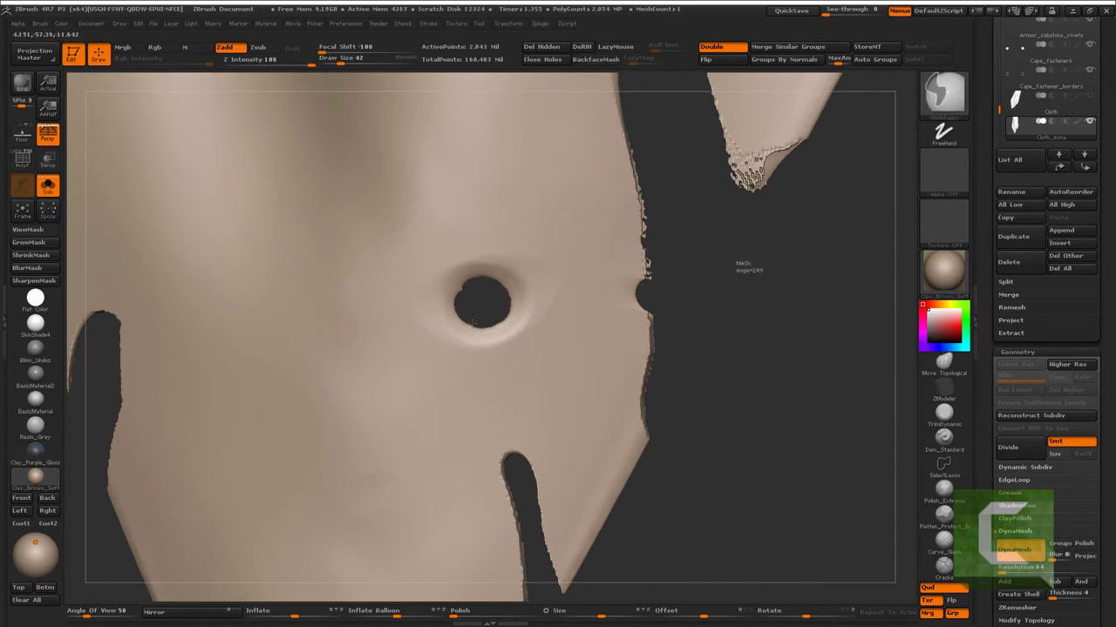
{"action": "mouse_move", "coordinate": [465, 304]}
{"action": "left_mouse_down"}
{"action": "mouse_move", "coordinate": [450, 301]}
{"action": "mouse_move", "coordinate": [451, 325]}
{"action": "mouse_move", "coordinate": [506, 323]}
{"action": "mouse_move", "coordinate": [485, 294]}
{"action": "mouse_move", "coordinate": [493, 279]}
{"action": "mouse_move", "coordinate": [453, 306]}
{"action": "left_mouse_up"}
{"action": "key", "text": "ctrl+h"}
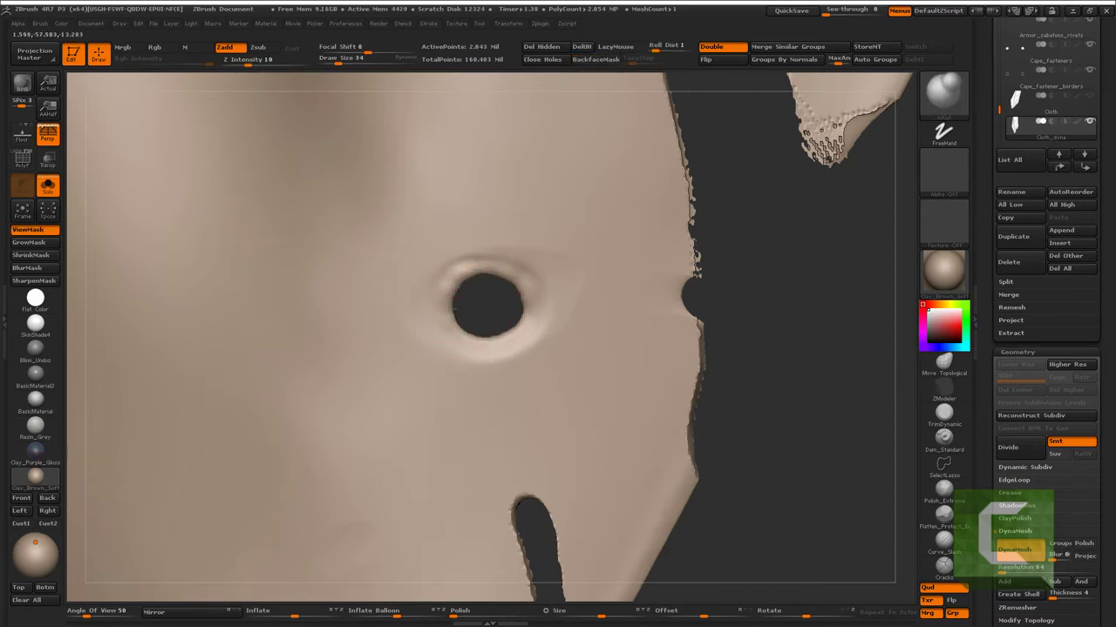
{"action": "right_click_drag", "start_coordinate": [511, 277], "coordinate": [726, 291], "text": "ctrl"}
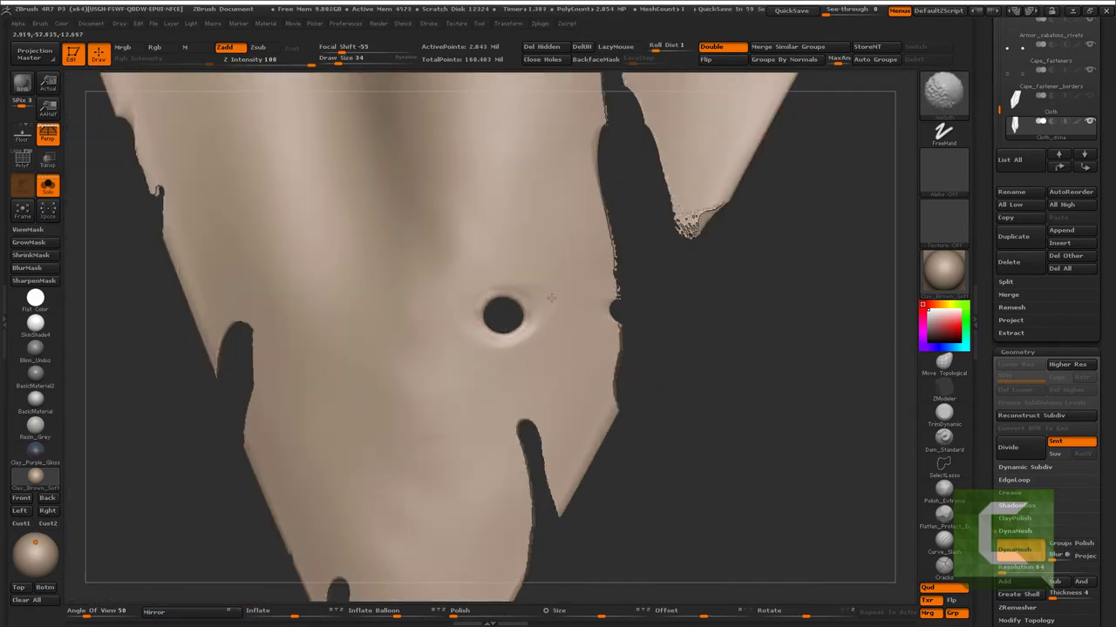
- Push the hole's rim slightly outward with the Move Topological brush
{"action": "key", "text": "b"}
{"action": "key", "text": "m"}
{"action": "key", "text": "t"}
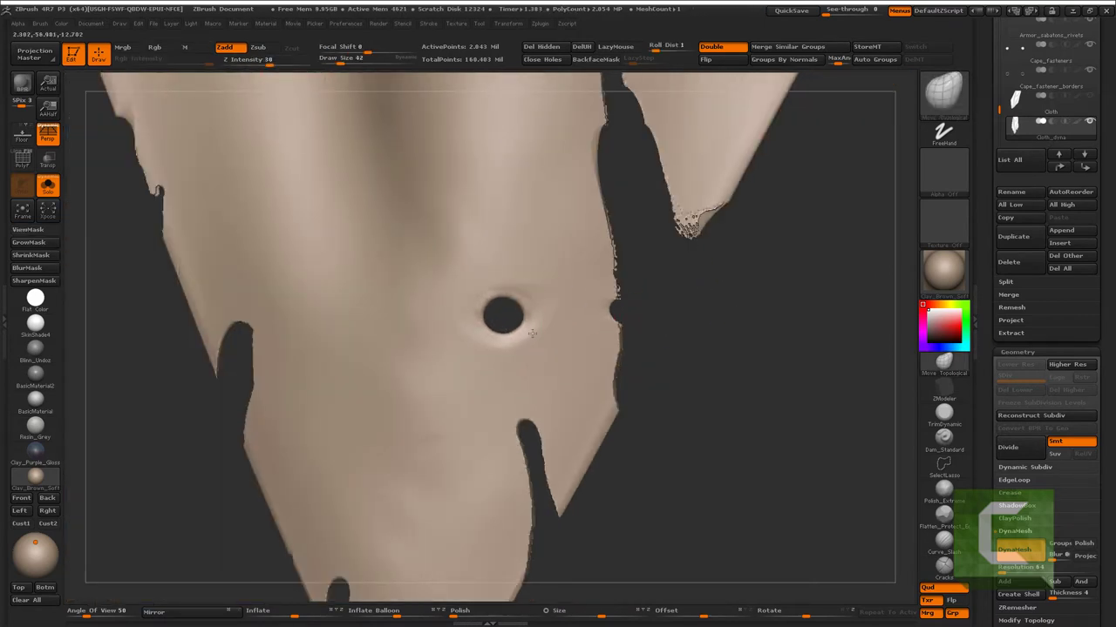
{"action": "left_click_drag", "start_coordinate": [516, 312], "coordinate": [543, 317]}
{"action": "key", "text": "b"}
{"action": "key", "text": "m"}
{"action": "key", "text": "v"}
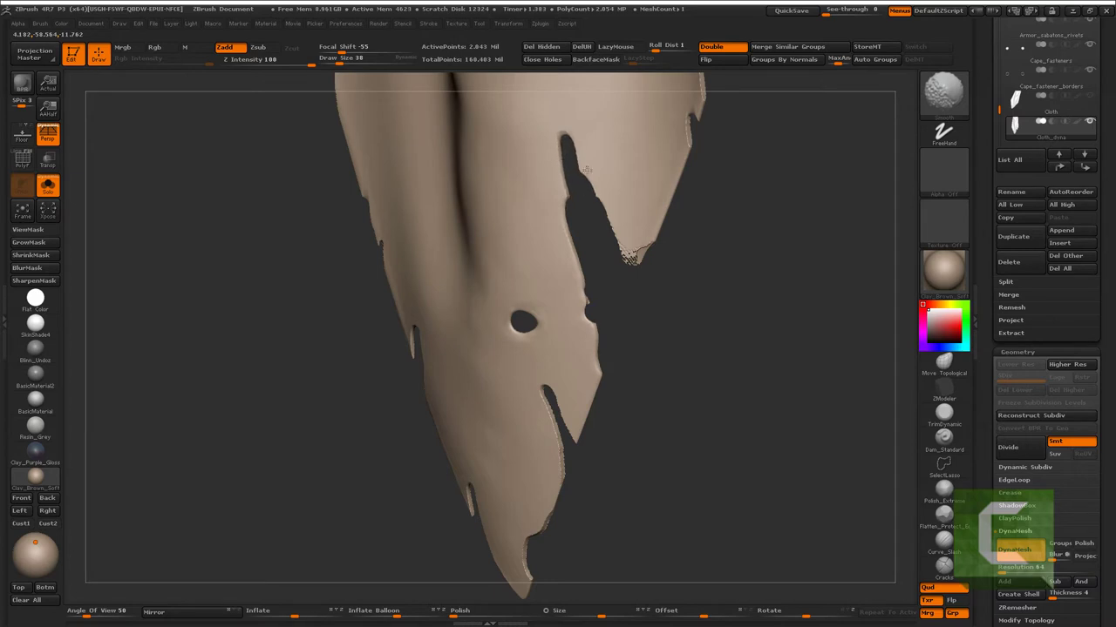
- Smooth the jagged right edge of the loincloth's lower hem
{"action": "key", "text": "ctrl"}
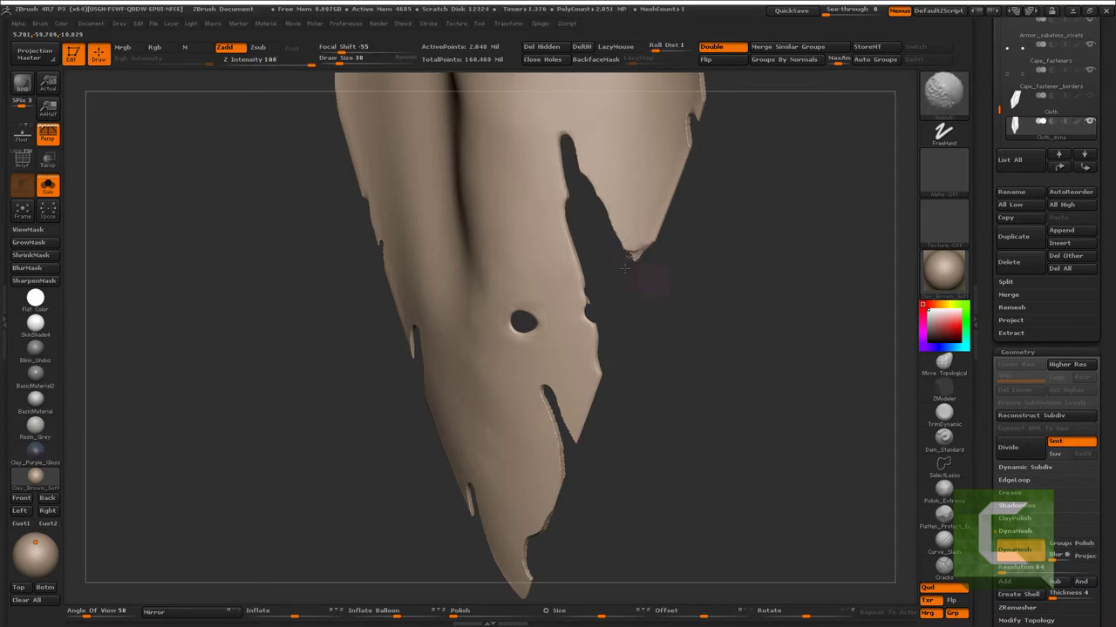
{"action": "key", "text": "shift"}
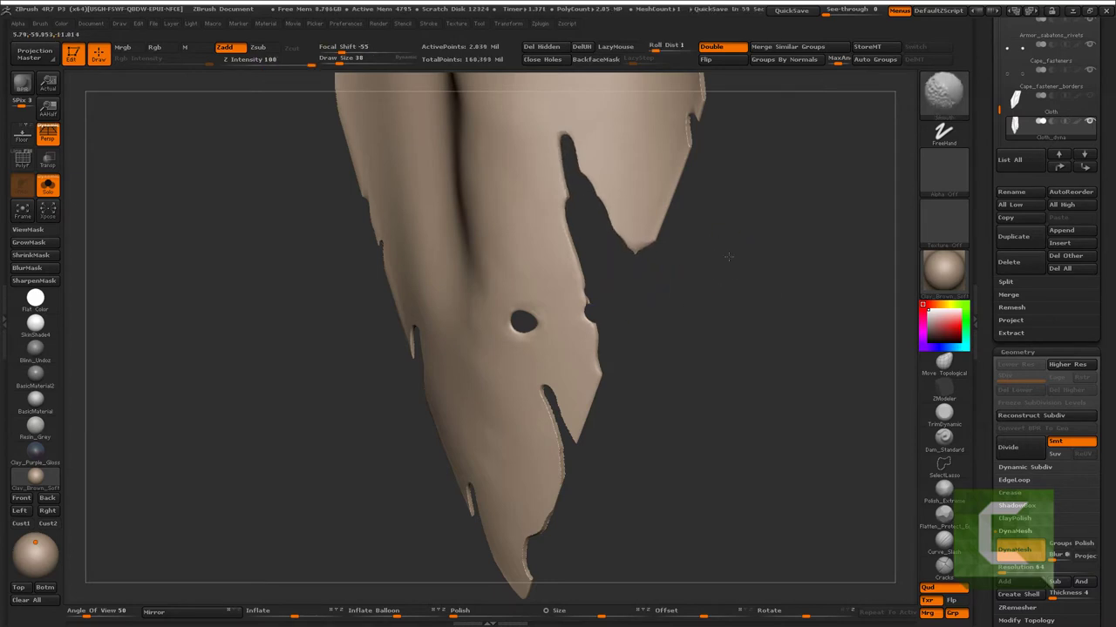
{"action": "mouse_move", "coordinate": [636, 246]}
{"action": "left_mouse_down", "text": "alt"}
{"action": "mouse_move", "coordinate": [586, 277]}
{"action": "mouse_move", "coordinate": [509, 517]}
{"action": "left_mouse_up", "text": "alt"}
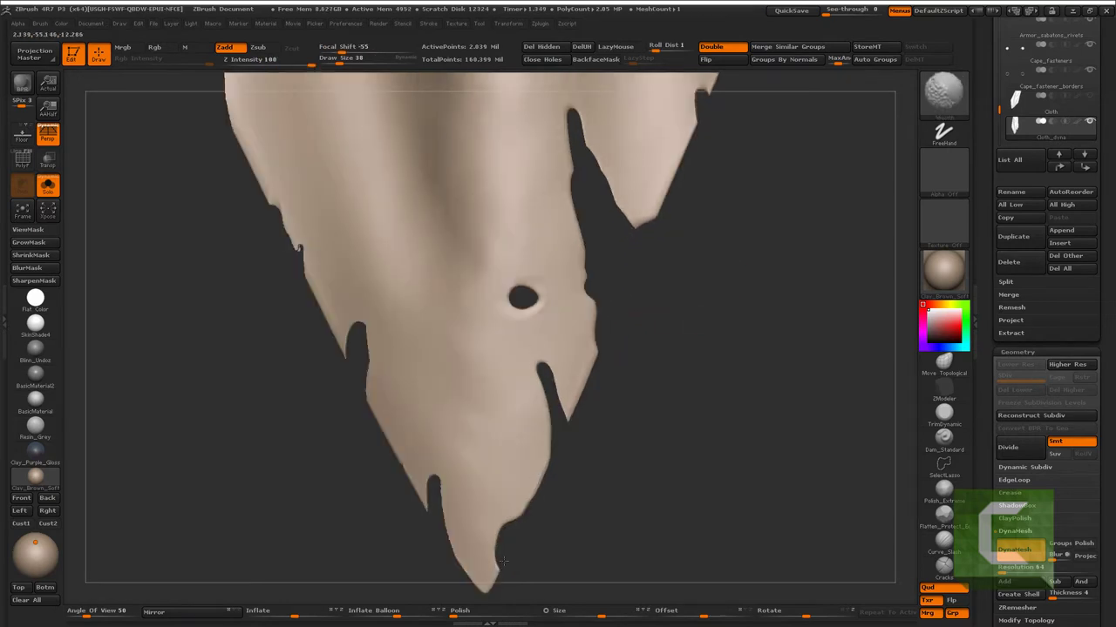
{"action": "left_click_drag", "start_coordinate": [502, 562], "coordinate": [525, 507], "text": "alt"}
{"action": "mouse_move", "coordinate": [453, 426]}
{"action": "left_mouse_down"}
{"action": "mouse_move", "coordinate": [421, 252]}
{"action": "mouse_move", "coordinate": [410, 288]}
{"action": "mouse_move", "coordinate": [424, 366]}
{"action": "mouse_move", "coordinate": [437, 353]}
{"action": "mouse_move", "coordinate": [346, 392]}
{"action": "left_mouse_up"}
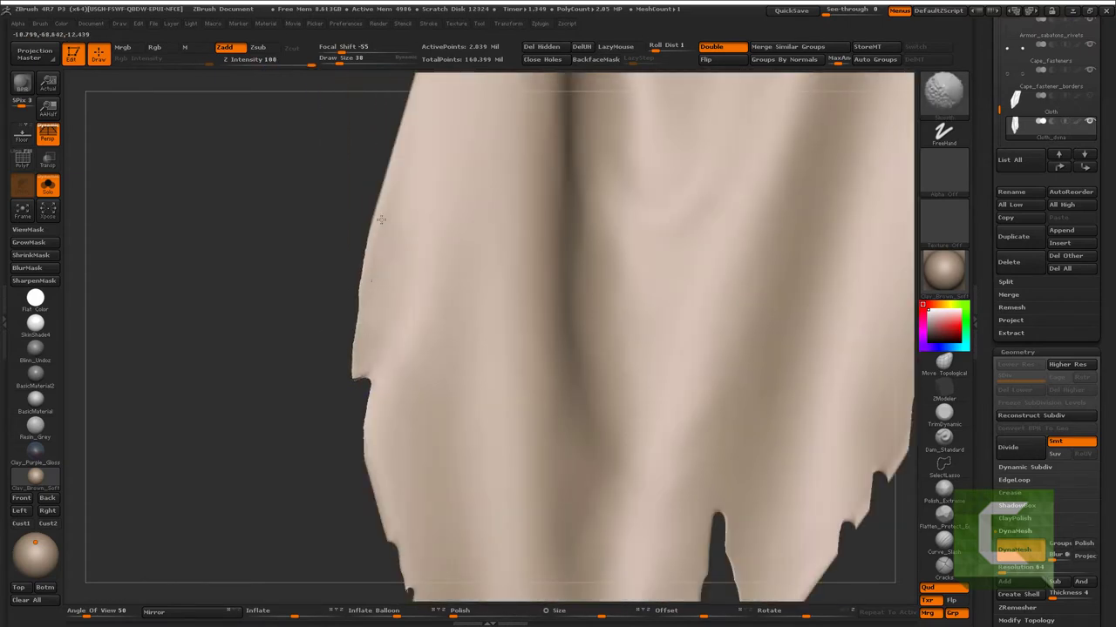
{"action": "mouse_move", "coordinate": [381, 219]}
{"action": "left_mouse_down"}
{"action": "mouse_move", "coordinate": [478, 344]}
{"action": "mouse_move", "coordinate": [477, 417]}
{"action": "left_mouse_up"}
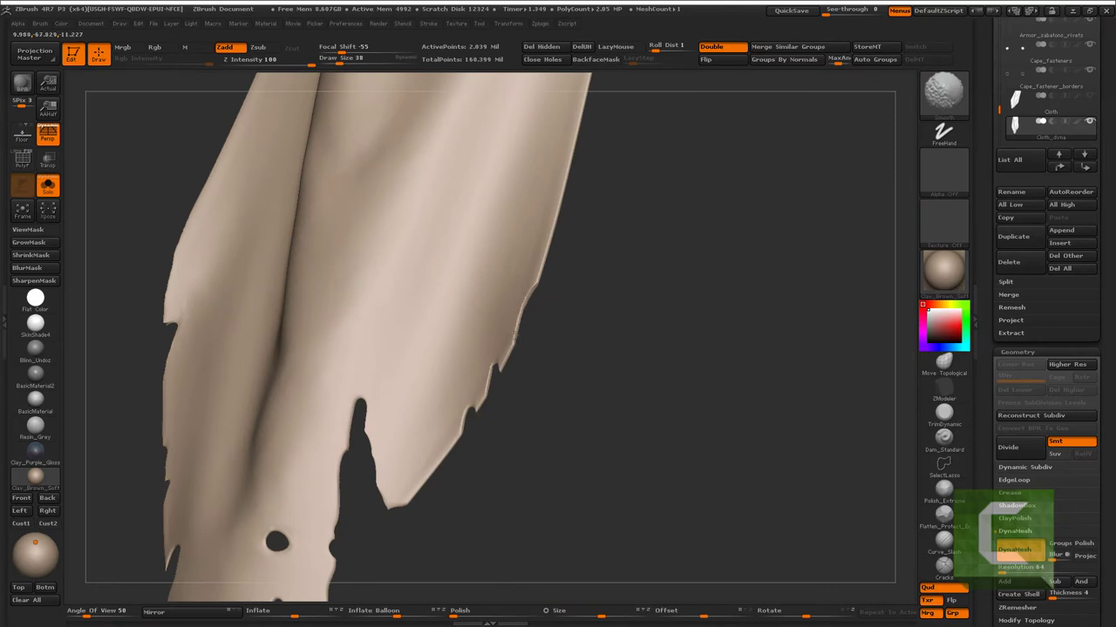
{"action": "mouse_move", "coordinate": [516, 338]}
{"action": "left_mouse_down"}
{"action": "mouse_move", "coordinate": [575, 232]}
{"action": "mouse_move", "coordinate": [598, 241]}
{"action": "left_mouse_up"}
{"action": "mouse_move", "coordinate": [585, 391]}
{"action": "left_mouse_down"}
{"action": "mouse_move", "coordinate": [387, 446]}
{"action": "mouse_move", "coordinate": [409, 376]}
{"action": "mouse_move", "coordinate": [550, 323]}
{"action": "left_mouse_up"}
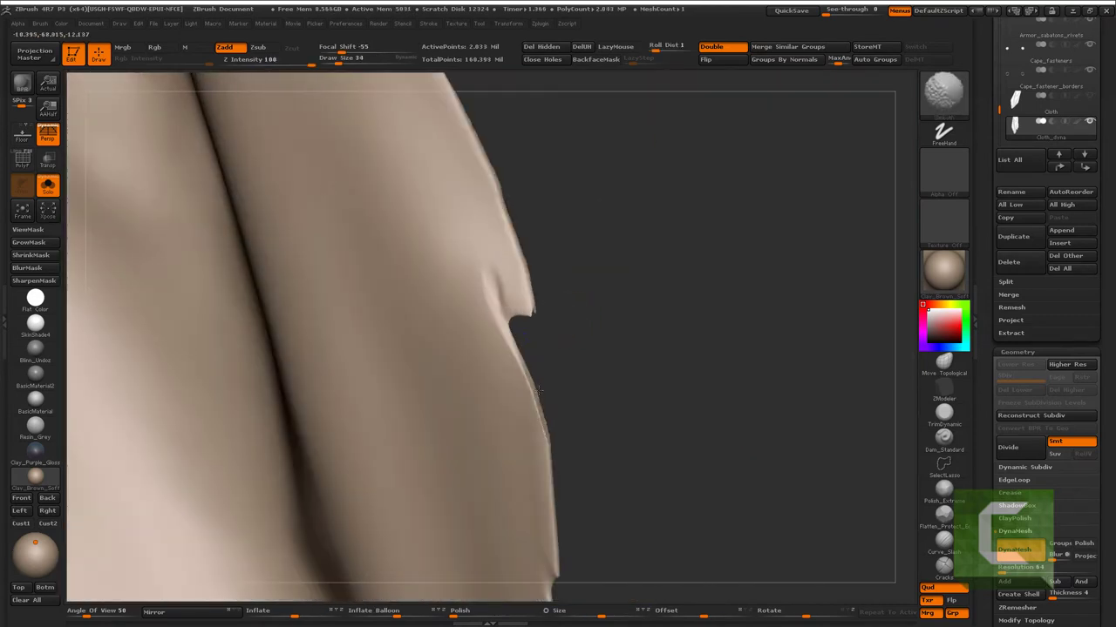
{"action": "left_click_drag", "start_coordinate": [538, 389], "coordinate": [492, 280], "text": "shift"}
- Inspect the cloth's left and torn bottom edges and switch to a low-strength Inflate brush
{"action": "mouse_move", "coordinate": [537, 312]}
{"action": "left_mouse_down"}
{"action": "mouse_move", "coordinate": [431, 308]}
{"action": "mouse_move", "coordinate": [471, 309]}
{"action": "left_mouse_up"}
{"action": "key", "text": "ctrl"}
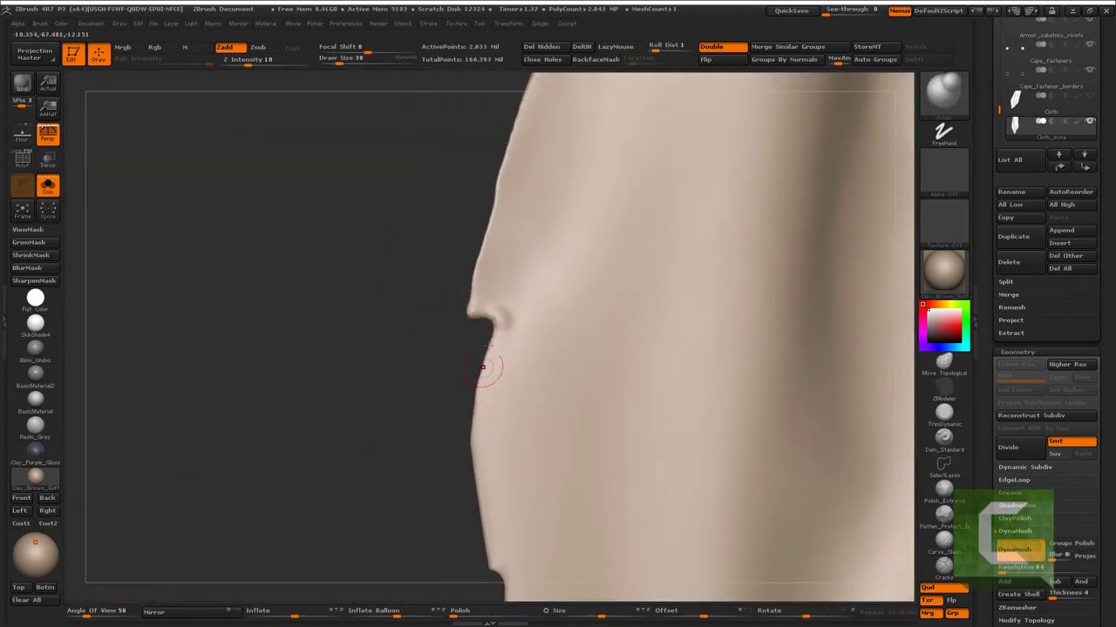
{"action": "mouse_move", "coordinate": [488, 369]}
{"action": "left_mouse_down"}
{"action": "mouse_move", "coordinate": [391, 361]}
{"action": "mouse_move", "coordinate": [401, 369]}
{"action": "mouse_move", "coordinate": [462, 293]}
{"action": "mouse_move", "coordinate": [458, 381]}
{"action": "mouse_move", "coordinate": [457, 357]}
{"action": "left_mouse_up"}
{"action": "key", "text": "b"}
{"action": "key", "text": "i"}
{"action": "key", "text": "n"}
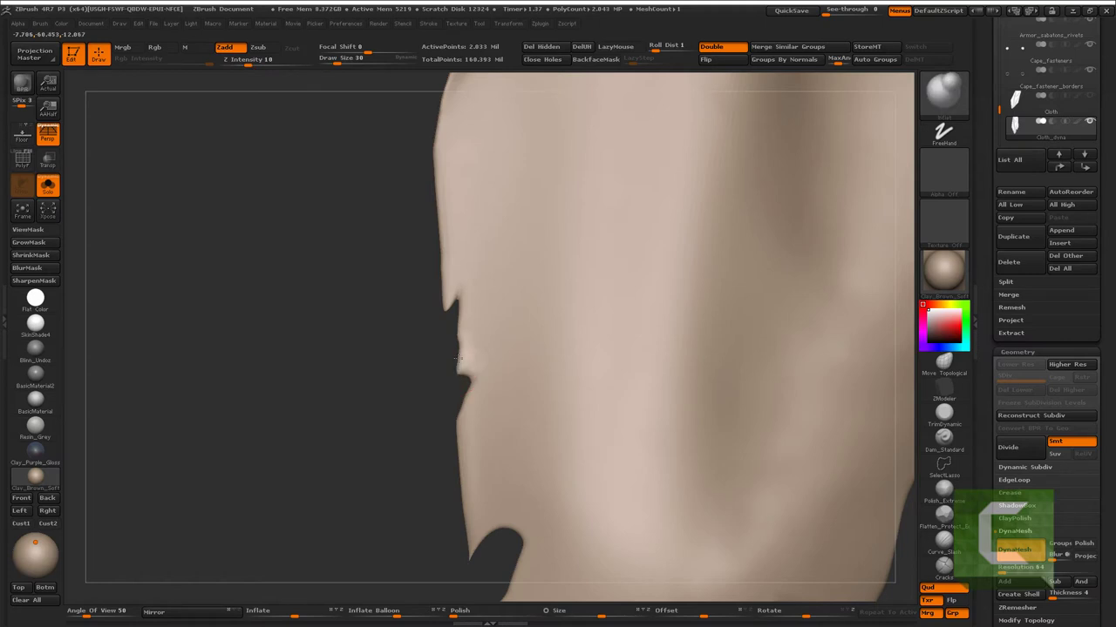
{"action": "key", "text": "ctrl"}
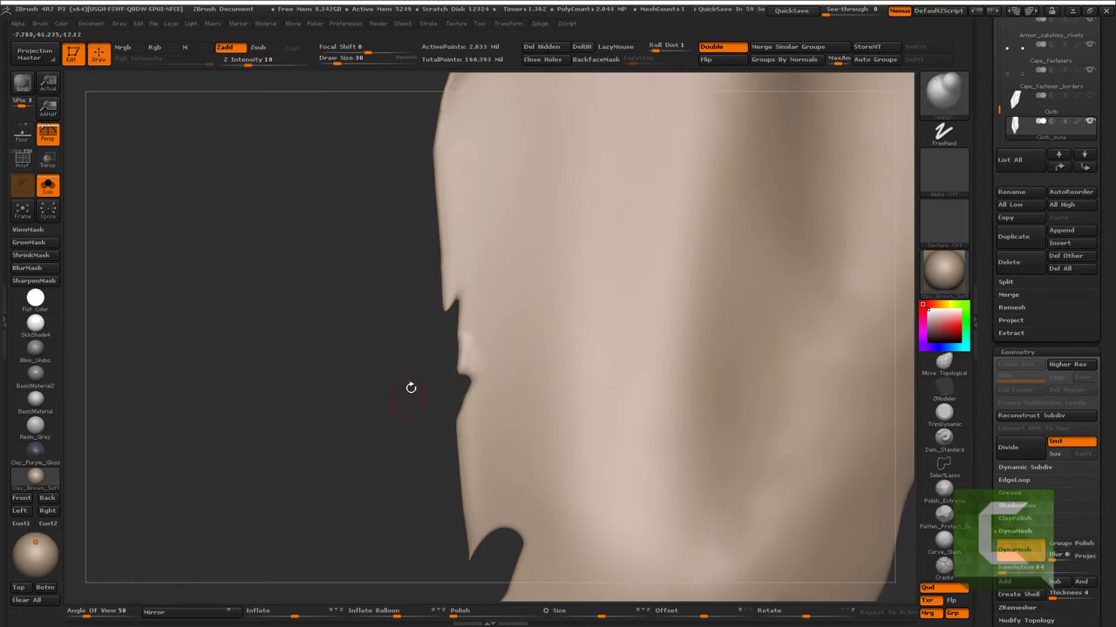
{"action": "mouse_move", "coordinate": [411, 386]}
{"action": "left_mouse_down"}
{"action": "mouse_move", "coordinate": [515, 356]}
{"action": "mouse_move", "coordinate": [462, 342]}
{"action": "mouse_move", "coordinate": [466, 303]}
{"action": "mouse_move", "coordinate": [495, 413]}
{"action": "mouse_move", "coordinate": [469, 460]}
{"action": "left_mouse_up"}
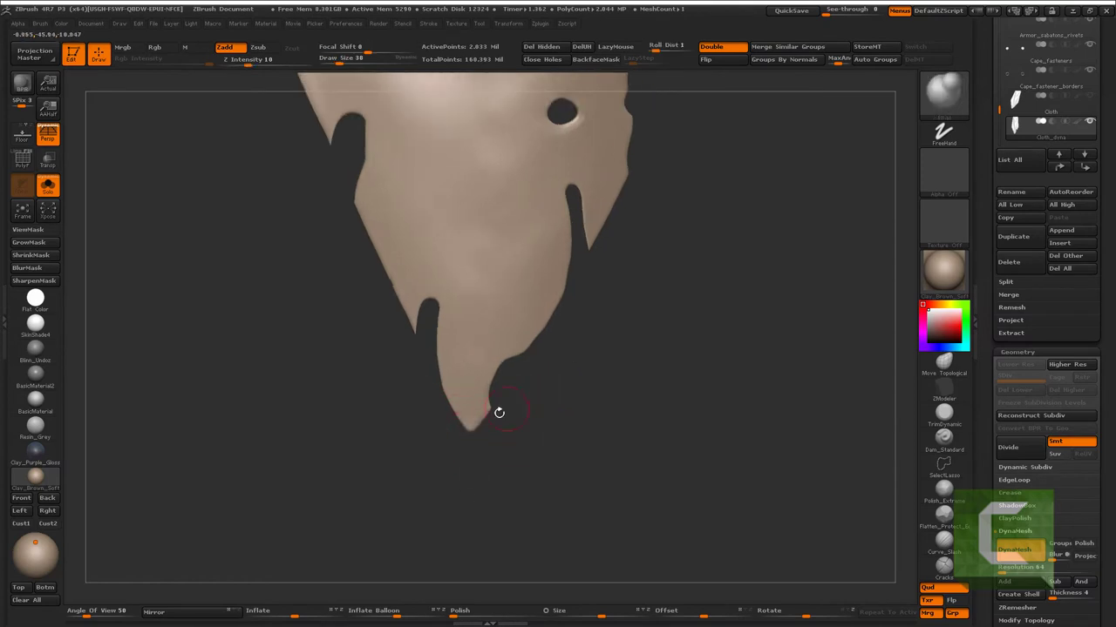
- Dent a small notch into the pointed cloth tip's edge and smooth its right side
{"action": "mouse_move", "coordinate": [498, 412]}
{"action": "left_mouse_down"}
{"action": "mouse_move", "coordinate": [465, 461]}
{"action": "mouse_move", "coordinate": [462, 501]}
{"action": "mouse_move", "coordinate": [481, 502]}
{"action": "left_mouse_up"}
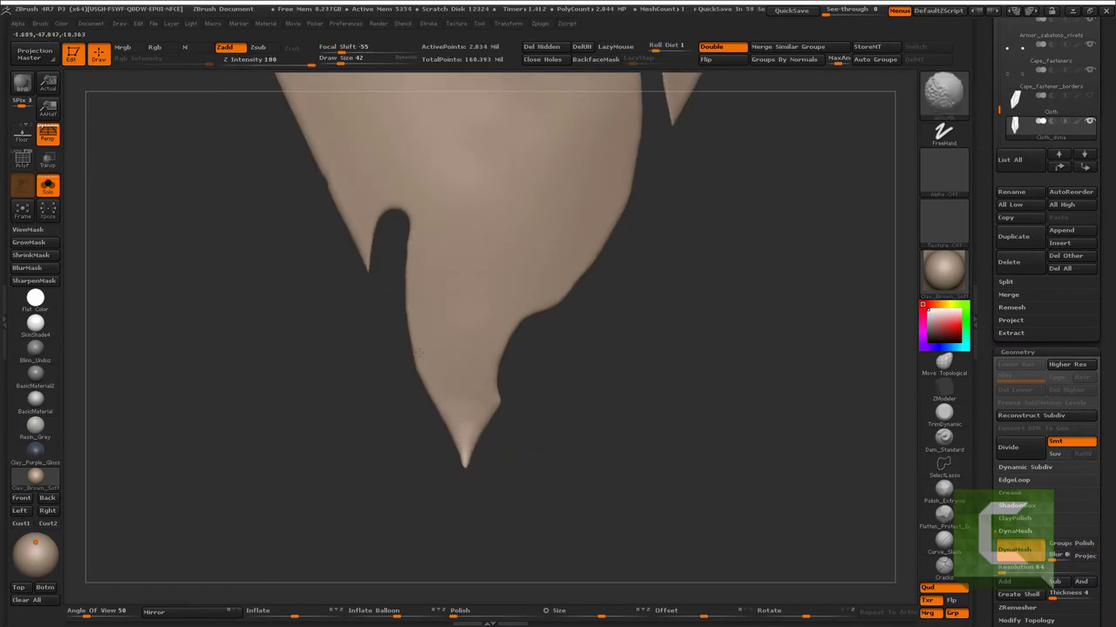
{"action": "mouse_move", "coordinate": [523, 317]}
{"action": "left_mouse_down"}
{"action": "mouse_move", "coordinate": [526, 305]}
{"action": "mouse_move", "coordinate": [536, 324]}
{"action": "mouse_move", "coordinate": [397, 272]}
{"action": "mouse_move", "coordinate": [487, 279]}
{"action": "mouse_move", "coordinate": [440, 242]}
{"action": "mouse_move", "coordinate": [464, 287]}
{"action": "mouse_move", "coordinate": [467, 360]}
{"action": "left_mouse_up"}
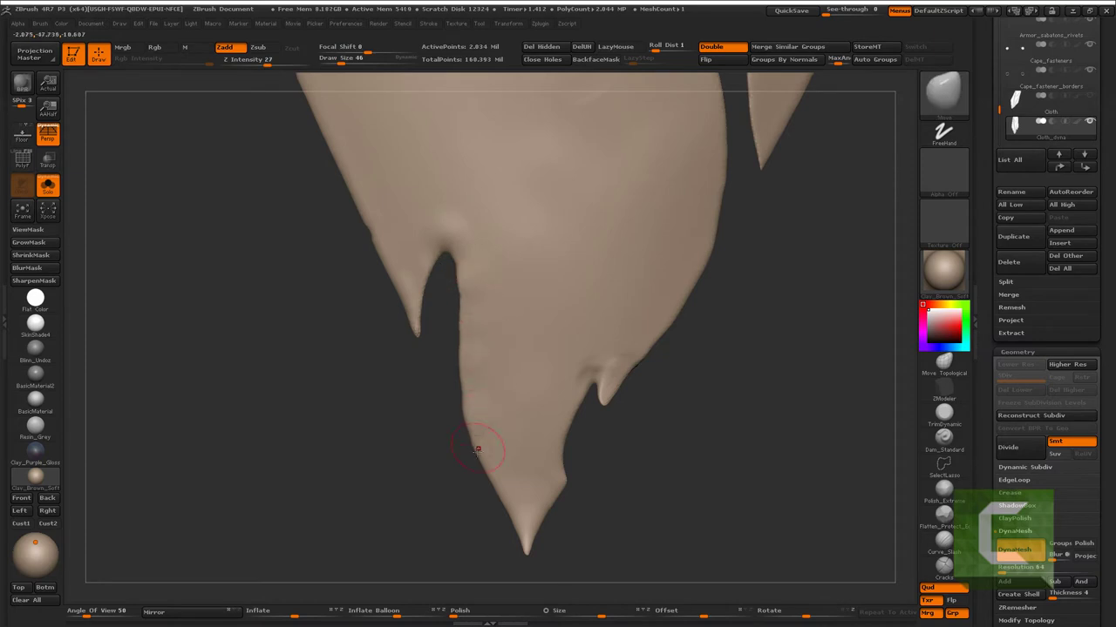
{"action": "mouse_move", "coordinate": [477, 449]}
{"action": "left_mouse_down"}
{"action": "mouse_move", "coordinate": [495, 479]}
{"action": "mouse_move", "coordinate": [462, 424]}
{"action": "left_mouse_up"}
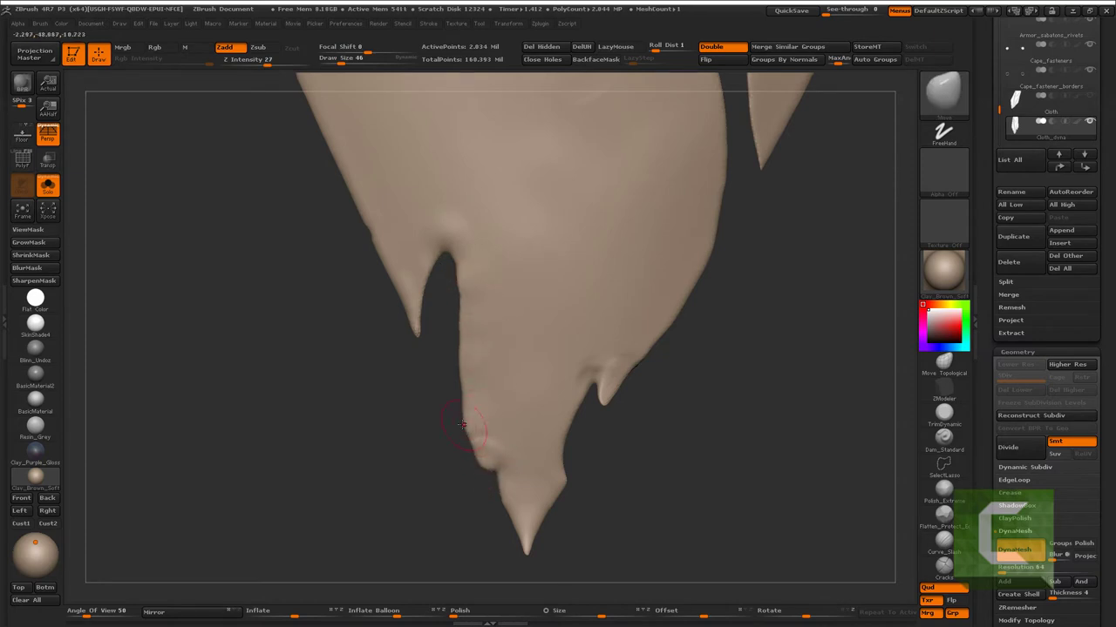
{"action": "key", "text": "b"}
{"action": "key", "text": "c"}
{"action": "key", "text": "b"}
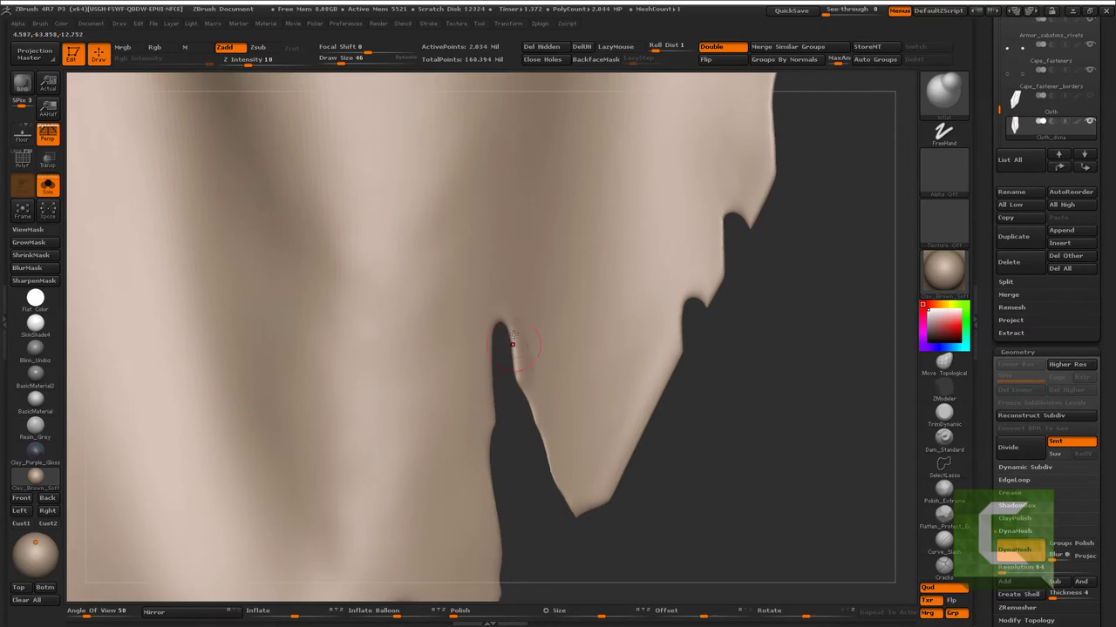
{"action": "mouse_move", "coordinate": [512, 344]}
{"action": "left_mouse_down"}
{"action": "mouse_move", "coordinate": [553, 462]}
{"action": "mouse_move", "coordinate": [606, 483]}
{"action": "mouse_move", "coordinate": [701, 307]}
{"action": "mouse_move", "coordinate": [732, 209]}
{"action": "mouse_move", "coordinate": [697, 226]}
{"action": "left_mouse_up"}
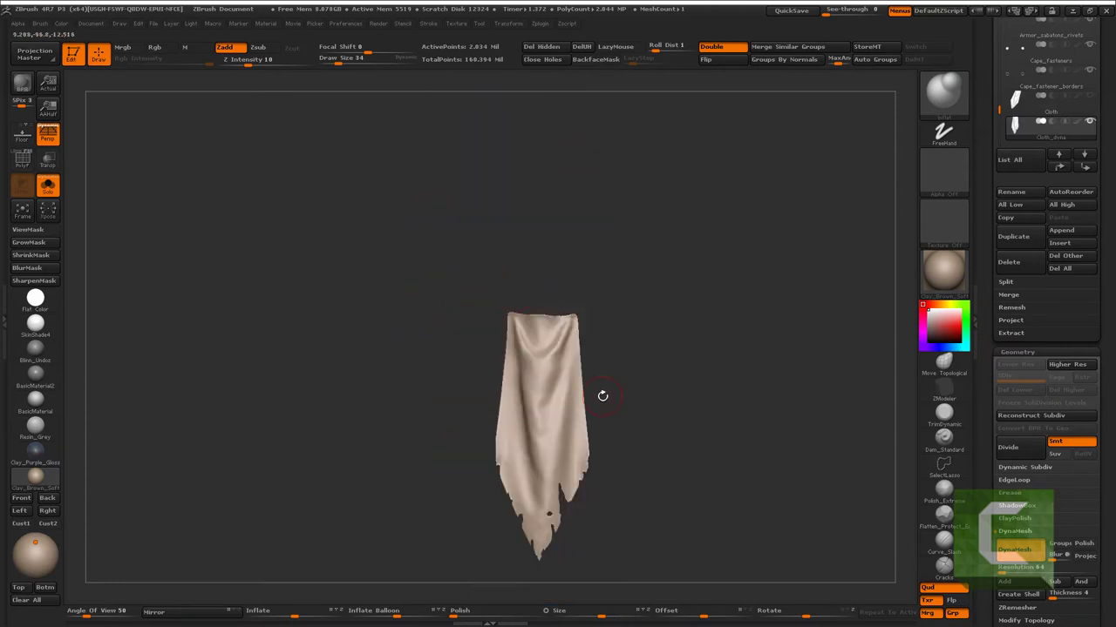
- Isolate the loincloth and narrow the slit below the hole near the hem
{"action": "key", "text": "ctrl+shift+s"}
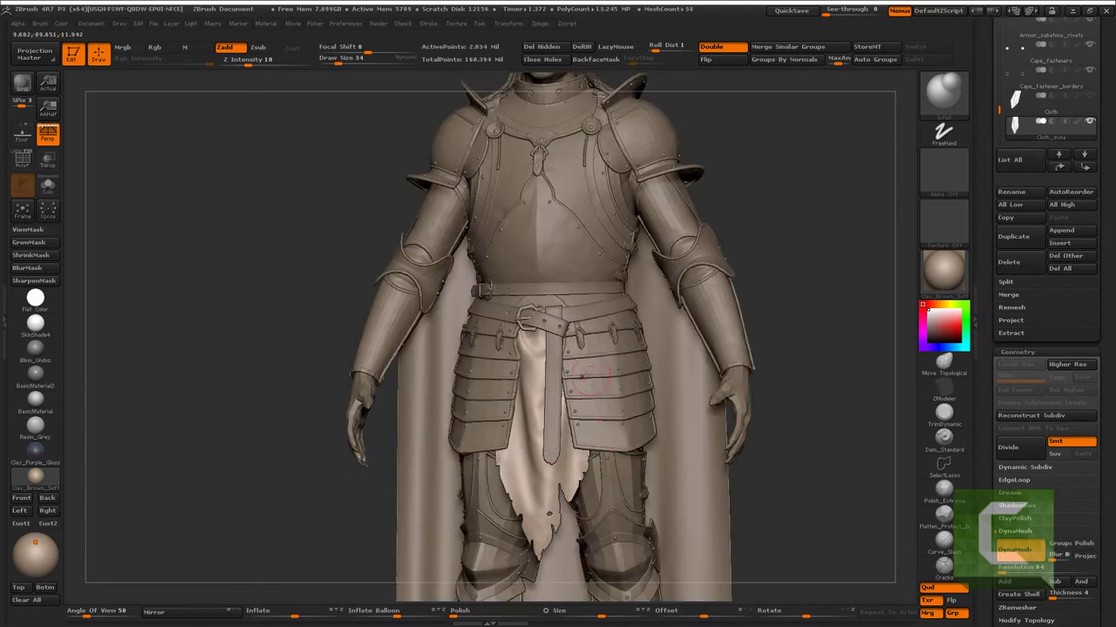
{"action": "key", "text": "f"}
{"action": "key", "text": "ctrl+shift+s"}
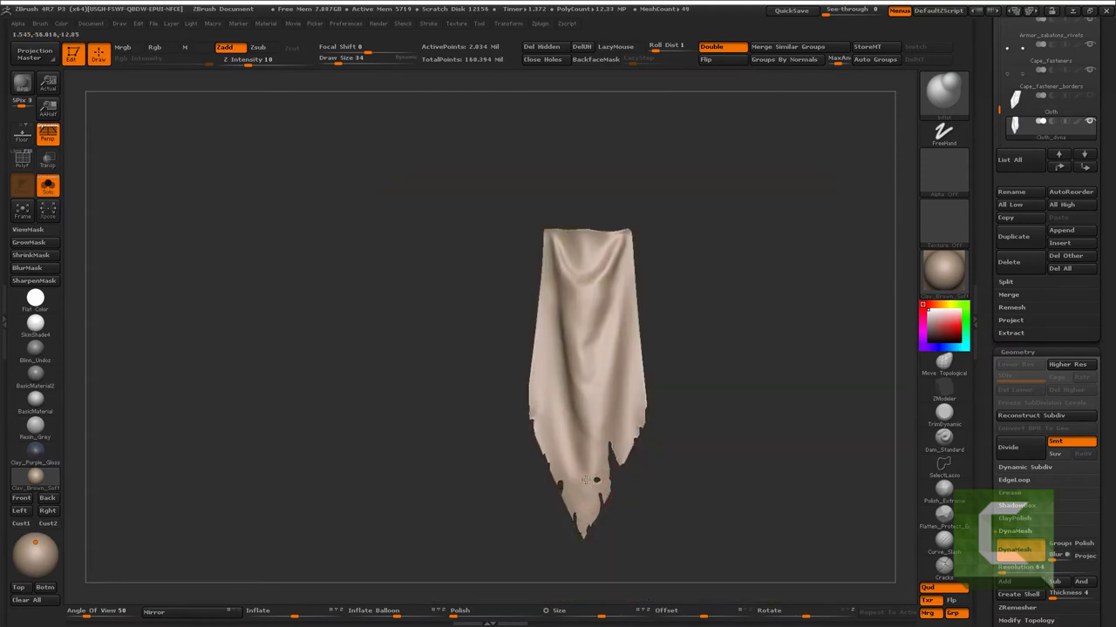
{"action": "mouse_move", "coordinate": [597, 475]}
{"action": "right_mouse_down", "text": "ctrl"}
{"action": "mouse_move", "coordinate": [598, 466]}
{"action": "mouse_move", "coordinate": [662, 520]}
{"action": "right_mouse_up", "text": "ctrl"}
{"action": "left_click_drag", "start_coordinate": [662, 520], "coordinate": [399, 505]}
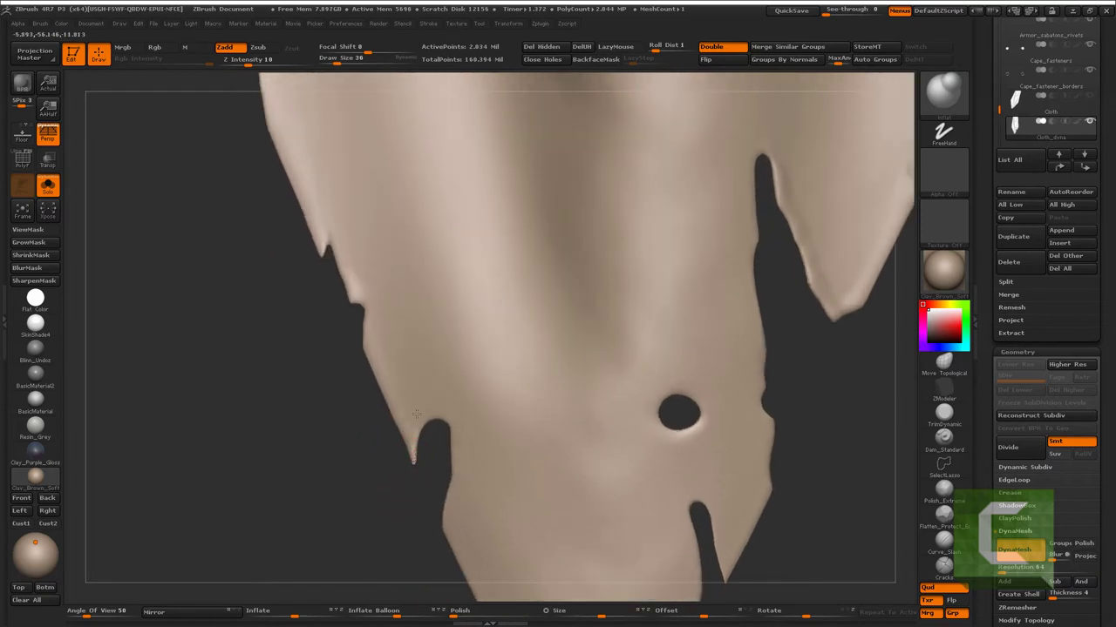
{"action": "left_click_drag", "start_coordinate": [442, 430], "coordinate": [443, 385]}
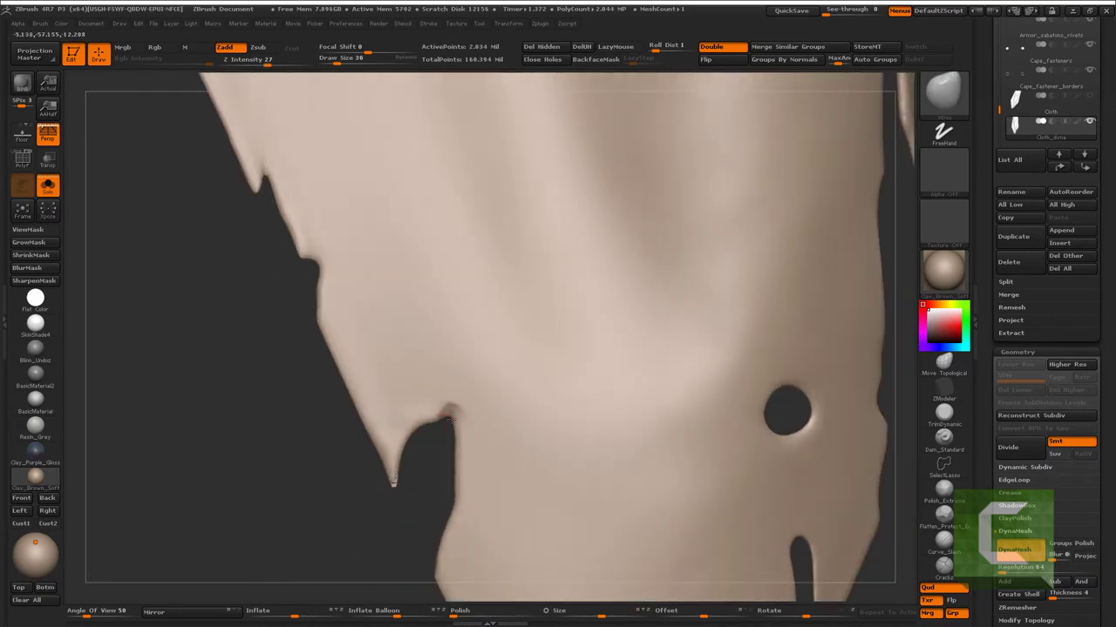
{"action": "key", "text": "ctrl"}
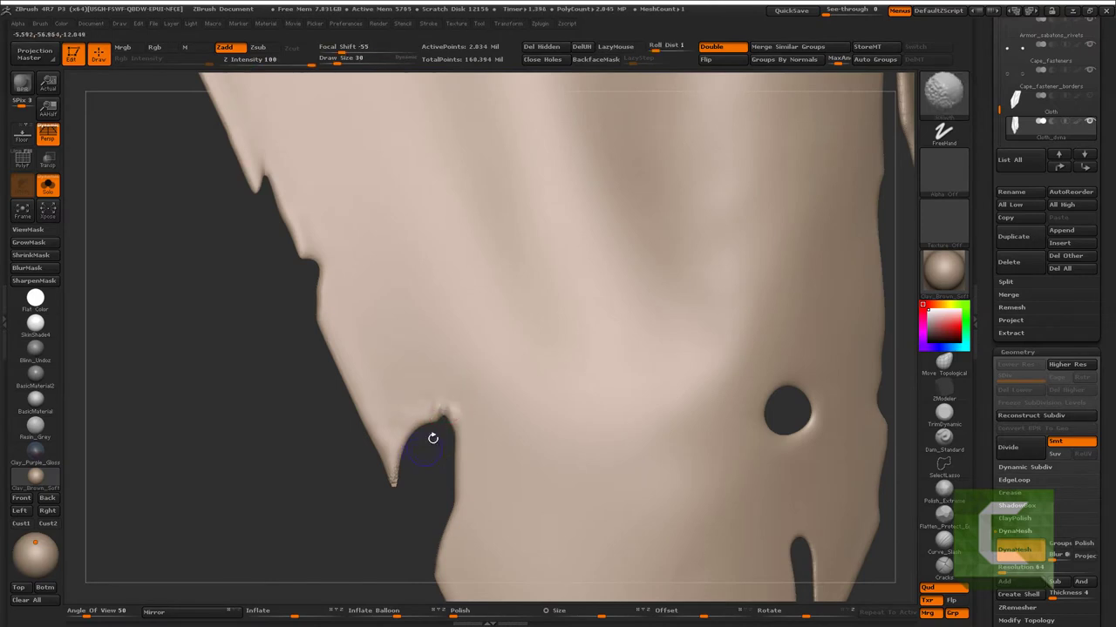
{"action": "mouse_move", "coordinate": [450, 456]}
{"action": "left_mouse_down"}
{"action": "mouse_move", "coordinate": [511, 399]}
{"action": "mouse_move", "coordinate": [593, 510]}
{"action": "left_mouse_up"}
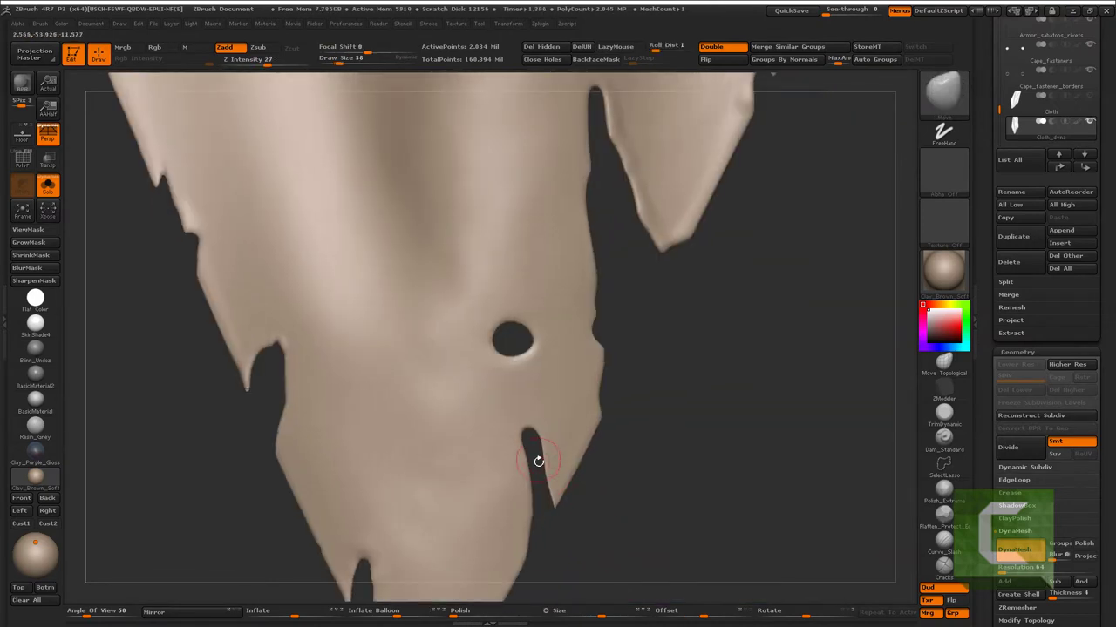
{"action": "mouse_move", "coordinate": [541, 425]}
{"action": "left_mouse_down"}
{"action": "mouse_move", "coordinate": [511, 428]}
{"action": "mouse_move", "coordinate": [523, 430]}
{"action": "mouse_move", "coordinate": [590, 352]}
{"action": "mouse_move", "coordinate": [577, 353]}
{"action": "left_mouse_up"}
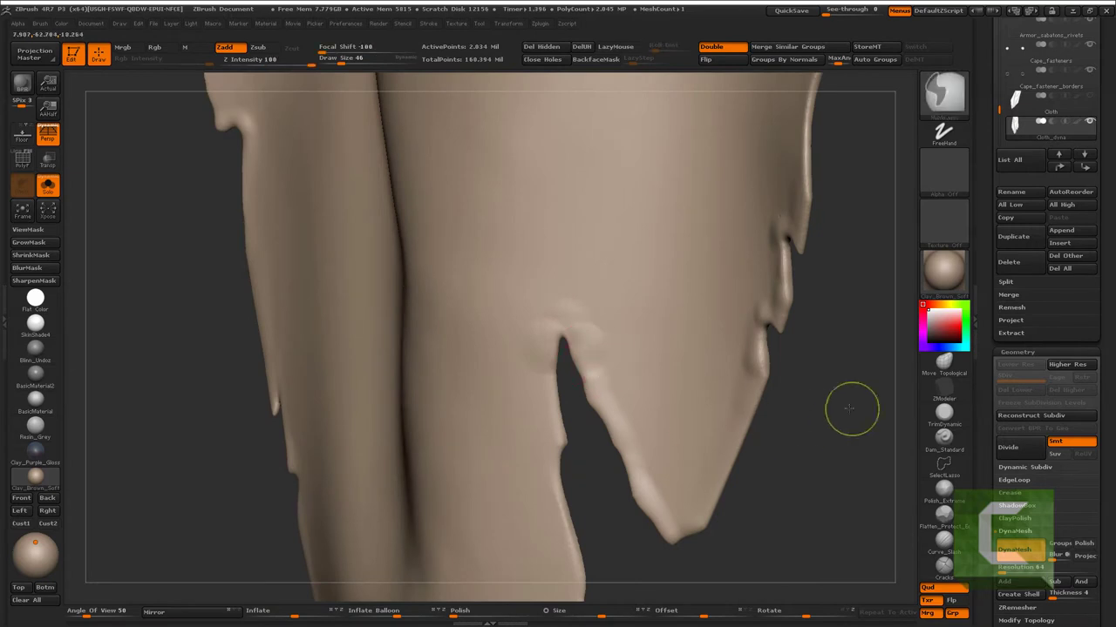
- Reshape the slit's tip up close with the Move brush
{"action": "key", "text": "b"}
{"action": "key", "text": "c"}
{"action": "key", "text": "b"}
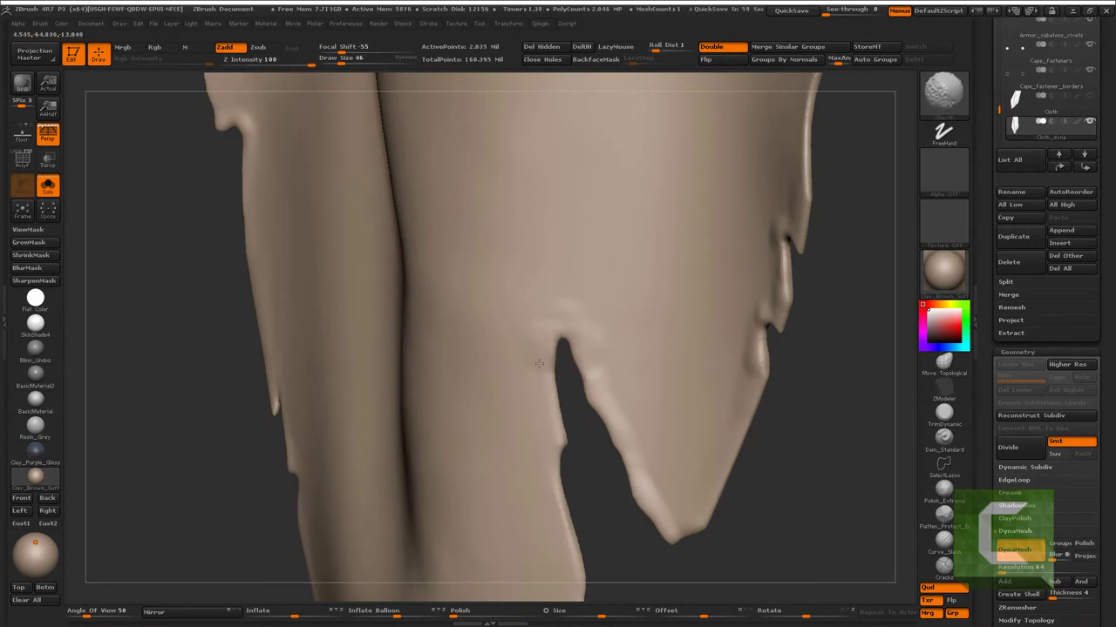
{"action": "key", "text": "b"}
{"action": "key", "text": "m"}
{"action": "key", "text": "v"}
{"action": "mouse_move", "coordinate": [539, 364]}
{"action": "left_mouse_down", "text": "alt"}
{"action": "mouse_move", "coordinate": [535, 317]}
{"action": "mouse_move", "coordinate": [541, 330]}
{"action": "left_mouse_up", "text": "alt"}
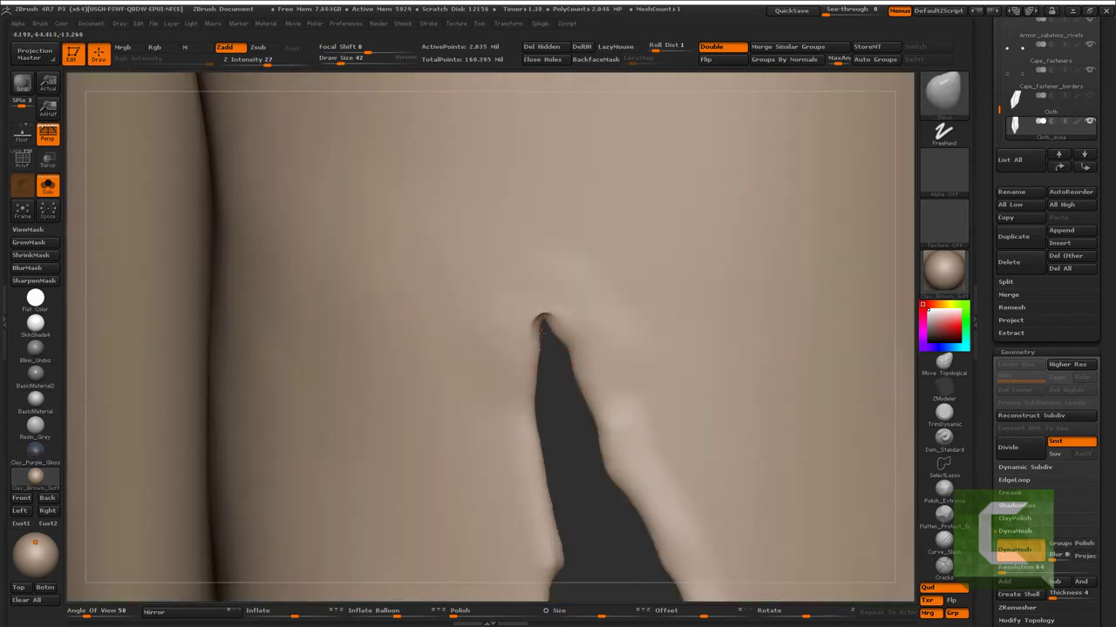
- Reshape the notch further, sharpening its lower tip and denting the edge
{"action": "key", "text": "b"}
{"action": "key", "text": "c"}
{"action": "key", "text": "b"}
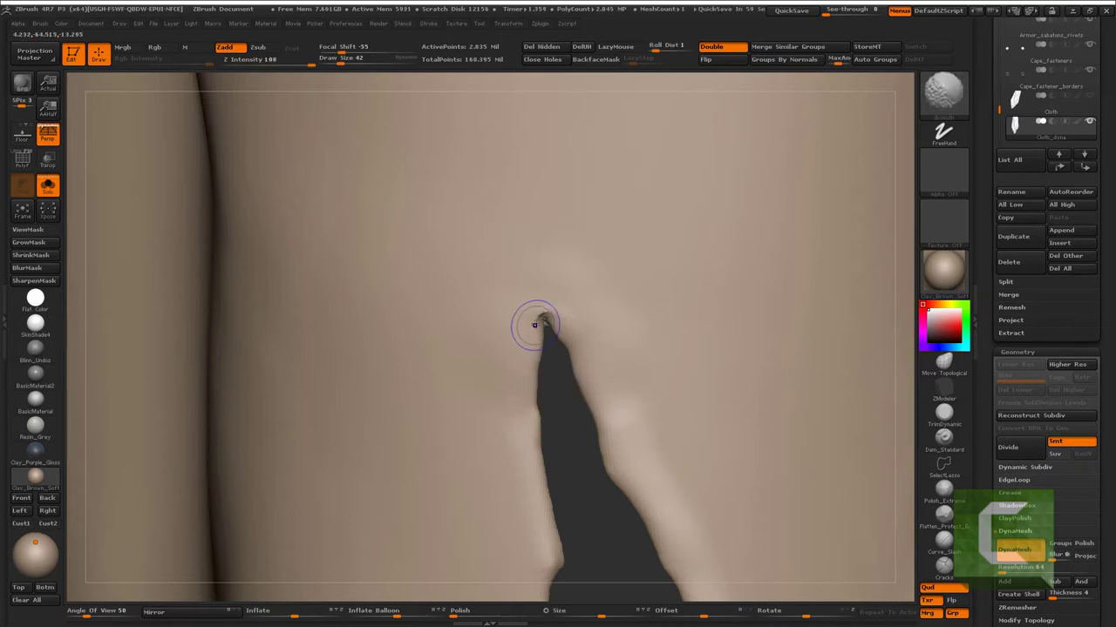
{"action": "mouse_move", "coordinate": [530, 294]}
{"action": "left_mouse_down"}
{"action": "mouse_move", "coordinate": [679, 256]}
{"action": "mouse_move", "coordinate": [642, 224]}
{"action": "mouse_move", "coordinate": [636, 436]}
{"action": "mouse_move", "coordinate": [616, 433]}
{"action": "mouse_move", "coordinate": [632, 383]}
{"action": "left_mouse_up"}
{"action": "key", "text": "b"}
{"action": "key", "text": "m"}
{"action": "key", "text": "v"}
{"action": "mouse_move", "coordinate": [610, 479]}
{"action": "left_mouse_down"}
{"action": "mouse_move", "coordinate": [601, 379]}
{"action": "mouse_move", "coordinate": [594, 417]}
{"action": "mouse_move", "coordinate": [586, 406]}
{"action": "left_mouse_up"}
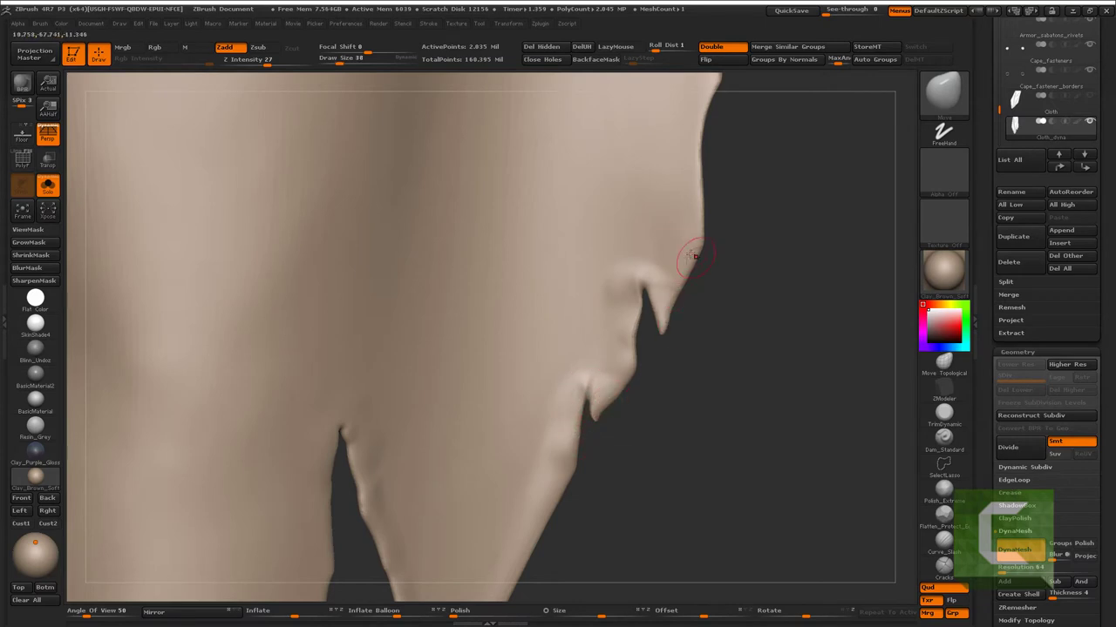
{"action": "left_click_drag", "start_coordinate": [697, 252], "coordinate": [689, 262]}
{"action": "mouse_move", "coordinate": [656, 316]}
{"action": "left_mouse_down"}
{"action": "mouse_move", "coordinate": [618, 328]}
{"action": "mouse_move", "coordinate": [612, 375]}
{"action": "mouse_move", "coordinate": [610, 361]}
{"action": "left_mouse_up"}
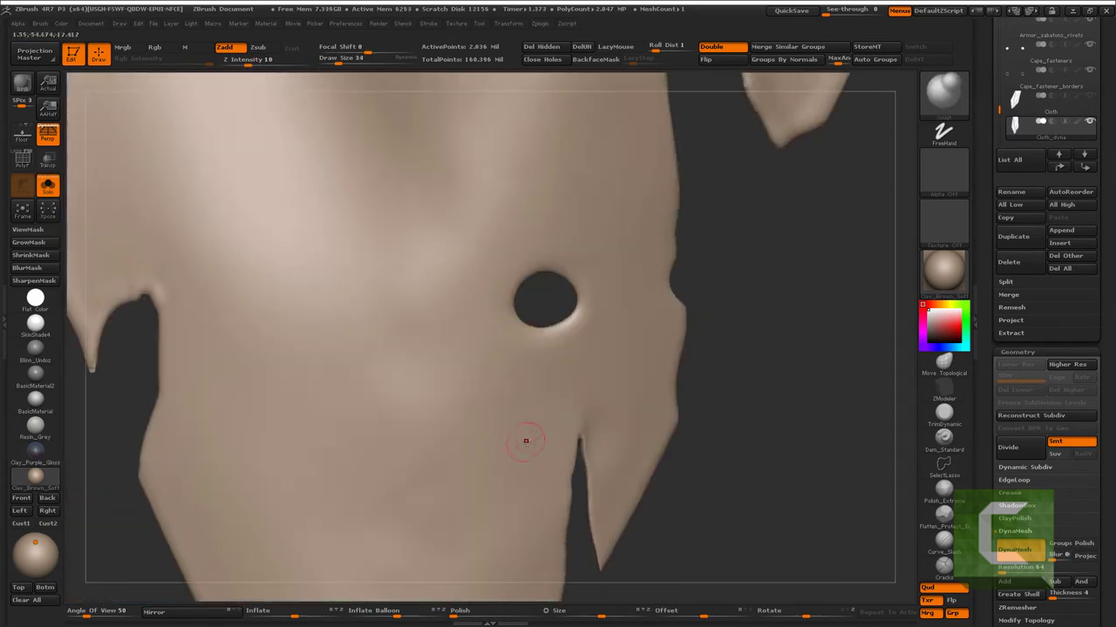
- Pull the hole's lower rim downward using the BSH brush switch
{"action": "key", "text": "b"}
{"action": "key", "text": "s"}
{"action": "key", "text": "h"}
{"action": "left_click_drag", "start_coordinate": [535, 319], "coordinate": [546, 376]}
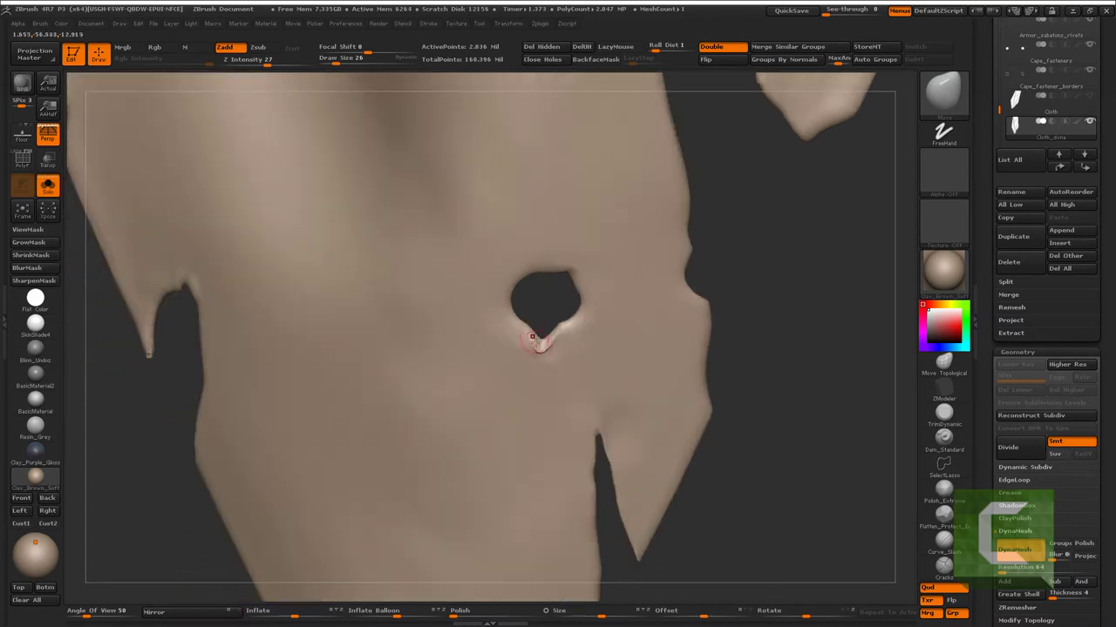
{"action": "left_click_drag", "start_coordinate": [569, 268], "coordinate": [529, 335]}
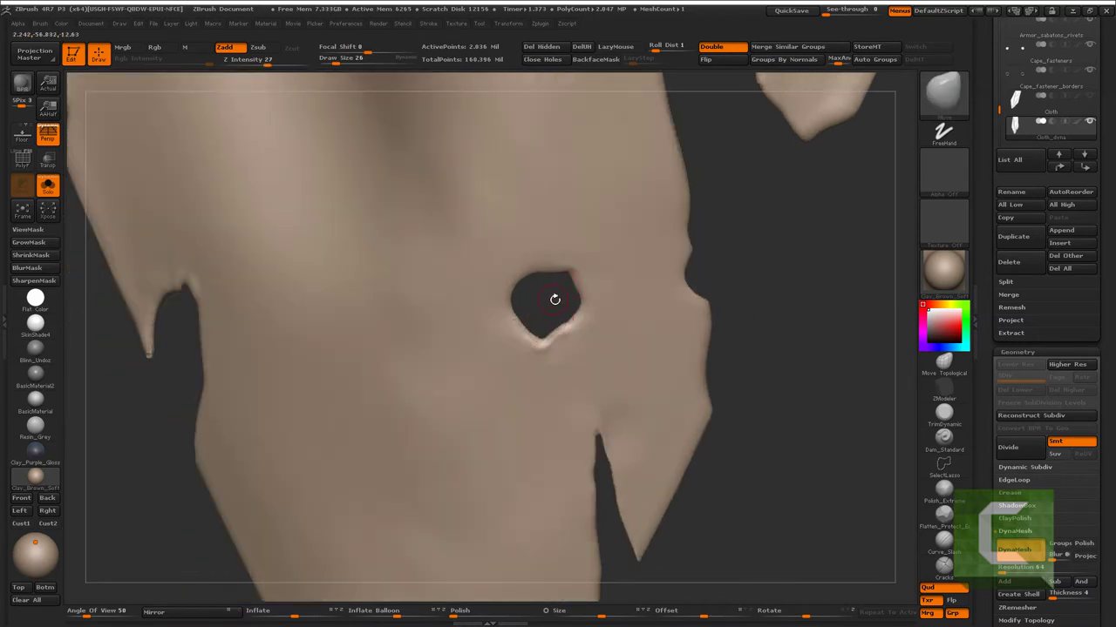
{"action": "left_click_drag", "start_coordinate": [554, 299], "coordinate": [463, 127]}
{"action": "left_click_drag", "start_coordinate": [527, 485], "coordinate": [576, 392]}
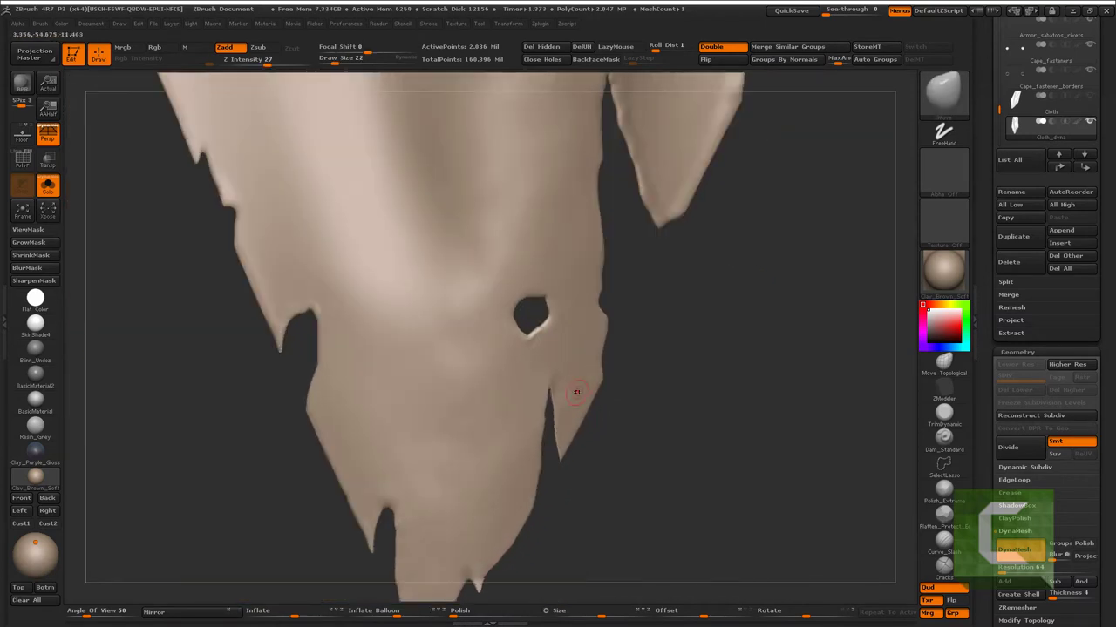
{"action": "left_click_drag", "start_coordinate": [602, 303], "coordinate": [615, 316]}
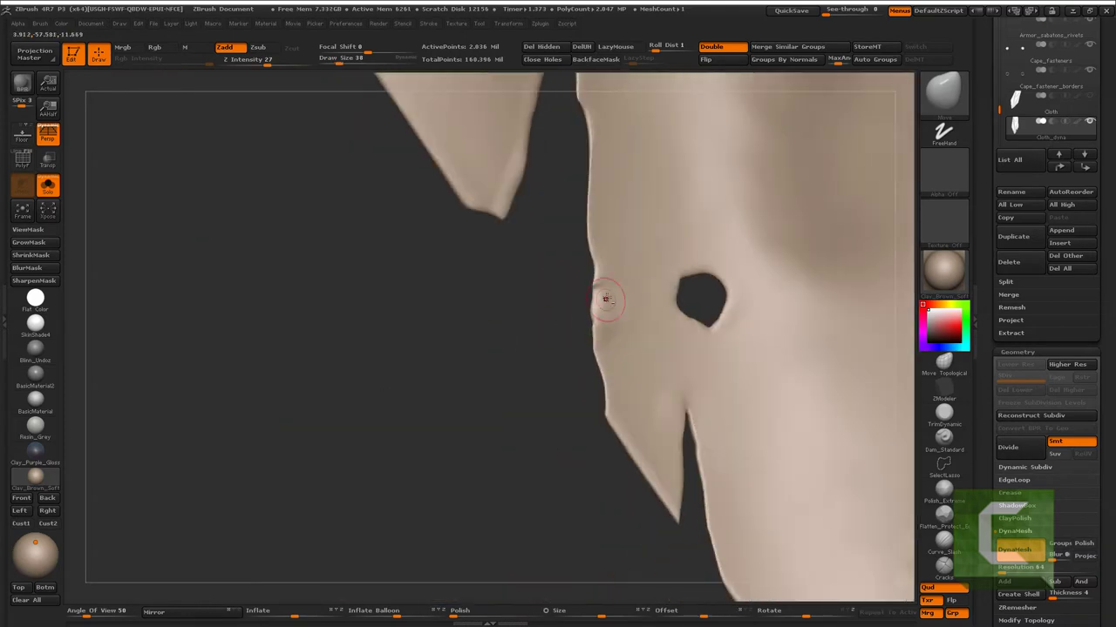
- Smooth the small bumps on the cloth edge beside the hole, masking where needed
{"action": "key", "text": "ctrl"}
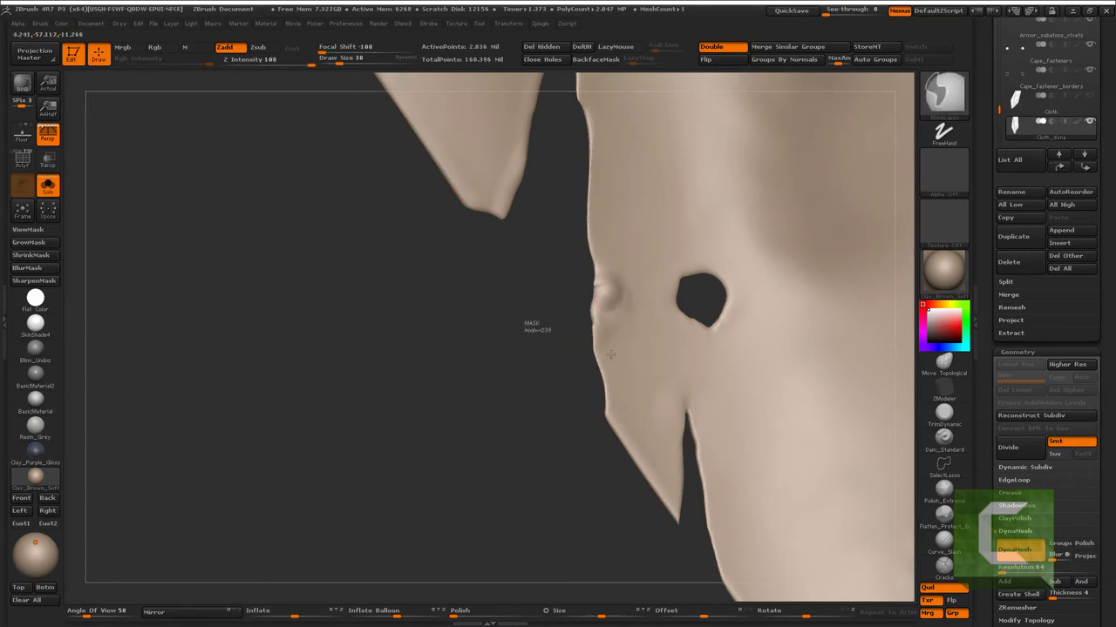
{"action": "left_click_drag", "start_coordinate": [605, 292], "coordinate": [619, 296], "text": "shift"}
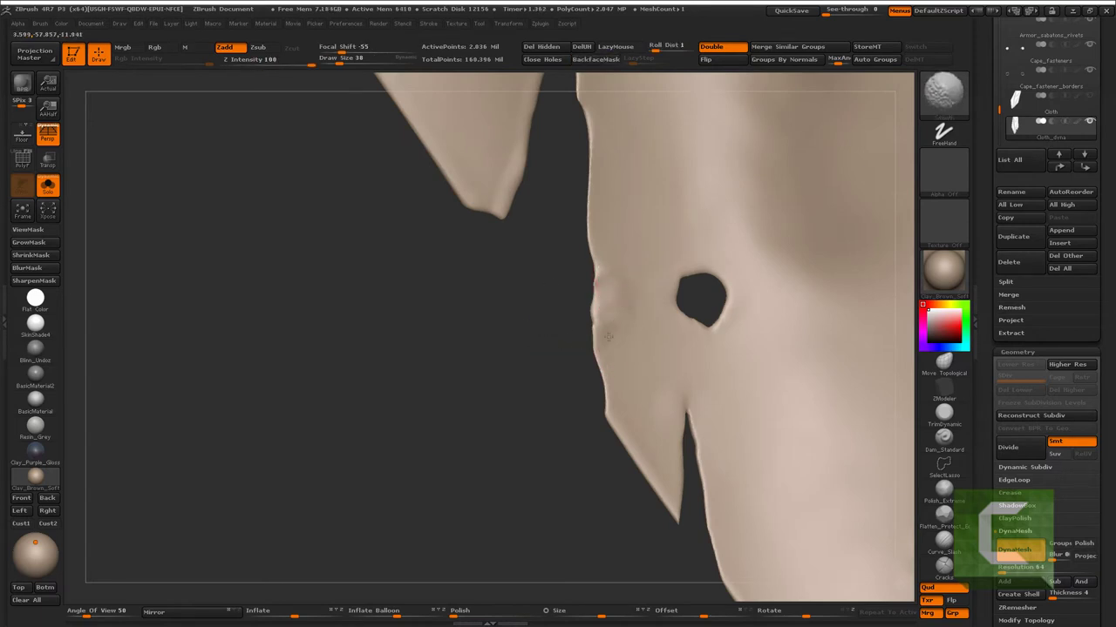
{"action": "mouse_move", "coordinate": [607, 335]}
{"action": "left_mouse_down"}
{"action": "mouse_move", "coordinate": [612, 293]}
{"action": "mouse_move", "coordinate": [641, 261]}
{"action": "mouse_move", "coordinate": [643, 305]}
{"action": "left_mouse_up"}
{"action": "key", "text": "ctrl"}
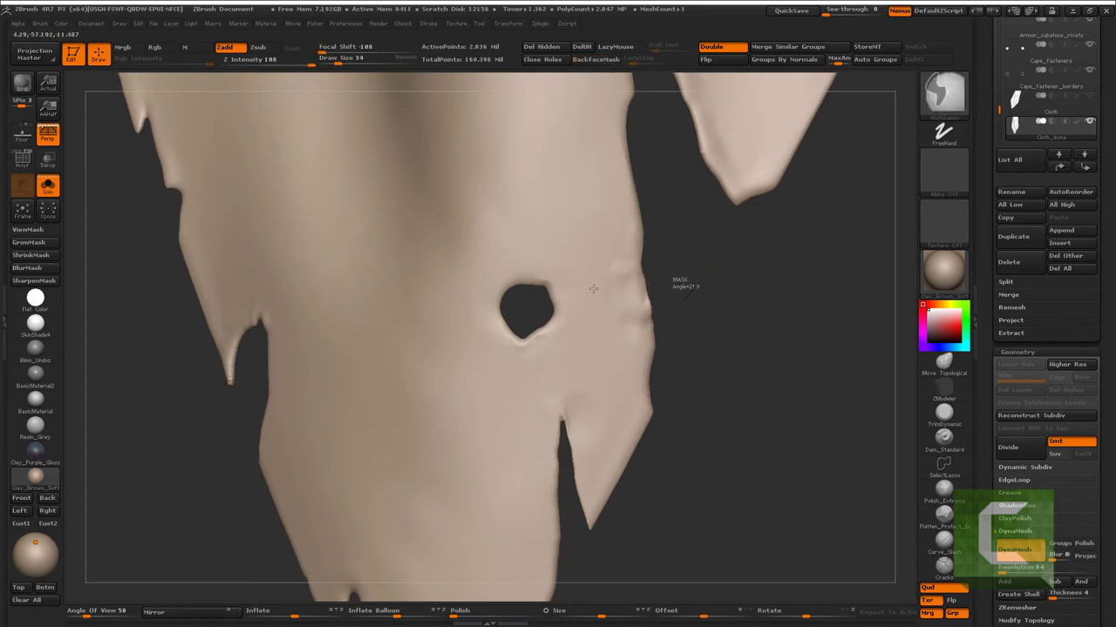
{"action": "key", "text": "shift"}
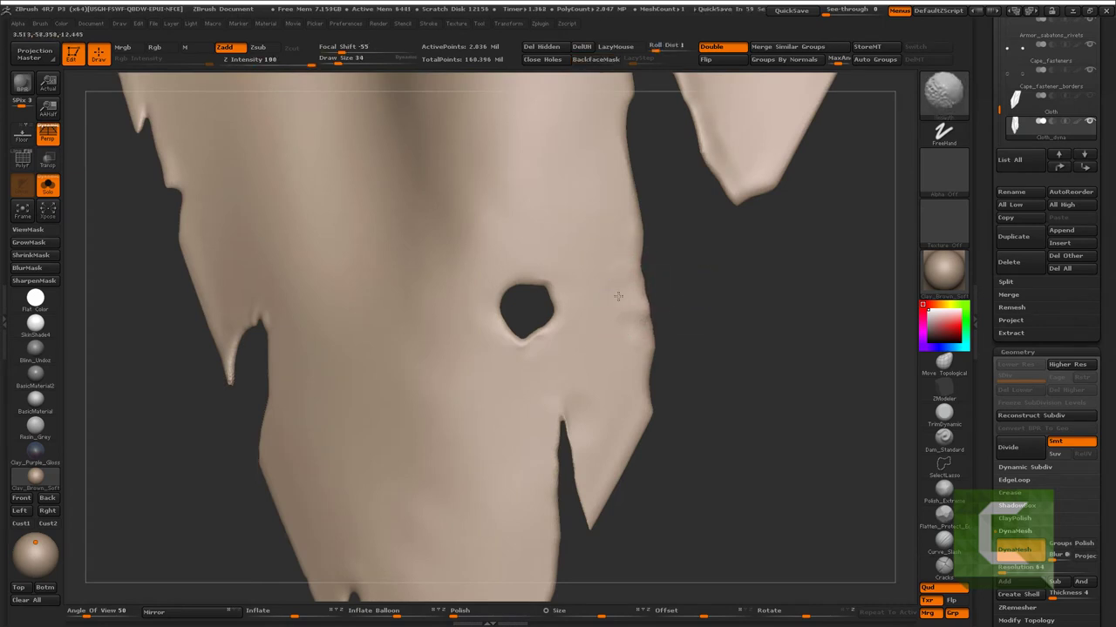
{"action": "mouse_move", "coordinate": [531, 424]}
{"action": "left_mouse_down", "text": "alt"}
{"action": "mouse_move", "coordinate": [606, 465]}
{"action": "mouse_move", "coordinate": [520, 481]}
{"action": "left_mouse_up", "text": "alt"}
{"action": "left_click_drag", "start_coordinate": [573, 398], "coordinate": [427, 471], "text": "alt"}
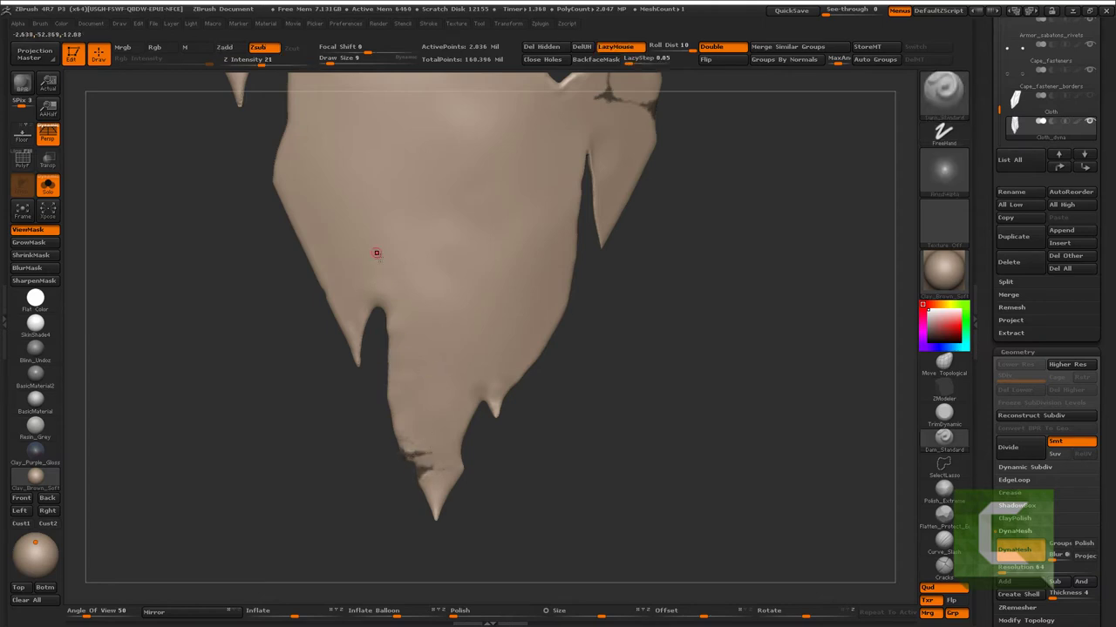
- Frame the hem's notch near the hole to chip small nicks and a thin crack
{"action": "left_click_drag", "start_coordinate": [443, 391], "coordinate": [413, 370], "text": "alt"}
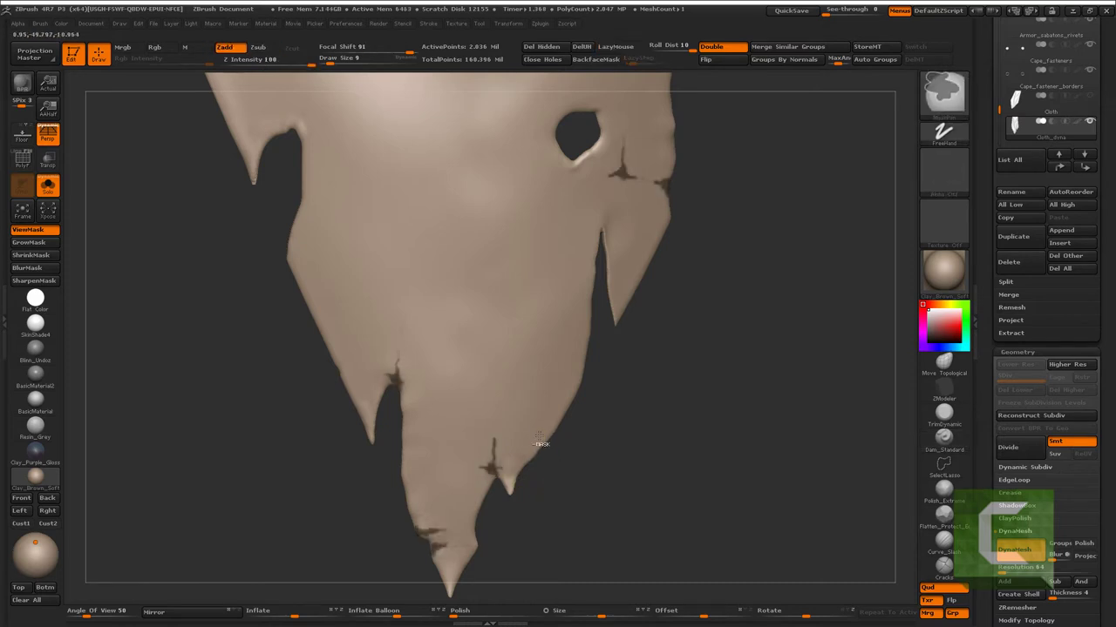
{"action": "left_click_drag", "start_coordinate": [541, 444], "coordinate": [413, 415]}
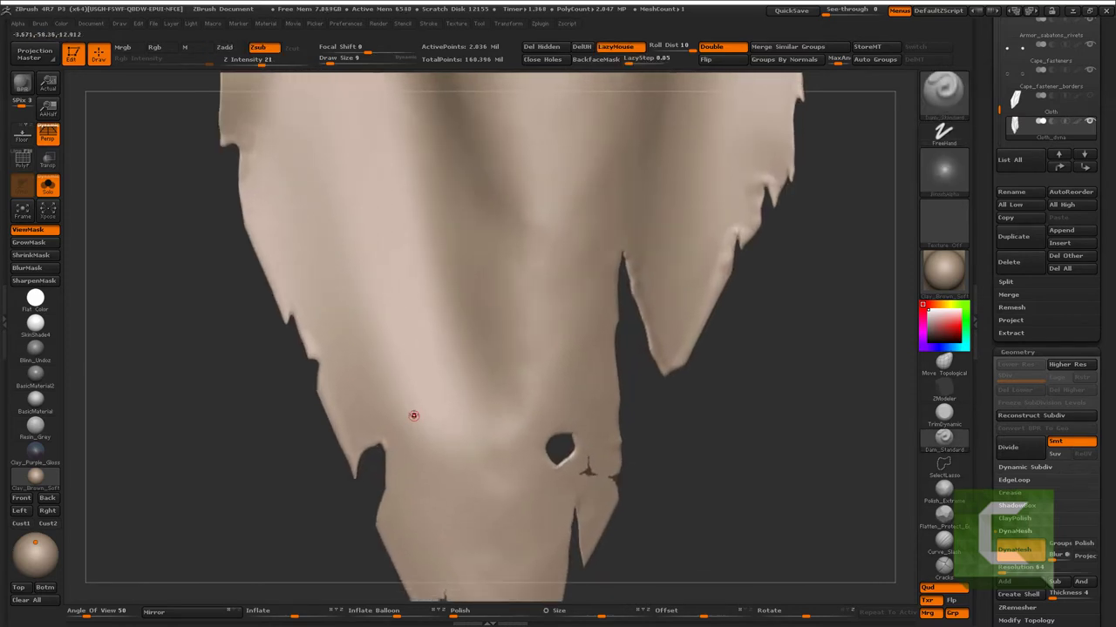
{"action": "key", "text": "ctrl"}
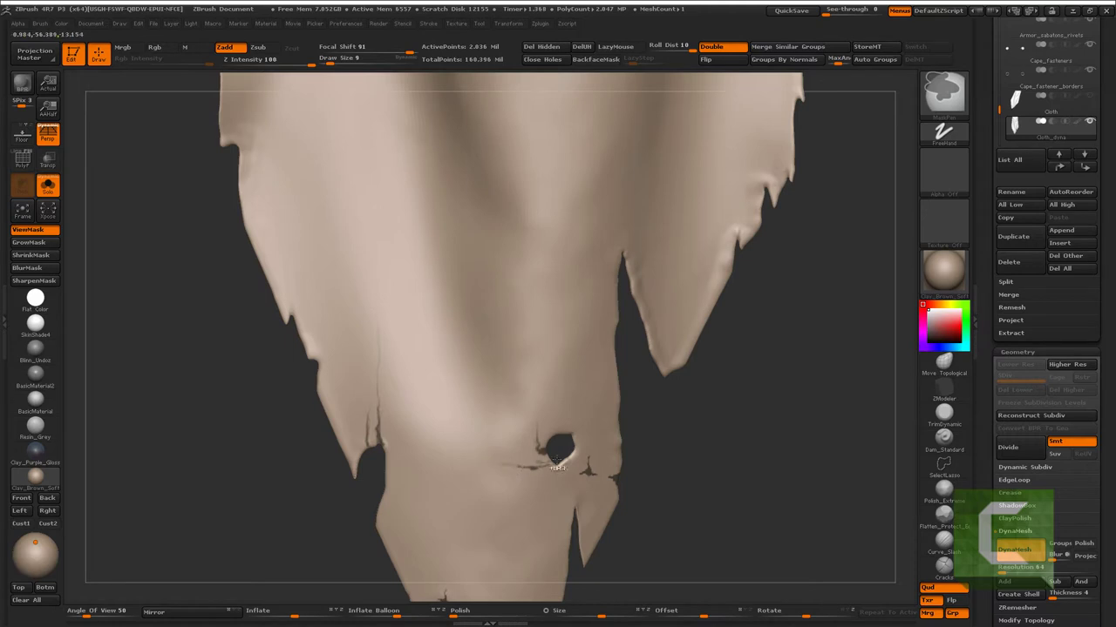
{"action": "left_click_drag", "start_coordinate": [653, 334], "coordinate": [476, 427], "text": "alt"}
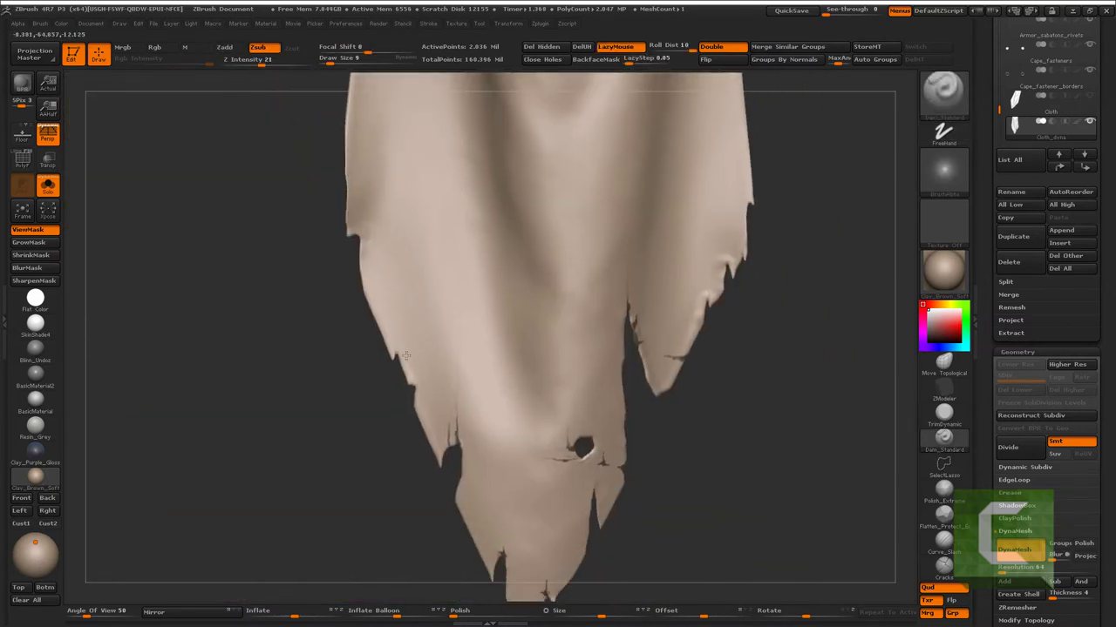
- Hide jagged slices beside the slit, left of the hole, and along the lower slit
{"action": "key", "text": "f"}
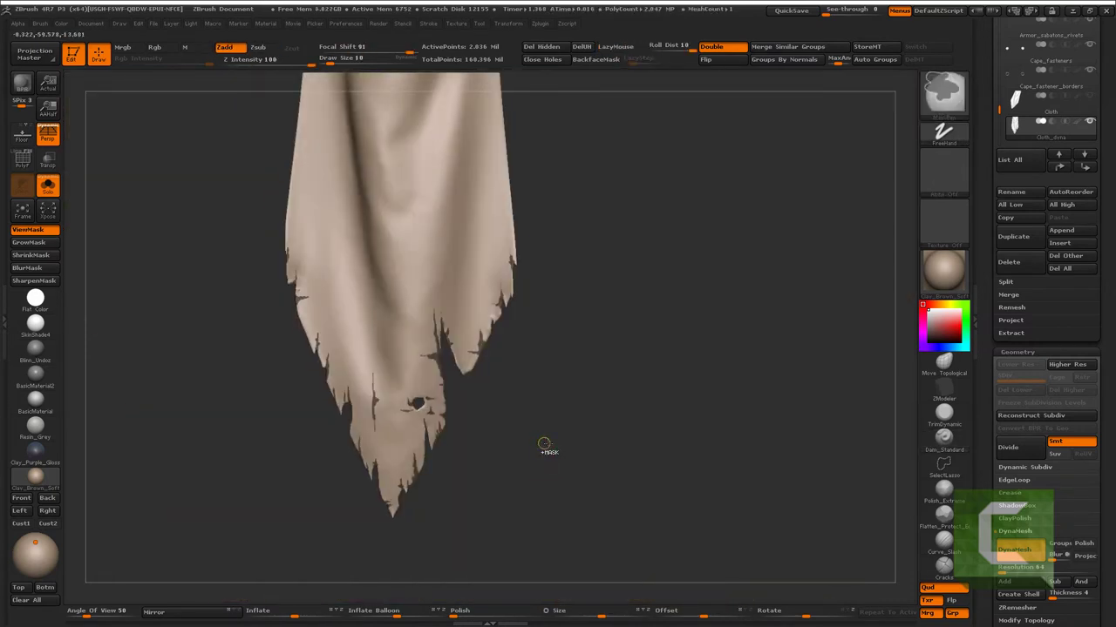
{"action": "left_click_drag", "start_coordinate": [546, 448], "coordinate": [539, 417]}
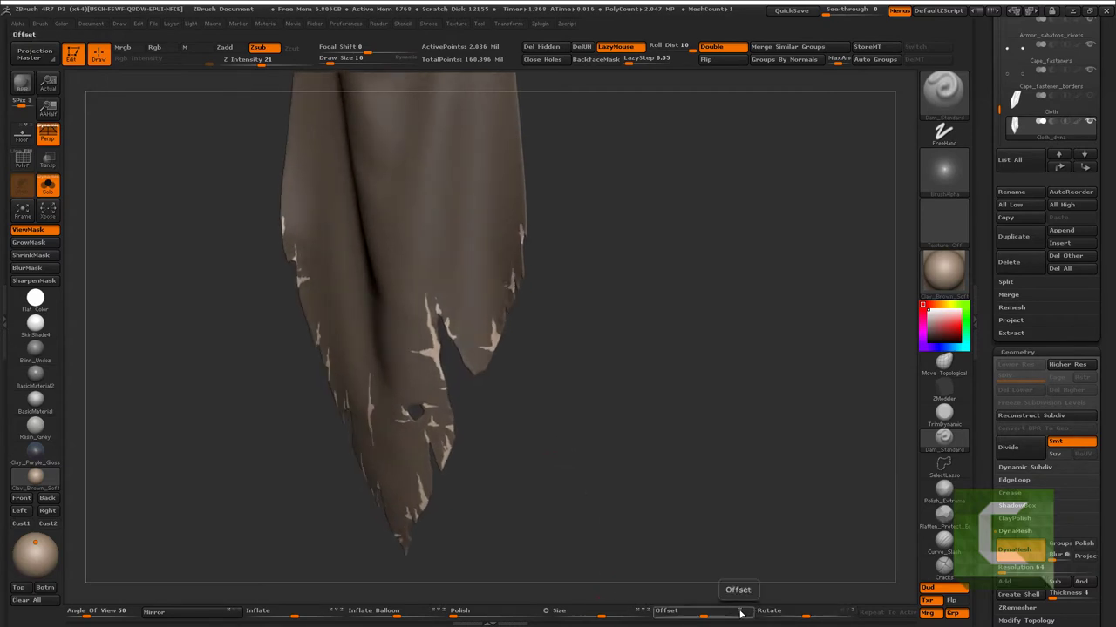
{"action": "left_click_drag", "start_coordinate": [711, 530], "coordinate": [724, 617], "text": "alt"}
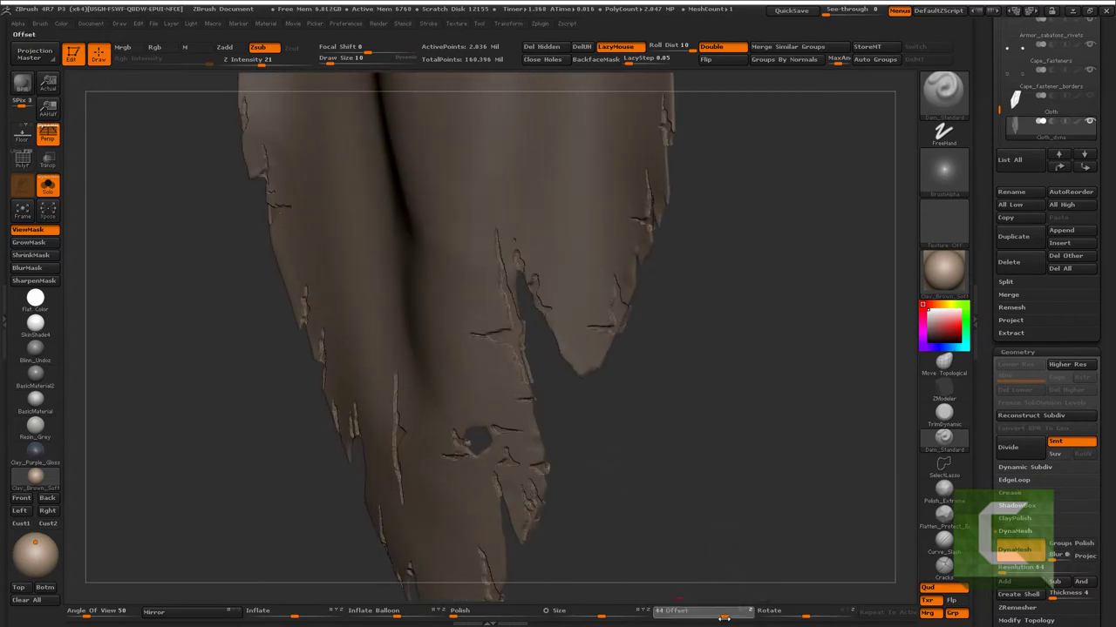
{"action": "mouse_move", "coordinate": [705, 511]}
{"action": "left_mouse_down"}
{"action": "mouse_move", "coordinate": [669, 528]}
{"action": "mouse_move", "coordinate": [662, 468]}
{"action": "mouse_move", "coordinate": [568, 486]}
{"action": "mouse_move", "coordinate": [630, 465]}
{"action": "mouse_move", "coordinate": [554, 469]}
{"action": "mouse_move", "coordinate": [567, 323]}
{"action": "mouse_move", "coordinate": [592, 354]}
{"action": "left_mouse_up"}
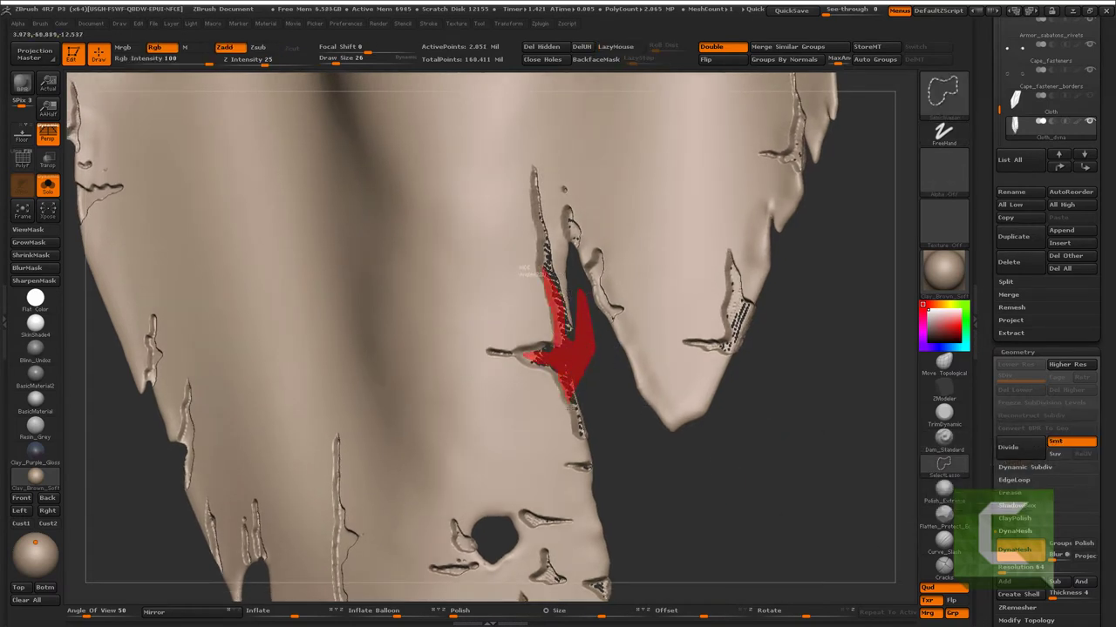
{"action": "mouse_move", "coordinate": [523, 271]}
{"action": "left_mouse_down", "text": "ctrl+alt+shift"}
{"action": "mouse_move", "coordinate": [593, 436]}
{"action": "mouse_move", "coordinate": [402, 370]}
{"action": "mouse_move", "coordinate": [413, 358]}
{"action": "left_mouse_up", "text": "ctrl+alt+shift"}
{"action": "left_click_drag", "start_coordinate": [448, 393], "coordinate": [448, 394], "text": "ctrl+alt+shift"}
{"action": "left_click_drag", "start_coordinate": [410, 440], "coordinate": [356, 434], "text": "ctrl+alt+shift"}
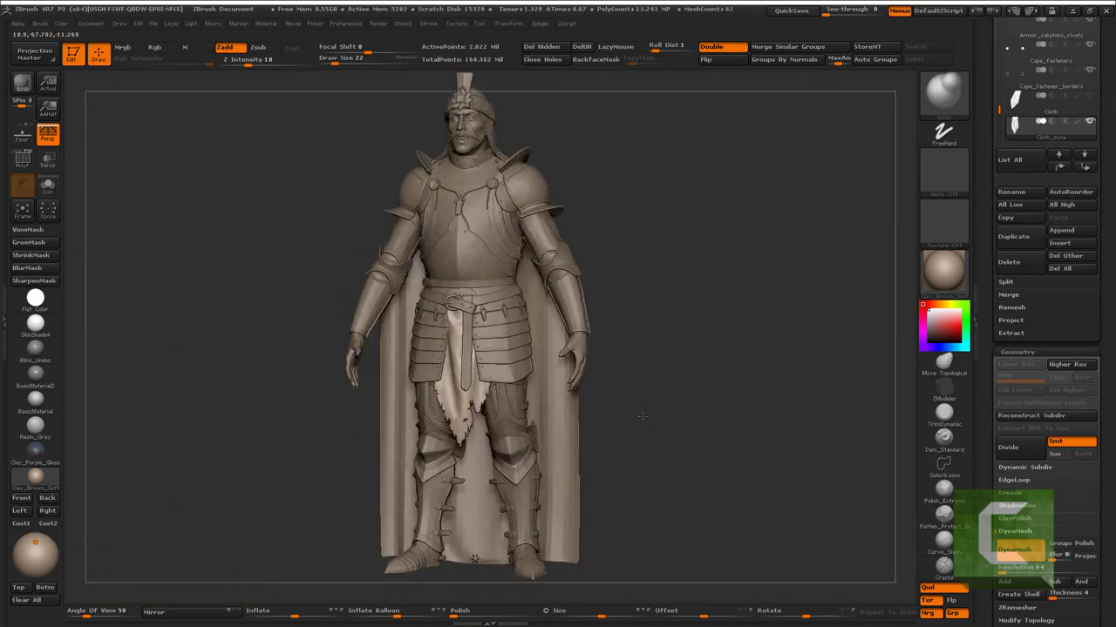
- Duplicate the cape subtool and rename the copy Cape_torn
{"action": "left_click", "coordinate": [568, 423], "text": "alt"}
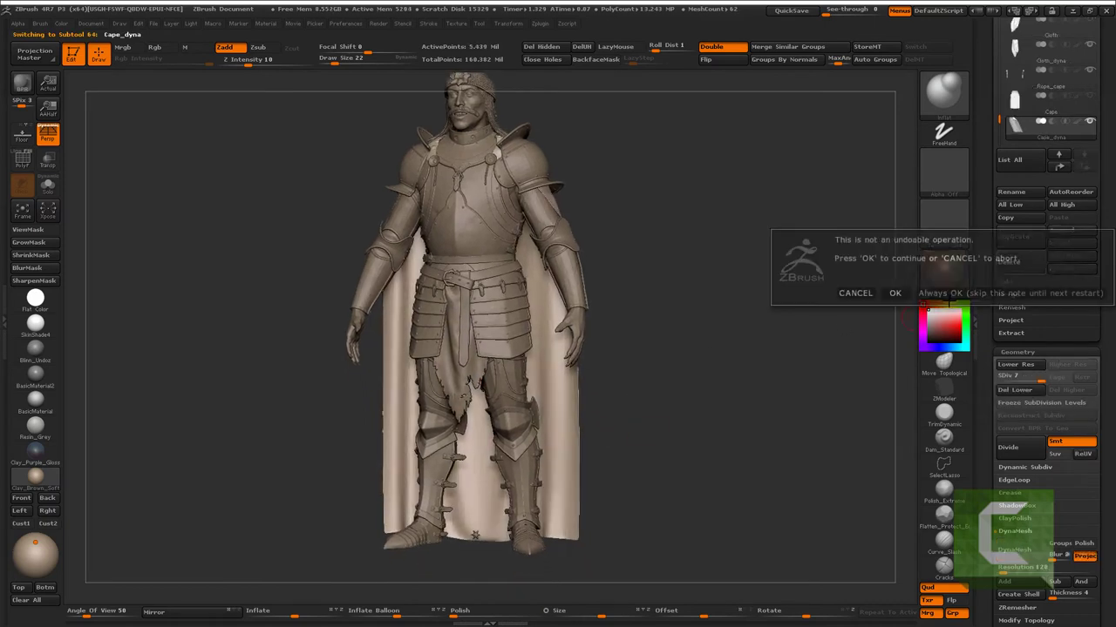
{"action": "left_click", "coordinate": [894, 293]}
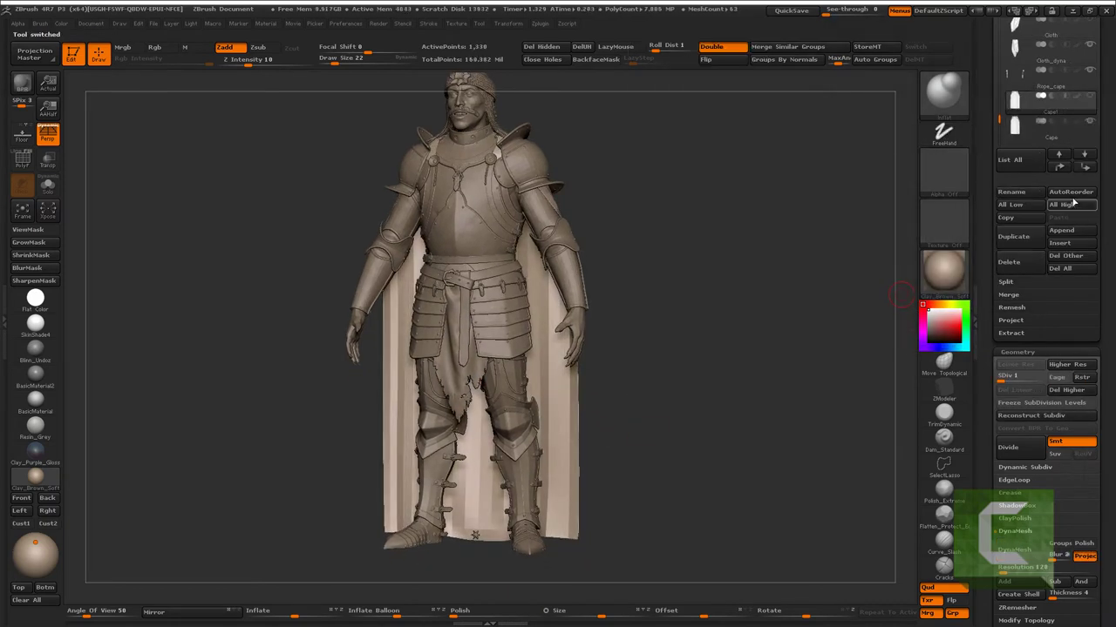
{"action": "left_click", "coordinate": [1085, 166]}
{"action": "left_click", "coordinate": [1011, 192]}
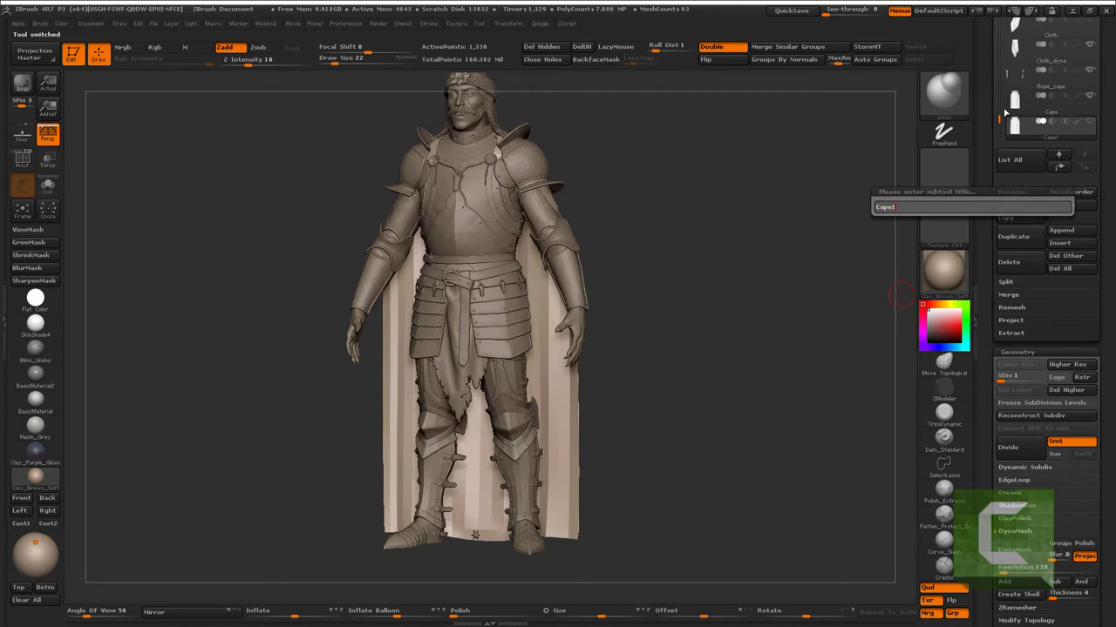
{"action": "type", "text": "_torn"}
{"action": "key", "text": "Return"}
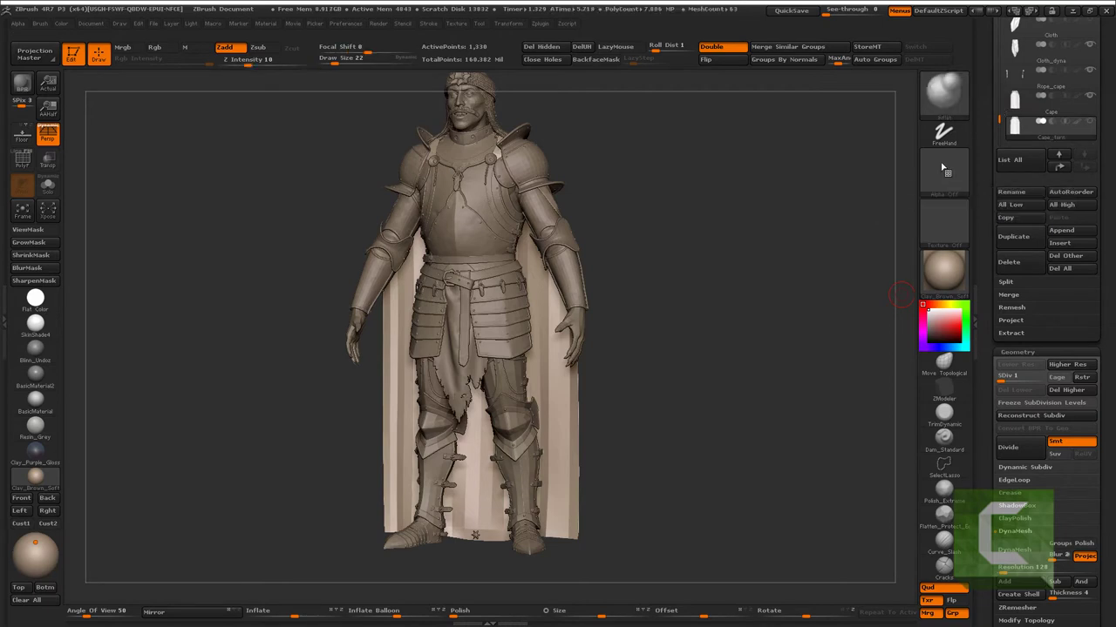
- Isolate Cape_torn at its top subdivision level and delete the lower levels
{"action": "left_click", "coordinate": [1023, 388]}
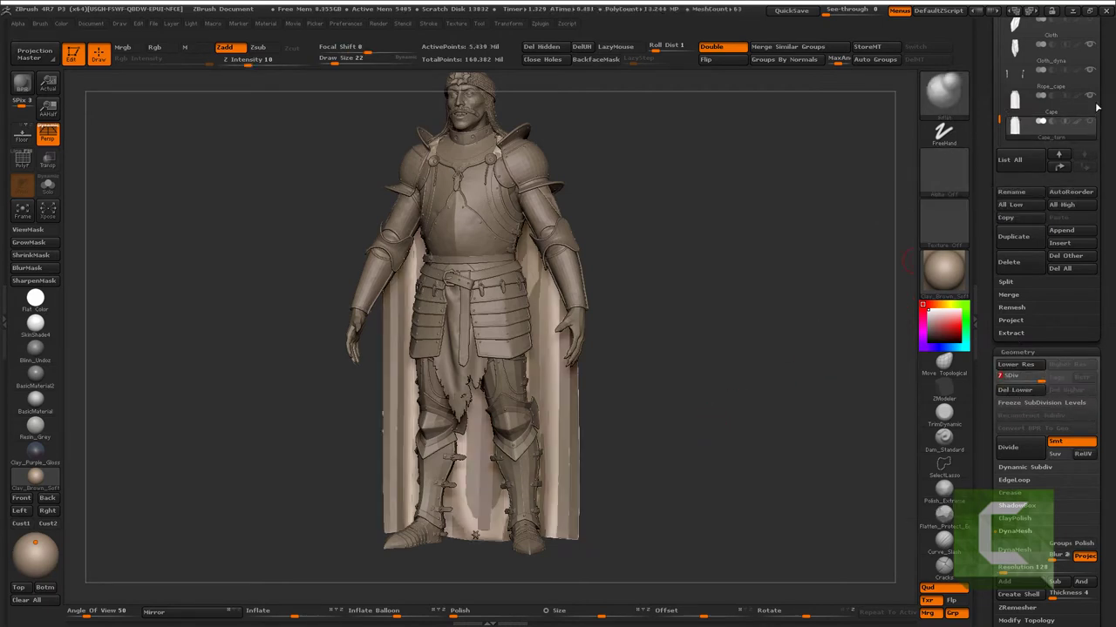
{"action": "key", "text": "ctrl+shift+s"}
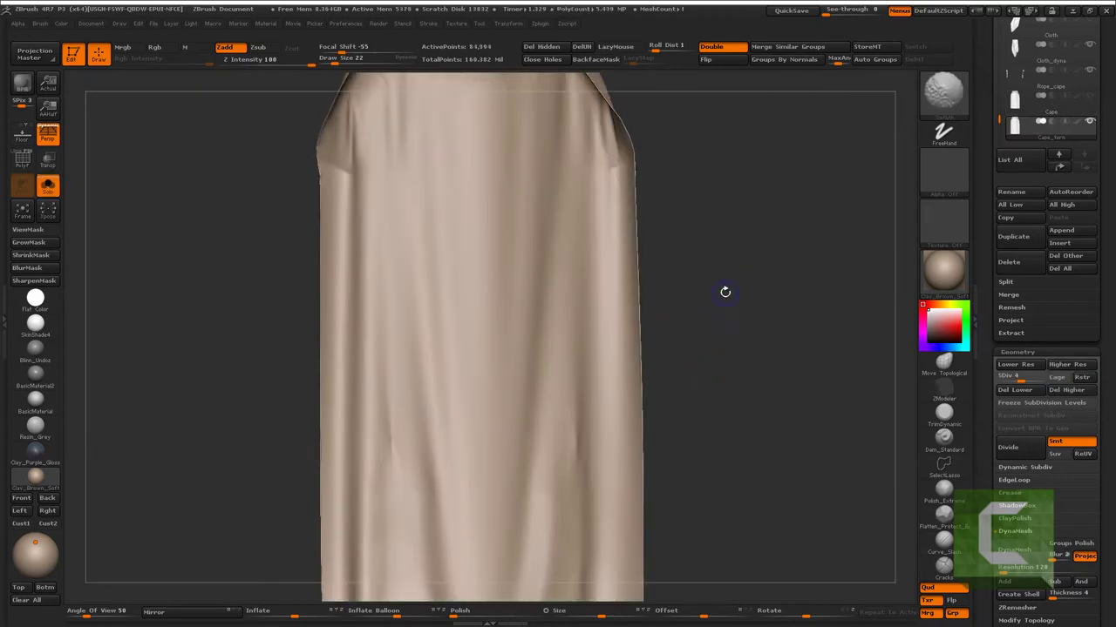
{"action": "key", "text": "shift+d"}
{"action": "key", "text": "shift+d"}
{"action": "key", "text": "shift+d"}
{"action": "key", "text": "shift+f"}
{"action": "mouse_move", "coordinate": [714, 282]}
{"action": "left_mouse_down"}
{"action": "mouse_move", "coordinate": [655, 396]}
{"action": "mouse_move", "coordinate": [675, 391]}
{"action": "mouse_move", "coordinate": [600, 403]}
{"action": "mouse_move", "coordinate": [662, 392]}
{"action": "left_mouse_up"}
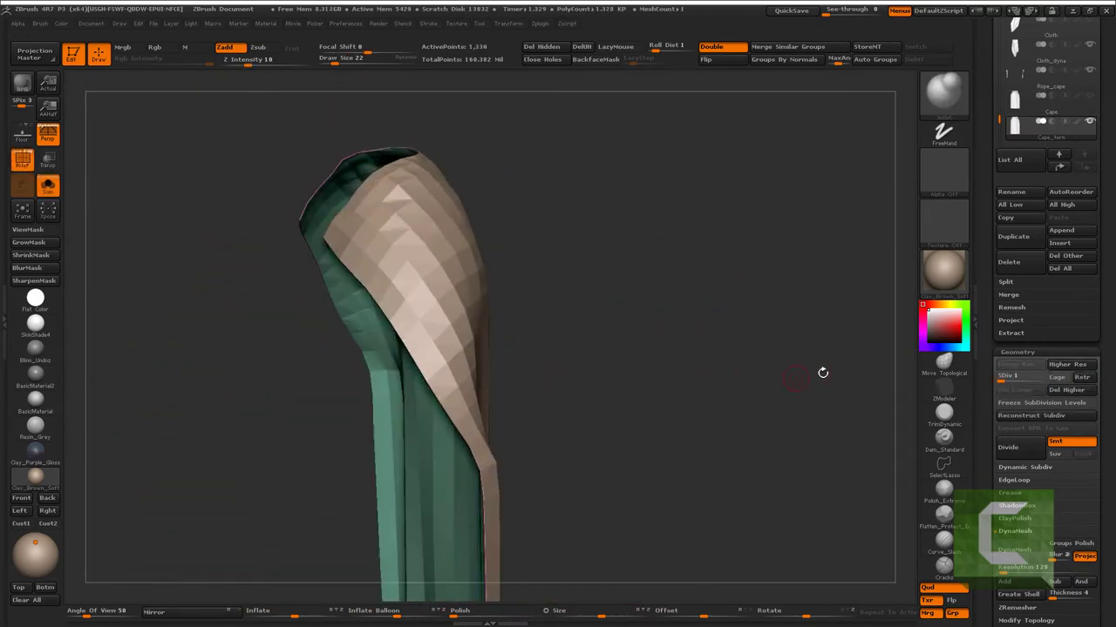
{"action": "left_click", "coordinate": [1039, 381]}
{"action": "left_click", "coordinate": [1015, 391]}
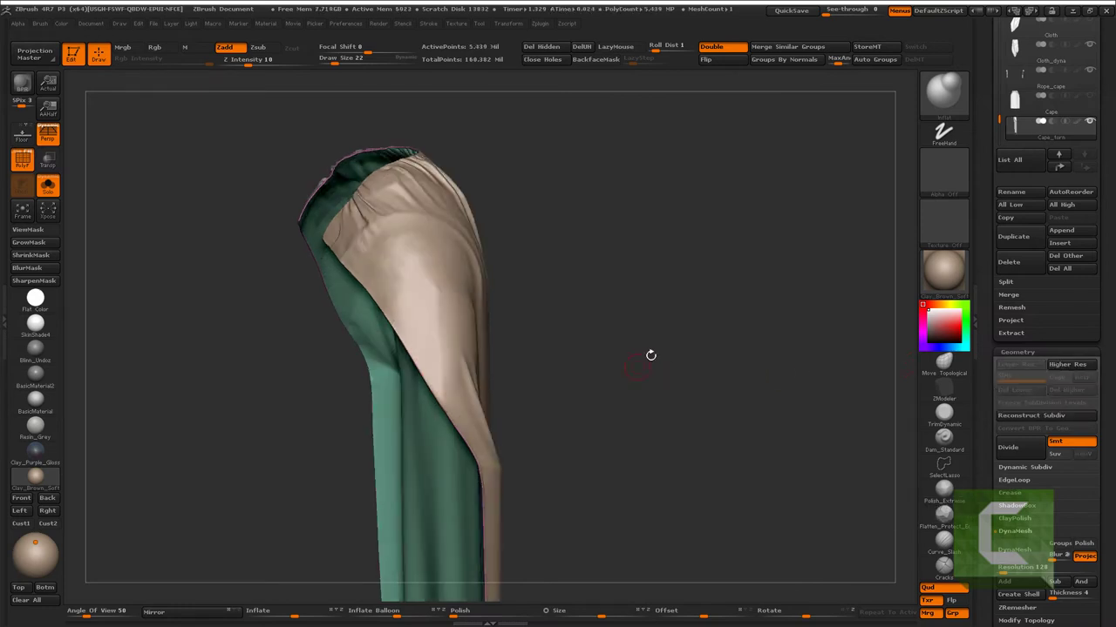
- Hide the cape's green inner polygroup, delete it with Del Hidden, and check the topology
{"action": "left_click_drag", "start_coordinate": [648, 357], "coordinate": [485, 362]}
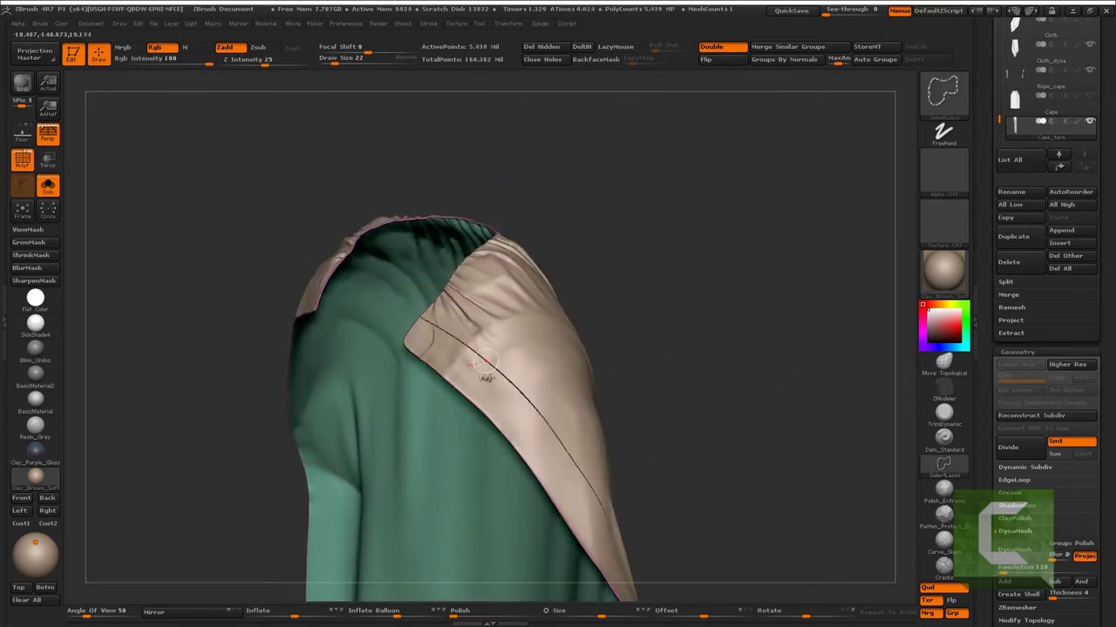
{"action": "left_click", "coordinate": [491, 375], "text": "ctrl+shift"}
{"action": "left_click", "coordinate": [560, 60]}
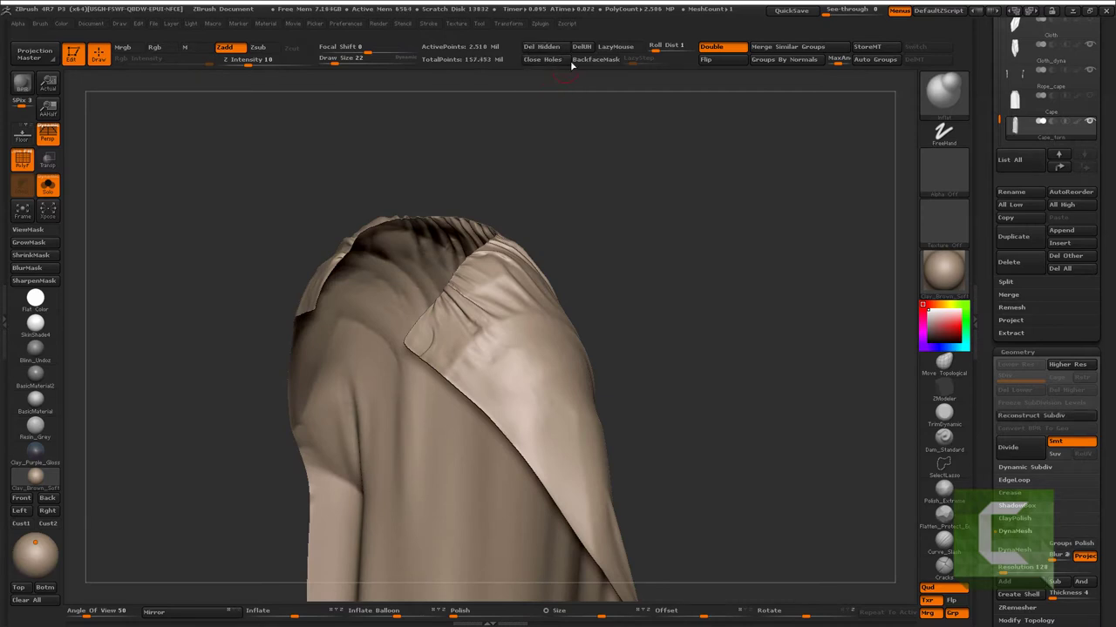
{"action": "mouse_move", "coordinate": [633, 192]}
{"action": "left_mouse_down"}
{"action": "mouse_move", "coordinate": [602, 308]}
{"action": "mouse_move", "coordinate": [720, 514]}
{"action": "left_mouse_up"}
{"action": "key", "text": "shift+f"}
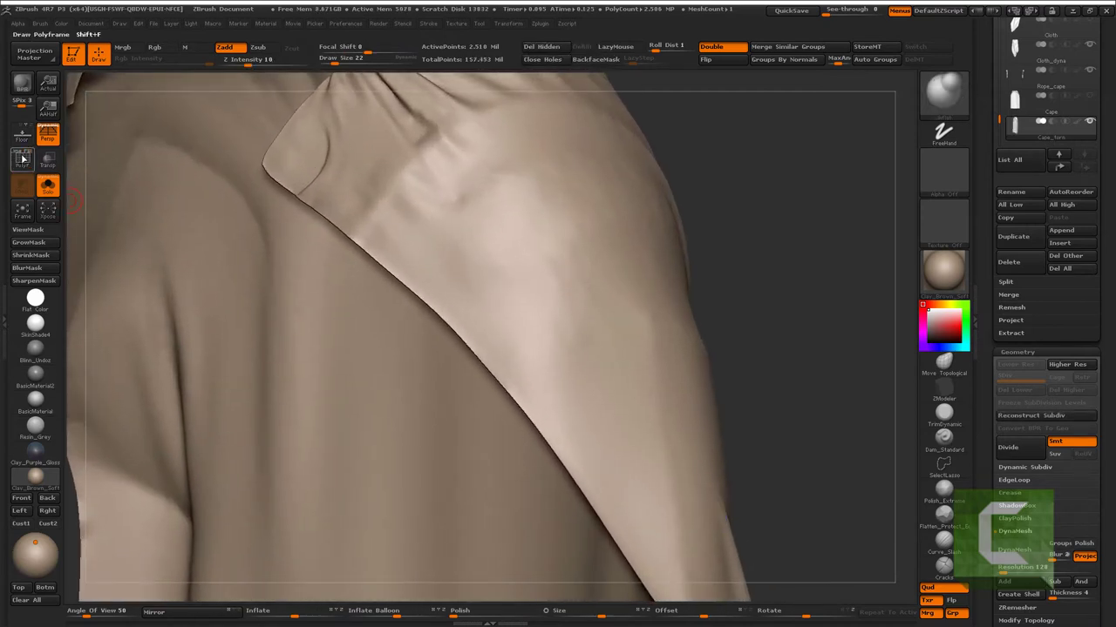
{"action": "left_click", "coordinate": [23, 159]}
{"action": "left_click", "coordinate": [23, 158]}
{"action": "key", "text": "f"}
{"action": "mouse_move", "coordinate": [331, 261]}
{"action": "left_mouse_down"}
{"action": "mouse_move", "coordinate": [614, 260]}
{"action": "mouse_move", "coordinate": [700, 317]}
{"action": "mouse_move", "coordinate": [724, 311]}
{"action": "mouse_move", "coordinate": [691, 285]}
{"action": "mouse_move", "coordinate": [740, 337]}
{"action": "mouse_move", "coordinate": [817, 339]}
{"action": "mouse_move", "coordinate": [689, 343]}
{"action": "mouse_move", "coordinate": [664, 450]}
{"action": "mouse_move", "coordinate": [598, 363]}
{"action": "mouse_move", "coordinate": [636, 436]}
{"action": "left_mouse_up"}
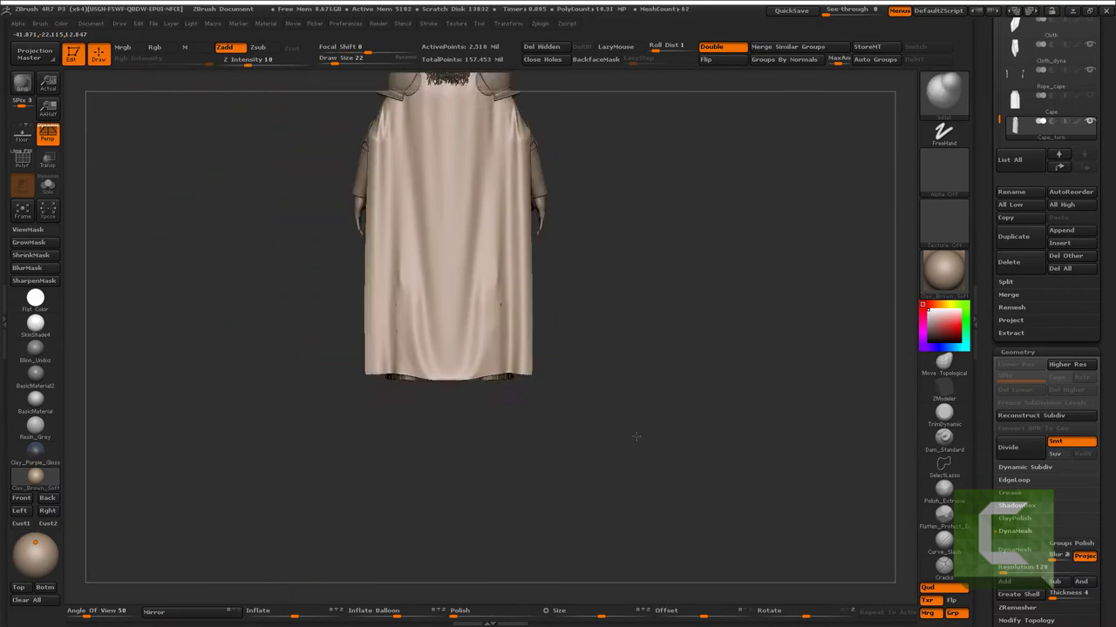
- Isolate the cape and hide jagged slices at its bottom-left corner and middle hem
{"action": "key", "text": "f"}
{"action": "key", "text": "shift+alt+s"}
{"action": "mouse_move", "coordinate": [633, 357]}
{"action": "left_mouse_down", "text": "alt"}
{"action": "mouse_move", "coordinate": [340, 483]}
{"action": "mouse_move", "coordinate": [232, 441]}
{"action": "left_mouse_up", "text": "alt"}
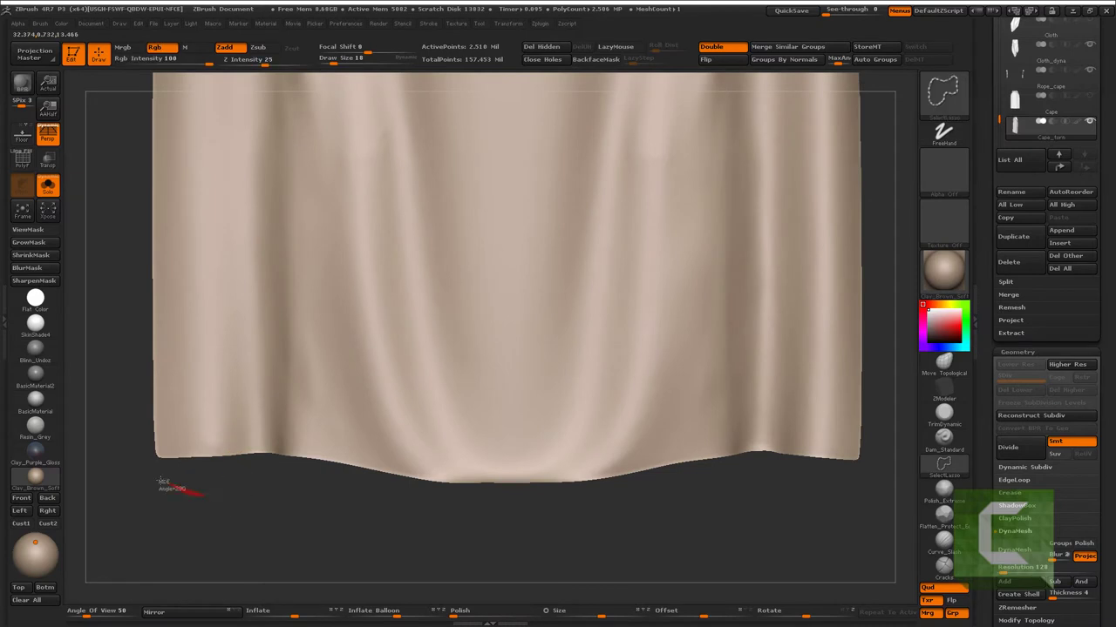
{"action": "left_click_drag", "start_coordinate": [162, 480], "coordinate": [153, 450], "text": "ctrl+shift"}
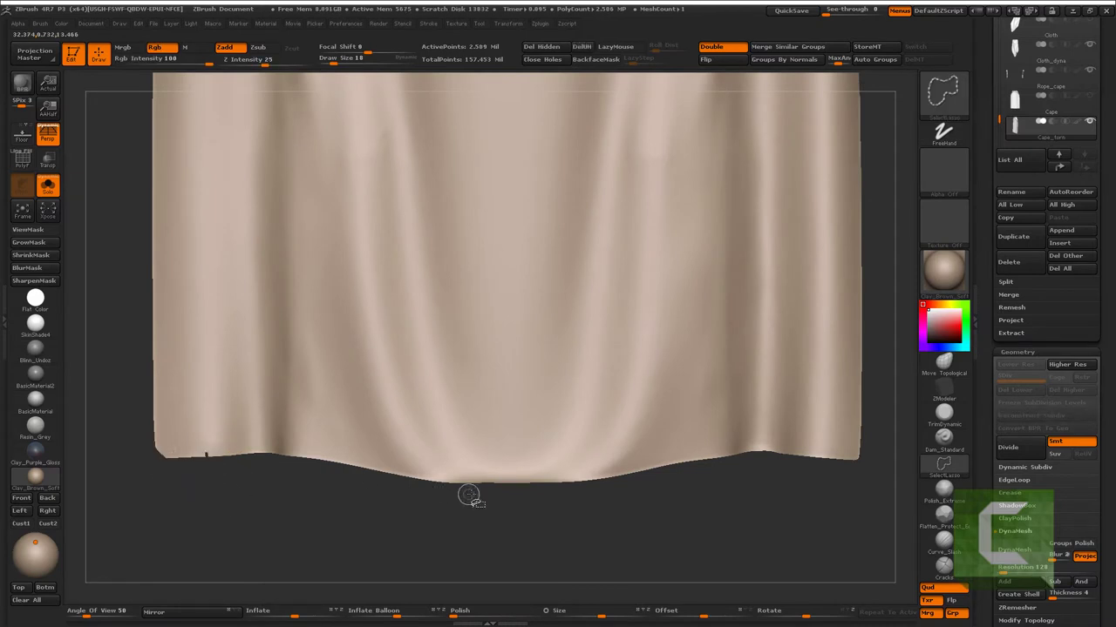
{"action": "left_click_drag", "start_coordinate": [513, 503], "coordinate": [516, 502], "text": "ctrl+alt+shift"}
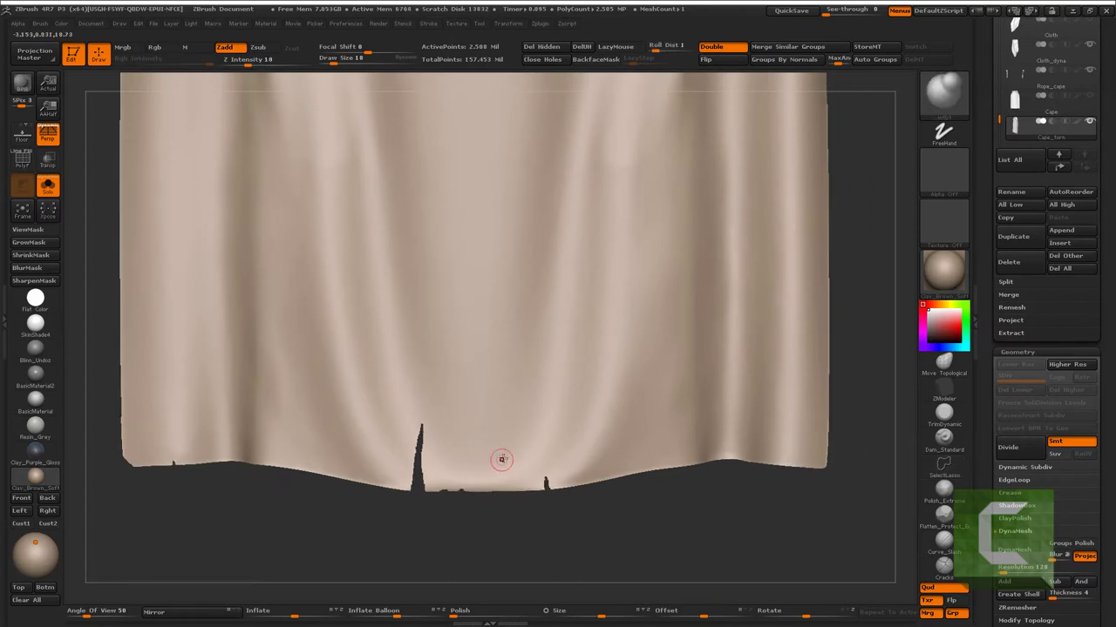
{"action": "left_click_drag", "start_coordinate": [500, 458], "coordinate": [508, 471], "text": "alt"}
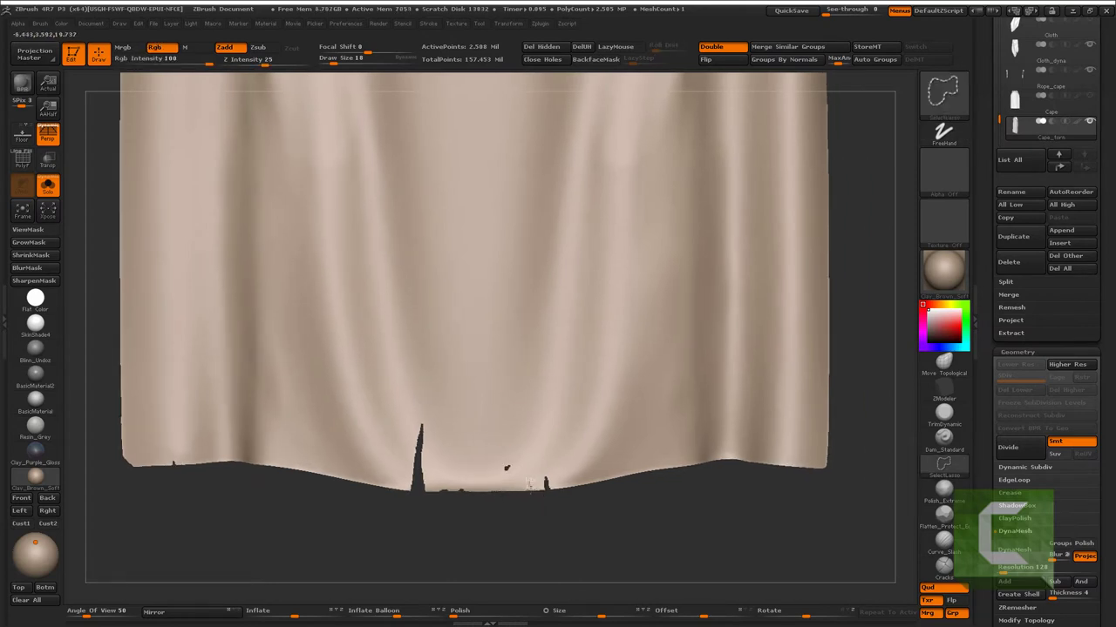
{"action": "mouse_move", "coordinate": [482, 485]}
{"action": "left_mouse_down", "text": "ctrl+alt+shift"}
{"action": "mouse_move", "coordinate": [516, 497]}
{"action": "mouse_move", "coordinate": [547, 535]}
{"action": "left_mouse_up", "text": "ctrl+alt+shift"}
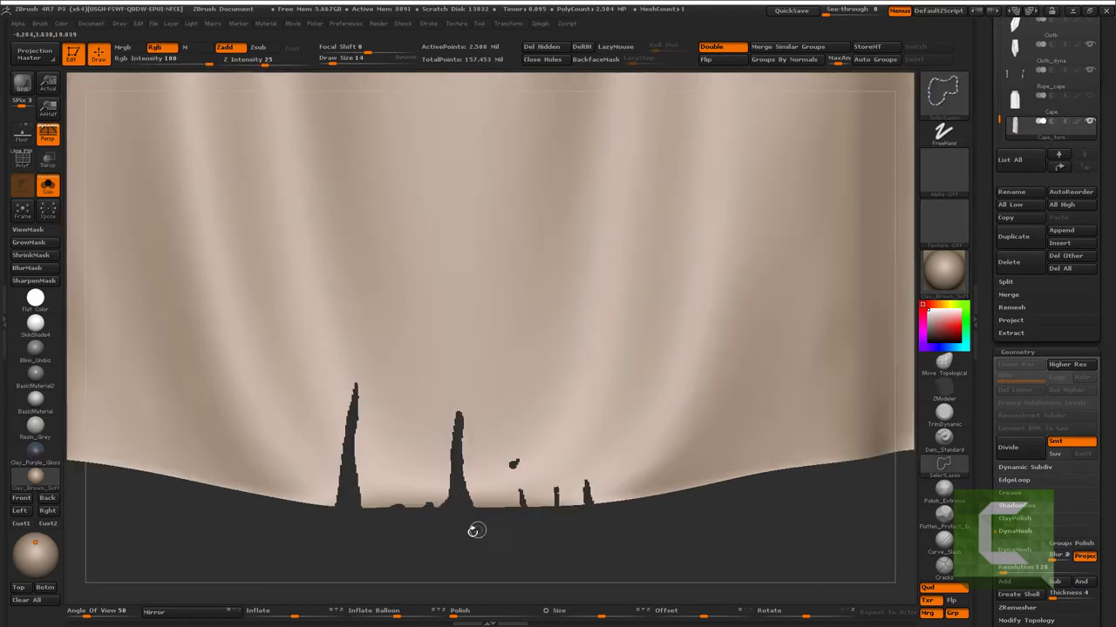
{"action": "left_click_drag", "start_coordinate": [474, 531], "coordinate": [498, 468], "text": "alt"}
{"action": "mouse_move", "coordinate": [339, 471]}
{"action": "left_mouse_down", "text": "alt"}
{"action": "mouse_move", "coordinate": [501, 471]}
{"action": "mouse_move", "coordinate": [481, 528]}
{"action": "mouse_move", "coordinate": [540, 483]}
{"action": "left_mouse_up", "text": "alt"}
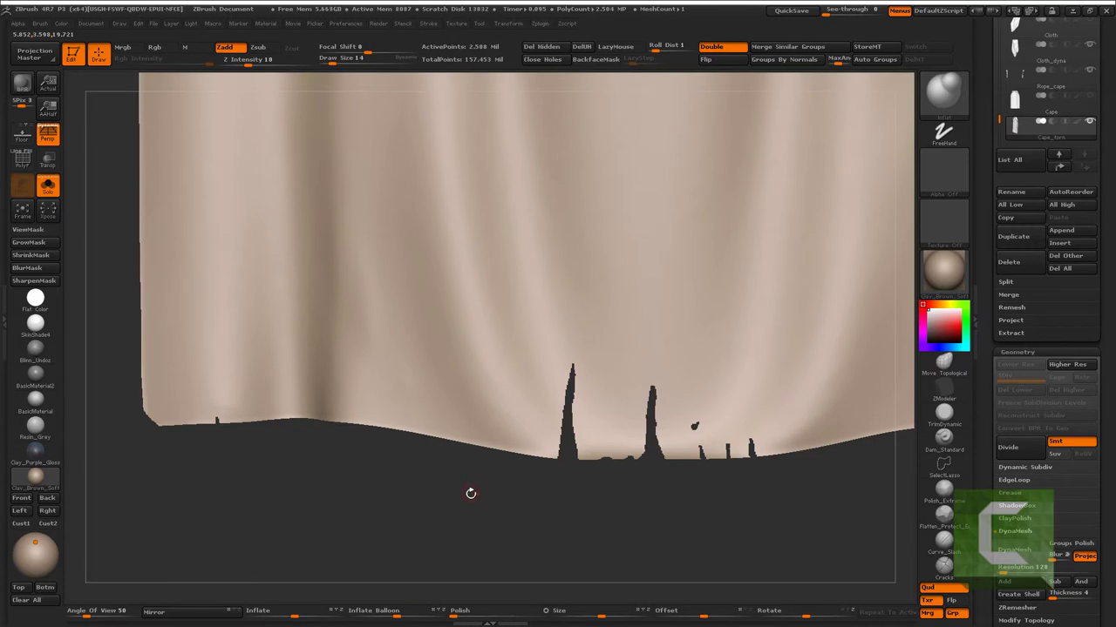
- Hide more narrow jagged slices along the hem toward its right end, leaving spikes
{"action": "key", "text": "ctrl+shift"}
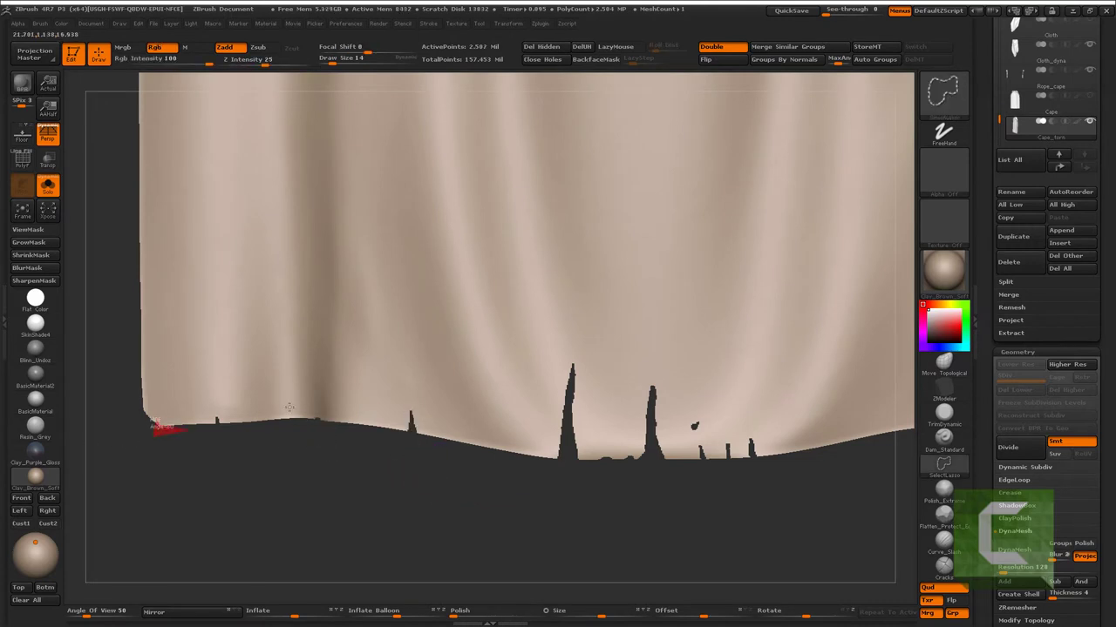
{"action": "left_click_drag", "start_coordinate": [439, 442], "coordinate": [497, 442], "text": "ctrl+shift"}
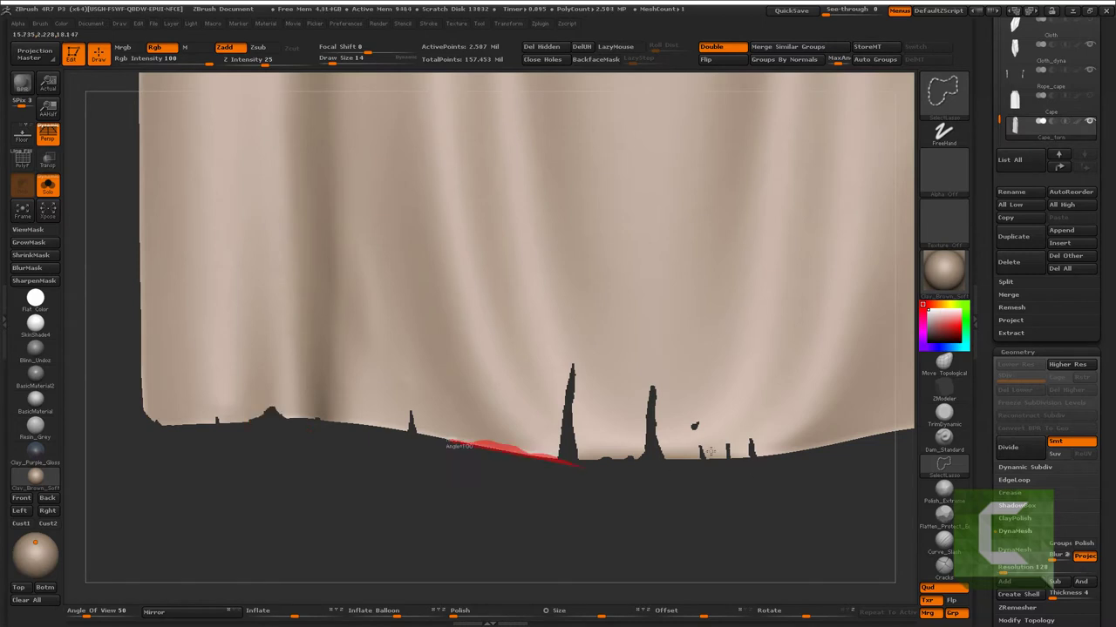
{"action": "left_click_drag", "start_coordinate": [575, 462], "coordinate": [344, 506], "text": "alt"}
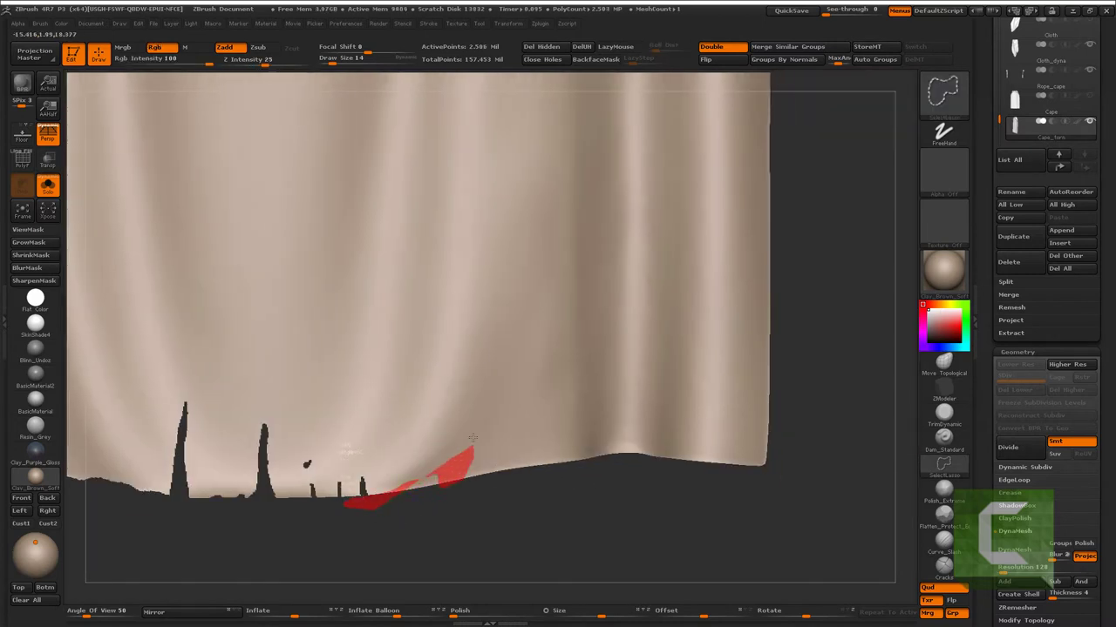
{"action": "left_click_drag", "start_coordinate": [450, 488], "coordinate": [475, 475], "text": "ctrl+shift"}
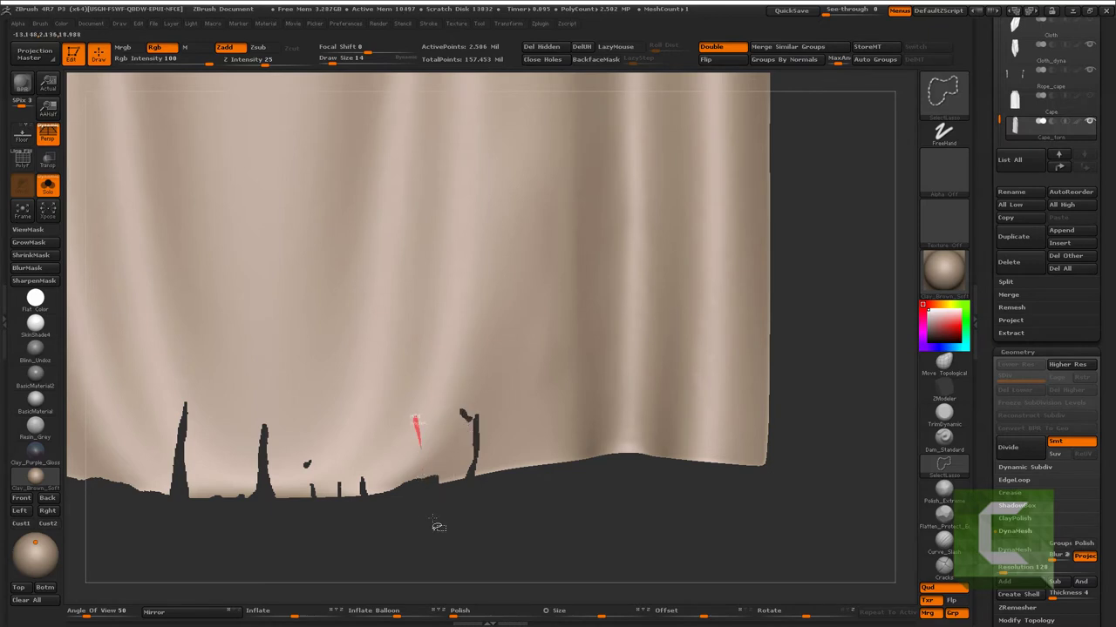
{"action": "mouse_move", "coordinate": [438, 526]}
{"action": "left_mouse_down", "text": "ctrl+shift"}
{"action": "mouse_move", "coordinate": [434, 471]}
{"action": "mouse_move", "coordinate": [513, 462]}
{"action": "left_mouse_up", "text": "ctrl+shift"}
{"action": "left_click_drag", "start_coordinate": [573, 469], "coordinate": [592, 434], "text": "ctrl+shift"}
{"action": "left_click_drag", "start_coordinate": [662, 440], "coordinate": [753, 523], "text": "ctrl+shift"}
{"action": "left_click_drag", "start_coordinate": [742, 478], "coordinate": [736, 523], "text": "ctrl+shift"}
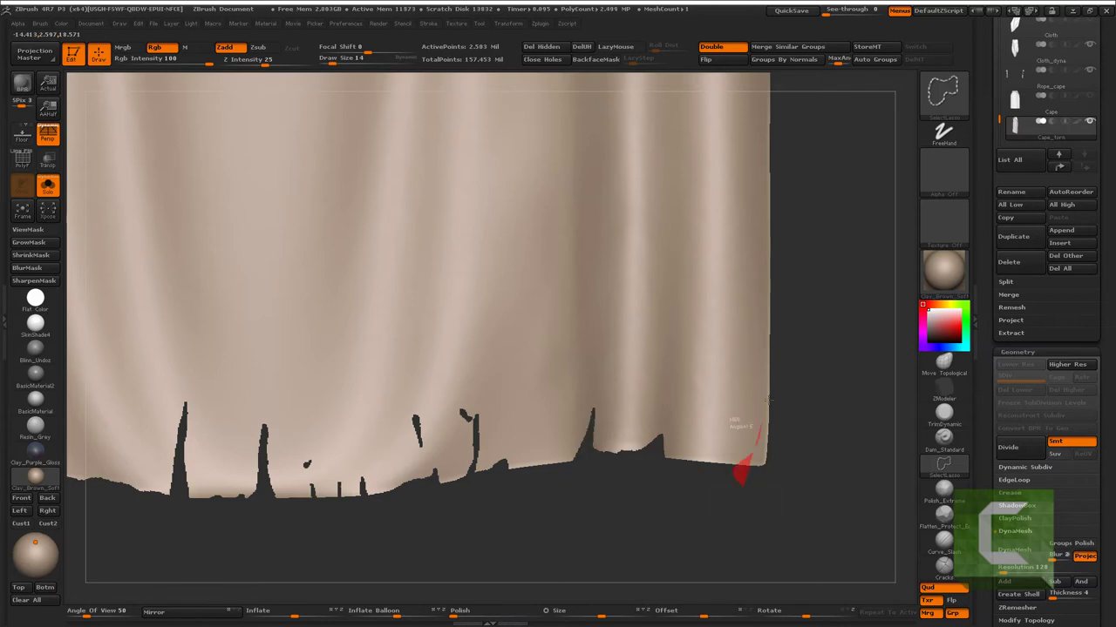
- Hide one last hem slice and permanently remove the hidden cape pieces with Del Hidden
{"action": "key", "text": "f"}
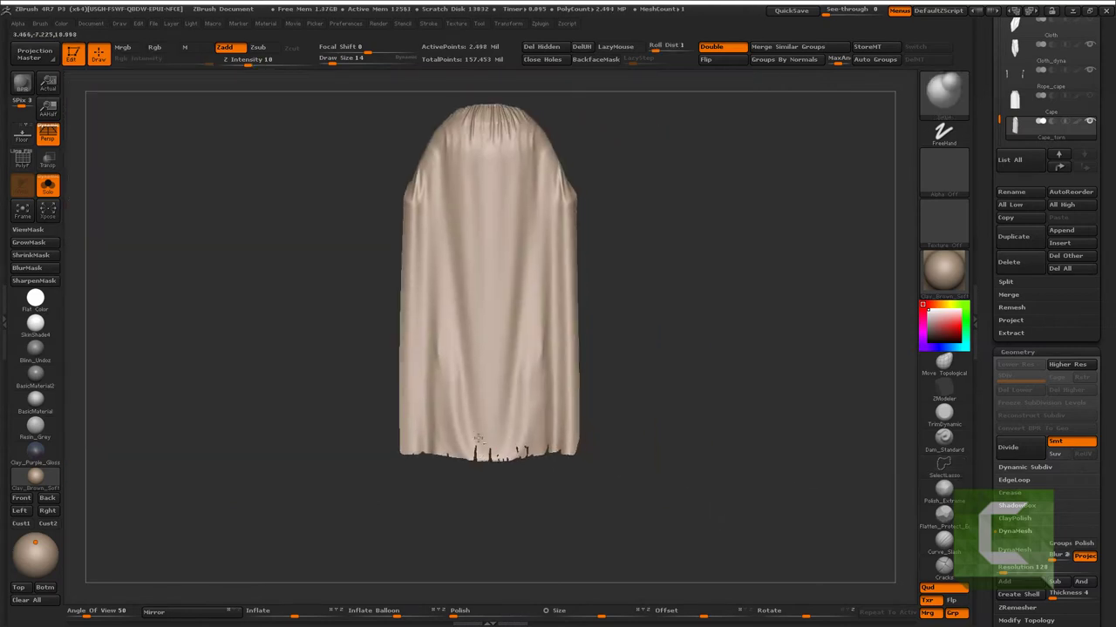
{"action": "mouse_move", "coordinate": [558, 348]}
{"action": "left_mouse_down", "text": "alt"}
{"action": "mouse_move", "coordinate": [307, 523]}
{"action": "mouse_move", "coordinate": [373, 516]}
{"action": "mouse_move", "coordinate": [315, 418]}
{"action": "mouse_move", "coordinate": [381, 369]}
{"action": "mouse_move", "coordinate": [406, 479]}
{"action": "mouse_move", "coordinate": [405, 415]}
{"action": "left_mouse_up", "text": "alt"}
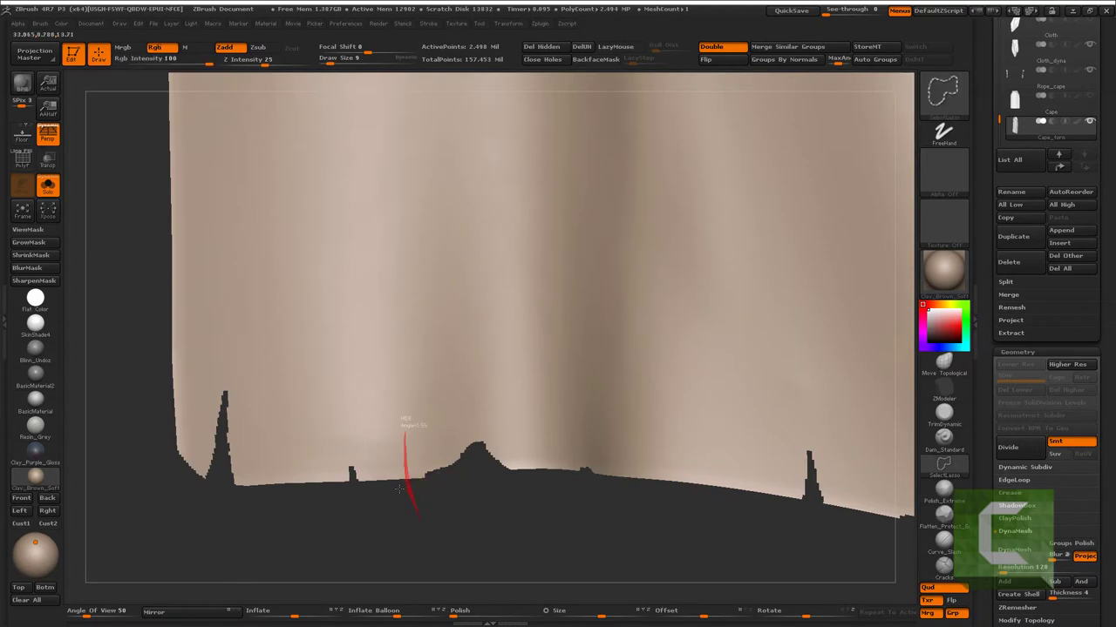
{"action": "left_click_drag", "start_coordinate": [391, 492], "coordinate": [384, 486], "text": "ctrl+shift"}
{"action": "key", "text": "f"}
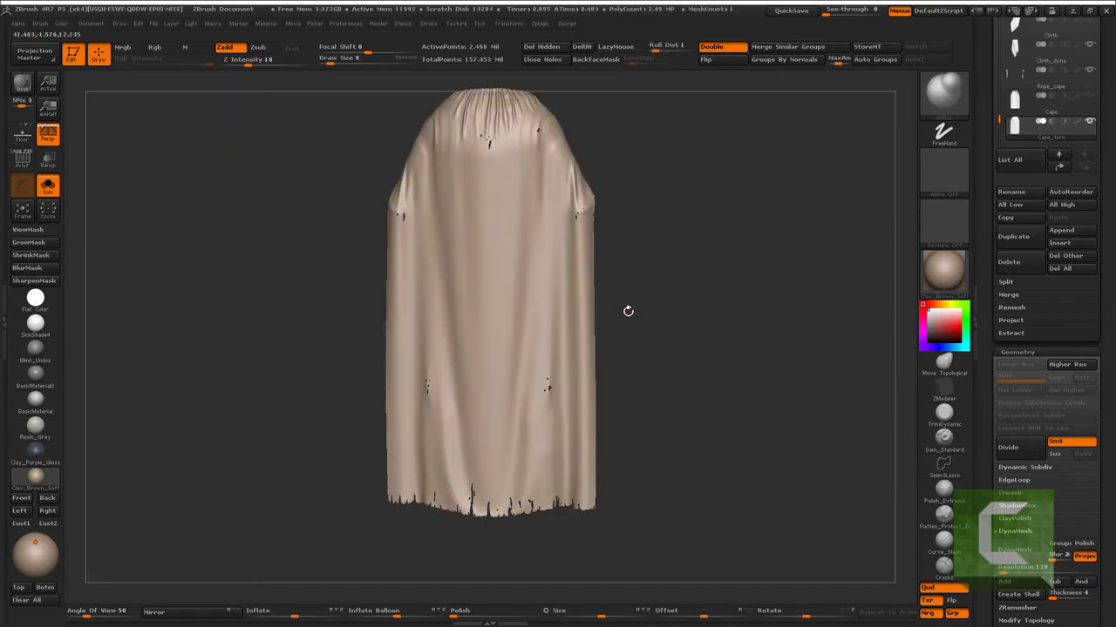
{"action": "left_click_drag", "start_coordinate": [627, 311], "coordinate": [579, 292]}
{"action": "left_click", "coordinate": [541, 46]}
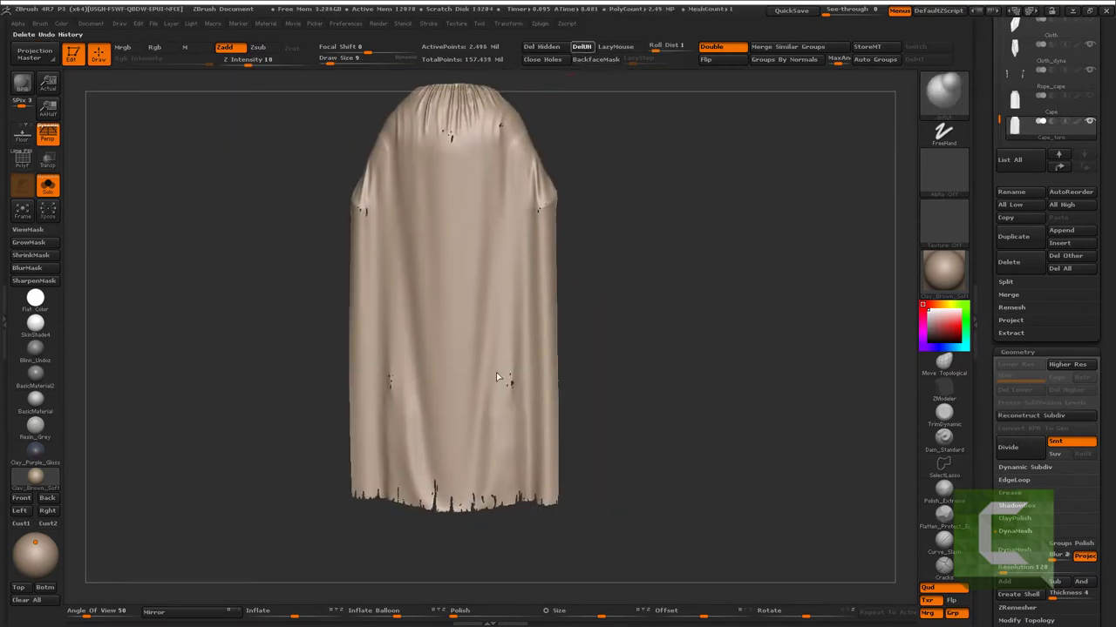
- Check the cape's wireframe, then turn off Solo and frame the whole knight
{"action": "left_click_drag", "start_coordinate": [474, 284], "coordinate": [493, 465]}
{"action": "key", "text": "shift+f"}
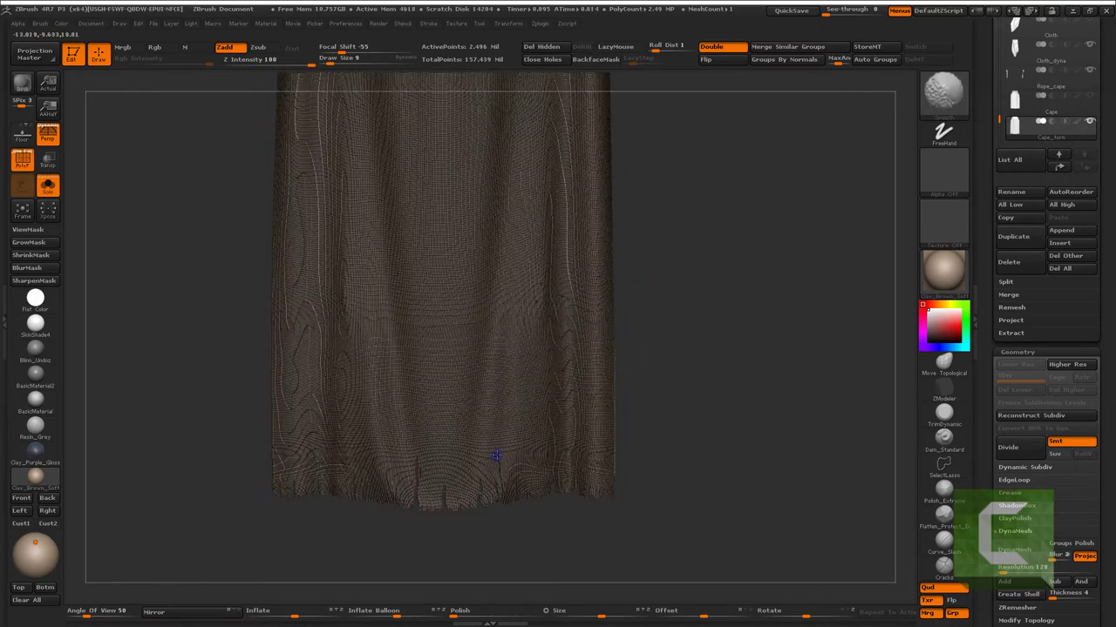
{"action": "key", "text": "shift+f"}
{"action": "left_click_drag", "start_coordinate": [557, 333], "coordinate": [569, 381], "text": "alt"}
{"action": "key", "text": "f"}
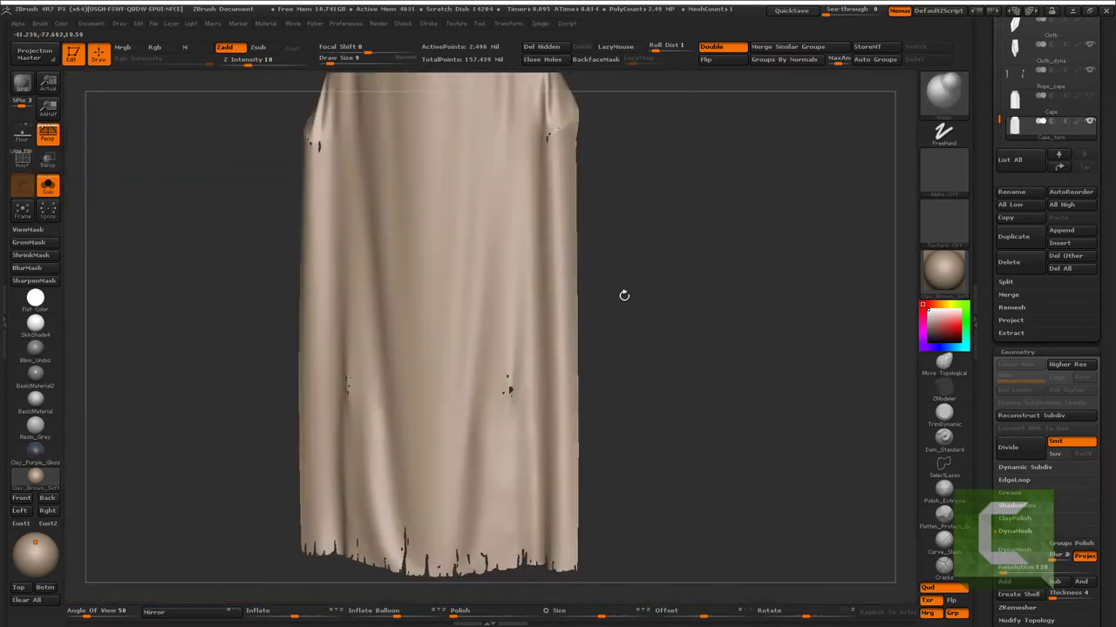
{"action": "mouse_move", "coordinate": [625, 293]}
{"action": "left_mouse_down"}
{"action": "mouse_move", "coordinate": [681, 323]}
{"action": "mouse_move", "coordinate": [662, 318]}
{"action": "left_mouse_up"}
{"action": "key", "text": "ctrl+shift+s"}
{"action": "key", "text": "f"}
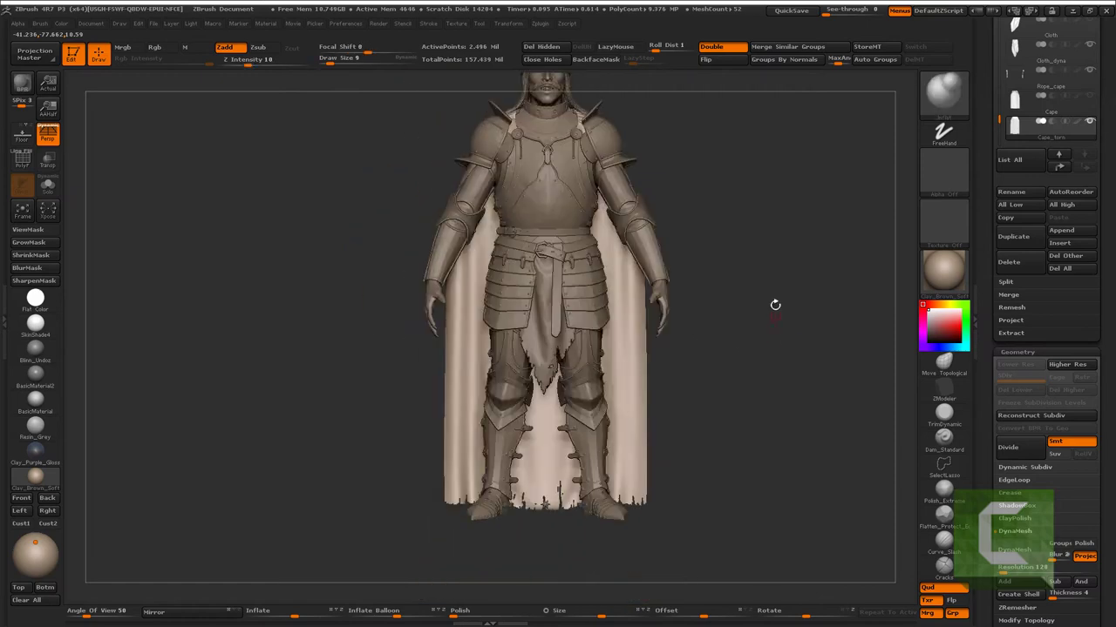
{"action": "mouse_move", "coordinate": [775, 305]}
{"action": "left_mouse_down"}
{"action": "mouse_move", "coordinate": [728, 350]}
{"action": "mouse_move", "coordinate": [708, 328]}
{"action": "left_mouse_up"}
- Delete the old Cape subtool and one more unneeded subtool, confirming each warning
{"action": "left_click", "coordinate": [1061, 152]}
{"action": "left_click", "coordinate": [1009, 261]}
{"action": "left_click", "coordinate": [859, 283]}
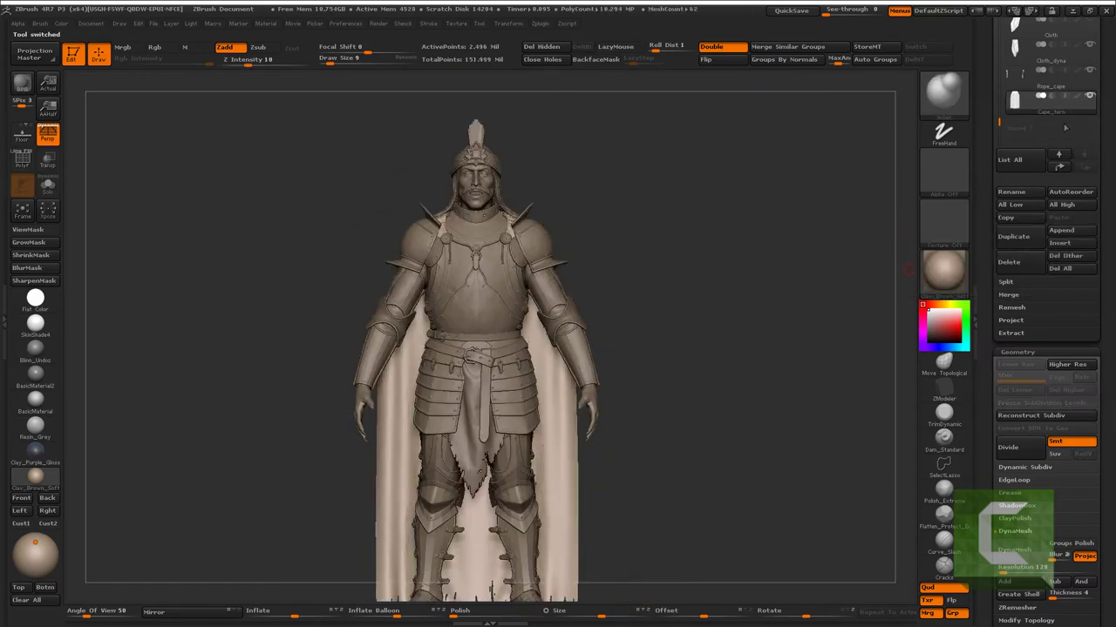
{"action": "left_click", "coordinate": [1020, 52]}
{"action": "left_click", "coordinate": [1010, 262]}
{"action": "left_click", "coordinate": [893, 285]}
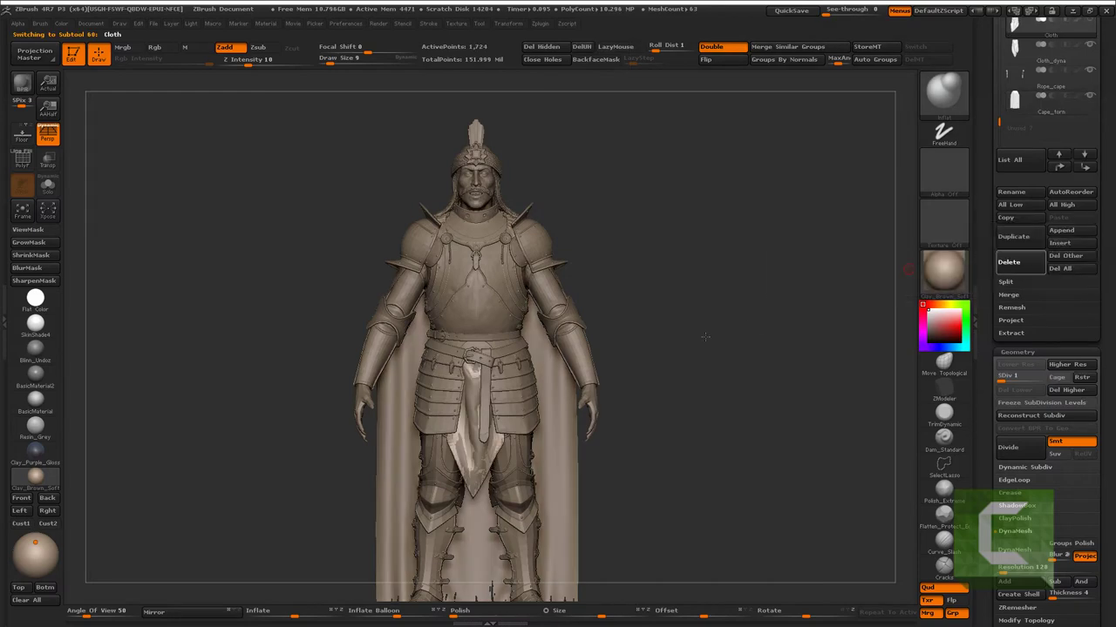
- Subdivide the Belt_large_knot subtool once and carve creases and scratches near its buckle
{"action": "key", "text": "f"}
{"action": "mouse_move", "coordinate": [723, 316]}
{"action": "left_mouse_down"}
{"action": "mouse_move", "coordinate": [709, 334]}
{"action": "mouse_move", "coordinate": [728, 339]}
{"action": "mouse_move", "coordinate": [717, 340]}
{"action": "mouse_move", "coordinate": [742, 372]}
{"action": "mouse_move", "coordinate": [781, 361]}
{"action": "left_mouse_up"}
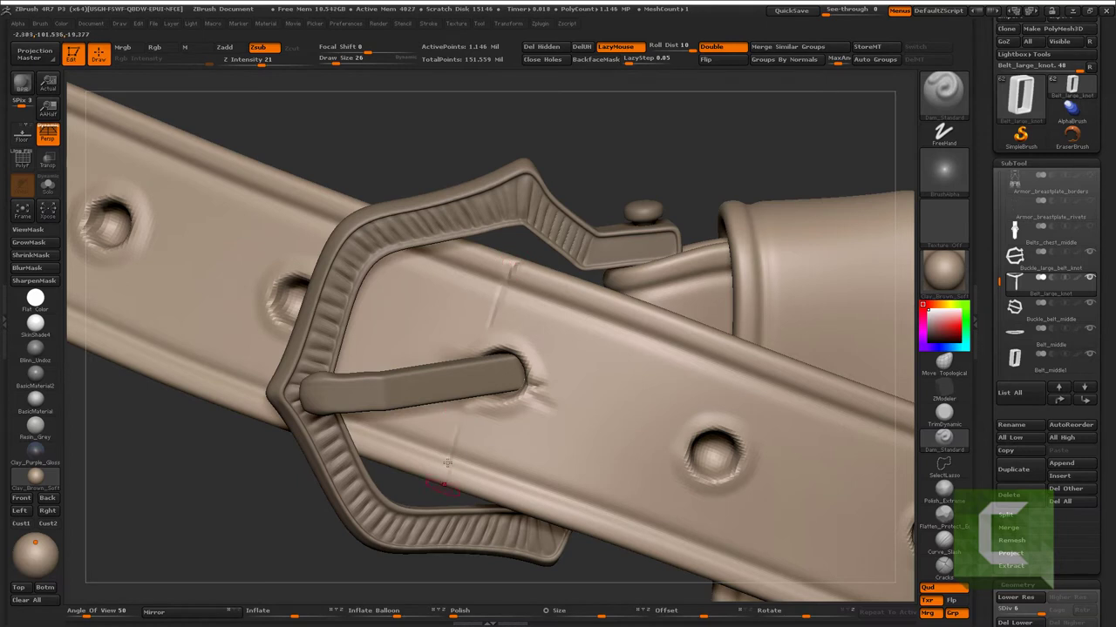
{"action": "key", "text": "ctrl+d"}
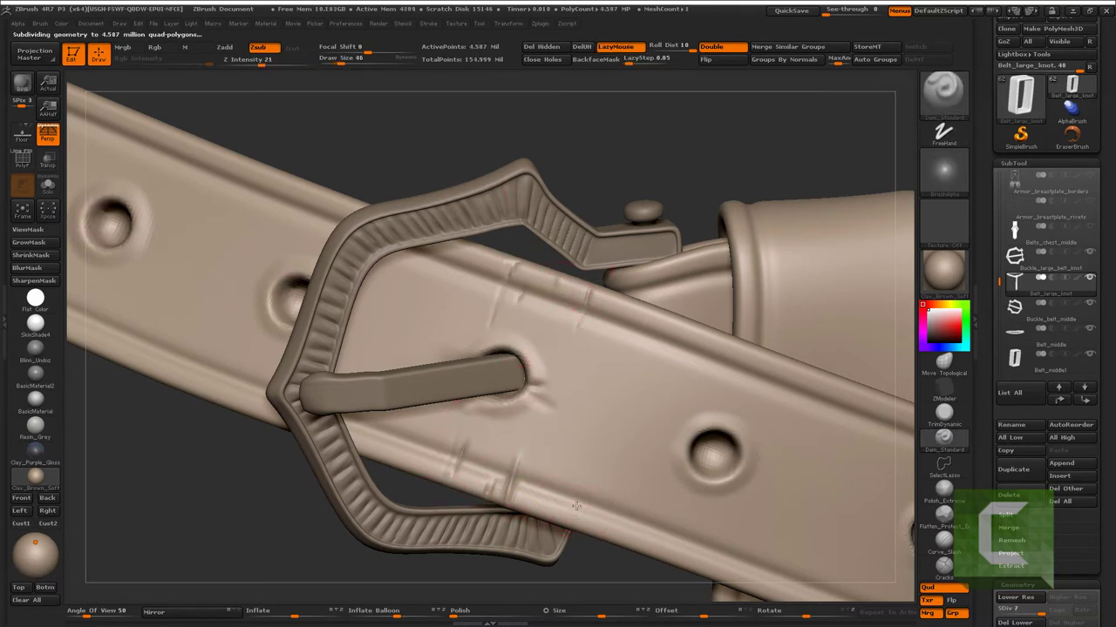
{"action": "left_click_drag", "start_coordinate": [576, 506], "coordinate": [558, 523]}
{"action": "left_click_drag", "start_coordinate": [601, 480], "coordinate": [567, 523]}
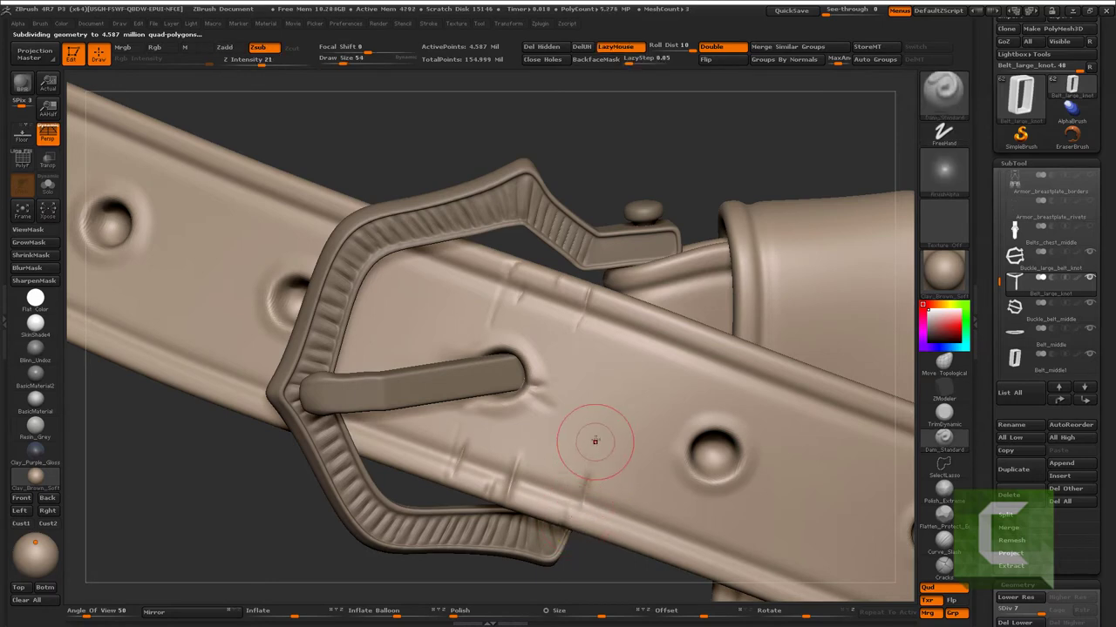
{"action": "left_click", "coordinate": [583, 417], "text": "alt"}
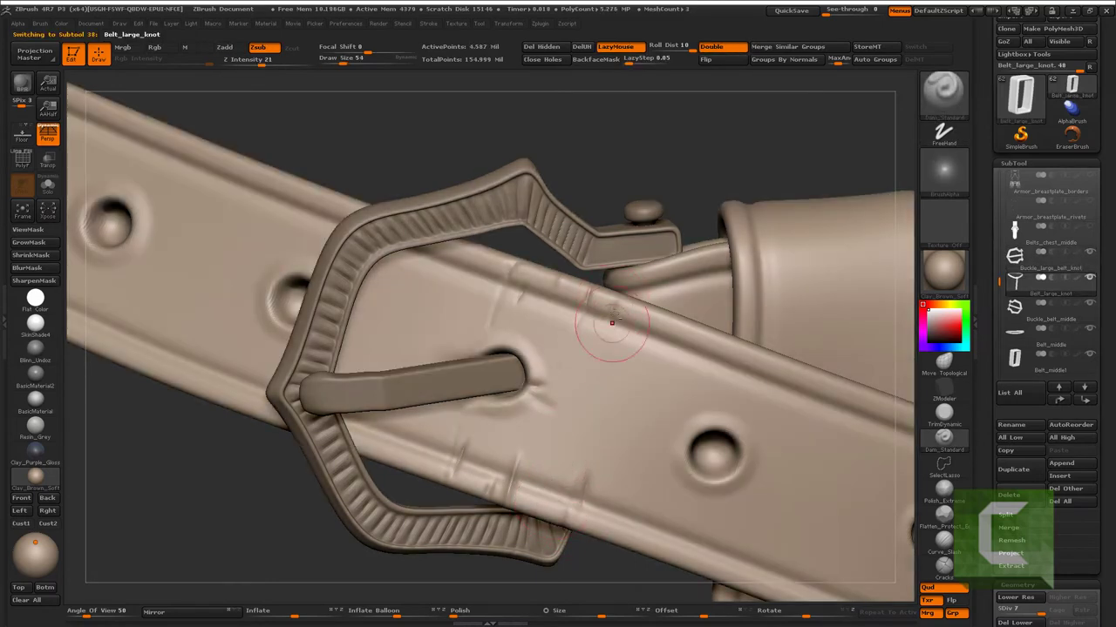
{"action": "mouse_move", "coordinate": [598, 323]}
{"action": "left_mouse_down"}
{"action": "mouse_move", "coordinate": [583, 363]}
{"action": "mouse_move", "coordinate": [598, 357]}
{"action": "left_mouse_up"}
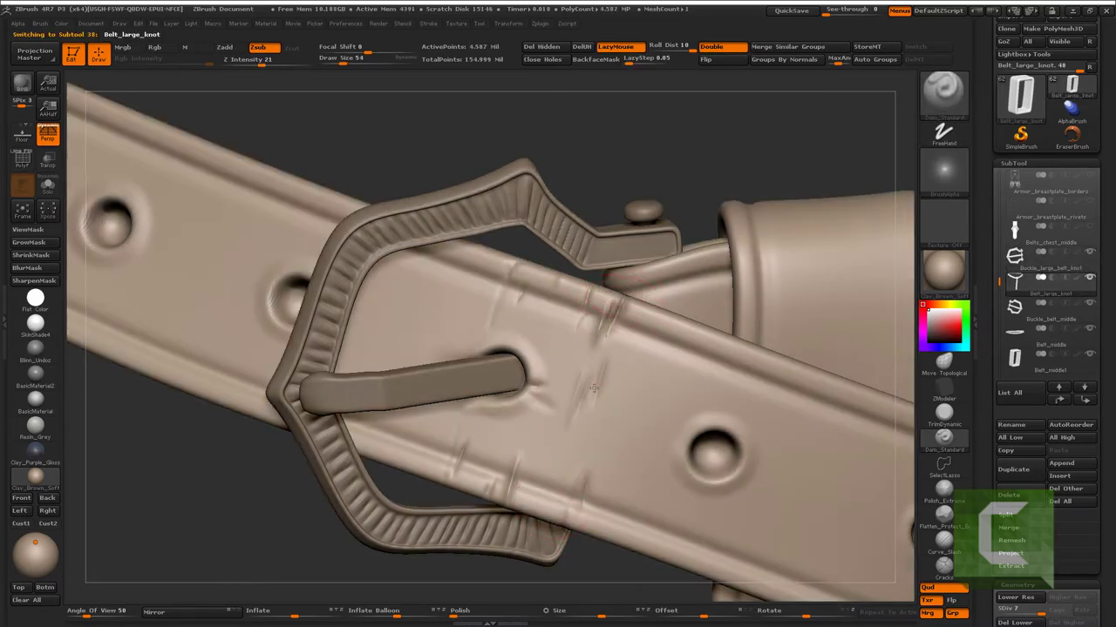
{"action": "left_click_drag", "start_coordinate": [607, 401], "coordinate": [629, 351]}
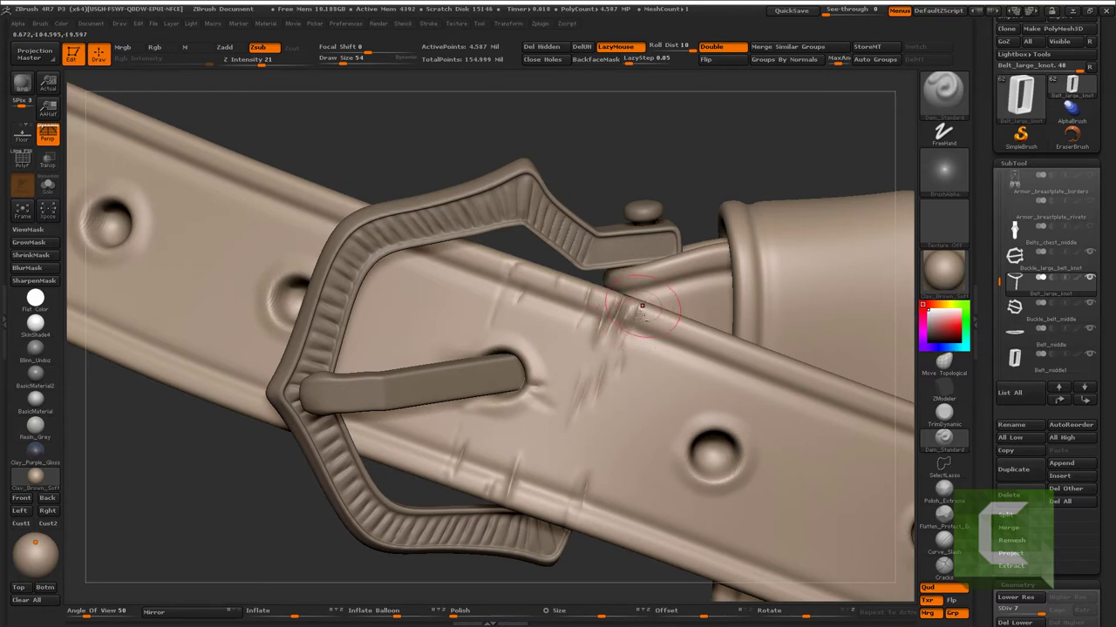
- Press a small dent into the belt leather with TrimDynamic and enlarge the brush
{"action": "left_click_drag", "start_coordinate": [692, 184], "coordinate": [645, 209]}
{"action": "key", "text": "b"}
{"action": "key", "text": "s"}
{"action": "key", "text": "t"}
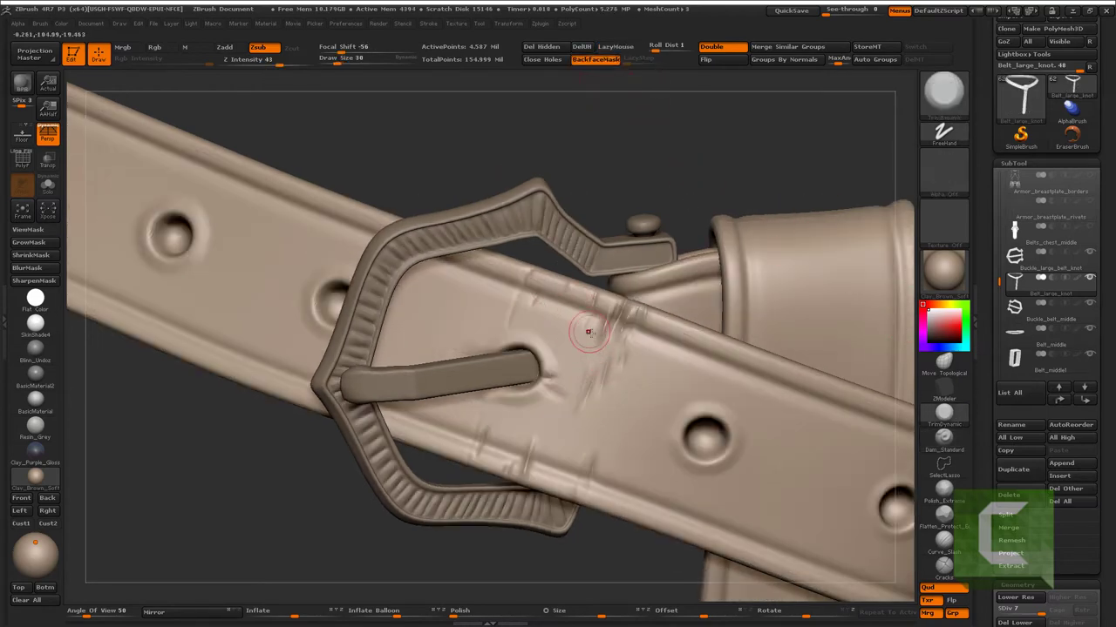
{"action": "left_click_drag", "start_coordinate": [600, 346], "coordinate": [571, 413]}
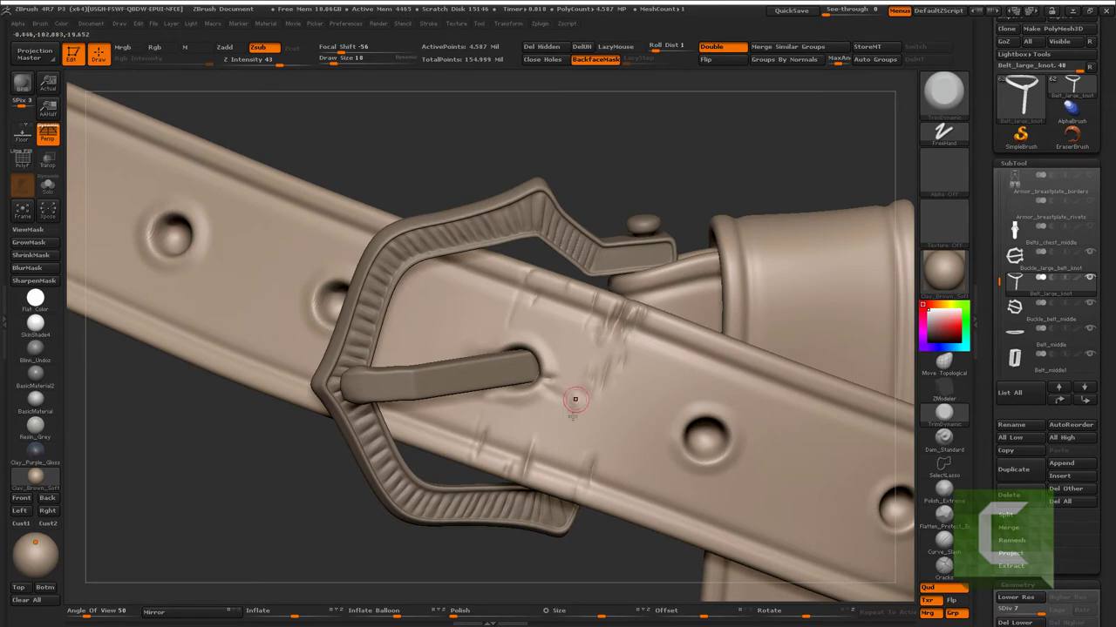
{"action": "key", "text": "bracketright"}
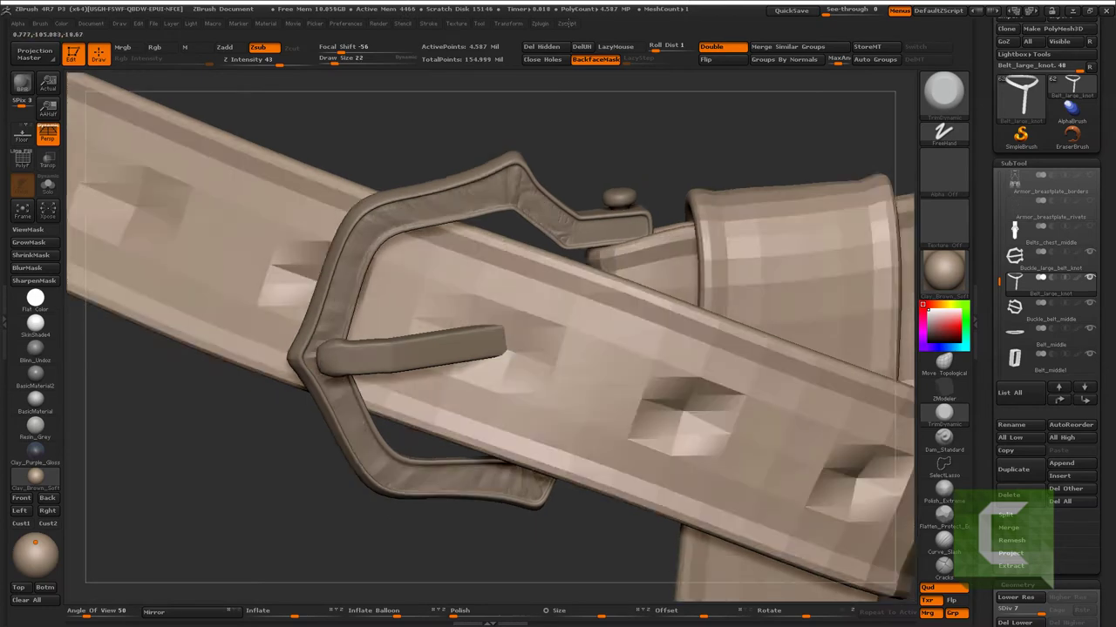
- Carve a ragged crack line across the belt tip with Dam_Standard
{"action": "mouse_move", "coordinate": [532, 447]}
{"action": "left_mouse_down"}
{"action": "mouse_move", "coordinate": [772, 453]}
{"action": "mouse_move", "coordinate": [652, 448]}
{"action": "mouse_move", "coordinate": [757, 416]}
{"action": "mouse_move", "coordinate": [607, 296]}
{"action": "mouse_move", "coordinate": [529, 490]}
{"action": "left_mouse_up"}
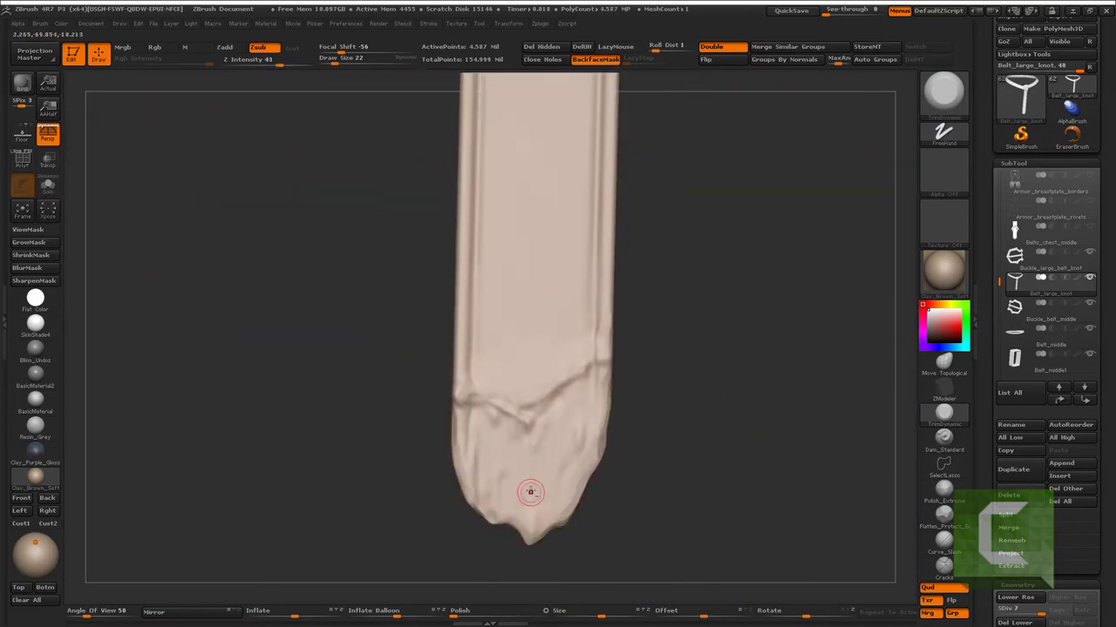
{"action": "key", "text": "b"}
{"action": "key", "text": "d"}
{"action": "key", "text": "s"}
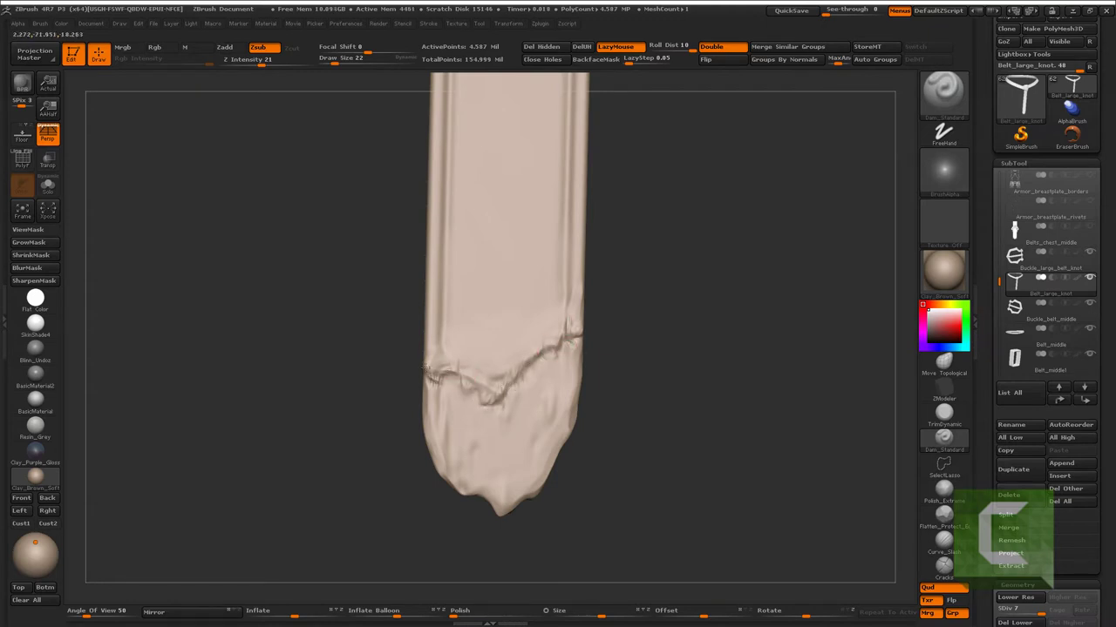
{"action": "scroll", "coordinate": [475, 459], "scroll_direction": "down", "scroll_amount": 5}
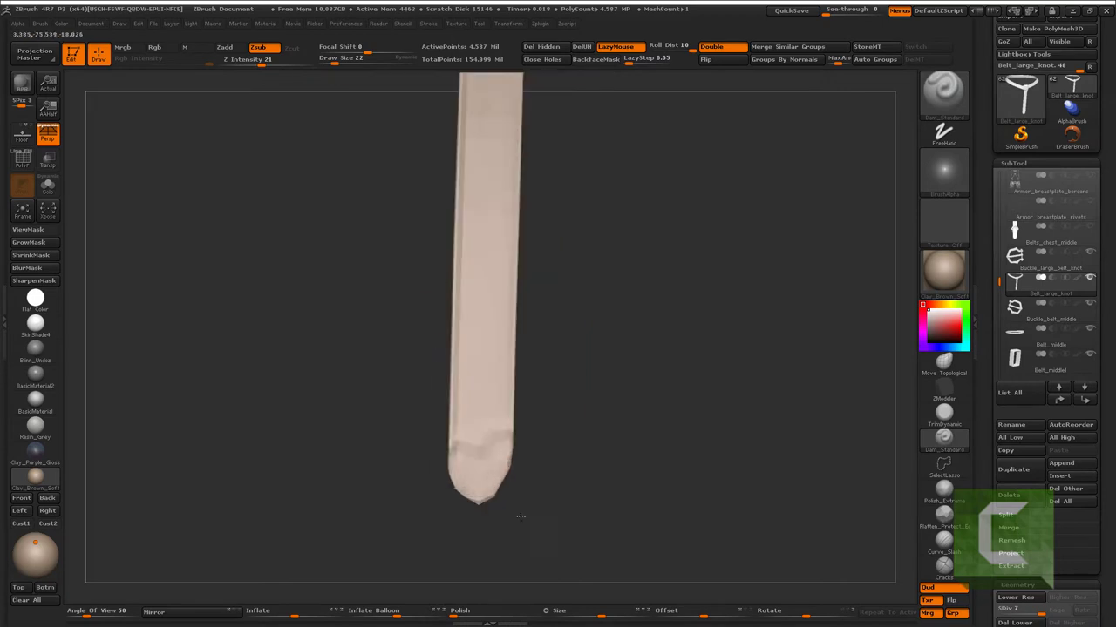
{"action": "scroll", "coordinate": [438, 427], "scroll_direction": "up", "scroll_amount": 3}
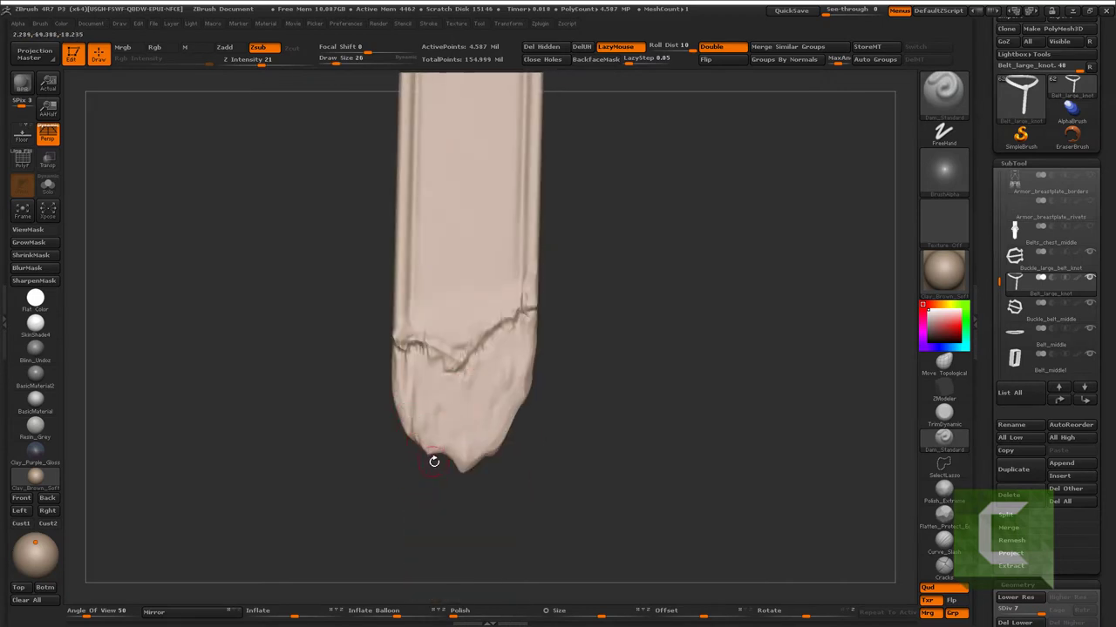
- Inflate frayed, dripping lumps along the belt tip's end and right edge, adjusting Draw Size
{"action": "key", "text": "b"}
{"action": "key", "text": "i"}
{"action": "key", "text": "n"}
{"action": "key", "text": "bracketright"}
{"action": "key", "text": "bracketright"}
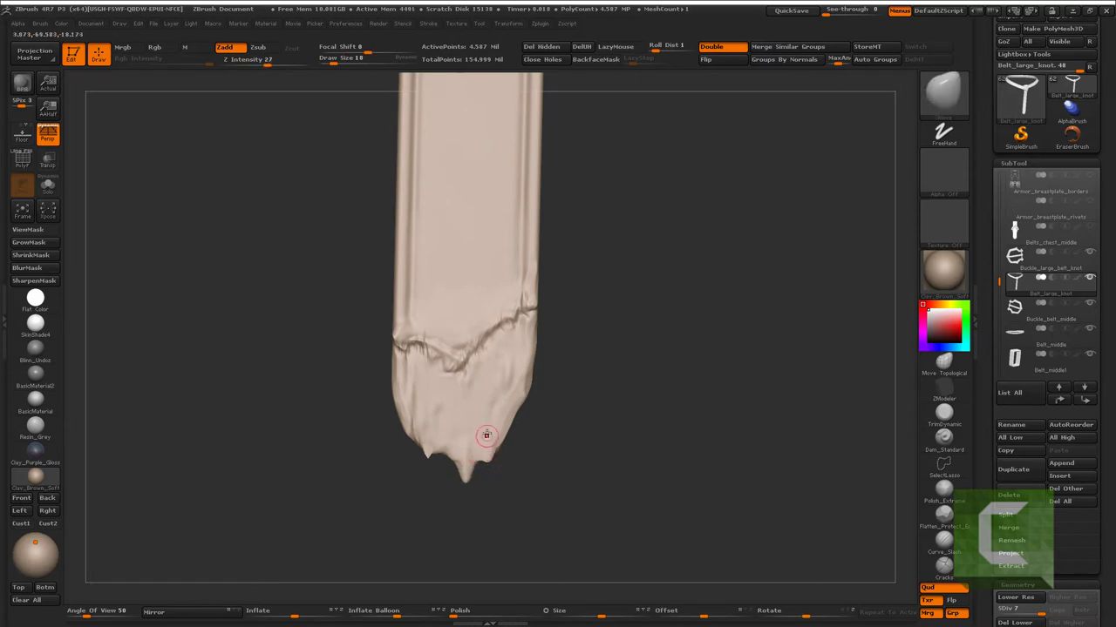
{"action": "left_click_drag", "start_coordinate": [486, 436], "coordinate": [491, 448]}
{"action": "key", "text": "bracketleft"}
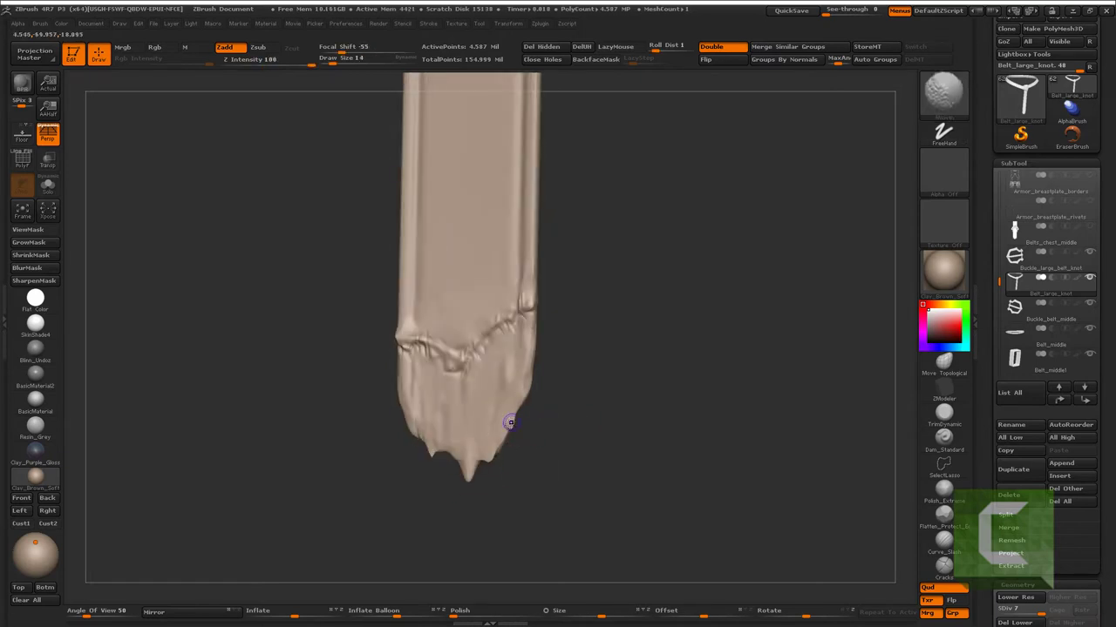
{"action": "left_click_drag", "start_coordinate": [527, 419], "coordinate": [538, 402]}
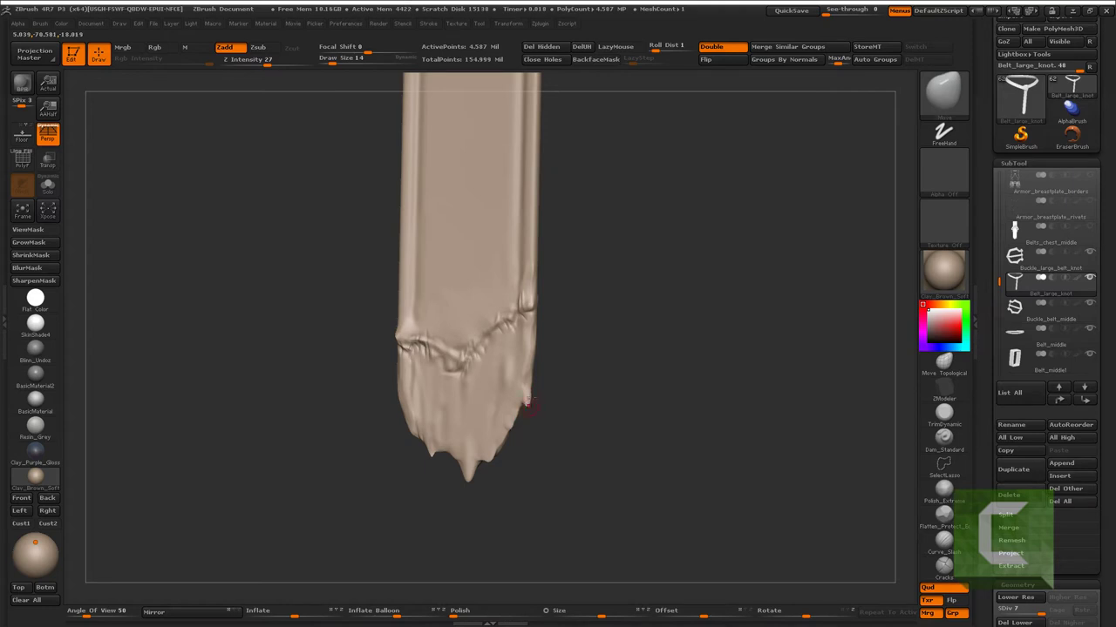
{"action": "key", "text": "bracketright"}
{"action": "key", "text": "bracketright"}
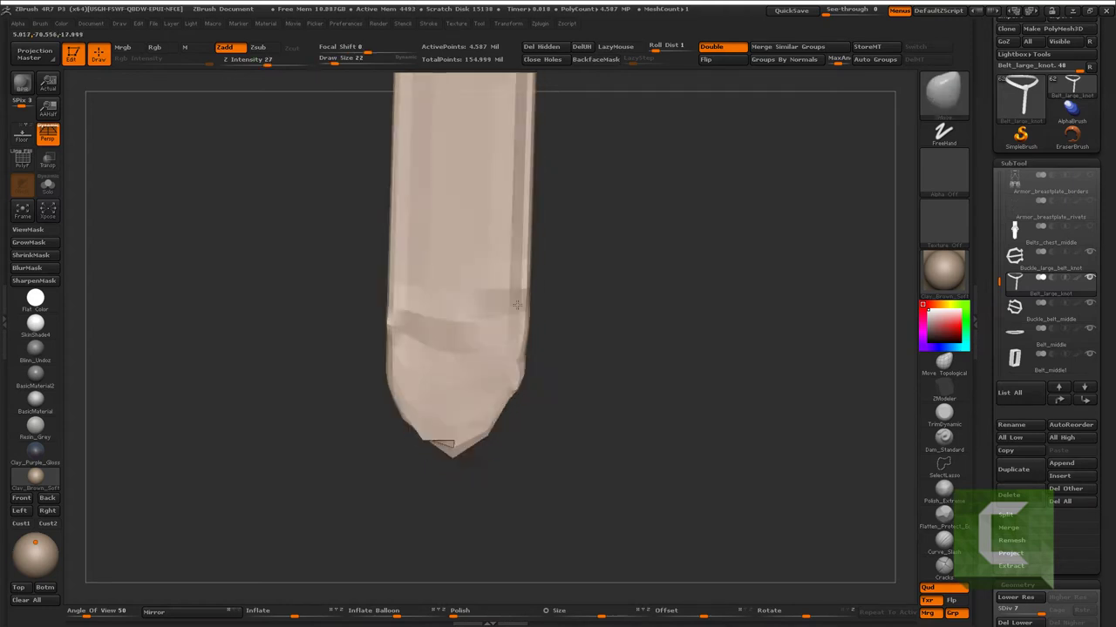
{"action": "mouse_move", "coordinate": [488, 523]}
{"action": "left_mouse_down"}
{"action": "mouse_move", "coordinate": [504, 548]}
{"action": "mouse_move", "coordinate": [670, 464]}
{"action": "left_mouse_up"}
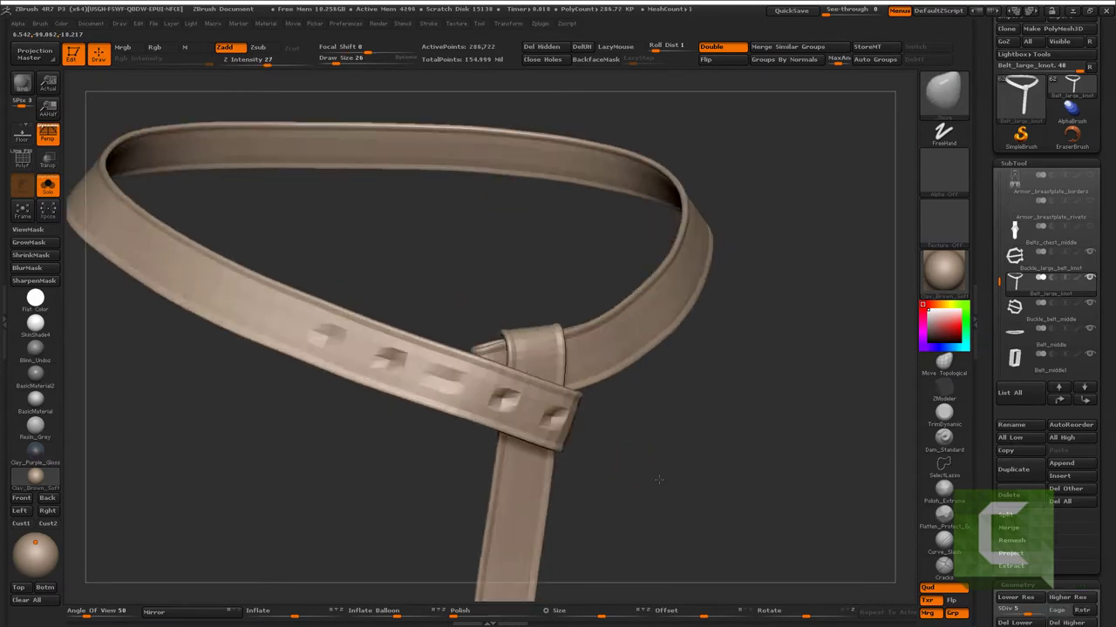
- Spray faint noise over the belt using Spray stroke, Alpha 07, Rgb off and Z Intensity 2
{"action": "key", "text": "alt+s"}
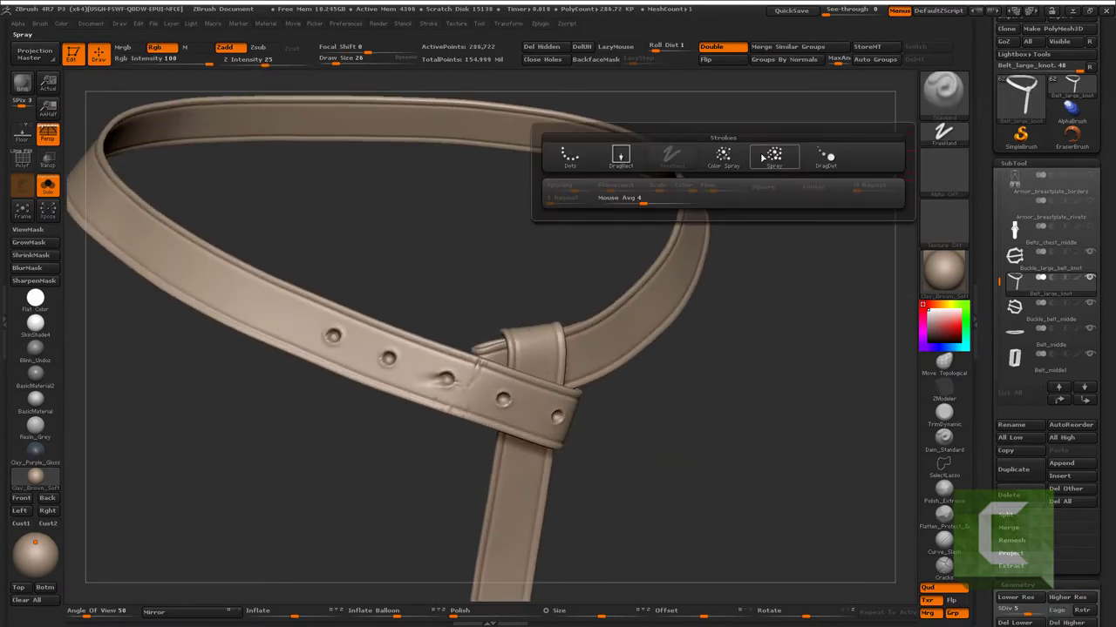
{"action": "left_click", "coordinate": [775, 157]}
{"action": "key", "text": "alt+a"}
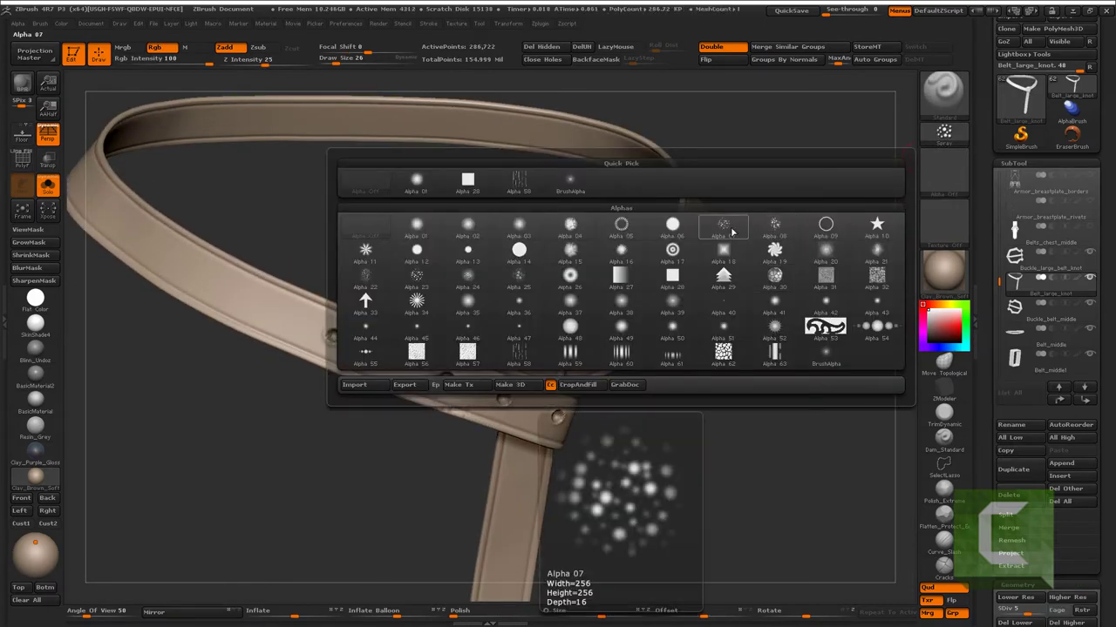
{"action": "left_click", "coordinate": [723, 228]}
{"action": "left_click_drag", "start_coordinate": [261, 63], "coordinate": [250, 63]}
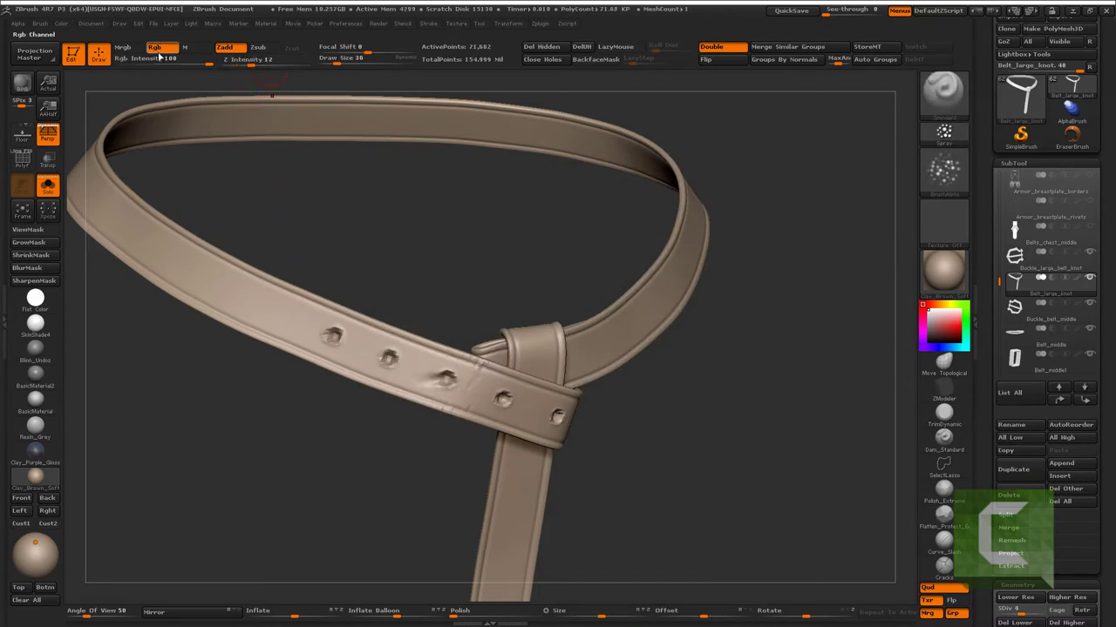
{"action": "left_click", "coordinate": [155, 47]}
{"action": "left_click_drag", "start_coordinate": [342, 64], "coordinate": [373, 64]}
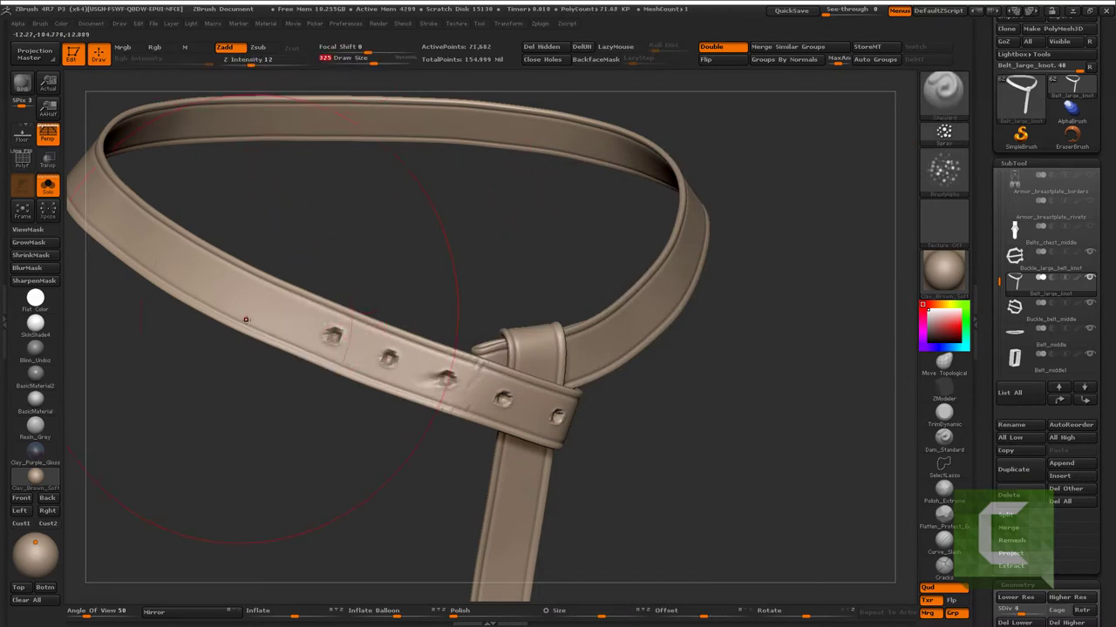
{"action": "left_click_drag", "start_coordinate": [250, 62], "coordinate": [232, 63]}
{"action": "mouse_move", "coordinate": [365, 278]}
{"action": "left_mouse_down"}
{"action": "mouse_move", "coordinate": [361, 249]}
{"action": "mouse_move", "coordinate": [458, 287]}
{"action": "mouse_move", "coordinate": [523, 275]}
{"action": "mouse_move", "coordinate": [462, 288]}
{"action": "left_mouse_up"}
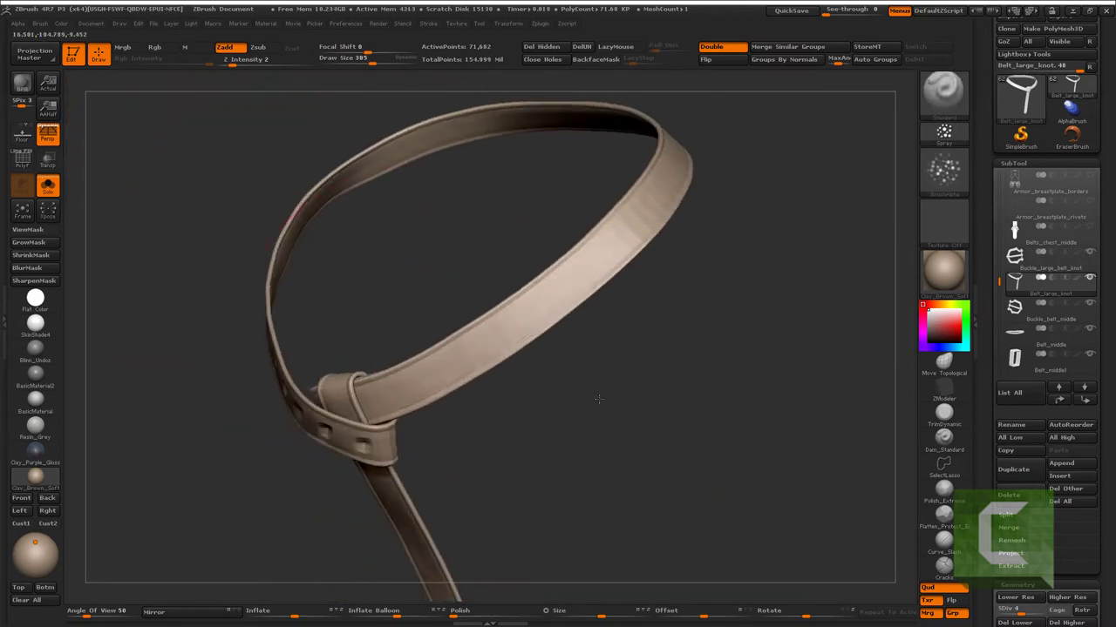
- Check the noise under a glossy material, subdivide the belt, and Solo it
{"action": "left_click", "coordinate": [35, 449]}
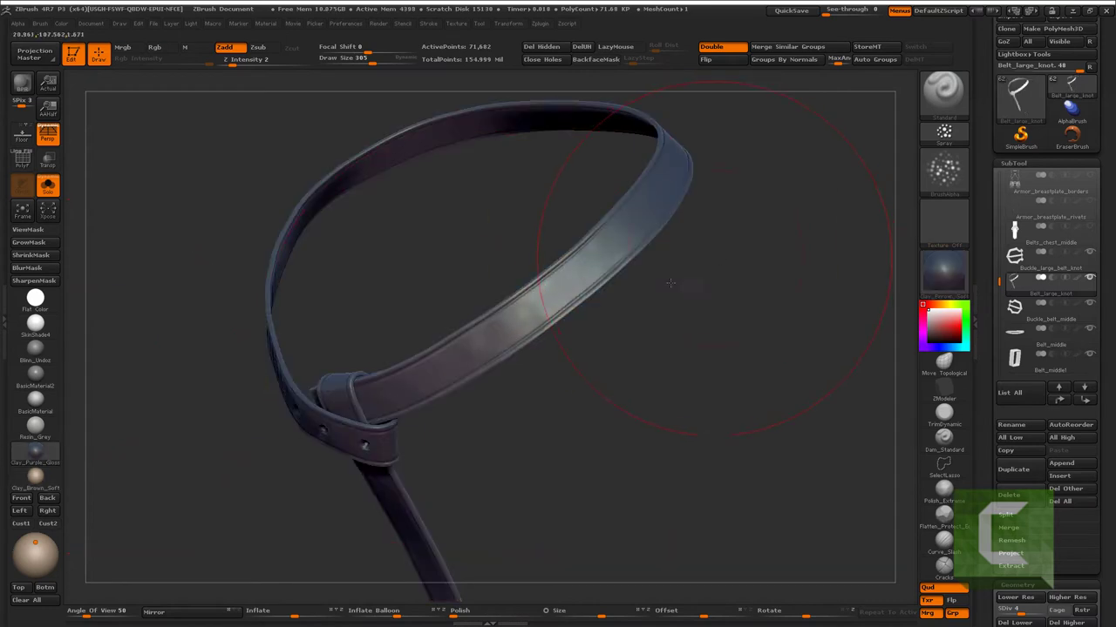
{"action": "left_click_drag", "start_coordinate": [669, 282], "coordinate": [533, 332]}
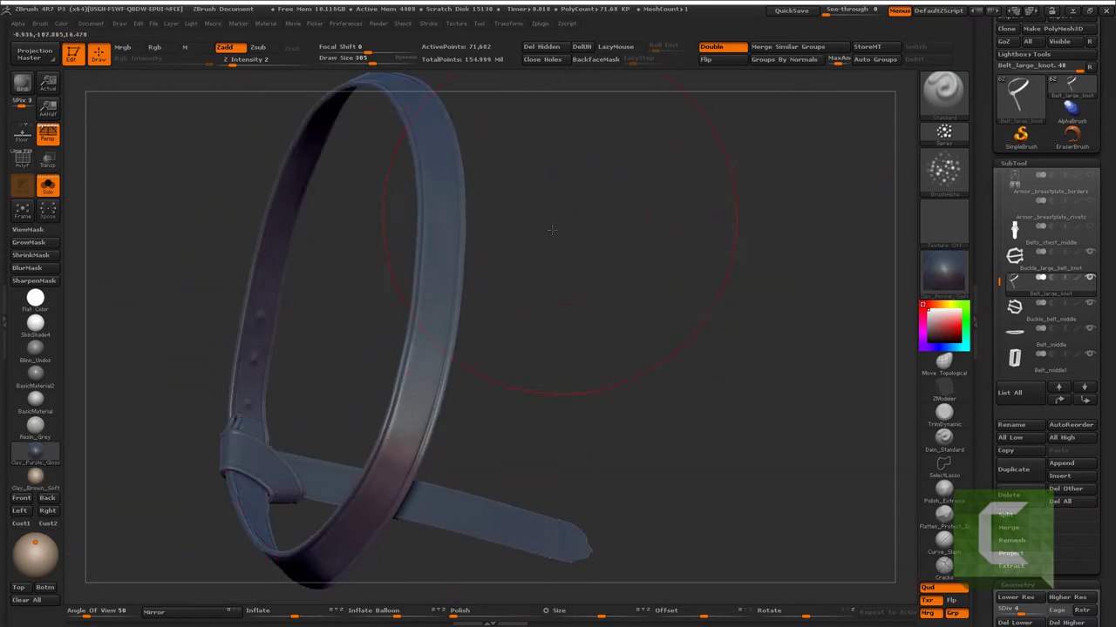
{"action": "mouse_move", "coordinate": [551, 230]}
{"action": "left_mouse_down"}
{"action": "mouse_move", "coordinate": [535, 274]}
{"action": "mouse_move", "coordinate": [509, 226]}
{"action": "mouse_move", "coordinate": [496, 239]}
{"action": "mouse_move", "coordinate": [493, 434]}
{"action": "mouse_move", "coordinate": [390, 229]}
{"action": "mouse_move", "coordinate": [288, 285]}
{"action": "left_mouse_up"}
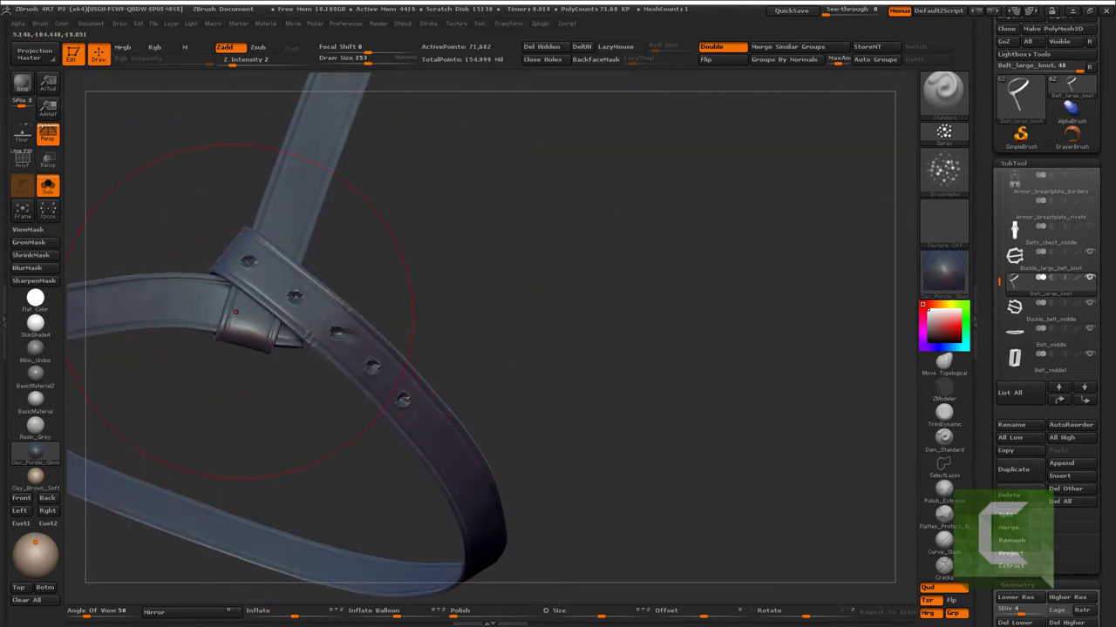
{"action": "mouse_move", "coordinate": [267, 329]}
{"action": "left_mouse_down"}
{"action": "mouse_move", "coordinate": [598, 179]}
{"action": "mouse_move", "coordinate": [360, 264]}
{"action": "left_mouse_up"}
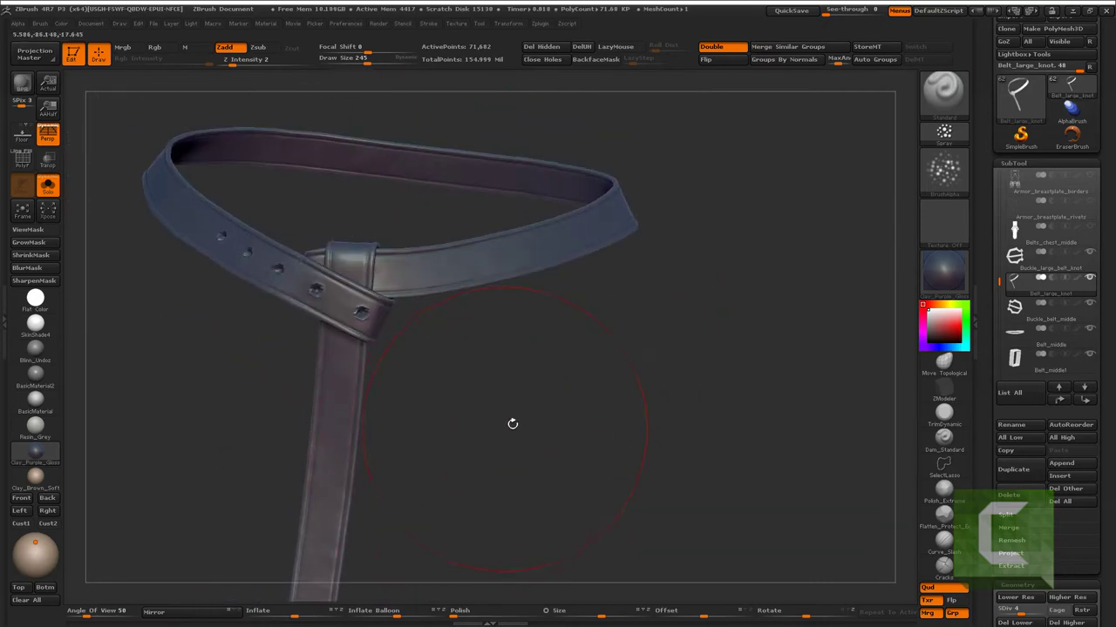
{"action": "key", "text": "ctrl+d"}
{"action": "mouse_move", "coordinate": [529, 363]}
{"action": "left_mouse_down"}
{"action": "mouse_move", "coordinate": [528, 393]}
{"action": "mouse_move", "coordinate": [474, 381]}
{"action": "left_mouse_up"}
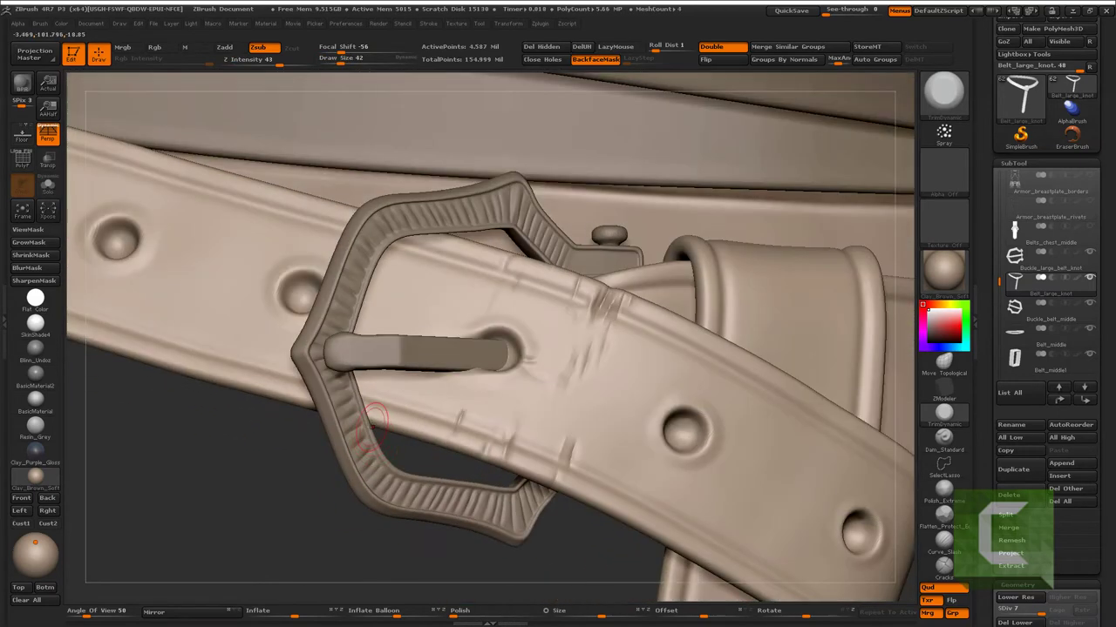
{"action": "key", "text": "alt+shift+s"}
- Scratch worn streaks along the belt edge and beside the centre hole
{"action": "key", "text": "bracketleft"}
{"action": "left_click_drag", "start_coordinate": [381, 417], "coordinate": [416, 441]}
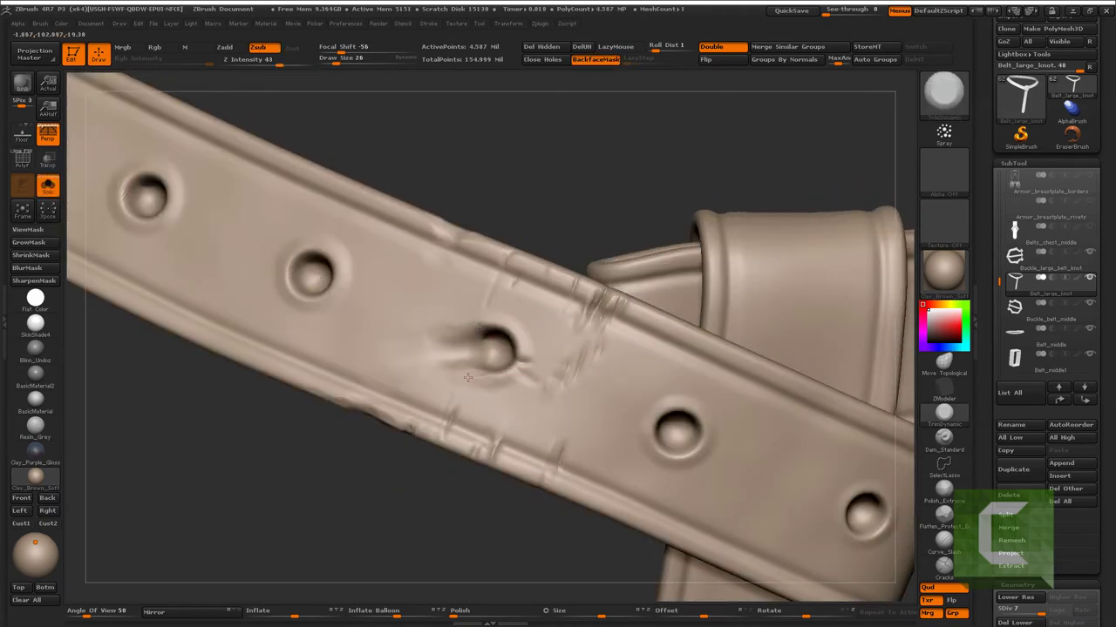
{"action": "left_click_drag", "start_coordinate": [440, 361], "coordinate": [359, 357]}
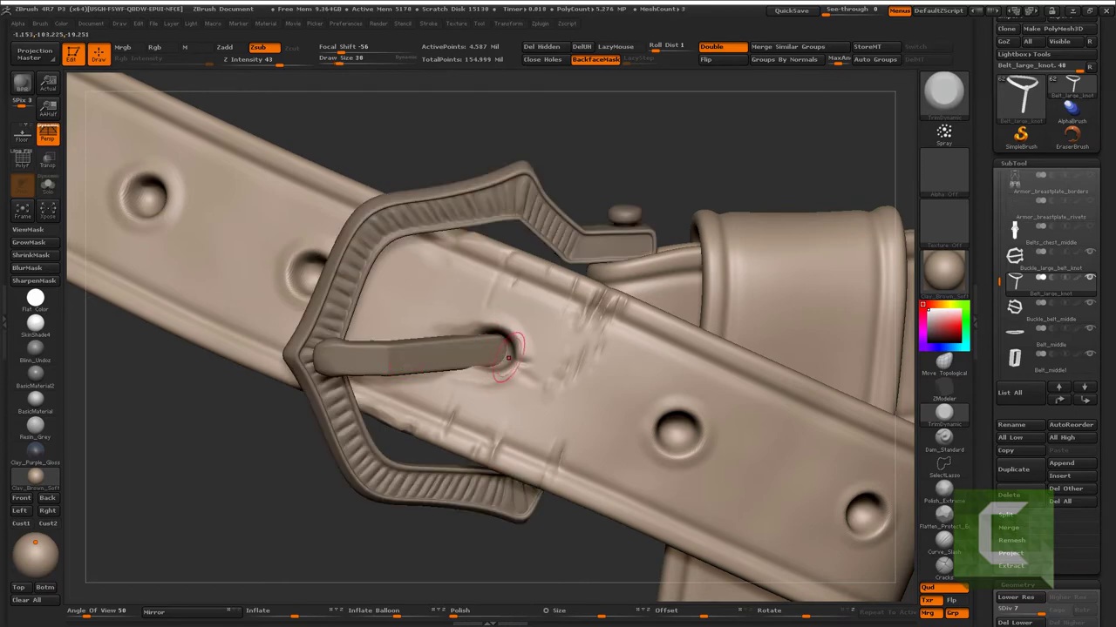
- Dent and crease the centre hole's rim with the Move Topological brush at strength 14
{"action": "key", "text": "b"}
{"action": "key", "text": "m"}
{"action": "key", "text": "t"}
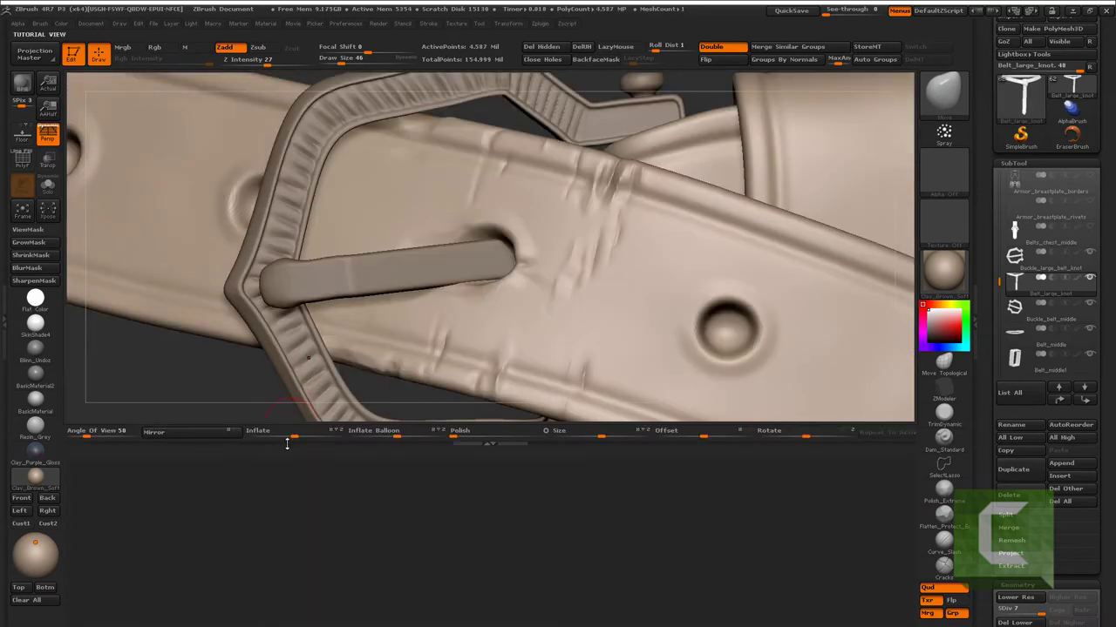
{"action": "left_click_drag", "start_coordinate": [287, 444], "coordinate": [288, 615]}
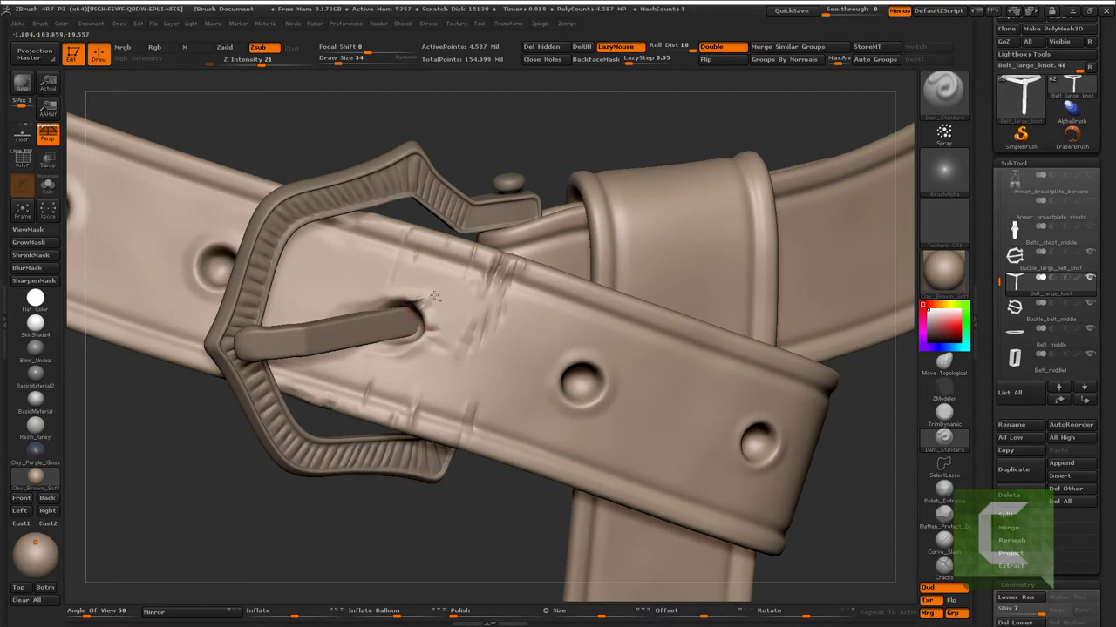
{"action": "key", "text": "bracketleft"}
{"action": "key", "text": "bracketleft"}
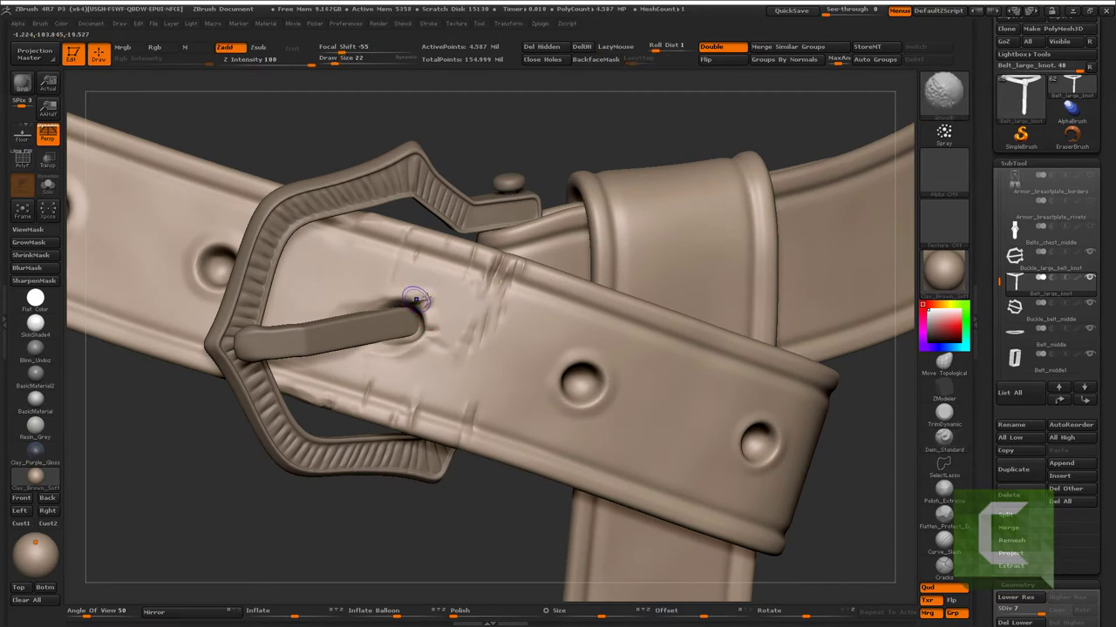
{"action": "type", "text": "14"}
{"action": "left_click", "coordinate": [17, 23]}
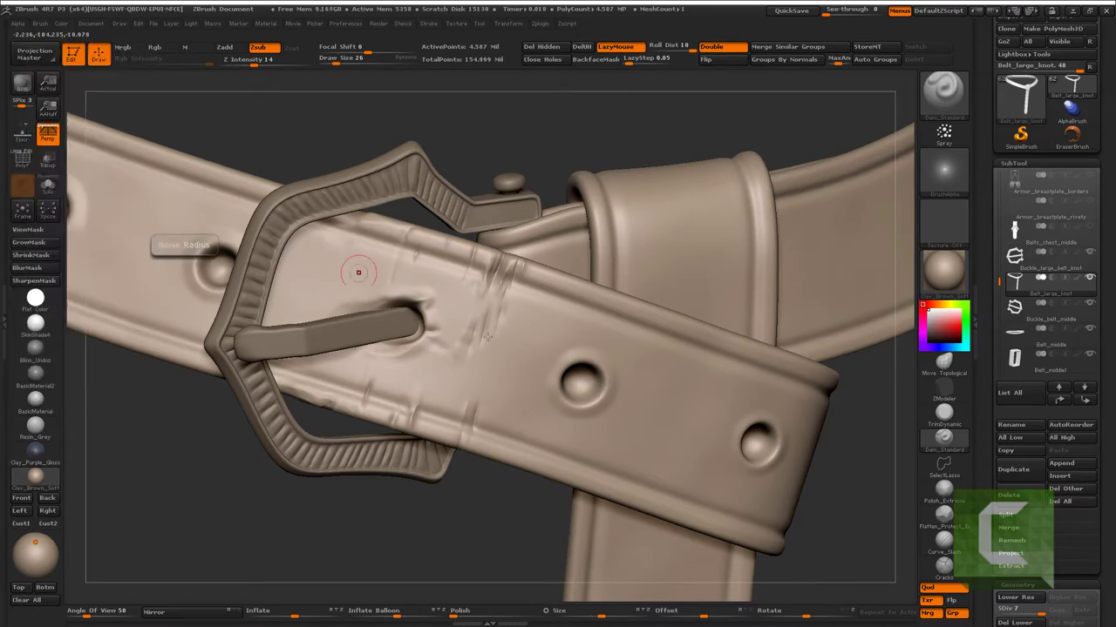
{"action": "key", "text": "shift+d"}
{"action": "key", "text": "d"}
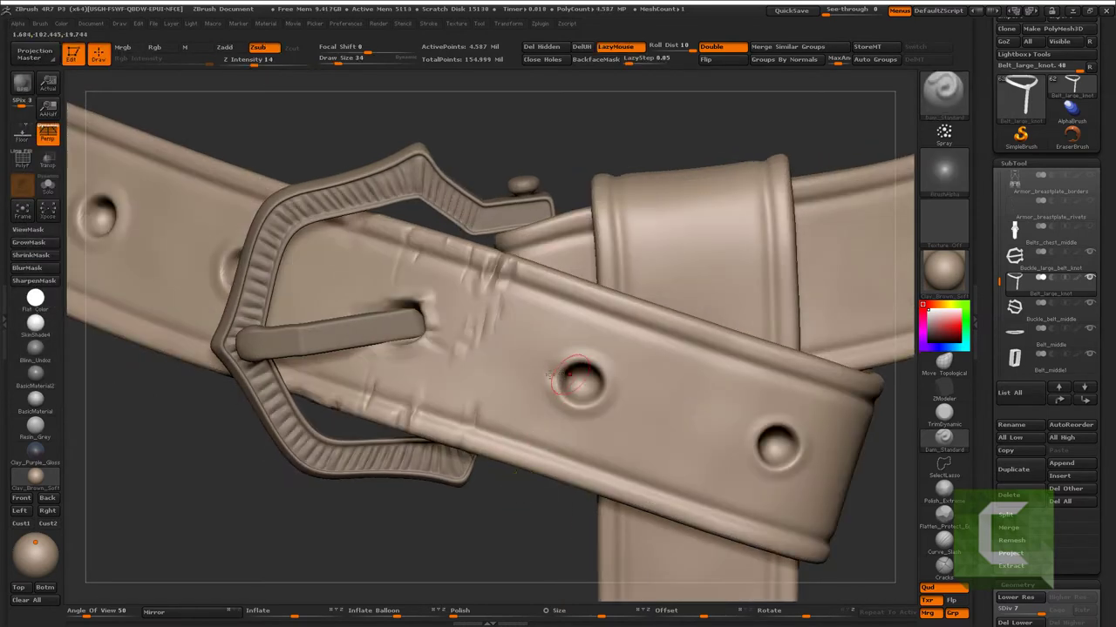
{"action": "mouse_move", "coordinate": [598, 410]}
{"action": "left_mouse_down"}
{"action": "mouse_move", "coordinate": [593, 370]}
{"action": "mouse_move", "coordinate": [593, 431]}
{"action": "mouse_move", "coordinate": [534, 380]}
{"action": "left_mouse_up"}
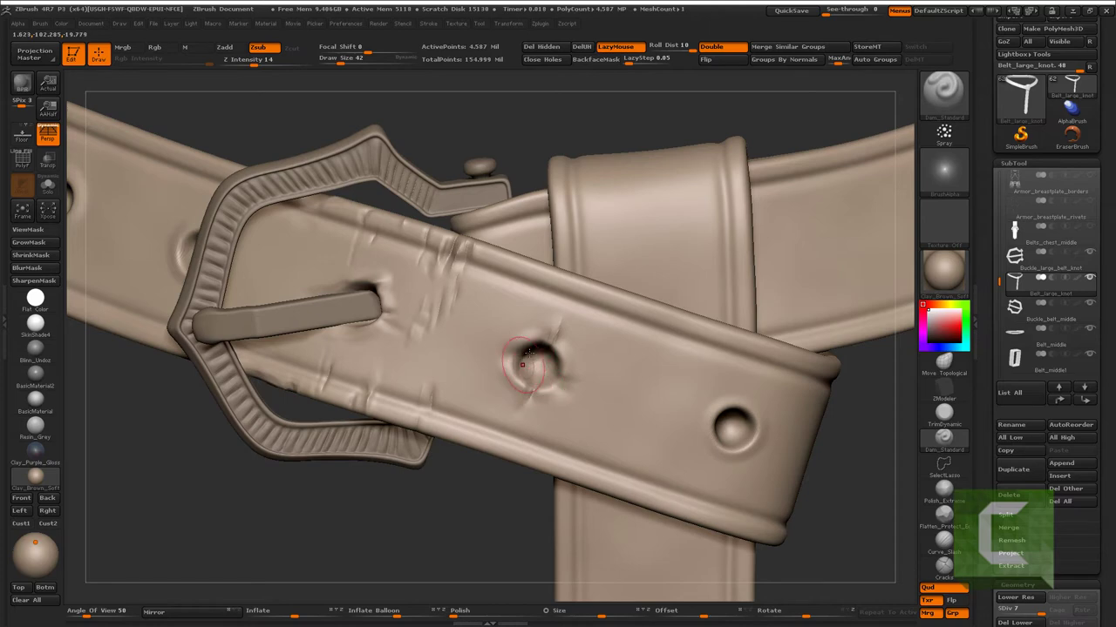
{"action": "key", "text": "f"}
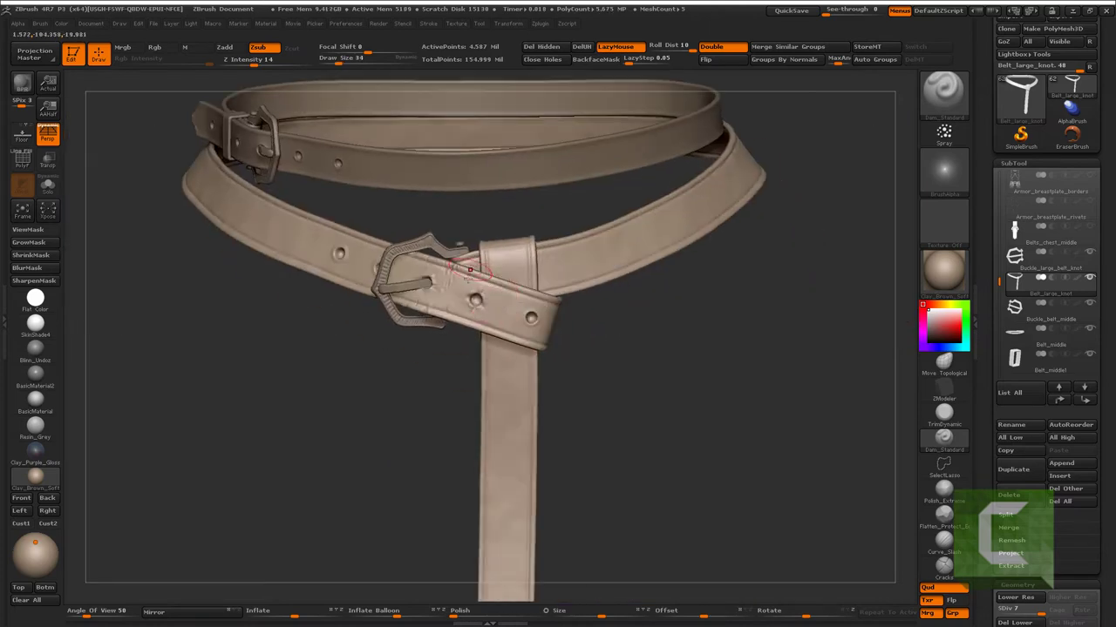
{"action": "left_click_drag", "start_coordinate": [660, 386], "coordinate": [394, 398], "text": "alt"}
- Select the Belt_middle subtool and focus on its tip
{"action": "key", "text": "f"}
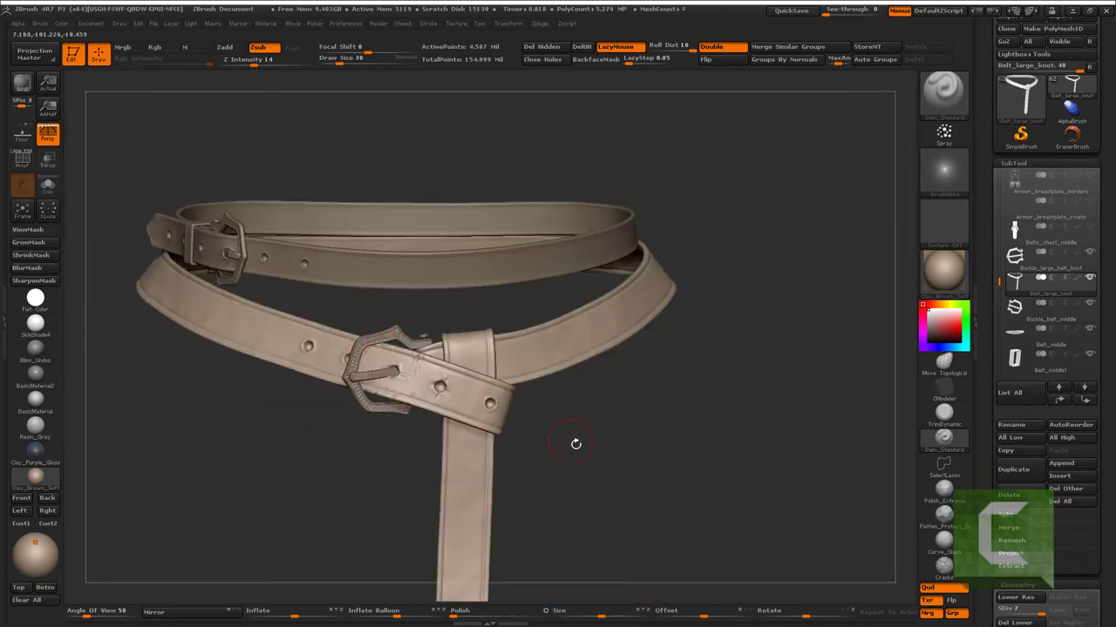
{"action": "mouse_move", "coordinate": [575, 443]}
{"action": "left_mouse_down", "text": "alt"}
{"action": "mouse_move", "coordinate": [528, 424]}
{"action": "mouse_move", "coordinate": [321, 477]}
{"action": "mouse_move", "coordinate": [184, 479]}
{"action": "mouse_move", "coordinate": [326, 322]}
{"action": "mouse_move", "coordinate": [412, 484]}
{"action": "mouse_move", "coordinate": [366, 339]}
{"action": "mouse_move", "coordinate": [371, 293]}
{"action": "mouse_move", "coordinate": [319, 357]}
{"action": "mouse_move", "coordinate": [346, 421]}
{"action": "mouse_move", "coordinate": [343, 384]}
{"action": "left_mouse_up", "text": "alt"}
{"action": "left_click", "coordinate": [366, 351], "text": "alt"}
{"action": "key", "text": "ctrl+d"}
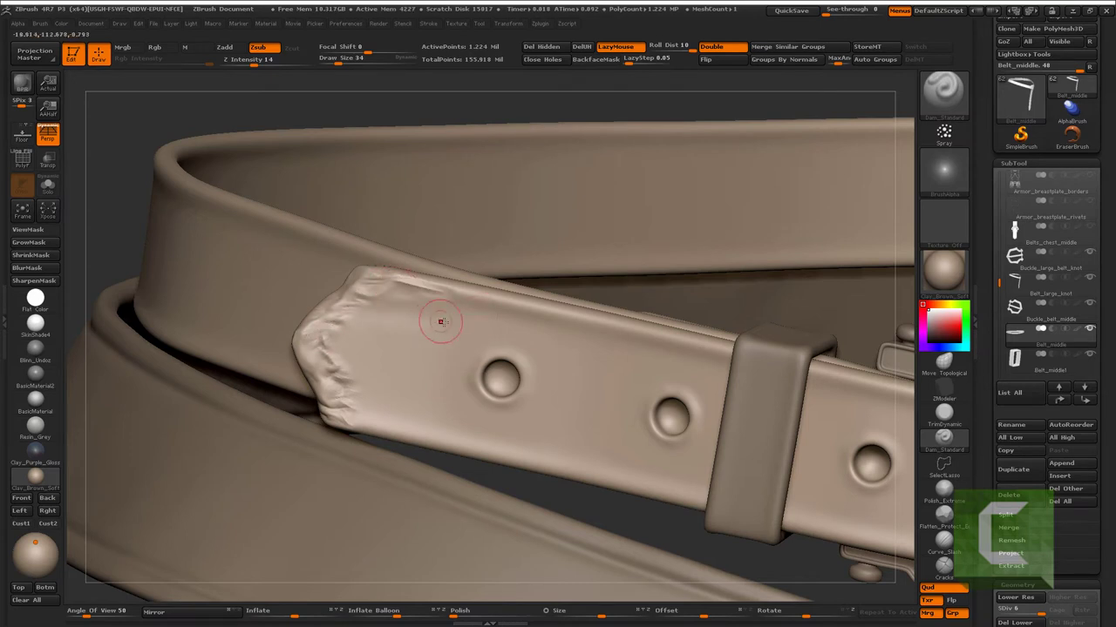
- Trim the middle belt's tip edge into a worn, chewed shape with TrimDynamic
{"action": "left_click", "coordinate": [944, 411]}
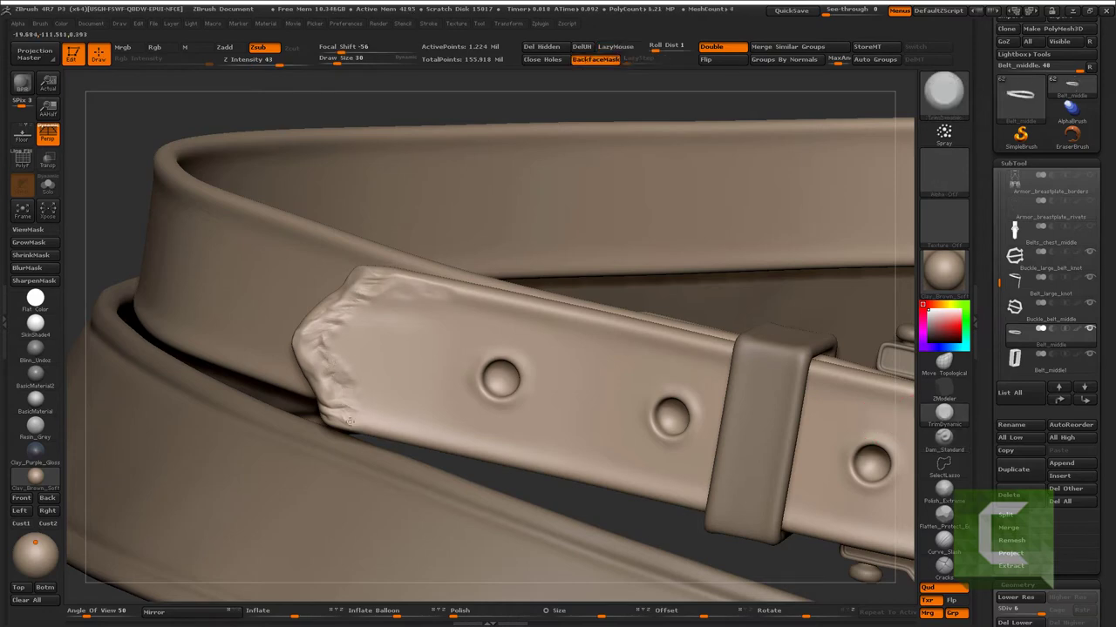
{"action": "left_click_drag", "start_coordinate": [349, 422], "coordinate": [319, 375]}
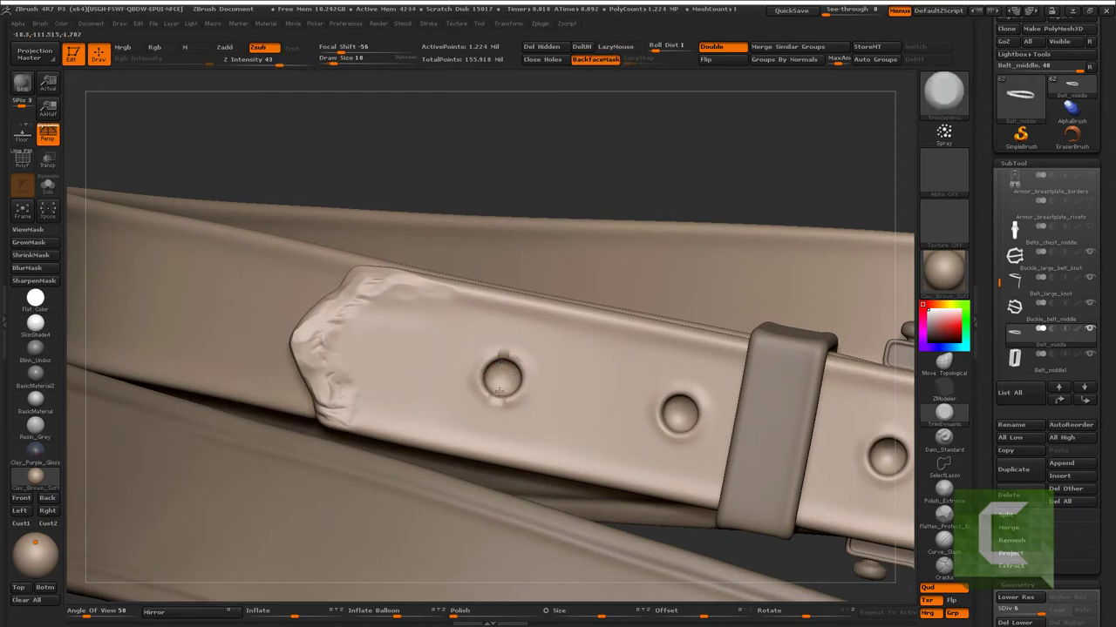
{"action": "left_click_drag", "start_coordinate": [498, 390], "coordinate": [458, 347]}
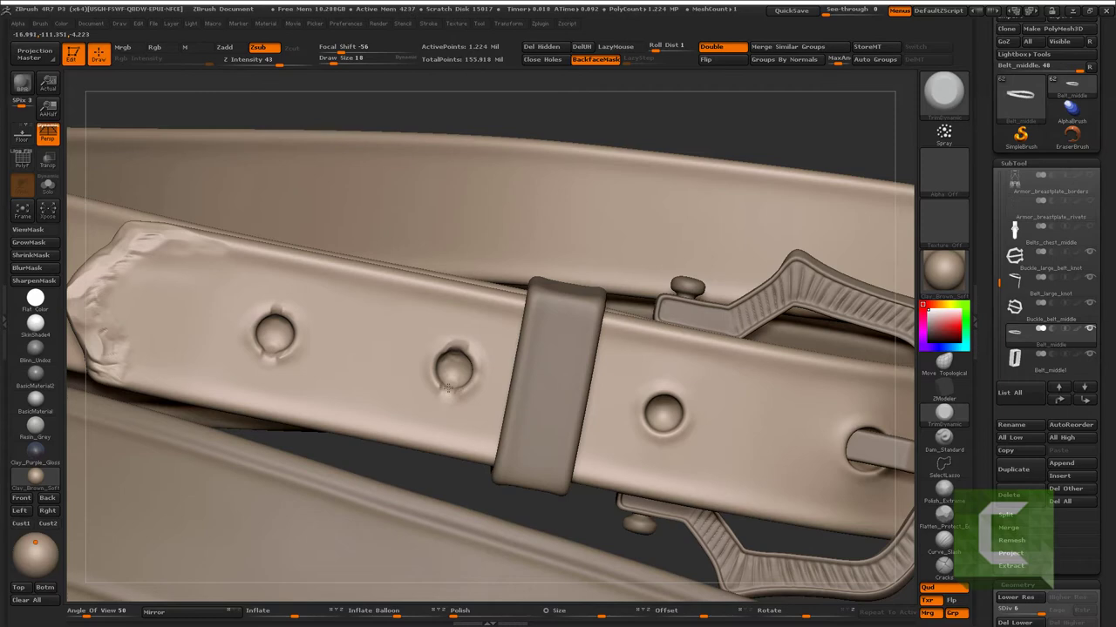
{"action": "mouse_move", "coordinate": [449, 388]}
{"action": "left_mouse_down"}
{"action": "mouse_move", "coordinate": [406, 290]}
{"action": "mouse_move", "coordinate": [386, 274]}
{"action": "mouse_move", "coordinate": [403, 277]}
{"action": "left_mouse_up"}
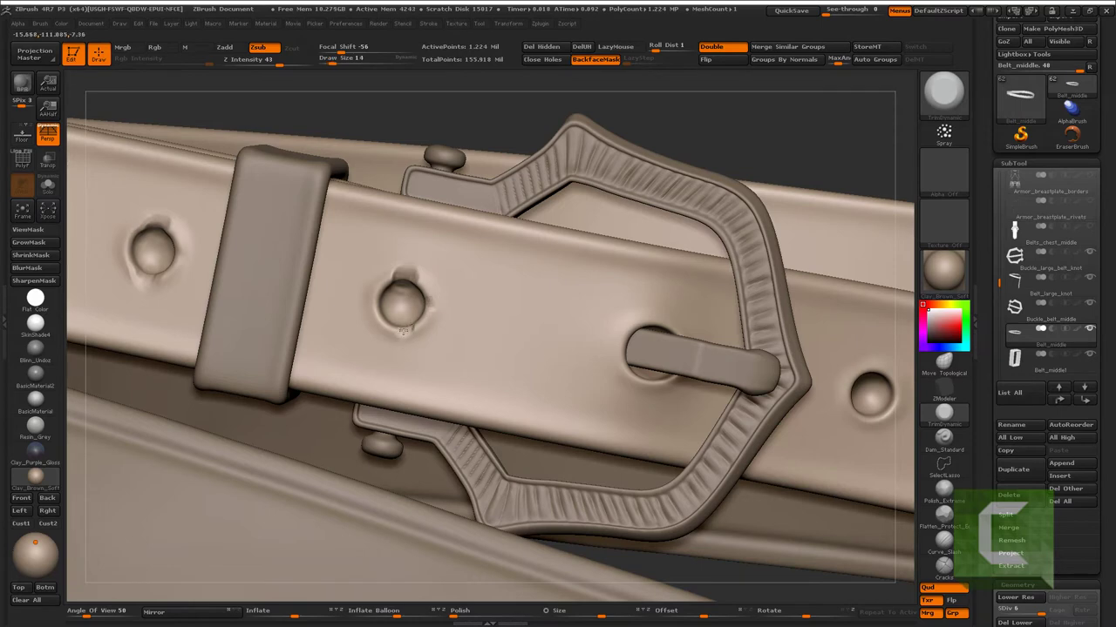
- Load the B-S-T brush and zoom in on the middle belt's buckle
{"action": "key", "text": "b"}
{"action": "key", "text": "s"}
{"action": "key", "text": "t"}
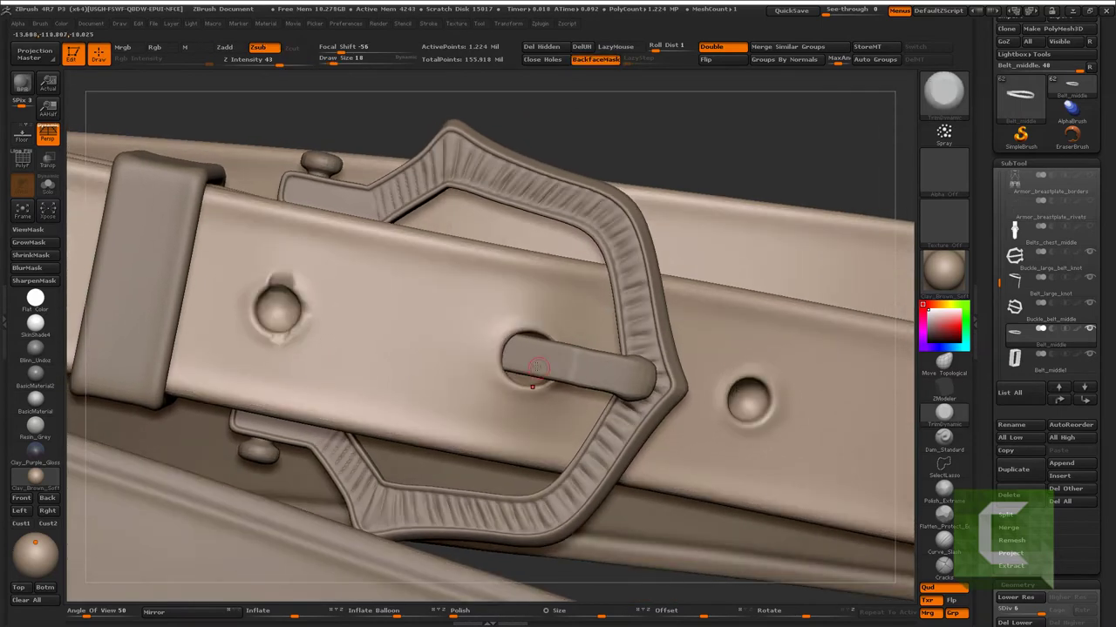
{"action": "left_click_drag", "start_coordinate": [451, 324], "coordinate": [504, 343]}
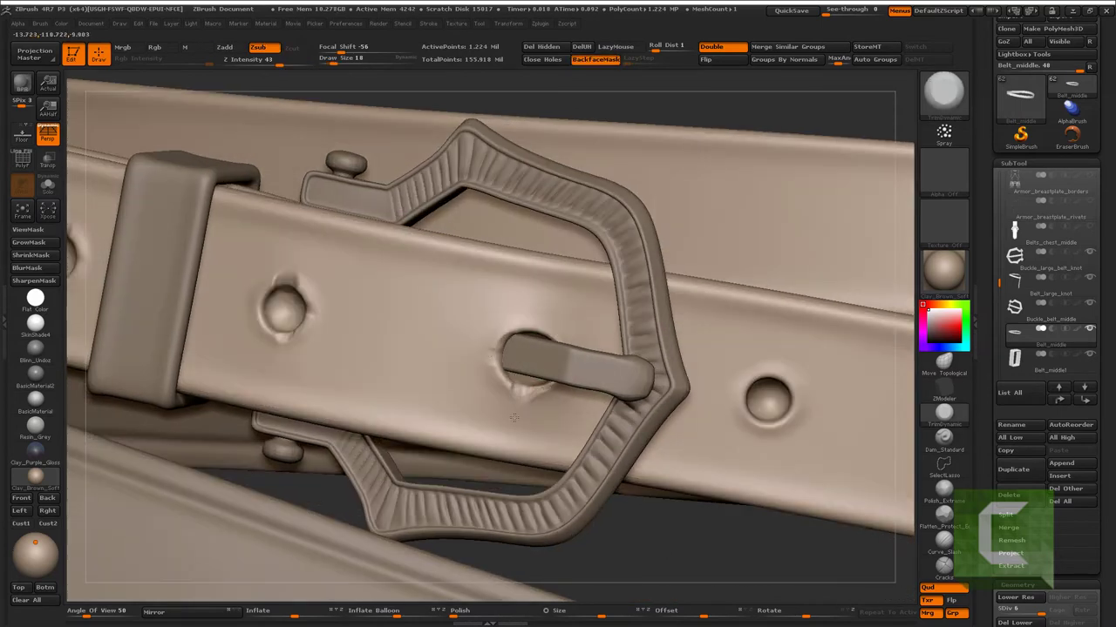
{"action": "mouse_move", "coordinate": [556, 324]}
{"action": "left_mouse_down"}
{"action": "mouse_move", "coordinate": [633, 316]}
{"action": "mouse_move", "coordinate": [521, 357]}
{"action": "mouse_move", "coordinate": [542, 397]}
{"action": "left_mouse_up"}
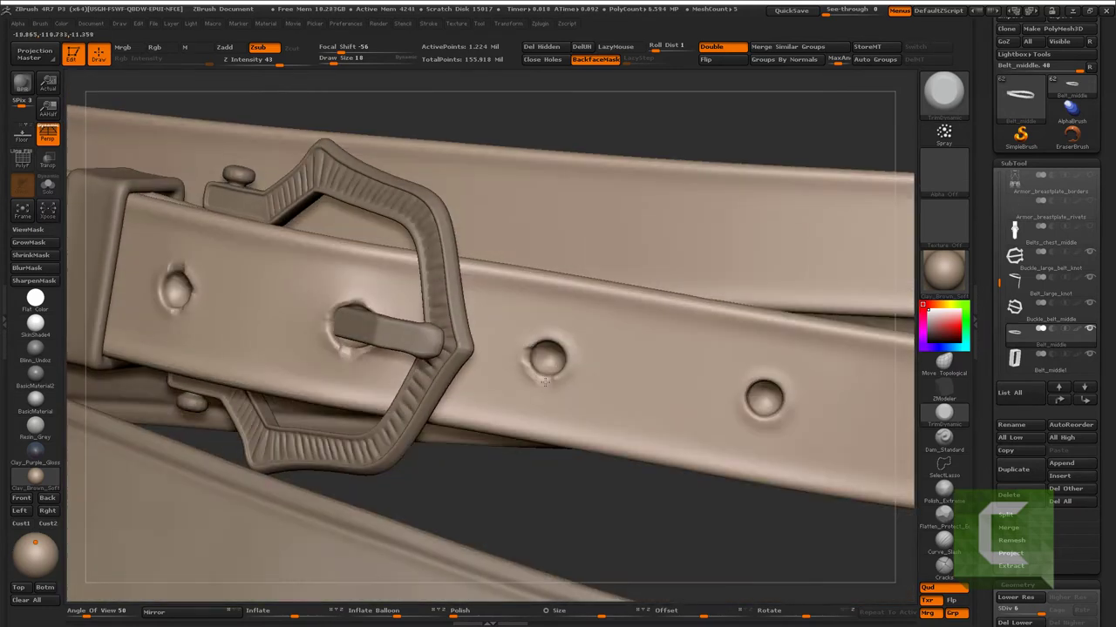
{"action": "mouse_move", "coordinate": [581, 329]}
{"action": "left_mouse_down", "text": "alt"}
{"action": "mouse_move", "coordinate": [572, 308]}
{"action": "mouse_move", "coordinate": [567, 323]}
{"action": "left_mouse_up", "text": "alt"}
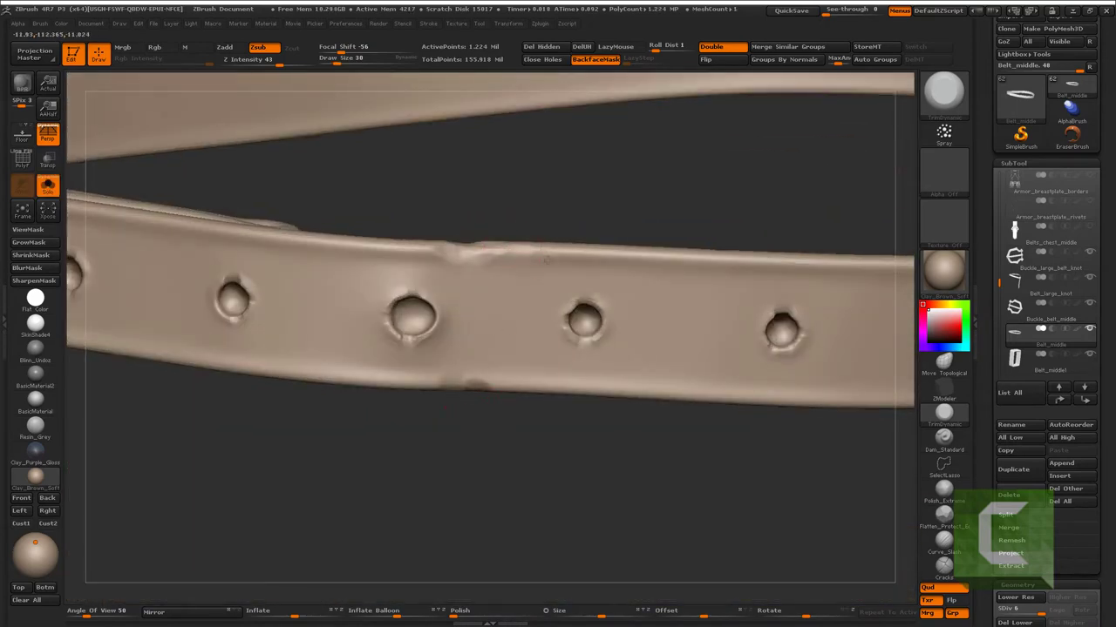
- Flatten the belt's top edge and cut a small crease at its lower edge with Dam_Standard
{"action": "mouse_move", "coordinate": [545, 257]}
{"action": "left_mouse_down"}
{"action": "mouse_move", "coordinate": [522, 249]}
{"action": "mouse_move", "coordinate": [475, 271]}
{"action": "mouse_move", "coordinate": [453, 311]}
{"action": "left_mouse_up"}
{"action": "key", "text": "b"}
{"action": "key", "text": "d"}
{"action": "key", "text": "s"}
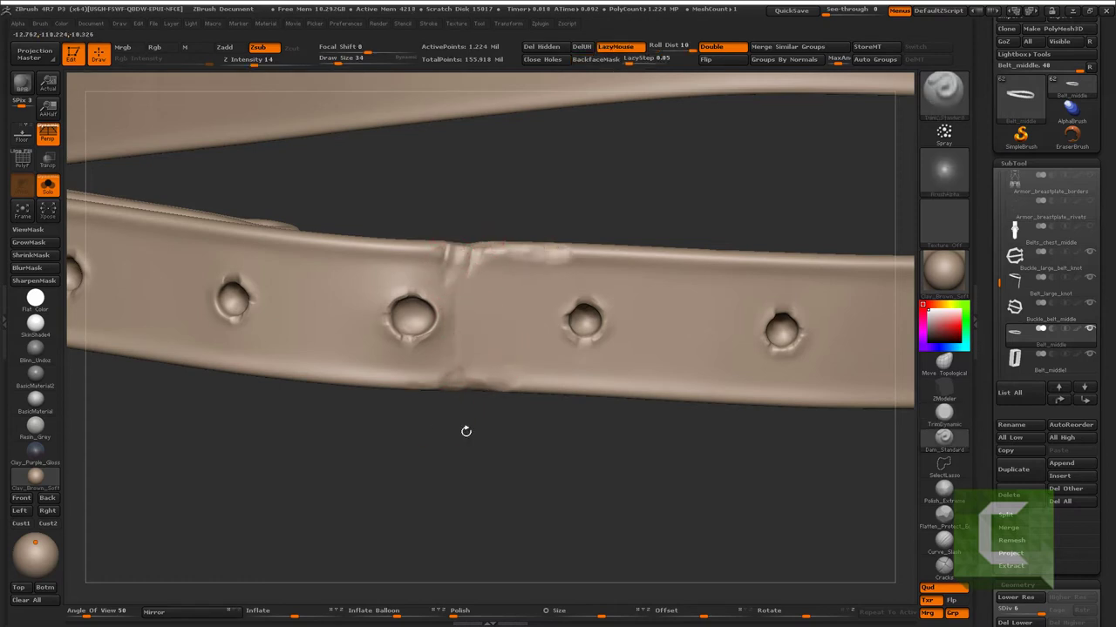
{"action": "mouse_move", "coordinate": [497, 373]}
{"action": "left_mouse_down"}
{"action": "mouse_move", "coordinate": [511, 383]}
{"action": "mouse_move", "coordinate": [523, 250]}
{"action": "left_mouse_up"}
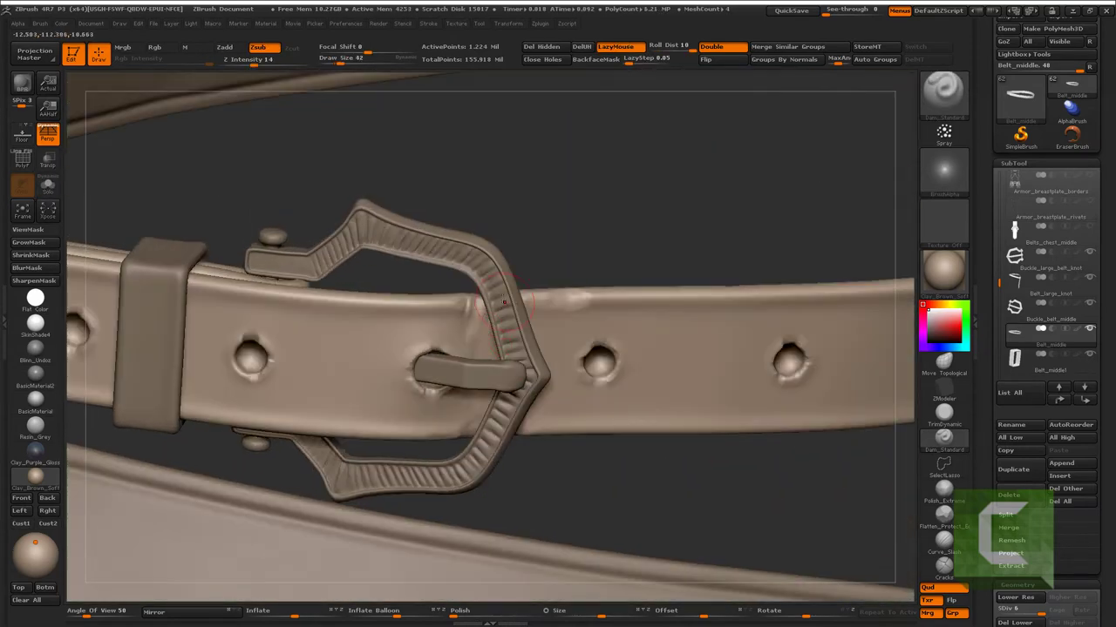
- Isolate the middle belt and carve two vertical creases along its seam
{"action": "left_click", "coordinate": [48, 185]}
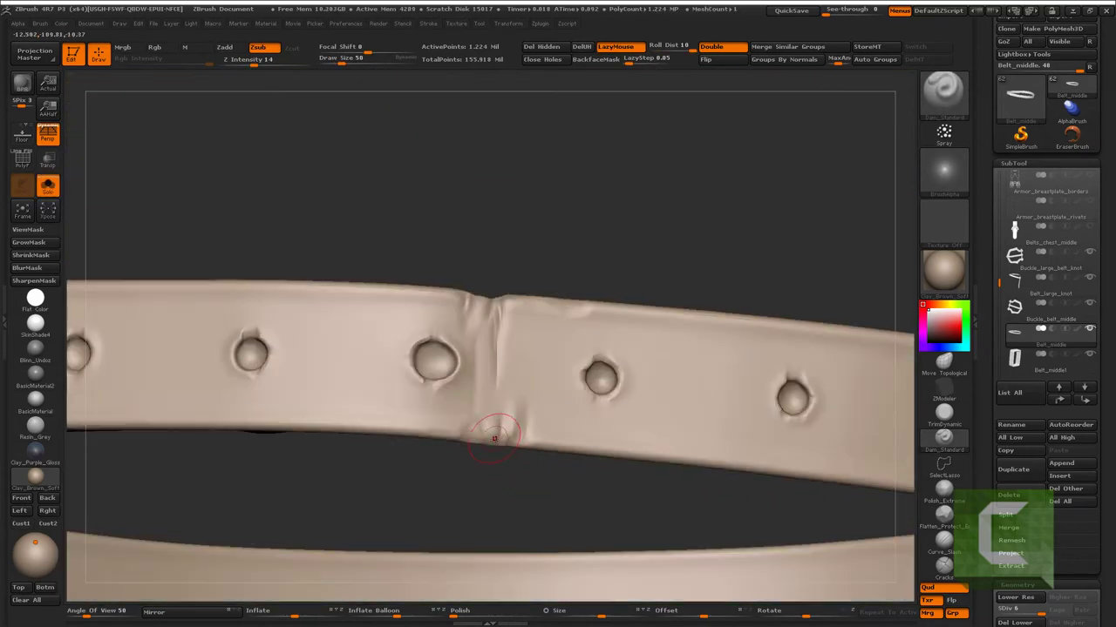
{"action": "left_click_drag", "start_coordinate": [494, 339], "coordinate": [488, 443]}
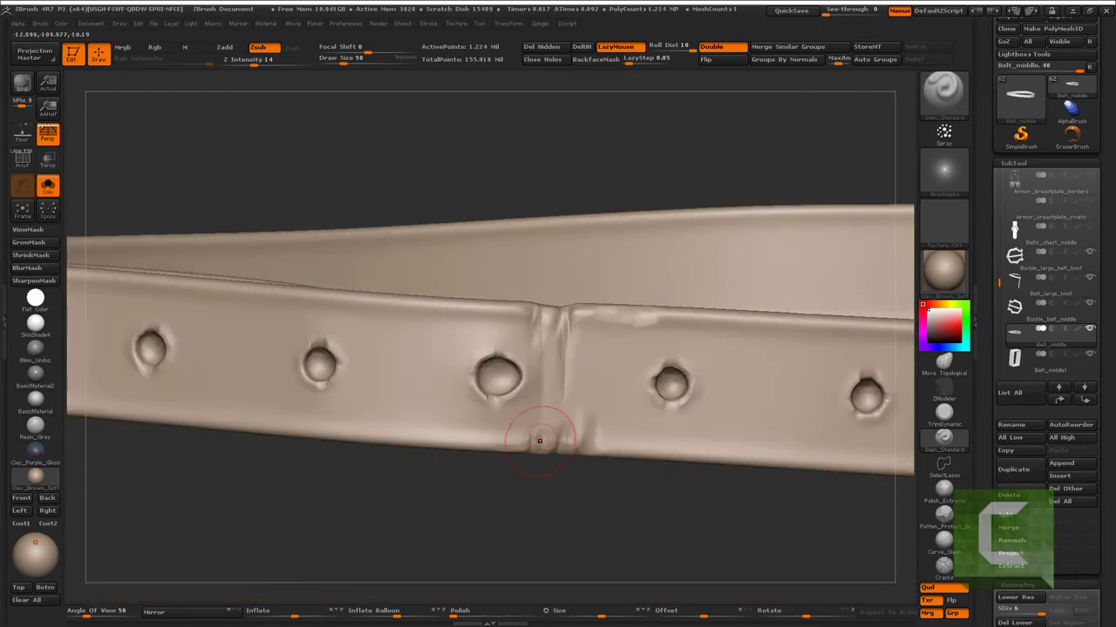
{"action": "left_click_drag", "start_coordinate": [540, 440], "coordinate": [542, 314]}
{"action": "mouse_move", "coordinate": [558, 418]}
{"action": "left_mouse_down"}
{"action": "mouse_move", "coordinate": [583, 340]}
{"action": "mouse_move", "coordinate": [554, 508]}
{"action": "left_mouse_up"}
- Show the other parts again and carve and smooth a smaller crease beside the buckle
{"action": "key", "text": "ctrl+shift+s"}
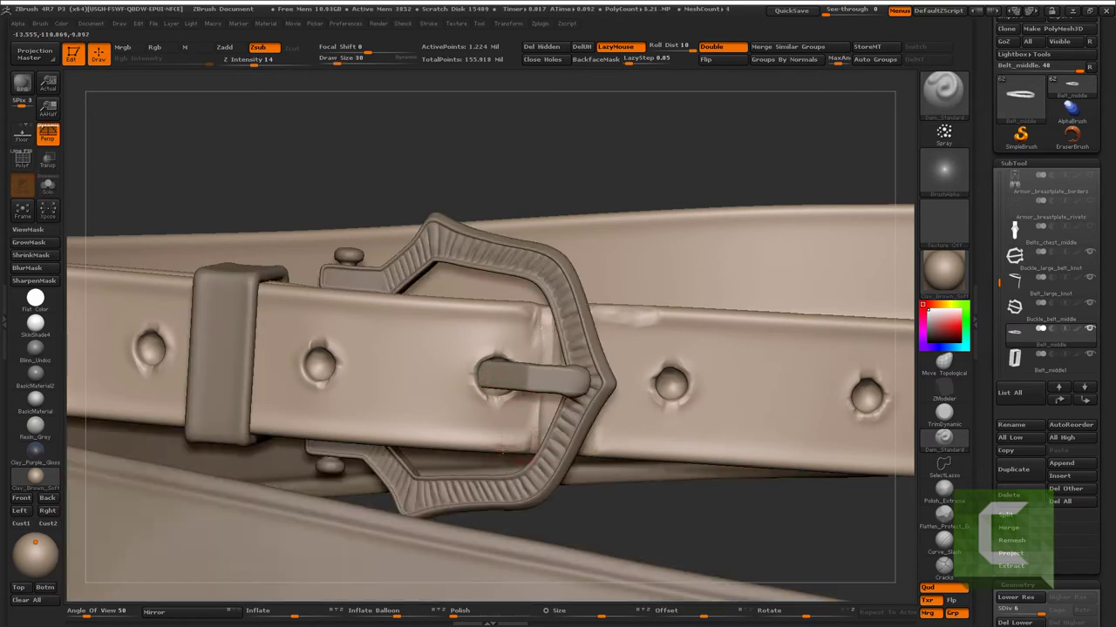
{"action": "key", "text": "bracketleft"}
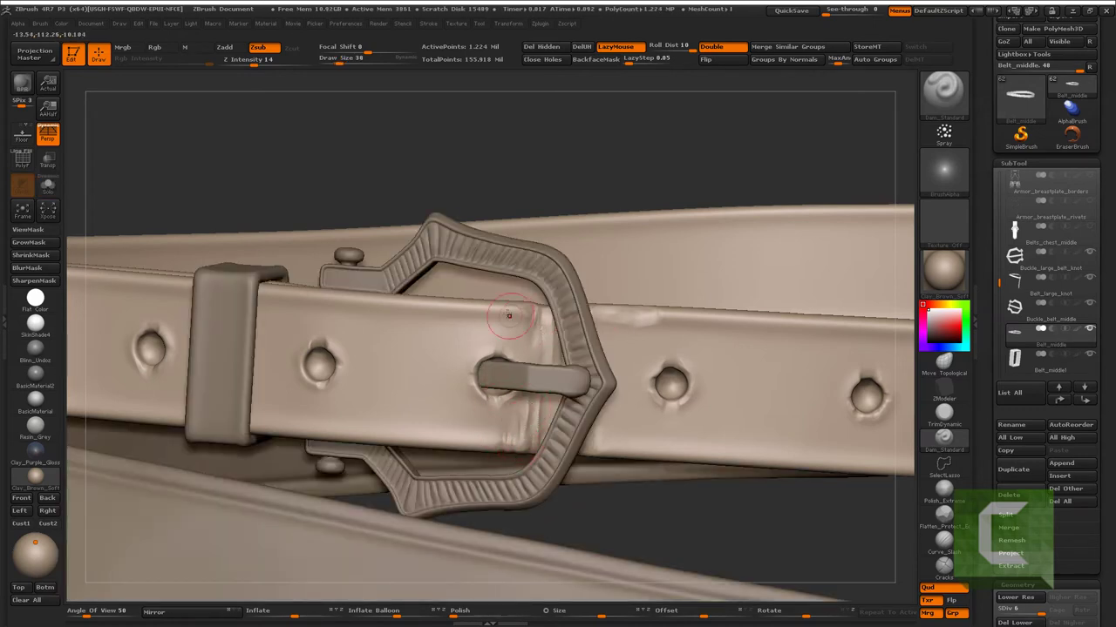
{"action": "key", "text": "bracketleft"}
{"action": "left_click_drag", "start_coordinate": [508, 314], "coordinate": [519, 348]}
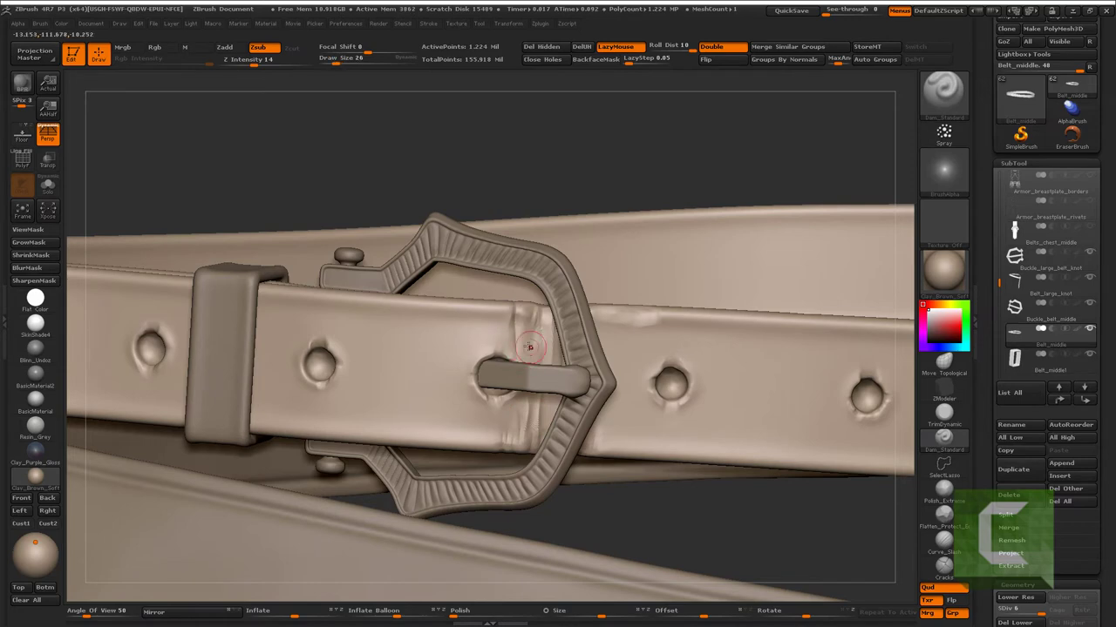
{"action": "key", "text": "shift"}
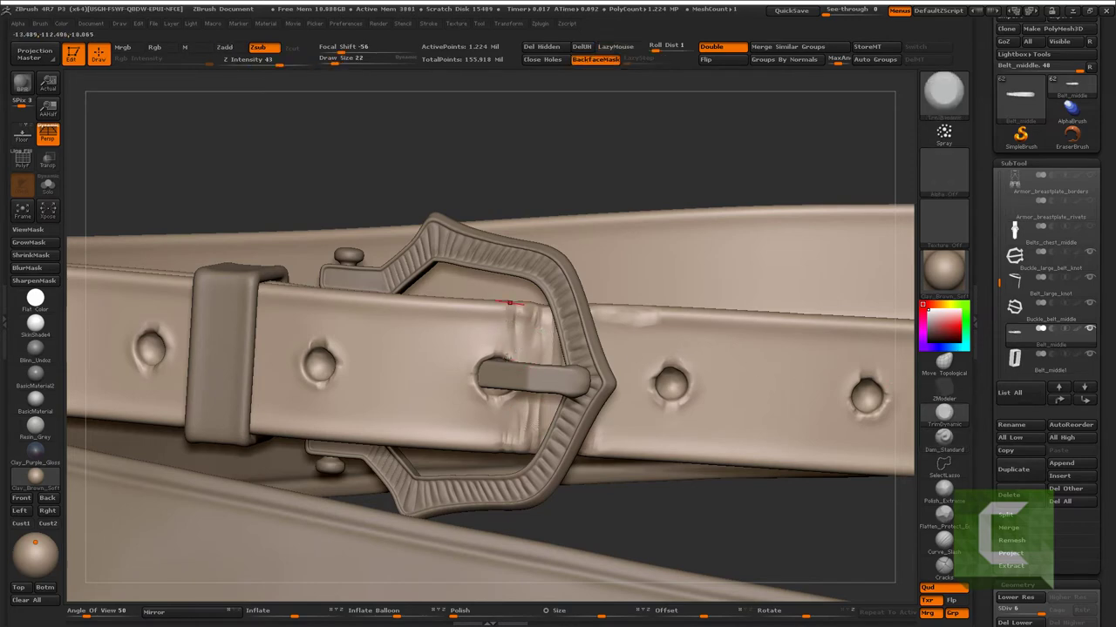
{"action": "mouse_move", "coordinate": [539, 427]}
{"action": "left_mouse_down", "text": "alt"}
{"action": "mouse_move", "coordinate": [488, 410]}
{"action": "mouse_move", "coordinate": [462, 475]}
{"action": "left_mouse_up", "text": "alt"}
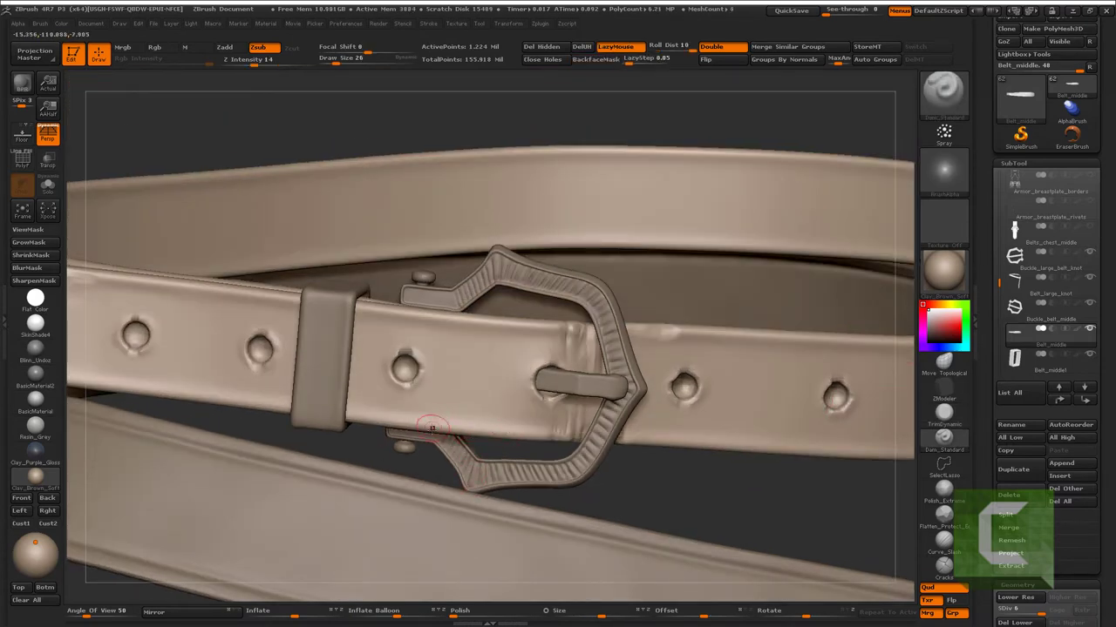
{"action": "left_click_drag", "start_coordinate": [431, 427], "coordinate": [420, 421]}
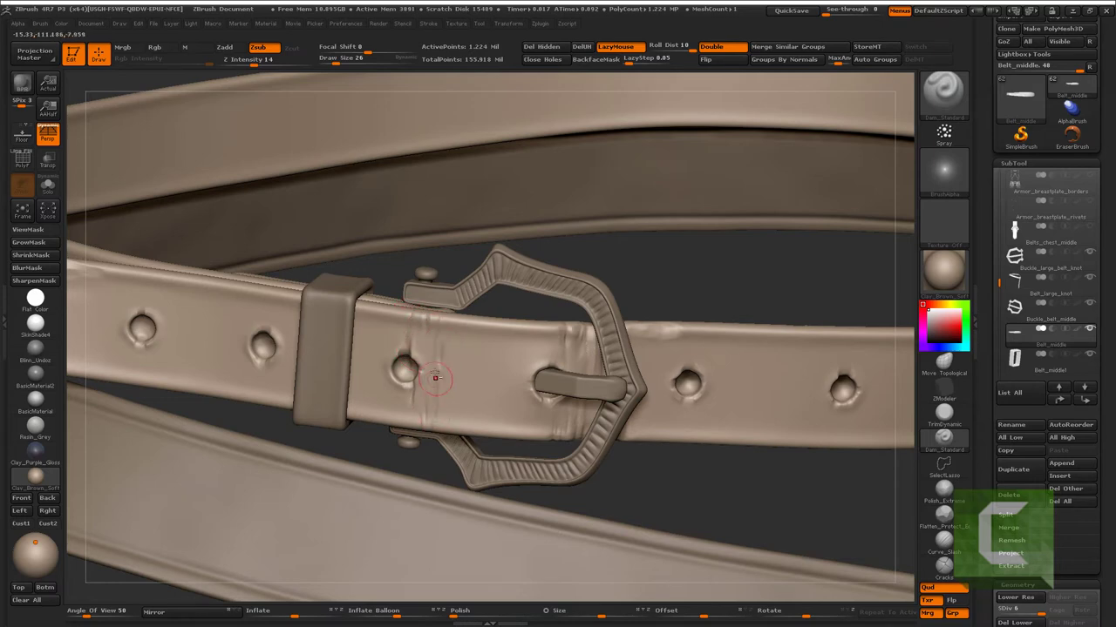
{"action": "left_click_drag", "start_coordinate": [445, 411], "coordinate": [443, 355]}
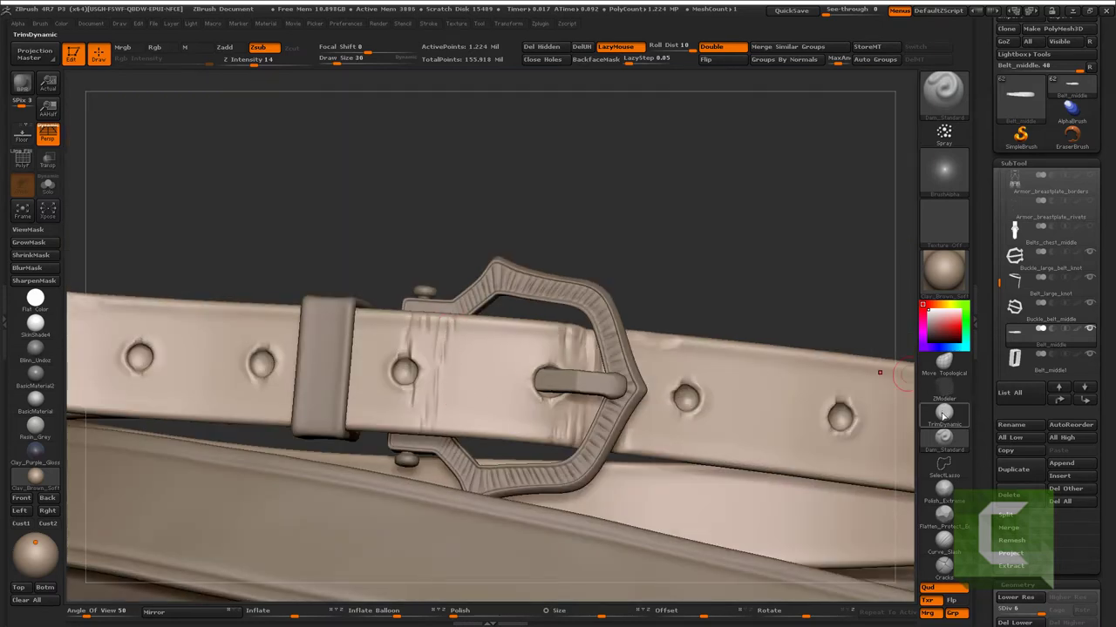
- Load TrimDynamic, orbit around the belts, and select the Belt_large_knot subtool
{"action": "key", "text": "b"}
{"action": "key", "text": "t"}
{"action": "key", "text": "d"}
{"action": "mouse_move", "coordinate": [481, 334]}
{"action": "left_mouse_down"}
{"action": "mouse_move", "coordinate": [414, 493]}
{"action": "mouse_move", "coordinate": [500, 432]}
{"action": "mouse_move", "coordinate": [445, 471]}
{"action": "mouse_move", "coordinate": [462, 468]}
{"action": "mouse_move", "coordinate": [458, 371]}
{"action": "mouse_move", "coordinate": [489, 330]}
{"action": "mouse_move", "coordinate": [392, 335]}
{"action": "mouse_move", "coordinate": [483, 340]}
{"action": "mouse_move", "coordinate": [456, 346]}
{"action": "left_mouse_up"}
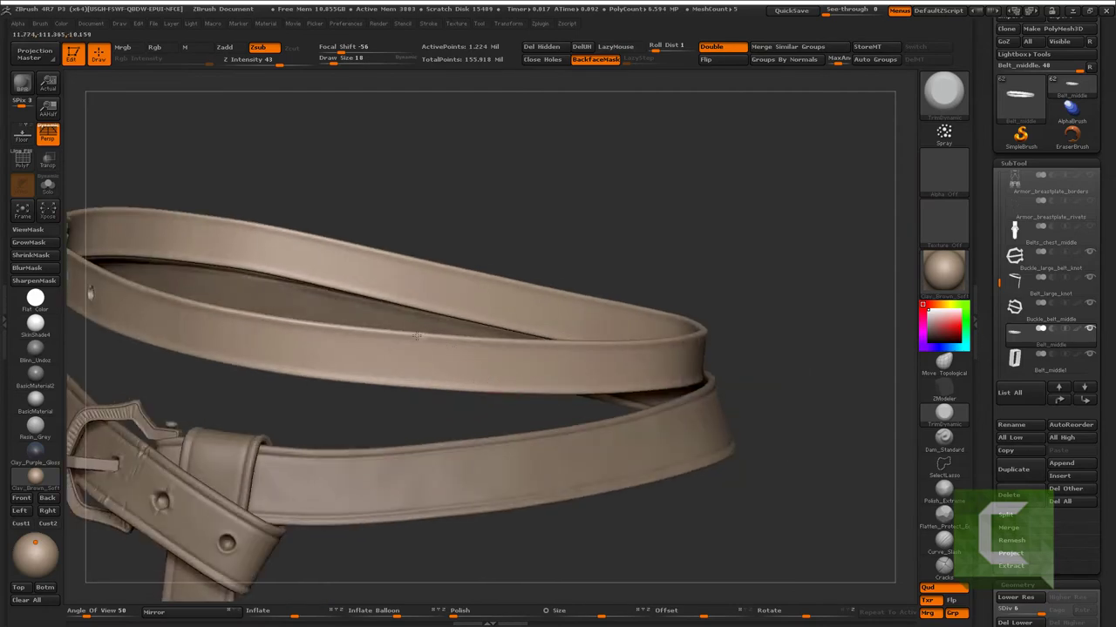
{"action": "left_click_drag", "start_coordinate": [367, 371], "coordinate": [413, 397]}
{"action": "mouse_move", "coordinate": [417, 355]}
{"action": "left_mouse_down"}
{"action": "mouse_move", "coordinate": [457, 390]}
{"action": "mouse_move", "coordinate": [369, 410]}
{"action": "mouse_move", "coordinate": [457, 384]}
{"action": "left_mouse_up"}
{"action": "left_click", "coordinate": [369, 410], "text": "alt"}
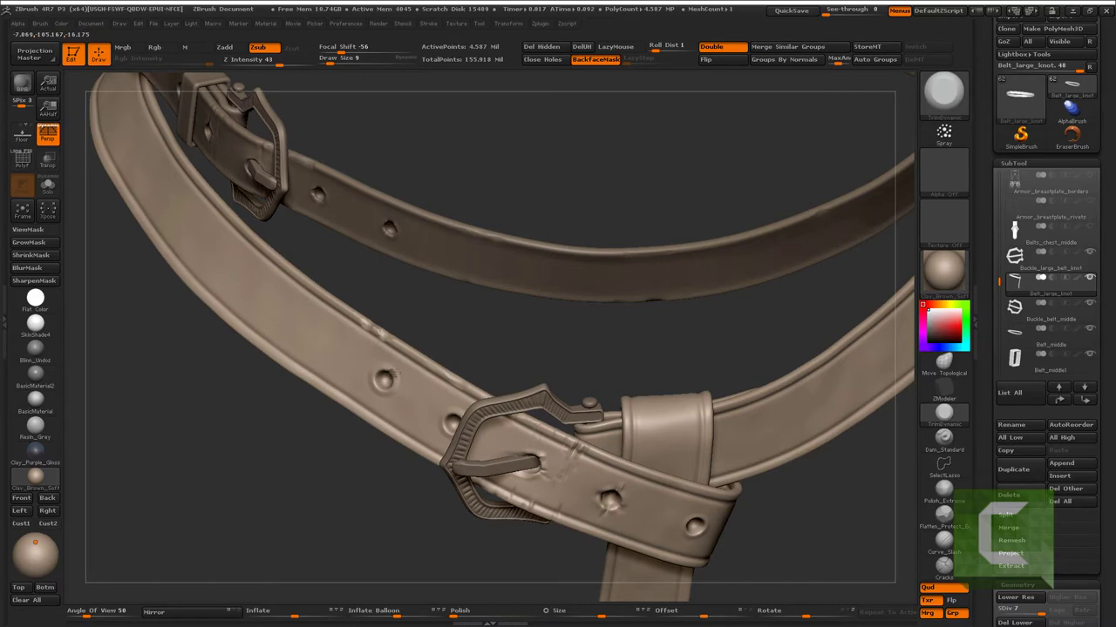
{"action": "left_click_drag", "start_coordinate": [394, 373], "coordinate": [387, 367]}
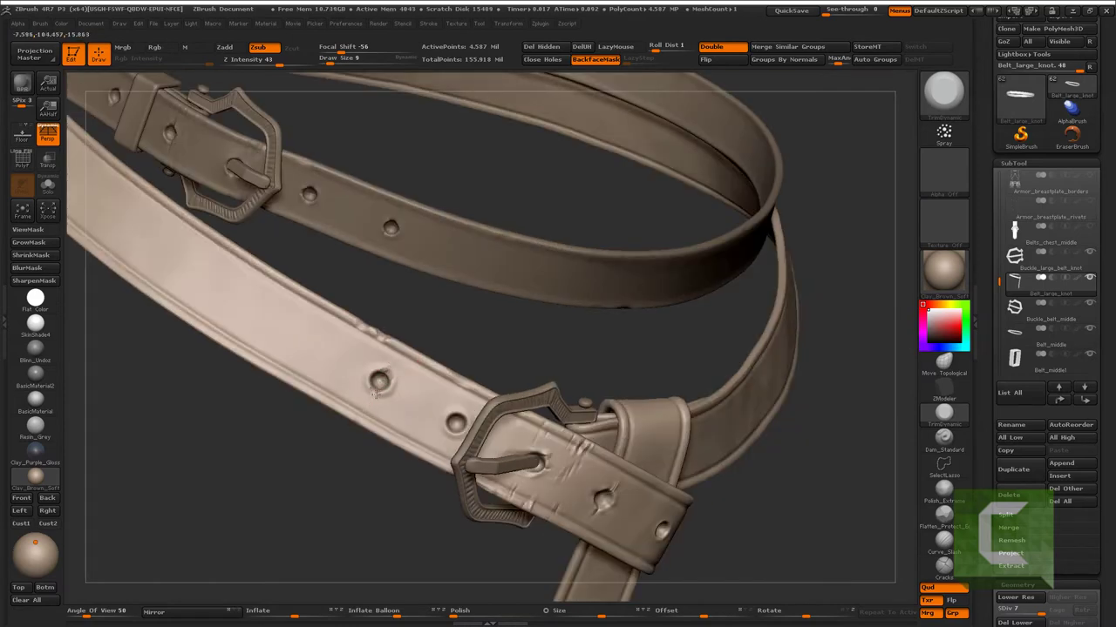
{"action": "mouse_move", "coordinate": [507, 388]}
{"action": "left_mouse_down"}
{"action": "mouse_move", "coordinate": [519, 276]}
{"action": "mouse_move", "coordinate": [484, 396]}
{"action": "mouse_move", "coordinate": [470, 370]}
{"action": "mouse_move", "coordinate": [490, 370]}
{"action": "left_mouse_up"}
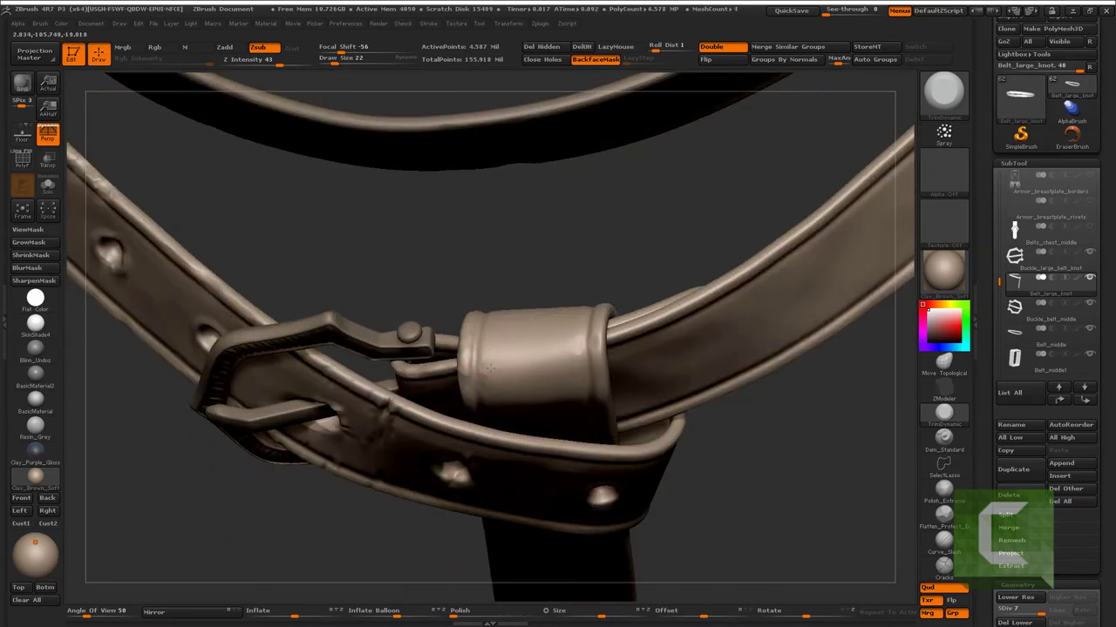
{"action": "left_click_drag", "start_coordinate": [597, 350], "coordinate": [603, 343]}
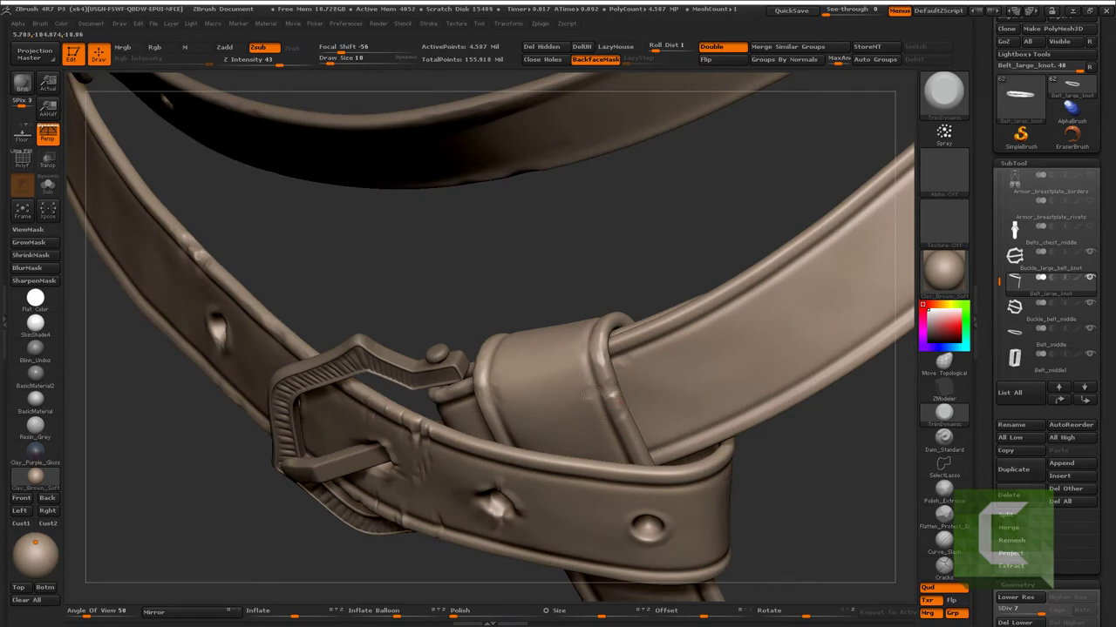
{"action": "mouse_move", "coordinate": [581, 393]}
{"action": "left_mouse_down"}
{"action": "mouse_move", "coordinate": [523, 419]}
{"action": "mouse_move", "coordinate": [483, 395]}
{"action": "mouse_move", "coordinate": [488, 349]}
{"action": "mouse_move", "coordinate": [471, 366]}
{"action": "left_mouse_up"}
{"action": "key", "text": "space"}
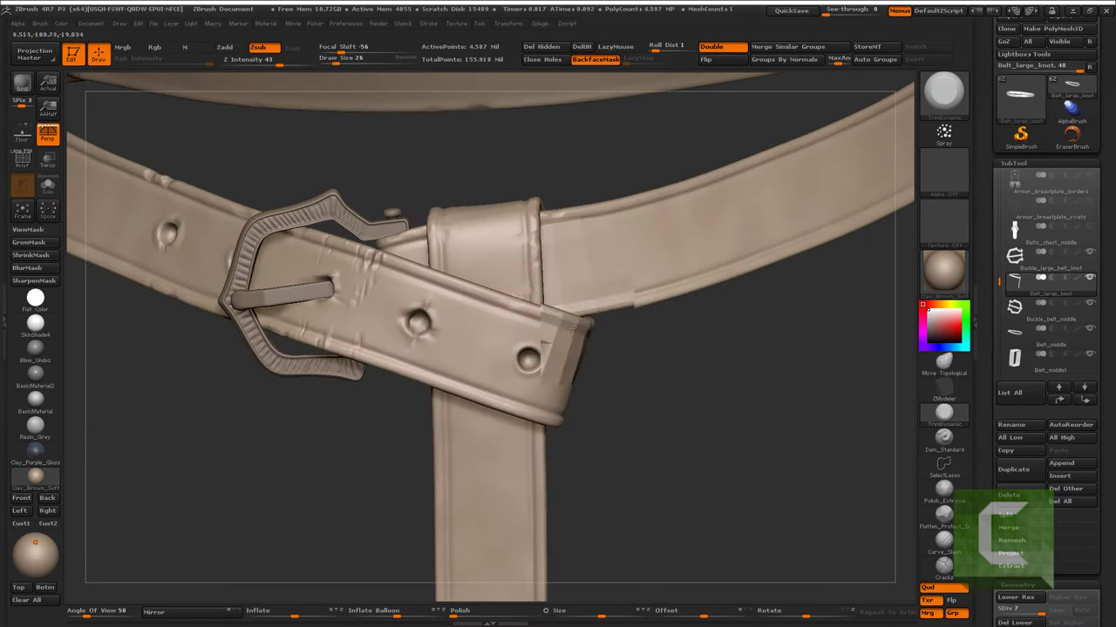
{"action": "left_click_drag", "start_coordinate": [620, 307], "coordinate": [548, 267], "text": "alt"}
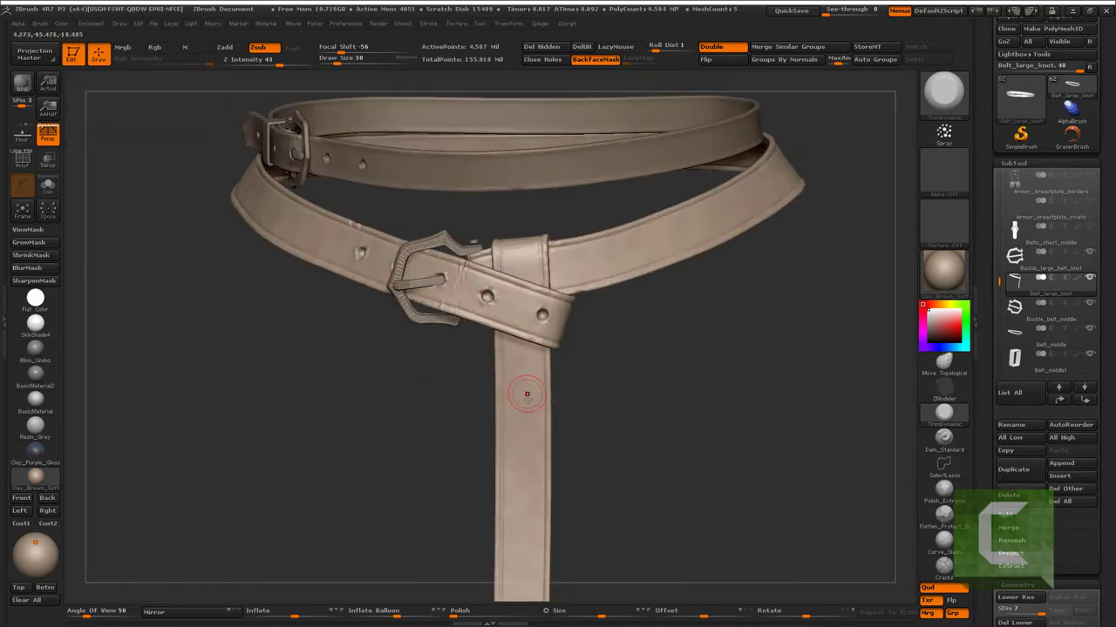
{"action": "left_click_drag", "start_coordinate": [612, 394], "coordinate": [614, 274]}
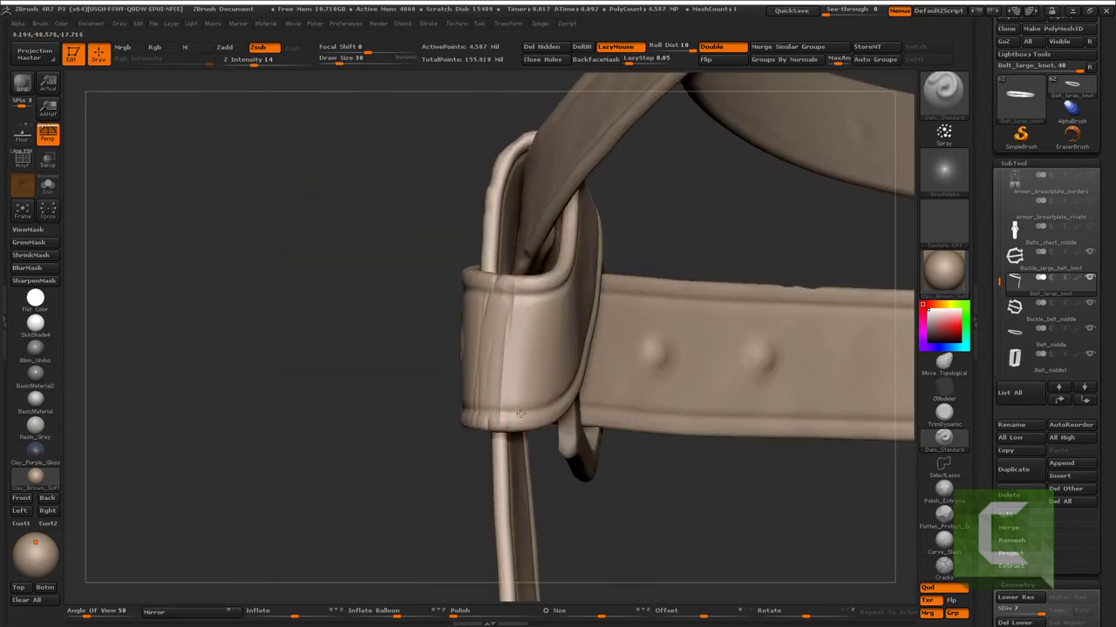
{"action": "left_click_drag", "start_coordinate": [511, 311], "coordinate": [468, 292]}
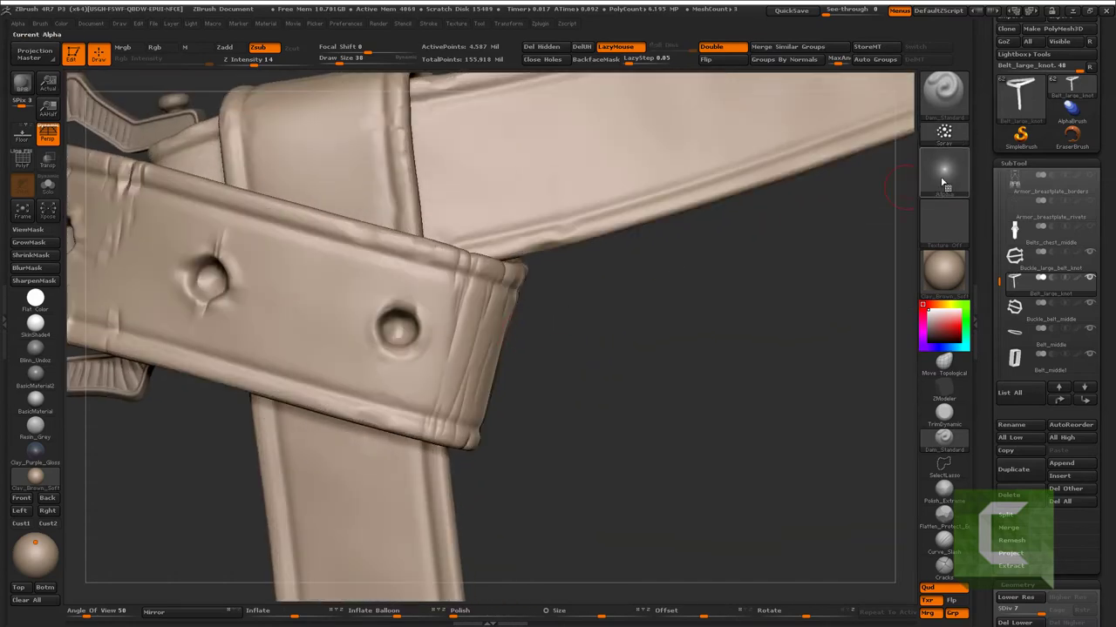
- Scratch two creases into the keeper loop using FreeHand stroke and a spray-dot alpha
{"action": "left_click", "coordinate": [944, 131]}
{"action": "left_click", "coordinate": [671, 156]}
{"action": "left_click", "coordinate": [944, 170]}
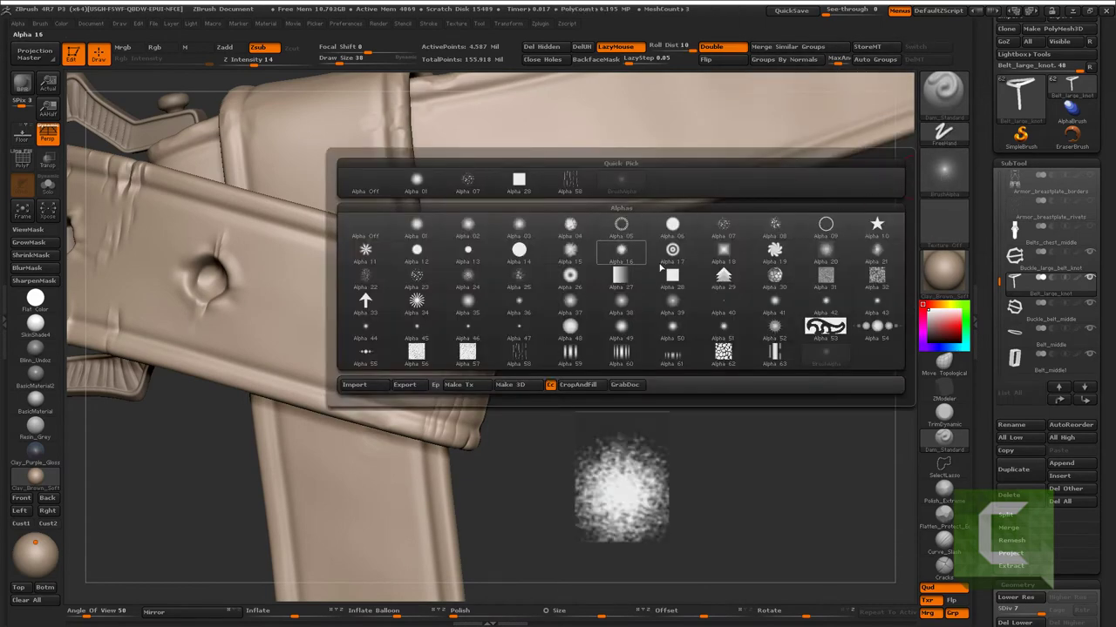
{"action": "left_click", "coordinate": [723, 227]}
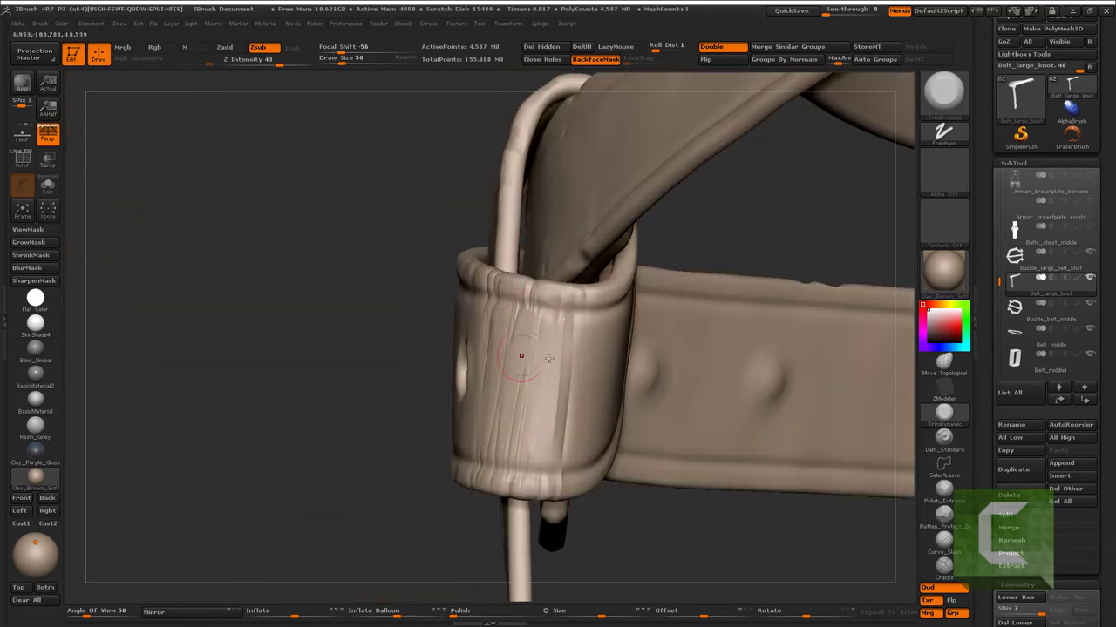
{"action": "left_click_drag", "start_coordinate": [553, 456], "coordinate": [567, 370]}
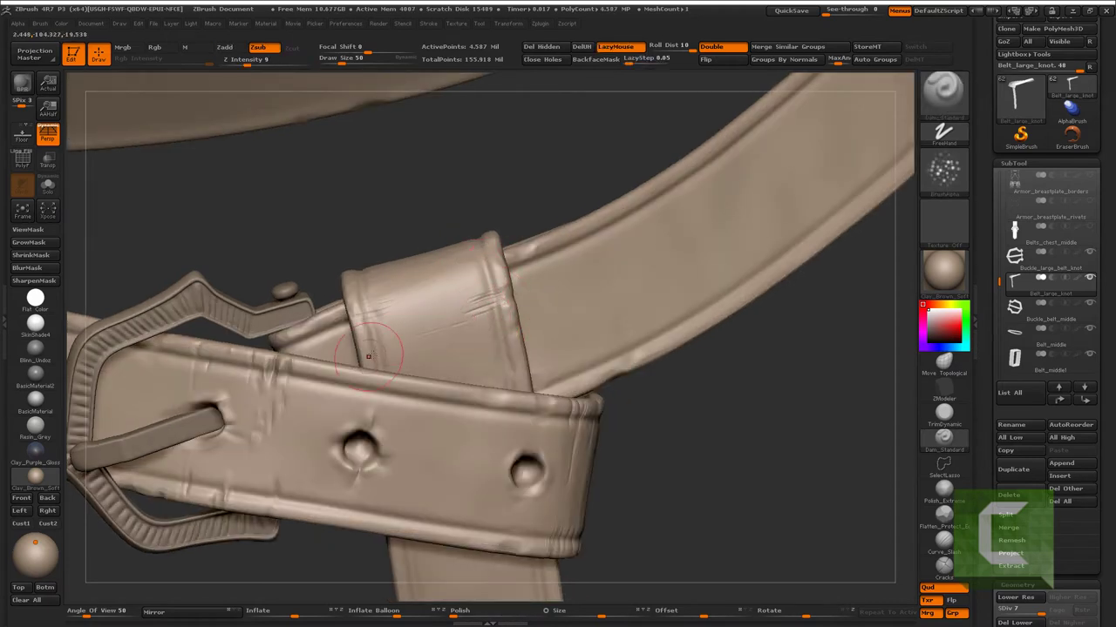
{"action": "left_click_drag", "start_coordinate": [423, 334], "coordinate": [475, 316]}
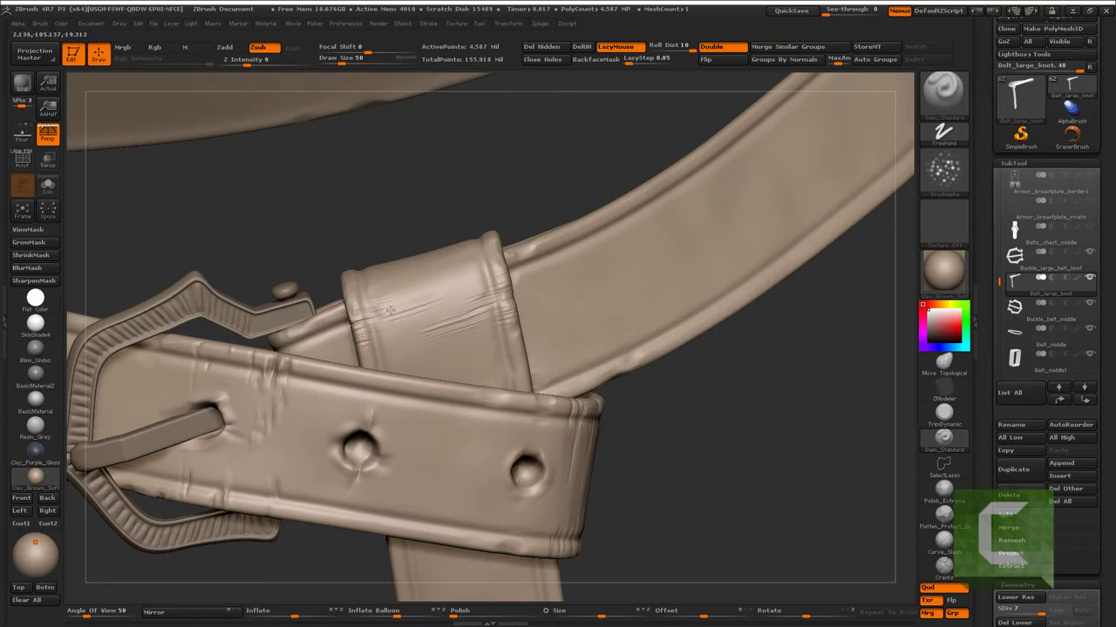
- Add rough scratches to the keeper loop with a scattered-dots alpha, then try TrimDynamic
{"action": "left_click", "coordinate": [941, 170]}
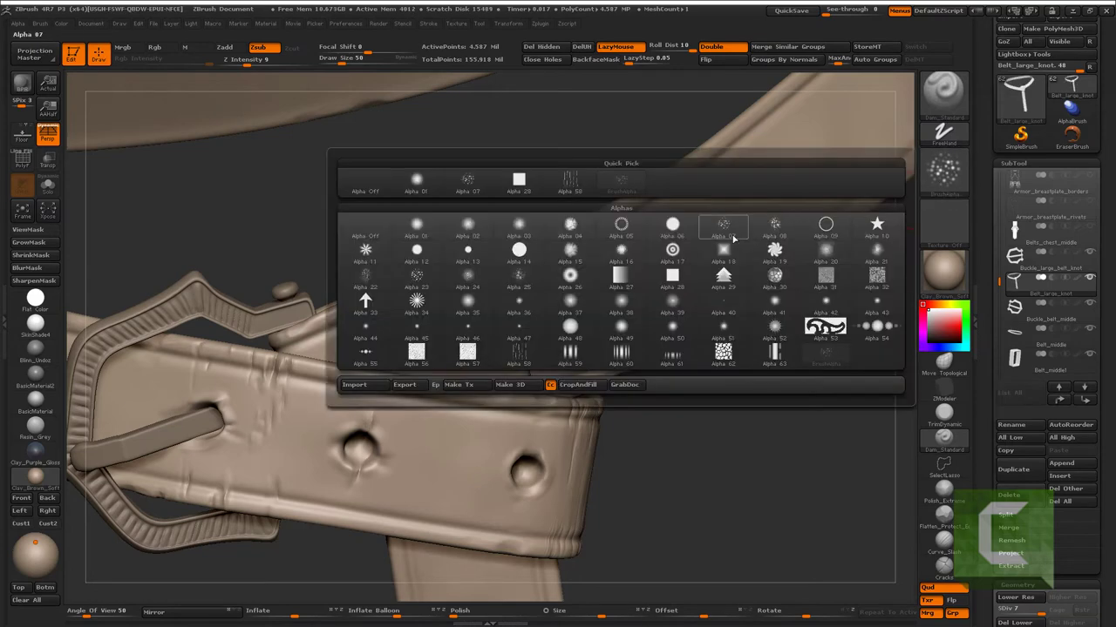
{"action": "left_click", "coordinate": [938, 171]}
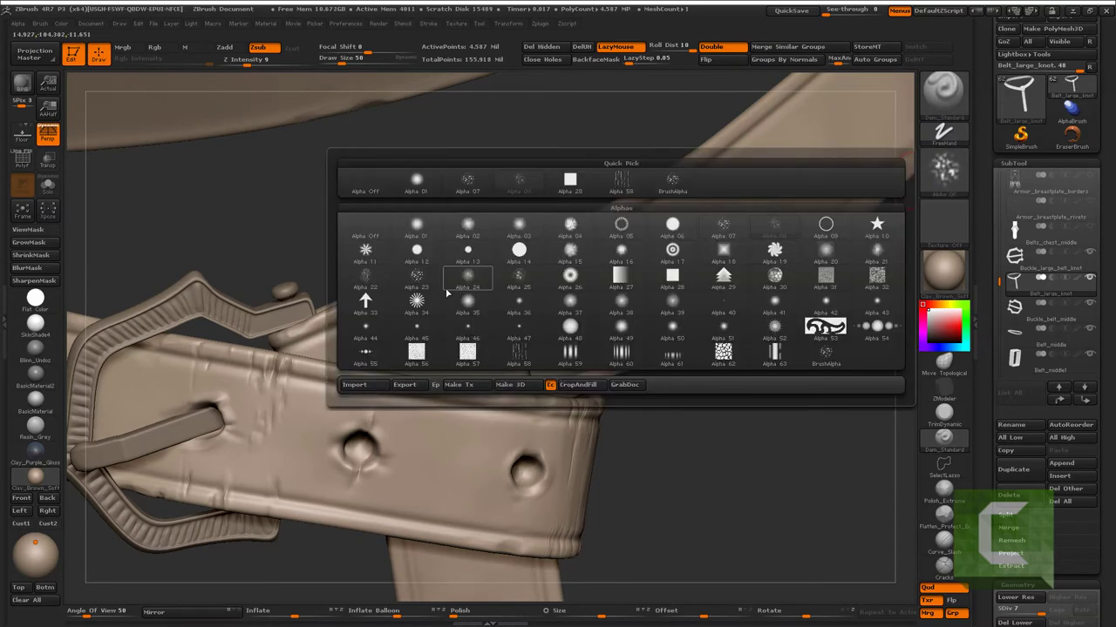
{"action": "left_click", "coordinate": [416, 275]}
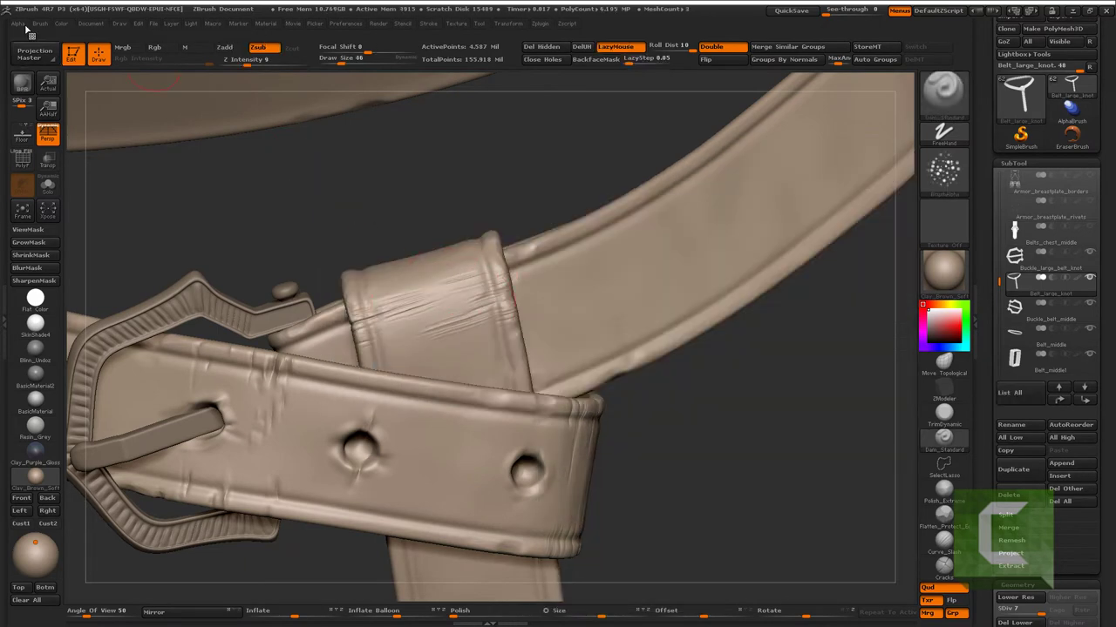
{"action": "key", "text": "space"}
{"action": "left_click_drag", "start_coordinate": [54, 309], "coordinate": [45, 309]}
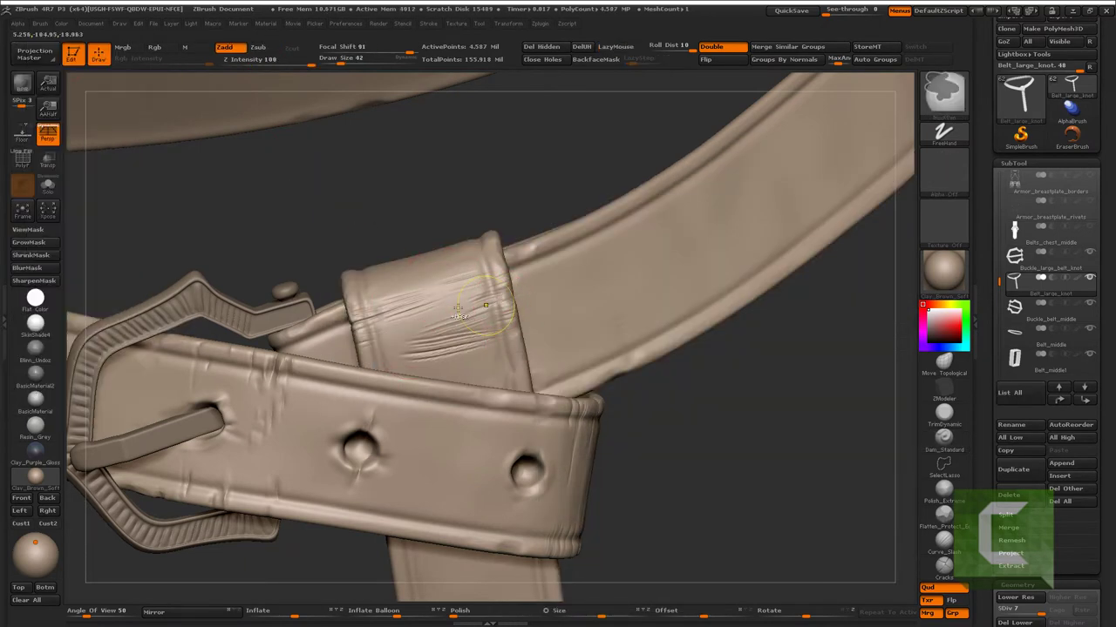
{"action": "left_click_drag", "start_coordinate": [662, 453], "coordinate": [715, 383]}
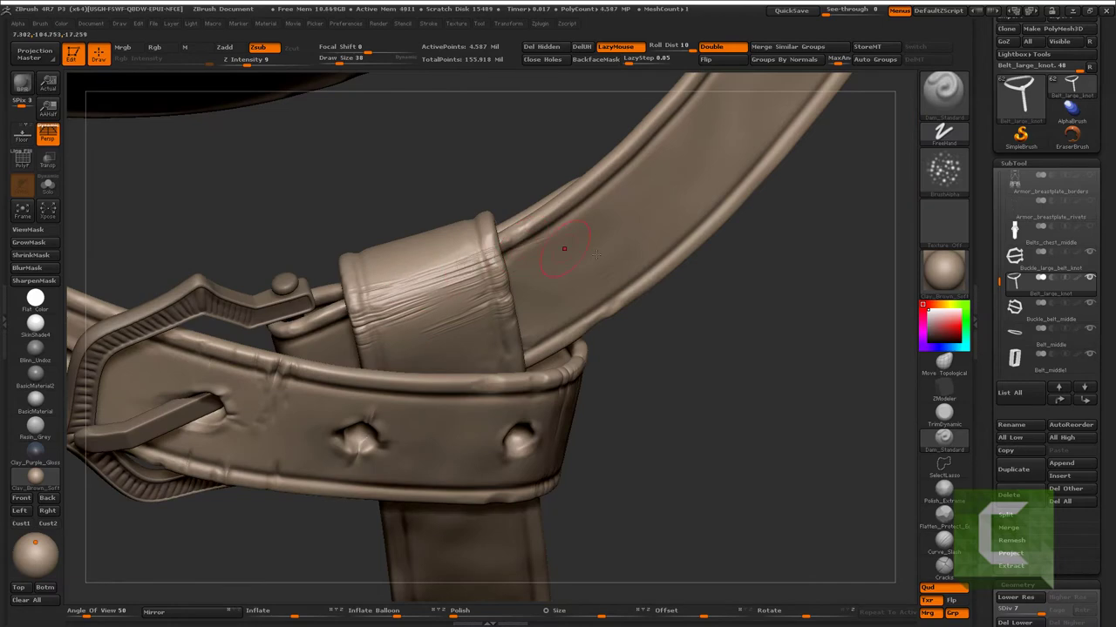
{"action": "left_click", "coordinate": [944, 411]}
{"action": "left_click_drag", "start_coordinate": [662, 488], "coordinate": [430, 283]}
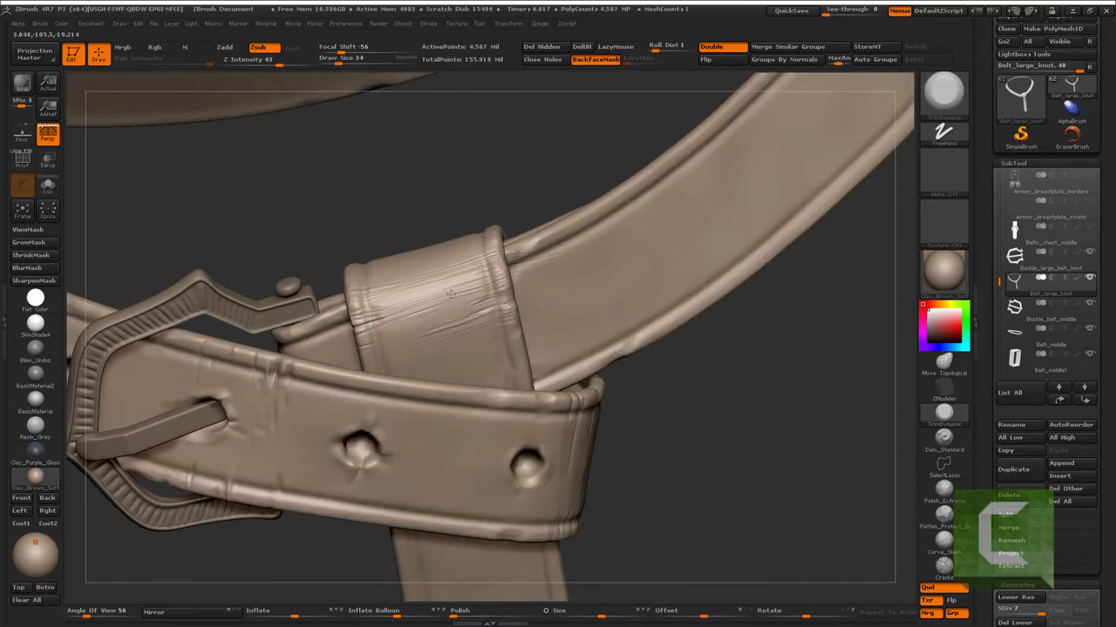
{"action": "mouse_move", "coordinate": [462, 297]}
{"action": "left_mouse_down"}
{"action": "mouse_move", "coordinate": [430, 300]}
{"action": "mouse_move", "coordinate": [610, 366]}
{"action": "left_mouse_up"}
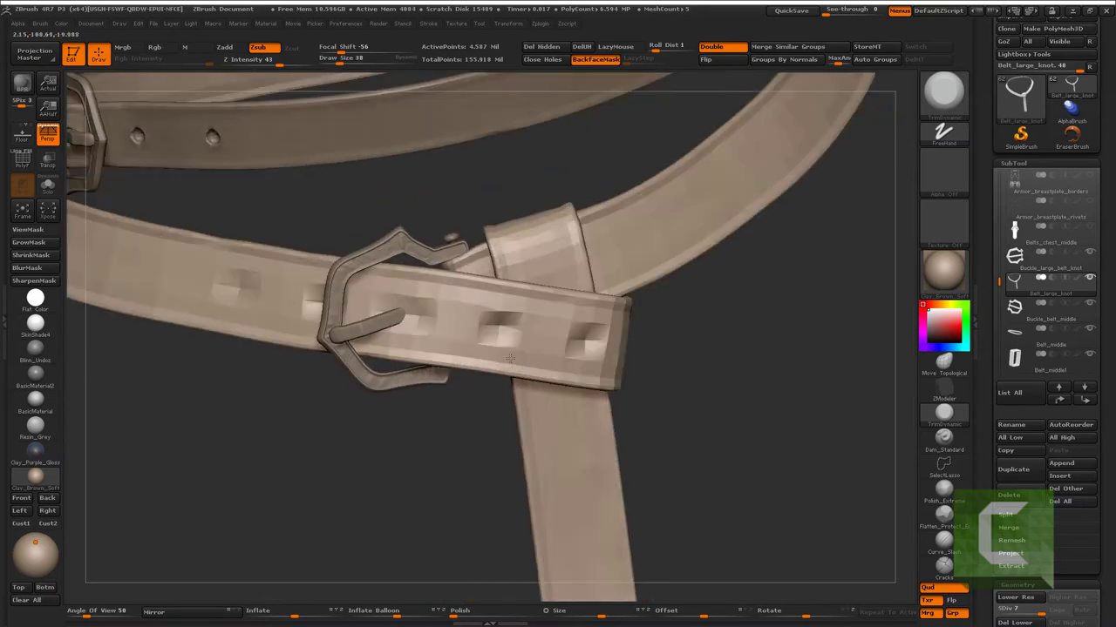
- Switch back to Dam_Standard and streak the knot strap's tip
{"action": "left_click", "coordinate": [944, 436]}
{"action": "mouse_move", "coordinate": [611, 488]}
{"action": "left_mouse_down"}
{"action": "mouse_move", "coordinate": [332, 383]}
{"action": "mouse_move", "coordinate": [336, 373]}
{"action": "left_mouse_up"}
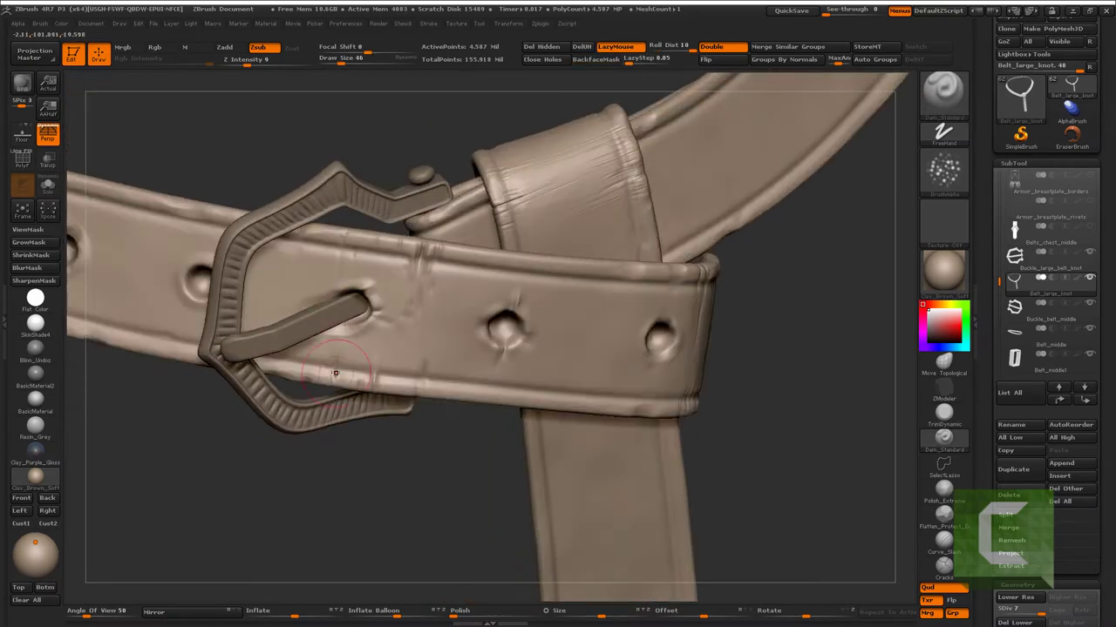
{"action": "mouse_move", "coordinate": [394, 331]}
{"action": "left_mouse_down"}
{"action": "mouse_move", "coordinate": [448, 311]}
{"action": "mouse_move", "coordinate": [399, 261]}
{"action": "left_mouse_up"}
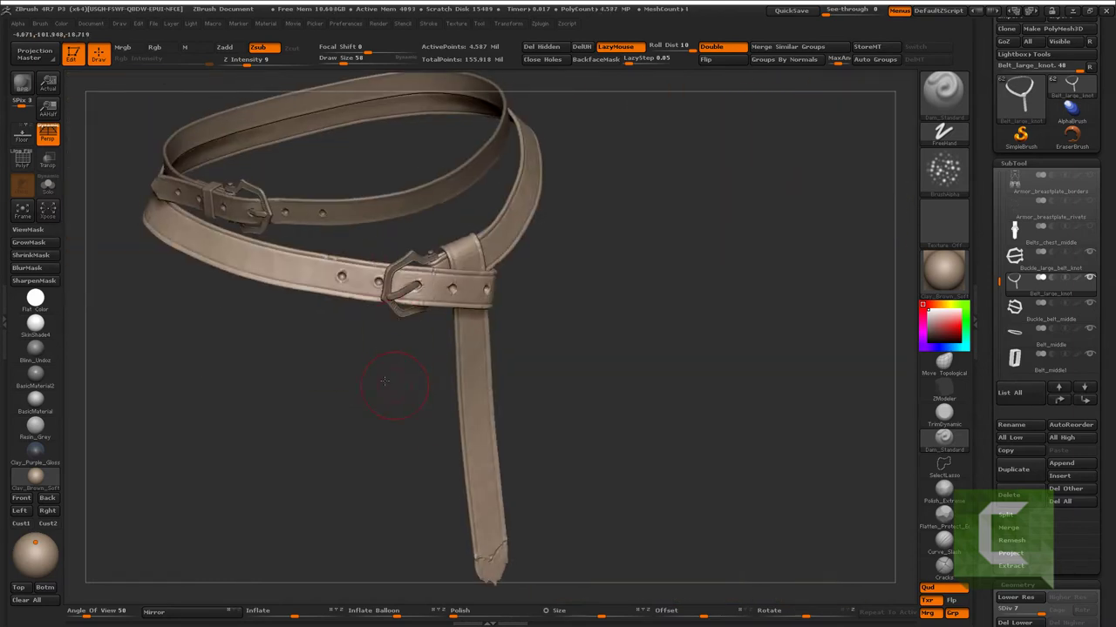
{"action": "left_click_drag", "start_coordinate": [386, 355], "coordinate": [553, 457]}
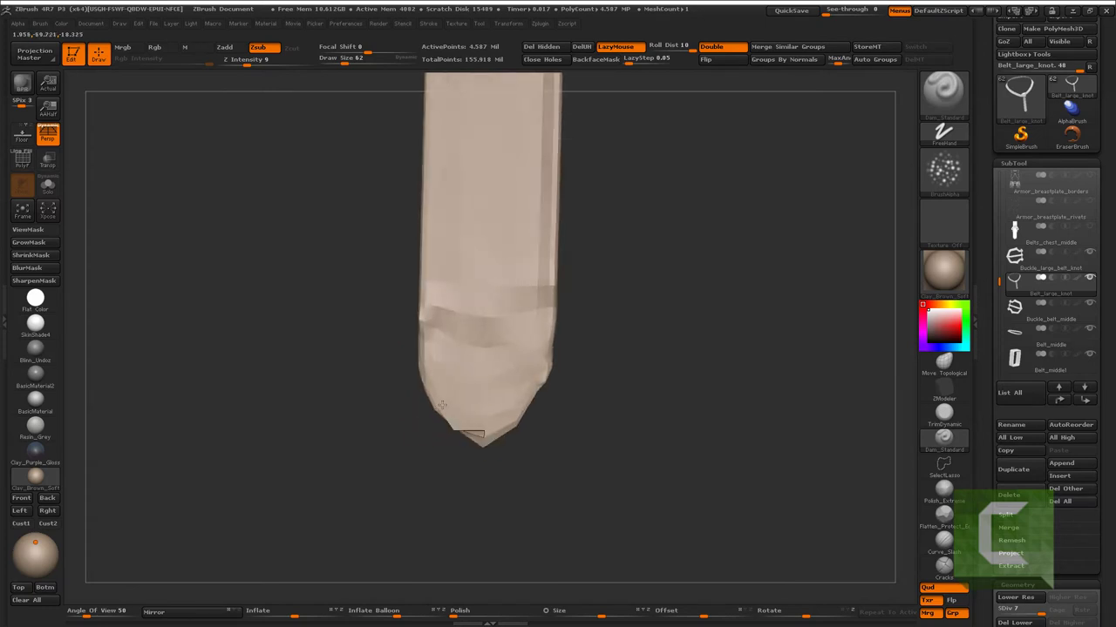
{"action": "mouse_move", "coordinate": [445, 397]}
{"action": "left_mouse_down"}
{"action": "mouse_move", "coordinate": [488, 416]}
{"action": "mouse_move", "coordinate": [533, 372]}
{"action": "mouse_move", "coordinate": [531, 282]}
{"action": "mouse_move", "coordinate": [461, 374]}
{"action": "mouse_move", "coordinate": [441, 319]}
{"action": "mouse_move", "coordinate": [474, 402]}
{"action": "left_mouse_up"}
{"action": "left_click_drag", "start_coordinate": [415, 450], "coordinate": [463, 338]}
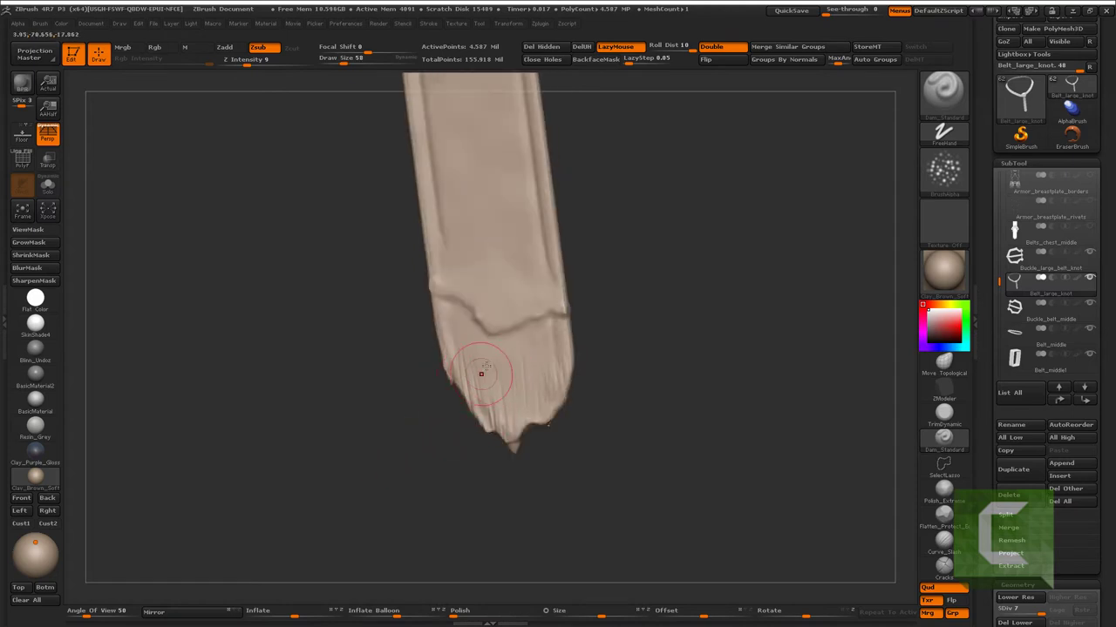
{"action": "left_click_drag", "start_coordinate": [247, 59], "coordinate": [236, 60]}
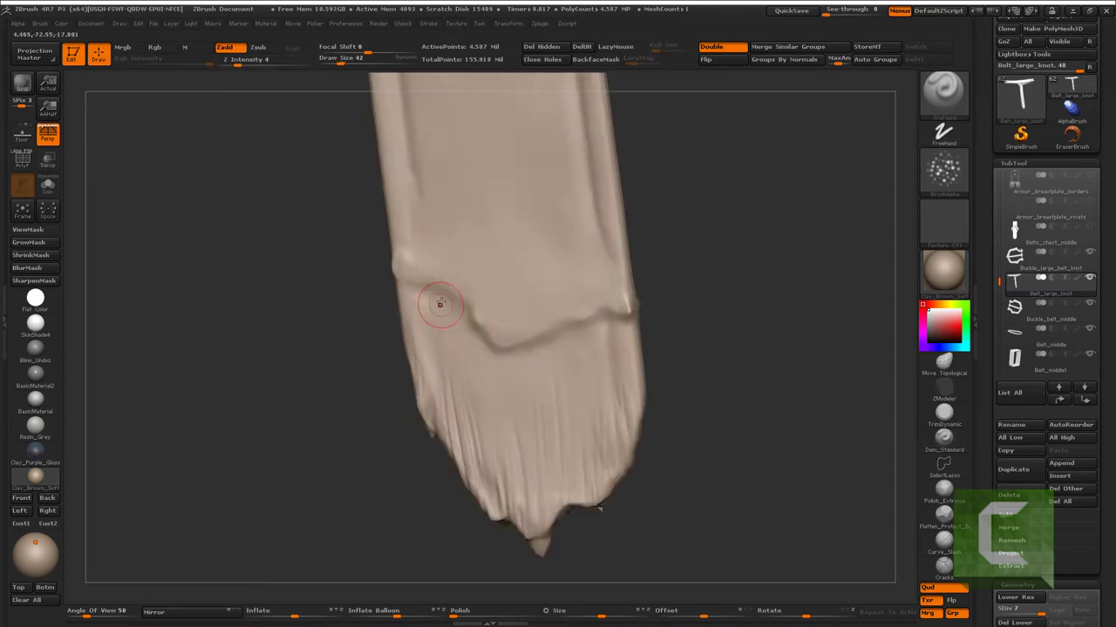
- Sculpt a raised, jagged tear line across the strap end using Alpha 48
{"action": "left_click", "coordinate": [943, 170]}
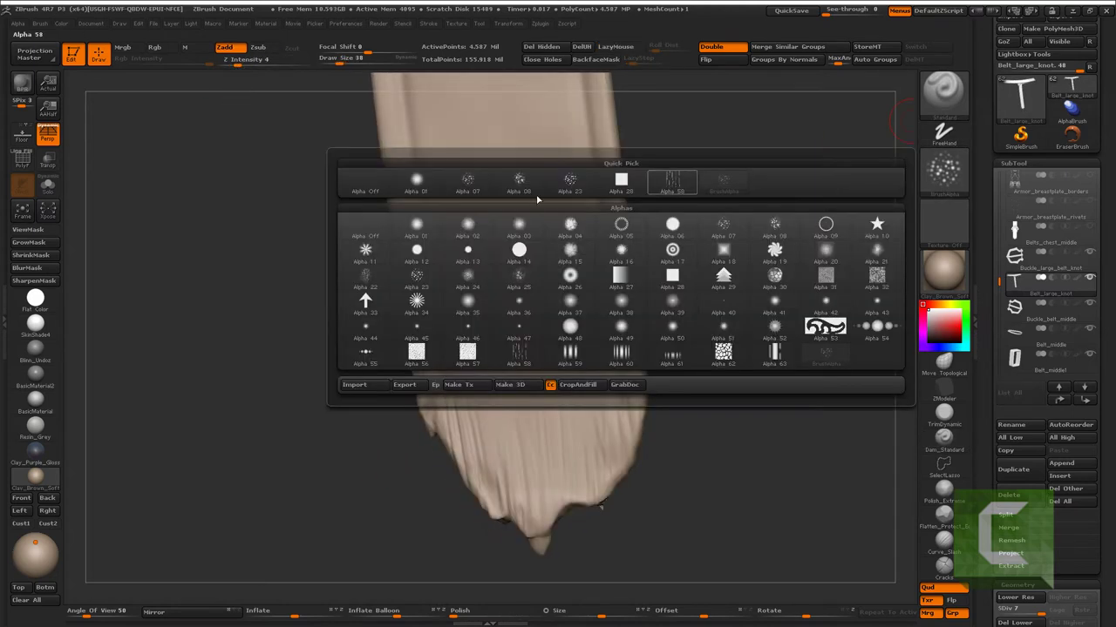
{"action": "left_click", "coordinate": [586, 332]}
{"action": "left_click", "coordinate": [943, 170]}
{"action": "left_click_drag", "start_coordinate": [784, 331], "coordinate": [728, 106]}
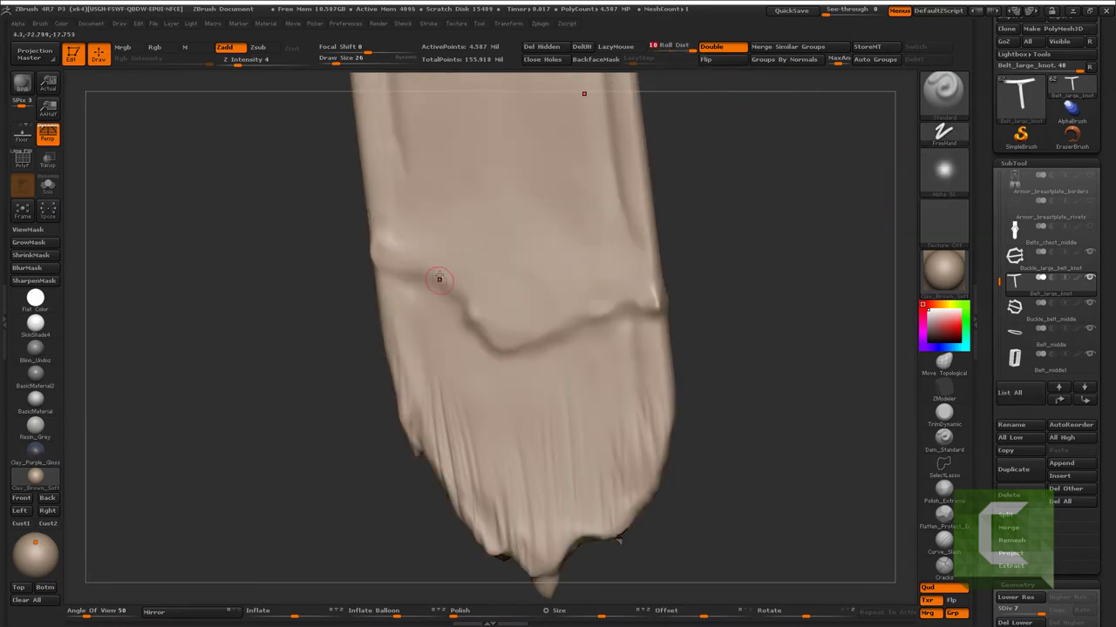
{"action": "left_click_drag", "start_coordinate": [374, 253], "coordinate": [386, 263]}
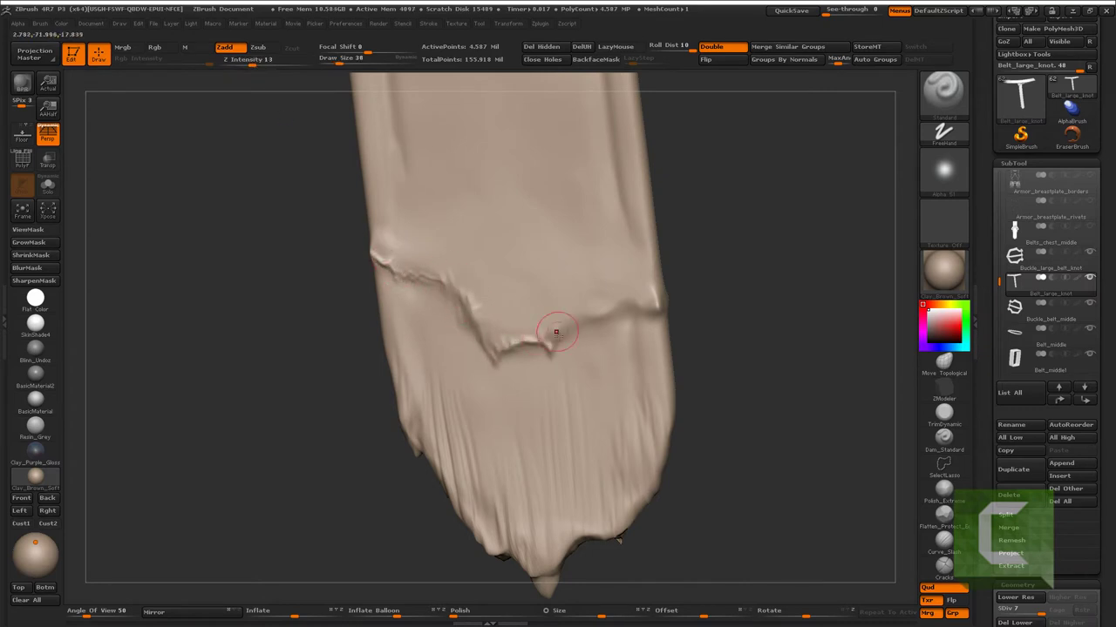
{"action": "left_click_drag", "start_coordinate": [611, 288], "coordinate": [613, 284]}
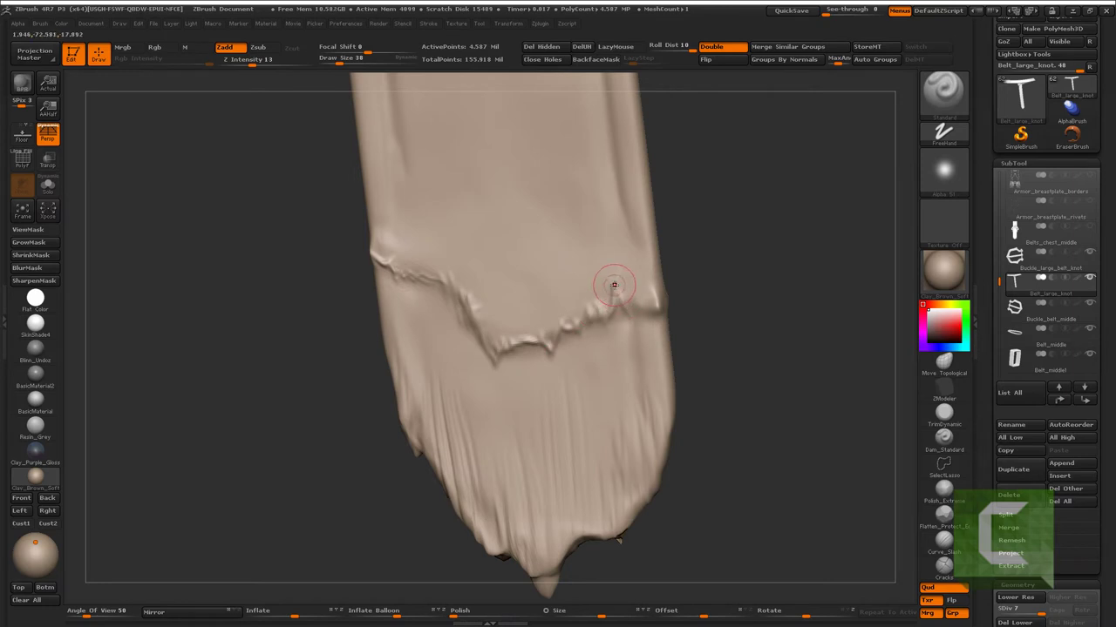
{"action": "key", "text": "2"}
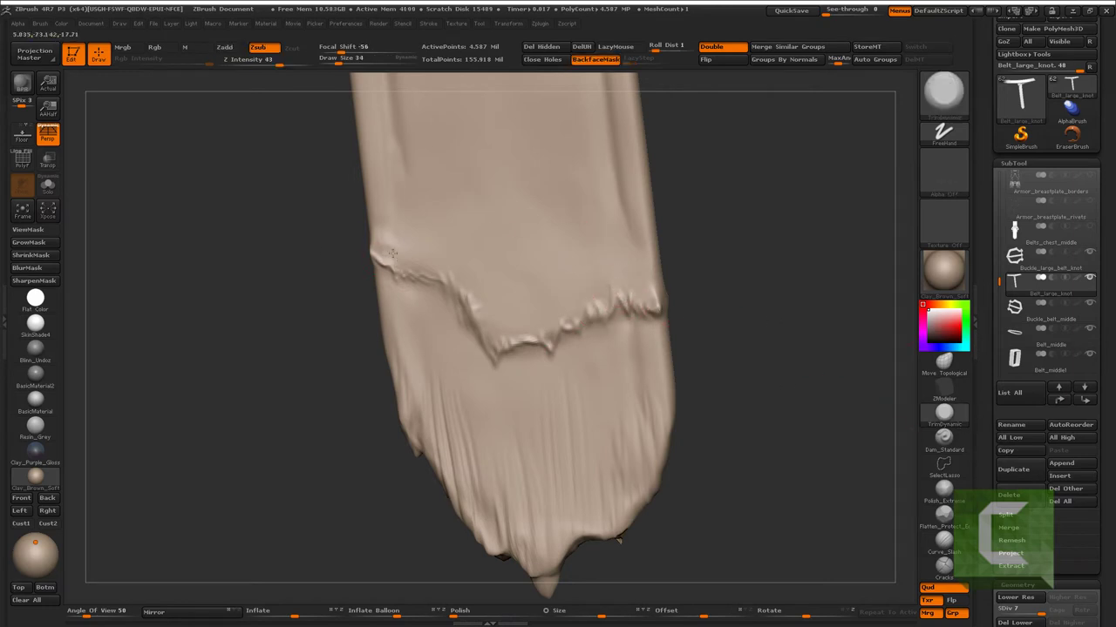
{"action": "right_click_drag", "start_coordinate": [418, 250], "coordinate": [563, 293], "text": "ctrl"}
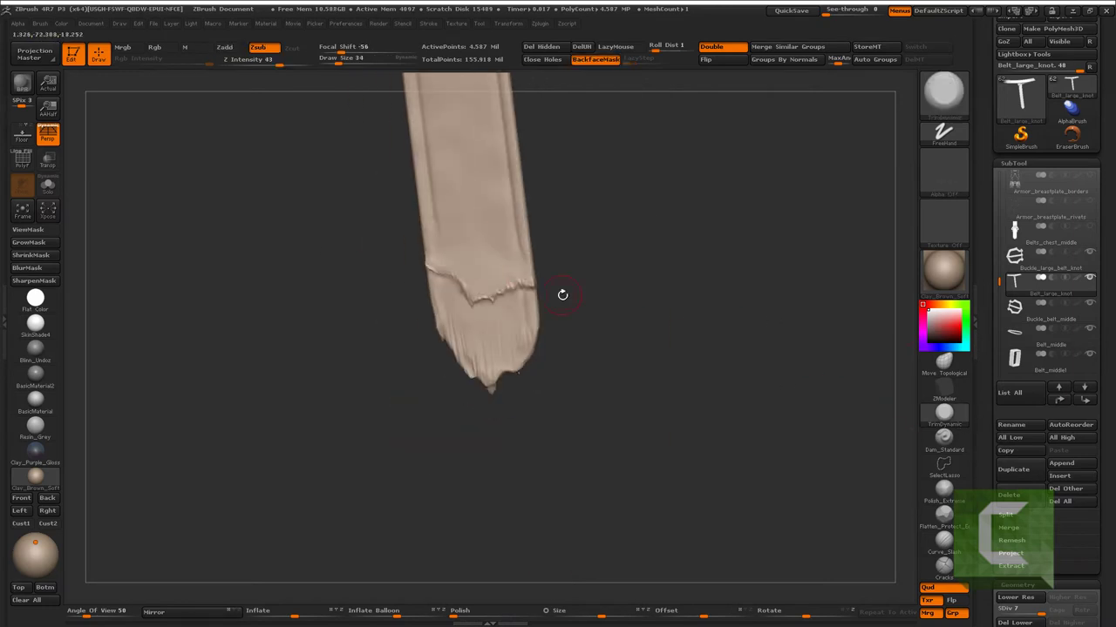
{"action": "mouse_move", "coordinate": [460, 286]}
{"action": "right_mouse_down", "text": "ctrl"}
{"action": "mouse_move", "coordinate": [465, 308]}
{"action": "mouse_move", "coordinate": [617, 322]}
{"action": "mouse_move", "coordinate": [461, 311]}
{"action": "mouse_move", "coordinate": [510, 306]}
{"action": "mouse_move", "coordinate": [534, 329]}
{"action": "mouse_move", "coordinate": [611, 262]}
{"action": "mouse_move", "coordinate": [623, 193]}
{"action": "right_mouse_up", "text": "ctrl"}
{"action": "key", "text": "1"}
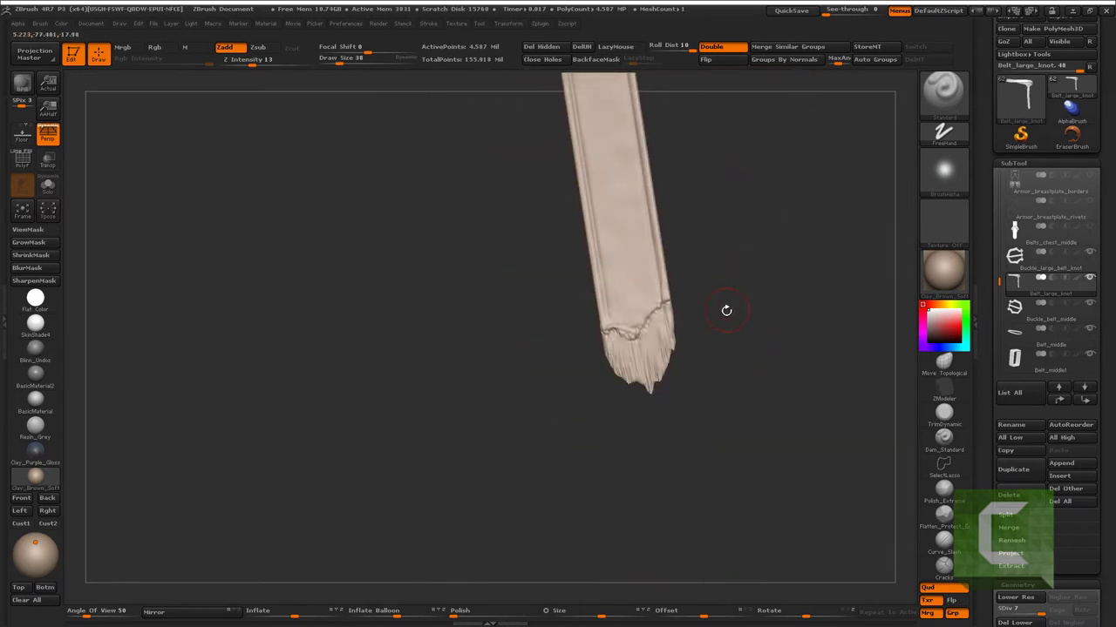
{"action": "mouse_move", "coordinate": [687, 325]}
{"action": "right_mouse_down", "text": "ctrl"}
{"action": "mouse_move", "coordinate": [672, 299]}
{"action": "mouse_move", "coordinate": [610, 262]}
{"action": "mouse_move", "coordinate": [366, 324]}
{"action": "mouse_move", "coordinate": [392, 366]}
{"action": "mouse_move", "coordinate": [448, 332]}
{"action": "mouse_move", "coordinate": [486, 391]}
{"action": "right_mouse_up", "text": "ctrl"}
- Select Belt_middle, load Dam_Standard, and lasso-isolate its strap tip
{"action": "left_click", "coordinate": [448, 331], "text": "alt"}
{"action": "key", "text": "b"}
{"action": "key", "text": "d"}
{"action": "key", "text": "s"}
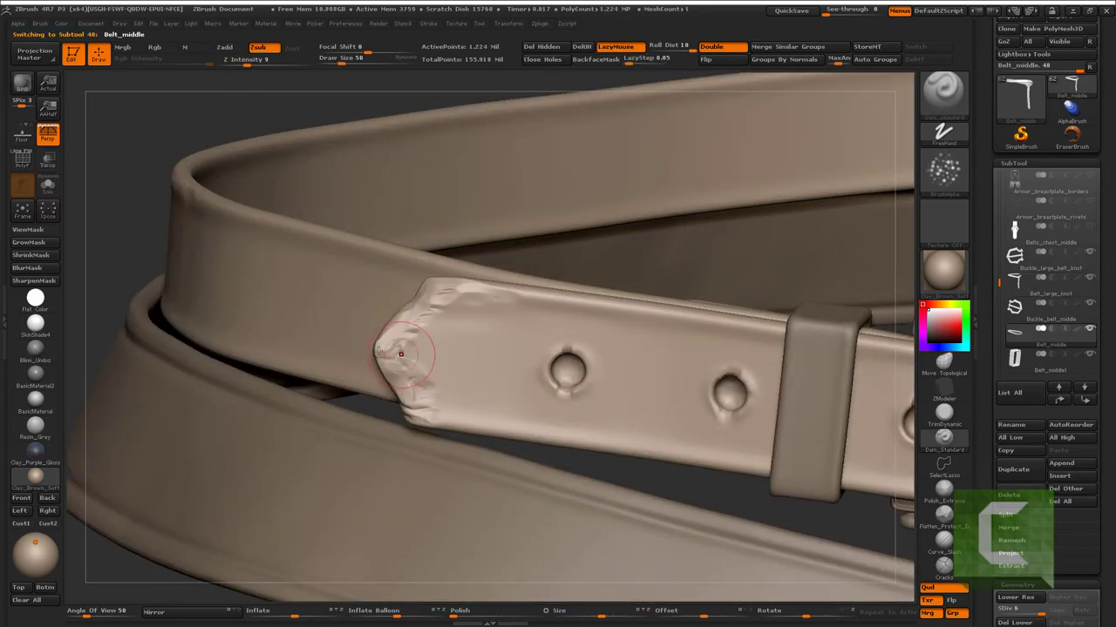
{"action": "mouse_move", "coordinate": [417, 335]}
{"action": "right_mouse_down", "text": "ctrl"}
{"action": "mouse_move", "coordinate": [463, 354]}
{"action": "mouse_move", "coordinate": [426, 368]}
{"action": "mouse_move", "coordinate": [461, 288]}
{"action": "mouse_move", "coordinate": [540, 315]}
{"action": "right_mouse_up", "text": "ctrl"}
{"action": "mouse_move", "coordinate": [540, 316]}
{"action": "left_mouse_down", "text": "ctrl+shift"}
{"action": "mouse_move", "coordinate": [307, 353]}
{"action": "mouse_move", "coordinate": [697, 404]}
{"action": "left_mouse_up", "text": "ctrl+shift"}
{"action": "key", "text": "f"}
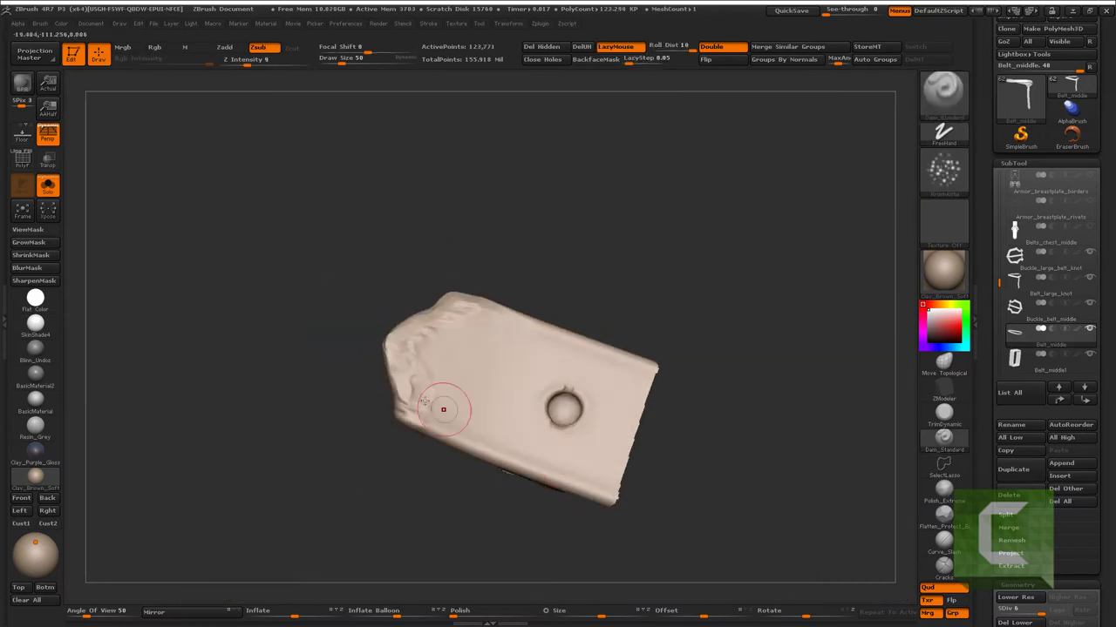
- Carve frayed streaks into the strap's end and along its top edge
{"action": "left_click_drag", "start_coordinate": [390, 399], "coordinate": [433, 365]}
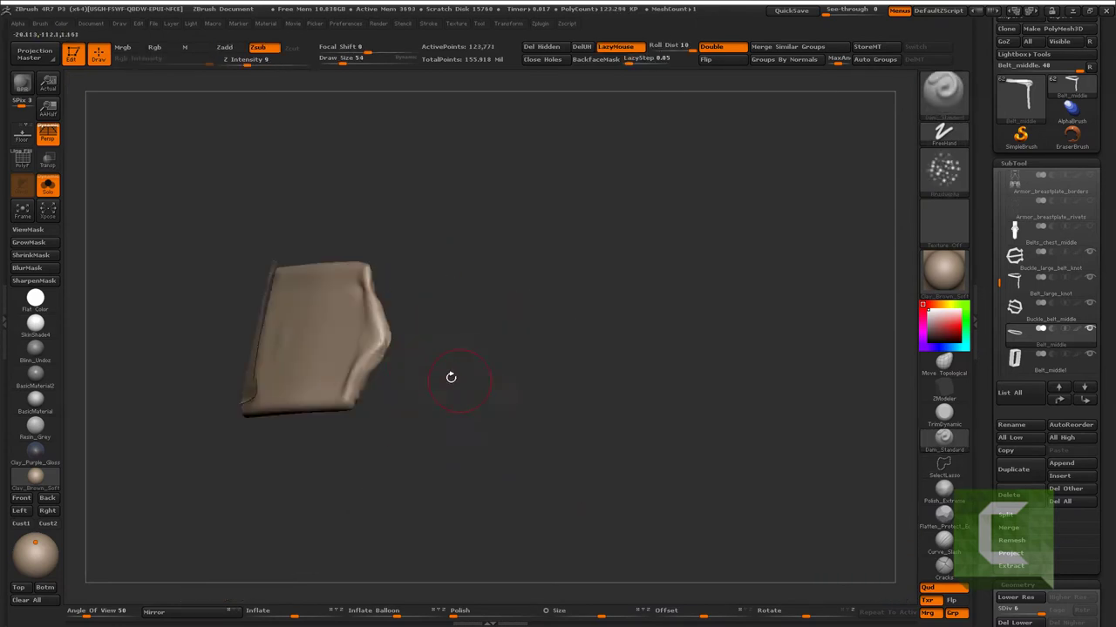
{"action": "right_click_drag", "start_coordinate": [433, 365], "coordinate": [436, 374], "text": "ctrl"}
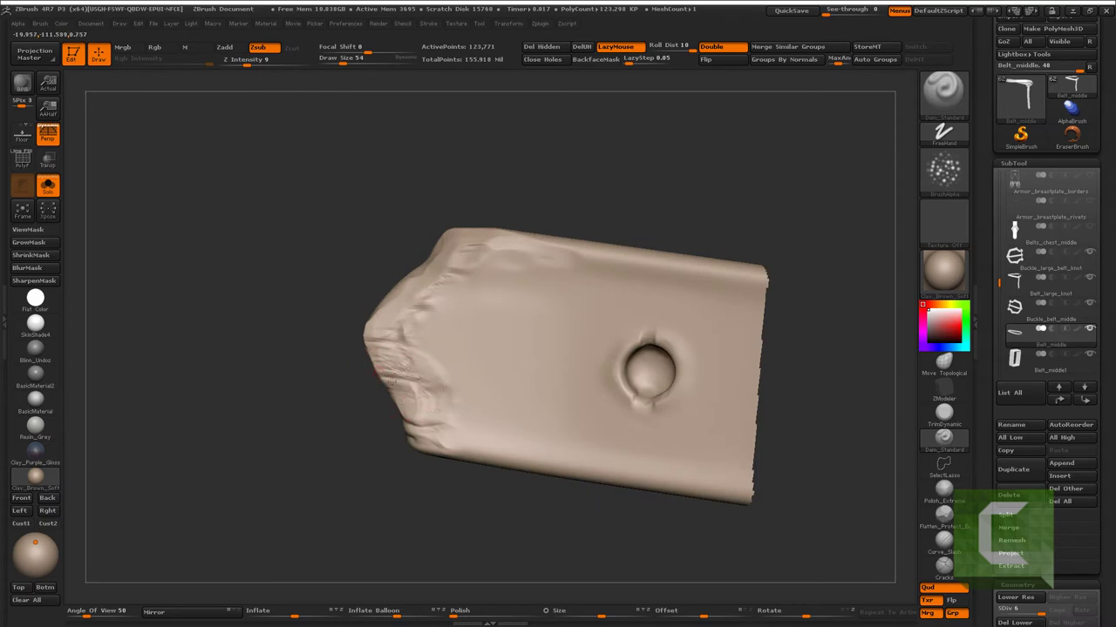
{"action": "left_click_drag", "start_coordinate": [410, 383], "coordinate": [448, 381]}
{"action": "mouse_move", "coordinate": [435, 299]}
{"action": "left_mouse_down"}
{"action": "mouse_move", "coordinate": [423, 311]}
{"action": "mouse_move", "coordinate": [427, 276]}
{"action": "mouse_move", "coordinate": [506, 252]}
{"action": "mouse_move", "coordinate": [590, 259]}
{"action": "left_mouse_up"}
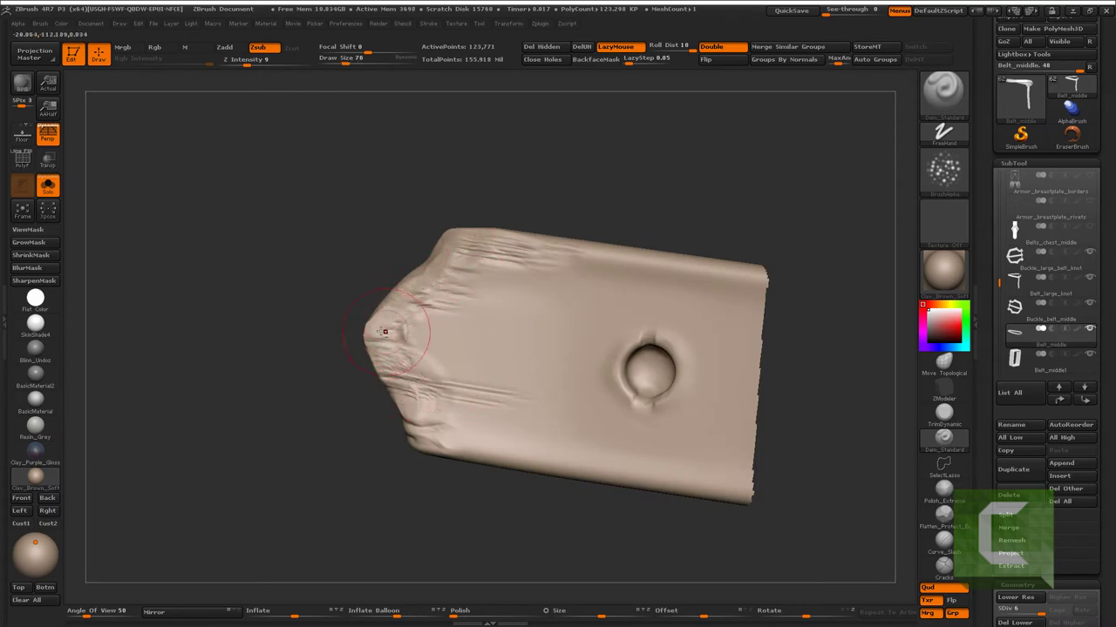
- Smooth wrinkles near the tip's upper edge, then unhide and frame the whole belt
{"action": "key", "text": "shift"}
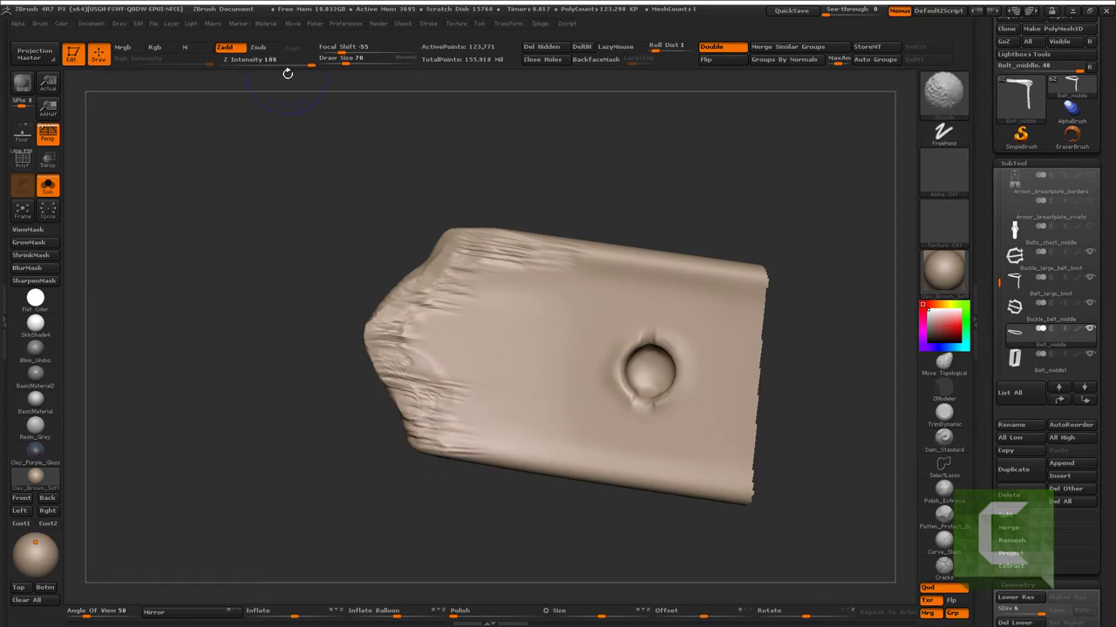
{"action": "mouse_move", "coordinate": [572, 288]}
{"action": "right_mouse_down", "text": "ctrl"}
{"action": "mouse_move", "coordinate": [441, 257]}
{"action": "mouse_move", "coordinate": [485, 316]}
{"action": "mouse_move", "coordinate": [448, 372]}
{"action": "right_mouse_up", "text": "ctrl"}
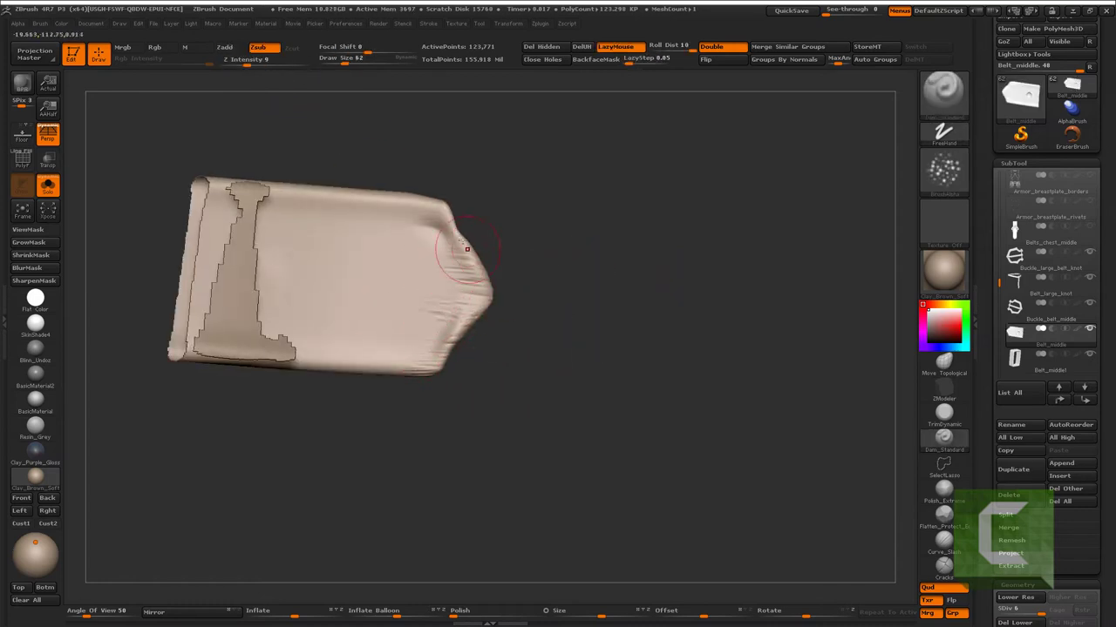
{"action": "right_click_drag", "start_coordinate": [448, 304], "coordinate": [445, 240], "text": "ctrl"}
{"action": "key", "text": "shift"}
{"action": "left_click_drag", "start_coordinate": [446, 240], "coordinate": [408, 216], "text": "shift"}
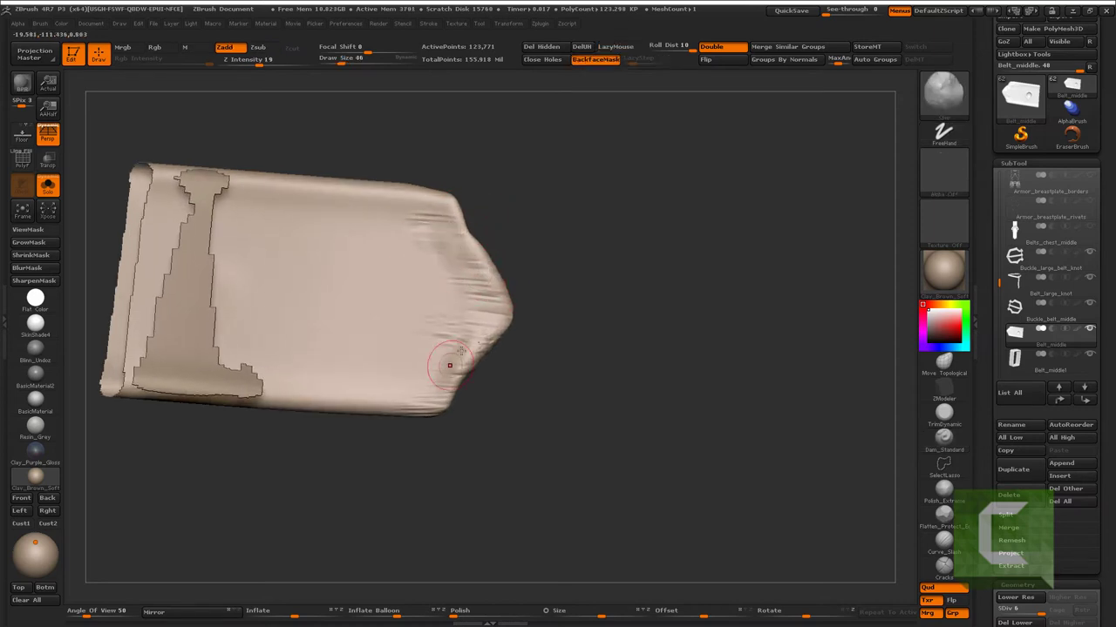
{"action": "mouse_move", "coordinate": [440, 393]}
{"action": "right_mouse_down", "text": "ctrl"}
{"action": "mouse_move", "coordinate": [456, 236]}
{"action": "mouse_move", "coordinate": [392, 189]}
{"action": "mouse_move", "coordinate": [501, 452]}
{"action": "mouse_move", "coordinate": [623, 428]}
{"action": "mouse_move", "coordinate": [515, 391]}
{"action": "mouse_move", "coordinate": [557, 384]}
{"action": "right_mouse_up", "text": "ctrl"}
{"action": "left_click", "coordinate": [435, 232], "text": "ctrl+shift"}
{"action": "key", "text": "f"}
{"action": "mouse_move", "coordinate": [530, 438]}
{"action": "right_mouse_down"}
{"action": "mouse_move", "coordinate": [518, 424]}
{"action": "mouse_move", "coordinate": [570, 384]}
{"action": "mouse_move", "coordinate": [504, 396]}
{"action": "mouse_move", "coordinate": [592, 427]}
{"action": "right_mouse_up"}
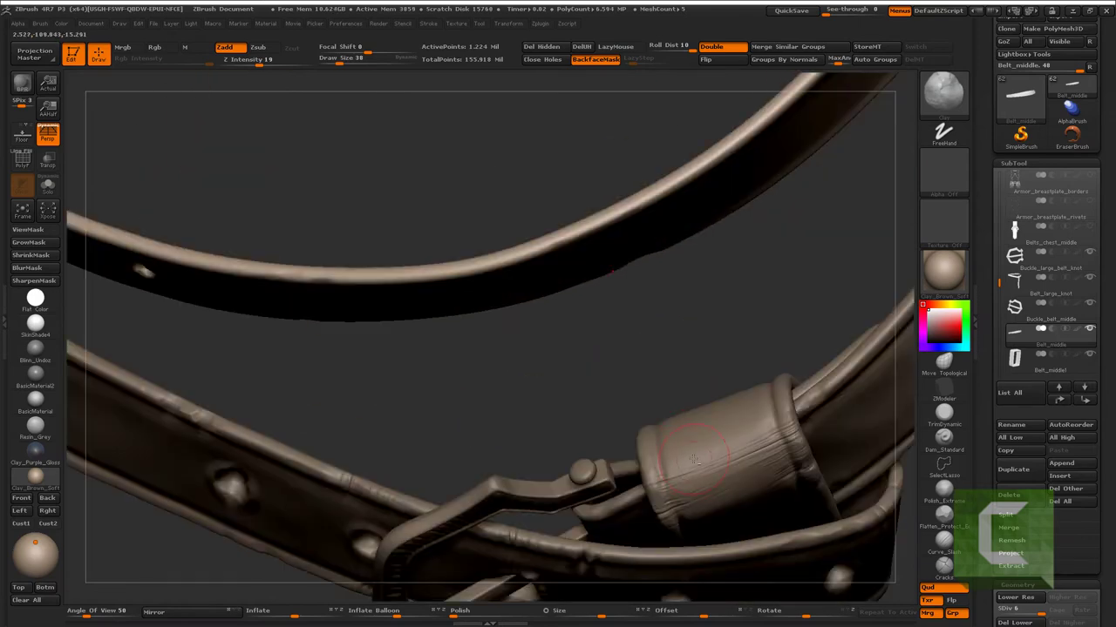
- Select Belt_large_knot and carve scratch grooves along its keeper loop
{"action": "left_click", "coordinate": [599, 430], "text": "alt"}
{"action": "key", "text": "1"}
{"action": "right_click_drag", "start_coordinate": [575, 384], "coordinate": [525, 404]}
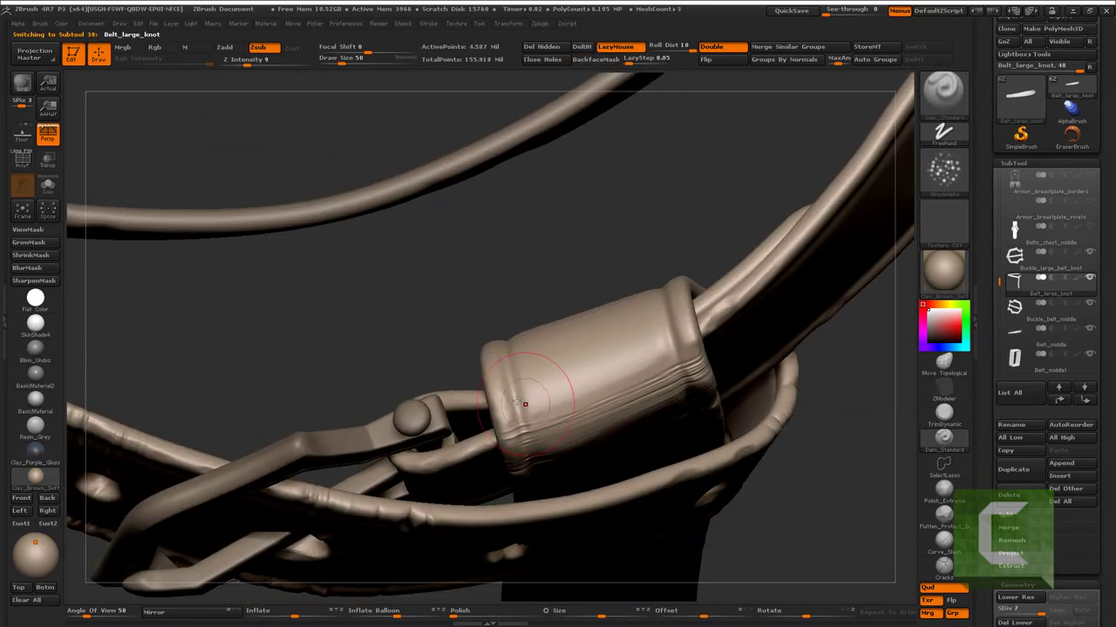
{"action": "left_click_drag", "start_coordinate": [499, 402], "coordinate": [682, 312]}
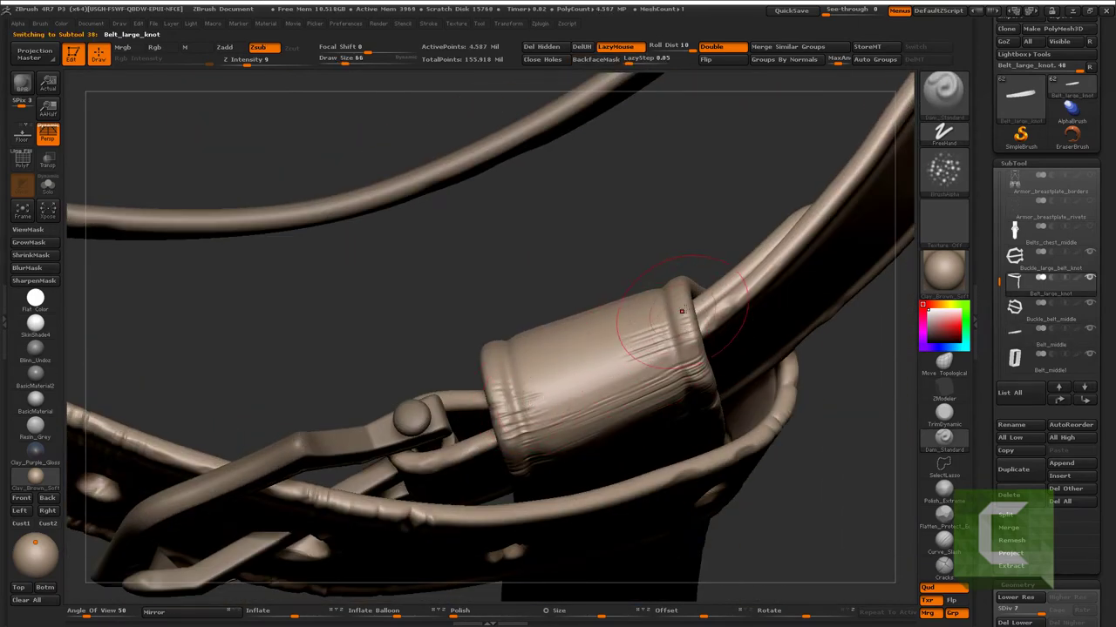
- Pick the TrimDynamic brush and isolate the knot piece in Solo at full subdivision
{"action": "key", "text": "b"}
{"action": "key", "text": "t"}
{"action": "key", "text": "d"}
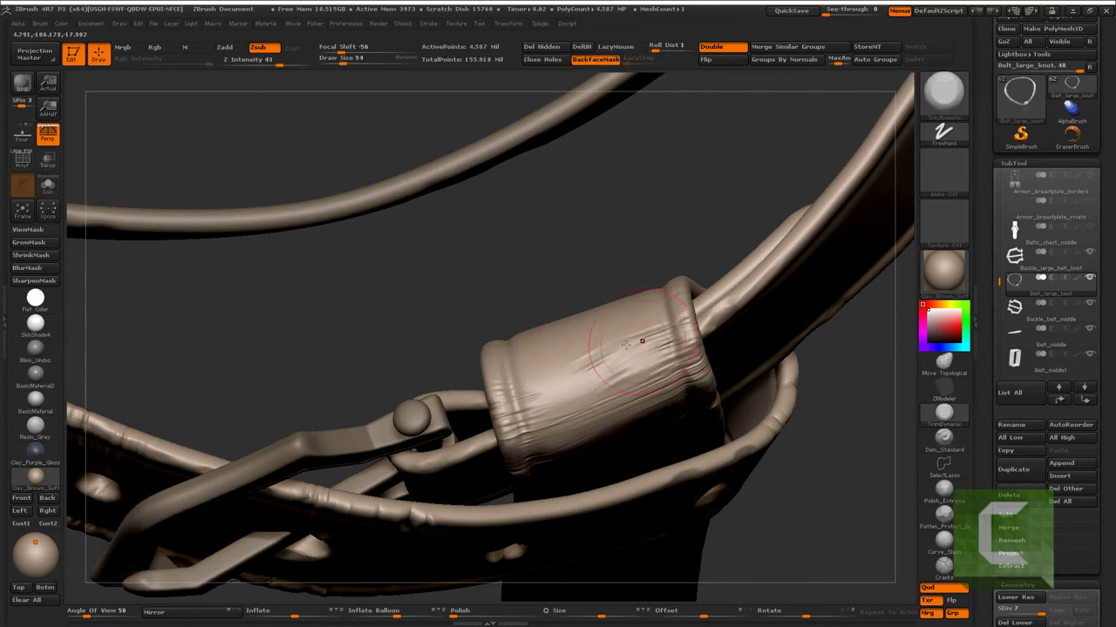
{"action": "mouse_move", "coordinate": [630, 380]}
{"action": "right_mouse_down"}
{"action": "mouse_move", "coordinate": [605, 442]}
{"action": "mouse_move", "coordinate": [582, 407]}
{"action": "mouse_move", "coordinate": [545, 416]}
{"action": "right_mouse_up"}
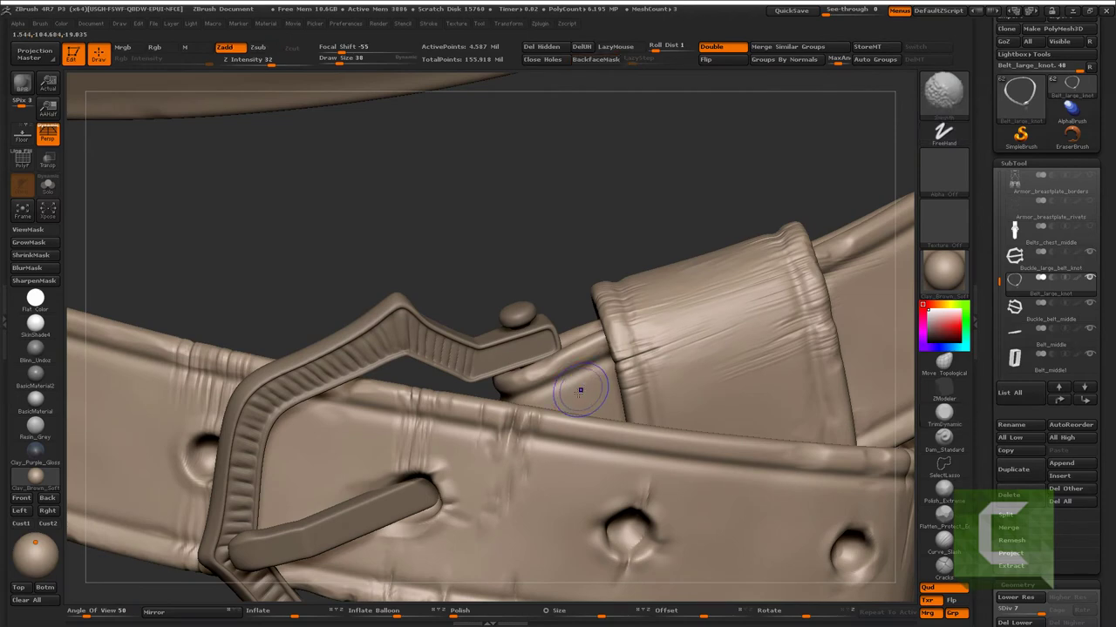
{"action": "key", "text": "shift+d"}
{"action": "key", "text": "shift+d"}
{"action": "key", "text": "shift+d"}
{"action": "key", "text": "alt+s"}
{"action": "mouse_move", "coordinate": [542, 373]}
{"action": "right_mouse_down"}
{"action": "mouse_move", "coordinate": [523, 331]}
{"action": "mouse_move", "coordinate": [490, 311]}
{"action": "right_mouse_up"}
{"action": "key", "text": "d"}
{"action": "key", "text": "d"}
{"action": "key", "text": "d"}
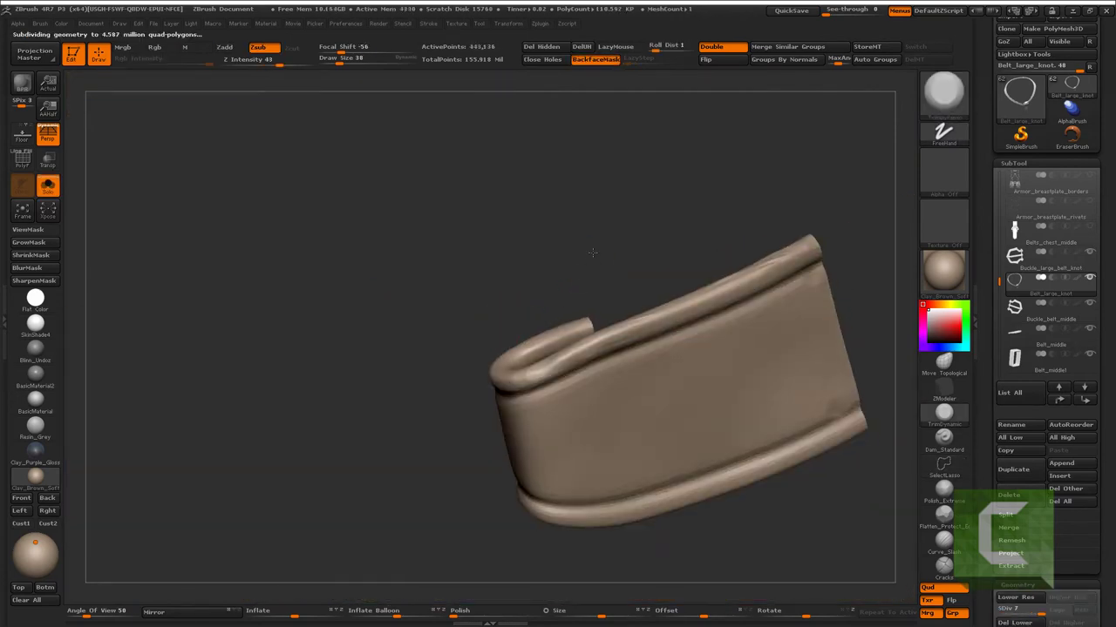
- Carve vertical creases into the loop's side with Dam_Standard, undoing the bad stroke
{"action": "key", "text": "b"}
{"action": "key", "text": "d"}
{"action": "key", "text": "s"}
{"action": "right_click_drag", "start_coordinate": [518, 379], "coordinate": [521, 390]}
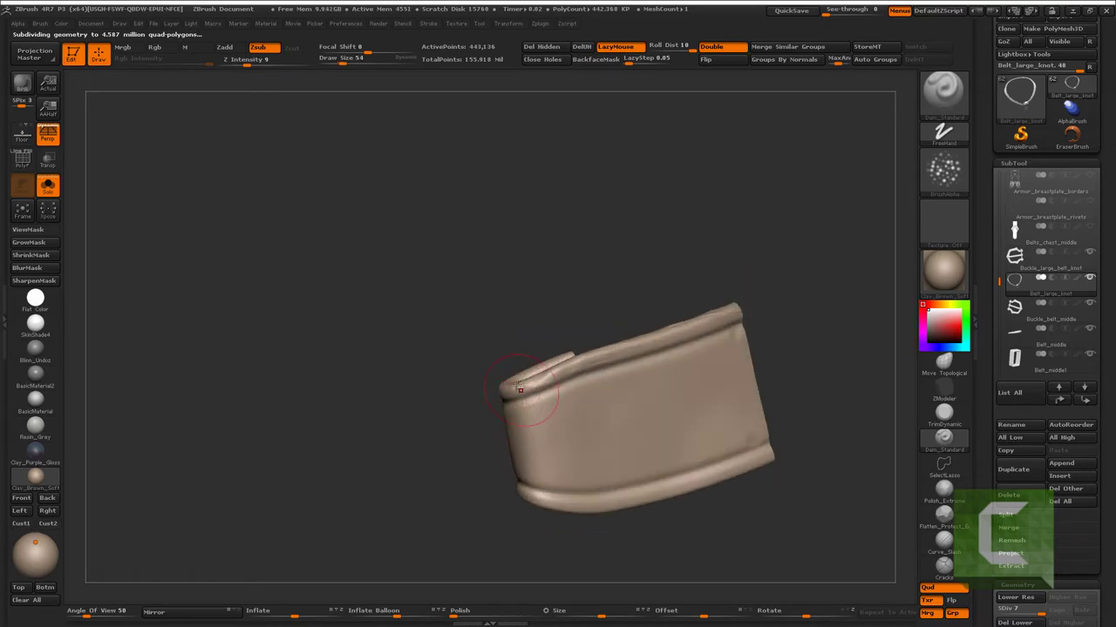
{"action": "right_click_drag", "start_coordinate": [555, 482], "coordinate": [551, 518]}
{"action": "mouse_move", "coordinate": [567, 370]}
{"action": "right_mouse_down"}
{"action": "mouse_move", "coordinate": [500, 462]}
{"action": "mouse_move", "coordinate": [558, 435]}
{"action": "mouse_move", "coordinate": [598, 398]}
{"action": "right_mouse_up"}
{"action": "key", "text": "ctrl+z"}
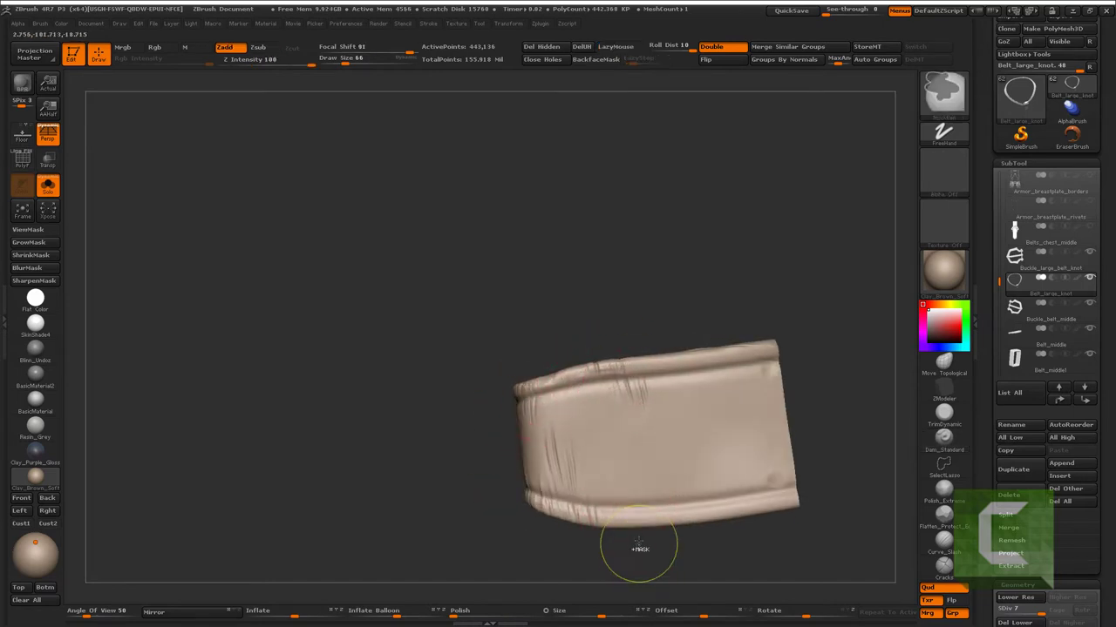
- Shift-smooth the strokes on the loop's face and check its lower rim from the side
{"action": "left_click_drag", "start_coordinate": [615, 494], "coordinate": [618, 438]}
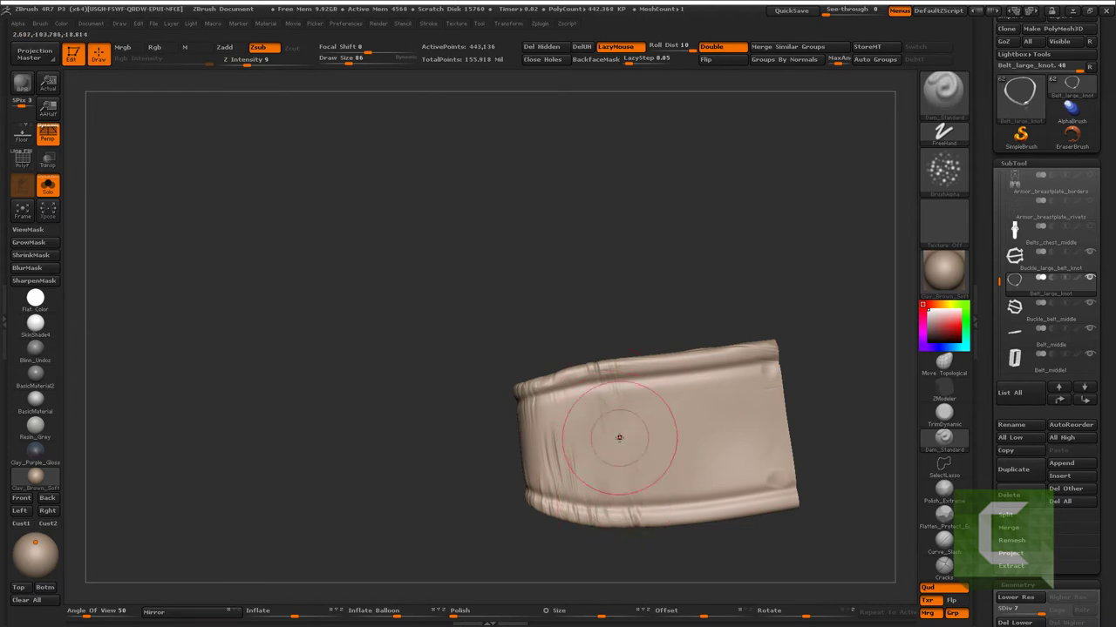
{"action": "key", "text": "ctrl+z"}
{"action": "left_click_drag", "start_coordinate": [723, 410], "coordinate": [631, 459], "text": "shift"}
{"action": "mouse_move", "coordinate": [631, 458]}
{"action": "right_mouse_down"}
{"action": "mouse_move", "coordinate": [610, 428]}
{"action": "mouse_move", "coordinate": [572, 506]}
{"action": "right_mouse_up"}
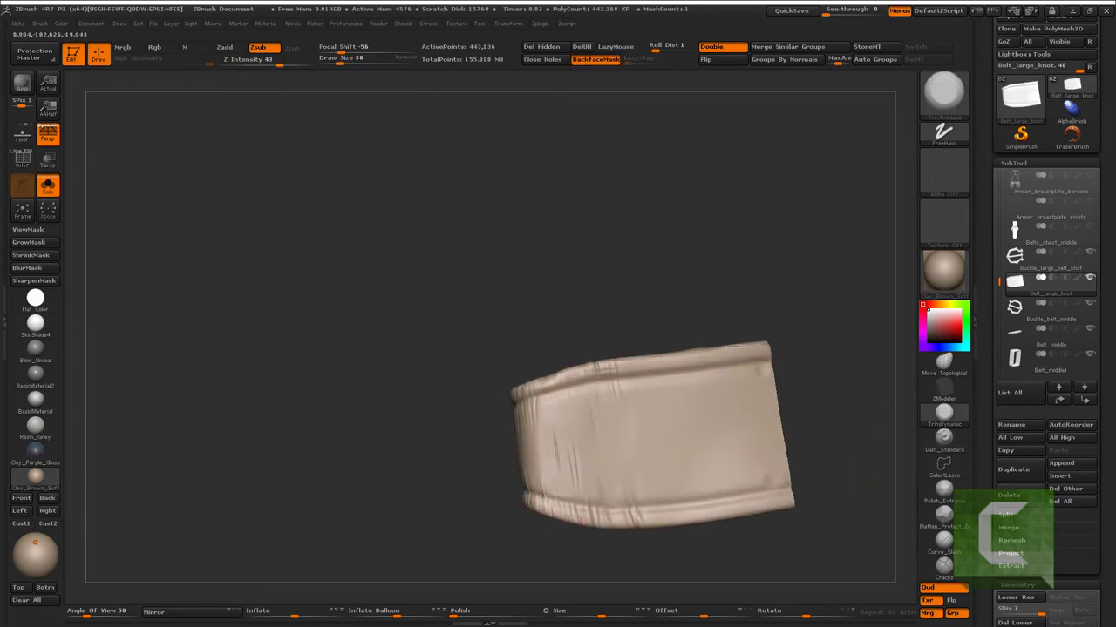
{"action": "mouse_move", "coordinate": [537, 372]}
{"action": "right_mouse_down"}
{"action": "mouse_move", "coordinate": [631, 517]}
{"action": "mouse_move", "coordinate": [546, 476]}
{"action": "right_mouse_up"}
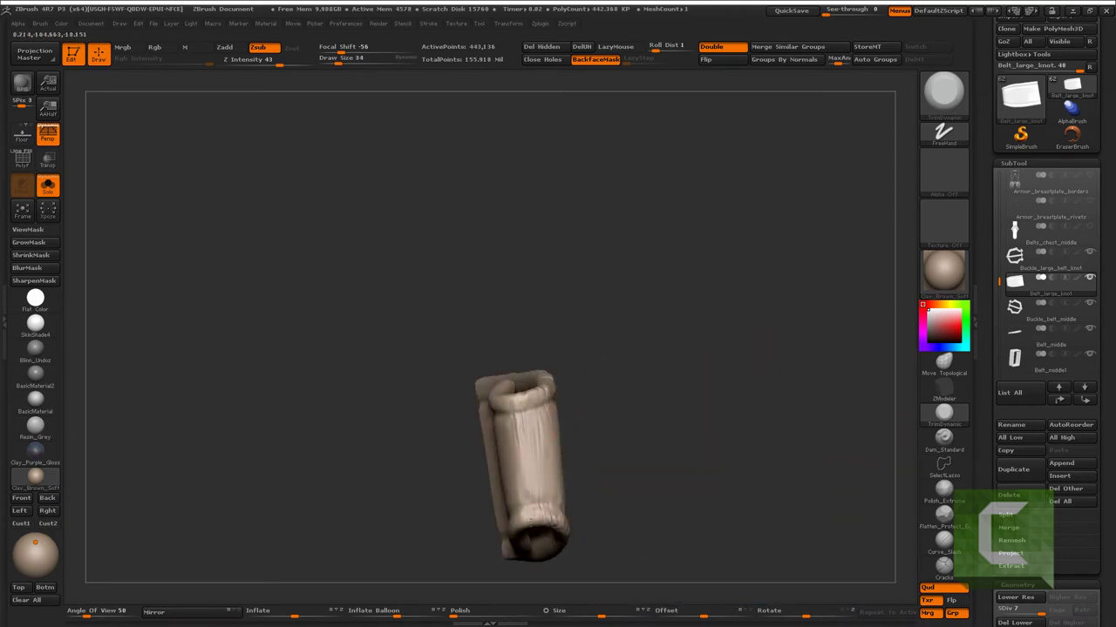
{"action": "left_click_drag", "start_coordinate": [514, 514], "coordinate": [564, 454]}
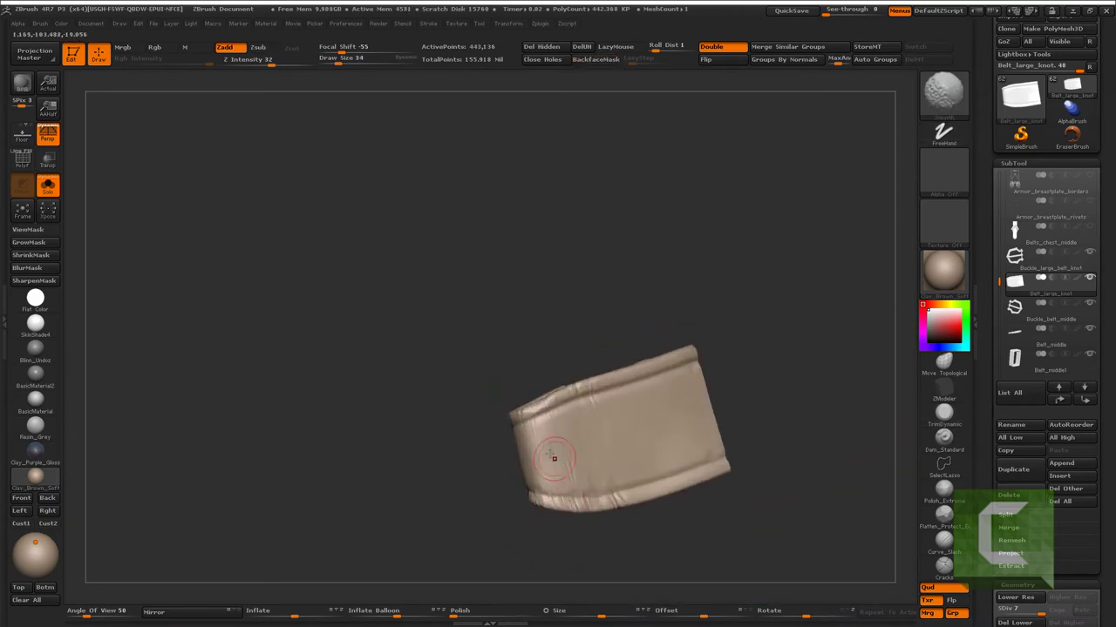
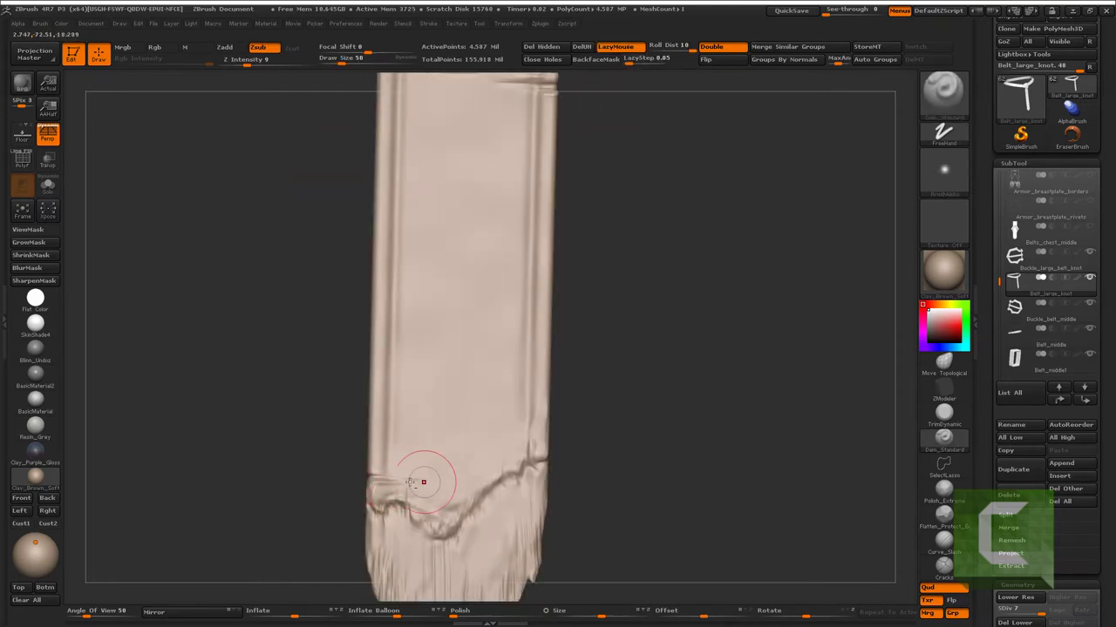
- Carve horizontal creases across the hanging belt strap with Dam_Standard
{"action": "left_click_drag", "start_coordinate": [374, 459], "coordinate": [453, 466]}
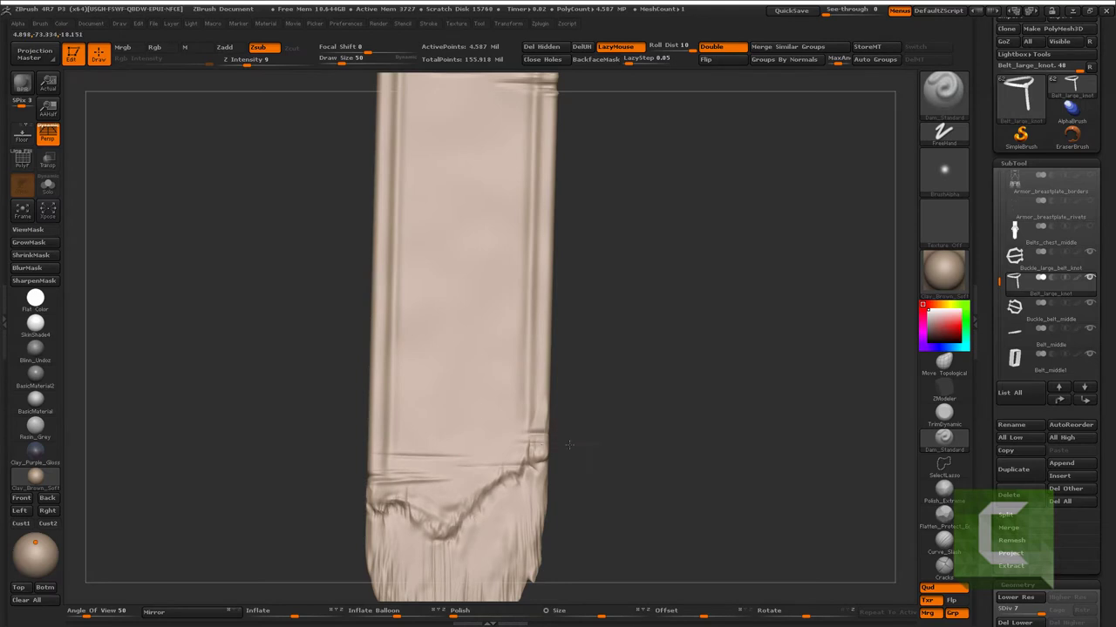
{"action": "left_click_drag", "start_coordinate": [566, 419], "coordinate": [462, 348]}
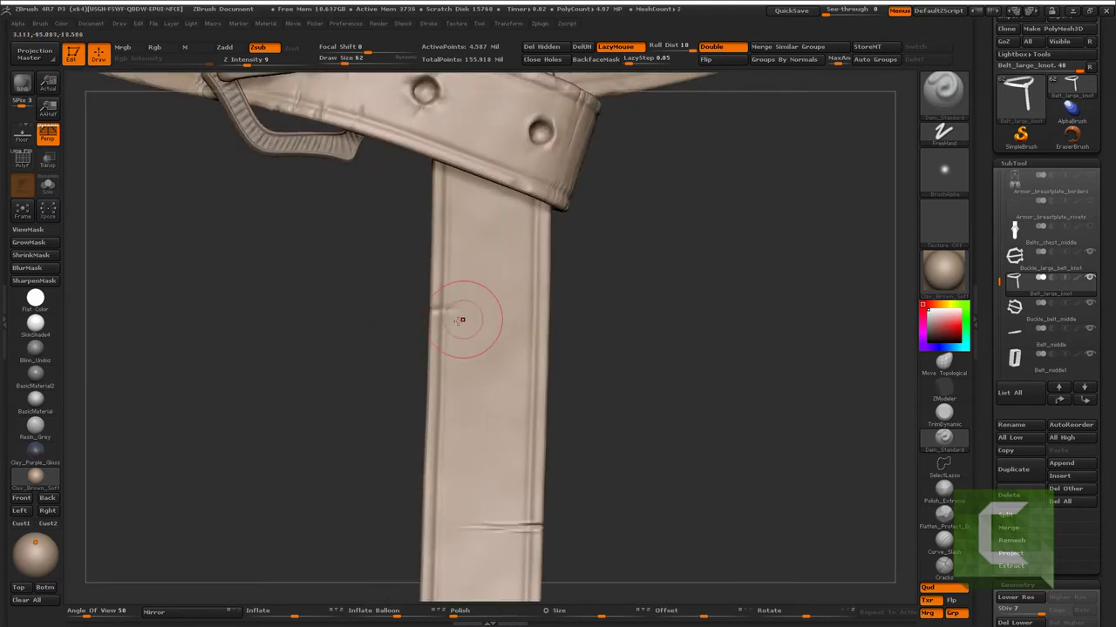
{"action": "mouse_move", "coordinate": [466, 299]}
{"action": "left_mouse_down", "text": "alt"}
{"action": "mouse_move", "coordinate": [586, 330]}
{"action": "mouse_move", "coordinate": [444, 333]}
{"action": "left_mouse_up", "text": "alt"}
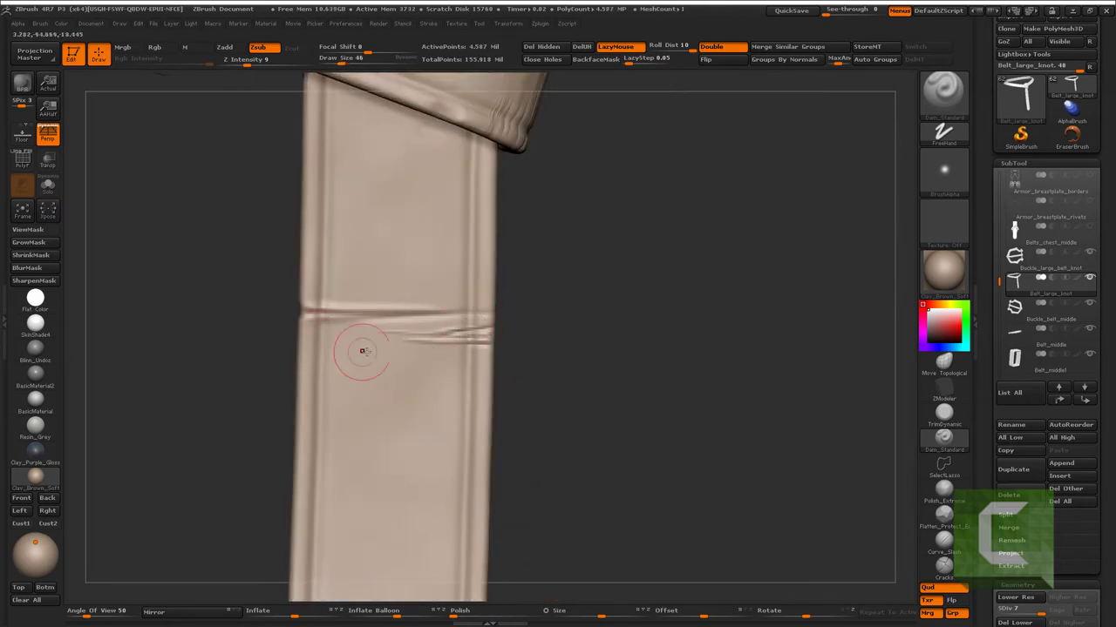
{"action": "left_click_drag", "start_coordinate": [363, 350], "coordinate": [403, 354]}
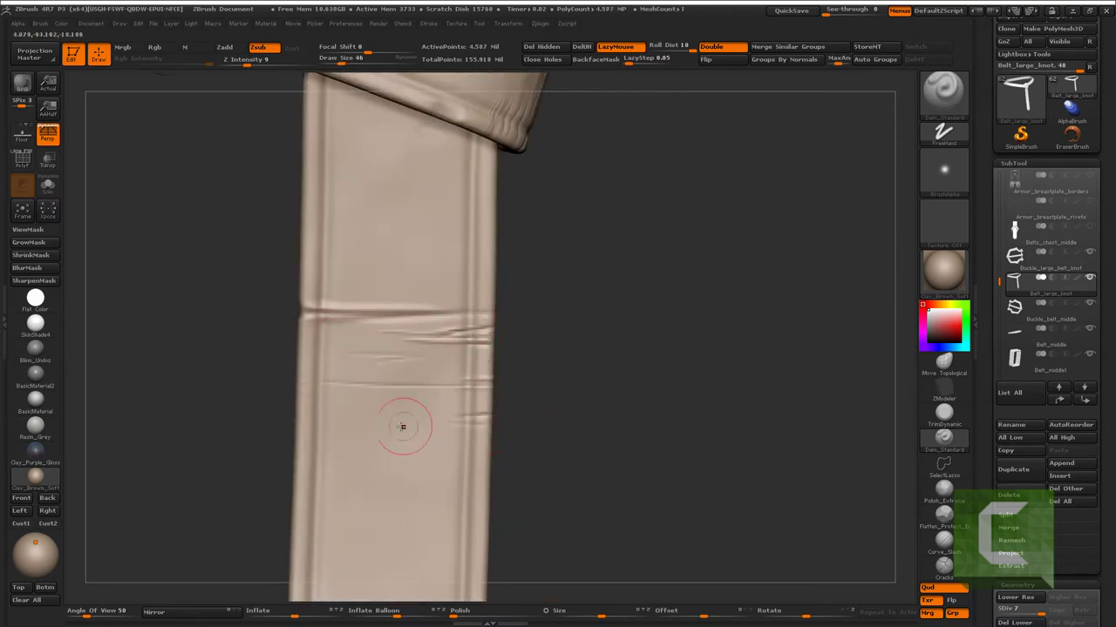
- Flatten a crease into a worn patch with TrimDynamic, then turn the strap upright
{"action": "left_click", "coordinate": [953, 417]}
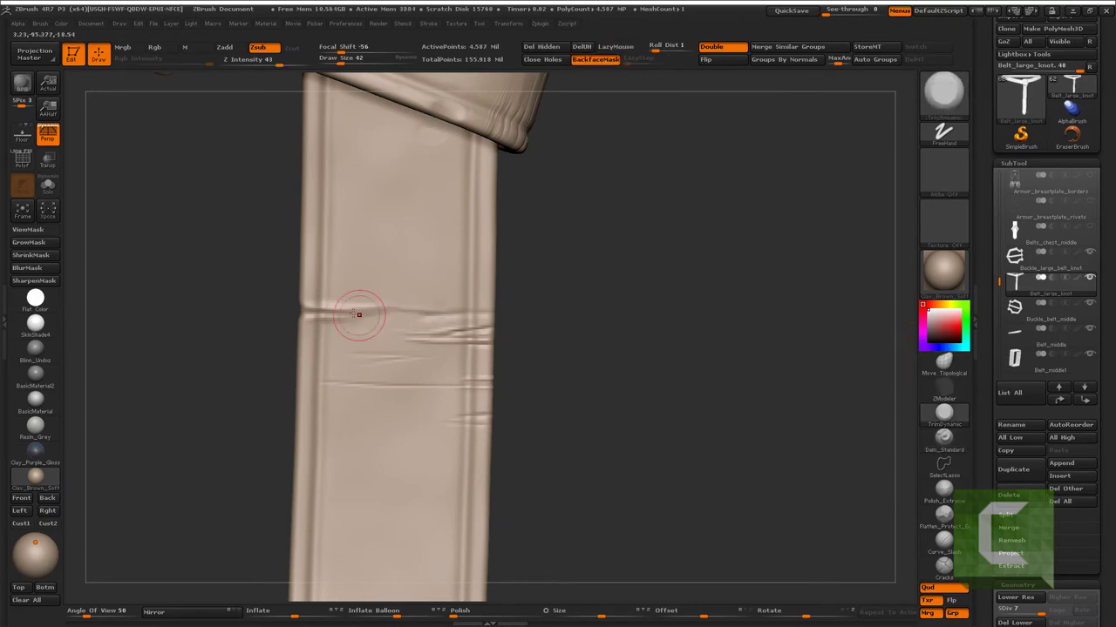
{"action": "left_click_drag", "start_coordinate": [347, 310], "coordinate": [427, 341]}
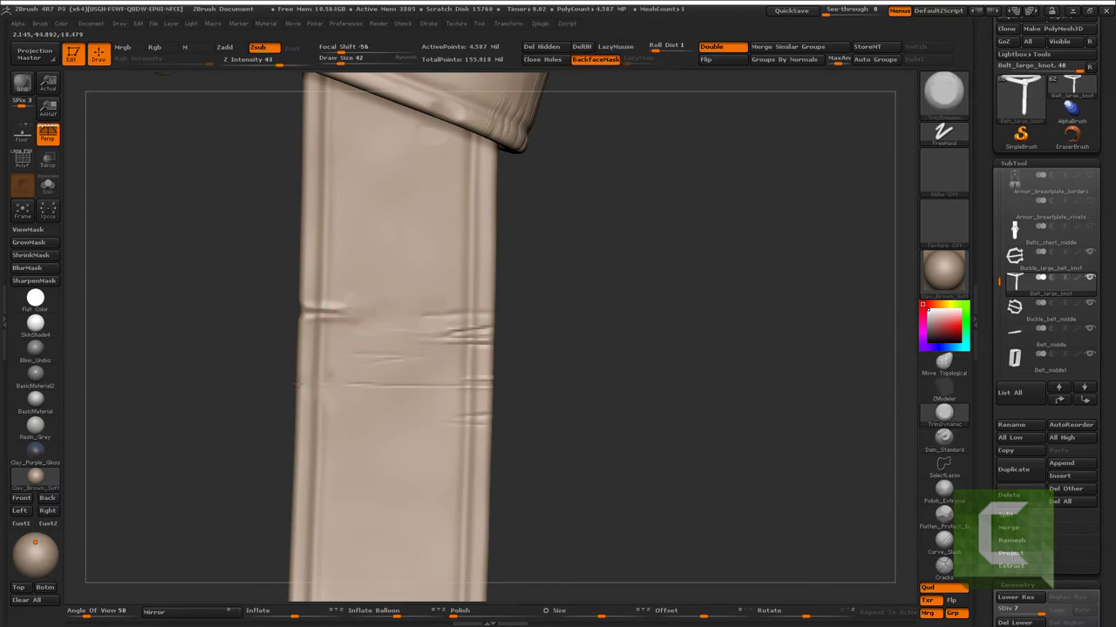
{"action": "mouse_move", "coordinate": [297, 384]}
{"action": "left_mouse_down", "text": "alt"}
{"action": "mouse_move", "coordinate": [500, 374]}
{"action": "mouse_move", "coordinate": [341, 366]}
{"action": "mouse_move", "coordinate": [357, 369]}
{"action": "mouse_move", "coordinate": [336, 322]}
{"action": "left_mouse_up", "text": "alt"}
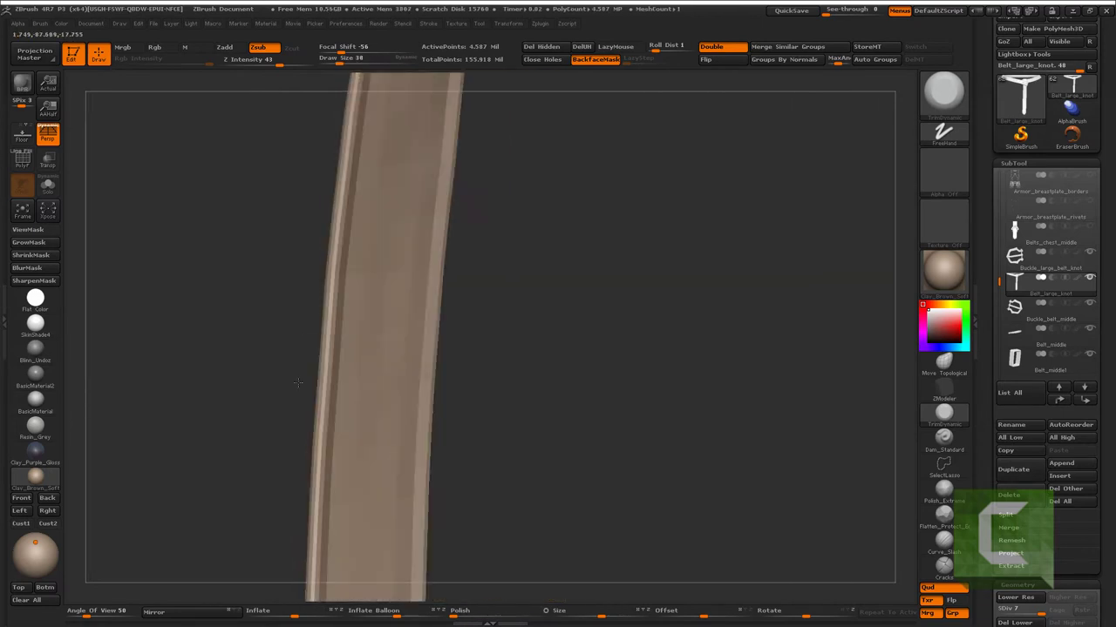
{"action": "mouse_move", "coordinate": [336, 384]}
{"action": "left_mouse_down"}
{"action": "mouse_move", "coordinate": [331, 428]}
{"action": "mouse_move", "coordinate": [502, 443]}
{"action": "mouse_move", "coordinate": [570, 416]}
{"action": "left_mouse_up"}
{"action": "key", "text": "space"}
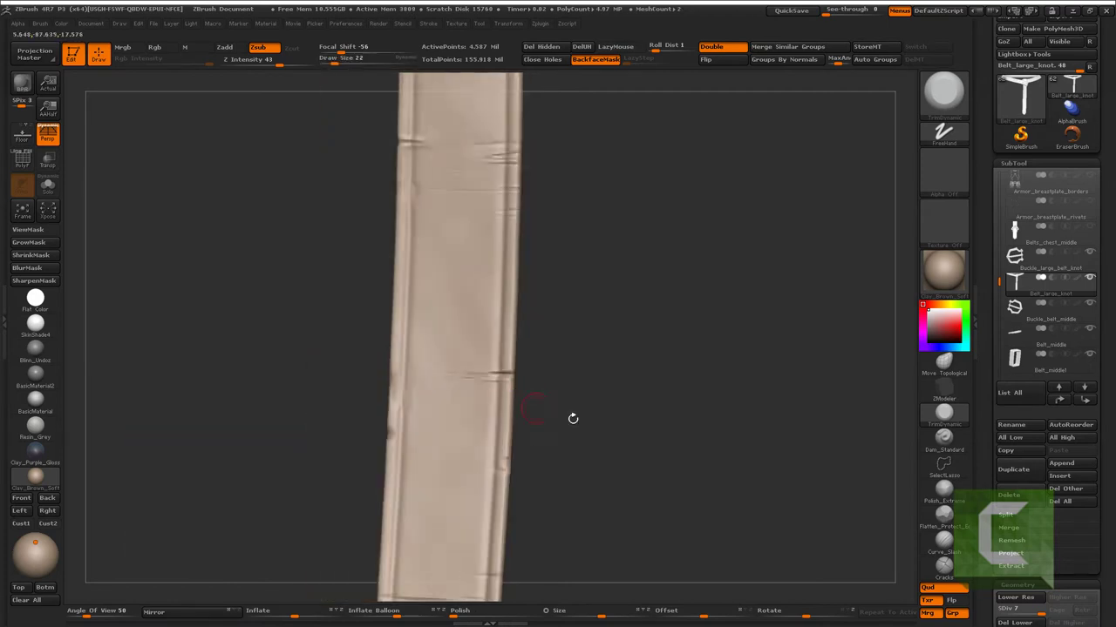
- Add creases and flattened scuffs to the belt keeper, alternating Dam_Standard and TrimDynamic
{"action": "key", "text": "f"}
{"action": "left_click_drag", "start_coordinate": [474, 473], "coordinate": [482, 479], "text": "alt"}
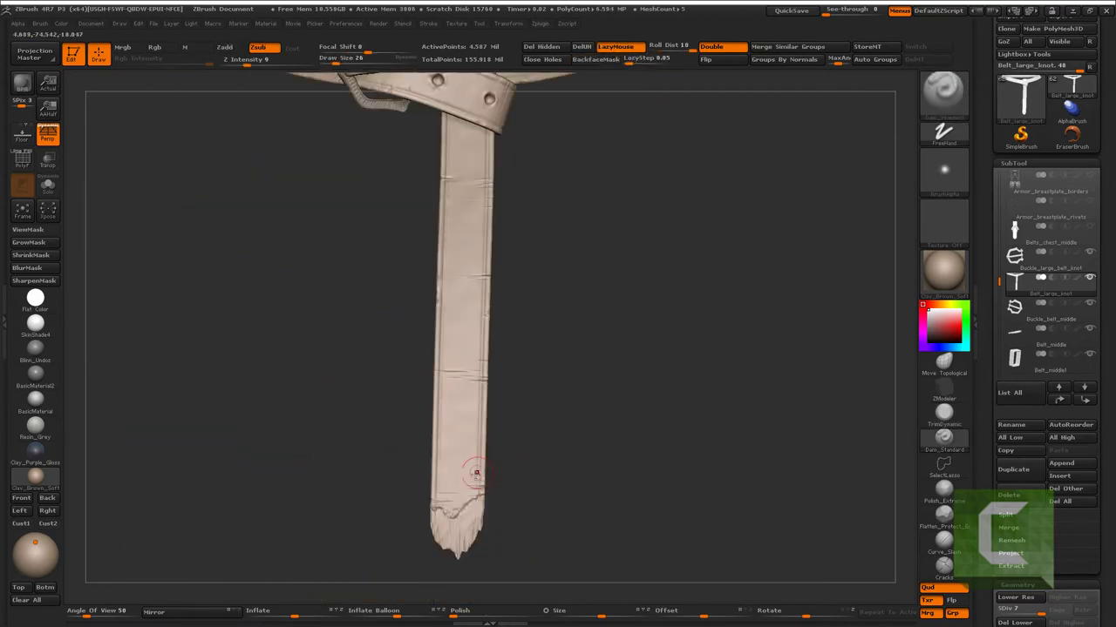
{"action": "mouse_move", "coordinate": [563, 470]}
{"action": "left_mouse_down"}
{"action": "mouse_move", "coordinate": [503, 366]}
{"action": "mouse_move", "coordinate": [488, 448]}
{"action": "mouse_move", "coordinate": [468, 395]}
{"action": "mouse_move", "coordinate": [539, 406]}
{"action": "left_mouse_up"}
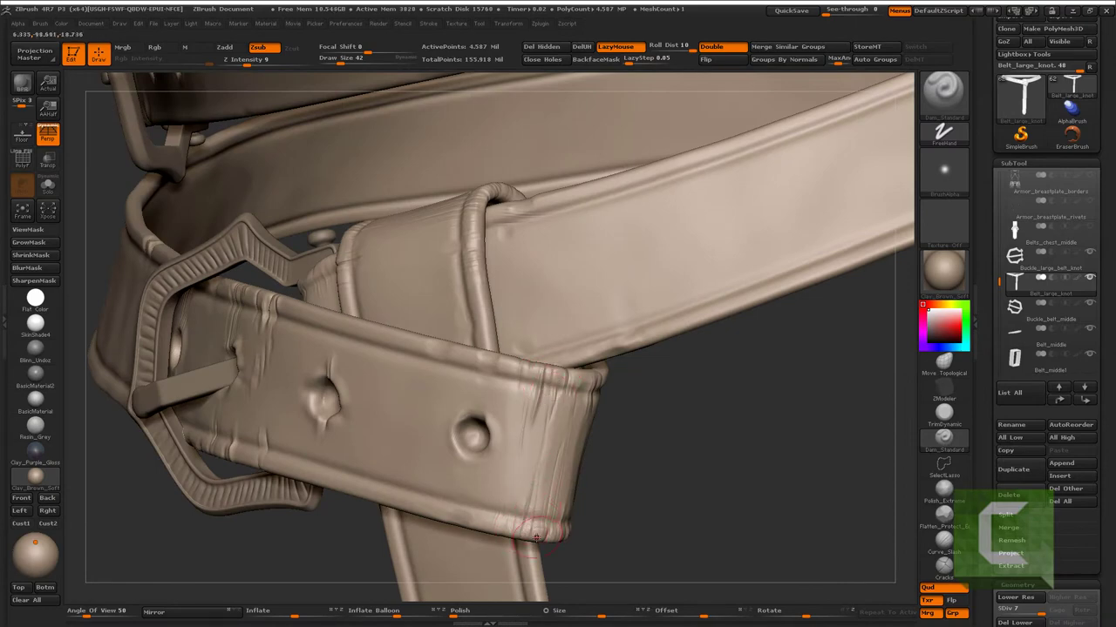
{"action": "left_click_drag", "start_coordinate": [517, 443], "coordinate": [474, 418]}
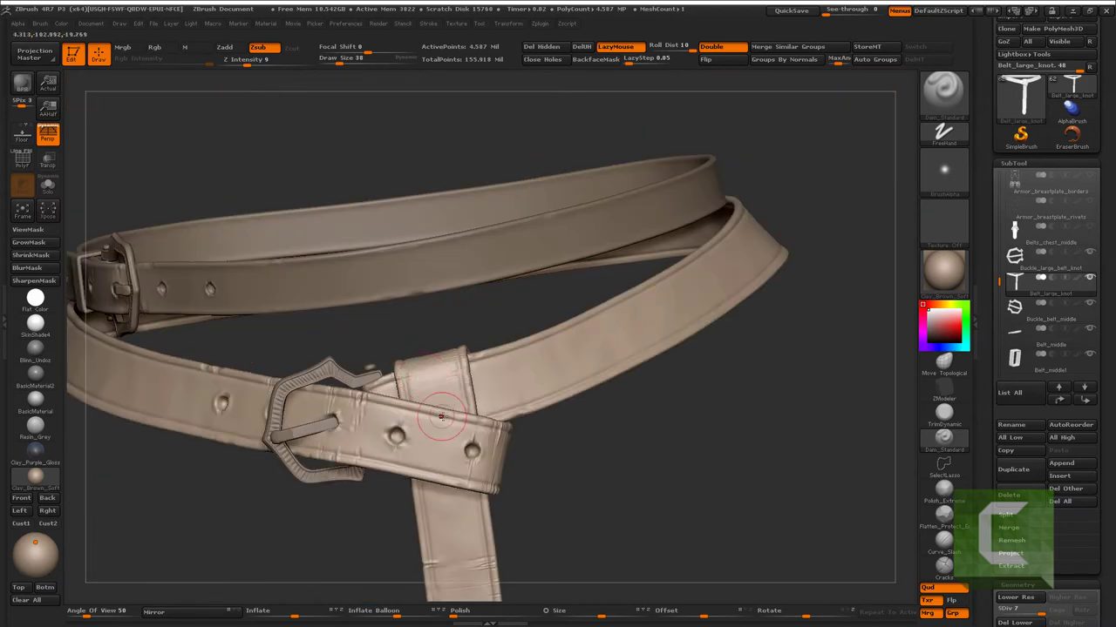
{"action": "left_click_drag", "start_coordinate": [480, 455], "coordinate": [379, 516]}
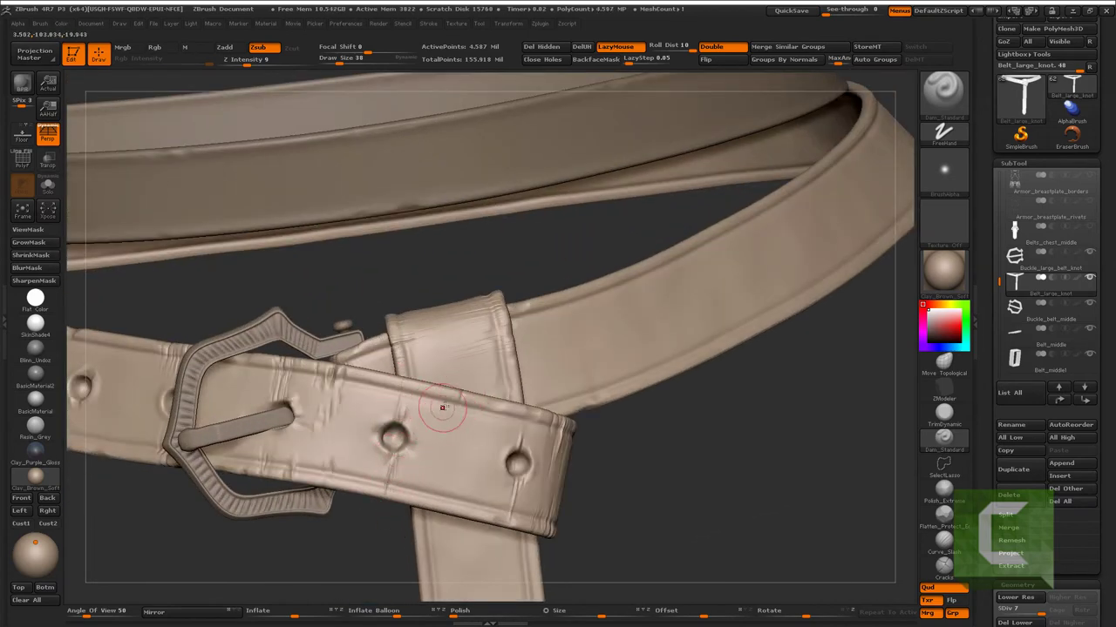
{"action": "key", "text": "bracketleft"}
{"action": "key", "text": "bracketleft"}
{"action": "key", "text": "bracketleft"}
{"action": "key", "text": "bracketright"}
{"action": "key", "text": "bracketright"}
{"action": "key", "text": "bracketright"}
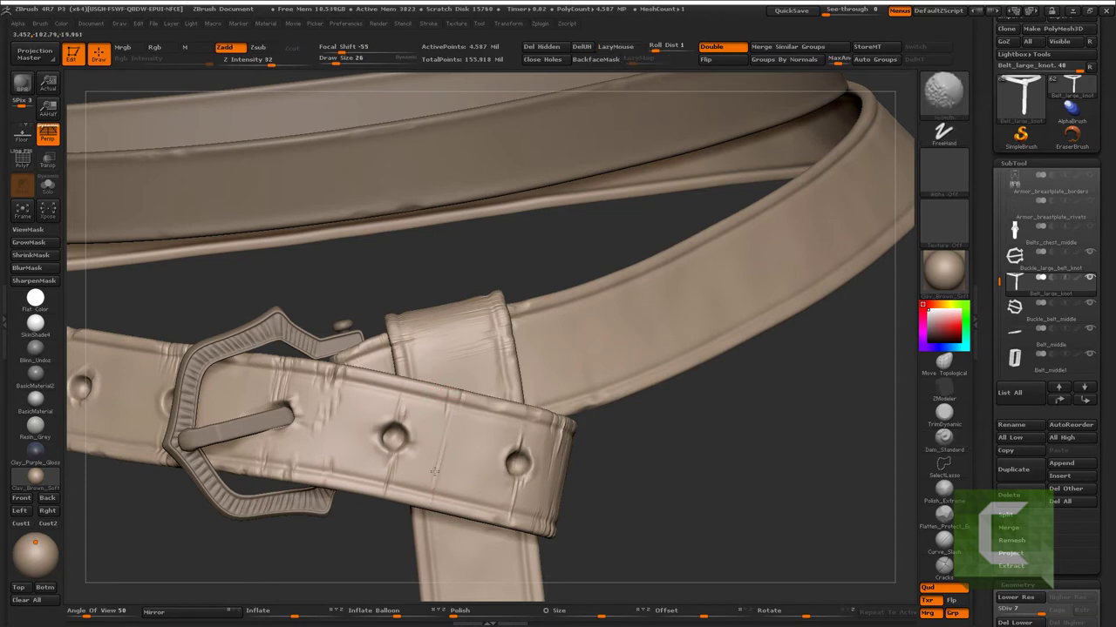
{"action": "key", "text": "t"}
{"action": "key", "text": "t"}
{"action": "key", "text": "t"}
{"action": "mouse_move", "coordinate": [449, 446]}
{"action": "left_mouse_down", "text": "alt"}
{"action": "mouse_move", "coordinate": [535, 448]}
{"action": "mouse_move", "coordinate": [475, 502]}
{"action": "mouse_move", "coordinate": [444, 398]}
{"action": "mouse_move", "coordinate": [418, 403]}
{"action": "mouse_move", "coordinate": [607, 378]}
{"action": "left_mouse_up", "text": "alt"}
{"action": "key", "text": "t"}
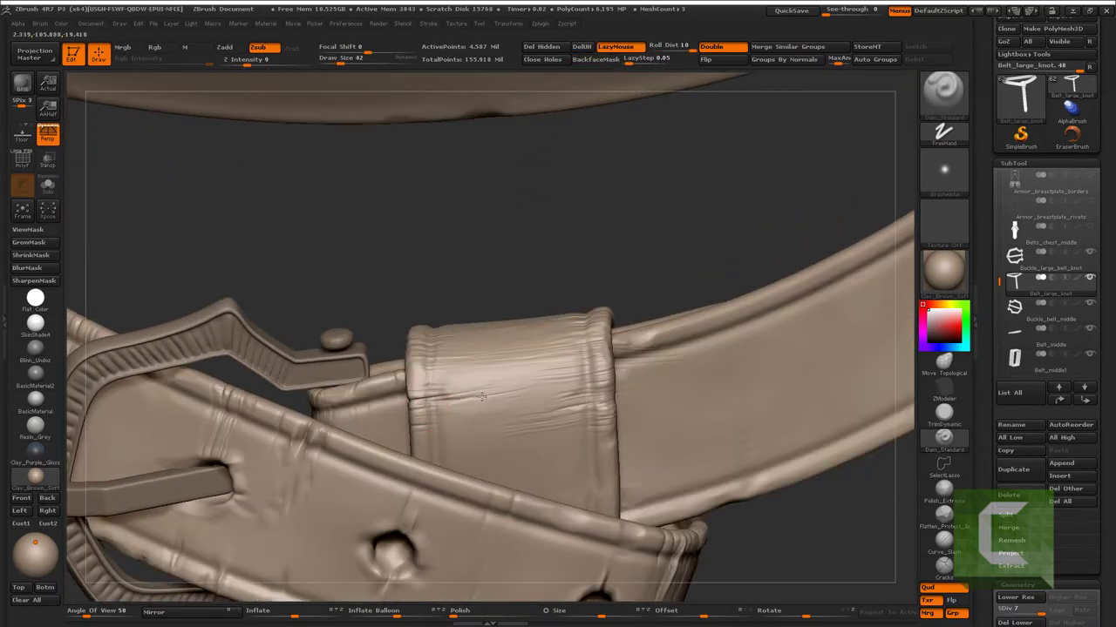
{"action": "left_click_drag", "start_coordinate": [523, 451], "coordinate": [597, 454]}
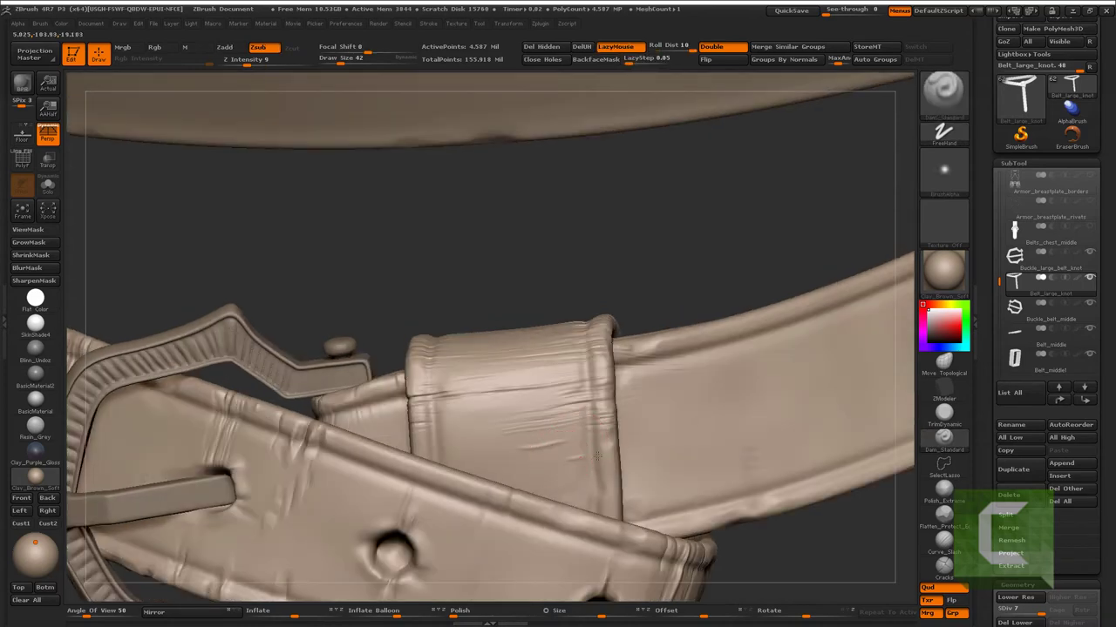
{"action": "left_click", "coordinate": [944, 411]}
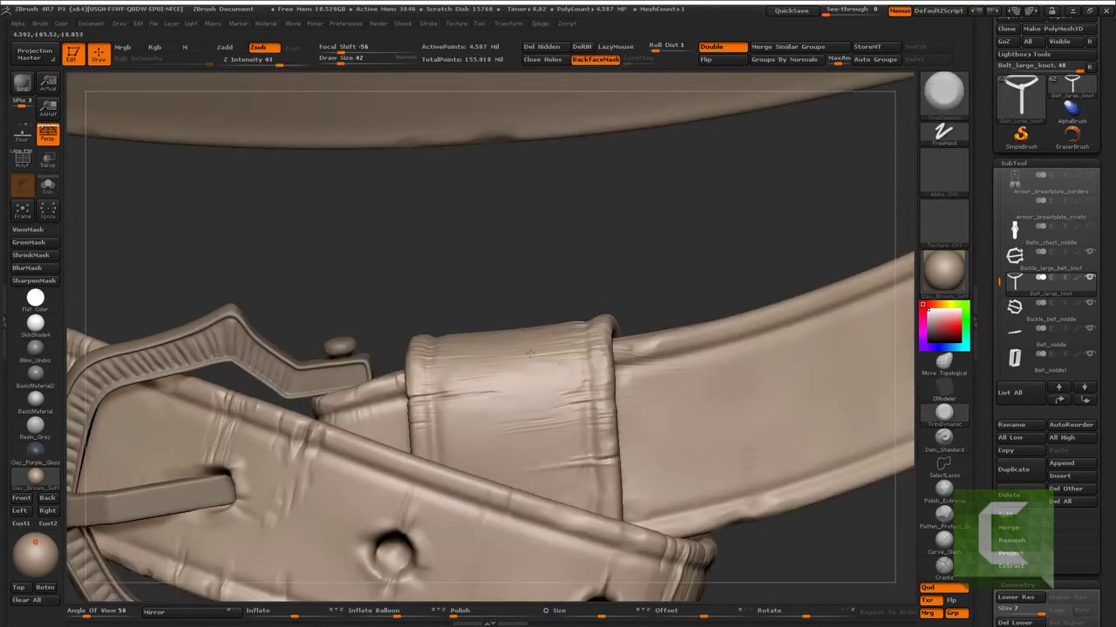
- Select the Belt_knees subtool and zoom onto its pointed buckle
{"action": "key", "text": "f"}
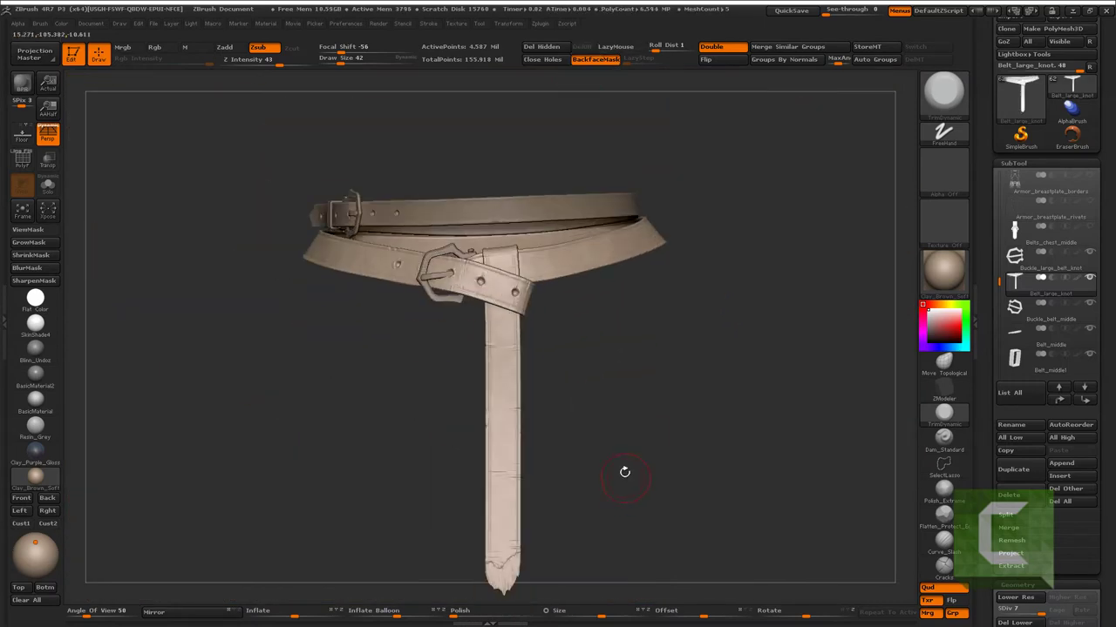
{"action": "left_click", "coordinate": [622, 468], "text": "alt"}
{"action": "mouse_move", "coordinate": [598, 423]}
{"action": "left_mouse_down", "text": "alt"}
{"action": "mouse_move", "coordinate": [635, 417]}
{"action": "mouse_move", "coordinate": [572, 373]}
{"action": "mouse_move", "coordinate": [582, 384]}
{"action": "left_mouse_up", "text": "alt"}
- Push the knee belt holes around the buckle pin with Move Topological, toggling Solo to check
{"action": "key", "text": "b"}
{"action": "key", "text": "m"}
{"action": "key", "text": "t"}
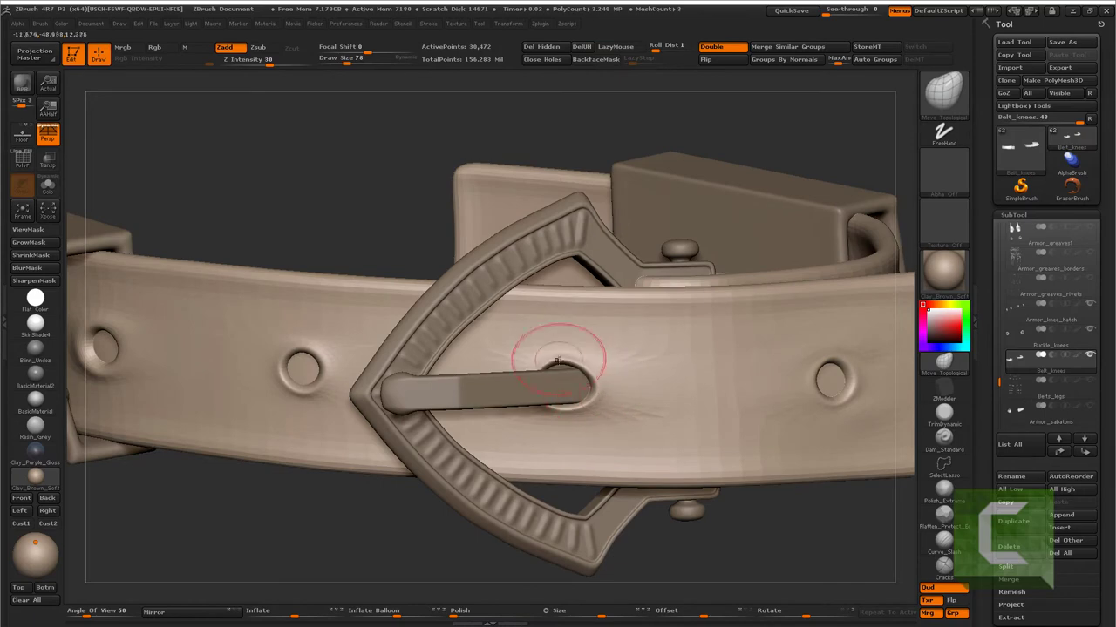
{"action": "key", "text": "ctrl+shift+s"}
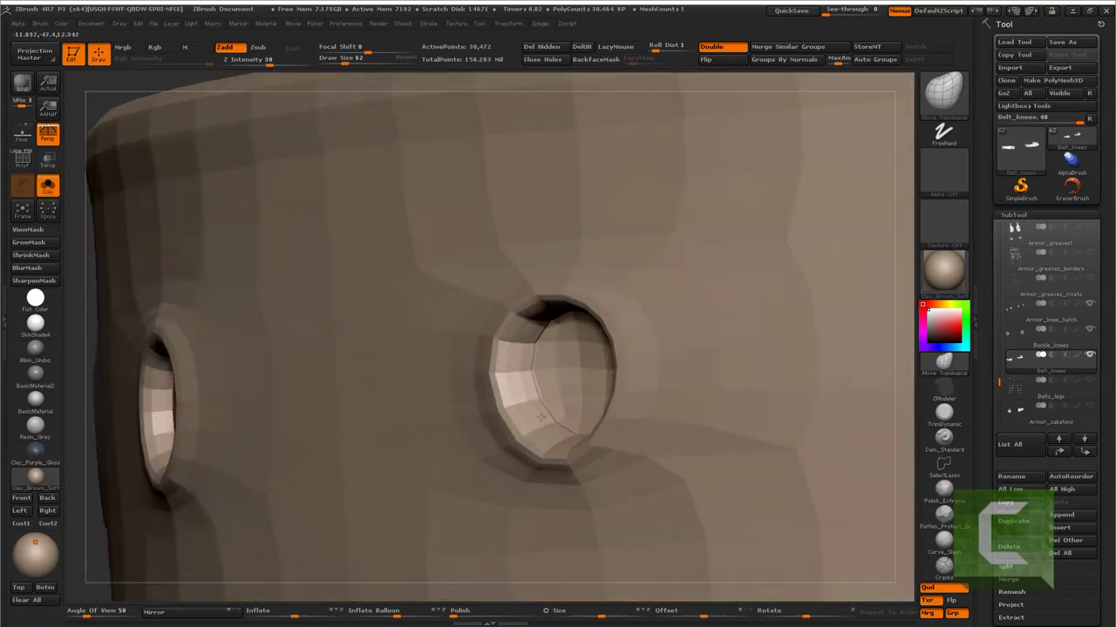
{"action": "left_click_drag", "start_coordinate": [571, 414], "coordinate": [544, 390], "text": "alt"}
{"action": "key", "text": "ctrl+shift+s"}
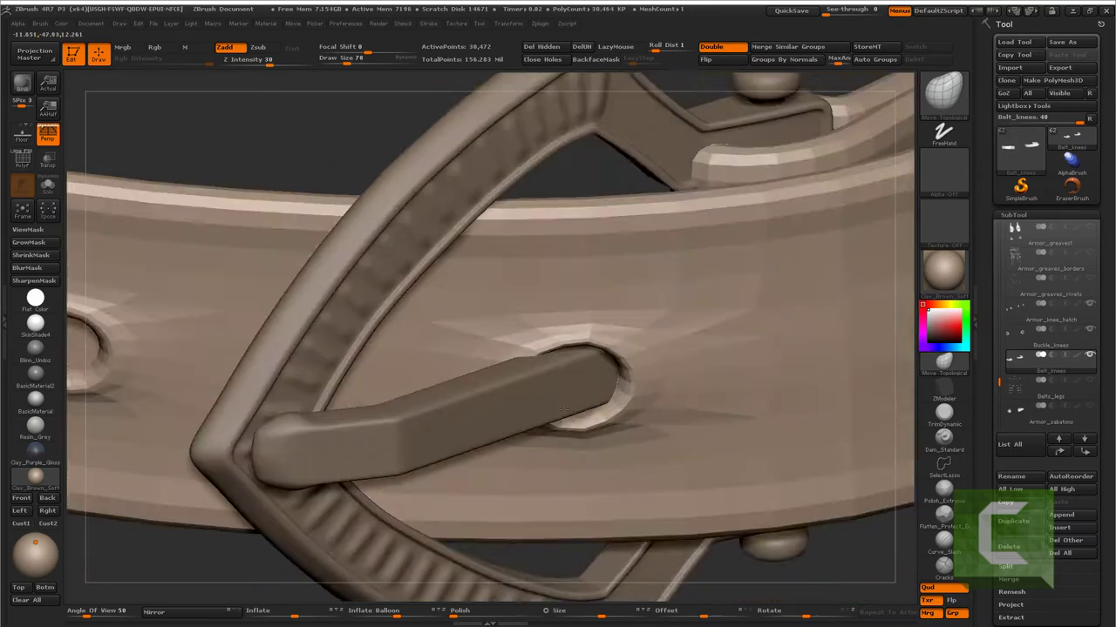
{"action": "mouse_move", "coordinate": [585, 335]}
{"action": "left_mouse_down"}
{"action": "mouse_move", "coordinate": [549, 375]}
{"action": "mouse_move", "coordinate": [553, 361]}
{"action": "left_mouse_up"}
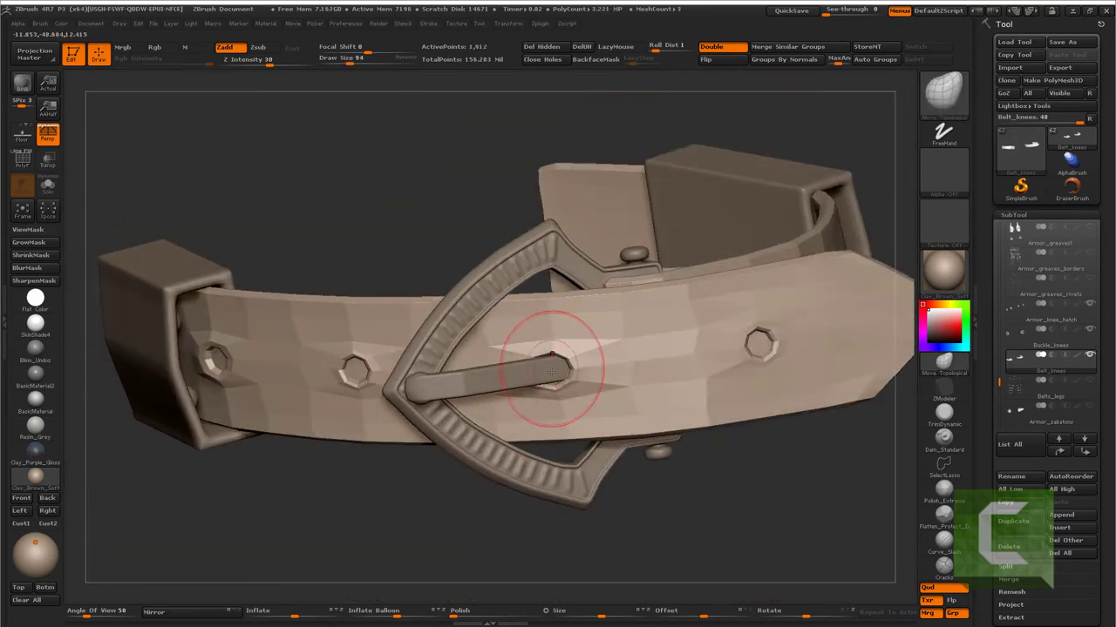
{"action": "key", "text": "ctrl+shift+s"}
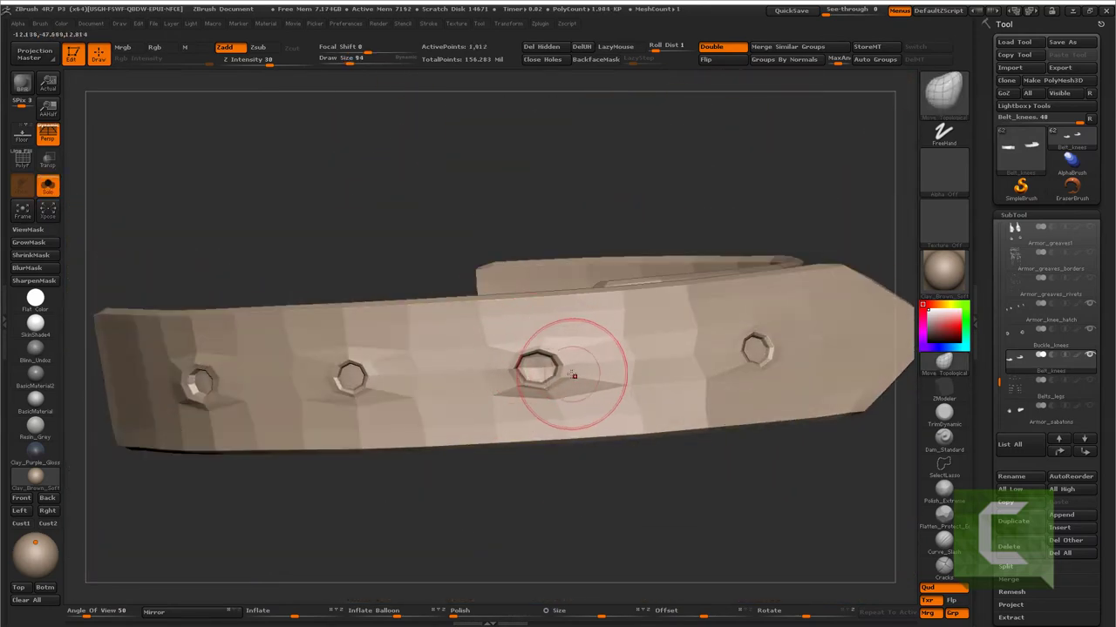
{"action": "key", "text": "ctrl+shift+s"}
{"action": "mouse_move", "coordinate": [521, 356]}
{"action": "left_mouse_down"}
{"action": "mouse_move", "coordinate": [543, 348]}
{"action": "mouse_move", "coordinate": [536, 424]}
{"action": "mouse_move", "coordinate": [535, 361]}
{"action": "mouse_move", "coordinate": [534, 399]}
{"action": "mouse_move", "coordinate": [543, 436]}
{"action": "mouse_move", "coordinate": [479, 379]}
{"action": "mouse_move", "coordinate": [492, 374]}
{"action": "mouse_move", "coordinate": [488, 398]}
{"action": "mouse_move", "coordinate": [507, 360]}
{"action": "left_mouse_up"}
{"action": "key", "text": "ctrl+shift+s"}
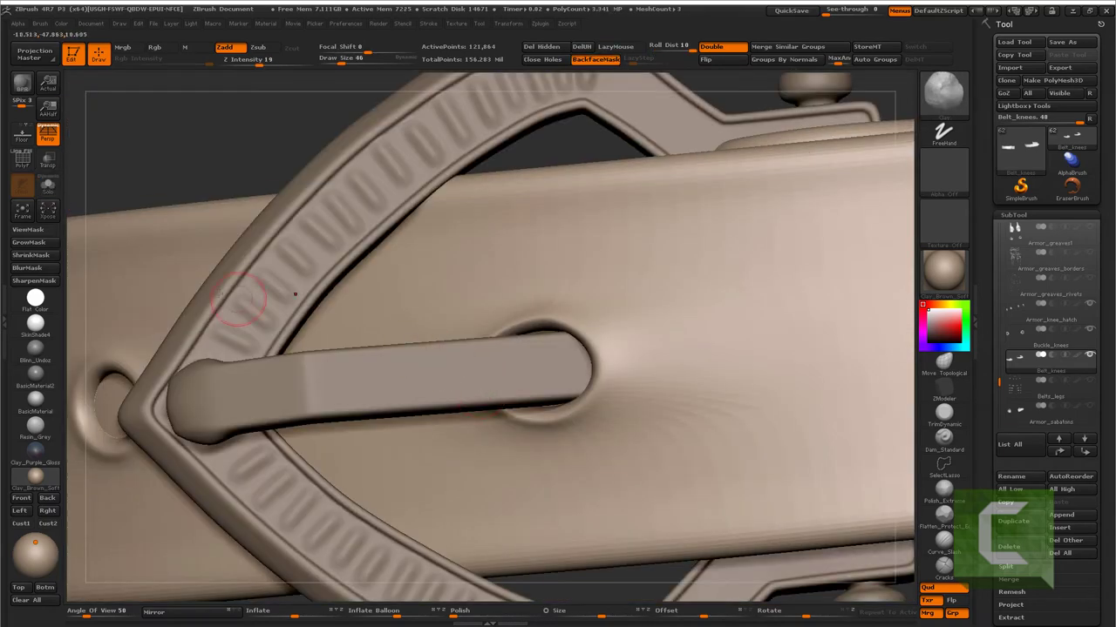
{"action": "left_click_drag", "start_coordinate": [511, 381], "coordinate": [494, 341]}
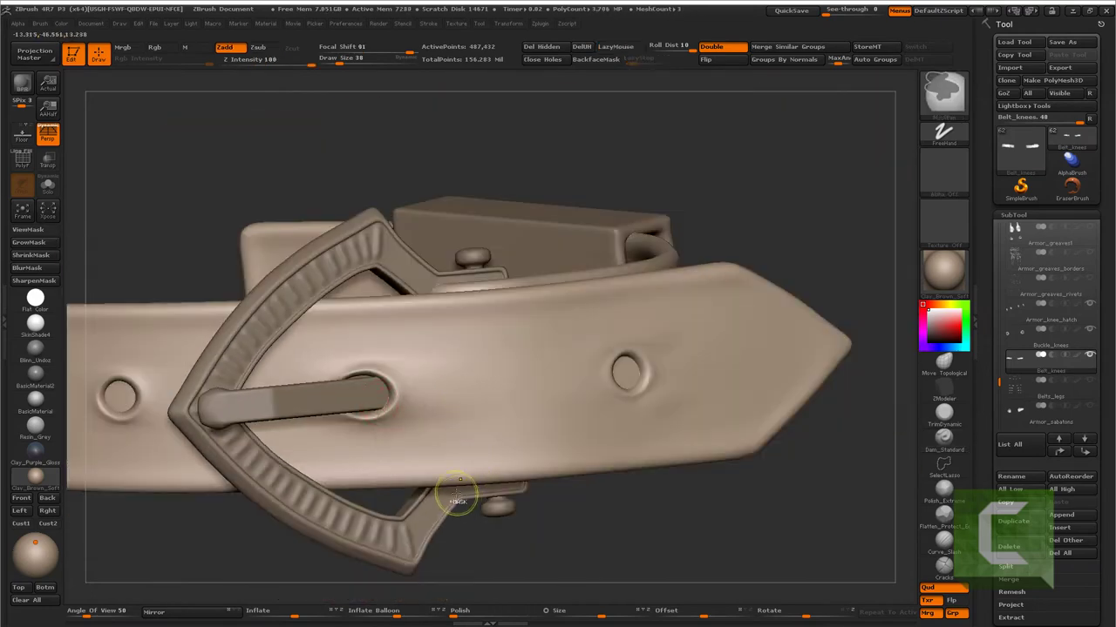
- Subdivide the knee belt and carve short vertical Dam_Standard cuts beside its hole, softening them
{"action": "key", "text": "b"}
{"action": "key", "text": "d"}
{"action": "key", "text": "s"}
{"action": "key", "text": "ctrl+d"}
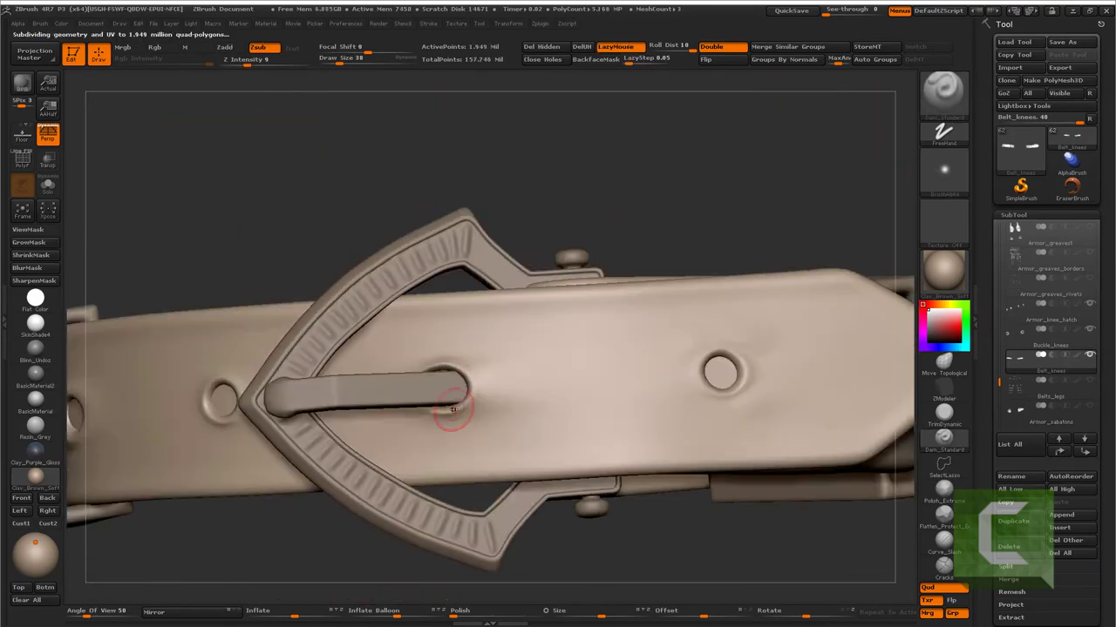
{"action": "mouse_move", "coordinate": [475, 434]}
{"action": "left_mouse_down"}
{"action": "mouse_move", "coordinate": [472, 475]}
{"action": "mouse_move", "coordinate": [486, 475]}
{"action": "mouse_move", "coordinate": [454, 475]}
{"action": "mouse_move", "coordinate": [485, 471]}
{"action": "left_mouse_up"}
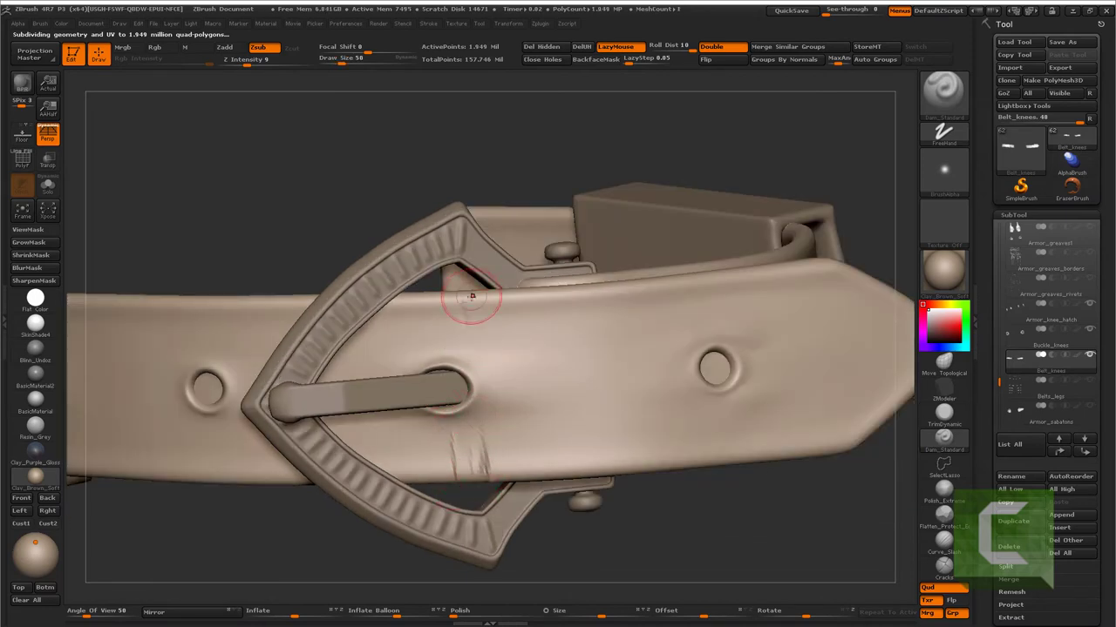
{"action": "left_click_drag", "start_coordinate": [471, 296], "coordinate": [473, 328]}
{"action": "mouse_move", "coordinate": [488, 174]}
{"action": "left_mouse_down"}
{"action": "mouse_move", "coordinate": [472, 307]}
{"action": "mouse_move", "coordinate": [488, 315]}
{"action": "left_mouse_up"}
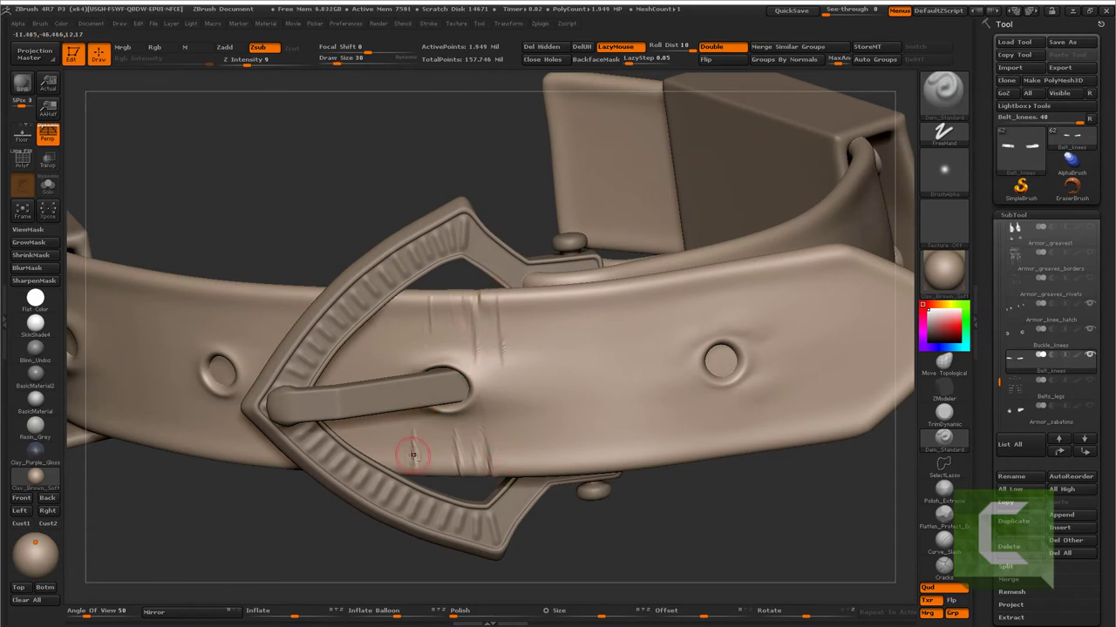
{"action": "left_click_drag", "start_coordinate": [434, 436], "coordinate": [471, 457], "text": "shift"}
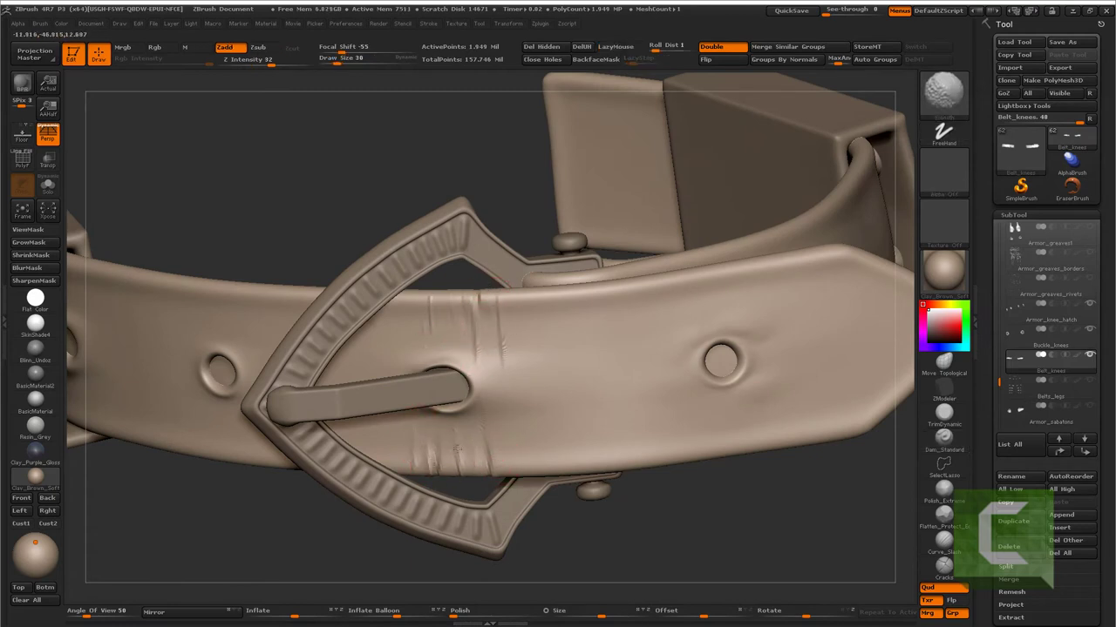
{"action": "left_click_drag", "start_coordinate": [436, 326], "coordinate": [466, 325], "text": "shift"}
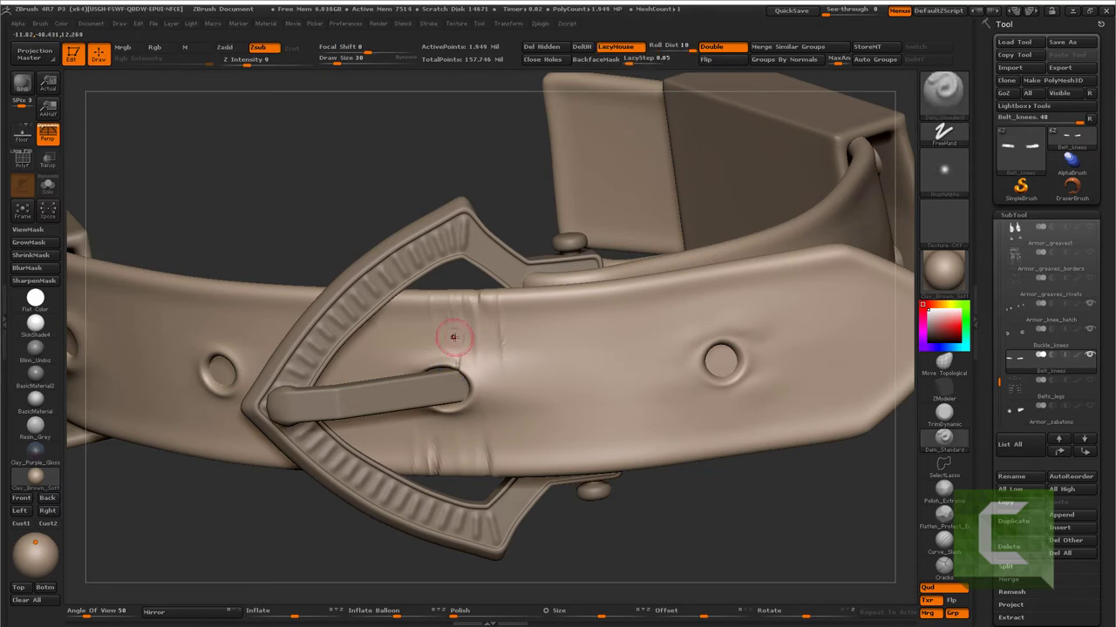
- Turn toward the buckle pin, solo the belt strap and zoom in close
{"action": "left_click_drag", "start_coordinate": [479, 420], "coordinate": [463, 436]}
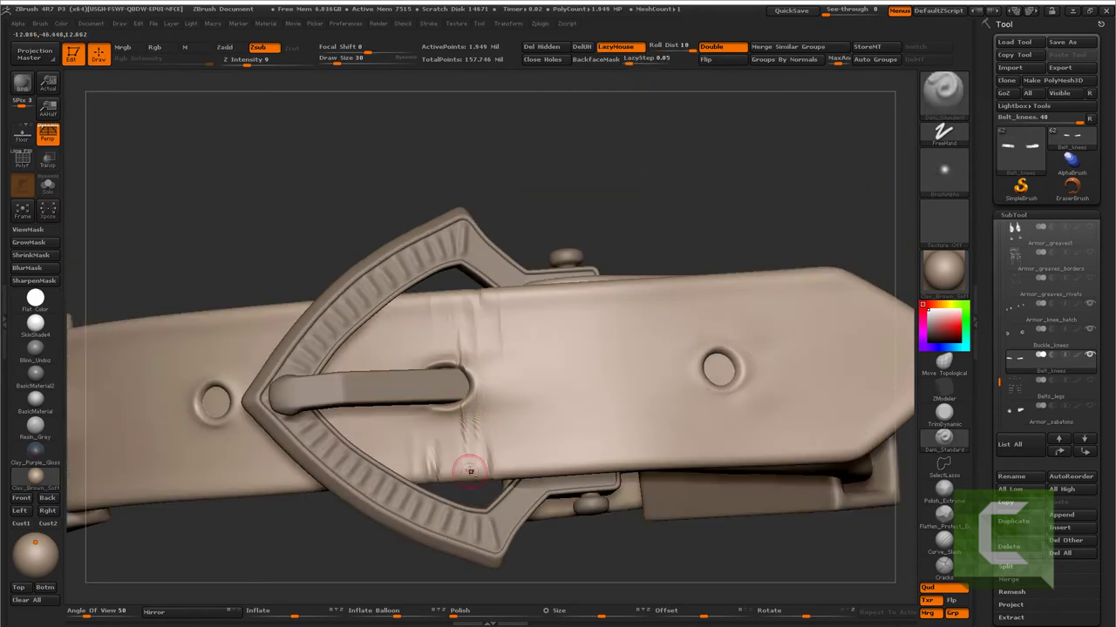
{"action": "left_click_drag", "start_coordinate": [469, 381], "coordinate": [462, 425]}
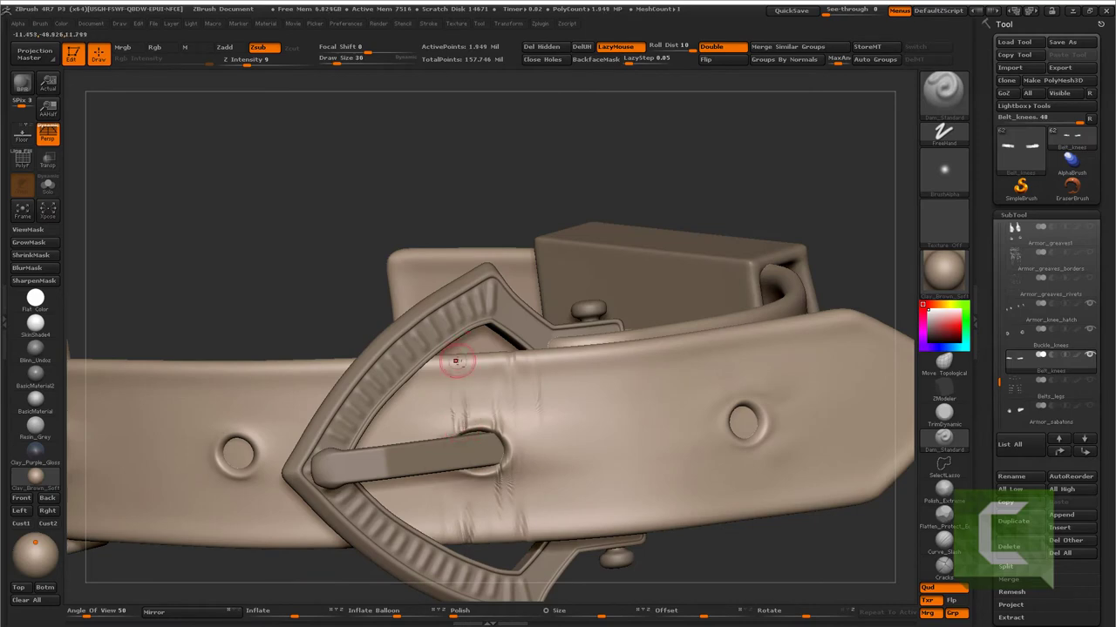
{"action": "left_click_drag", "start_coordinate": [455, 361], "coordinate": [459, 418]}
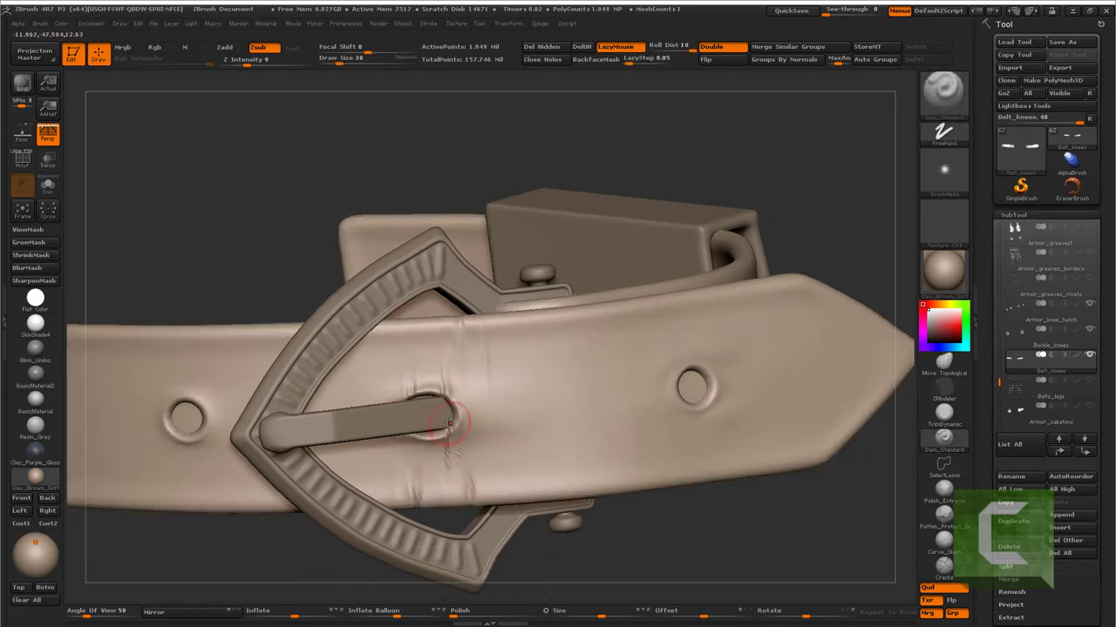
{"action": "key", "text": "ctrl+shift+s"}
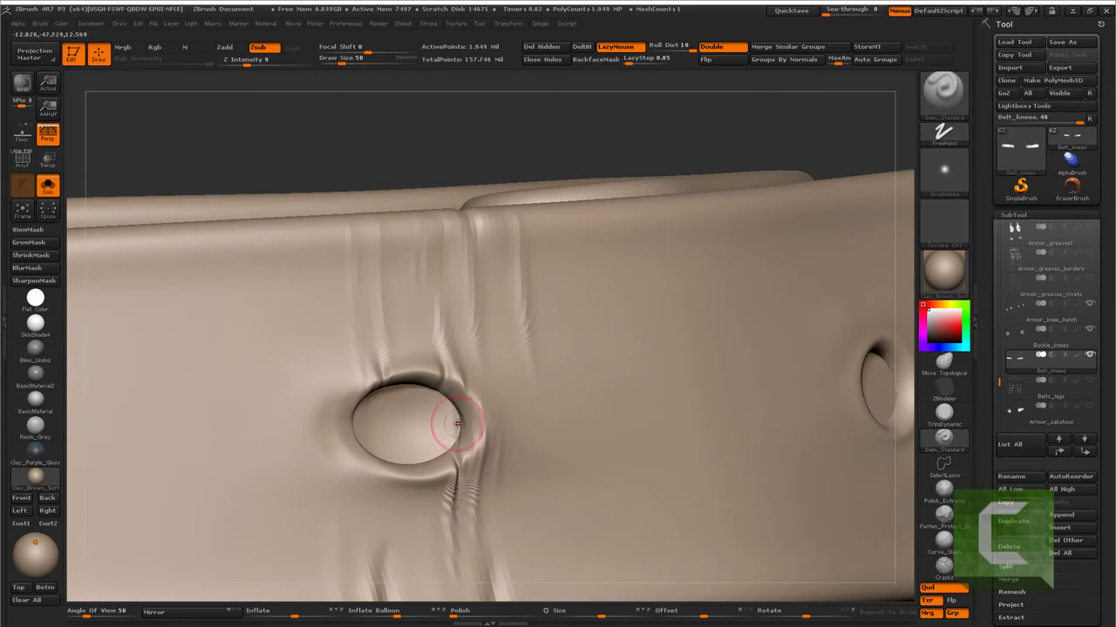
{"action": "mouse_move", "coordinate": [456, 424]}
{"action": "left_mouse_down"}
{"action": "mouse_move", "coordinate": [391, 490]}
{"action": "mouse_move", "coordinate": [336, 217]}
{"action": "mouse_move", "coordinate": [402, 317]}
{"action": "mouse_move", "coordinate": [323, 391]}
{"action": "mouse_move", "coordinate": [473, 343]}
{"action": "mouse_move", "coordinate": [510, 357]}
{"action": "mouse_move", "coordinate": [417, 250]}
{"action": "mouse_move", "coordinate": [426, 314]}
{"action": "mouse_move", "coordinate": [511, 535]}
{"action": "mouse_move", "coordinate": [441, 463]}
{"action": "mouse_move", "coordinate": [612, 488]}
{"action": "left_mouse_up"}
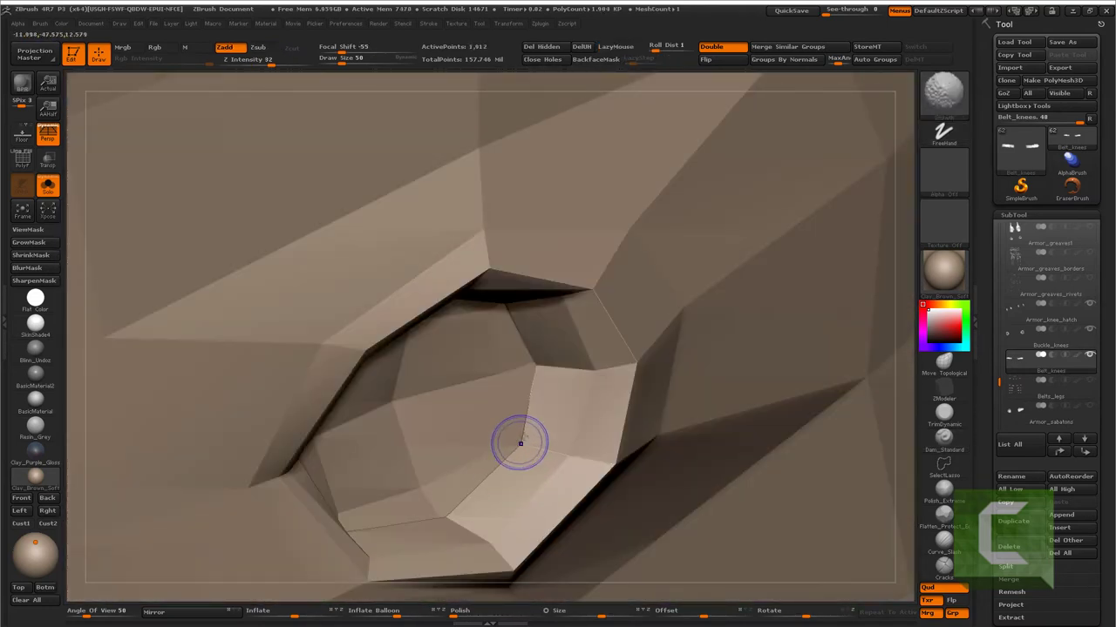
- Sculpt the facets inside the strap hole, then smooth its right and lower rim into streaked wrinkles
{"action": "left_click_drag", "start_coordinate": [521, 444], "coordinate": [436, 520]}
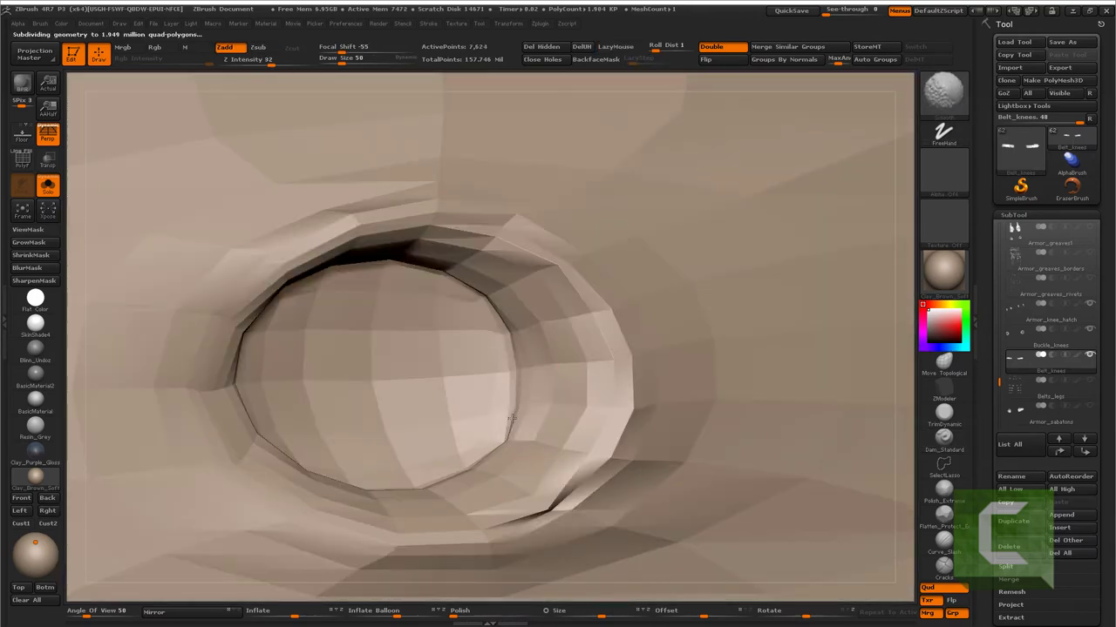
{"action": "left_click_drag", "start_coordinate": [506, 319], "coordinate": [362, 276]}
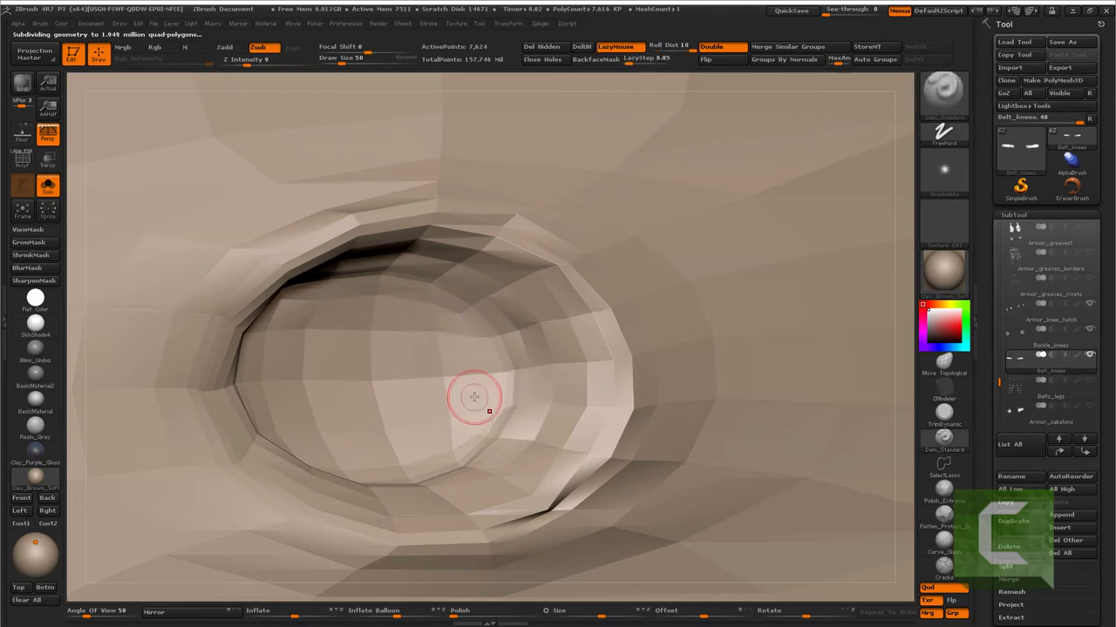
{"action": "left_click_drag", "start_coordinate": [474, 398], "coordinate": [436, 492], "text": "shift"}
{"action": "left_click_drag", "start_coordinate": [399, 393], "coordinate": [436, 291], "text": "shift"}
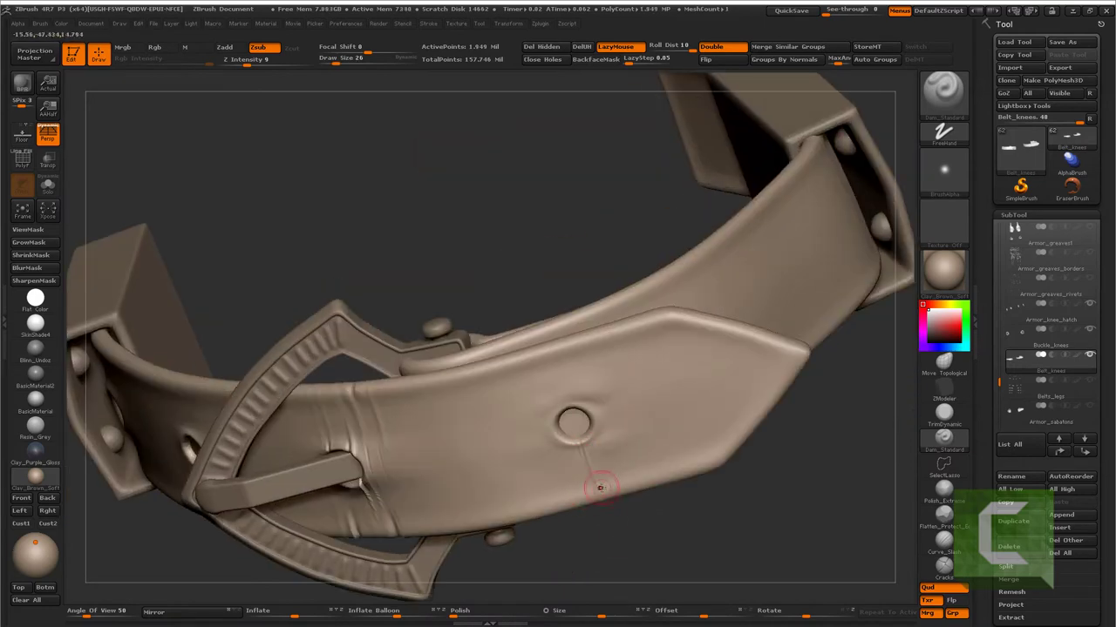
- Carve three downward creases around the strap's button hole with Dam_Standard
{"action": "left_click_drag", "start_coordinate": [617, 484], "coordinate": [601, 467]}
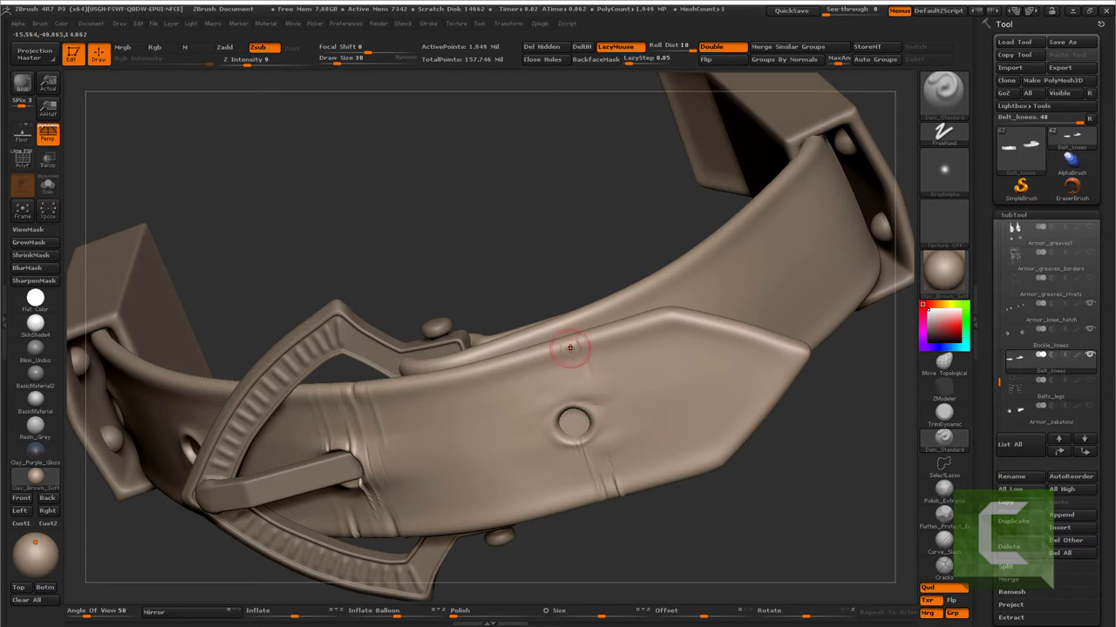
{"action": "left_click_drag", "start_coordinate": [528, 354], "coordinate": [545, 395]}
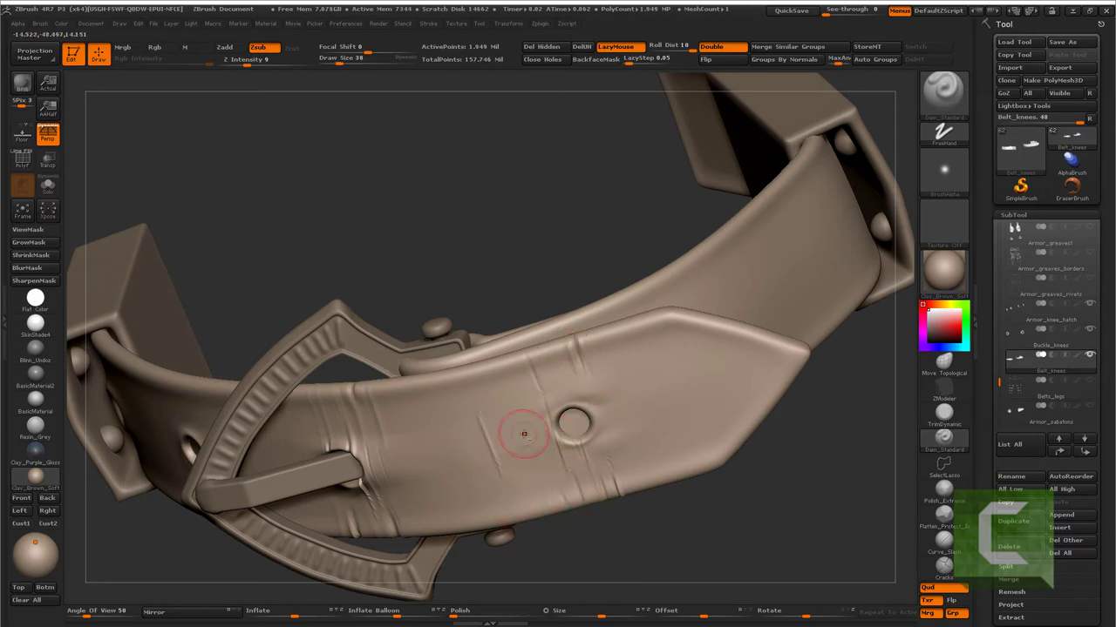
{"action": "left_click_drag", "start_coordinate": [523, 434], "coordinate": [539, 509]}
- Wear down the strap's pointed tip with Polish_Extreme and solo the belt
{"action": "left_click", "coordinate": [947, 483]}
{"action": "left_click_drag", "start_coordinate": [530, 448], "coordinate": [485, 430]}
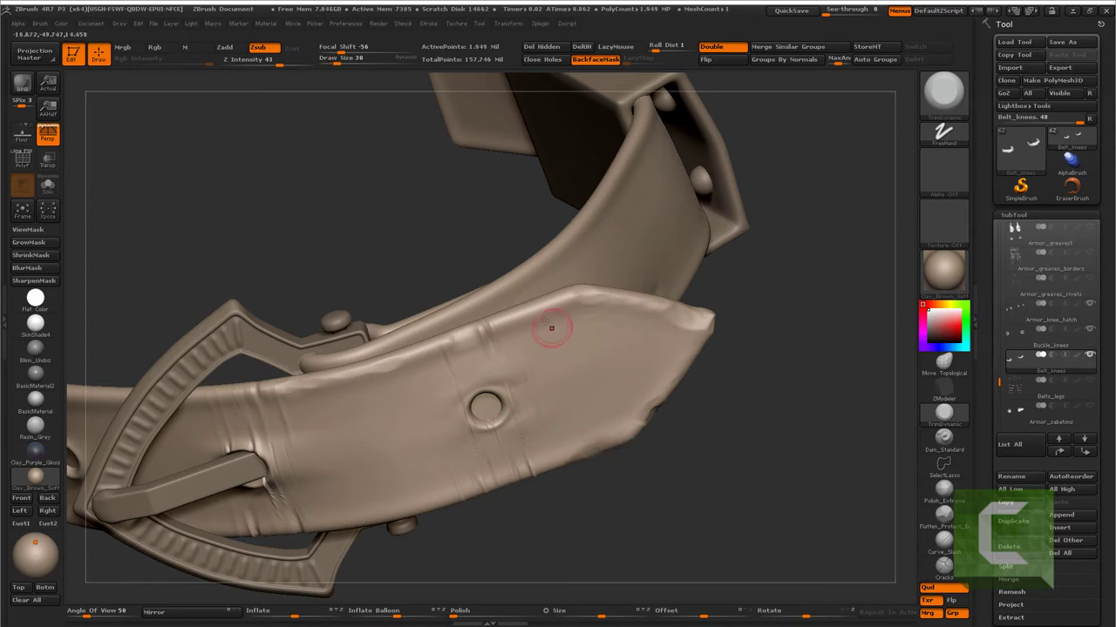
{"action": "left_click_drag", "start_coordinate": [550, 328], "coordinate": [497, 427]}
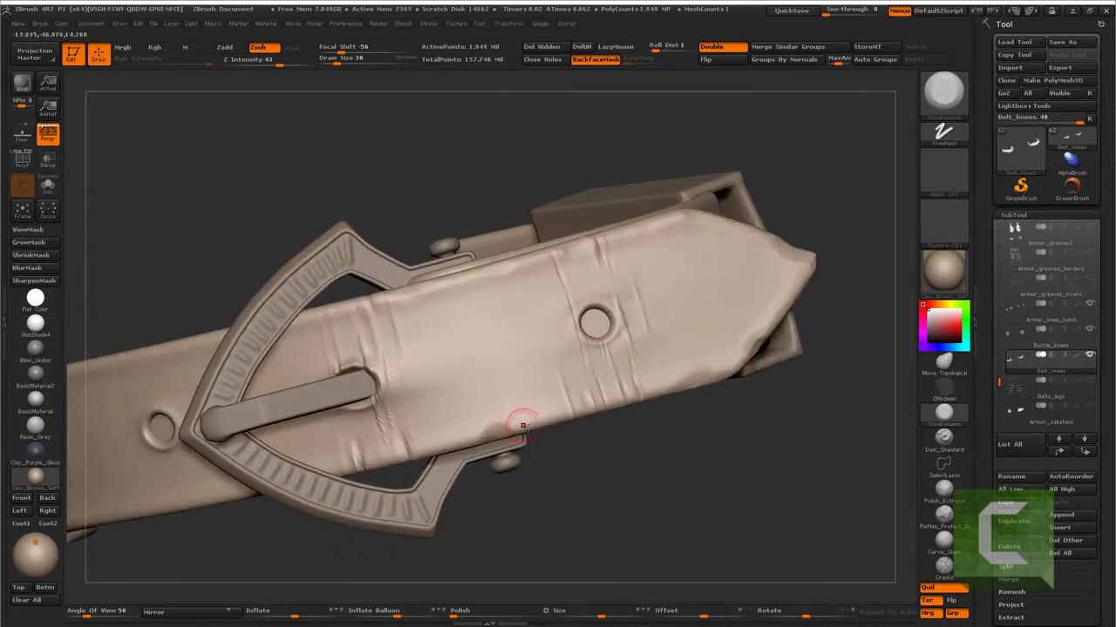
{"action": "left_click_drag", "start_coordinate": [511, 362], "coordinate": [568, 426], "text": "alt"}
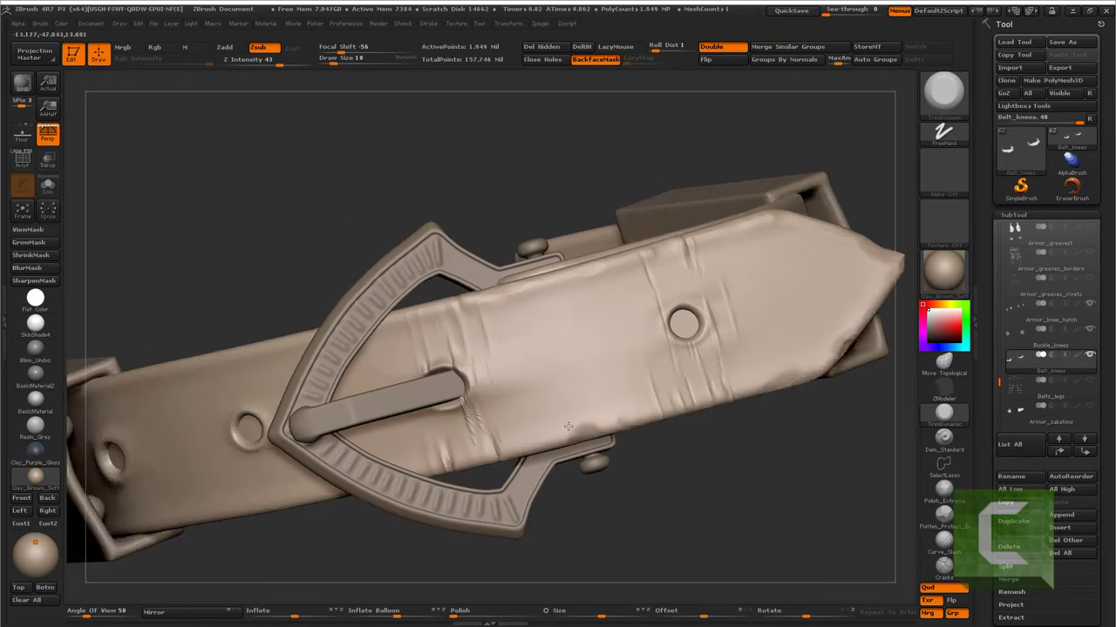
{"action": "mouse_move", "coordinate": [504, 437]}
{"action": "left_mouse_down"}
{"action": "mouse_move", "coordinate": [423, 404]}
{"action": "mouse_move", "coordinate": [565, 352]}
{"action": "left_mouse_up"}
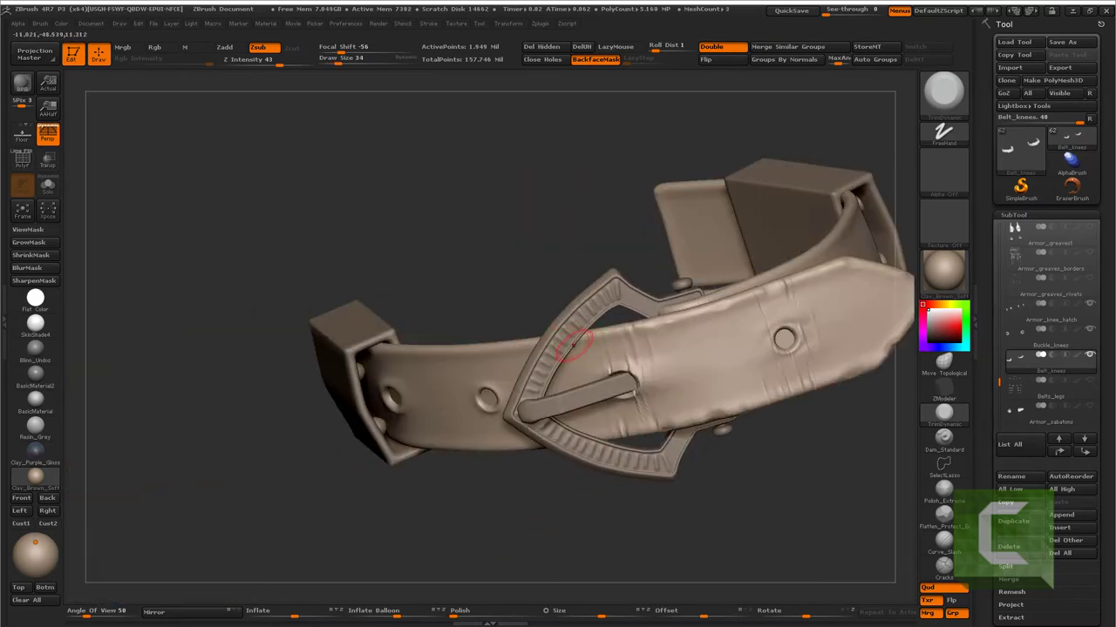
{"action": "key", "text": "ctrl+shift+s"}
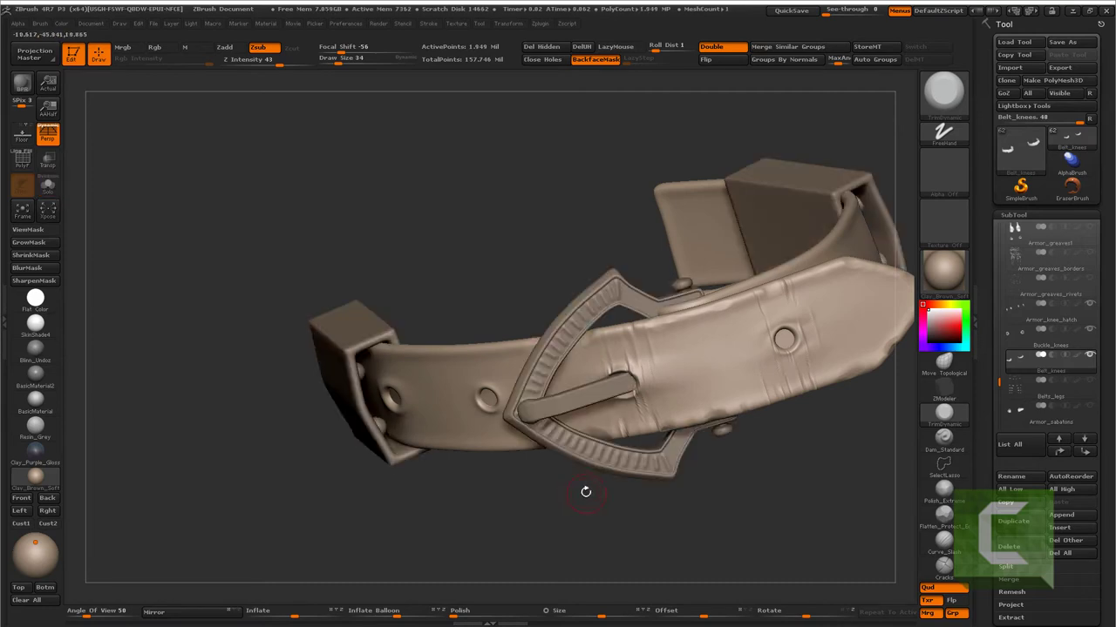
{"action": "mouse_move", "coordinate": [561, 568]}
{"action": "left_mouse_down"}
{"action": "mouse_move", "coordinate": [559, 303]}
{"action": "mouse_move", "coordinate": [523, 368]}
{"action": "mouse_move", "coordinate": [388, 464]}
{"action": "left_mouse_up"}
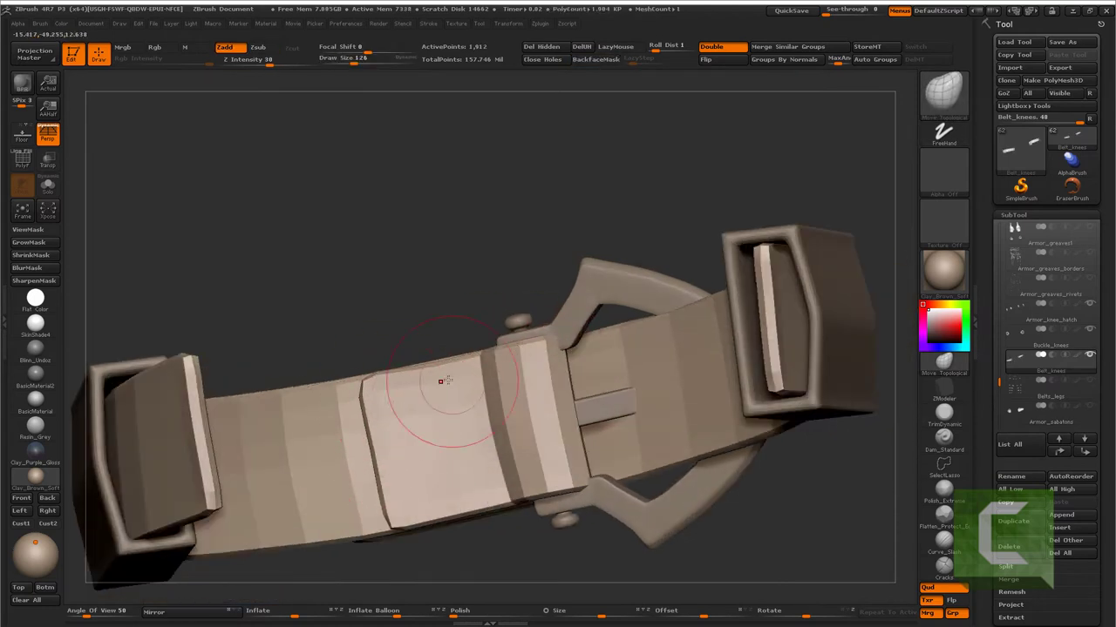
{"action": "mouse_move", "coordinate": [444, 381]}
{"action": "left_mouse_down"}
{"action": "mouse_move", "coordinate": [552, 346]}
{"action": "mouse_move", "coordinate": [535, 361]}
{"action": "mouse_move", "coordinate": [535, 349]}
{"action": "mouse_move", "coordinate": [585, 511]}
{"action": "mouse_move", "coordinate": [508, 366]}
{"action": "left_mouse_up"}
- Raise the belt two subdivision levels and ready a smaller Dam_Standard and TrimDynamic brush
{"action": "key", "text": "ctrl+d"}
{"action": "mouse_move", "coordinate": [476, 413]}
{"action": "left_mouse_down"}
{"action": "mouse_move", "coordinate": [486, 349]}
{"action": "mouse_move", "coordinate": [568, 349]}
{"action": "mouse_move", "coordinate": [521, 365]}
{"action": "mouse_move", "coordinate": [558, 391]}
{"action": "mouse_move", "coordinate": [590, 324]}
{"action": "mouse_move", "coordinate": [549, 349]}
{"action": "mouse_move", "coordinate": [575, 457]}
{"action": "mouse_move", "coordinate": [532, 438]}
{"action": "mouse_move", "coordinate": [569, 442]}
{"action": "mouse_move", "coordinate": [543, 465]}
{"action": "mouse_move", "coordinate": [583, 479]}
{"action": "left_mouse_up"}
{"action": "key", "text": "ctrl+d"}
{"action": "key", "text": "b"}
{"action": "key", "text": "d"}
{"action": "key", "text": "s"}
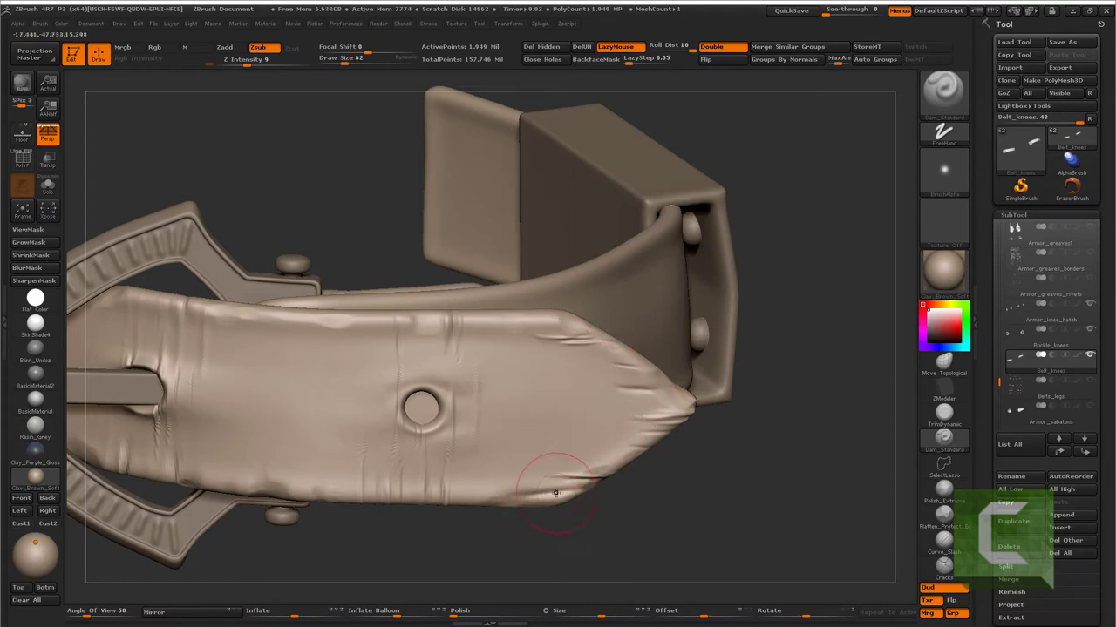
{"action": "key", "text": "bracketleft"}
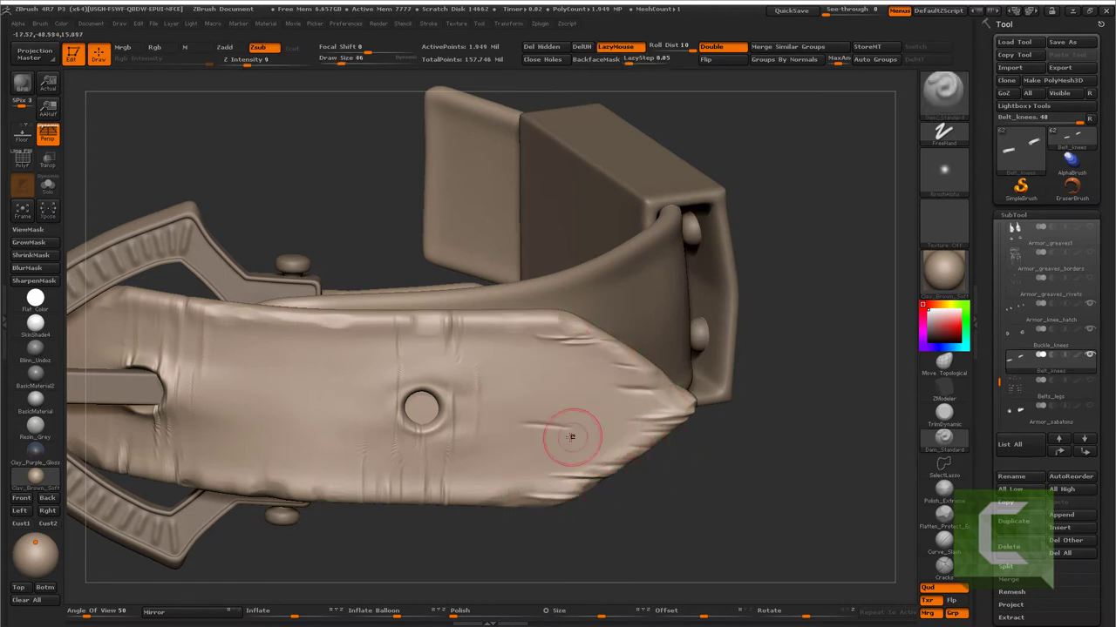
{"action": "key", "text": "bracketleft"}
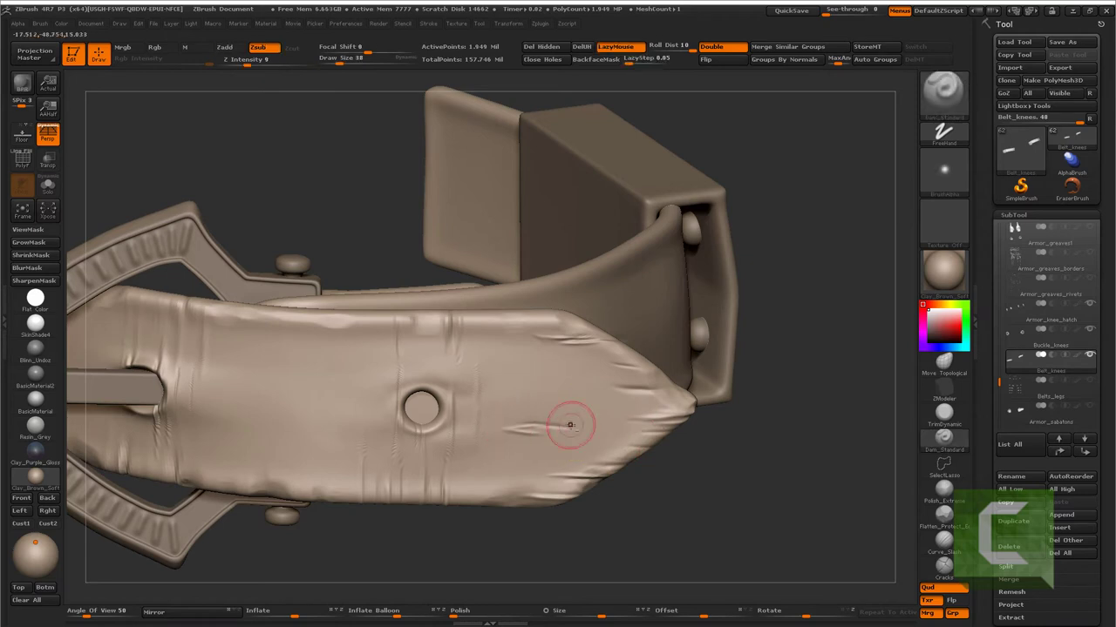
{"action": "key", "text": "b"}
{"action": "key", "text": "t"}
{"action": "key", "text": "d"}
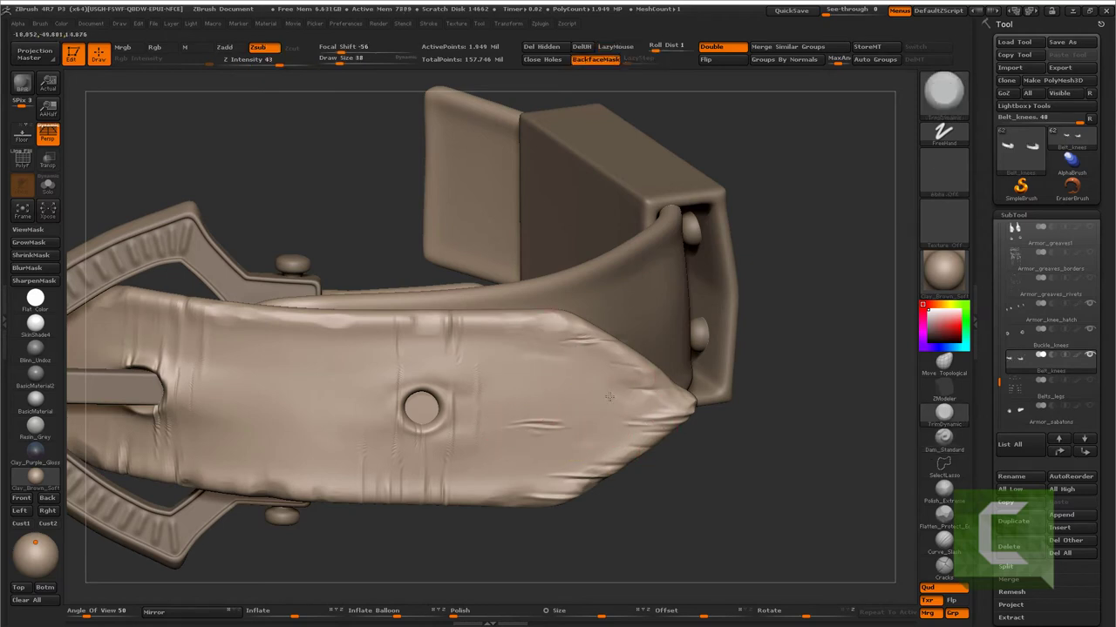
- Frame both knee belts and nick the strap edges with Clay and Dam_Standard brushes
{"action": "key", "text": "f"}
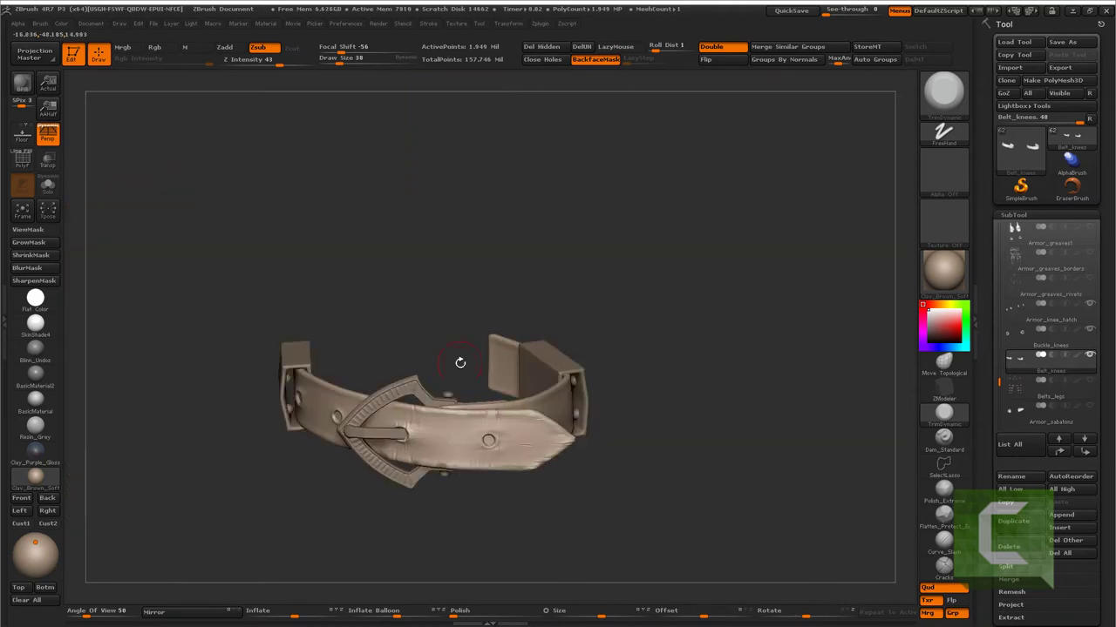
{"action": "mouse_move", "coordinate": [502, 393]}
{"action": "left_mouse_down", "text": "alt"}
{"action": "mouse_move", "coordinate": [566, 408]}
{"action": "mouse_move", "coordinate": [620, 541]}
{"action": "left_mouse_up", "text": "alt"}
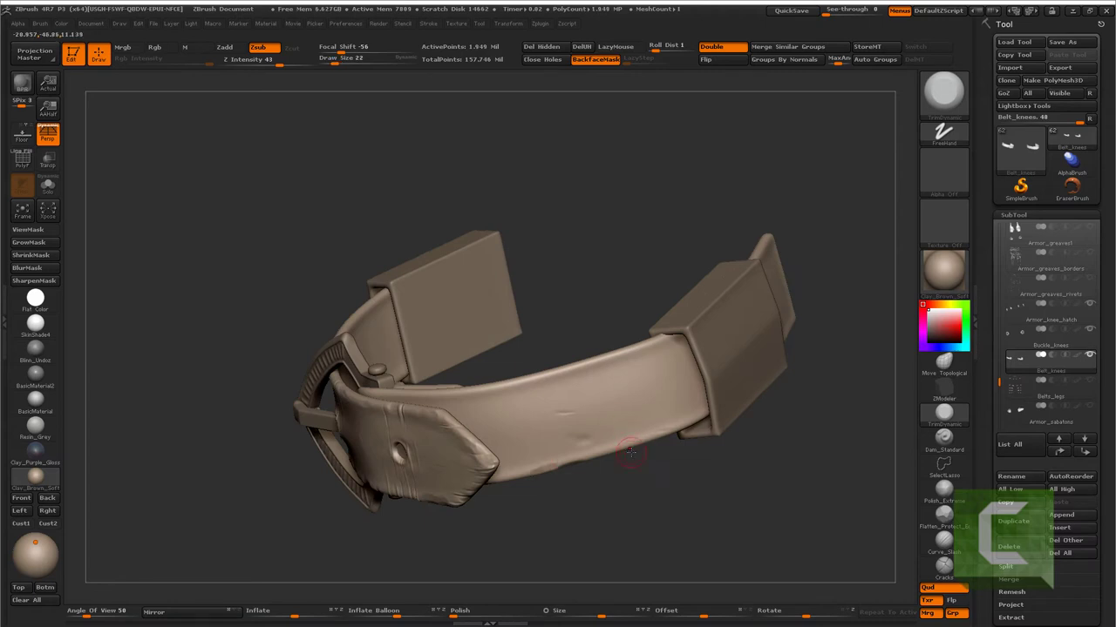
{"action": "mouse_move", "coordinate": [633, 344]}
{"action": "left_mouse_down"}
{"action": "mouse_move", "coordinate": [590, 373]}
{"action": "mouse_move", "coordinate": [564, 367]}
{"action": "mouse_move", "coordinate": [585, 304]}
{"action": "mouse_move", "coordinate": [610, 366]}
{"action": "mouse_move", "coordinate": [566, 418]}
{"action": "left_mouse_up"}
{"action": "mouse_move", "coordinate": [328, 399]}
{"action": "left_mouse_down", "text": "alt"}
{"action": "mouse_move", "coordinate": [242, 409]}
{"action": "mouse_move", "coordinate": [349, 361]}
{"action": "mouse_move", "coordinate": [284, 348]}
{"action": "left_mouse_up", "text": "alt"}
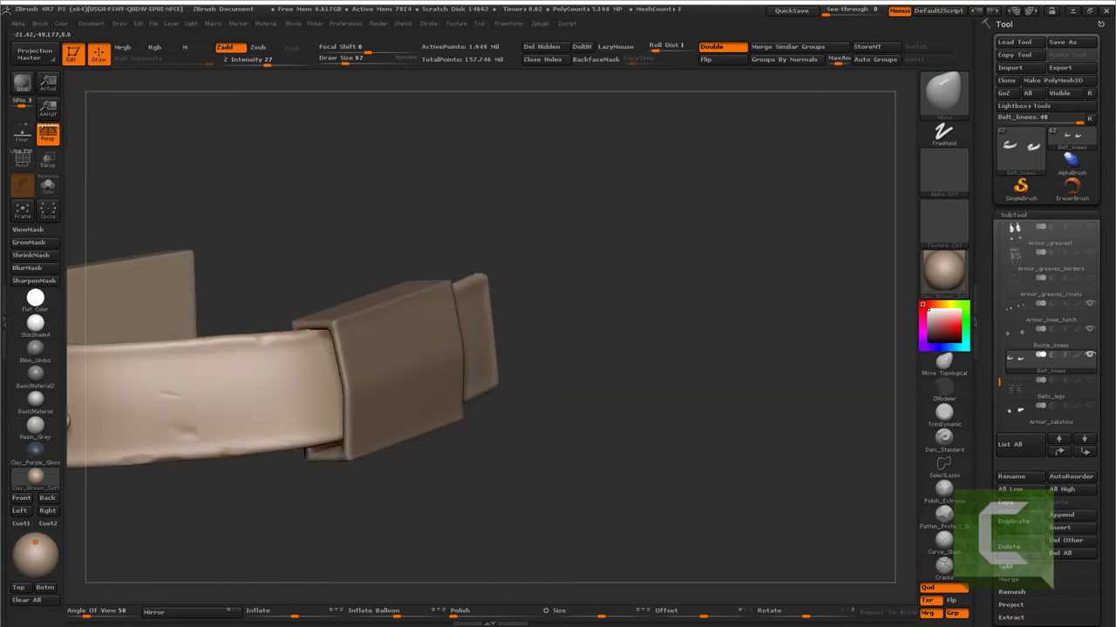
{"action": "key", "text": "f"}
{"action": "key", "text": "b"}
{"action": "key", "text": "c"}
{"action": "key", "text": "b"}
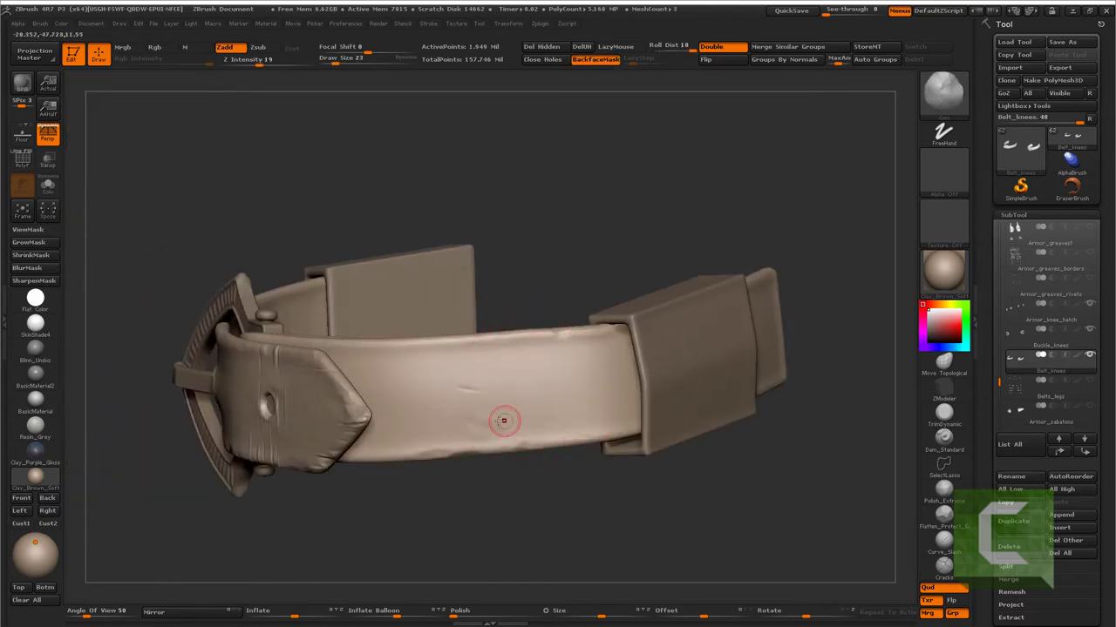
{"action": "key", "text": "shift"}
{"action": "key", "text": "b"}
{"action": "key", "text": "d"}
{"action": "key", "text": "s"}
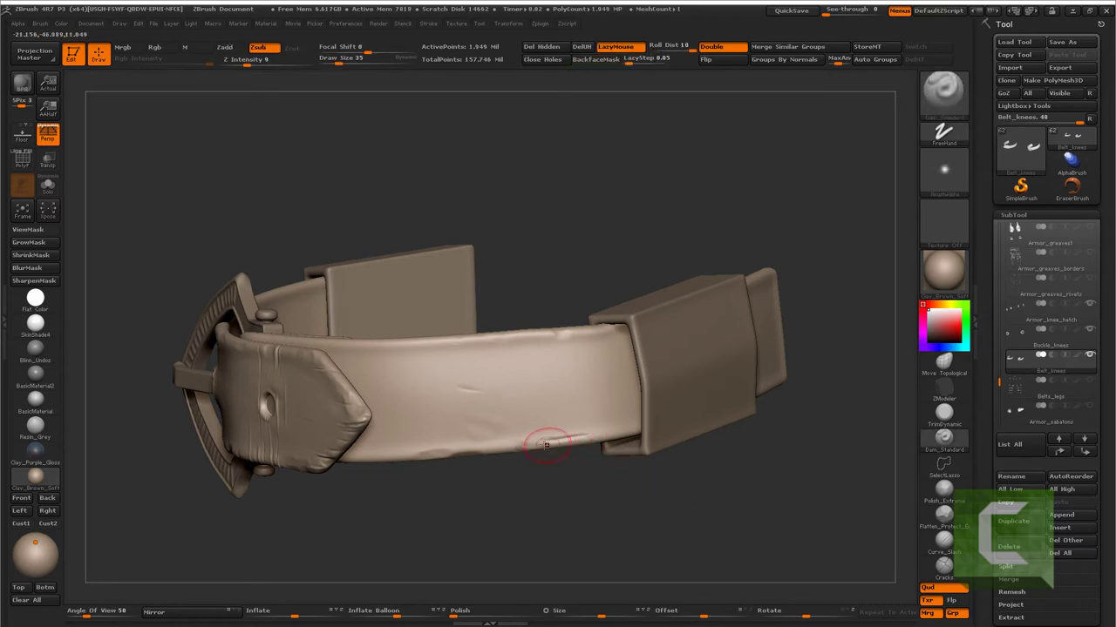
- Level the strap and smooth a dented, worn rim around its middle hole
{"action": "left_click_drag", "start_coordinate": [545, 448], "coordinate": [557, 503]}
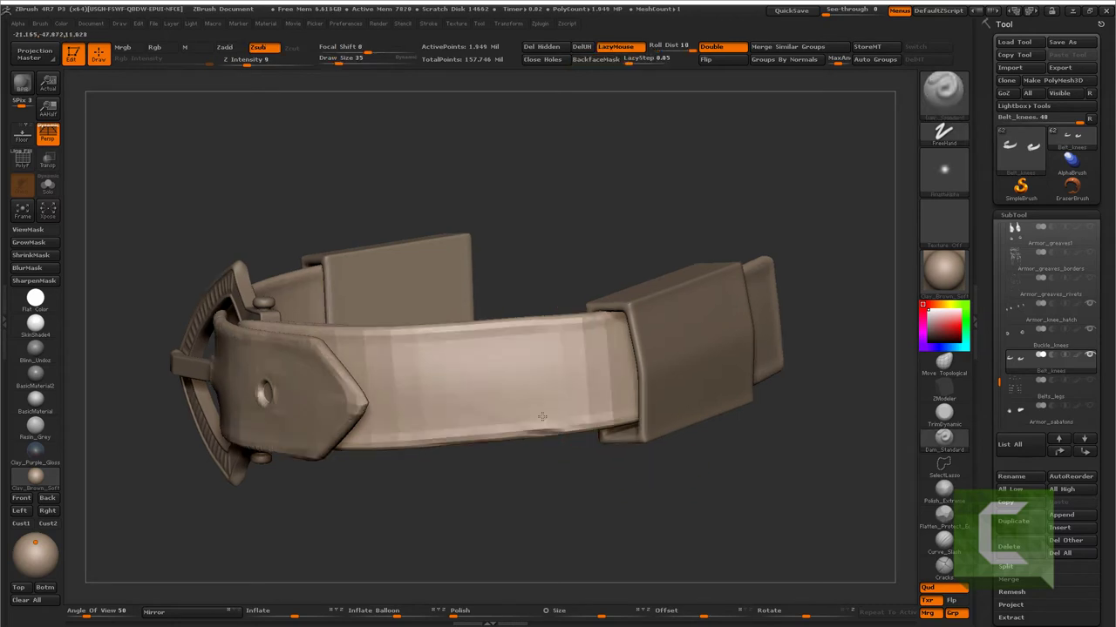
{"action": "left_click_drag", "start_coordinate": [529, 384], "coordinate": [570, 377]}
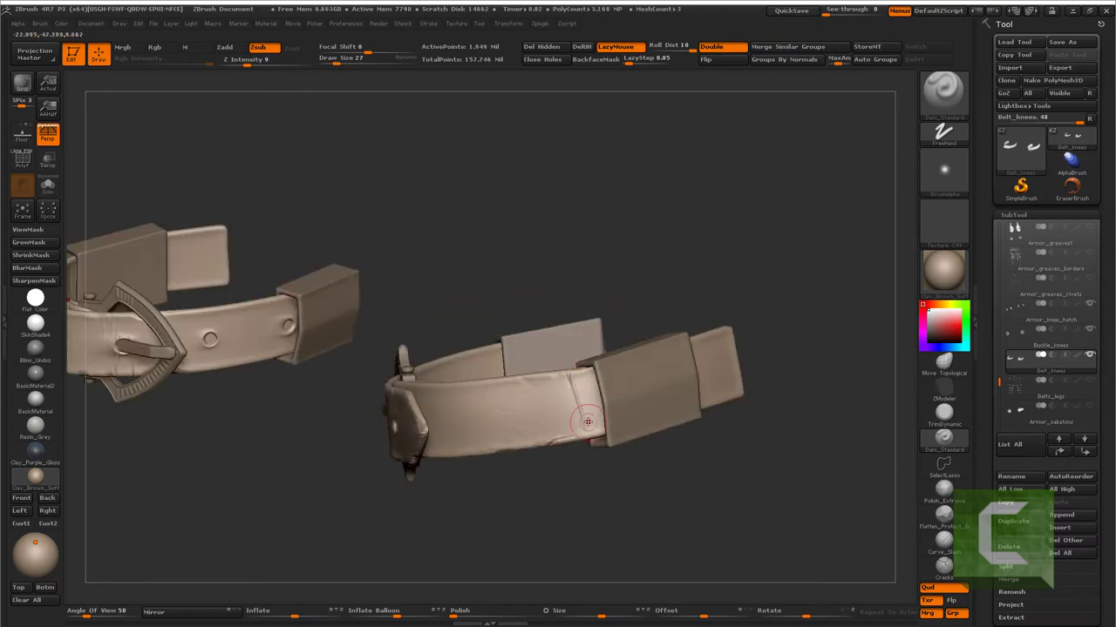
{"action": "mouse_move", "coordinate": [591, 428]}
{"action": "left_mouse_down"}
{"action": "mouse_move", "coordinate": [543, 507]}
{"action": "mouse_move", "coordinate": [530, 480]}
{"action": "left_mouse_up"}
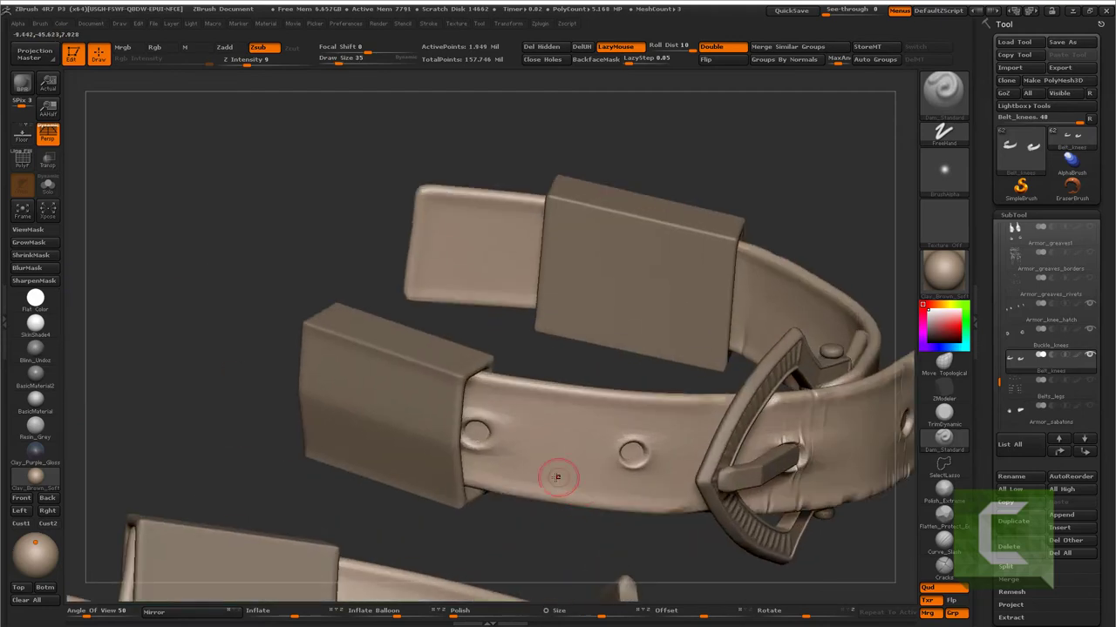
{"action": "left_click_drag", "start_coordinate": [543, 403], "coordinate": [563, 378]}
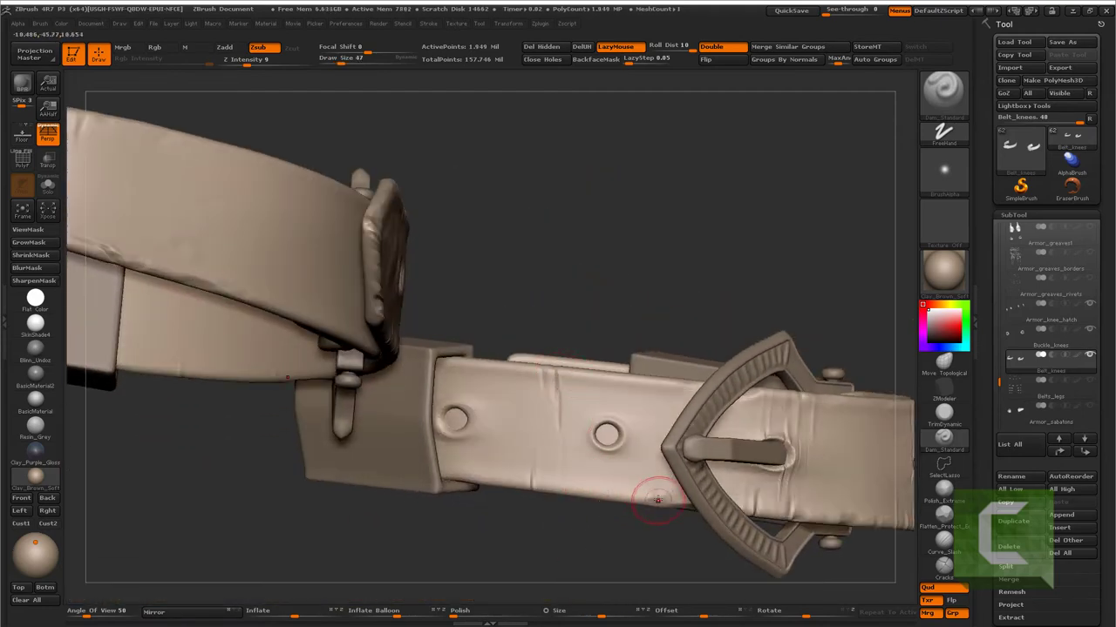
{"action": "key", "text": "shift"}
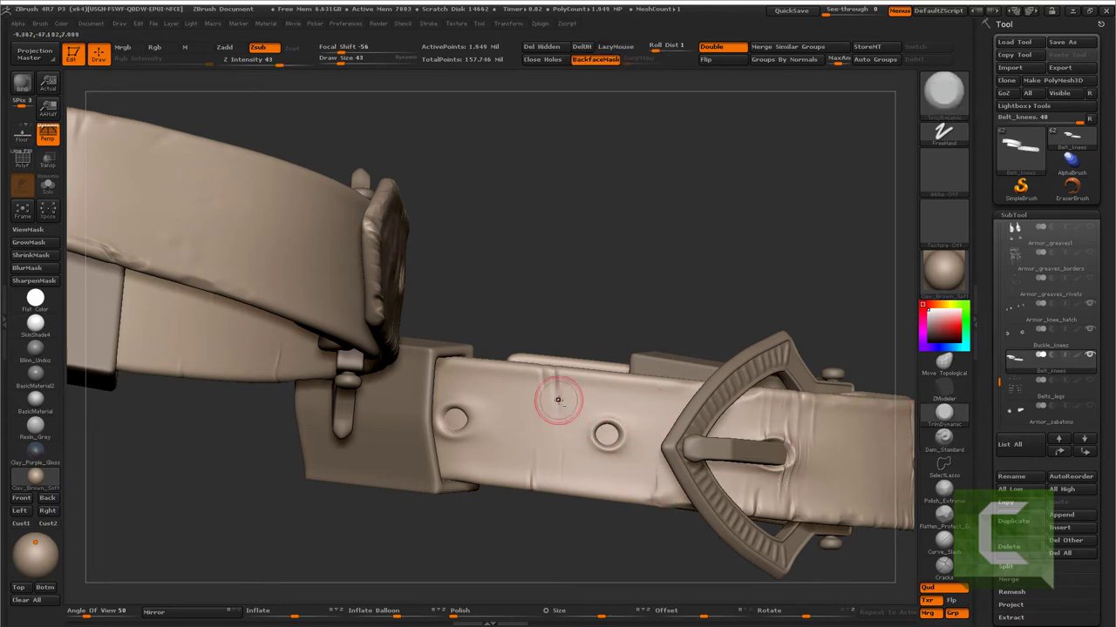
{"action": "left_click_drag", "start_coordinate": [607, 381], "coordinate": [531, 423]}
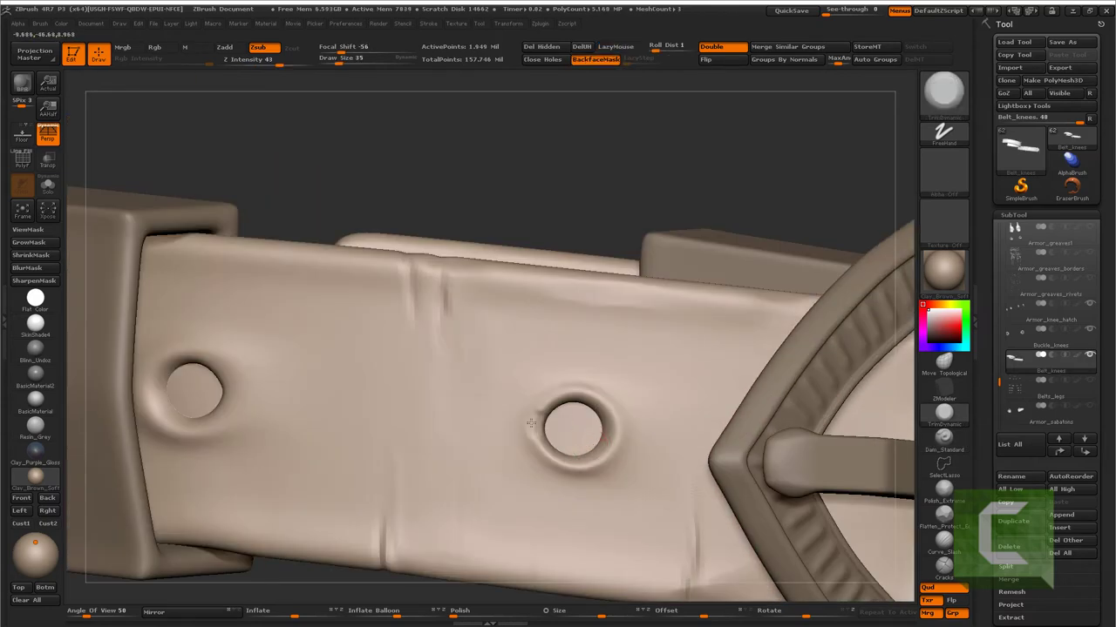
{"action": "key", "text": "shift"}
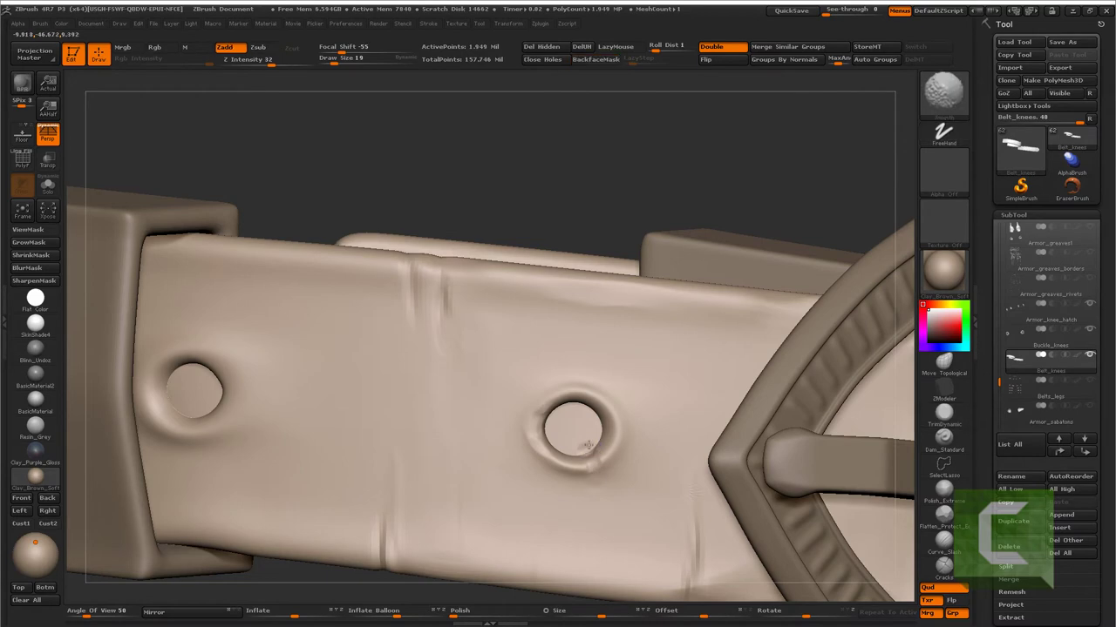
- Frame both knee belts together and rotate them to review the wear
{"action": "key", "text": "f"}
{"action": "left_click_drag", "start_coordinate": [598, 480], "coordinate": [527, 249], "text": "shift"}
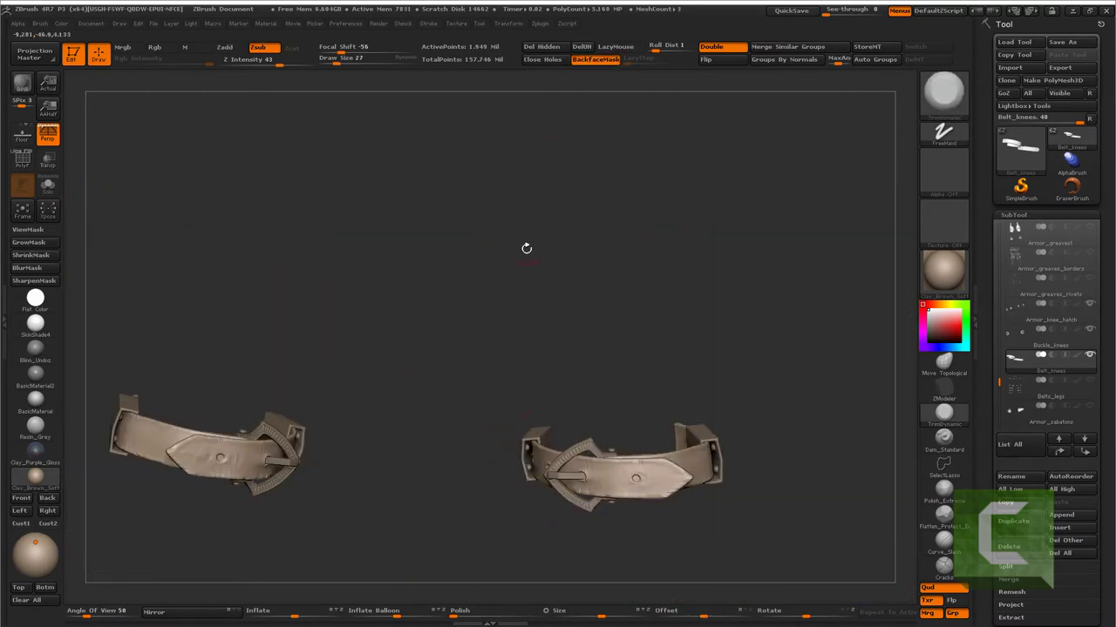
{"action": "left_click_drag", "start_coordinate": [570, 341], "coordinate": [346, 46]}
{"action": "left_click_drag", "start_coordinate": [589, 401], "coordinate": [488, 261]}
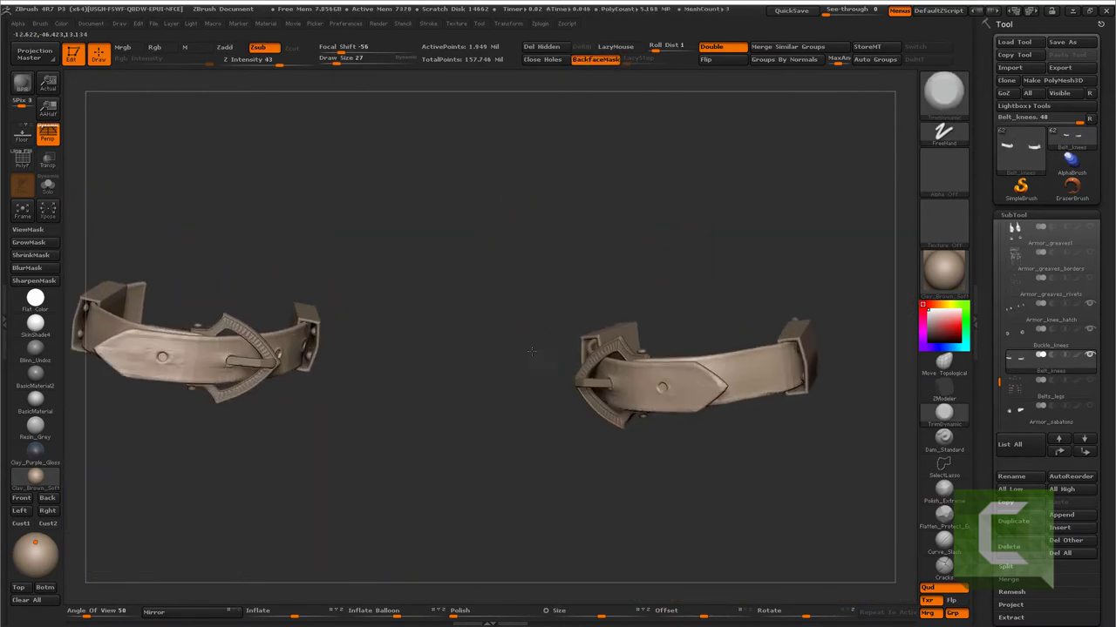
{"action": "left_click", "coordinate": [345, 23]}
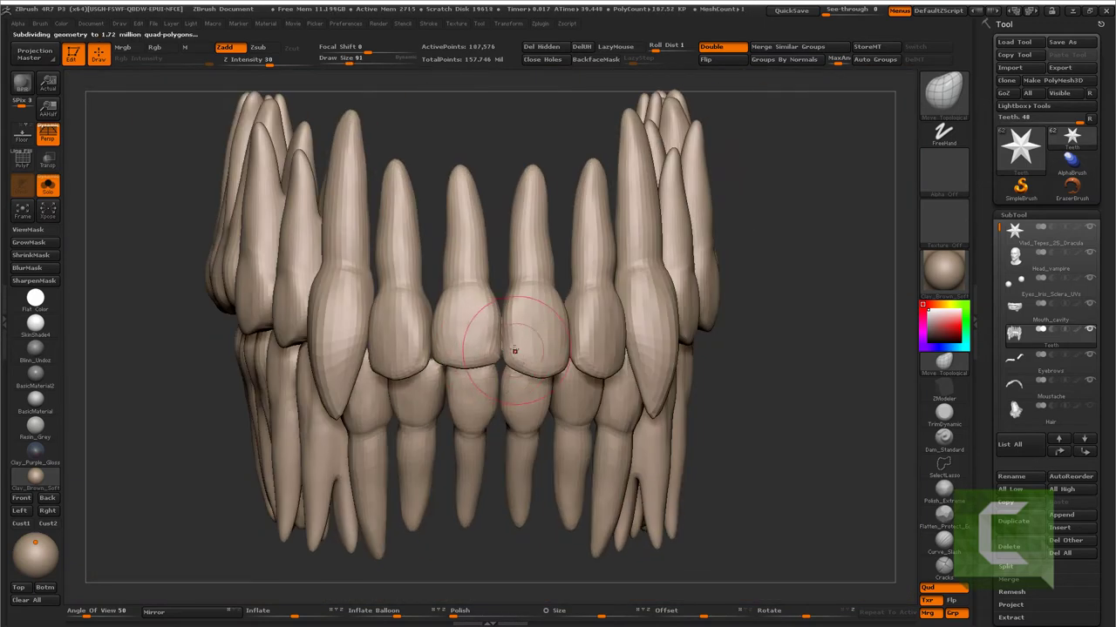
{"action": "mouse_move", "coordinate": [514, 350]}
{"action": "left_mouse_down"}
{"action": "mouse_move", "coordinate": [609, 374]}
{"action": "mouse_move", "coordinate": [439, 376]}
{"action": "mouse_move", "coordinate": [614, 282]}
{"action": "left_mouse_up"}
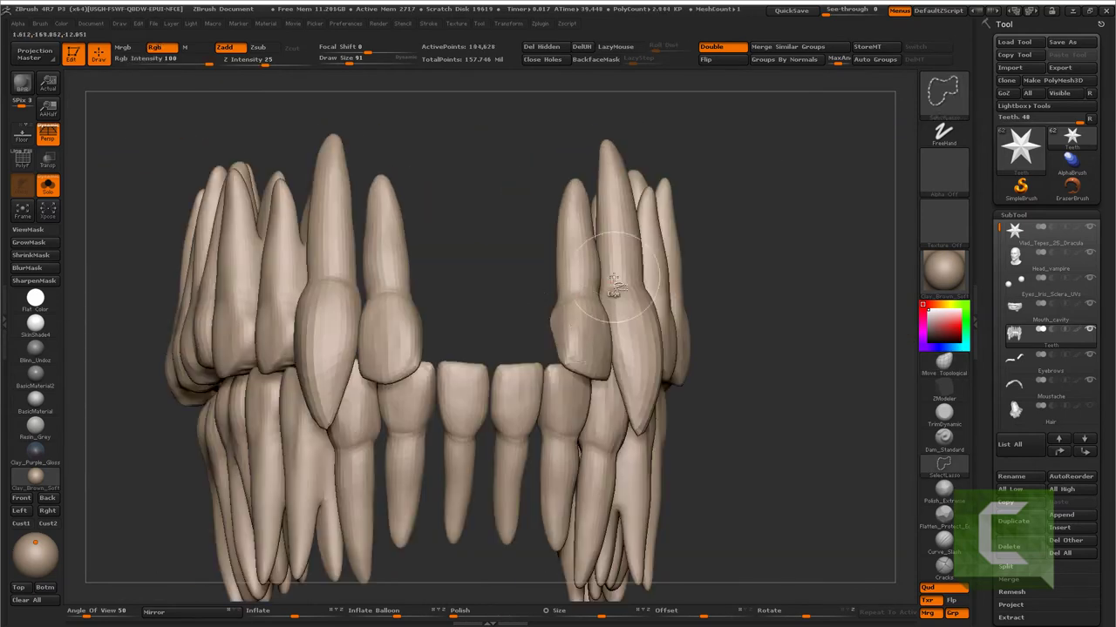
{"action": "left_click_drag", "start_coordinate": [405, 328], "coordinate": [598, 311], "text": "ctrl+alt+shift"}
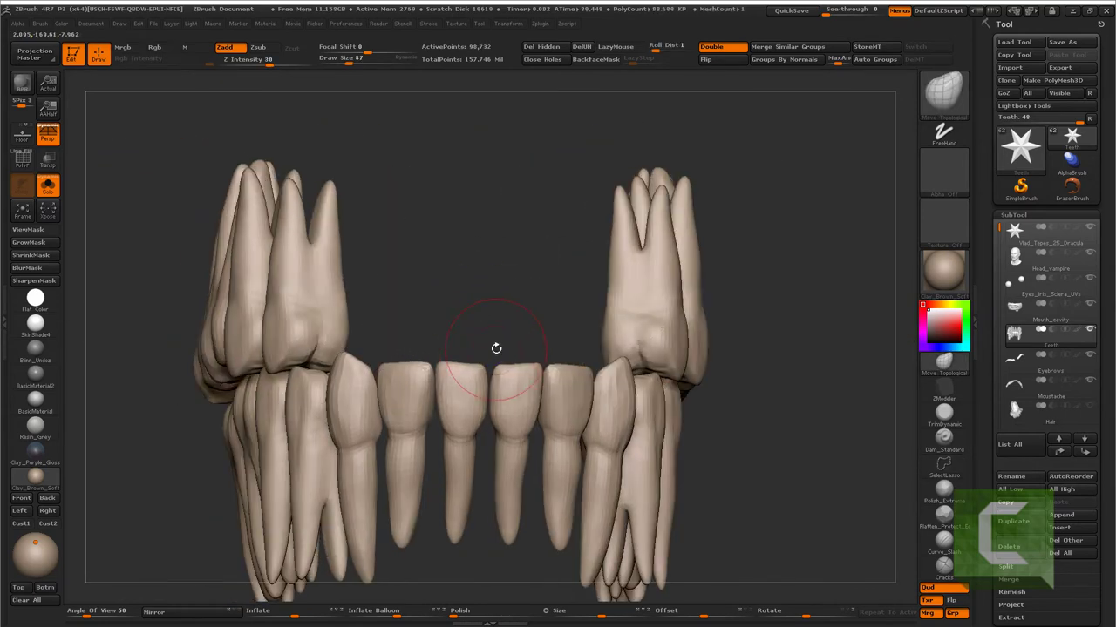
{"action": "mouse_move", "coordinate": [498, 349]}
{"action": "left_mouse_down", "text": "alt"}
{"action": "mouse_move", "coordinate": [543, 398]}
{"action": "mouse_move", "coordinate": [521, 374]}
{"action": "left_mouse_up", "text": "alt"}
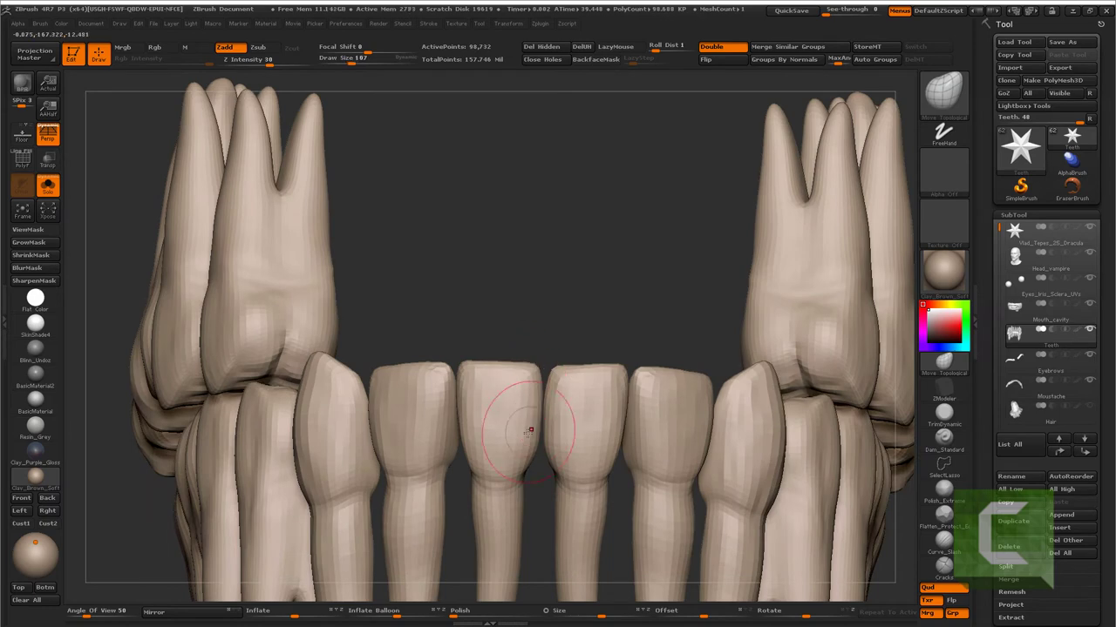
{"action": "mouse_move", "coordinate": [529, 431]}
{"action": "left_mouse_down", "text": "alt"}
{"action": "mouse_move", "coordinate": [489, 404]}
{"action": "mouse_move", "coordinate": [557, 401]}
{"action": "mouse_move", "coordinate": [540, 399]}
{"action": "mouse_move", "coordinate": [711, 433]}
{"action": "mouse_move", "coordinate": [660, 424]}
{"action": "mouse_move", "coordinate": [610, 366]}
{"action": "mouse_move", "coordinate": [585, 298]}
{"action": "mouse_move", "coordinate": [565, 373]}
{"action": "mouse_move", "coordinate": [524, 384]}
{"action": "mouse_move", "coordinate": [552, 287]}
{"action": "mouse_move", "coordinate": [571, 458]}
{"action": "mouse_move", "coordinate": [540, 415]}
{"action": "mouse_move", "coordinate": [602, 402]}
{"action": "mouse_move", "coordinate": [656, 434]}
{"action": "left_mouse_up", "text": "alt"}
{"action": "left_click", "coordinate": [571, 457], "text": "ctrl+shift"}
{"action": "mouse_move", "coordinate": [623, 374]}
{"action": "left_mouse_down"}
{"action": "mouse_move", "coordinate": [635, 381]}
{"action": "mouse_move", "coordinate": [473, 336]}
{"action": "mouse_move", "coordinate": [580, 378]}
{"action": "mouse_move", "coordinate": [522, 309]}
{"action": "mouse_move", "coordinate": [572, 343]}
{"action": "mouse_move", "coordinate": [593, 331]}
{"action": "mouse_move", "coordinate": [579, 358]}
{"action": "mouse_move", "coordinate": [585, 391]}
{"action": "mouse_move", "coordinate": [612, 365]}
{"action": "mouse_move", "coordinate": [598, 341]}
{"action": "mouse_move", "coordinate": [653, 354]}
{"action": "mouse_move", "coordinate": [636, 401]}
{"action": "mouse_move", "coordinate": [739, 539]}
{"action": "mouse_move", "coordinate": [758, 502]}
{"action": "mouse_move", "coordinate": [764, 521]}
{"action": "mouse_move", "coordinate": [477, 277]}
{"action": "mouse_move", "coordinate": [444, 223]}
{"action": "mouse_move", "coordinate": [636, 237]}
{"action": "mouse_move", "coordinate": [322, 396]}
{"action": "mouse_move", "coordinate": [378, 381]}
{"action": "left_mouse_up"}
{"action": "left_click", "coordinate": [736, 533], "text": "ctrl"}
{"action": "key", "text": "ctrl+h"}
{"action": "left_click", "coordinate": [322, 395], "text": "ctrl+shift"}
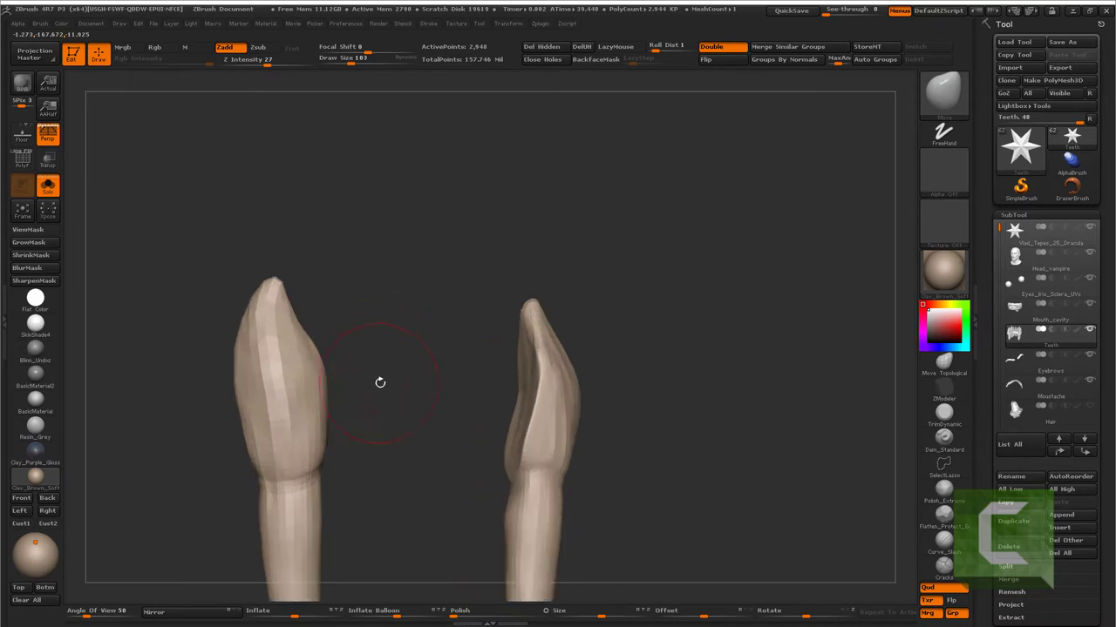
{"action": "key", "text": "ctrl+d"}
{"action": "mouse_move", "coordinate": [278, 298]}
{"action": "left_mouse_down"}
{"action": "mouse_move", "coordinate": [330, 325]}
{"action": "mouse_move", "coordinate": [306, 311]}
{"action": "mouse_move", "coordinate": [319, 285]}
{"action": "left_mouse_up"}
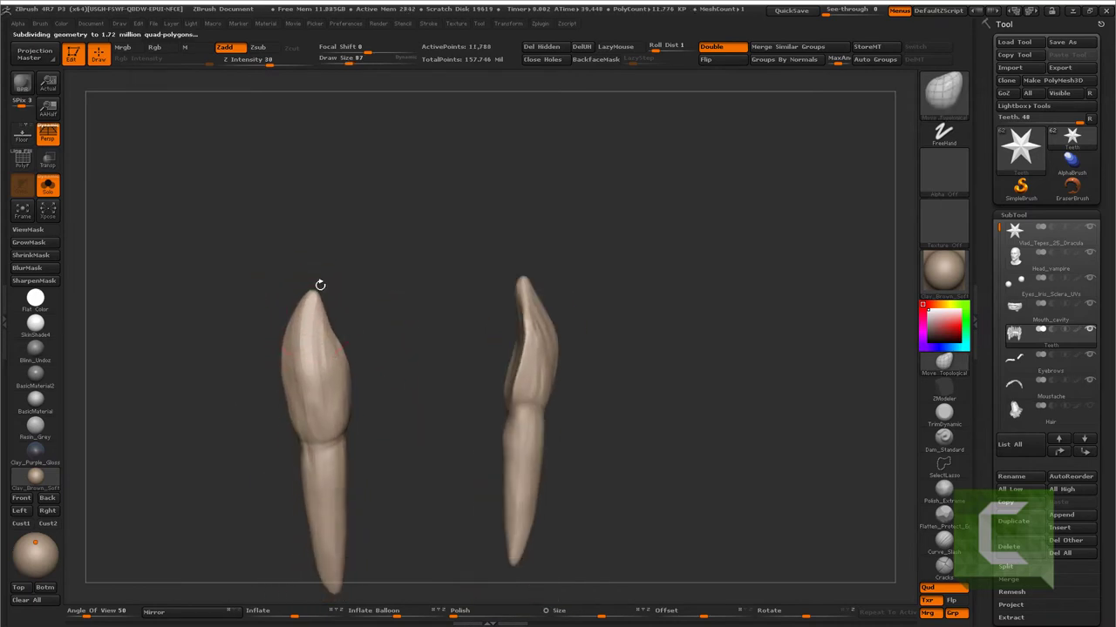
{"action": "mouse_move", "coordinate": [330, 341]}
{"action": "left_mouse_down"}
{"action": "mouse_move", "coordinate": [643, 271]}
{"action": "mouse_move", "coordinate": [635, 293]}
{"action": "left_mouse_up"}
{"action": "left_click", "coordinate": [636, 293], "text": "ctrl+shift"}
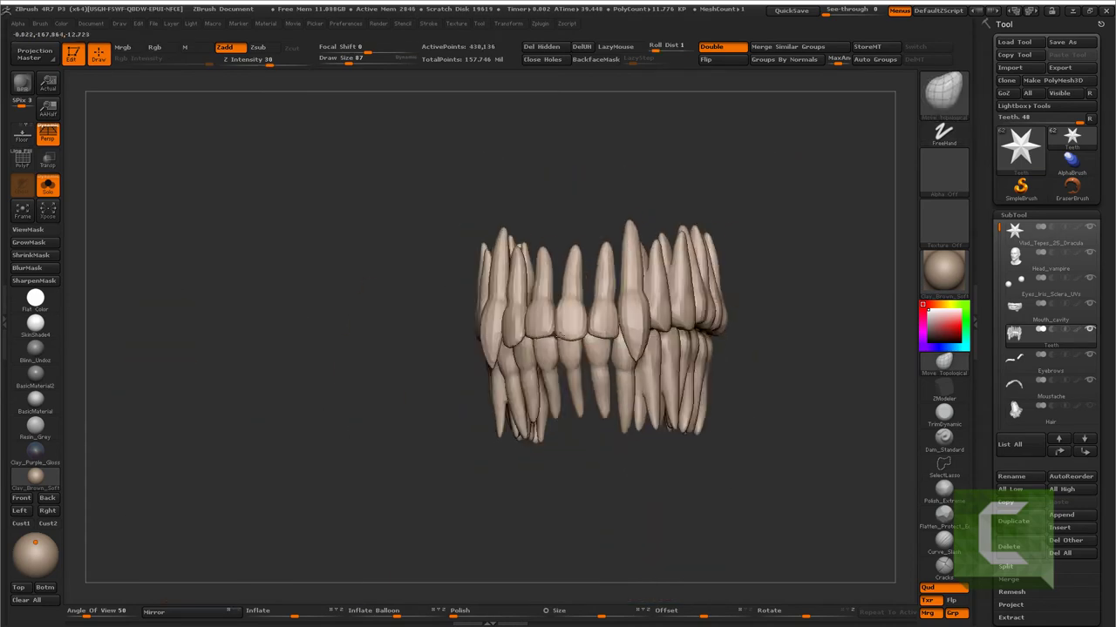
{"action": "left_click_drag", "start_coordinate": [603, 393], "coordinate": [541, 353], "text": "alt"}
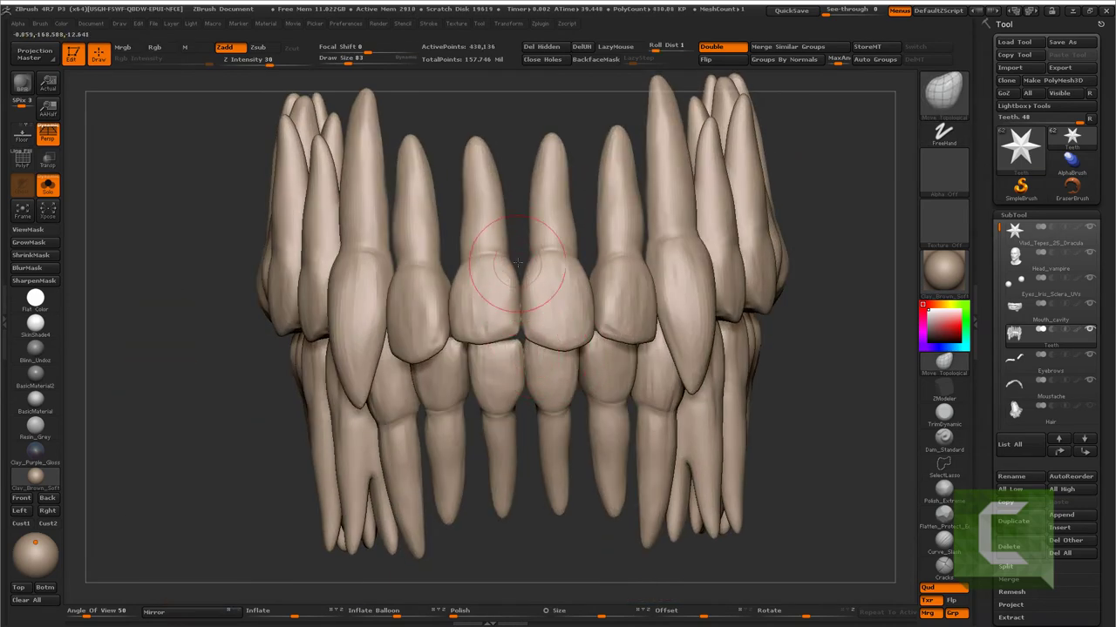
{"action": "mouse_move", "coordinate": [518, 262]}
{"action": "left_mouse_down", "text": "alt"}
{"action": "mouse_move", "coordinate": [506, 182]}
{"action": "mouse_move", "coordinate": [453, 332]}
{"action": "left_mouse_up", "text": "alt"}
- Turn Solo off and make Mouth_cavity the active subtool with the teeth visible
{"action": "mouse_move", "coordinate": [523, 349]}
{"action": "left_mouse_down", "text": "alt"}
{"action": "mouse_move", "coordinate": [585, 362]}
{"action": "mouse_move", "coordinate": [567, 229]}
{"action": "left_mouse_up", "text": "alt"}
{"action": "key", "text": "ctrl+shift+s"}
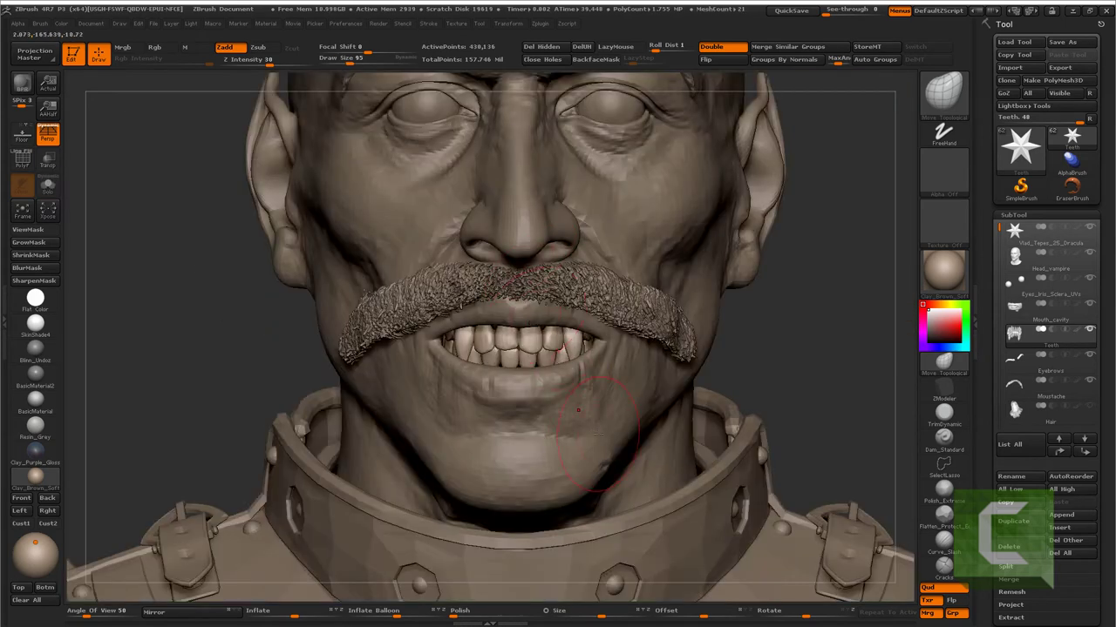
{"action": "mouse_move", "coordinate": [578, 410]}
{"action": "left_mouse_down"}
{"action": "mouse_move", "coordinate": [610, 409]}
{"action": "mouse_move", "coordinate": [538, 409]}
{"action": "left_mouse_up"}
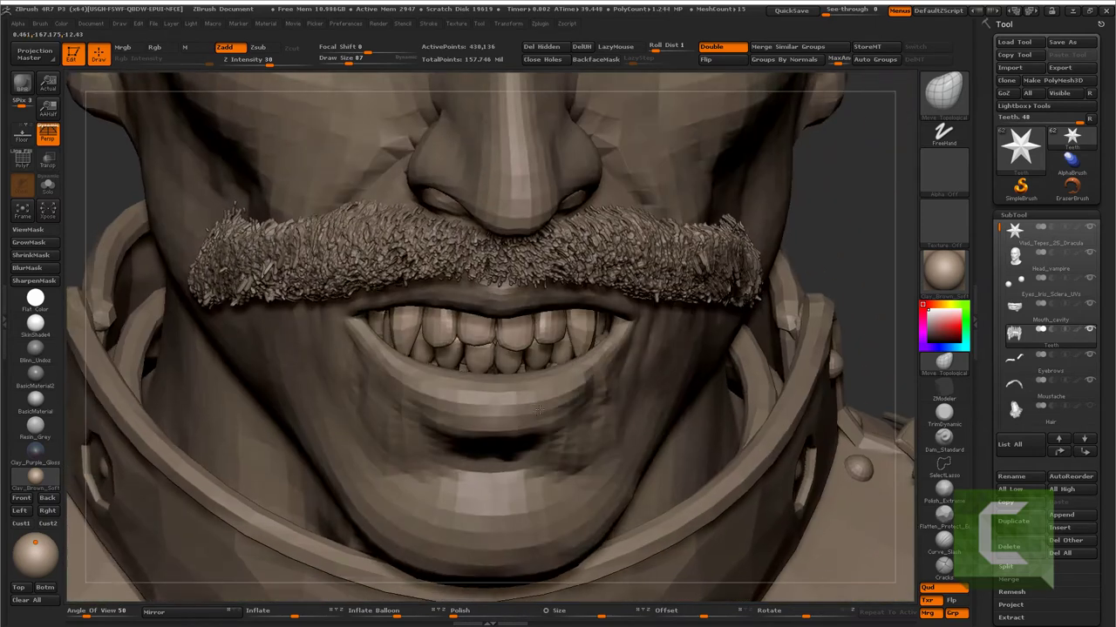
{"action": "left_click", "coordinate": [1046, 307]}
{"action": "key", "text": "ctrl+shift+s"}
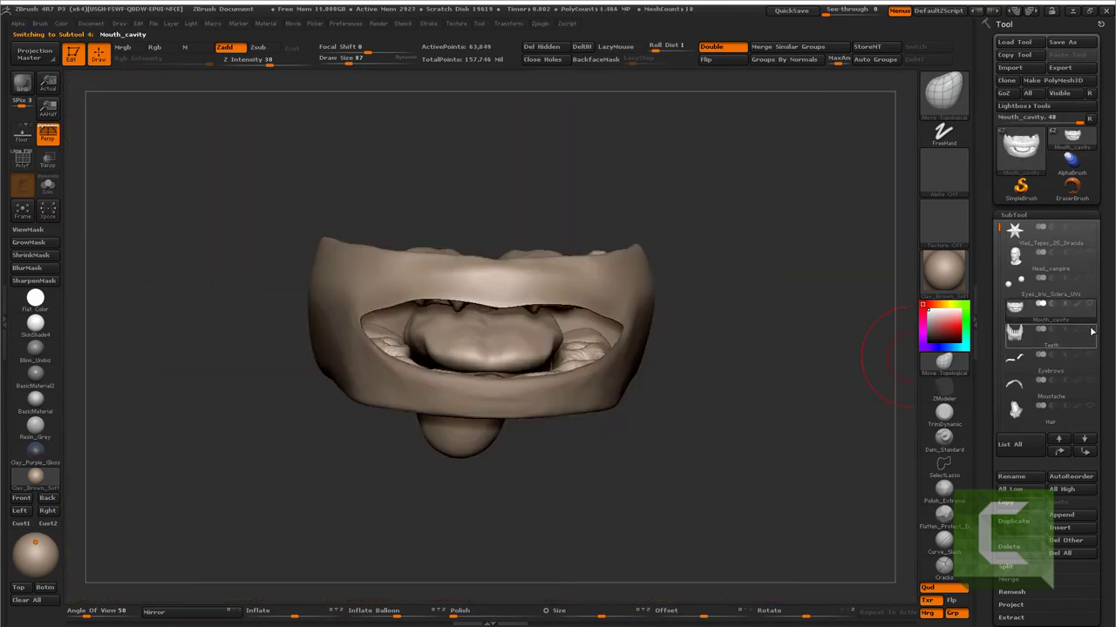
{"action": "left_click", "coordinate": [1089, 330]}
- With PolyF on, lift the upper lip using Move and inspect the red lip ring
{"action": "mouse_move", "coordinate": [488, 505]}
{"action": "left_mouse_down"}
{"action": "mouse_move", "coordinate": [643, 303]}
{"action": "mouse_move", "coordinate": [656, 494]}
{"action": "mouse_move", "coordinate": [651, 403]}
{"action": "left_mouse_up"}
{"action": "key", "text": "ctrl+shift+s"}
{"action": "key", "text": "shift+f"}
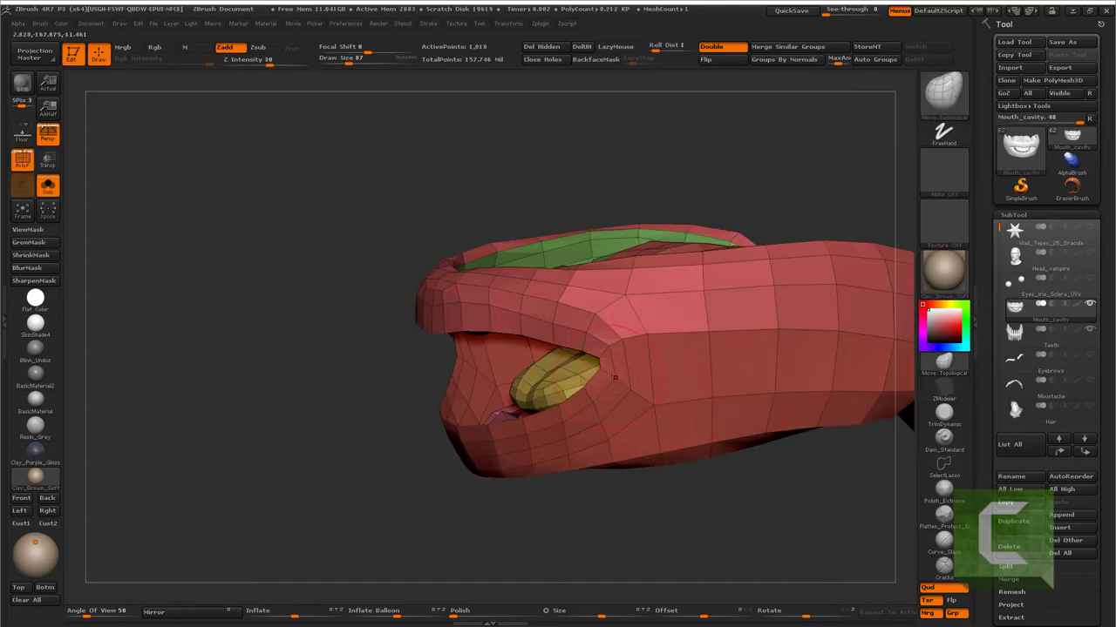
{"action": "mouse_move", "coordinate": [598, 374]}
{"action": "left_mouse_down"}
{"action": "mouse_move", "coordinate": [589, 383]}
{"action": "mouse_move", "coordinate": [540, 338]}
{"action": "left_mouse_up"}
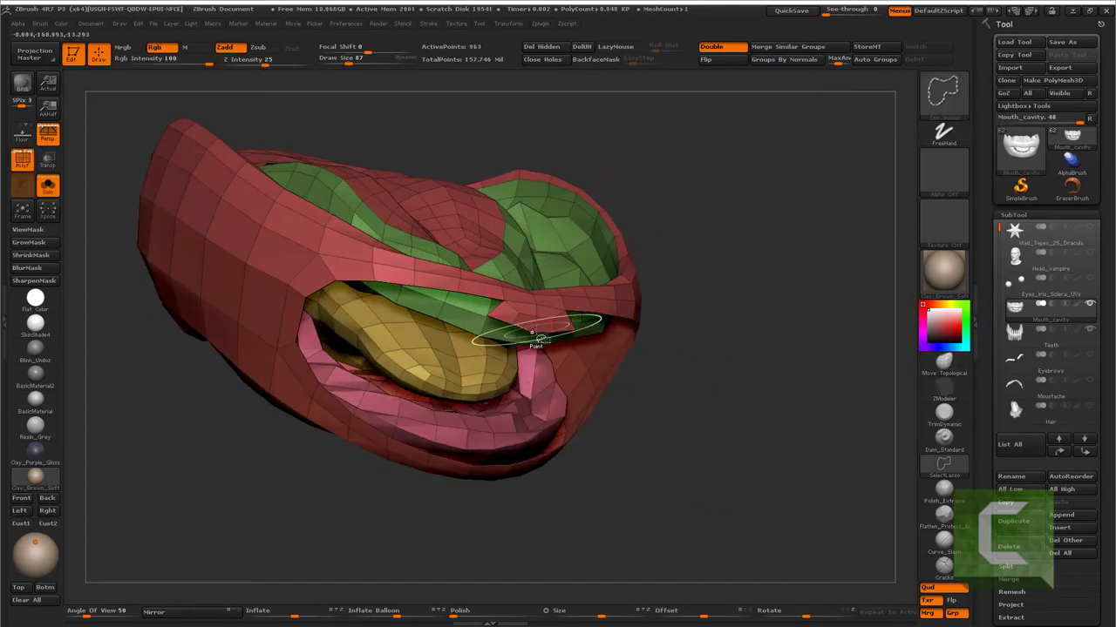
{"action": "mouse_move", "coordinate": [712, 282]}
{"action": "left_mouse_down"}
{"action": "mouse_move", "coordinate": [747, 357]}
{"action": "mouse_move", "coordinate": [677, 128]}
{"action": "left_mouse_up"}
{"action": "left_click_drag", "start_coordinate": [369, 323], "coordinate": [418, 424]}
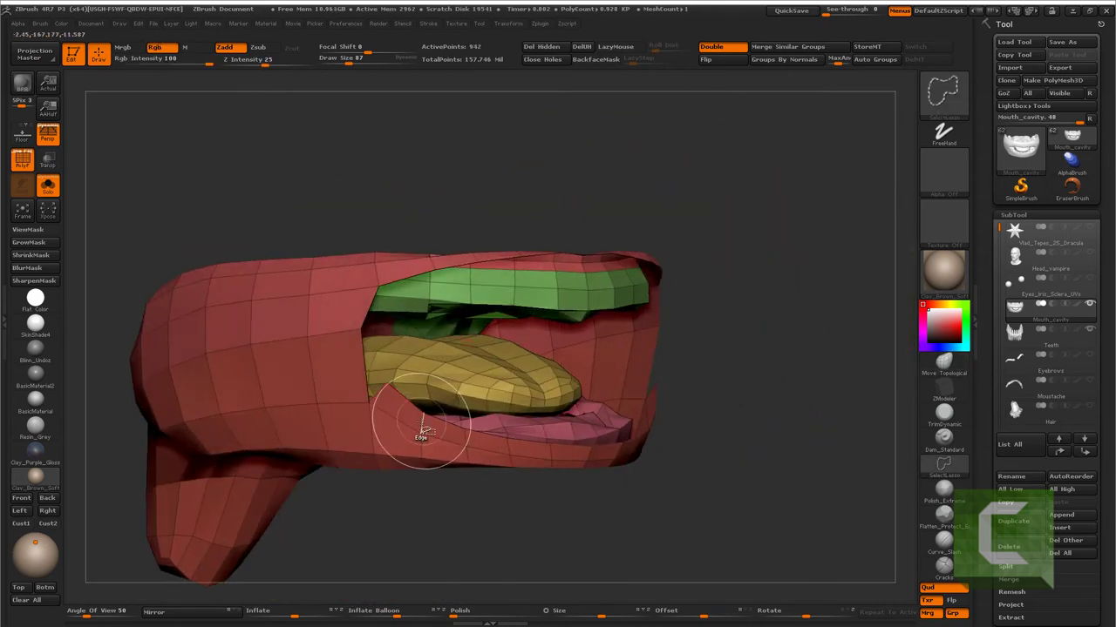
{"action": "mouse_move", "coordinate": [734, 350]}
{"action": "left_mouse_down"}
{"action": "mouse_move", "coordinate": [752, 336]}
{"action": "mouse_move", "coordinate": [737, 369]}
{"action": "mouse_move", "coordinate": [759, 296]}
{"action": "mouse_move", "coordinate": [776, 365]}
{"action": "mouse_move", "coordinate": [378, 323]}
{"action": "left_mouse_up"}
{"action": "left_click", "coordinate": [724, 362], "text": "ctrl+shift"}
{"action": "mouse_move", "coordinate": [361, 373]}
{"action": "left_mouse_down"}
{"action": "mouse_move", "coordinate": [360, 269]}
{"action": "mouse_move", "coordinate": [642, 299]}
{"action": "left_mouse_up"}
- Unhide the mouth cavity, preview it with Dynamic Subdiv, and turn PolyF off
{"action": "left_click", "coordinate": [655, 541], "text": "ctrl+shift"}
{"action": "key", "text": "ctrl+d"}
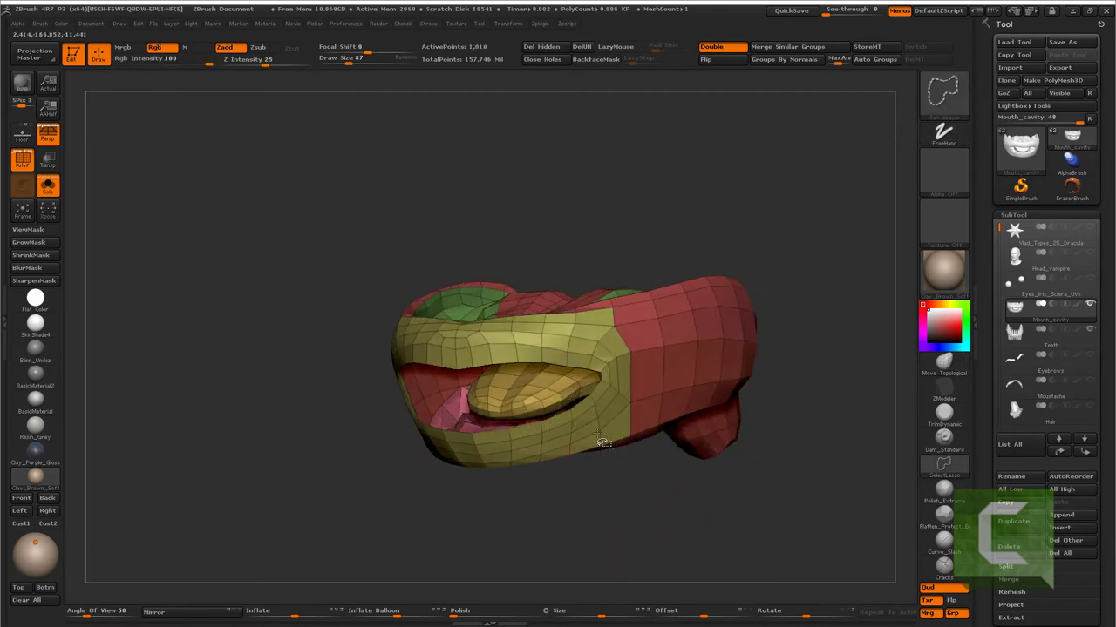
{"action": "mouse_move", "coordinate": [655, 541]}
{"action": "left_mouse_down"}
{"action": "mouse_move", "coordinate": [607, 498]}
{"action": "mouse_move", "coordinate": [671, 249]}
{"action": "left_mouse_up"}
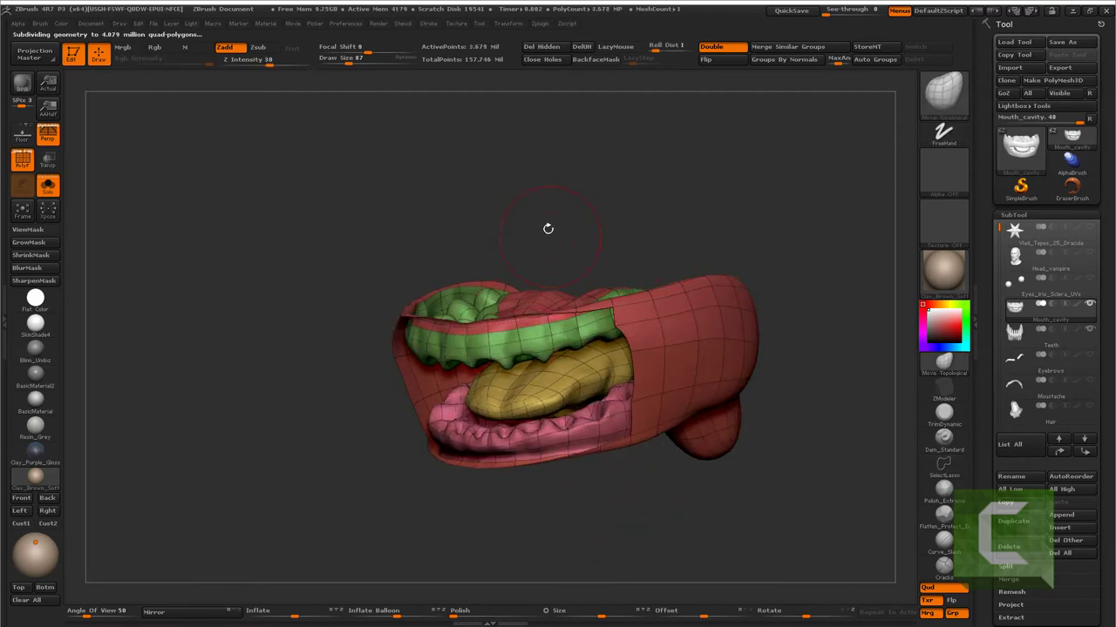
{"action": "key", "text": "shift+f"}
{"action": "left_click_drag", "start_coordinate": [610, 179], "coordinate": [705, 199]}
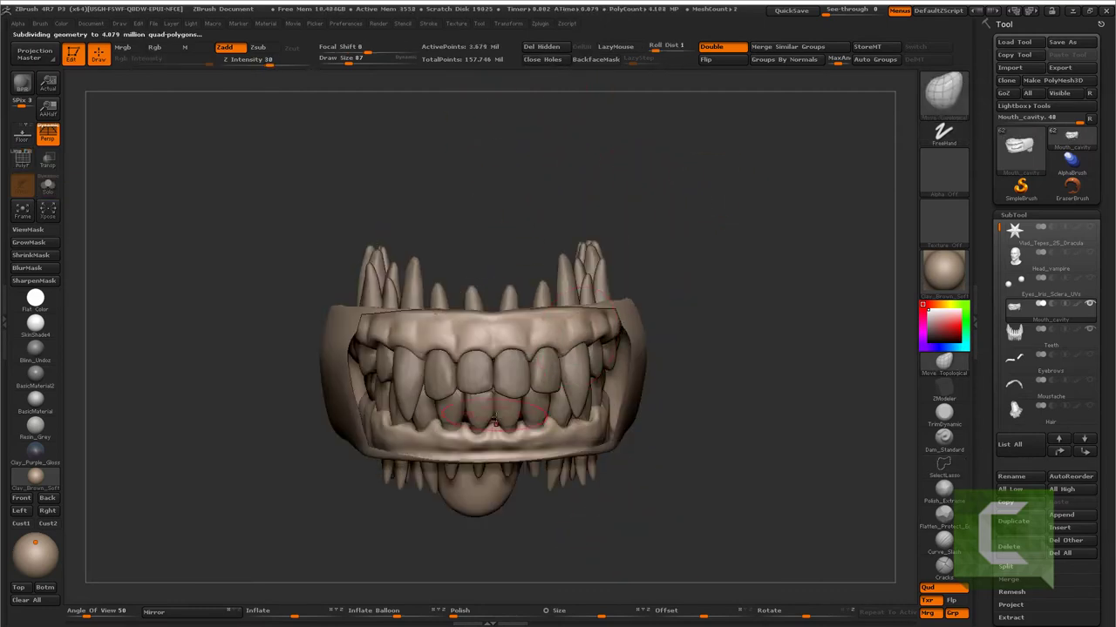
{"action": "key", "text": "f"}
{"action": "mouse_move", "coordinate": [516, 441]}
{"action": "right_mouse_down"}
{"action": "mouse_move", "coordinate": [543, 434]}
{"action": "mouse_move", "coordinate": [543, 423]}
{"action": "mouse_move", "coordinate": [580, 424]}
{"action": "mouse_move", "coordinate": [532, 422]}
{"action": "right_mouse_up"}
{"action": "key", "text": "shift+d"}
{"action": "key", "text": "shift+f"}
{"action": "key", "text": "shift+f"}
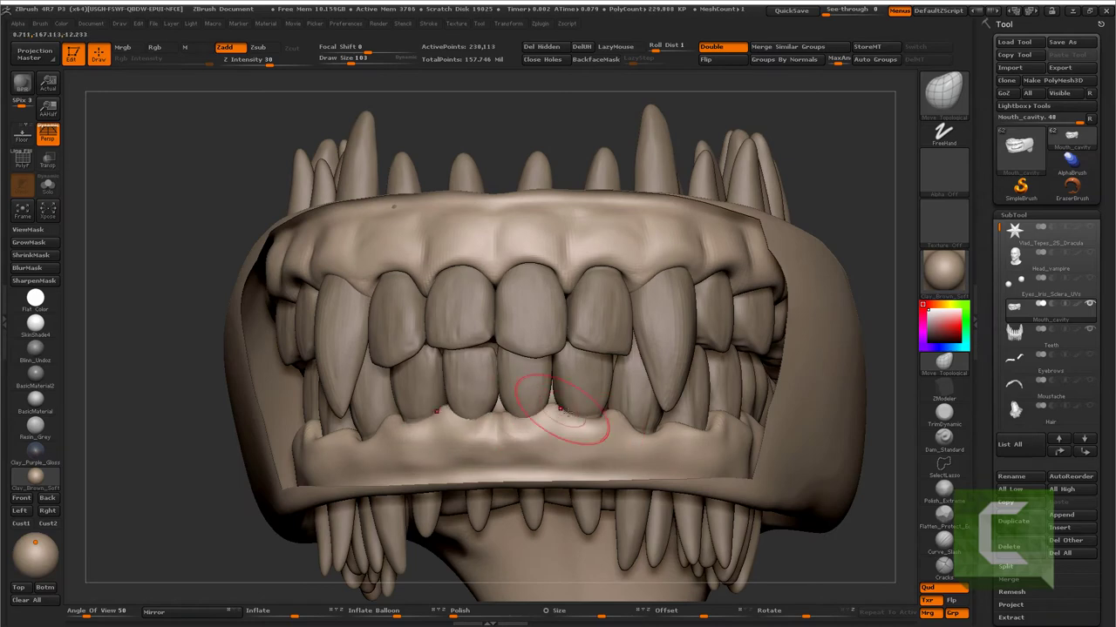
{"action": "right_click_drag", "start_coordinate": [564, 410], "coordinate": [610, 419]}
{"action": "mouse_move", "coordinate": [698, 423]}
{"action": "right_mouse_down"}
{"action": "mouse_move", "coordinate": [633, 292]}
{"action": "mouse_move", "coordinate": [436, 296]}
{"action": "mouse_move", "coordinate": [716, 293]}
{"action": "mouse_move", "coordinate": [585, 311]}
{"action": "mouse_move", "coordinate": [416, 311]}
{"action": "mouse_move", "coordinate": [498, 268]}
{"action": "mouse_move", "coordinate": [390, 433]}
{"action": "mouse_move", "coordinate": [505, 366]}
{"action": "mouse_move", "coordinate": [488, 375]}
{"action": "mouse_move", "coordinate": [479, 345]}
{"action": "mouse_move", "coordinate": [386, 398]}
{"action": "mouse_move", "coordinate": [375, 361]}
{"action": "mouse_move", "coordinate": [475, 340]}
{"action": "mouse_move", "coordinate": [498, 373]}
{"action": "mouse_move", "coordinate": [448, 236]}
{"action": "mouse_move", "coordinate": [697, 261]}
{"action": "mouse_move", "coordinate": [724, 251]}
{"action": "right_mouse_up"}
{"action": "key", "text": "ctrl+shift+s"}
{"action": "key", "text": "shift+d"}
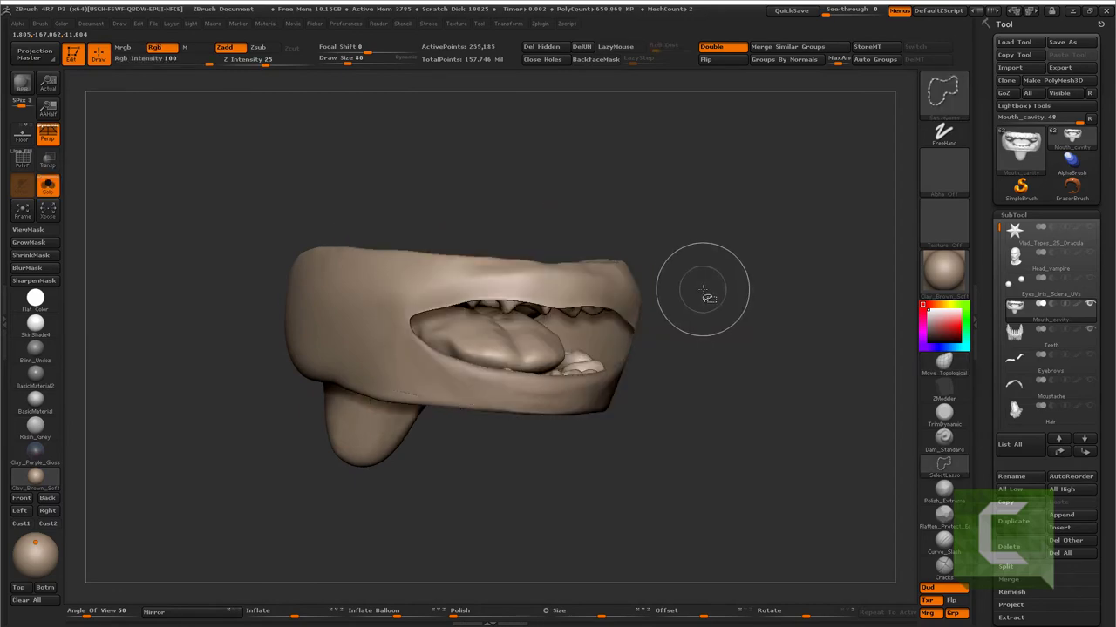
{"action": "key", "text": "shift+f"}
{"action": "mouse_move", "coordinate": [695, 286]}
{"action": "right_mouse_down"}
{"action": "mouse_move", "coordinate": [648, 323]}
{"action": "mouse_move", "coordinate": [460, 305]}
{"action": "mouse_move", "coordinate": [535, 305]}
{"action": "mouse_move", "coordinate": [552, 259]}
{"action": "mouse_move", "coordinate": [421, 305]}
{"action": "mouse_move", "coordinate": [443, 331]}
{"action": "mouse_move", "coordinate": [418, 323]}
{"action": "mouse_move", "coordinate": [363, 484]}
{"action": "mouse_move", "coordinate": [254, 479]}
{"action": "mouse_move", "coordinate": [142, 448]}
{"action": "mouse_move", "coordinate": [218, 435]}
{"action": "mouse_move", "coordinate": [261, 317]}
{"action": "mouse_move", "coordinate": [360, 512]}
{"action": "mouse_move", "coordinate": [410, 478]}
{"action": "mouse_move", "coordinate": [371, 449]}
{"action": "mouse_move", "coordinate": [339, 376]}
{"action": "mouse_move", "coordinate": [317, 448]}
{"action": "mouse_move", "coordinate": [336, 456]}
{"action": "mouse_move", "coordinate": [312, 429]}
{"action": "mouse_move", "coordinate": [540, 407]}
{"action": "mouse_move", "coordinate": [563, 324]}
{"action": "mouse_move", "coordinate": [592, 326]}
{"action": "mouse_move", "coordinate": [565, 319]}
{"action": "mouse_move", "coordinate": [627, 339]}
{"action": "mouse_move", "coordinate": [598, 323]}
{"action": "mouse_move", "coordinate": [610, 319]}
{"action": "mouse_move", "coordinate": [511, 345]}
{"action": "mouse_move", "coordinate": [523, 349]}
{"action": "mouse_move", "coordinate": [390, 417]}
{"action": "mouse_move", "coordinate": [336, 398]}
{"action": "mouse_move", "coordinate": [462, 374]}
{"action": "mouse_move", "coordinate": [497, 429]}
{"action": "mouse_move", "coordinate": [513, 399]}
{"action": "right_mouse_up"}
{"action": "key", "text": "ctrl+d"}
{"action": "key", "text": "ctrl+shift+s"}
{"action": "key", "text": "shift+f"}
{"action": "key", "text": "f"}
{"action": "key", "text": "f"}
- Smooth a rough patch on the lower gum with the Inflate brush at strength 10
{"action": "mouse_move", "coordinate": [485, 444]}
{"action": "right_mouse_down"}
{"action": "mouse_move", "coordinate": [505, 428]}
{"action": "mouse_move", "coordinate": [475, 453]}
{"action": "mouse_move", "coordinate": [494, 402]}
{"action": "mouse_move", "coordinate": [485, 415]}
{"action": "mouse_move", "coordinate": [458, 379]}
{"action": "mouse_move", "coordinate": [473, 358]}
{"action": "mouse_move", "coordinate": [495, 402]}
{"action": "right_mouse_up"}
{"action": "key", "text": "b"}
{"action": "key", "text": "i"}
{"action": "key", "text": "n"}
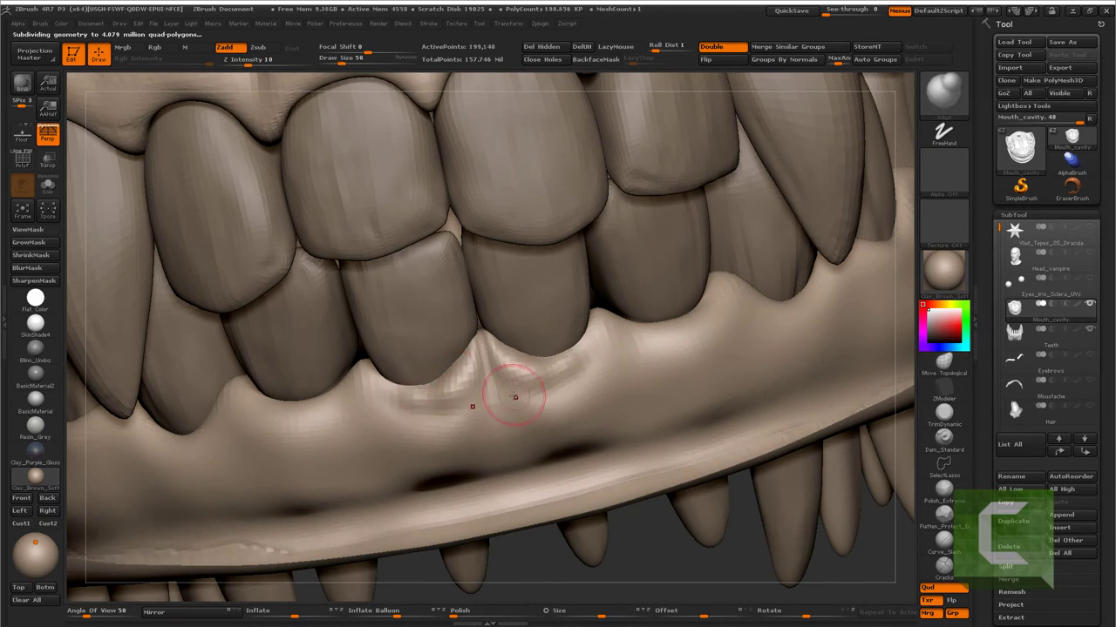
{"action": "left_click_drag", "start_coordinate": [533, 384], "coordinate": [512, 366], "text": "shift"}
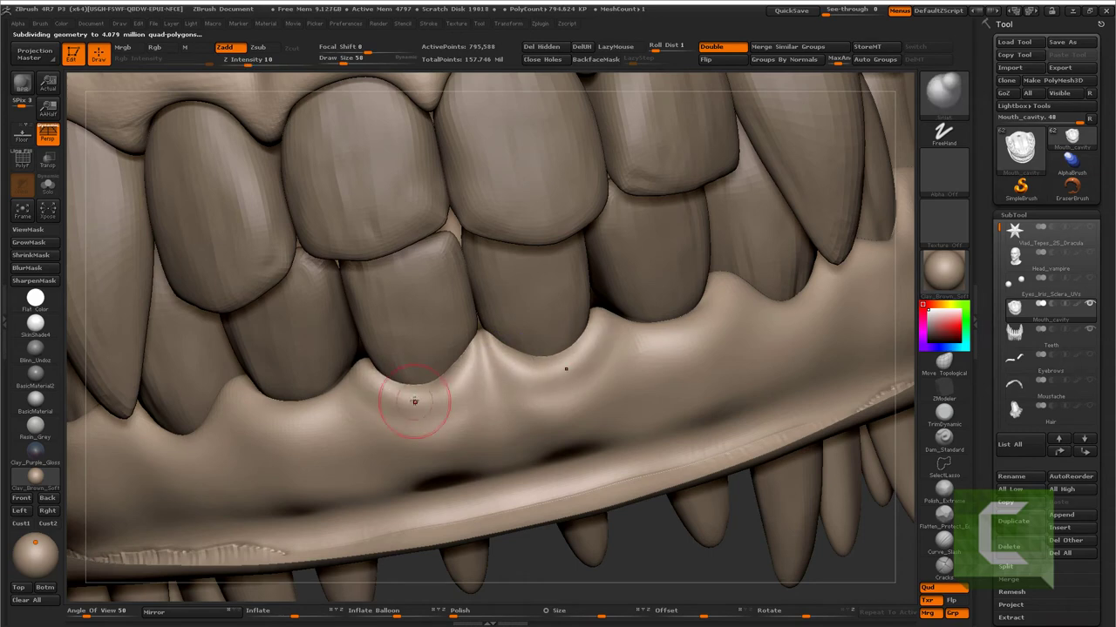
- Hide the head and inspect the teeth, fangs and gums from the front
{"action": "key", "text": "f"}
{"action": "right_click_drag", "start_coordinate": [415, 400], "coordinate": [621, 415]}
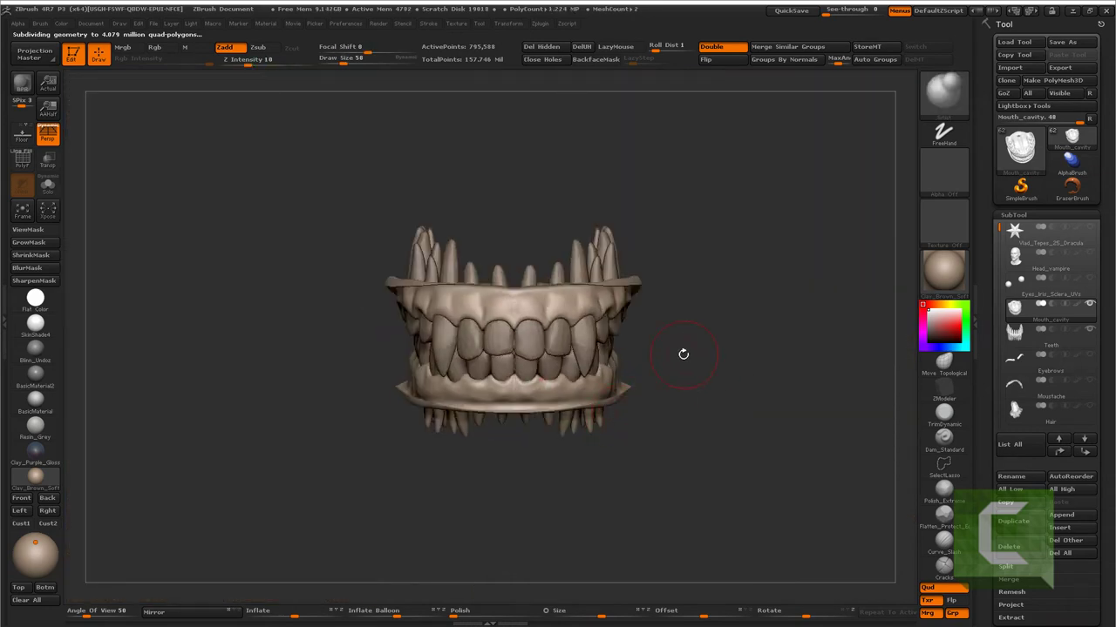
{"action": "mouse_move", "coordinate": [683, 353]}
{"action": "right_mouse_down"}
{"action": "mouse_move", "coordinate": [572, 336]}
{"action": "mouse_move", "coordinate": [728, 313]}
{"action": "right_mouse_up"}
{"action": "left_click", "coordinate": [1088, 254]}
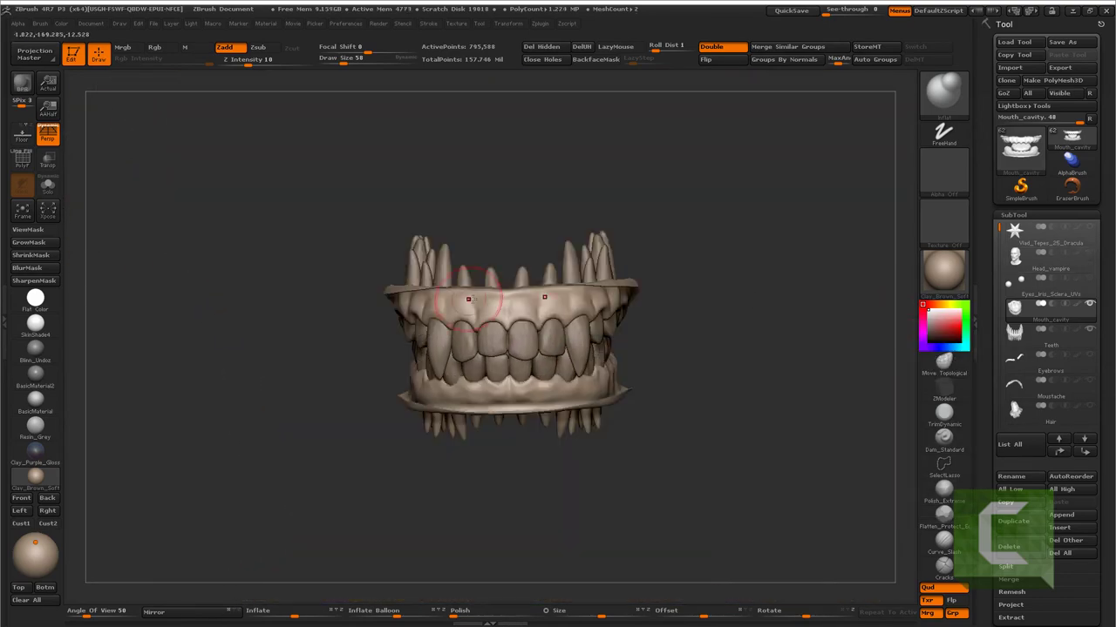
{"action": "mouse_move", "coordinate": [662, 331]}
{"action": "right_mouse_down"}
{"action": "mouse_move", "coordinate": [562, 272]}
{"action": "mouse_move", "coordinate": [644, 343]}
{"action": "mouse_move", "coordinate": [692, 319]}
{"action": "mouse_move", "coordinate": [705, 284]}
{"action": "mouse_move", "coordinate": [715, 325]}
{"action": "mouse_move", "coordinate": [667, 291]}
{"action": "mouse_move", "coordinate": [756, 375]}
{"action": "right_mouse_up"}
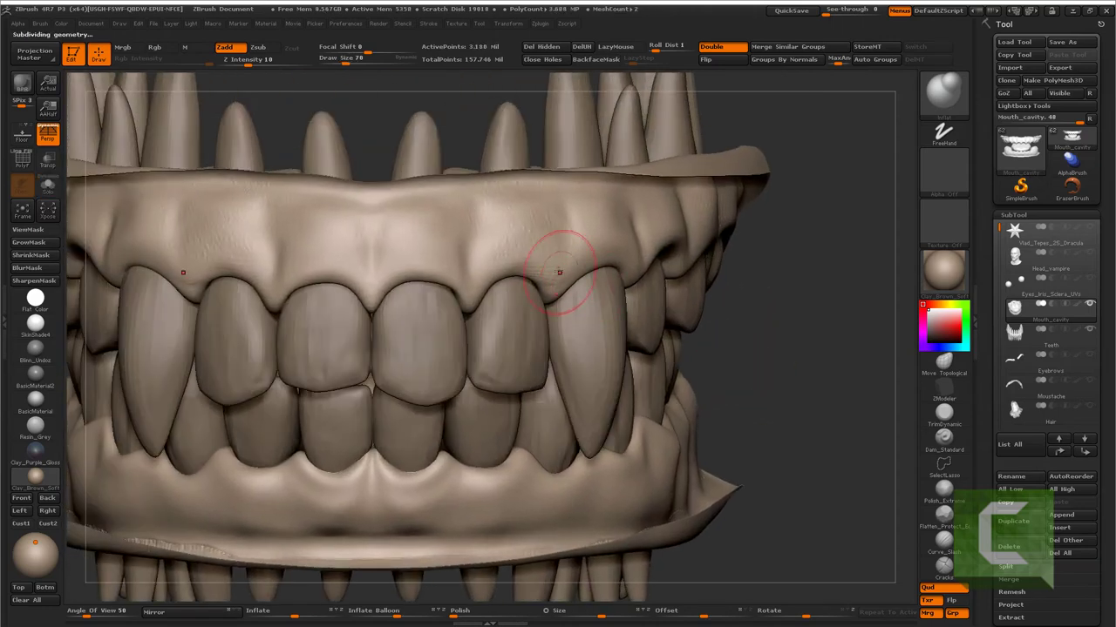
{"action": "mouse_move", "coordinate": [526, 279]}
{"action": "right_mouse_down"}
{"action": "mouse_move", "coordinate": [443, 232]}
{"action": "mouse_move", "coordinate": [393, 269]}
{"action": "mouse_move", "coordinate": [272, 253]}
{"action": "right_mouse_up"}
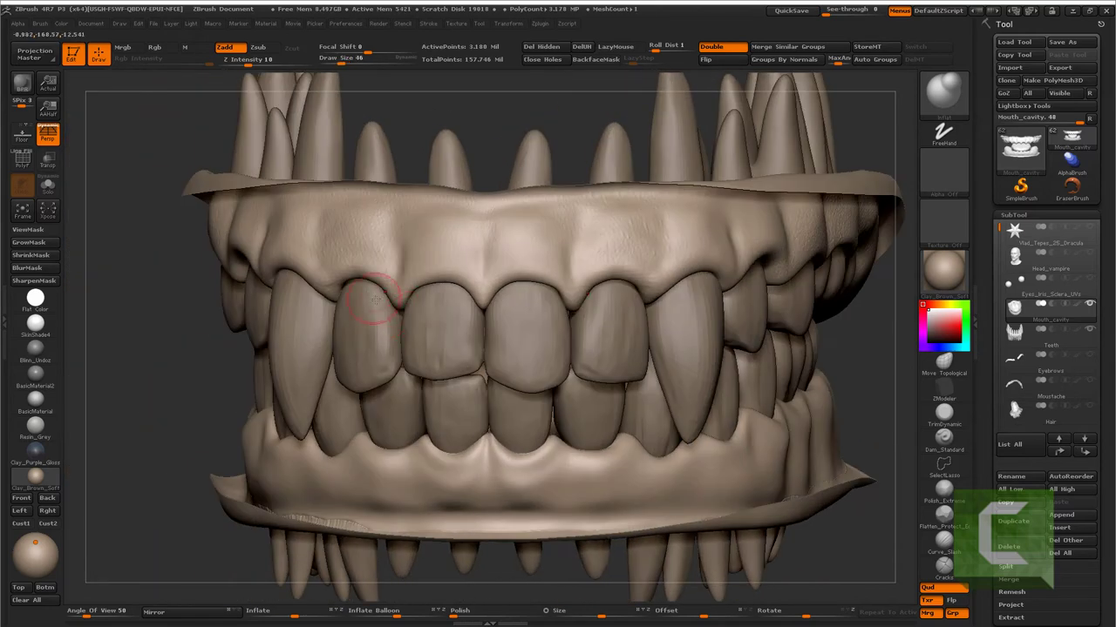
{"action": "mouse_move", "coordinate": [323, 249]}
{"action": "right_mouse_down", "text": "shift"}
{"action": "mouse_move", "coordinate": [456, 475]}
{"action": "mouse_move", "coordinate": [260, 320]}
{"action": "mouse_move", "coordinate": [250, 279]}
{"action": "right_mouse_up", "text": "shift"}
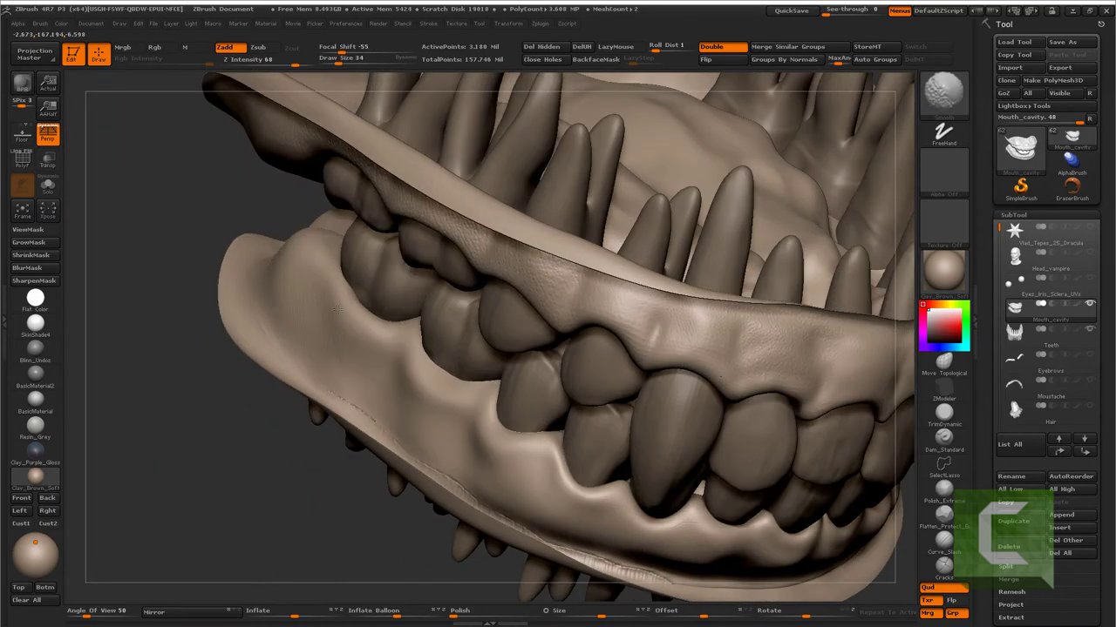
{"action": "right_click_drag", "start_coordinate": [337, 309], "coordinate": [268, 352]}
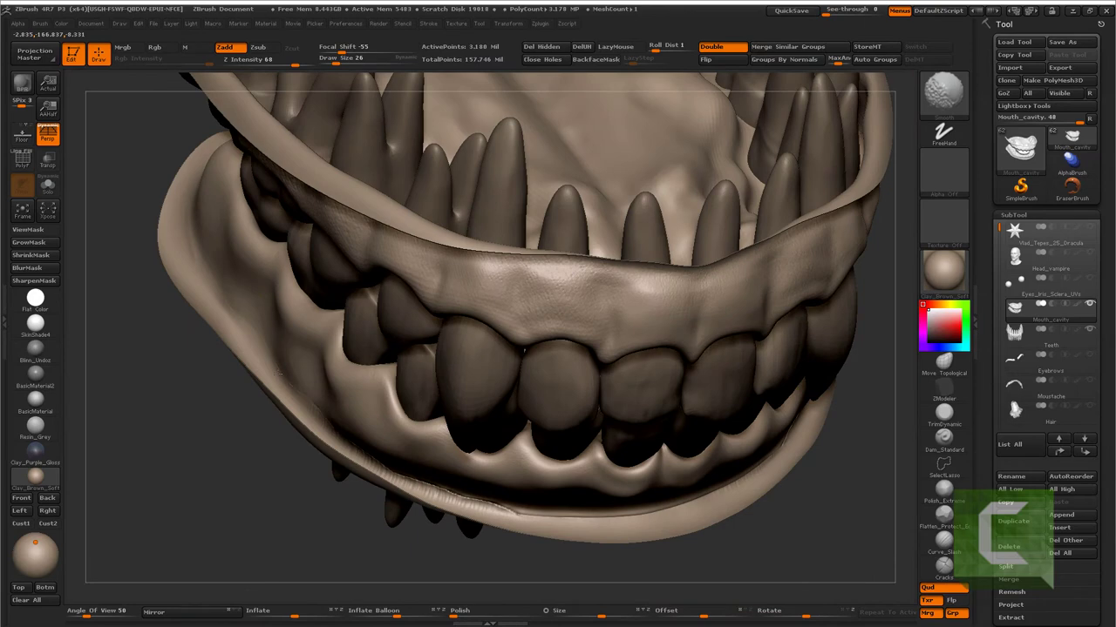
- Raise the sculpting strength to 98 and inspect the gums from the left side
{"action": "left_click_drag", "start_coordinate": [308, 63], "coordinate": [316, 63]}
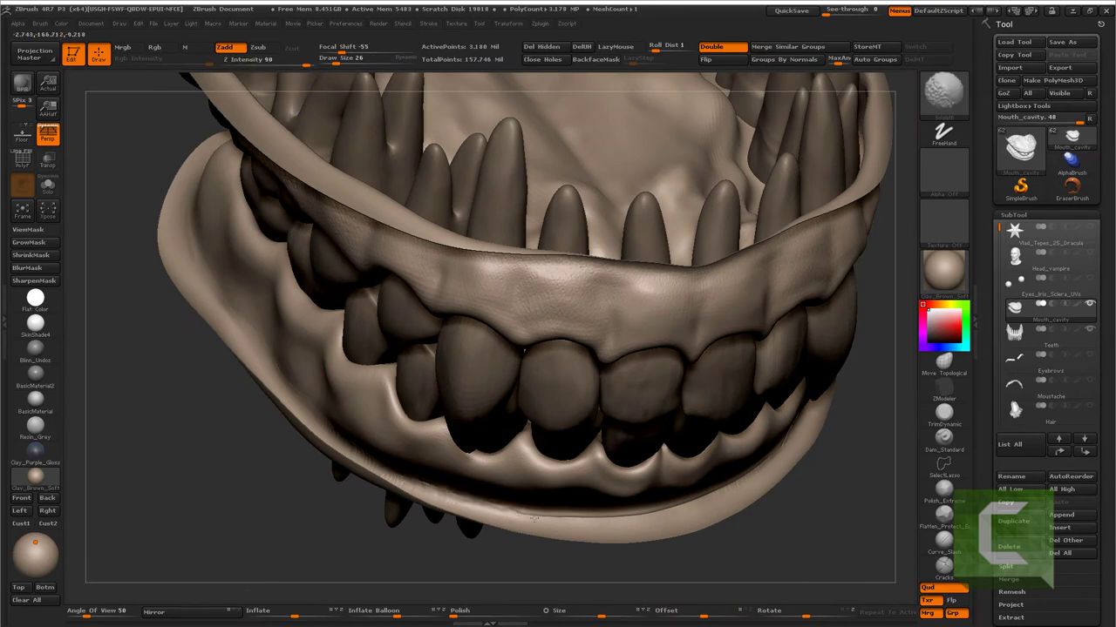
{"action": "mouse_move", "coordinate": [583, 520]}
{"action": "right_mouse_down"}
{"action": "mouse_move", "coordinate": [450, 445]}
{"action": "mouse_move", "coordinate": [413, 326]}
{"action": "right_mouse_up"}
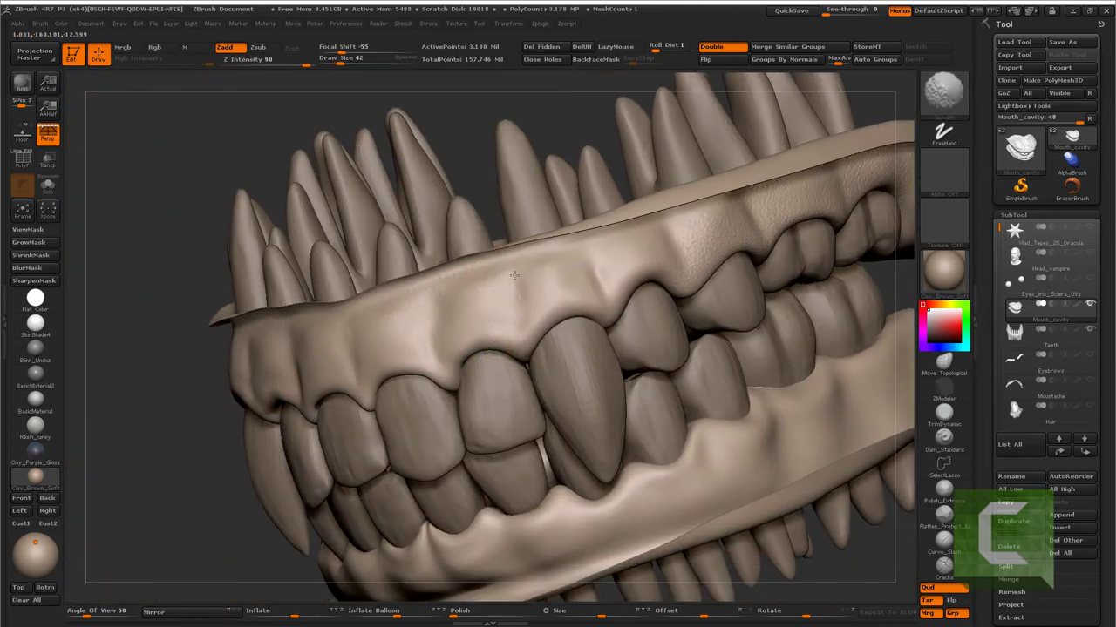
{"action": "right_click_drag", "start_coordinate": [602, 256], "coordinate": [463, 299]}
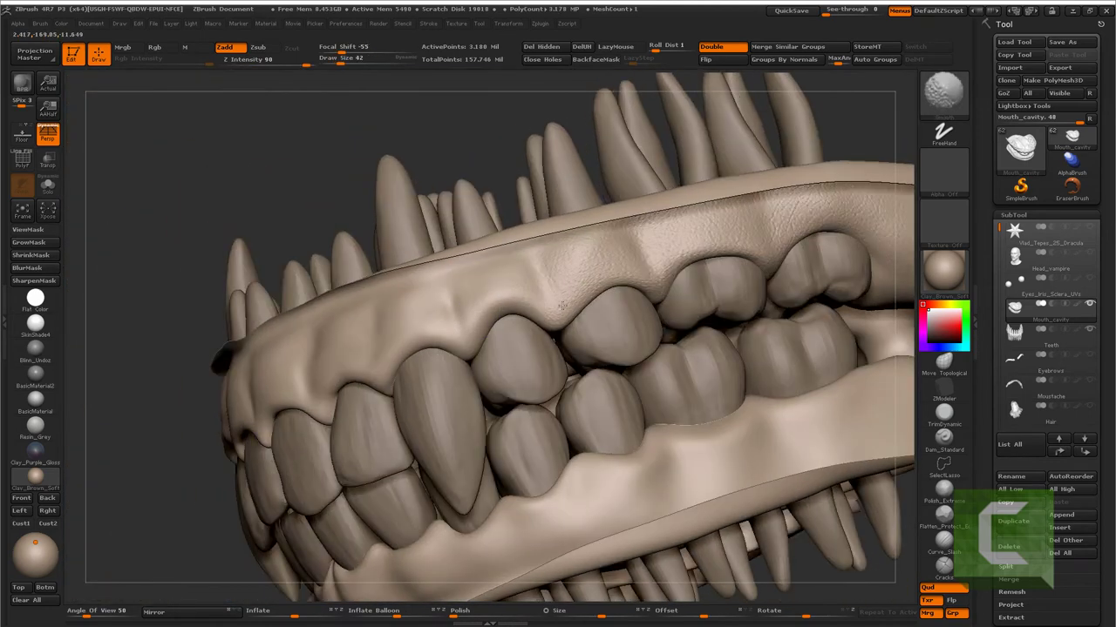
{"action": "right_click_drag", "start_coordinate": [518, 255], "coordinate": [473, 328]}
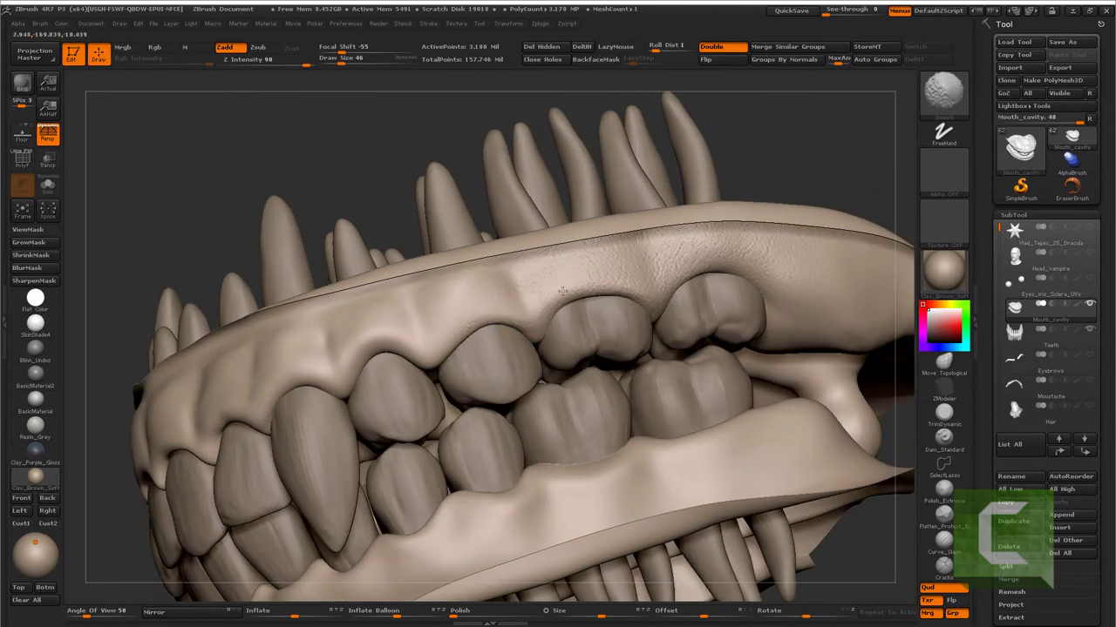
{"action": "right_click_drag", "start_coordinate": [458, 276], "coordinate": [539, 273]}
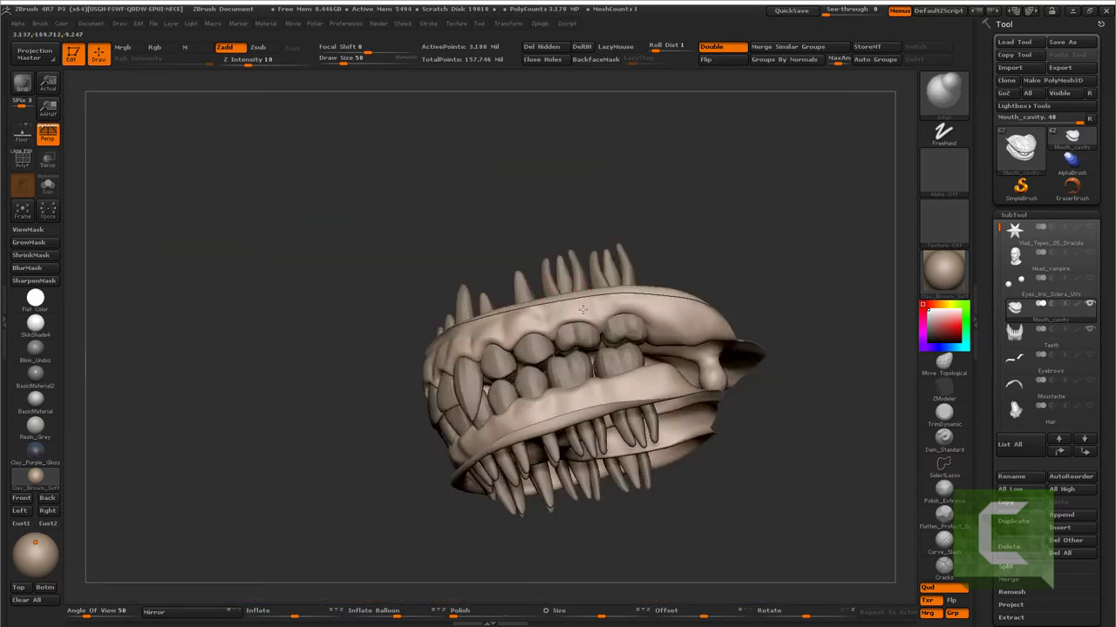
{"action": "mouse_move", "coordinate": [692, 346]}
{"action": "right_mouse_down"}
{"action": "mouse_move", "coordinate": [414, 415]}
{"action": "mouse_move", "coordinate": [428, 347]}
{"action": "mouse_move", "coordinate": [426, 229]}
{"action": "mouse_move", "coordinate": [356, 391]}
{"action": "mouse_move", "coordinate": [262, 351]}
{"action": "mouse_move", "coordinate": [417, 342]}
{"action": "right_mouse_up"}
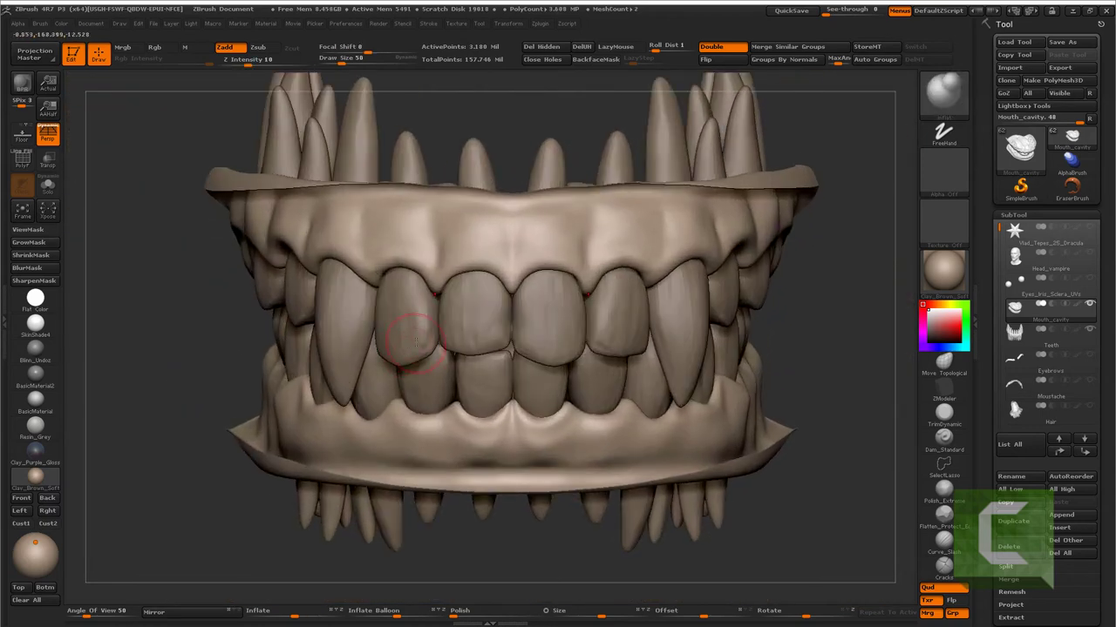
- Clear the undo history and turn the vampire head to a close view of the neck
{"action": "left_click", "coordinate": [578, 54]}
{"action": "right_click_drag", "start_coordinate": [501, 254], "coordinate": [536, 331]}
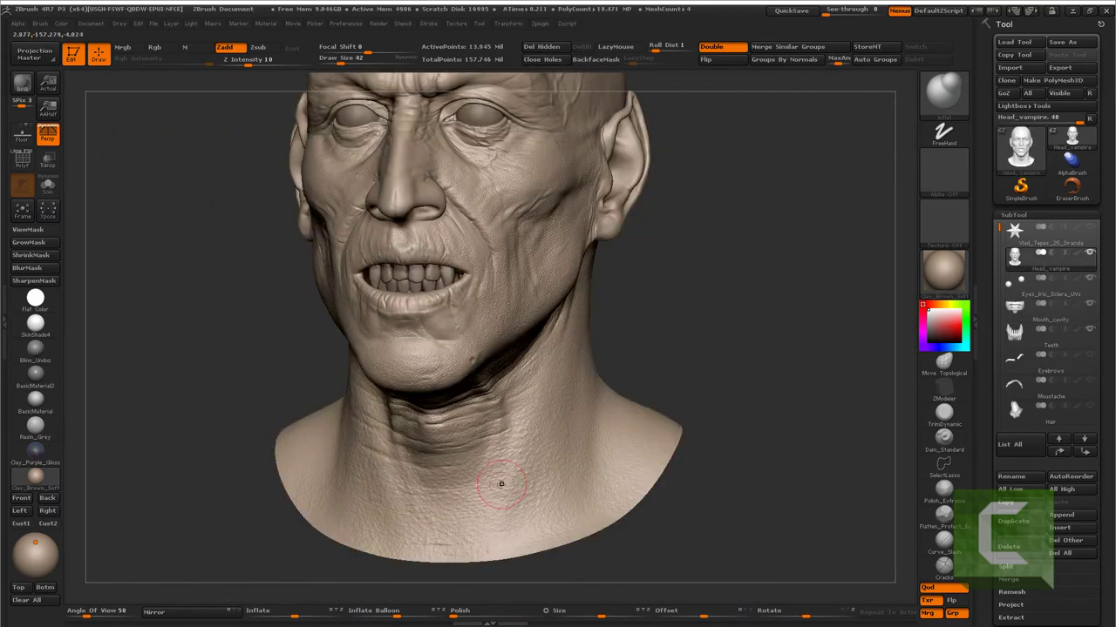
{"action": "mouse_move", "coordinate": [586, 374]}
{"action": "right_mouse_down"}
{"action": "mouse_move", "coordinate": [518, 412]}
{"action": "mouse_move", "coordinate": [488, 375]}
{"action": "right_mouse_up"}
{"action": "left_click_drag", "start_coordinate": [247, 63], "coordinate": [252, 65]}
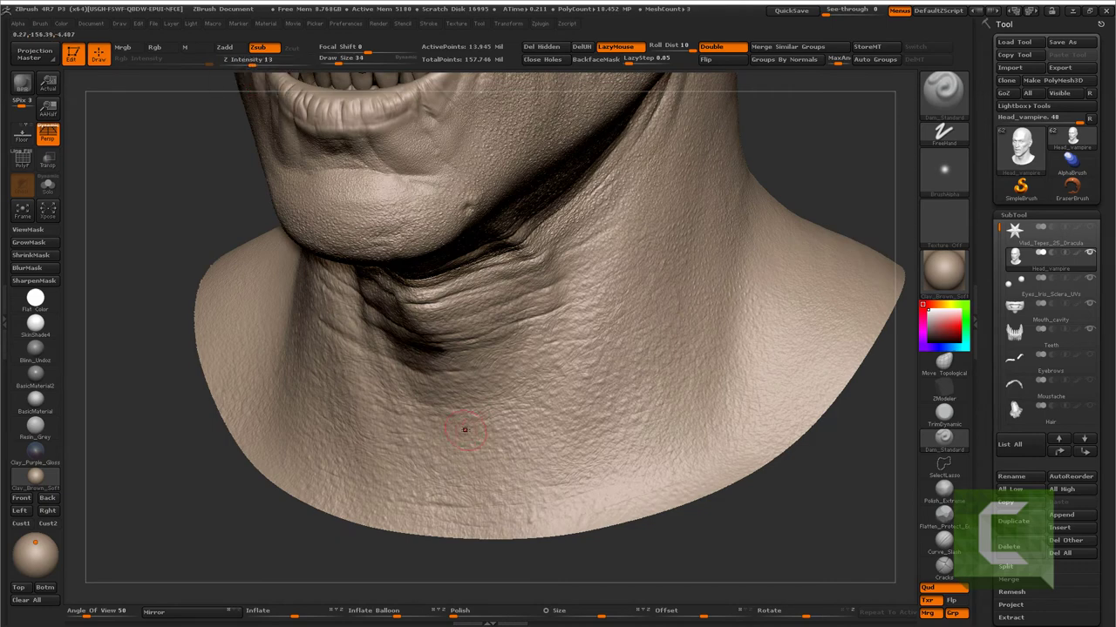
- Drop one subdivision level, set strength to 8, and carve a fine crease into the neck
{"action": "key", "text": "shift+d"}
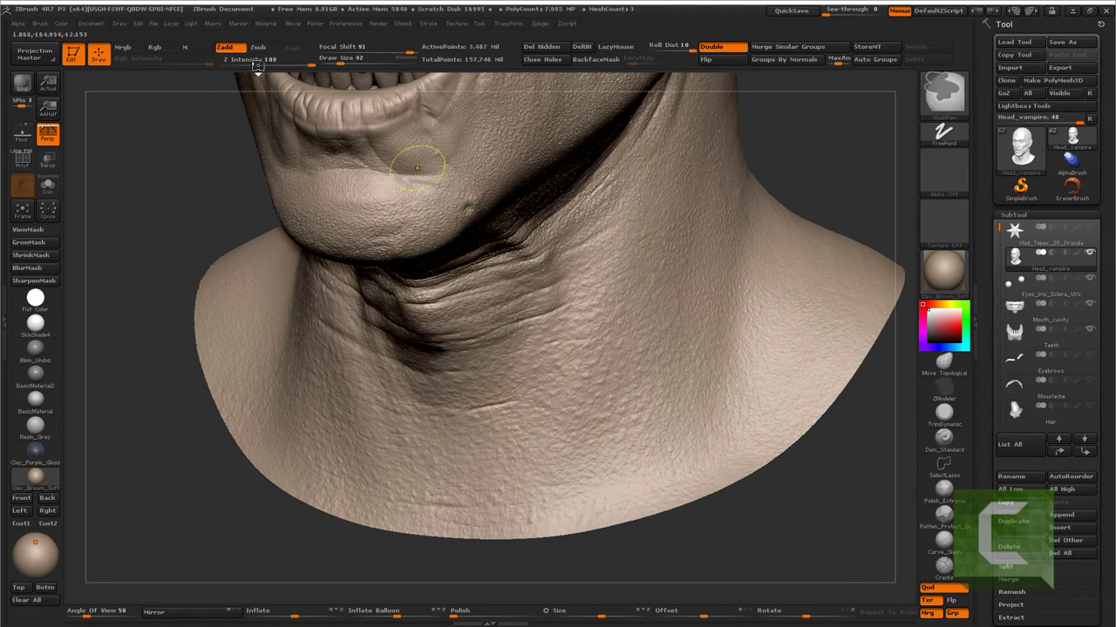
{"action": "left_click_drag", "start_coordinate": [253, 63], "coordinate": [243, 62]}
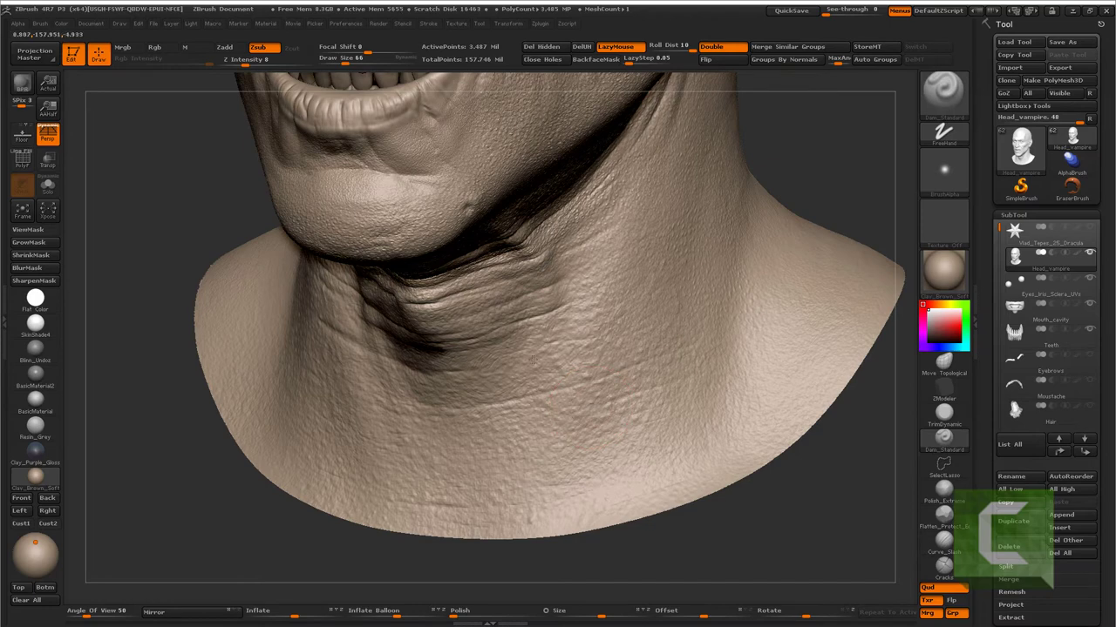
{"action": "right_click_drag", "start_coordinate": [580, 365], "coordinate": [441, 409]}
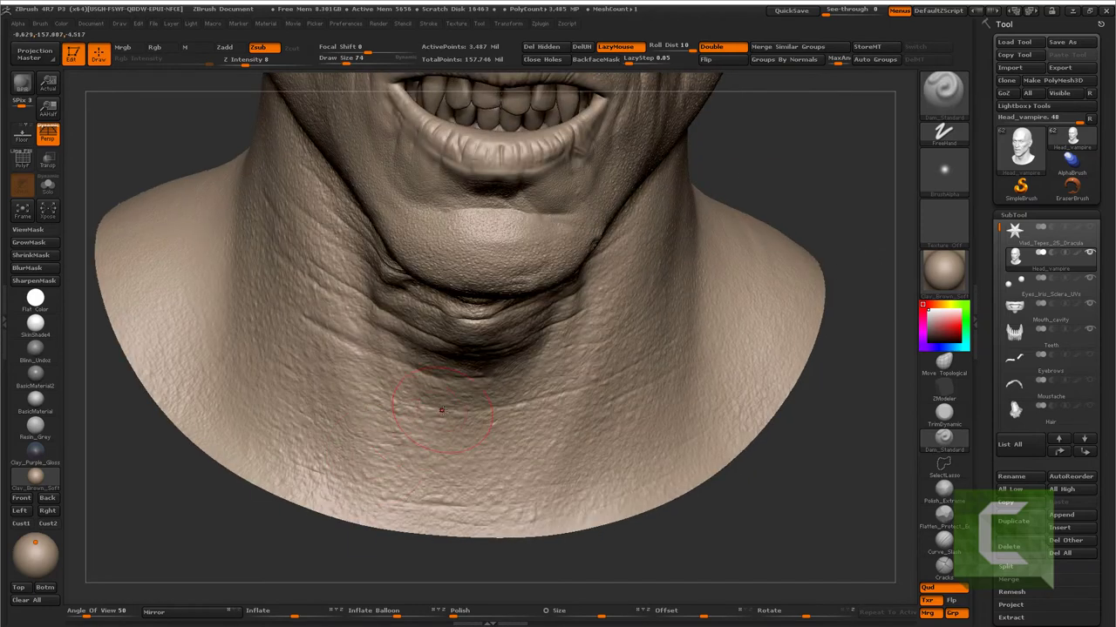
{"action": "right_click_drag", "start_coordinate": [299, 355], "coordinate": [377, 380]}
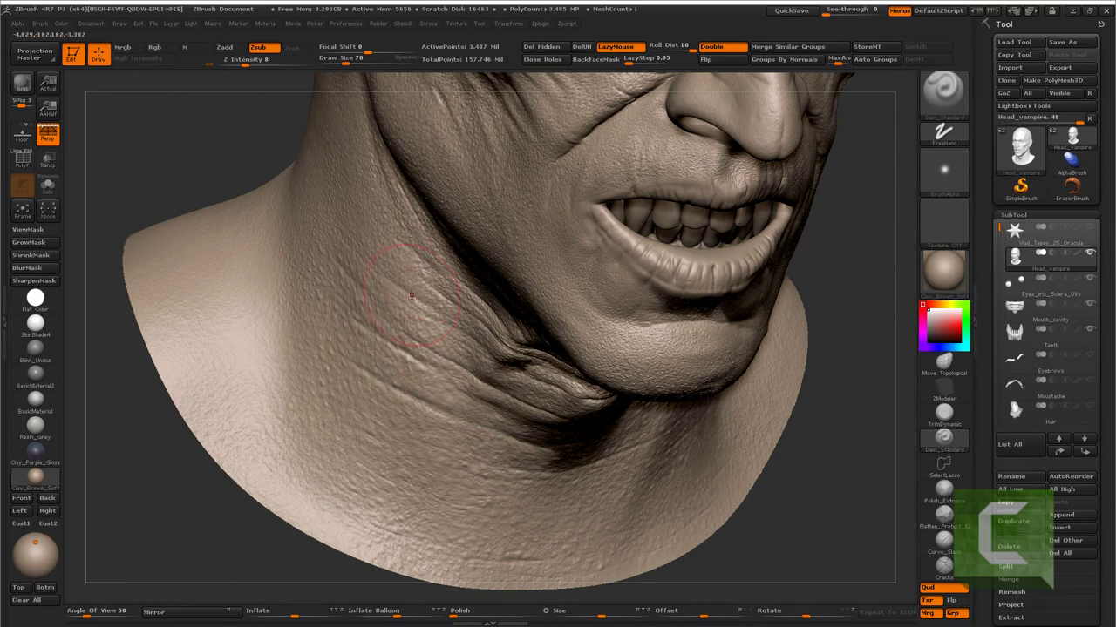
{"action": "right_click_drag", "start_coordinate": [411, 295], "coordinate": [530, 410]}
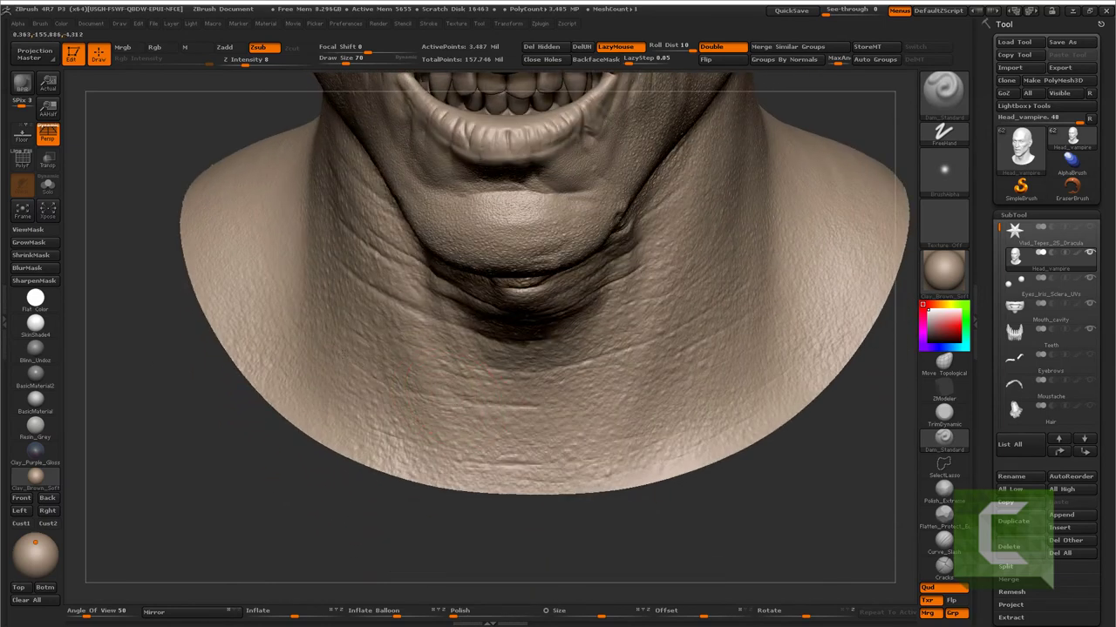
{"action": "key", "text": "bracketleft"}
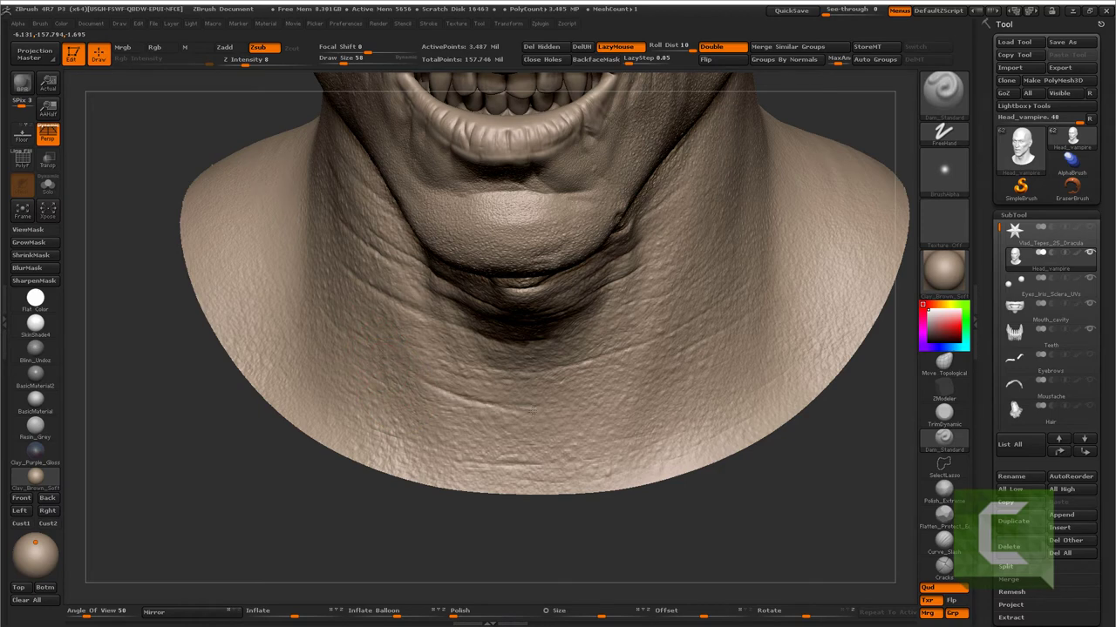
{"action": "left_click_drag", "start_coordinate": [571, 414], "coordinate": [419, 384]}
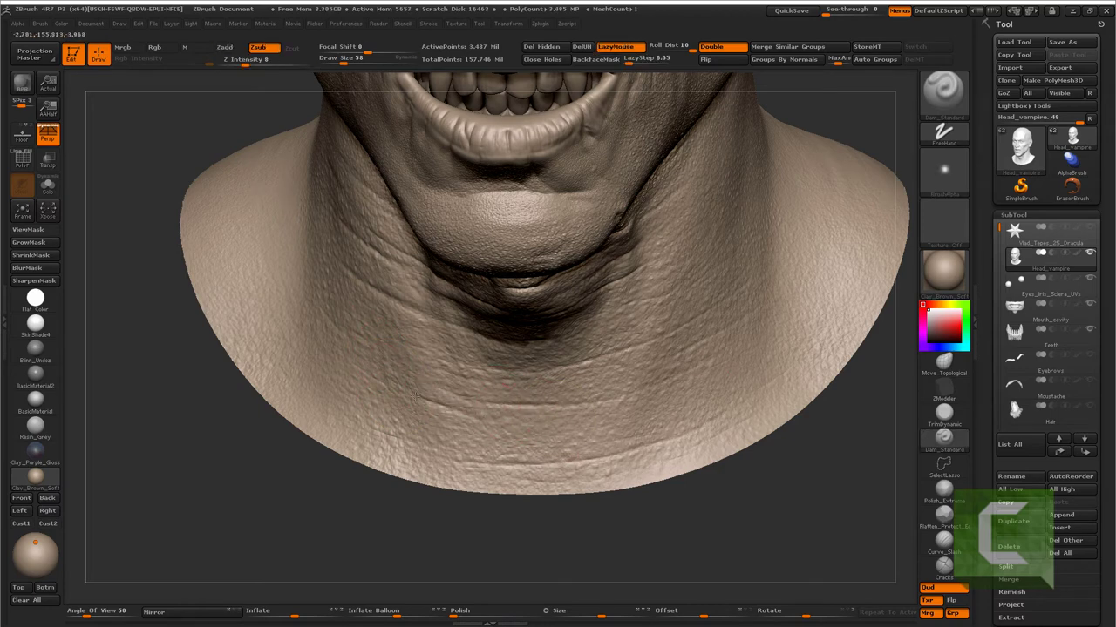
- Try the Inflate and skin texture brushes, settle on Inflate, and turn the head sideways
{"action": "key", "text": "b"}
{"action": "key", "text": "i"}
{"action": "key", "text": "n"}
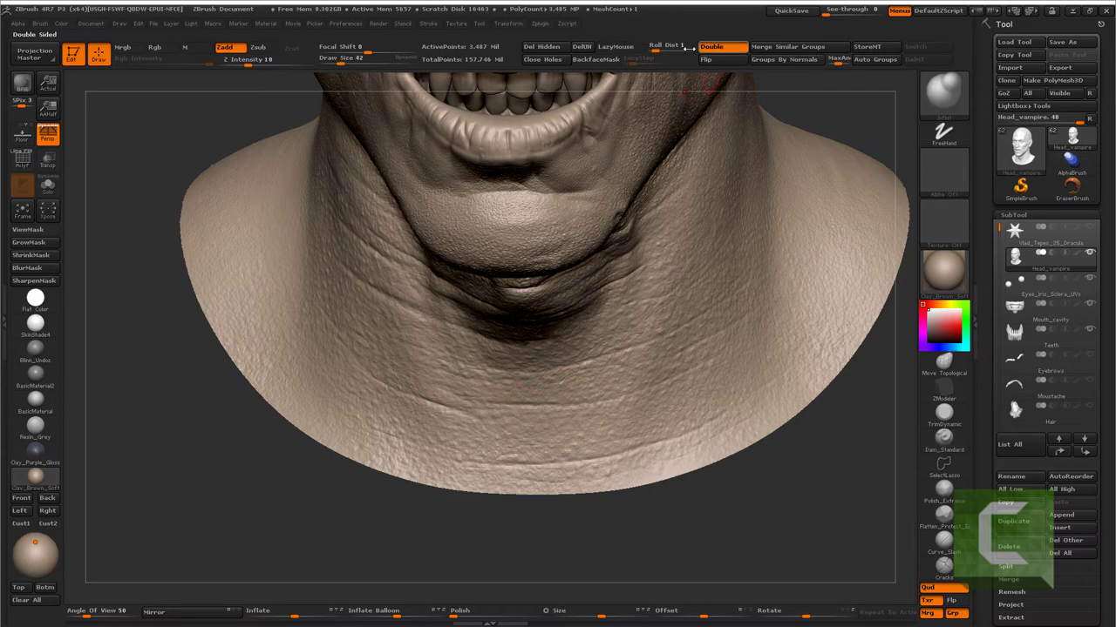
{"action": "key", "text": "b"}
{"action": "key", "text": "s"}
{"action": "key", "text": "t"}
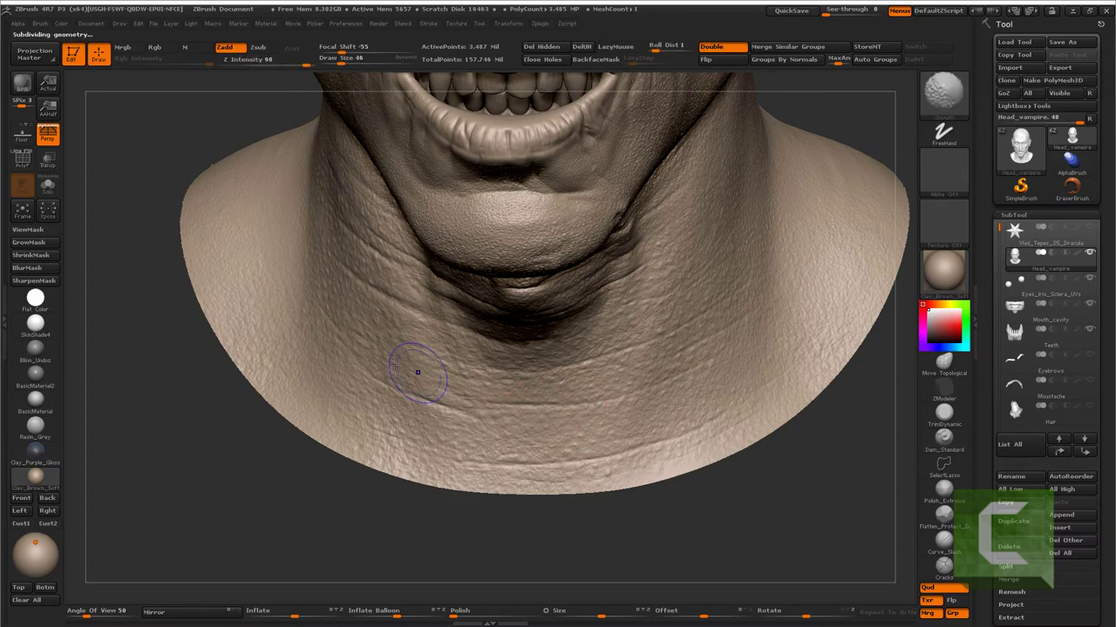
{"action": "key", "text": "b"}
{"action": "key", "text": "i"}
{"action": "key", "text": "n"}
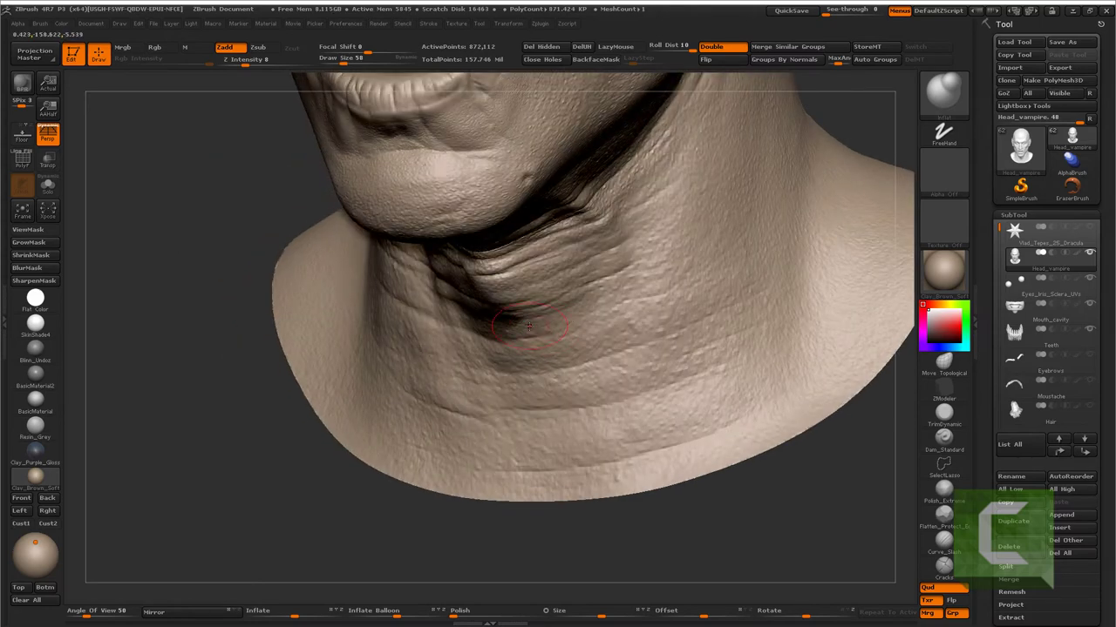
{"action": "mouse_move", "coordinate": [708, 191]}
{"action": "left_mouse_down"}
{"action": "mouse_move", "coordinate": [544, 355]}
{"action": "mouse_move", "coordinate": [590, 316]}
{"action": "left_mouse_up"}
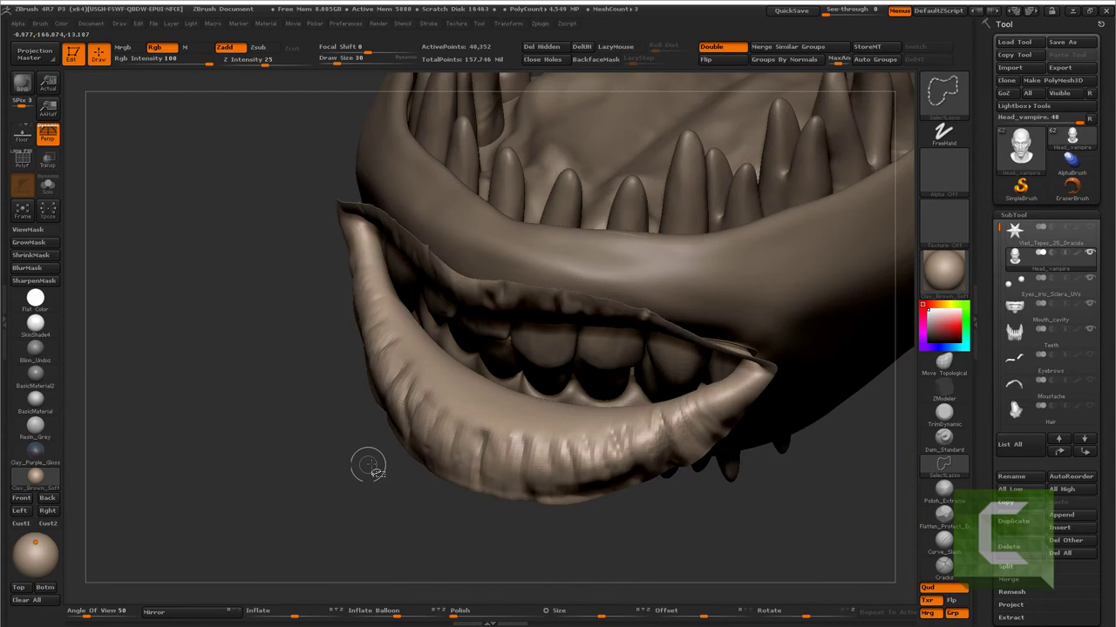
- Solo the lips and carve a vertical crease up the lower lip
{"action": "key", "text": "alt+s"}
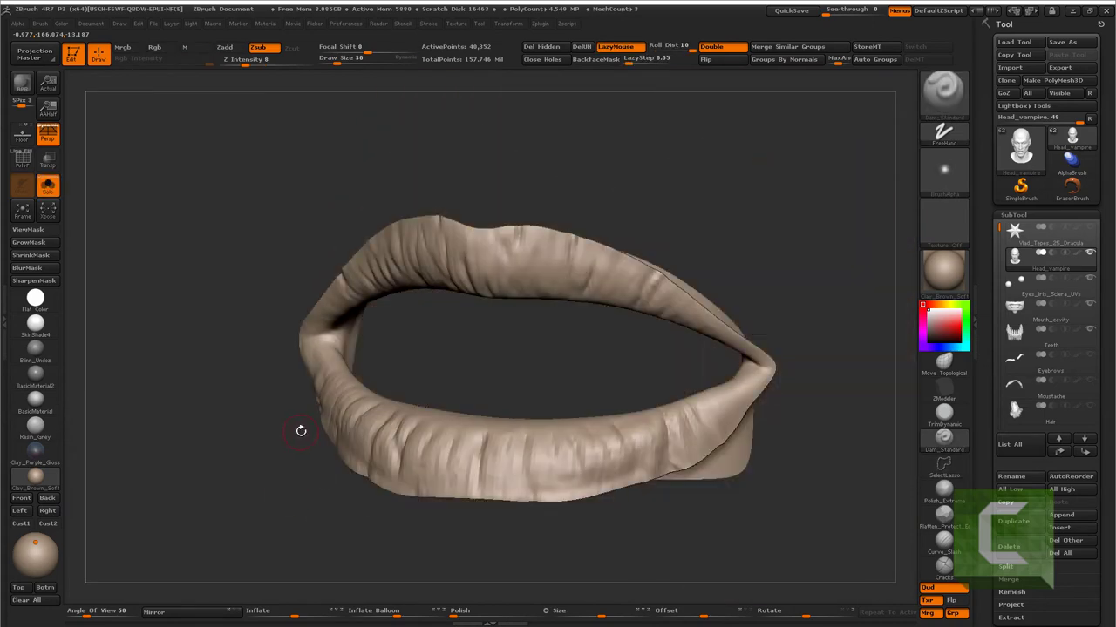
{"action": "left_click_drag", "start_coordinate": [299, 428], "coordinate": [286, 448]}
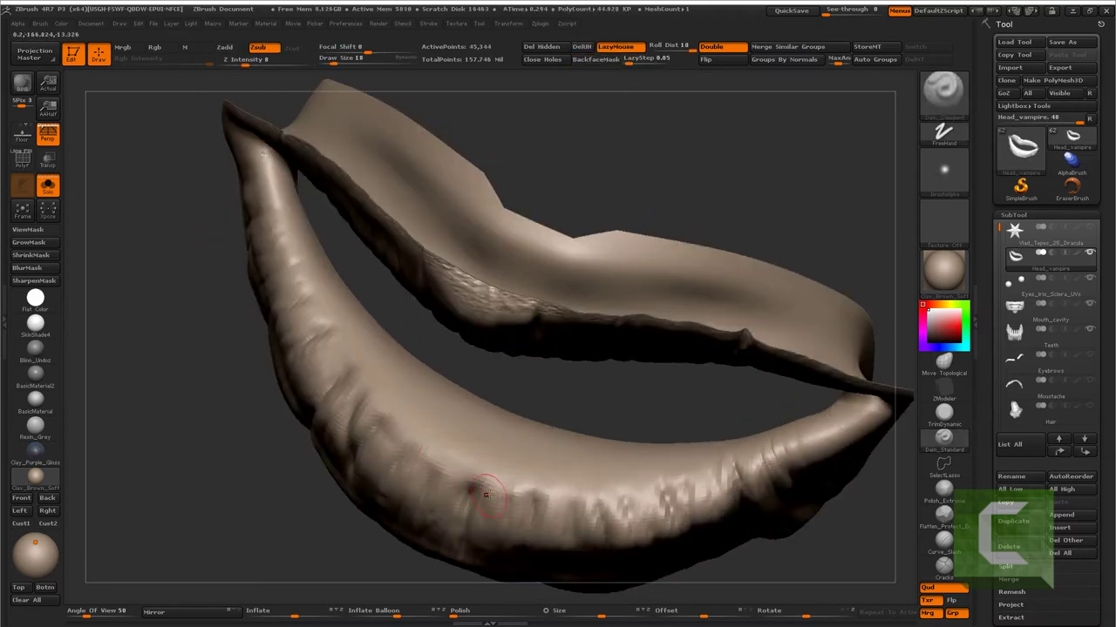
{"action": "left_click_drag", "start_coordinate": [468, 484], "coordinate": [489, 445]}
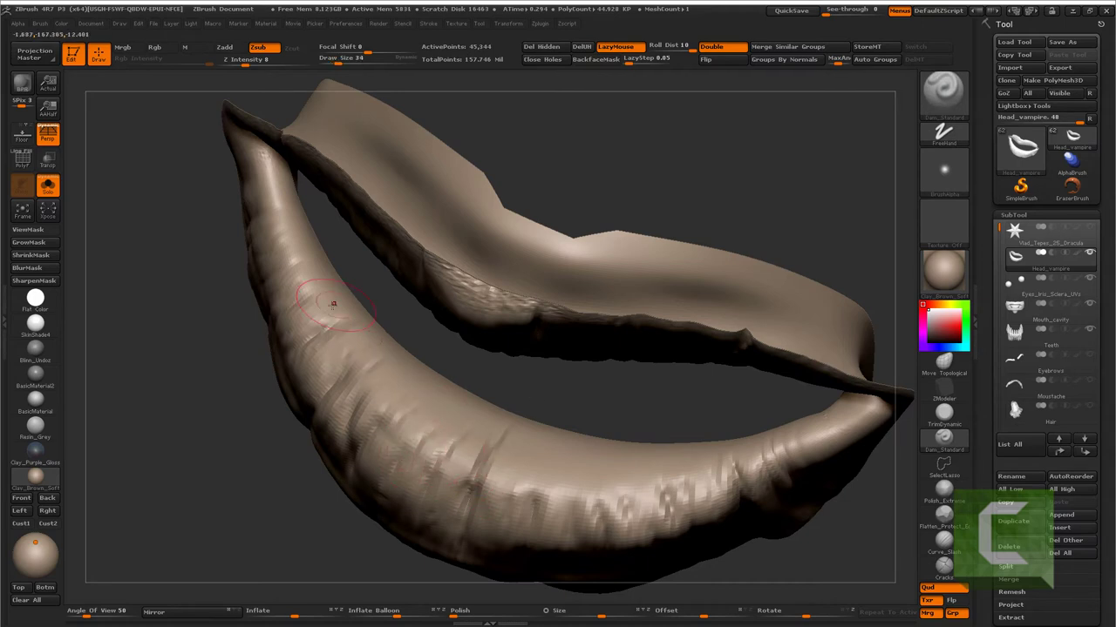
{"action": "left_click_drag", "start_coordinate": [272, 240], "coordinate": [305, 242]}
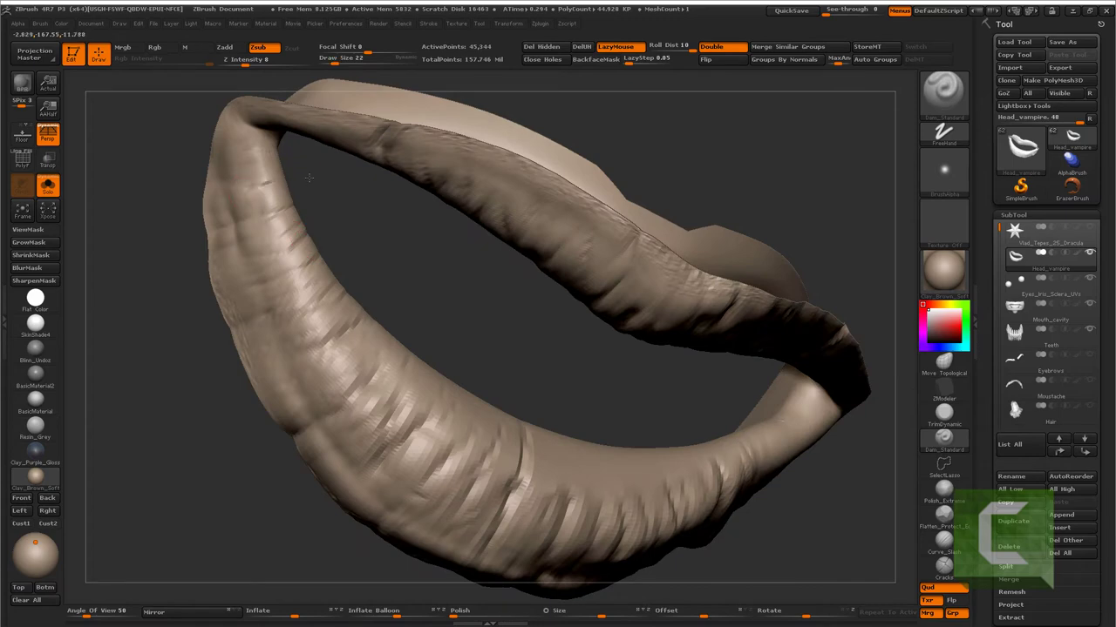
{"action": "left_click_drag", "start_coordinate": [251, 137], "coordinate": [253, 140]}
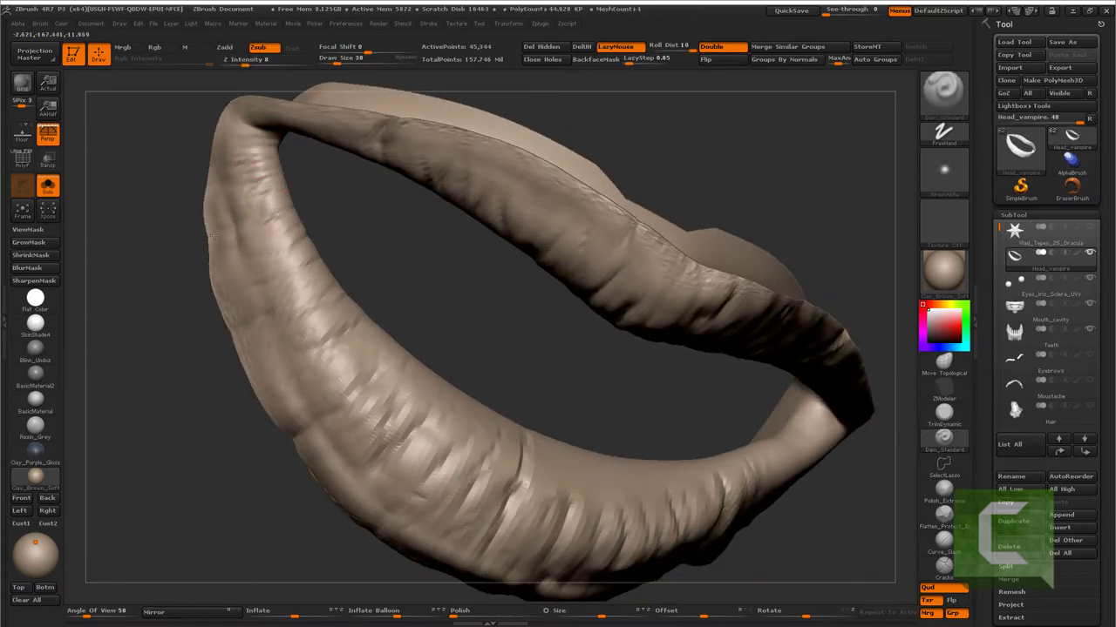
- Zoom in on the lip curve and carve a crease near the lower lip corner
{"action": "mouse_move", "coordinate": [209, 234]}
{"action": "left_mouse_down"}
{"action": "mouse_move", "coordinate": [194, 319]}
{"action": "mouse_move", "coordinate": [269, 349]}
{"action": "mouse_move", "coordinate": [198, 306]}
{"action": "mouse_move", "coordinate": [214, 307]}
{"action": "mouse_move", "coordinate": [220, 361]}
{"action": "mouse_move", "coordinate": [270, 357]}
{"action": "mouse_move", "coordinate": [331, 393]}
{"action": "mouse_move", "coordinate": [286, 368]}
{"action": "mouse_move", "coordinate": [366, 376]}
{"action": "mouse_move", "coordinate": [461, 366]}
{"action": "mouse_move", "coordinate": [421, 373]}
{"action": "mouse_move", "coordinate": [459, 387]}
{"action": "mouse_move", "coordinate": [366, 391]}
{"action": "mouse_move", "coordinate": [360, 408]}
{"action": "mouse_move", "coordinate": [431, 355]}
{"action": "left_mouse_up"}
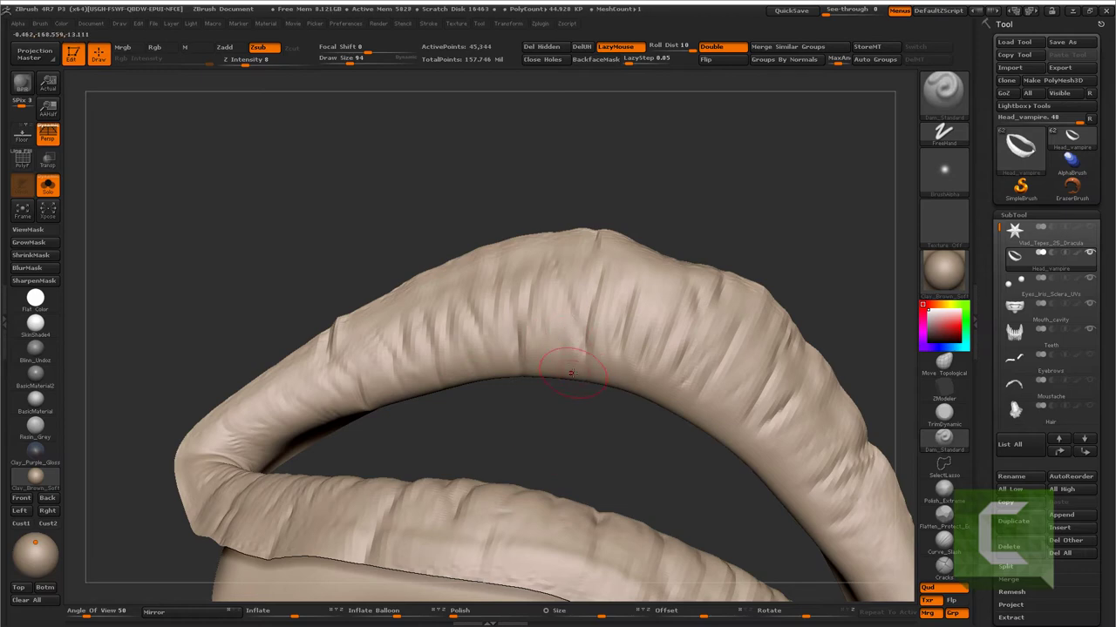
{"action": "mouse_move", "coordinate": [642, 367]}
{"action": "left_mouse_down"}
{"action": "mouse_move", "coordinate": [631, 395]}
{"action": "mouse_move", "coordinate": [601, 366]}
{"action": "mouse_move", "coordinate": [517, 406]}
{"action": "mouse_move", "coordinate": [607, 386]}
{"action": "mouse_move", "coordinate": [648, 398]}
{"action": "left_mouse_up"}
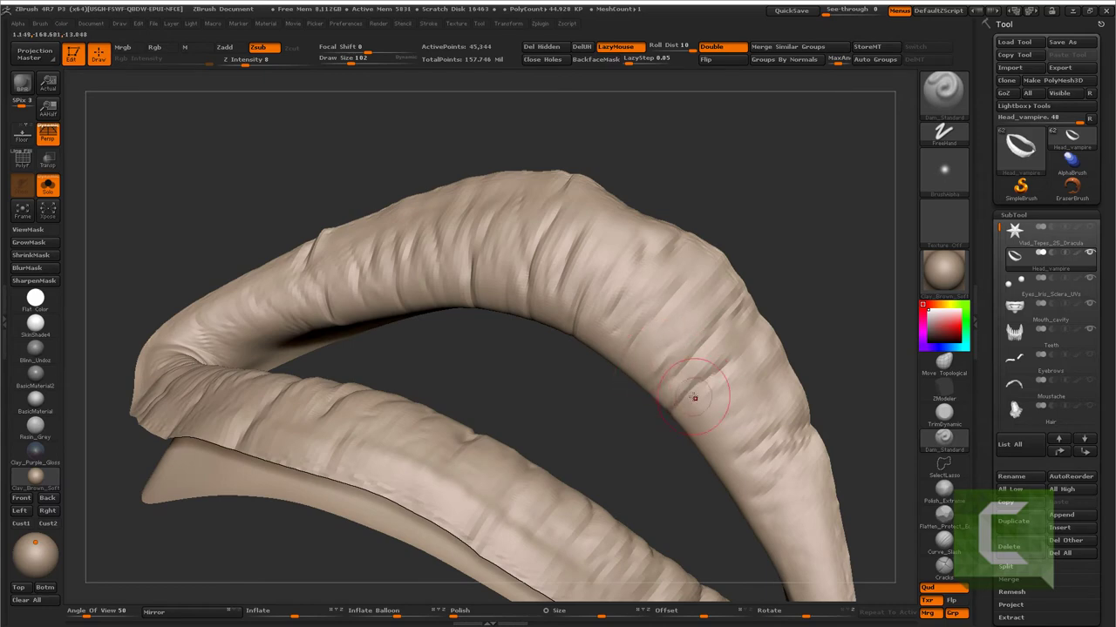
{"action": "mouse_move", "coordinate": [732, 405]}
{"action": "left_mouse_down"}
{"action": "mouse_move", "coordinate": [602, 401]}
{"action": "mouse_move", "coordinate": [599, 427]}
{"action": "mouse_move", "coordinate": [616, 443]}
{"action": "mouse_move", "coordinate": [653, 431]}
{"action": "mouse_move", "coordinate": [617, 415]}
{"action": "mouse_move", "coordinate": [621, 446]}
{"action": "mouse_move", "coordinate": [519, 489]}
{"action": "left_mouse_up"}
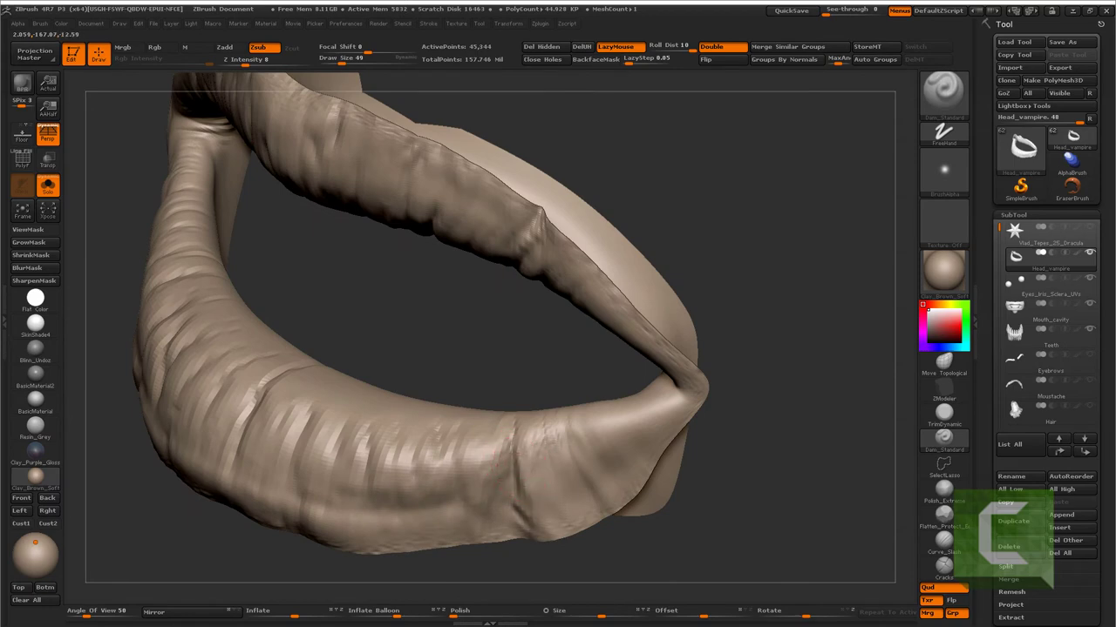
{"action": "left_click_drag", "start_coordinate": [529, 478], "coordinate": [550, 461]}
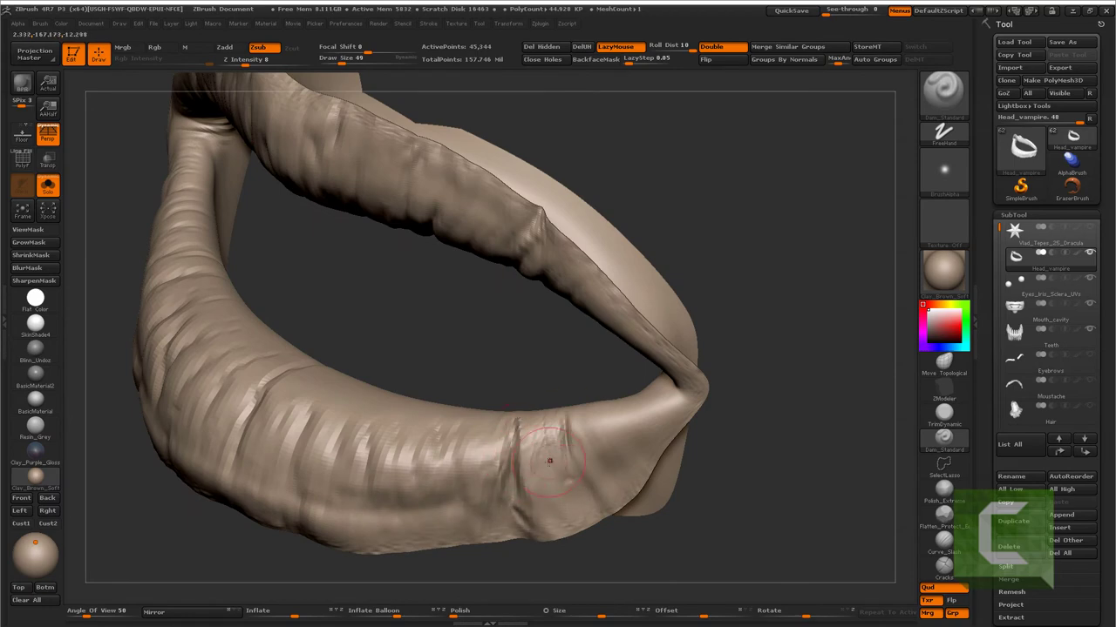
{"action": "right_click_drag", "start_coordinate": [587, 427], "coordinate": [631, 430]}
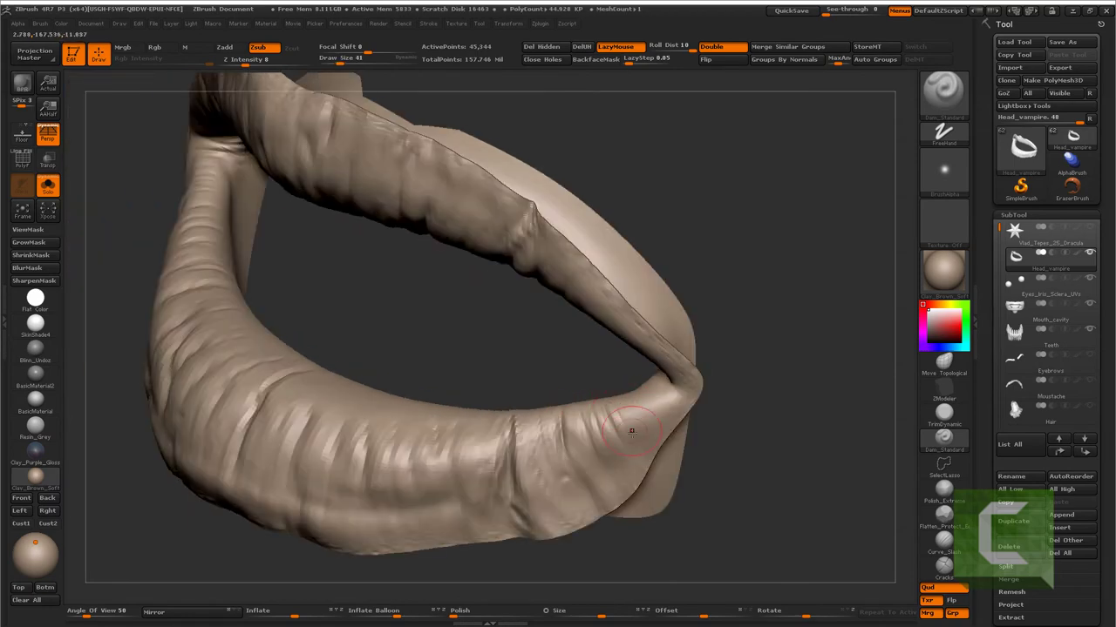
{"action": "mouse_move", "coordinate": [643, 392]}
{"action": "right_mouse_down"}
{"action": "mouse_move", "coordinate": [684, 373]}
{"action": "mouse_move", "coordinate": [656, 360]}
{"action": "right_mouse_up"}
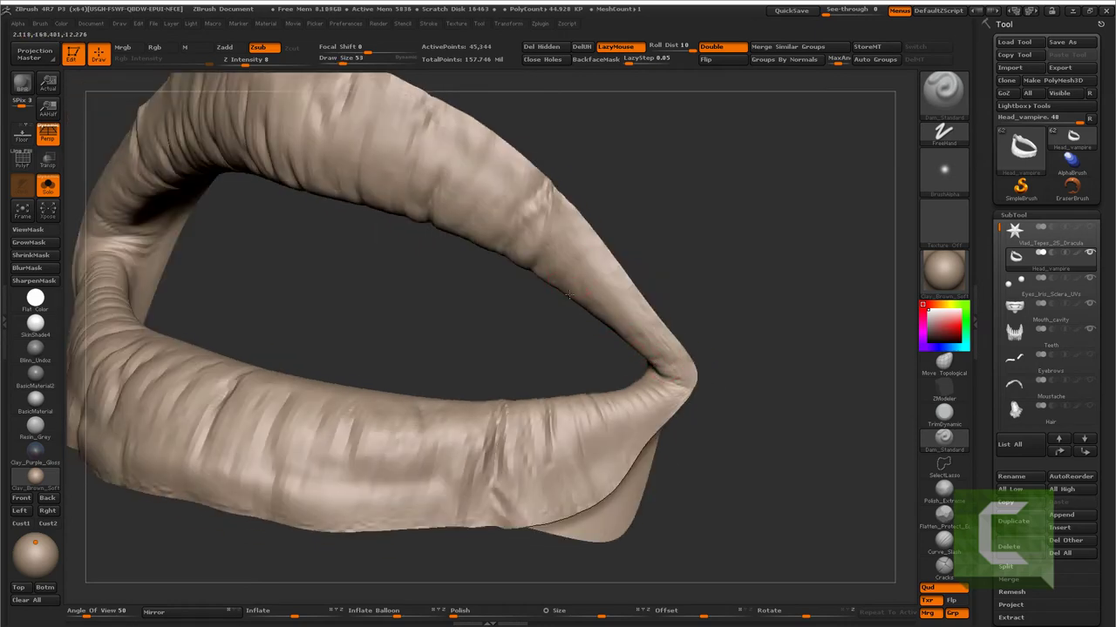
- Carve fine grooves into the lower lip, adjusting the brush size
{"action": "mouse_move", "coordinate": [567, 296]}
{"action": "right_mouse_down"}
{"action": "mouse_move", "coordinate": [592, 259]}
{"action": "mouse_move", "coordinate": [579, 286]}
{"action": "mouse_move", "coordinate": [621, 288]}
{"action": "mouse_move", "coordinate": [601, 322]}
{"action": "mouse_move", "coordinate": [620, 388]}
{"action": "mouse_move", "coordinate": [575, 419]}
{"action": "mouse_move", "coordinate": [406, 450]}
{"action": "right_mouse_up"}
{"action": "left_click_drag", "start_coordinate": [406, 449], "coordinate": [452, 494]}
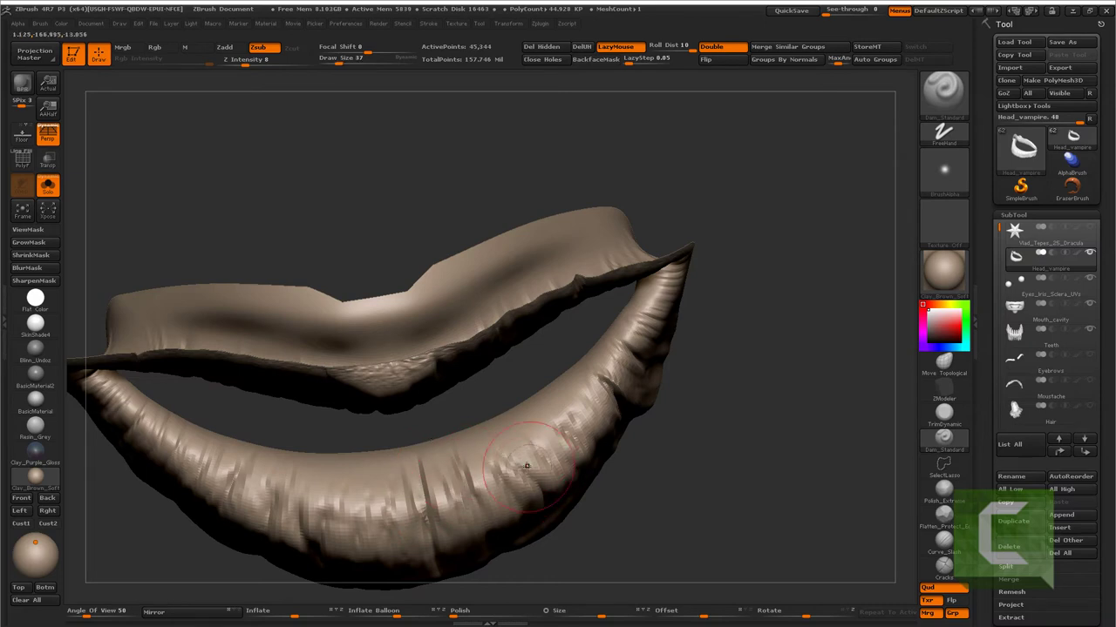
{"action": "key", "text": "bracketleft"}
{"action": "key", "text": "bracketleft"}
{"action": "key", "text": "bracketright"}
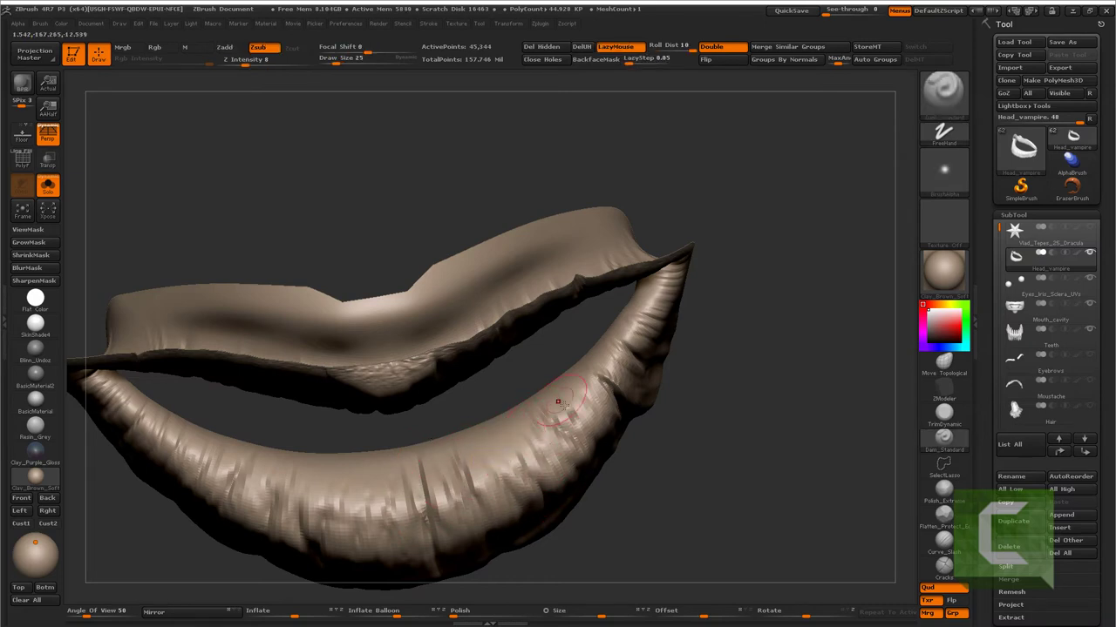
{"action": "right_click_drag", "start_coordinate": [601, 408], "coordinate": [578, 416]}
{"action": "mouse_move", "coordinate": [610, 342]}
{"action": "right_mouse_down"}
{"action": "mouse_move", "coordinate": [480, 371]}
{"action": "mouse_move", "coordinate": [498, 381]}
{"action": "mouse_move", "coordinate": [483, 369]}
{"action": "right_mouse_up"}
{"action": "right_click_drag", "start_coordinate": [466, 298], "coordinate": [452, 305]}
- Switch to the Standard brush and orbit to the inner side of the lips
{"action": "key", "text": "b"}
{"action": "key", "text": "s"}
{"action": "key", "text": "t"}
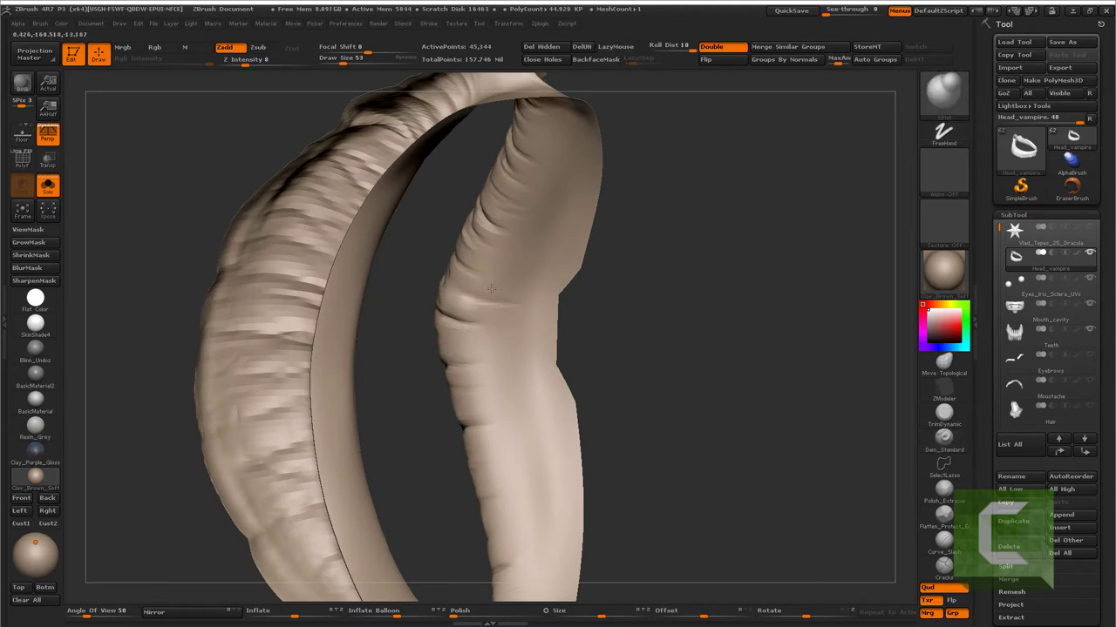
{"action": "right_click_drag", "start_coordinate": [465, 257], "coordinate": [499, 291]}
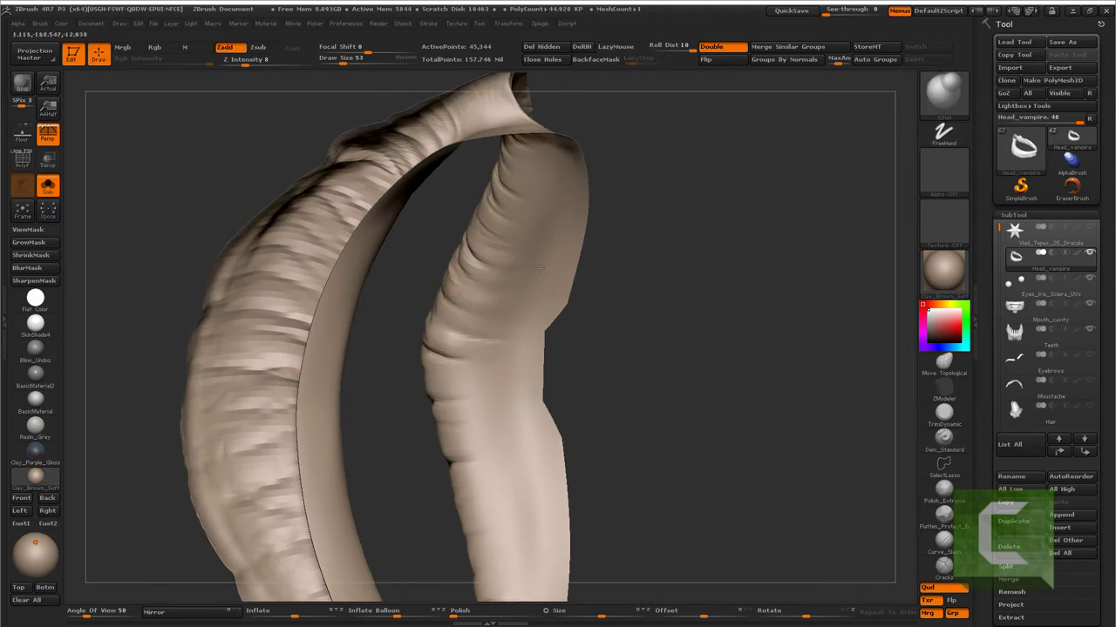
{"action": "mouse_move", "coordinate": [485, 218]}
{"action": "right_mouse_down"}
{"action": "mouse_move", "coordinate": [503, 331]}
{"action": "mouse_move", "coordinate": [523, 241]}
{"action": "mouse_move", "coordinate": [521, 297]}
{"action": "mouse_move", "coordinate": [536, 271]}
{"action": "mouse_move", "coordinate": [541, 301]}
{"action": "right_mouse_up"}
{"action": "mouse_move", "coordinate": [523, 403]}
{"action": "right_mouse_down"}
{"action": "mouse_move", "coordinate": [493, 396]}
{"action": "mouse_move", "coordinate": [553, 305]}
{"action": "mouse_move", "coordinate": [491, 463]}
{"action": "mouse_move", "coordinate": [592, 455]}
{"action": "mouse_move", "coordinate": [568, 463]}
{"action": "right_mouse_up"}
- Return to Dam_Standard and carve two more creases across the middle of the lower lip
{"action": "key", "text": "b"}
{"action": "key", "text": "d"}
{"action": "key", "text": "s"}
{"action": "left_click_drag", "start_coordinate": [567, 453], "coordinate": [568, 477]}
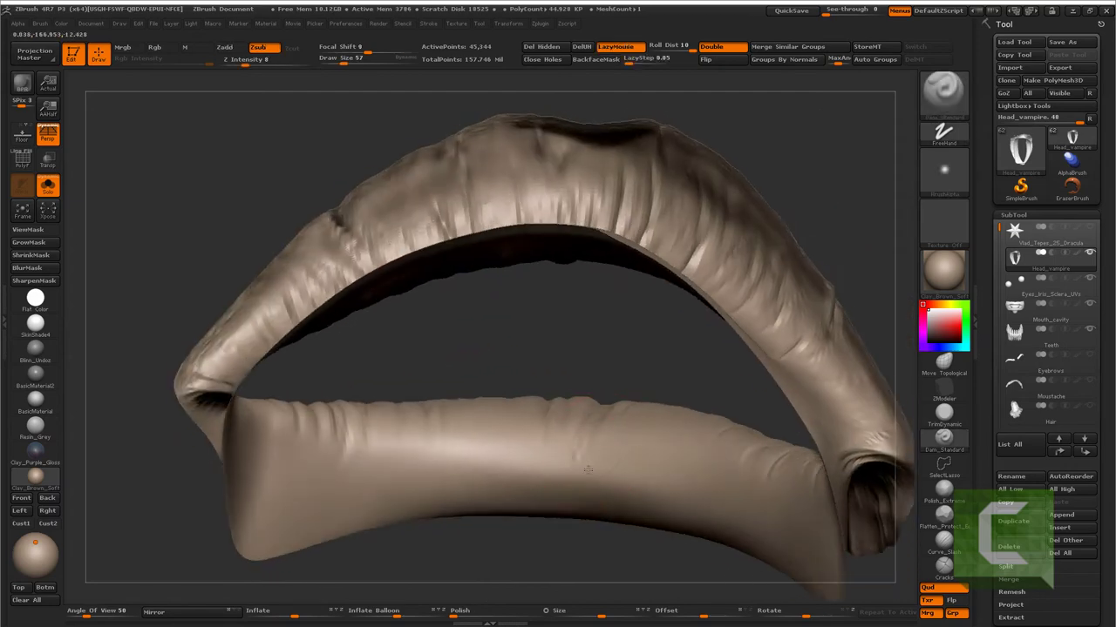
{"action": "mouse_move", "coordinate": [567, 466]}
{"action": "right_mouse_down"}
{"action": "mouse_move", "coordinate": [590, 486]}
{"action": "mouse_move", "coordinate": [448, 448]}
{"action": "right_mouse_up"}
{"action": "left_click_drag", "start_coordinate": [448, 427], "coordinate": [448, 470]}
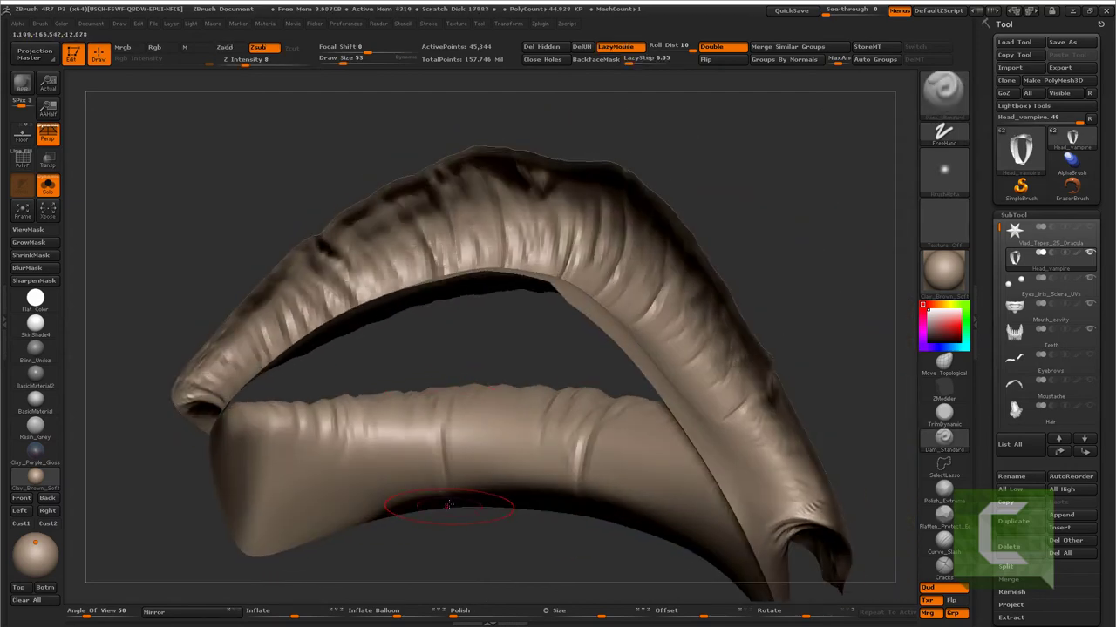
{"action": "mouse_move", "coordinate": [448, 461]}
{"action": "right_mouse_down"}
{"action": "mouse_move", "coordinate": [473, 497]}
{"action": "mouse_move", "coordinate": [498, 404]}
{"action": "mouse_move", "coordinate": [589, 470]}
{"action": "mouse_move", "coordinate": [558, 387]}
{"action": "mouse_move", "coordinate": [592, 393]}
{"action": "right_mouse_up"}
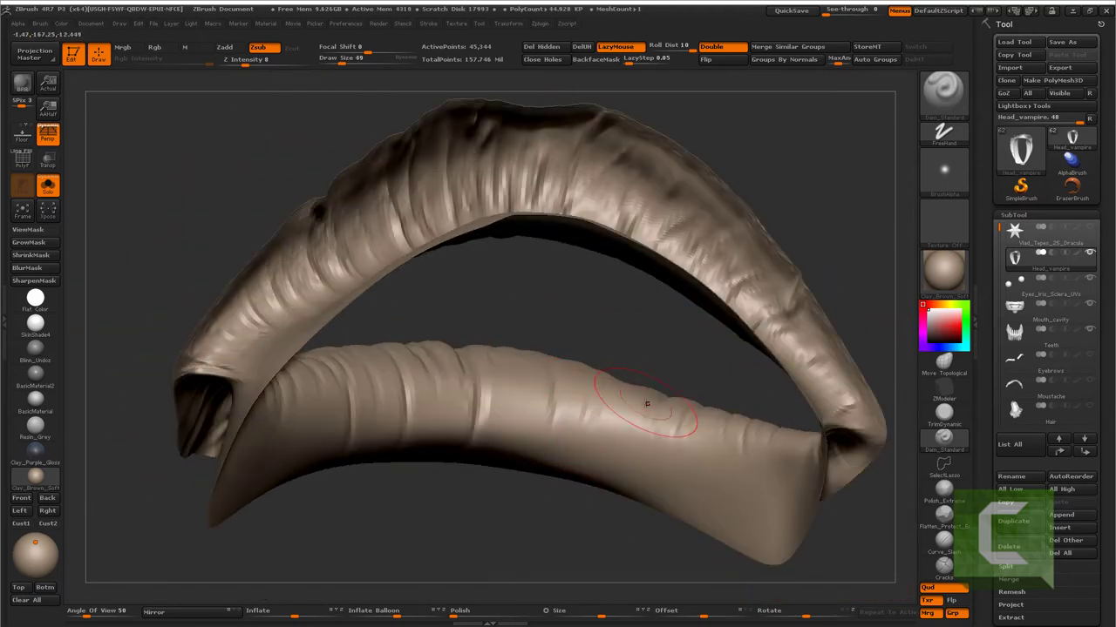
{"action": "mouse_move", "coordinate": [654, 427]}
{"action": "right_mouse_down"}
{"action": "mouse_move", "coordinate": [733, 467]}
{"action": "mouse_move", "coordinate": [769, 509]}
{"action": "right_mouse_up"}
- Switch back to the Standard brush and frame the whole lip model
{"action": "key", "text": "b"}
{"action": "key", "text": "s"}
{"action": "key", "text": "t"}
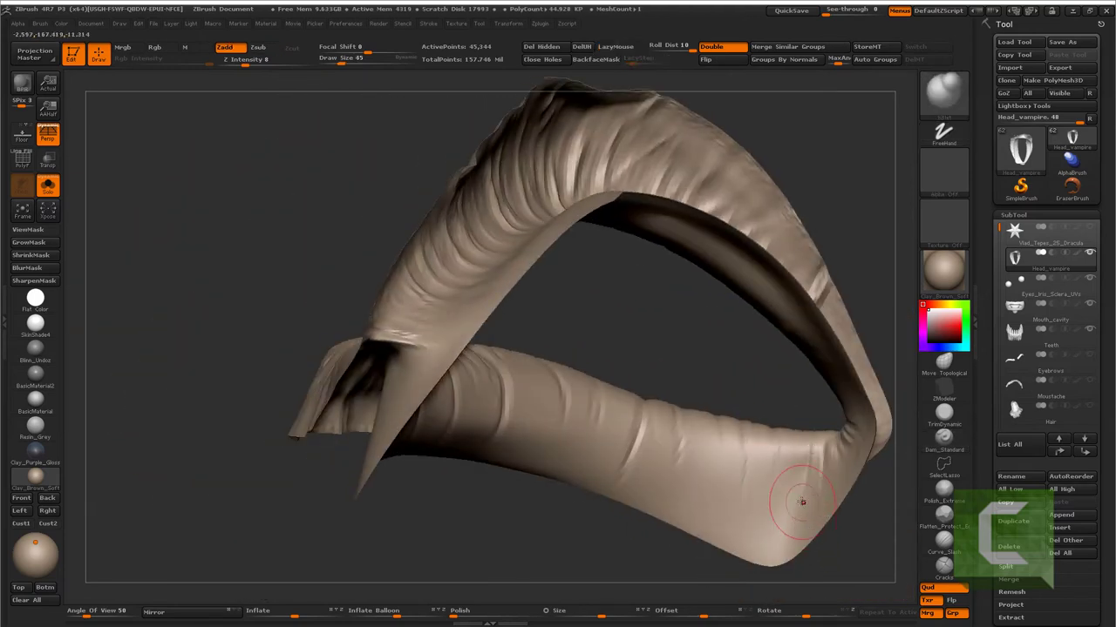
{"action": "mouse_move", "coordinate": [798, 457]}
{"action": "right_mouse_down"}
{"action": "mouse_move", "coordinate": [705, 456]}
{"action": "mouse_move", "coordinate": [663, 441]}
{"action": "mouse_move", "coordinate": [625, 407]}
{"action": "mouse_move", "coordinate": [741, 332]}
{"action": "right_mouse_up"}
{"action": "key", "text": "f"}
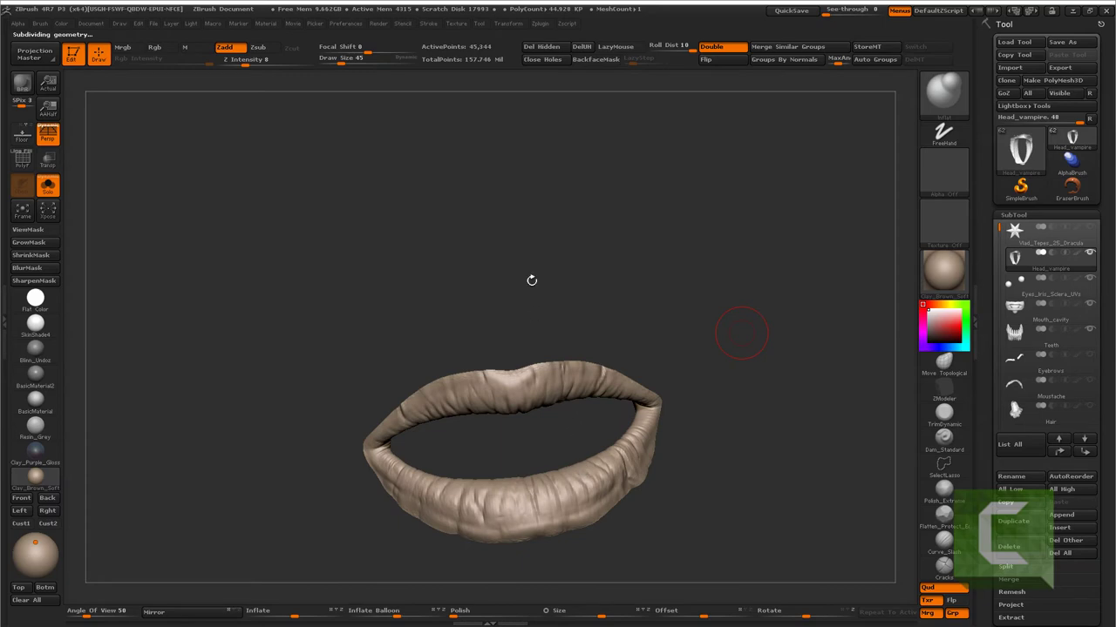
- Bring the upper lip into a close front view and select Dam_Standard
{"action": "right_click_drag", "start_coordinate": [636, 299], "coordinate": [563, 175]}
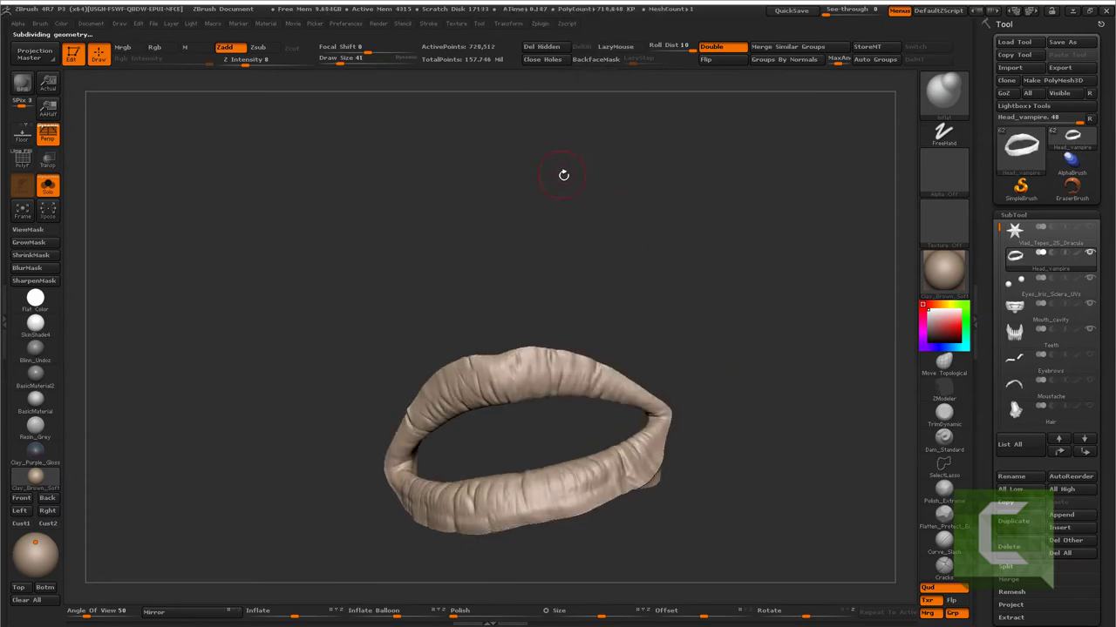
{"action": "right_click_drag", "start_coordinate": [489, 184], "coordinate": [492, 199]}
{"action": "mouse_move", "coordinate": [473, 419]}
{"action": "right_mouse_down", "text": "ctrl"}
{"action": "mouse_move", "coordinate": [488, 384]}
{"action": "mouse_move", "coordinate": [540, 360]}
{"action": "mouse_move", "coordinate": [523, 360]}
{"action": "mouse_move", "coordinate": [514, 383]}
{"action": "mouse_move", "coordinate": [494, 360]}
{"action": "mouse_move", "coordinate": [453, 403]}
{"action": "mouse_move", "coordinate": [471, 354]}
{"action": "right_mouse_up", "text": "ctrl"}
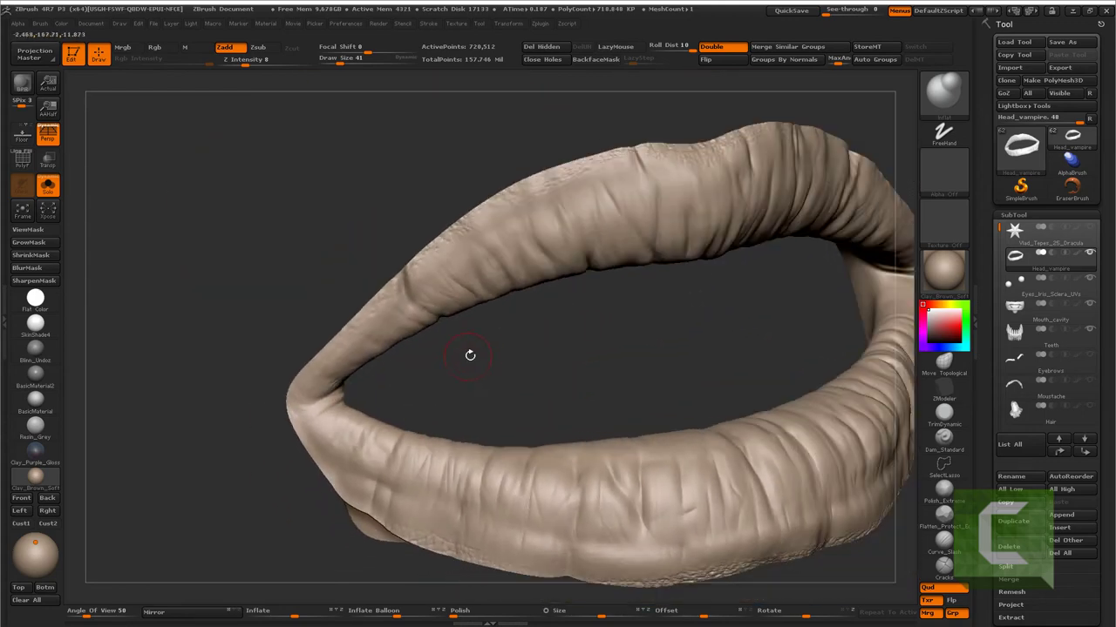
{"action": "left_click", "coordinate": [473, 362], "text": "ctrl+shift"}
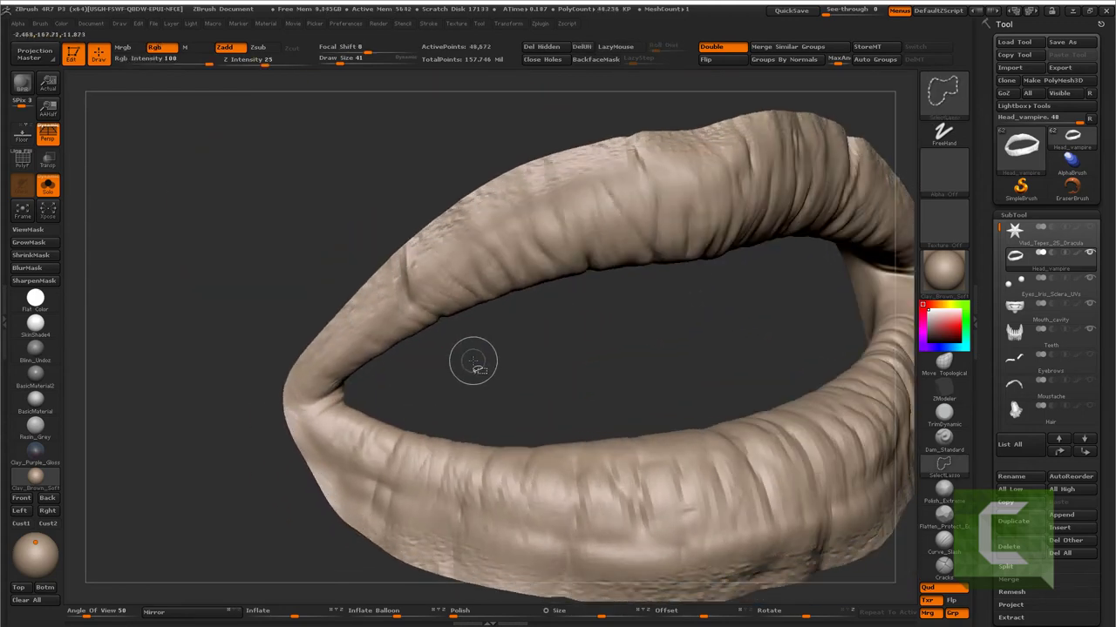
{"action": "mouse_move", "coordinate": [473, 363]}
{"action": "right_mouse_down"}
{"action": "mouse_move", "coordinate": [511, 378]}
{"action": "mouse_move", "coordinate": [553, 306]}
{"action": "right_mouse_up"}
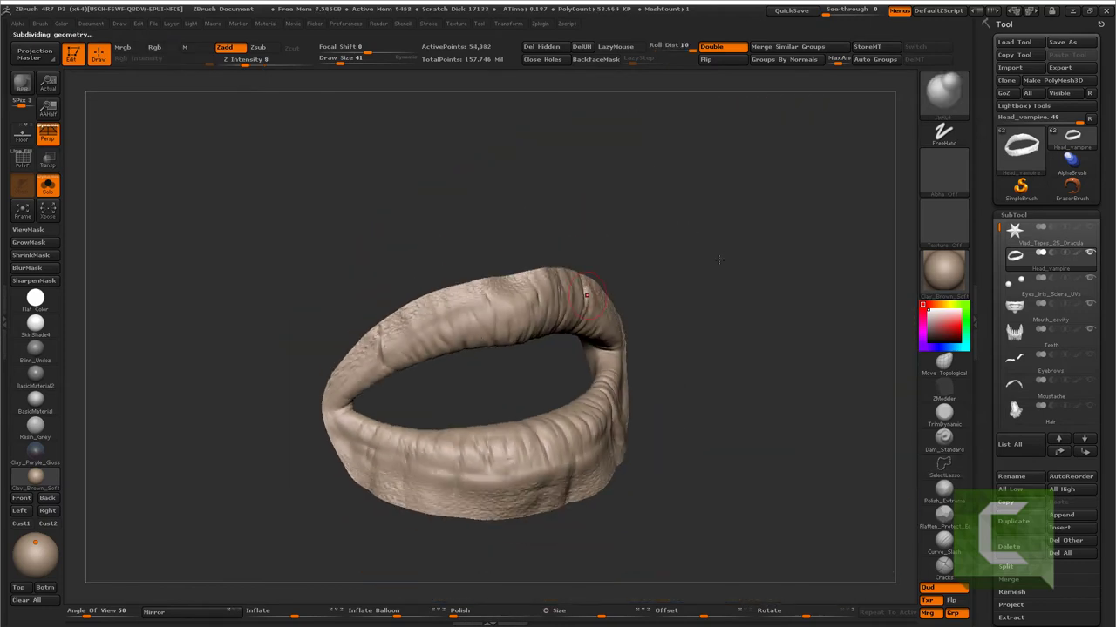
{"action": "mouse_move", "coordinate": [715, 311]}
{"action": "right_mouse_down"}
{"action": "mouse_move", "coordinate": [661, 229]}
{"action": "mouse_move", "coordinate": [610, 305]}
{"action": "mouse_move", "coordinate": [610, 366]}
{"action": "right_mouse_up"}
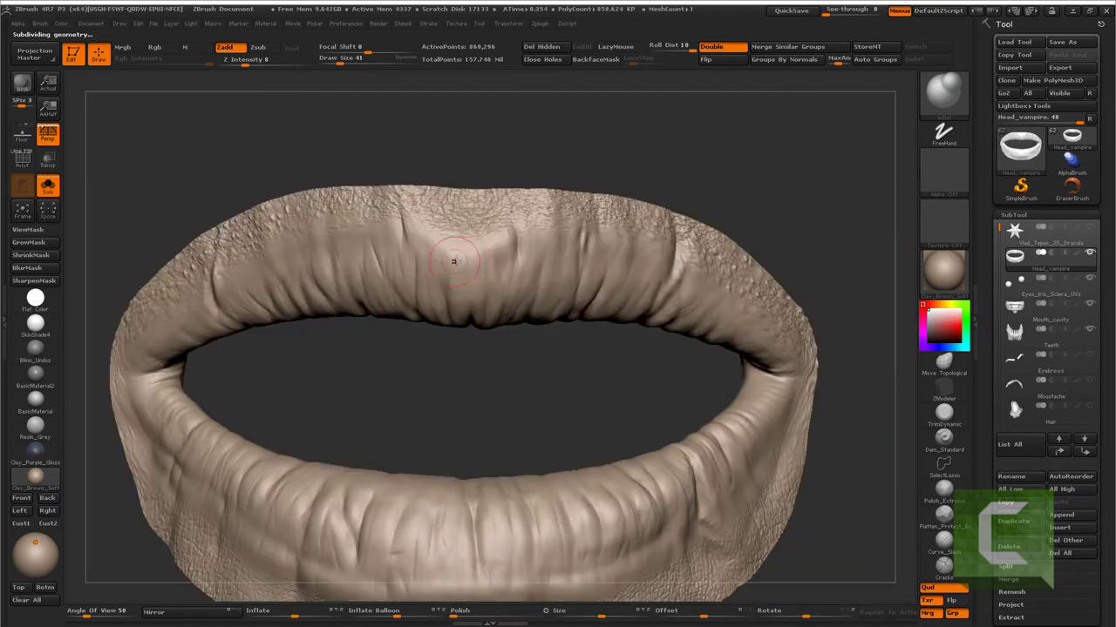
{"action": "mouse_move", "coordinate": [609, 303]}
{"action": "right_mouse_down", "text": "alt"}
{"action": "mouse_move", "coordinate": [485, 279]}
{"action": "mouse_move", "coordinate": [474, 259]}
{"action": "mouse_move", "coordinate": [473, 304]}
{"action": "mouse_move", "coordinate": [472, 280]}
{"action": "mouse_move", "coordinate": [440, 274]}
{"action": "mouse_move", "coordinate": [407, 287]}
{"action": "right_mouse_up", "text": "alt"}
{"action": "key", "text": "b"}
{"action": "key", "text": "d"}
{"action": "key", "text": "s"}
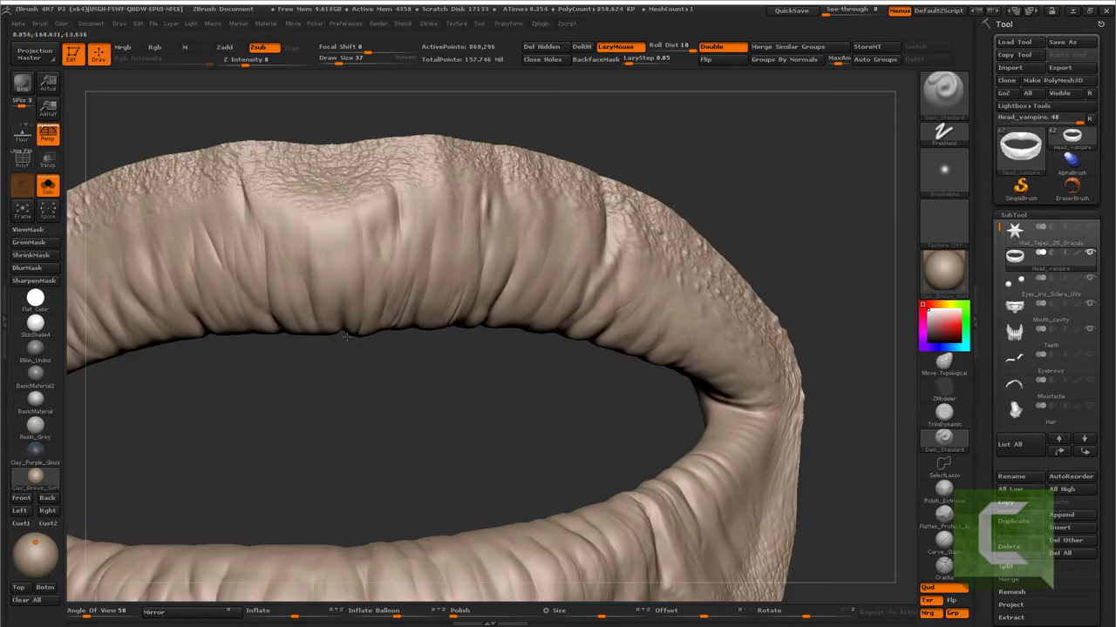
- Cut vertical wrinkles across the upper and lower lips, working toward the left corner
{"action": "right_click_drag", "start_coordinate": [345, 271], "coordinate": [379, 209]}
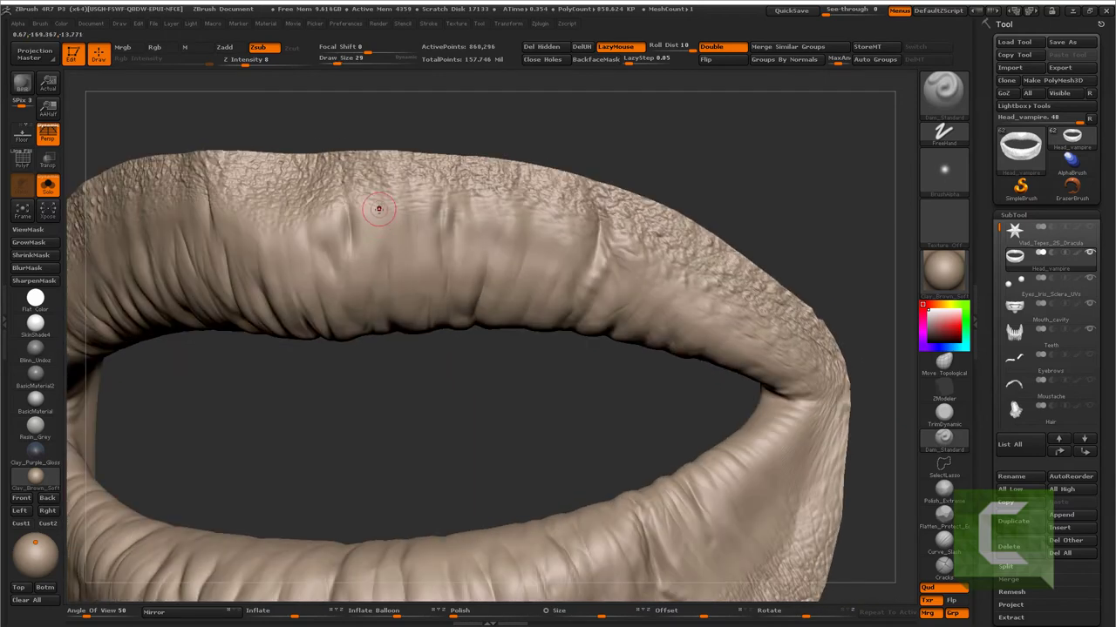
{"action": "mouse_move", "coordinate": [386, 282]}
{"action": "right_mouse_down"}
{"action": "mouse_move", "coordinate": [448, 200]}
{"action": "mouse_move", "coordinate": [443, 224]}
{"action": "right_mouse_up"}
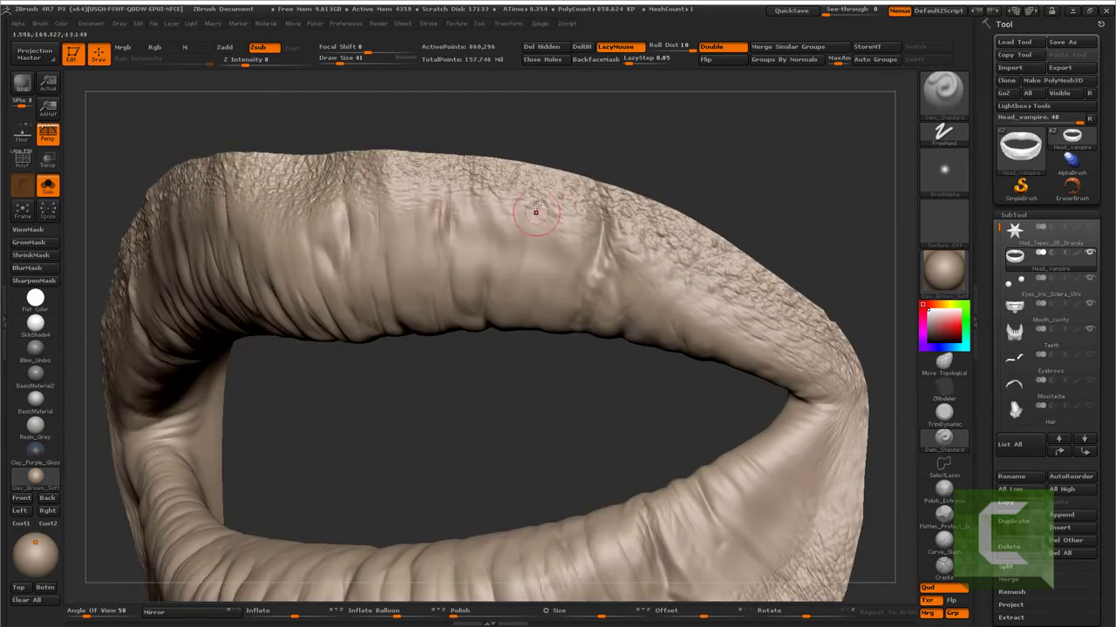
{"action": "mouse_move", "coordinate": [536, 209]}
{"action": "right_mouse_down"}
{"action": "mouse_move", "coordinate": [555, 287]}
{"action": "mouse_move", "coordinate": [517, 281]}
{"action": "mouse_move", "coordinate": [549, 344]}
{"action": "mouse_move", "coordinate": [582, 292]}
{"action": "right_mouse_up"}
{"action": "mouse_move", "coordinate": [593, 349]}
{"action": "right_mouse_down"}
{"action": "mouse_move", "coordinate": [581, 381]}
{"action": "mouse_move", "coordinate": [543, 332]}
{"action": "mouse_move", "coordinate": [612, 365]}
{"action": "mouse_move", "coordinate": [505, 301]}
{"action": "mouse_move", "coordinate": [601, 324]}
{"action": "mouse_move", "coordinate": [535, 331]}
{"action": "mouse_move", "coordinate": [607, 304]}
{"action": "mouse_move", "coordinate": [594, 311]}
{"action": "mouse_move", "coordinate": [617, 311]}
{"action": "right_mouse_up"}
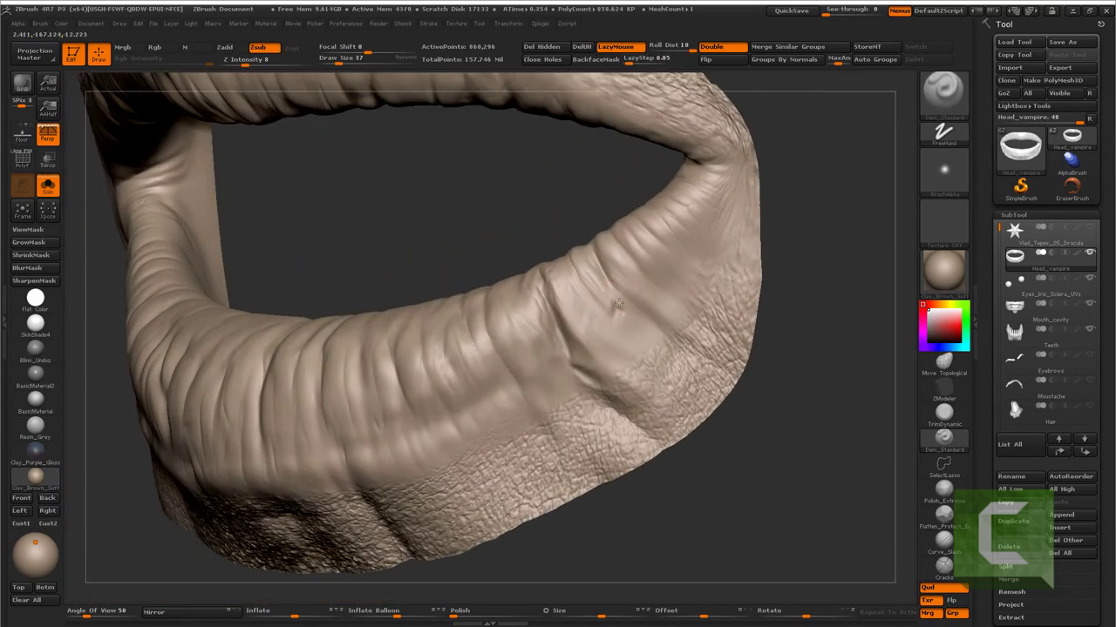
{"action": "mouse_move", "coordinate": [479, 386]}
{"action": "right_mouse_down"}
{"action": "mouse_move", "coordinate": [504, 379]}
{"action": "mouse_move", "coordinate": [436, 423]}
{"action": "mouse_move", "coordinate": [428, 417]}
{"action": "right_mouse_up"}
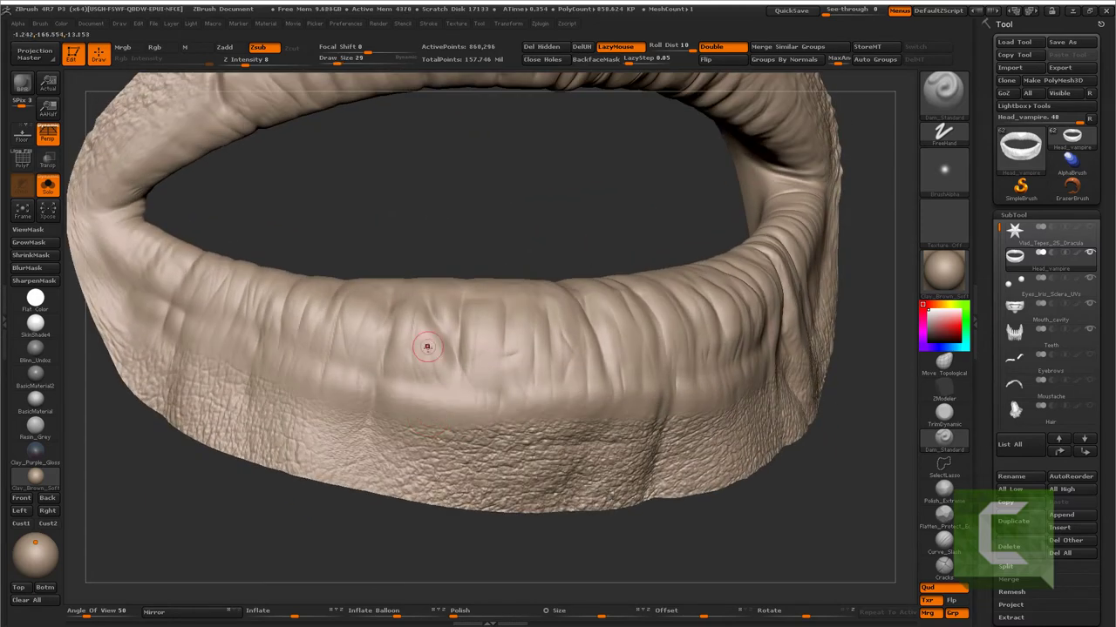
{"action": "mouse_move", "coordinate": [435, 331]}
{"action": "right_mouse_down"}
{"action": "mouse_move", "coordinate": [440, 297]}
{"action": "mouse_move", "coordinate": [369, 386]}
{"action": "right_mouse_up"}
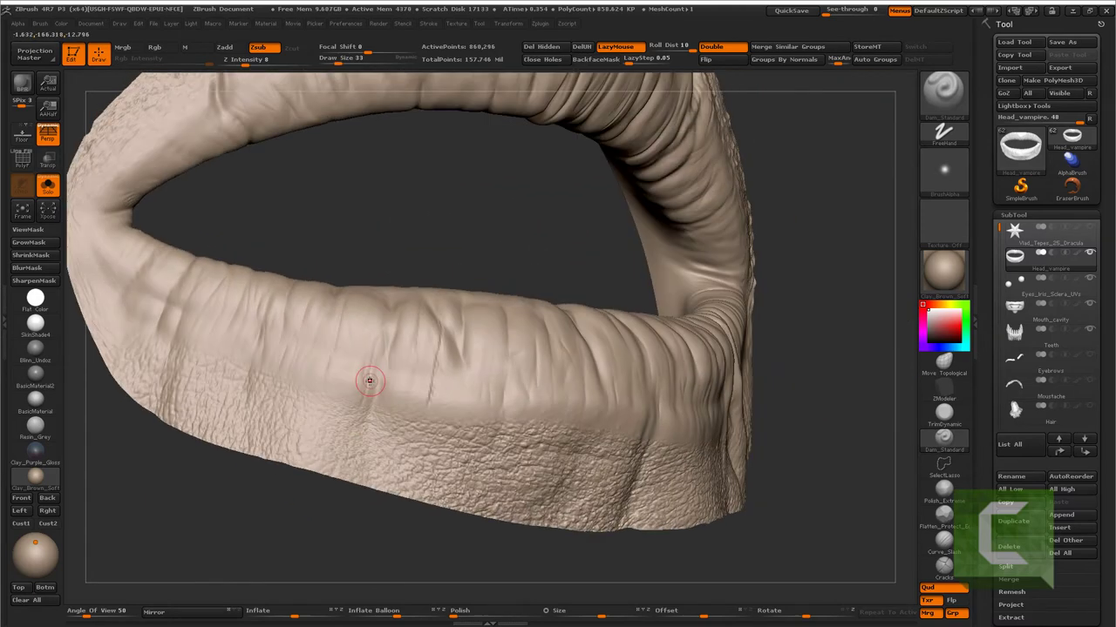
{"action": "mouse_move", "coordinate": [393, 310]}
{"action": "right_mouse_down"}
{"action": "mouse_move", "coordinate": [386, 361]}
{"action": "mouse_move", "coordinate": [271, 303]}
{"action": "right_mouse_up"}
{"action": "right_click_drag", "start_coordinate": [385, 303], "coordinate": [354, 323]}
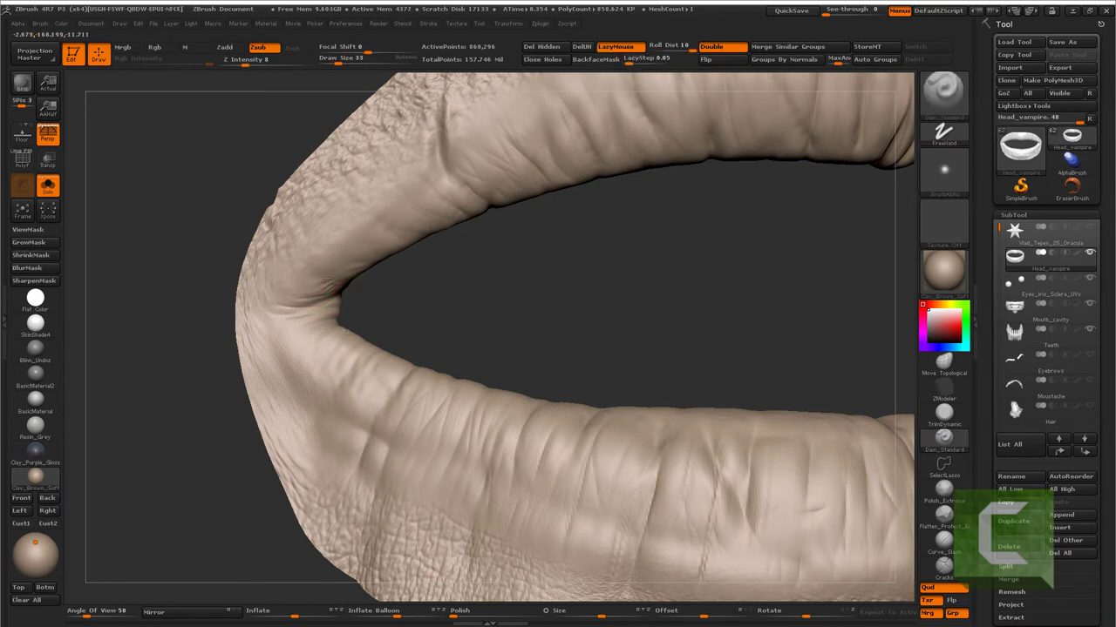
- Smooth areas of the upper and lower lips, then reframe and orbit the lips
{"action": "key", "text": "shift"}
{"action": "left_click_drag", "start_coordinate": [386, 262], "coordinate": [387, 272], "text": "shift"}
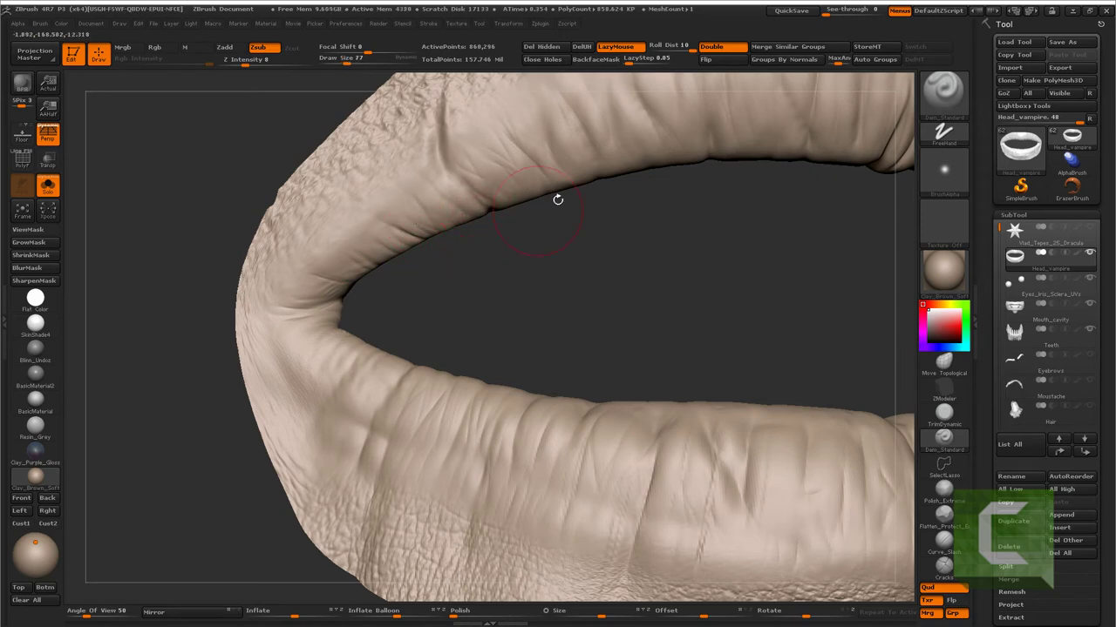
{"action": "key", "text": "f"}
{"action": "mouse_move", "coordinate": [562, 167]}
{"action": "right_mouse_down"}
{"action": "mouse_move", "coordinate": [465, 311]}
{"action": "mouse_move", "coordinate": [494, 287]}
{"action": "mouse_move", "coordinate": [451, 356]}
{"action": "mouse_move", "coordinate": [385, 242]}
{"action": "right_mouse_up"}
{"action": "key", "text": "shift"}
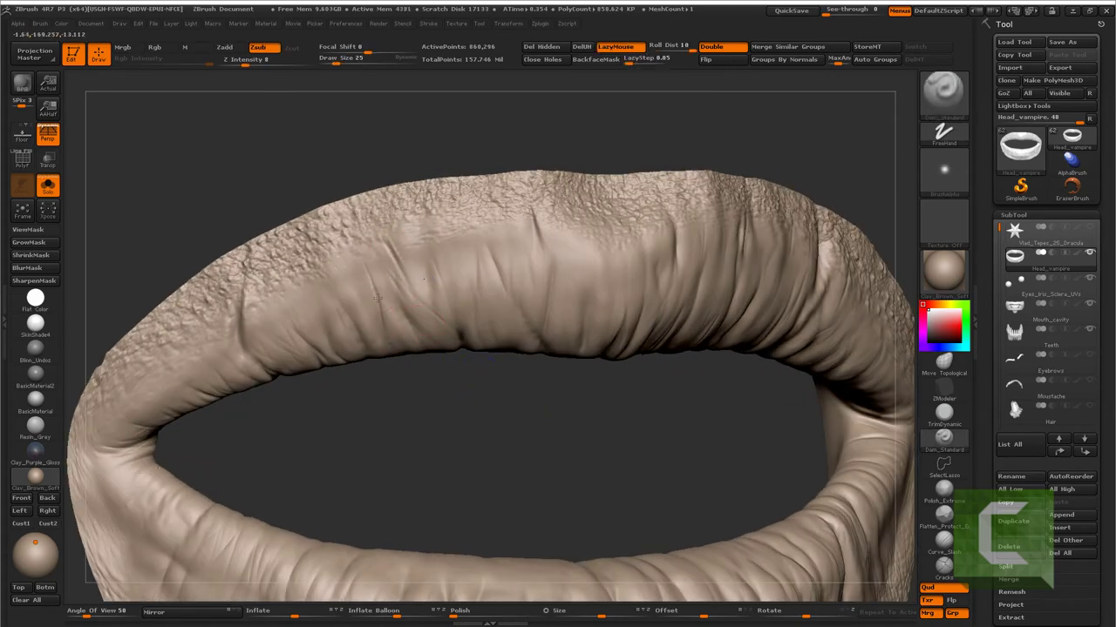
{"action": "right_click_drag", "start_coordinate": [394, 350], "coordinate": [470, 213]}
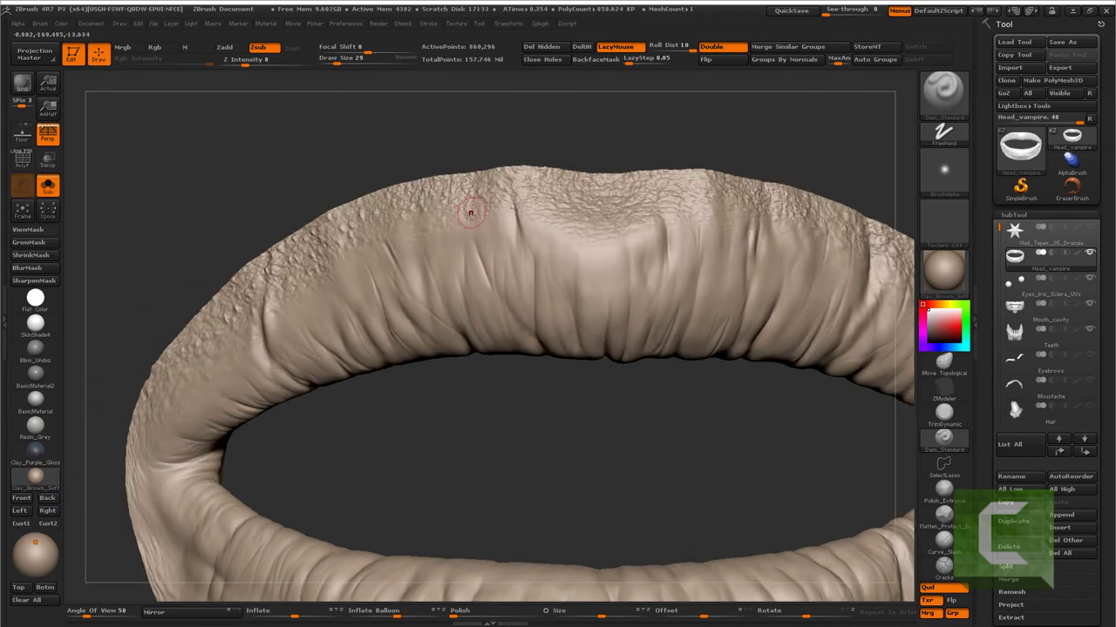
{"action": "right_click_drag", "start_coordinate": [551, 331], "coordinate": [550, 361]}
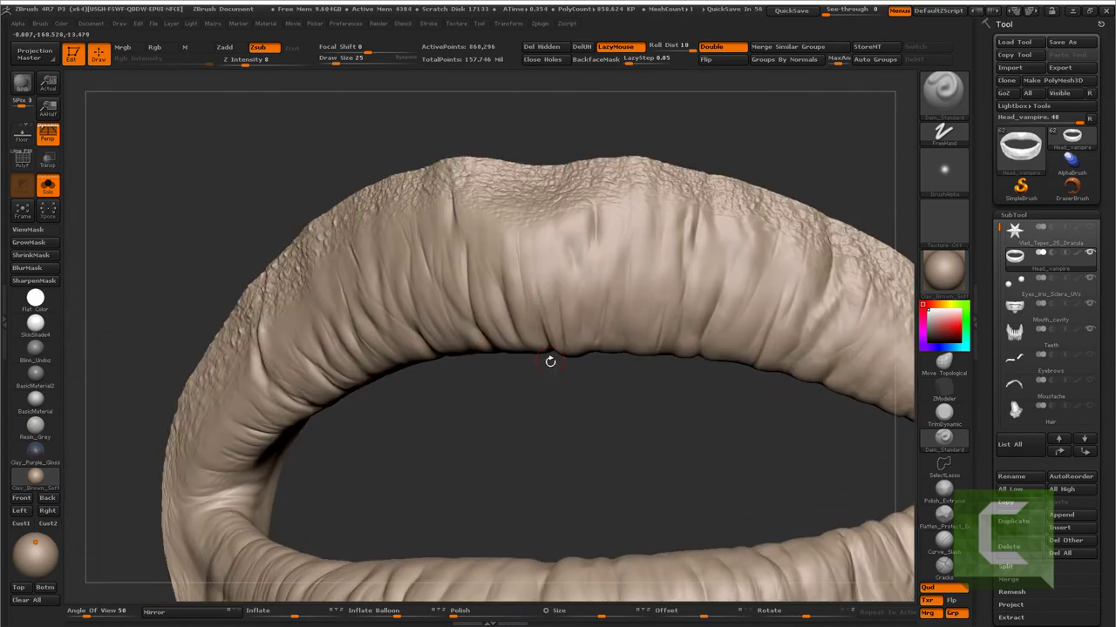
{"action": "key", "text": "f"}
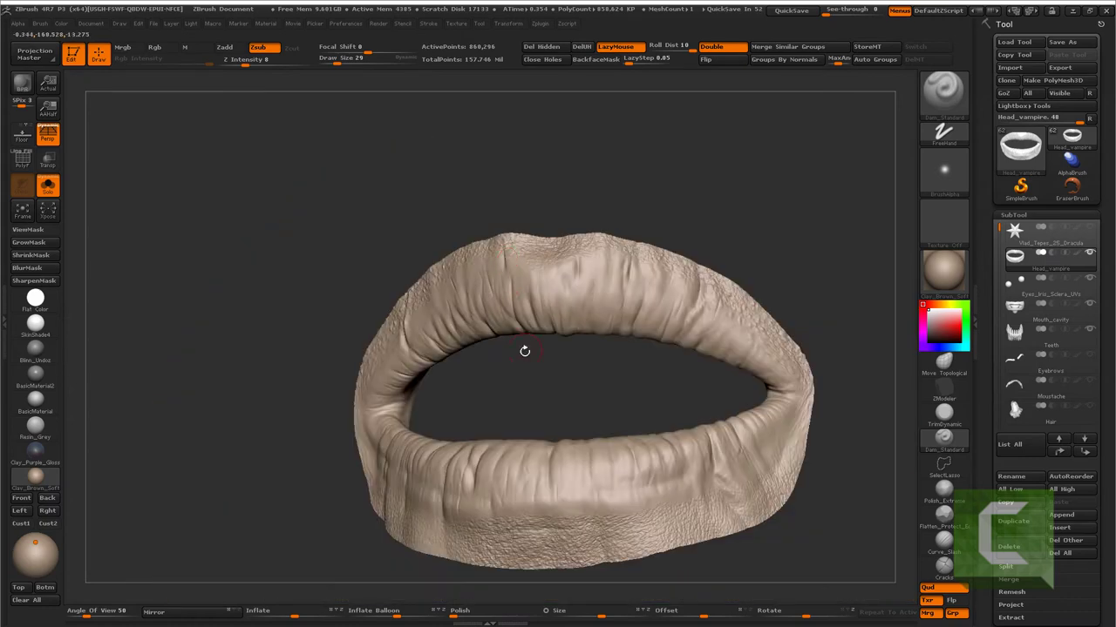
{"action": "right_click_drag", "start_coordinate": [522, 351], "coordinate": [442, 360]}
{"action": "right_click_drag", "start_coordinate": [534, 452], "coordinate": [464, 364]}
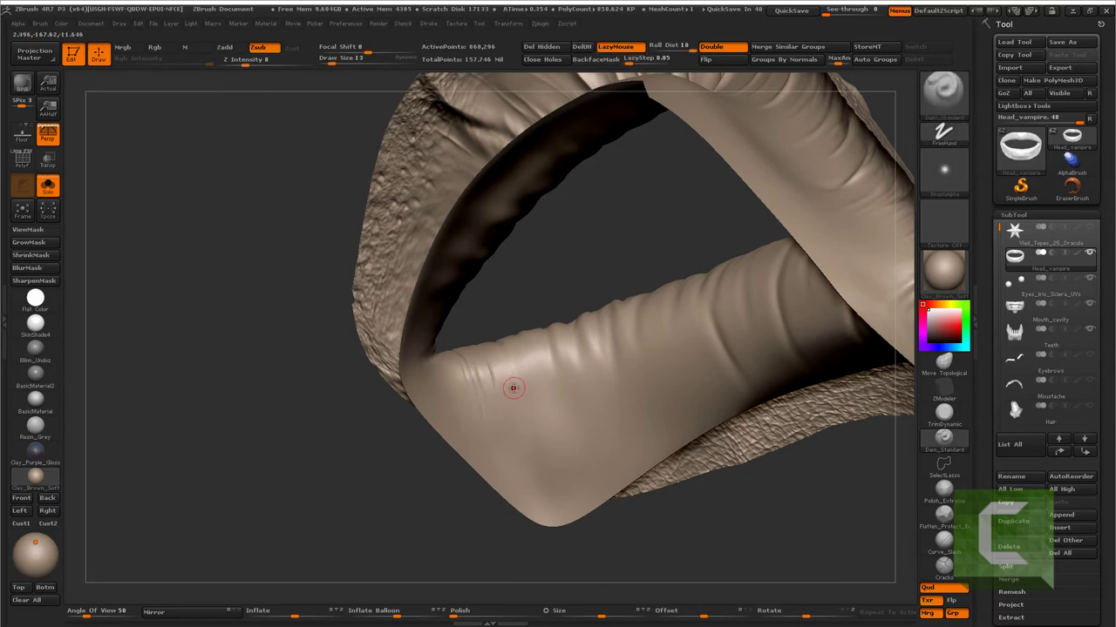
- Orbit the lips to inspect the underside and inner lip surface
{"action": "right_click_drag", "start_coordinate": [513, 388], "coordinate": [544, 404]}
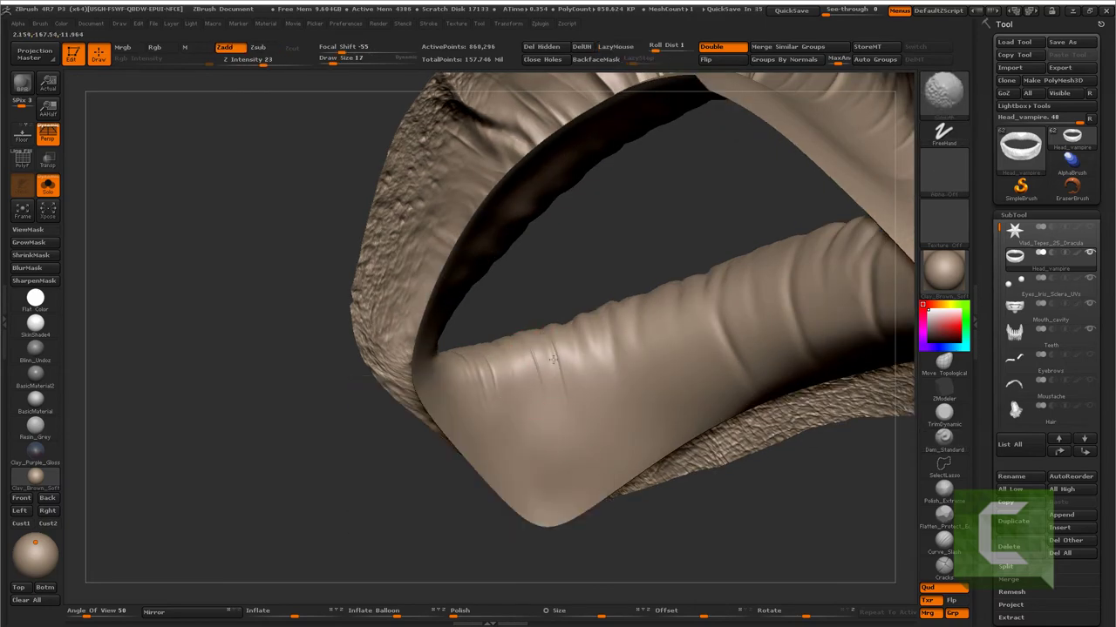
{"action": "left_click_drag", "start_coordinate": [640, 333], "coordinate": [533, 382]}
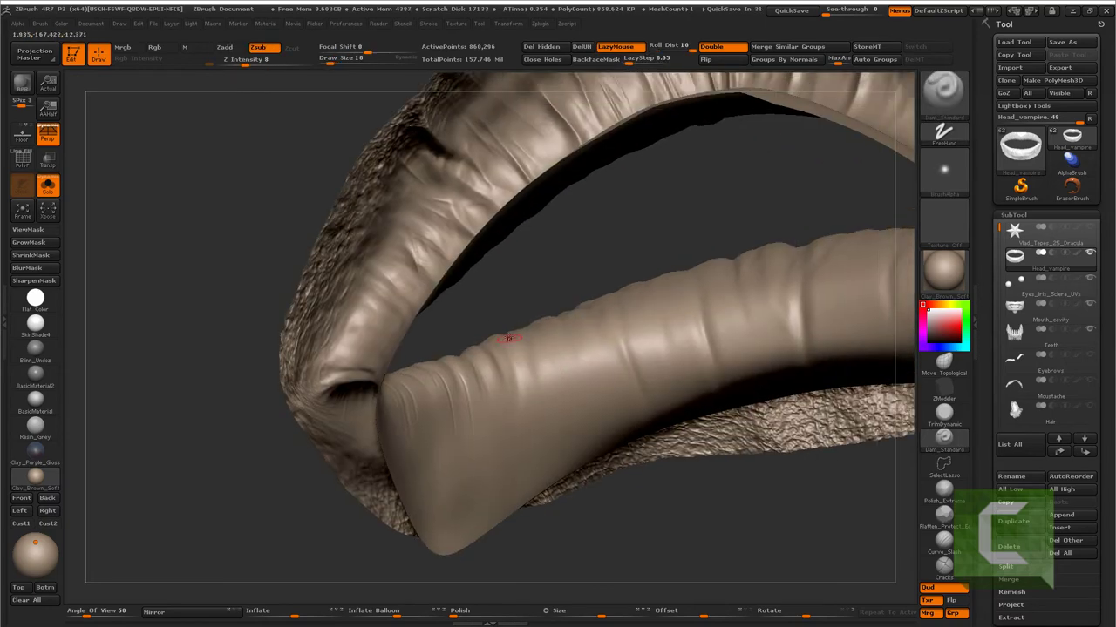
{"action": "left_click_drag", "start_coordinate": [508, 338], "coordinate": [541, 393]}
{"action": "mouse_move", "coordinate": [579, 436]}
{"action": "left_mouse_down"}
{"action": "mouse_move", "coordinate": [581, 365]}
{"action": "mouse_move", "coordinate": [481, 401]}
{"action": "left_mouse_up"}
{"action": "mouse_move", "coordinate": [580, 374]}
{"action": "left_mouse_down"}
{"action": "mouse_move", "coordinate": [484, 416]}
{"action": "mouse_move", "coordinate": [497, 399]}
{"action": "mouse_move", "coordinate": [476, 377]}
{"action": "left_mouse_up"}
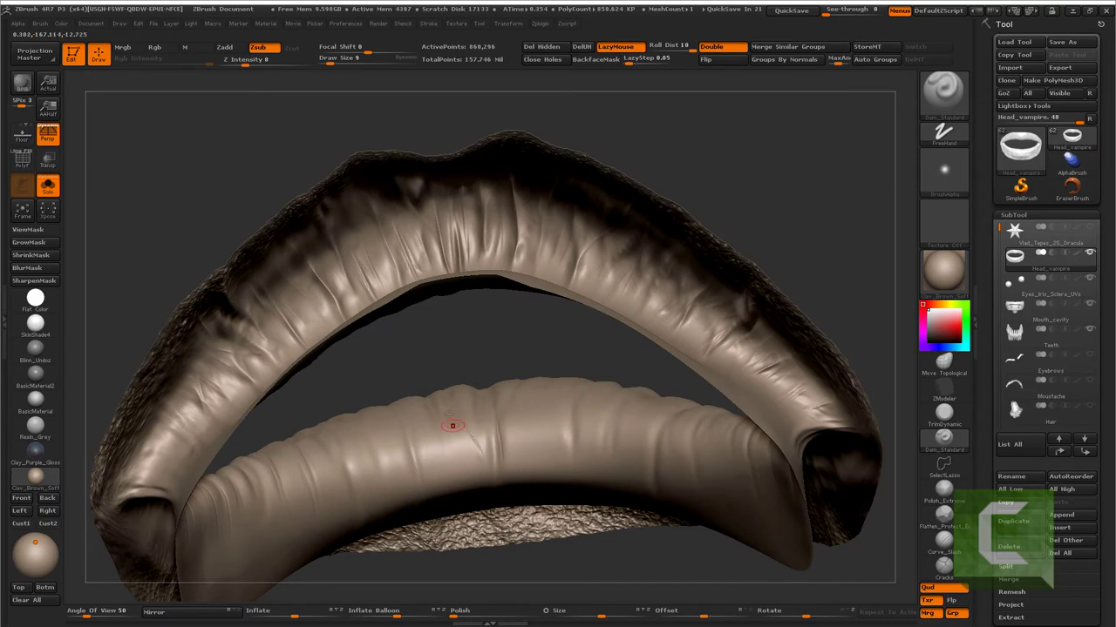
{"action": "left_click_drag", "start_coordinate": [452, 425], "coordinate": [457, 379]}
{"action": "left_click_drag", "start_coordinate": [470, 488], "coordinate": [371, 453]}
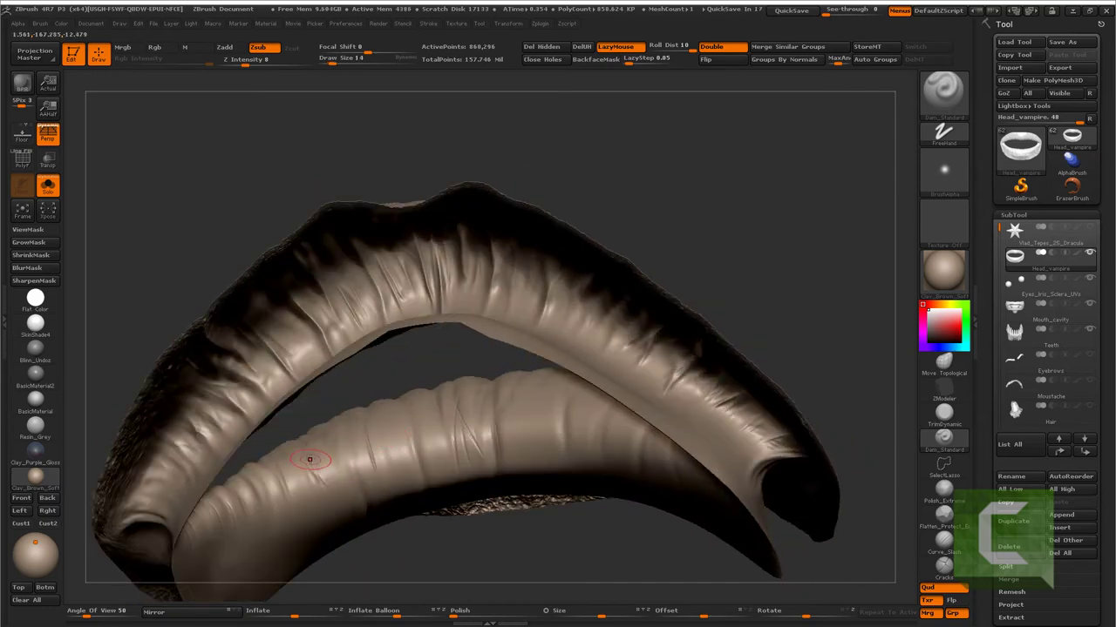
- Briefly try Clay Buildup, return to Dam_Standard, and view the textured inner lip edges
{"action": "key", "text": "b"}
{"action": "key", "text": "c"}
{"action": "key", "text": "b"}
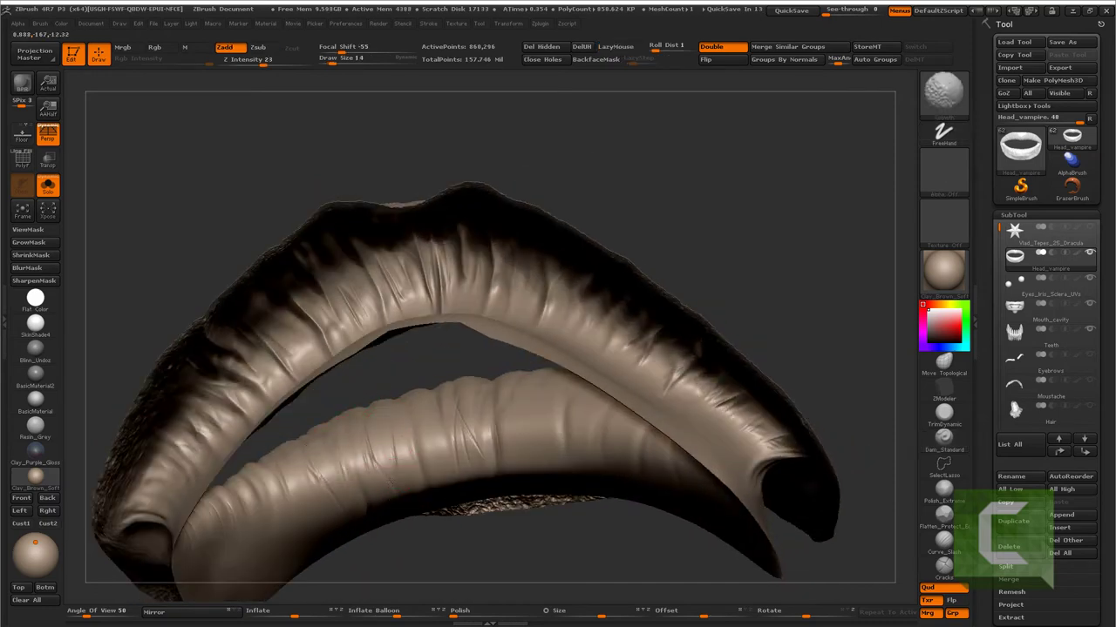
{"action": "key", "text": "b"}
{"action": "key", "text": "d"}
{"action": "key", "text": "s"}
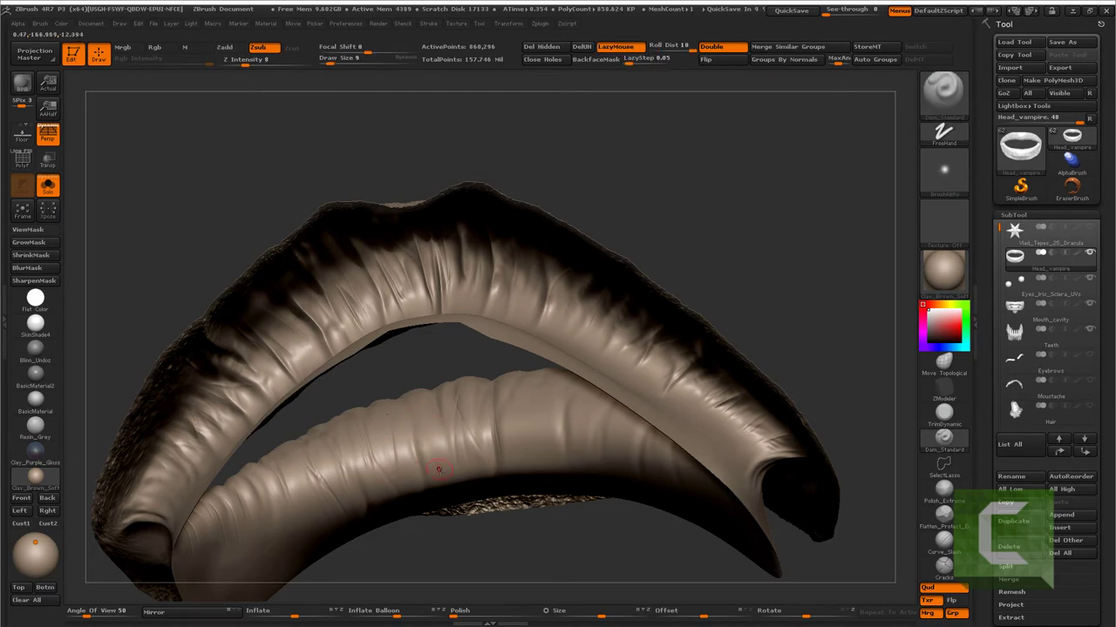
{"action": "mouse_move", "coordinate": [455, 431]}
{"action": "right_mouse_down"}
{"action": "mouse_move", "coordinate": [659, 347]}
{"action": "mouse_move", "coordinate": [450, 406]}
{"action": "mouse_move", "coordinate": [545, 446]}
{"action": "mouse_move", "coordinate": [553, 374]}
{"action": "right_mouse_up"}
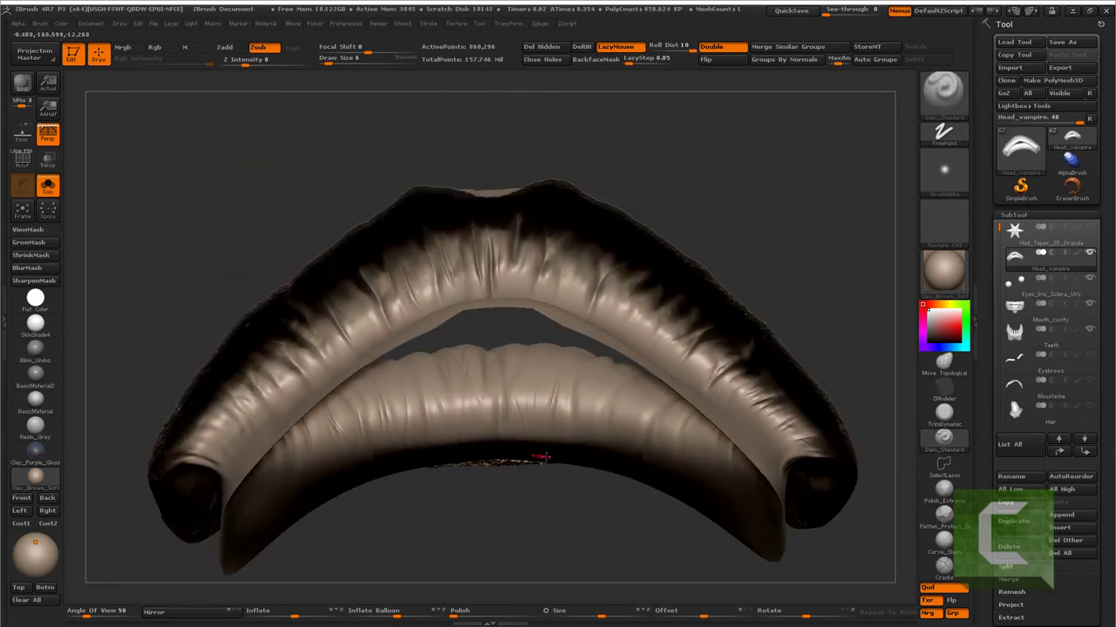
{"action": "right_click_drag", "start_coordinate": [541, 457], "coordinate": [600, 377]}
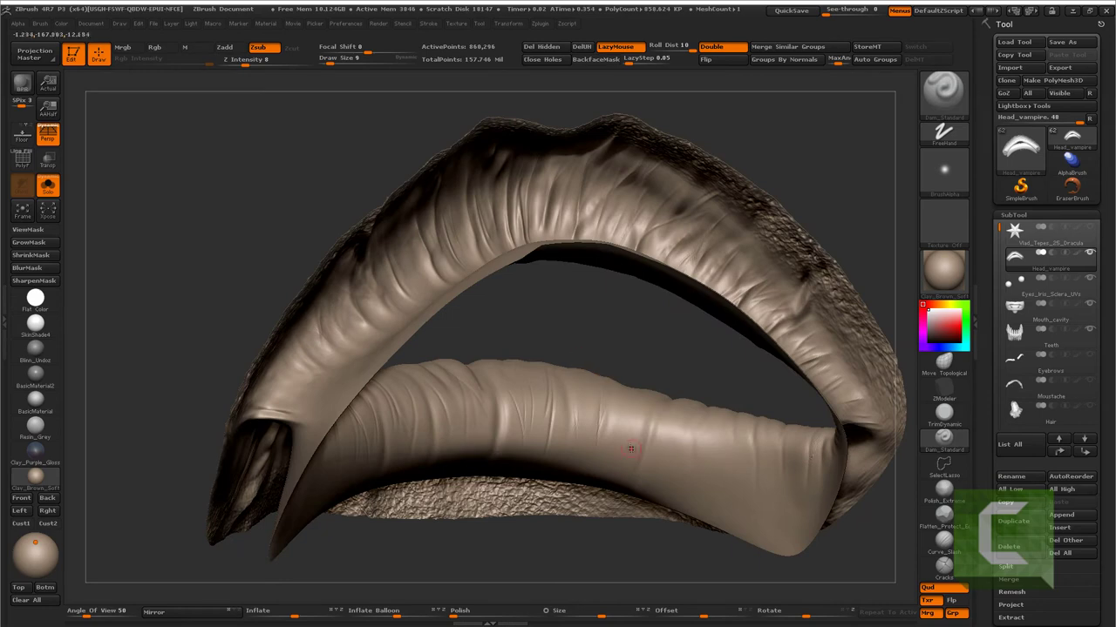
{"action": "mouse_move", "coordinate": [751, 402]}
{"action": "right_mouse_down"}
{"action": "mouse_move", "coordinate": [610, 448]}
{"action": "mouse_move", "coordinate": [623, 436]}
{"action": "right_mouse_up"}
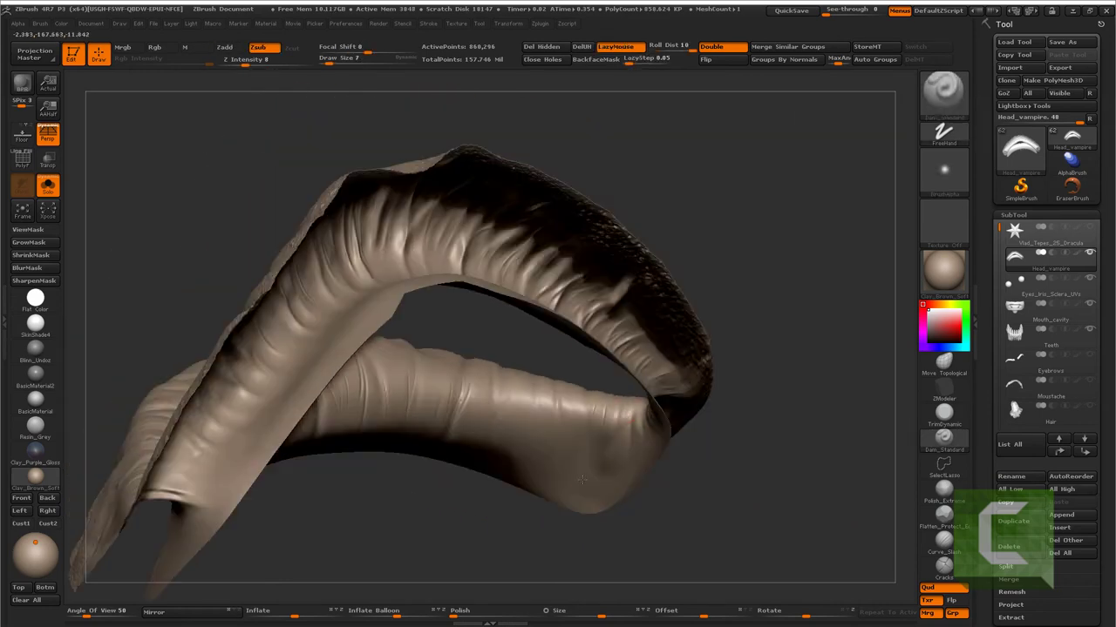
{"action": "mouse_move", "coordinate": [583, 479]}
{"action": "right_mouse_down"}
{"action": "mouse_move", "coordinate": [568, 402]}
{"action": "mouse_move", "coordinate": [575, 429]}
{"action": "mouse_move", "coordinate": [550, 416]}
{"action": "mouse_move", "coordinate": [537, 488]}
{"action": "right_mouse_up"}
- Smooth rough spots and carve a short crease into the lower lip
{"action": "right_click_drag", "start_coordinate": [570, 454], "coordinate": [587, 442]}
{"action": "key", "text": "shift"}
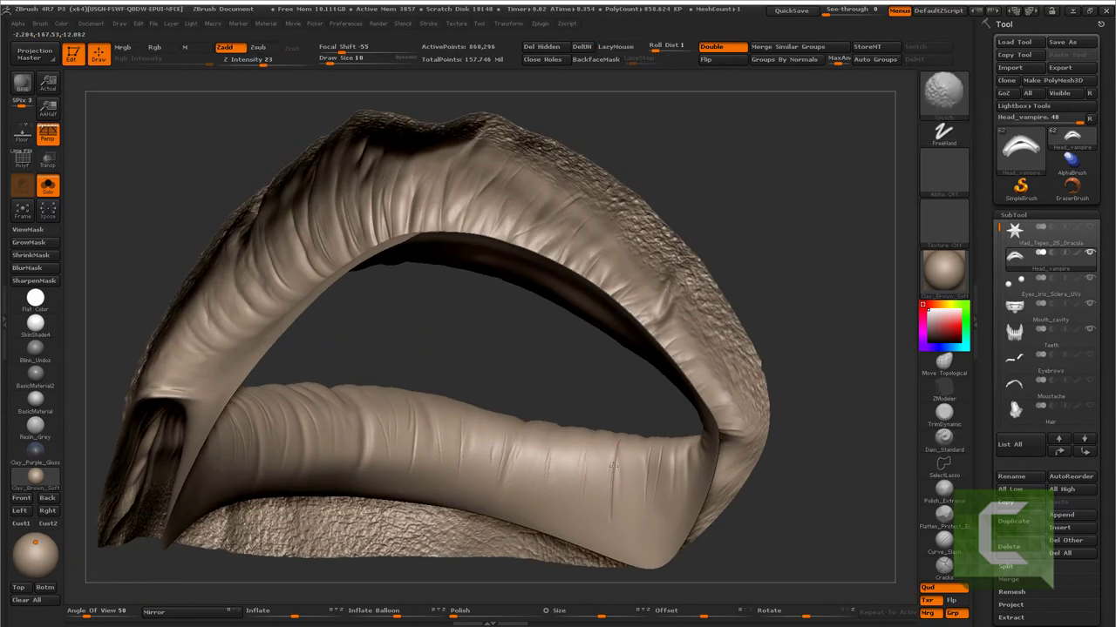
{"action": "mouse_move", "coordinate": [608, 491]}
{"action": "right_mouse_down"}
{"action": "mouse_move", "coordinate": [531, 410]}
{"action": "mouse_move", "coordinate": [579, 484]}
{"action": "right_mouse_up"}
{"action": "left_click_drag", "start_coordinate": [536, 478], "coordinate": [558, 524]}
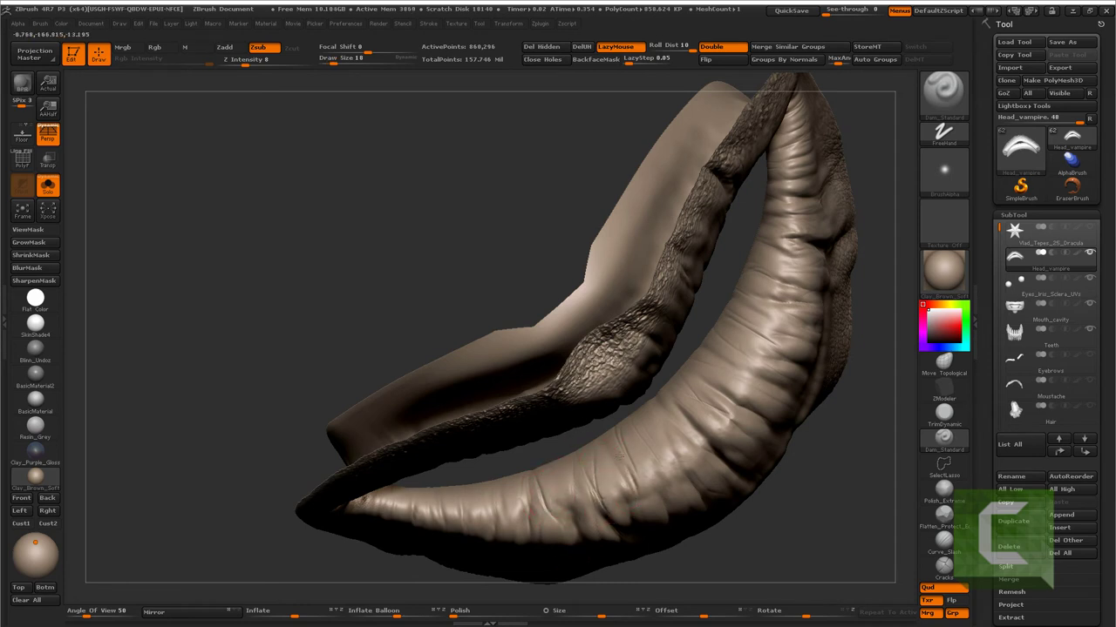
{"action": "mouse_move", "coordinate": [645, 487]}
{"action": "middle_mouse_down"}
{"action": "mouse_move", "coordinate": [594, 477]}
{"action": "mouse_move", "coordinate": [588, 453]}
{"action": "middle_mouse_up"}
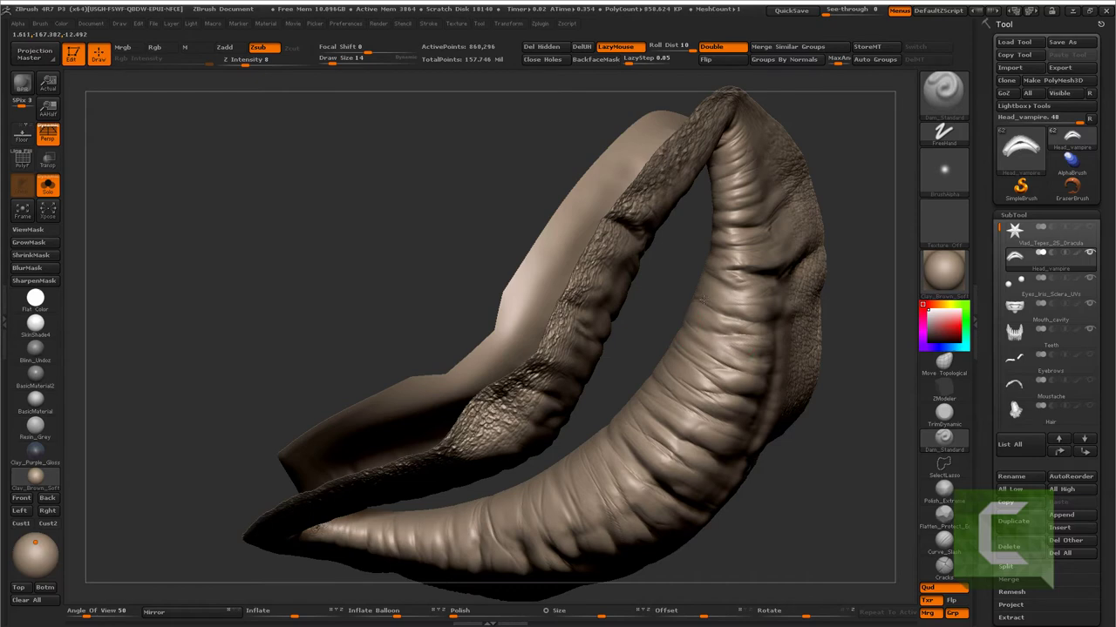
{"action": "mouse_move", "coordinate": [779, 301]}
{"action": "left_mouse_down"}
{"action": "mouse_move", "coordinate": [632, 246]}
{"action": "mouse_move", "coordinate": [461, 326]}
{"action": "mouse_move", "coordinate": [374, 470]}
{"action": "left_mouse_up"}
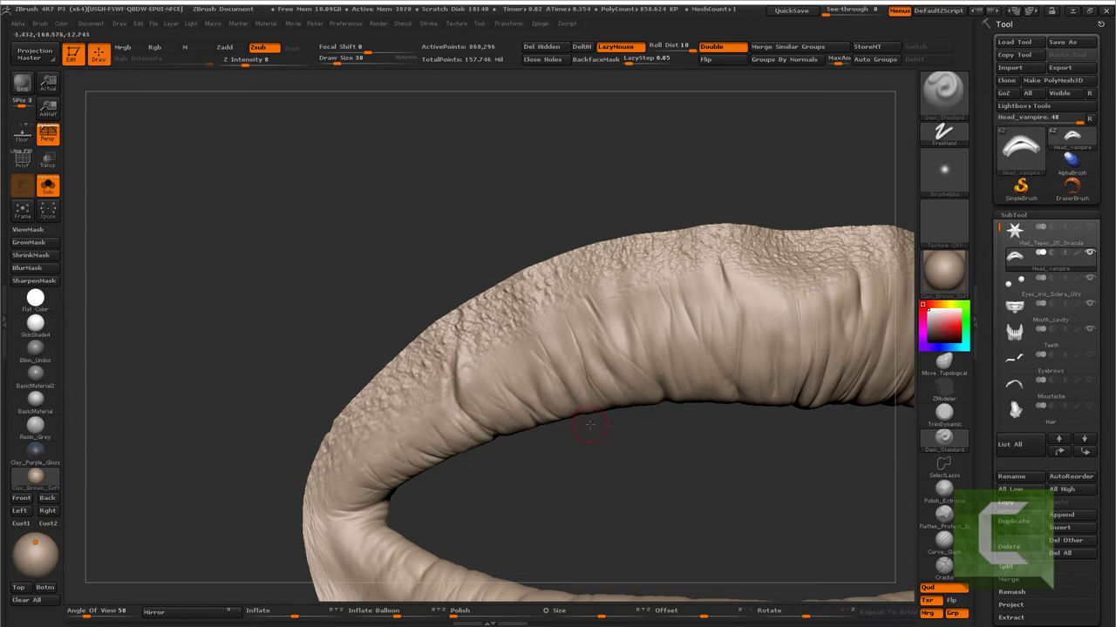
{"action": "key", "text": "b"}
{"action": "key", "text": "i"}
{"action": "key", "text": "n"}
{"action": "left_click_drag", "start_coordinate": [540, 352], "coordinate": [511, 361]}
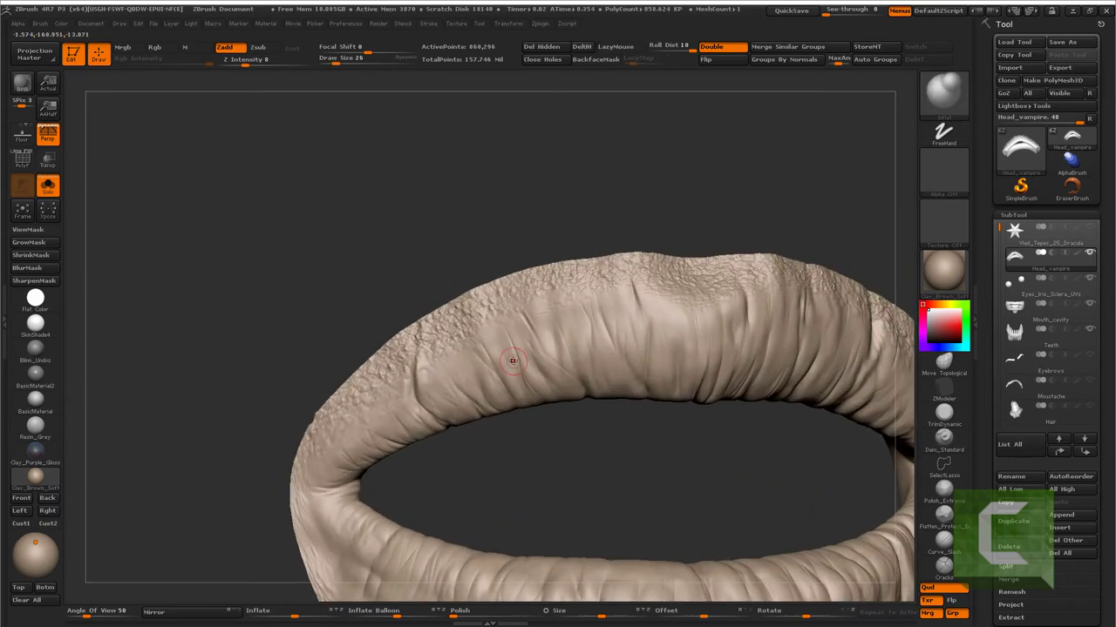
{"action": "key", "text": "b"}
{"action": "key", "text": "d"}
{"action": "key", "text": "s"}
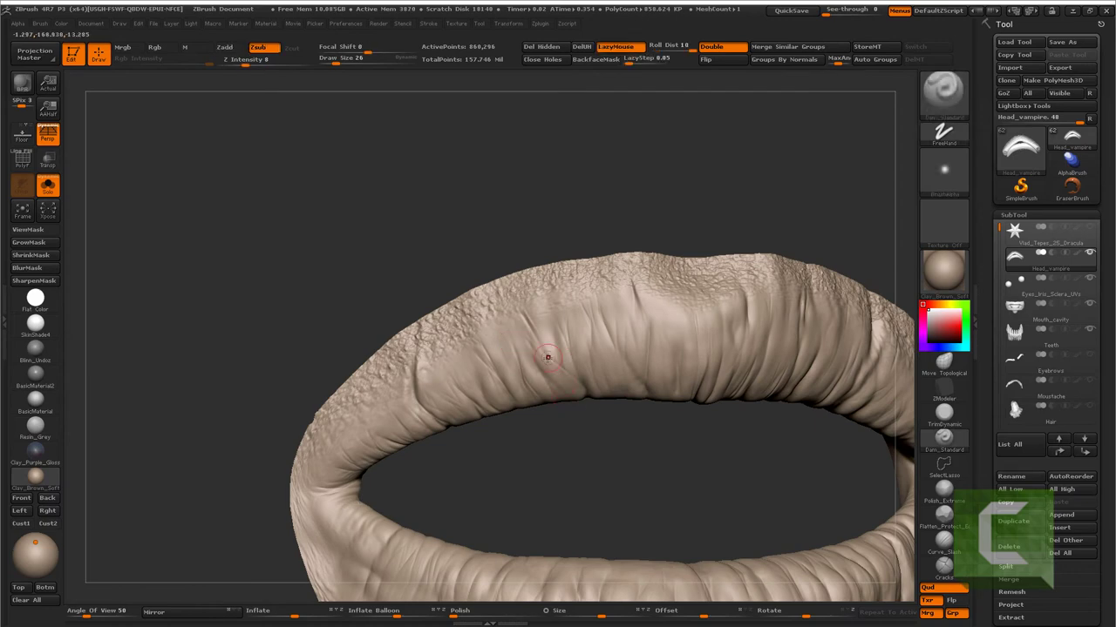
{"action": "mouse_move", "coordinate": [554, 333]}
{"action": "right_mouse_down", "text": "ctrl"}
{"action": "mouse_move", "coordinate": [585, 392]}
{"action": "mouse_move", "coordinate": [528, 443]}
{"action": "mouse_move", "coordinate": [499, 384]}
{"action": "mouse_move", "coordinate": [509, 349]}
{"action": "mouse_move", "coordinate": [591, 445]}
{"action": "right_mouse_up", "text": "ctrl"}
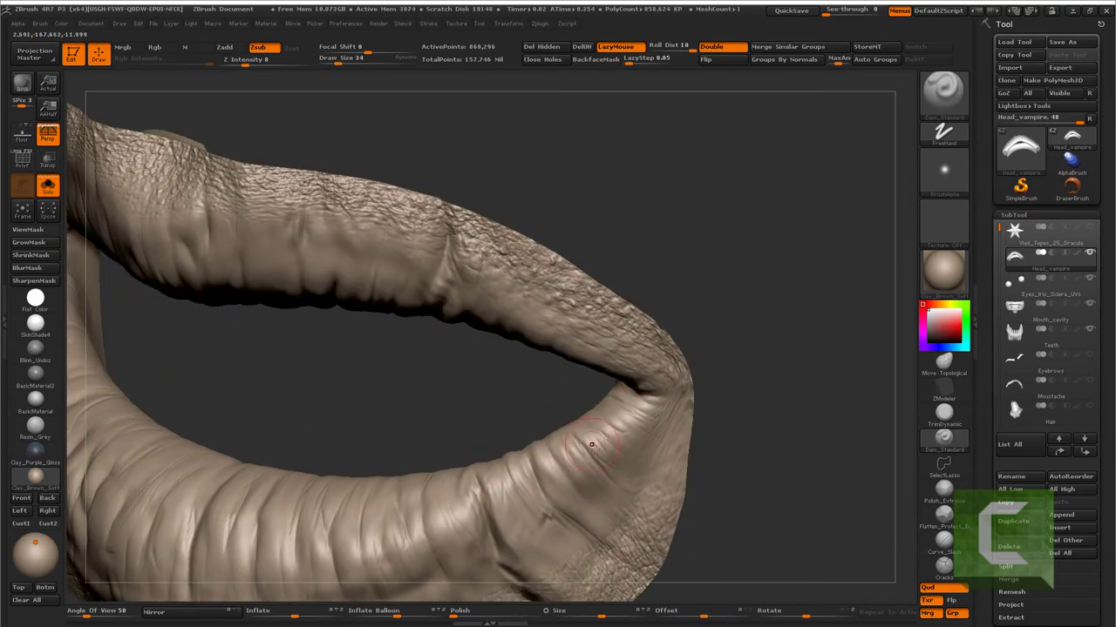
{"action": "mouse_move", "coordinate": [563, 485]}
{"action": "right_mouse_down", "text": "ctrl"}
{"action": "mouse_move", "coordinate": [477, 448]}
{"action": "mouse_move", "coordinate": [577, 404]}
{"action": "mouse_move", "coordinate": [563, 346]}
{"action": "mouse_move", "coordinate": [657, 261]}
{"action": "mouse_move", "coordinate": [753, 270]}
{"action": "mouse_move", "coordinate": [705, 269]}
{"action": "right_mouse_up", "text": "ctrl"}
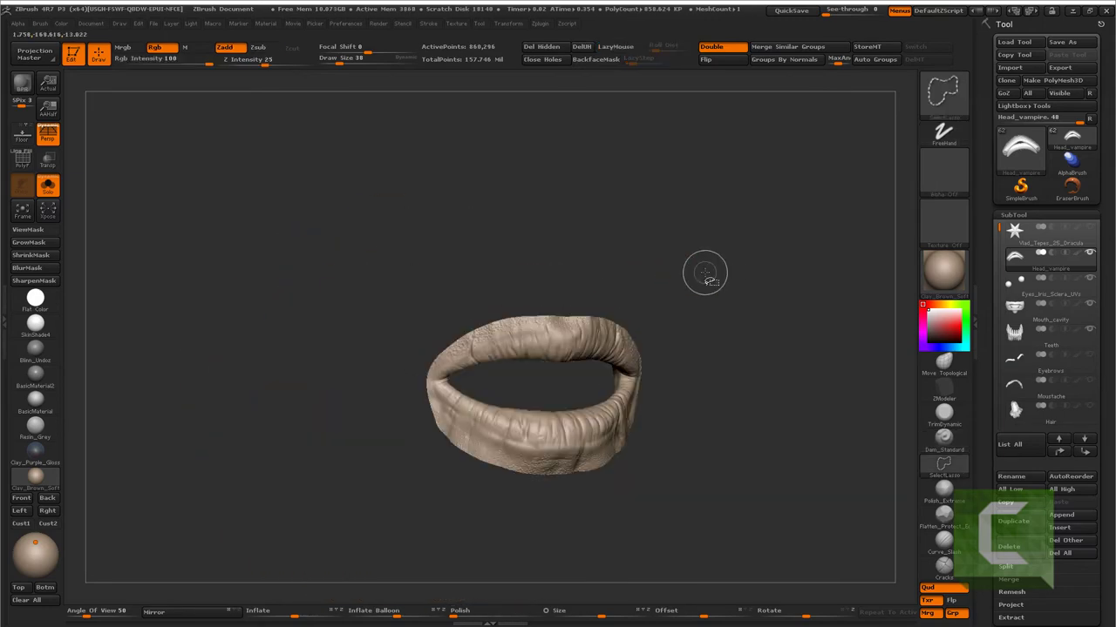
- Turn off Solo, frame the full head, and zoom onto the wrinkled left eye at full detail
{"action": "left_click", "coordinate": [633, 116], "text": "ctrl+shift"}
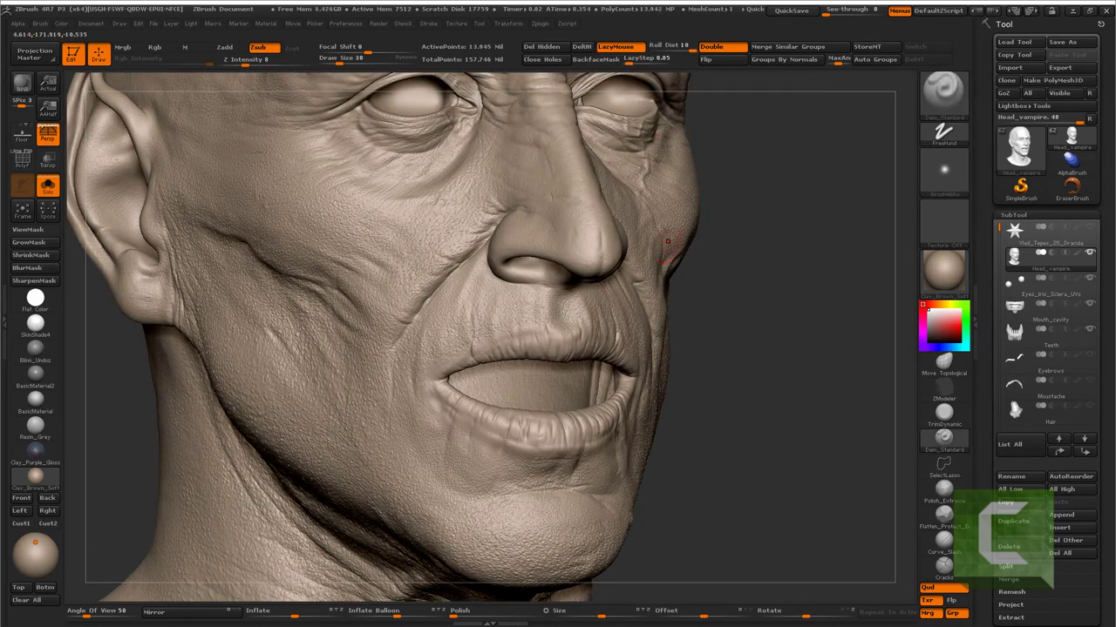
{"action": "key", "text": "f"}
{"action": "mouse_move", "coordinate": [637, 231]}
{"action": "right_mouse_down"}
{"action": "mouse_move", "coordinate": [717, 319]}
{"action": "mouse_move", "coordinate": [594, 361]}
{"action": "right_mouse_up"}
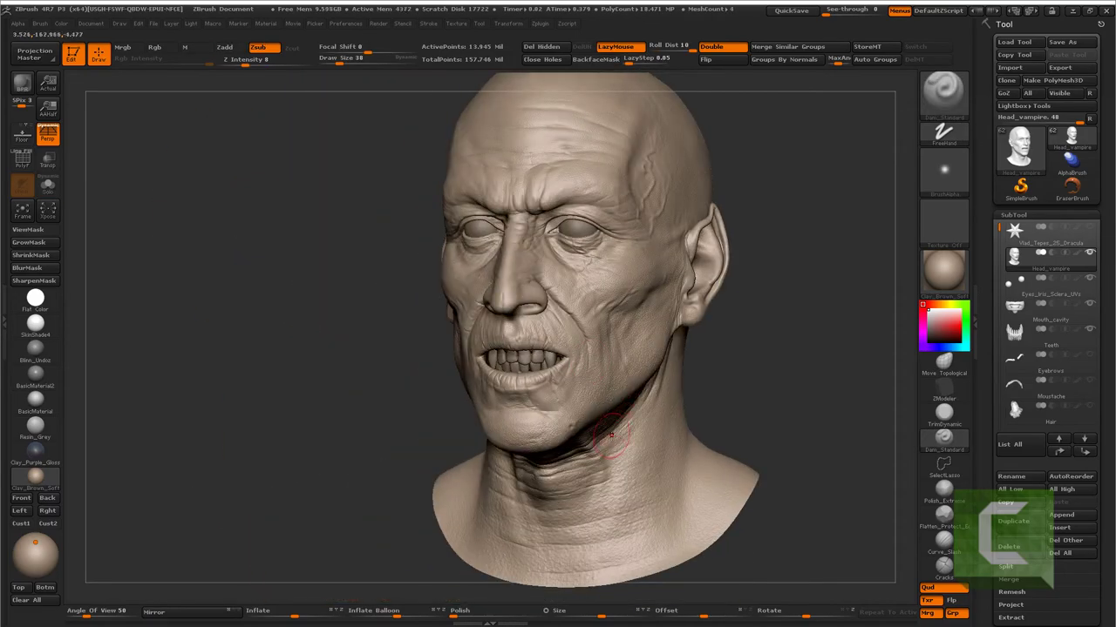
{"action": "mouse_move", "coordinate": [614, 471]}
{"action": "right_mouse_down"}
{"action": "mouse_move", "coordinate": [540, 462]}
{"action": "mouse_move", "coordinate": [602, 356]}
{"action": "mouse_move", "coordinate": [545, 376]}
{"action": "mouse_move", "coordinate": [510, 406]}
{"action": "mouse_move", "coordinate": [585, 351]}
{"action": "right_mouse_up"}
{"action": "key", "text": "d"}
{"action": "key", "text": "shift+d"}
{"action": "key", "text": "d"}
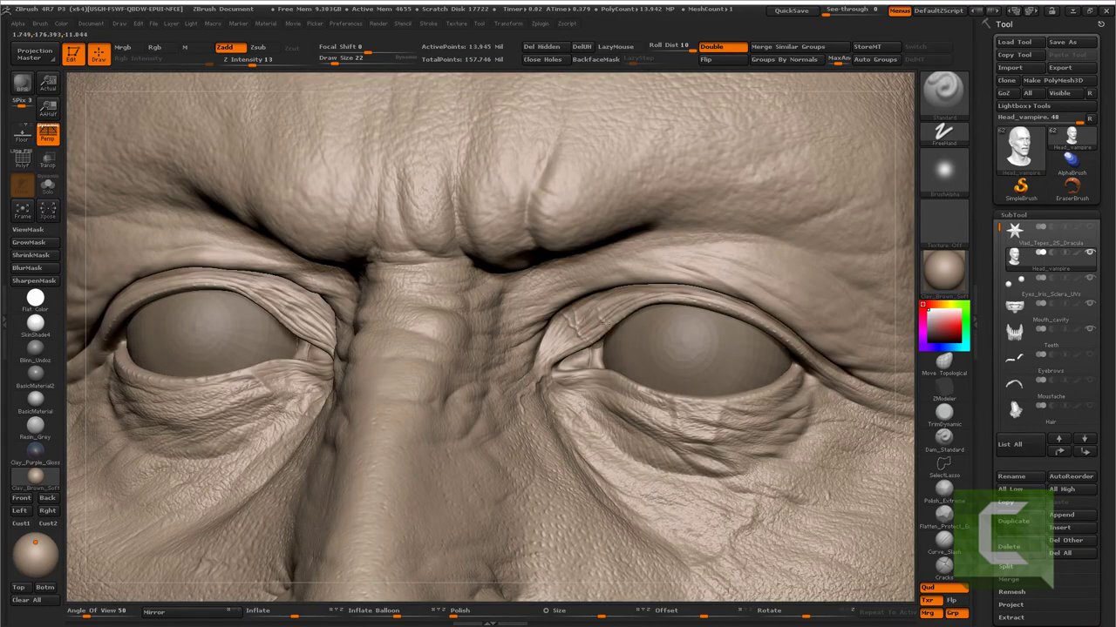
- Carve a wrinkle groove on the cheek just below the eye, then orbit around the eye
{"action": "mouse_move", "coordinate": [625, 319]}
{"action": "right_mouse_down"}
{"action": "mouse_move", "coordinate": [467, 366]}
{"action": "mouse_move", "coordinate": [468, 354]}
{"action": "right_mouse_up"}
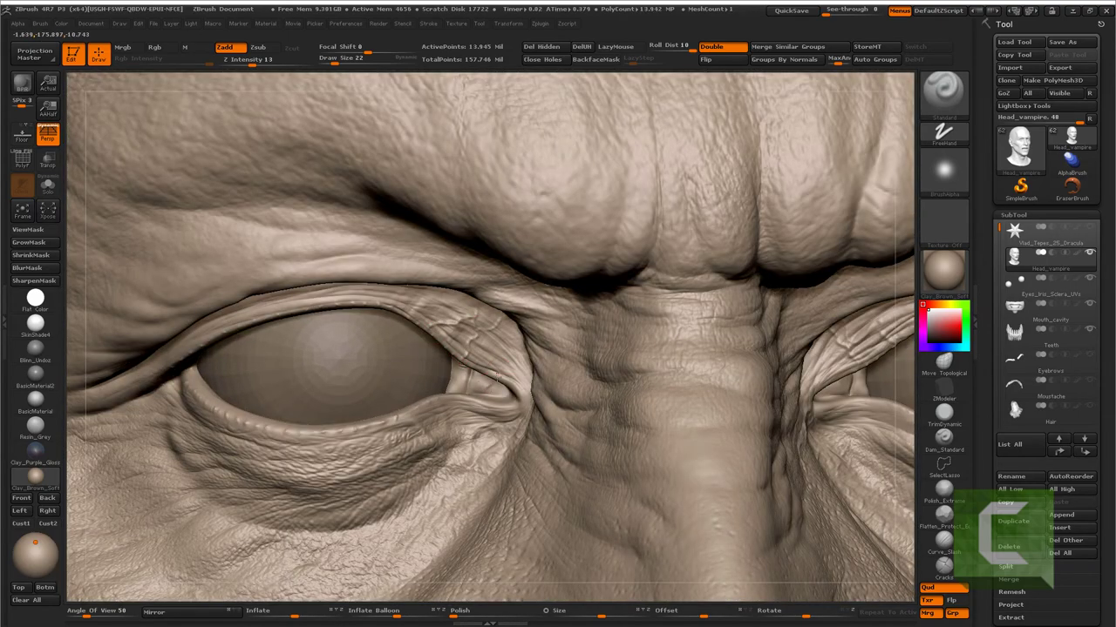
{"action": "right_click_drag", "start_coordinate": [496, 377], "coordinate": [407, 439]}
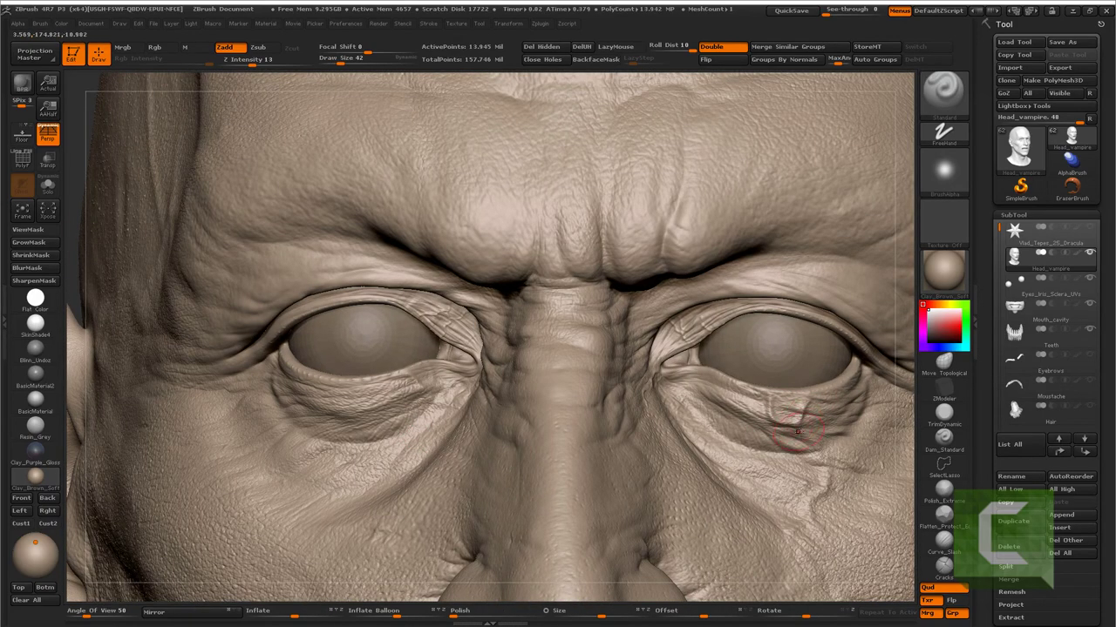
{"action": "mouse_move", "coordinate": [810, 439]}
{"action": "left_mouse_down"}
{"action": "mouse_move", "coordinate": [819, 471]}
{"action": "mouse_move", "coordinate": [662, 461]}
{"action": "left_mouse_up"}
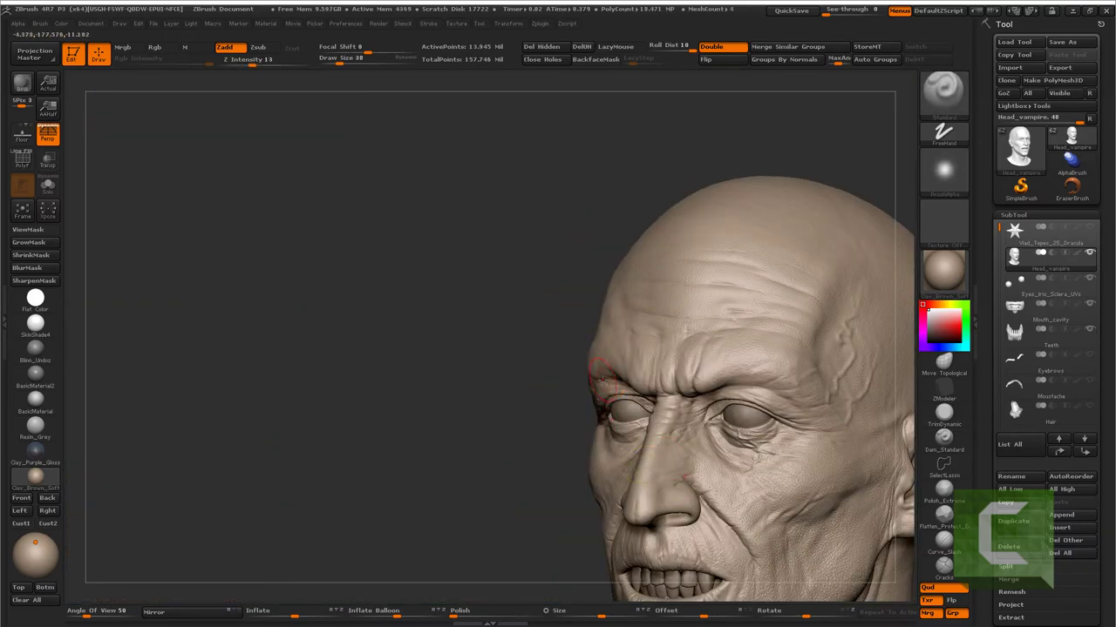
{"action": "mouse_move", "coordinate": [520, 373]}
{"action": "left_mouse_down", "text": "shift"}
{"action": "mouse_move", "coordinate": [620, 405]}
{"action": "mouse_move", "coordinate": [244, 78]}
{"action": "mouse_move", "coordinate": [513, 338]}
{"action": "mouse_move", "coordinate": [551, 322]}
{"action": "mouse_move", "coordinate": [463, 319]}
{"action": "left_mouse_up", "text": "shift"}
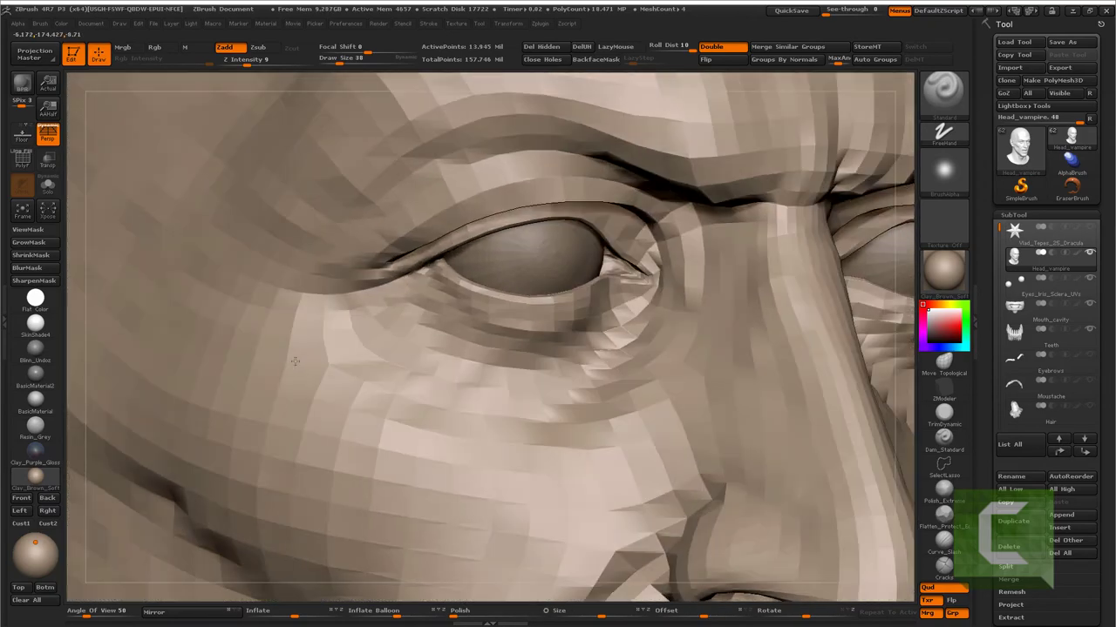
{"action": "mouse_move", "coordinate": [340, 336]}
{"action": "left_mouse_down"}
{"action": "mouse_move", "coordinate": [353, 359]}
{"action": "mouse_move", "coordinate": [387, 359]}
{"action": "left_mouse_up"}
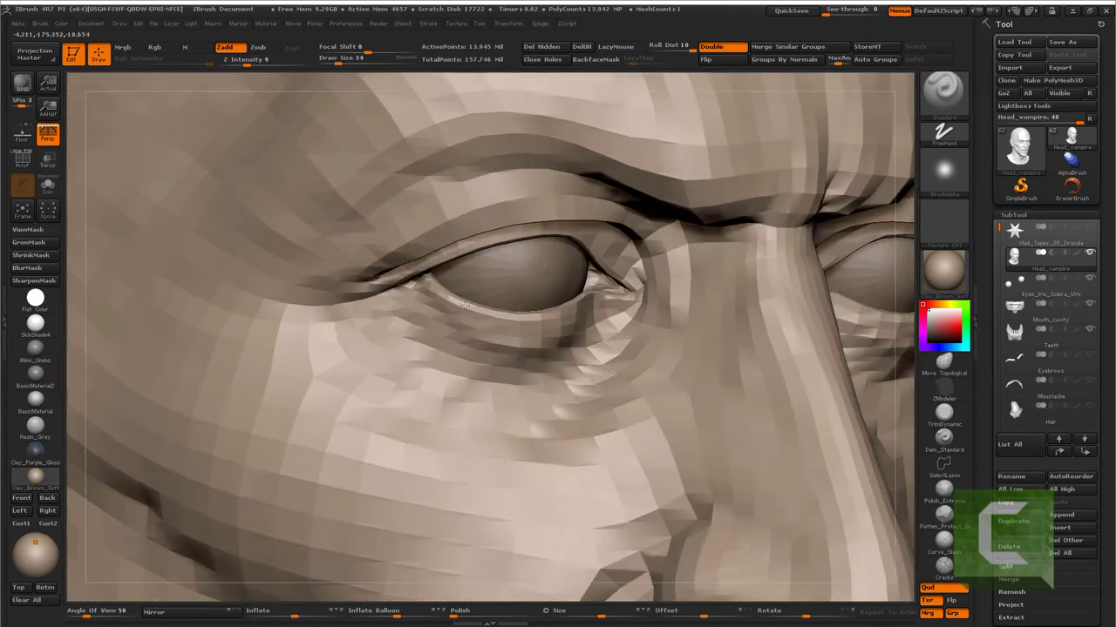
{"action": "left_click_drag", "start_coordinate": [450, 341], "coordinate": [462, 310]}
{"action": "left_click_drag", "start_coordinate": [450, 363], "coordinate": [466, 397]}
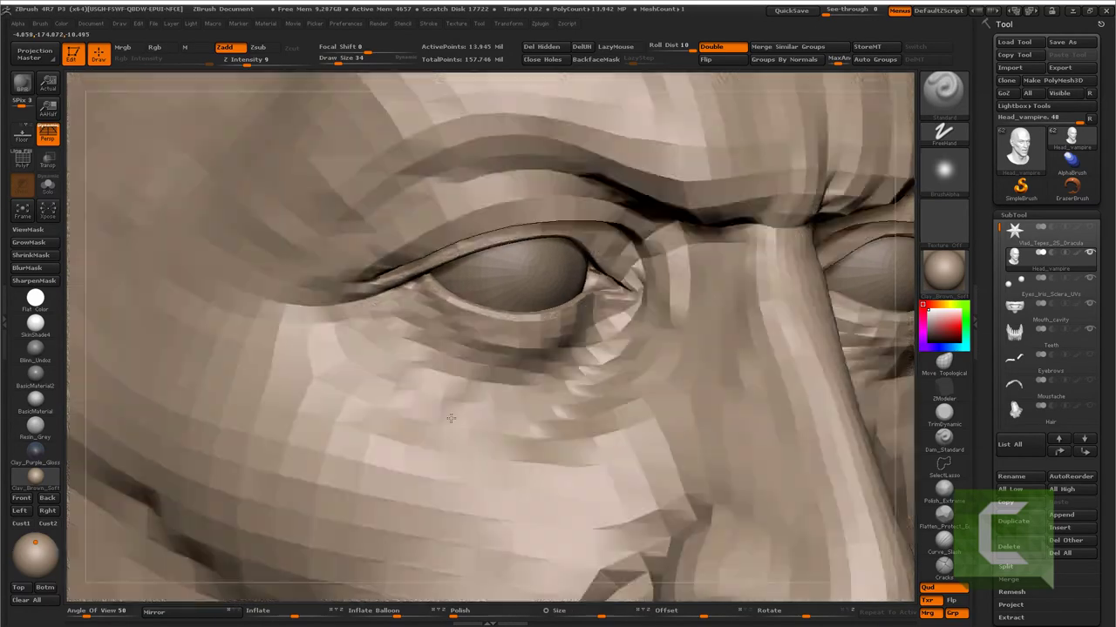
{"action": "left_click_drag", "start_coordinate": [404, 439], "coordinate": [392, 450]}
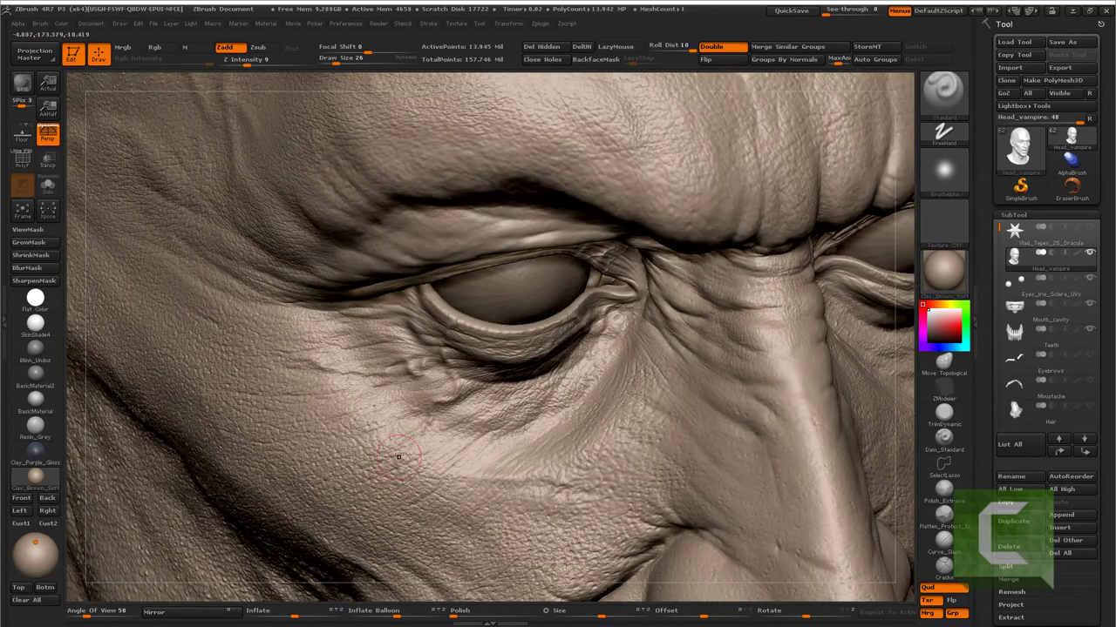
- Deepen the upper-eyelid crease with Dam_Standard, toggling between lower and highest subdivision levels
{"action": "key", "text": "f"}
{"action": "left_click_drag", "start_coordinate": [342, 341], "coordinate": [668, 324]}
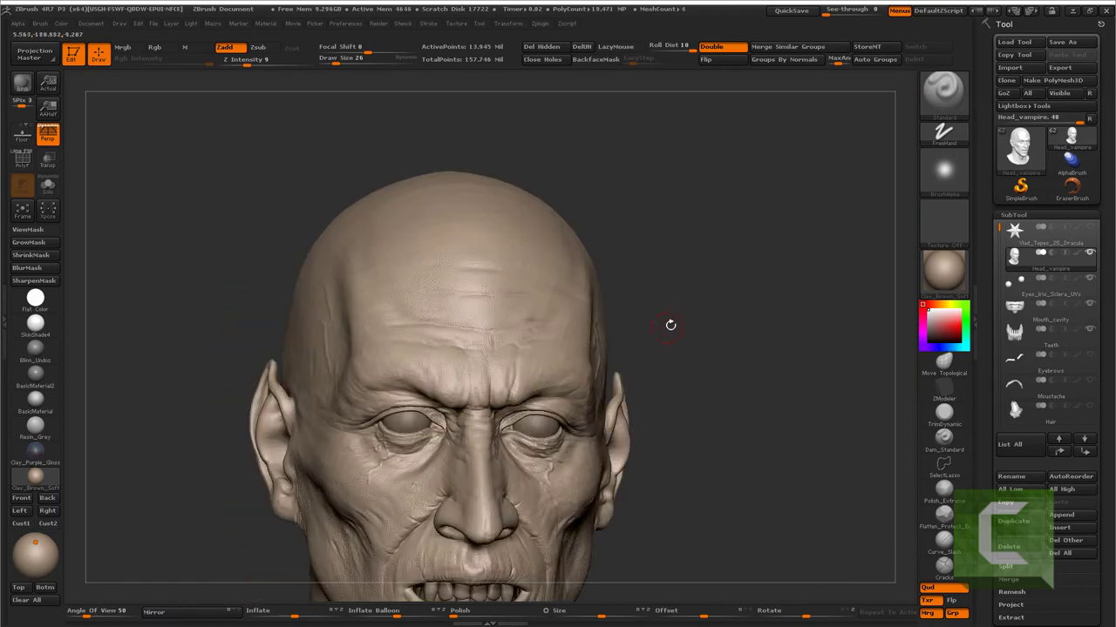
{"action": "mouse_move", "coordinate": [724, 223]}
{"action": "left_mouse_down", "text": "ctrl"}
{"action": "mouse_move", "coordinate": [457, 564]}
{"action": "mouse_move", "coordinate": [456, 429]}
{"action": "mouse_move", "coordinate": [483, 451]}
{"action": "left_mouse_up", "text": "ctrl"}
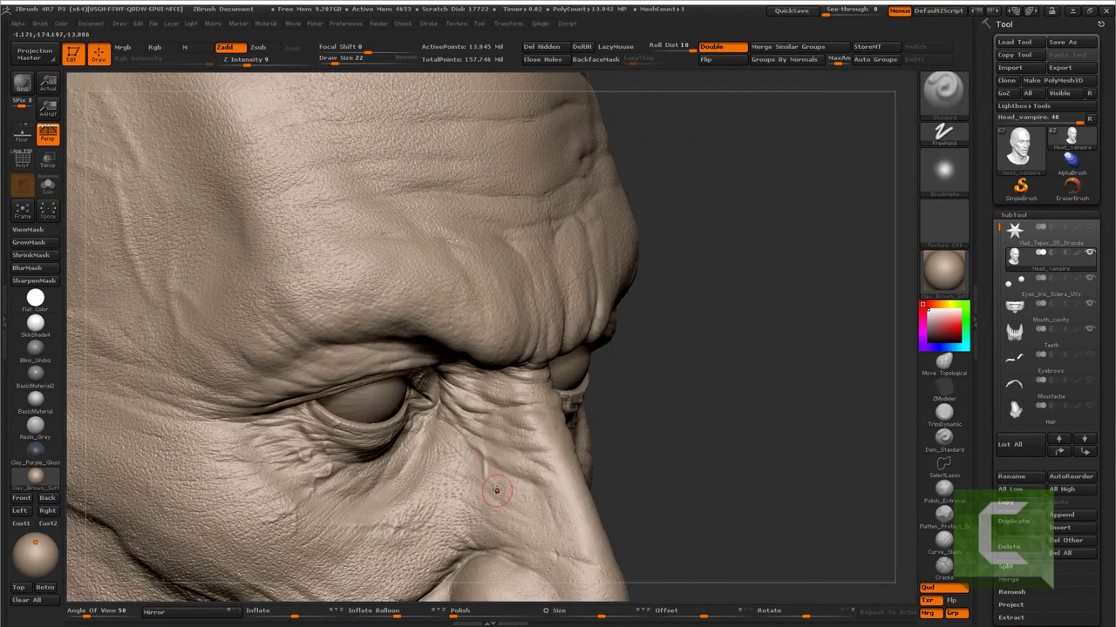
{"action": "key", "text": "f"}
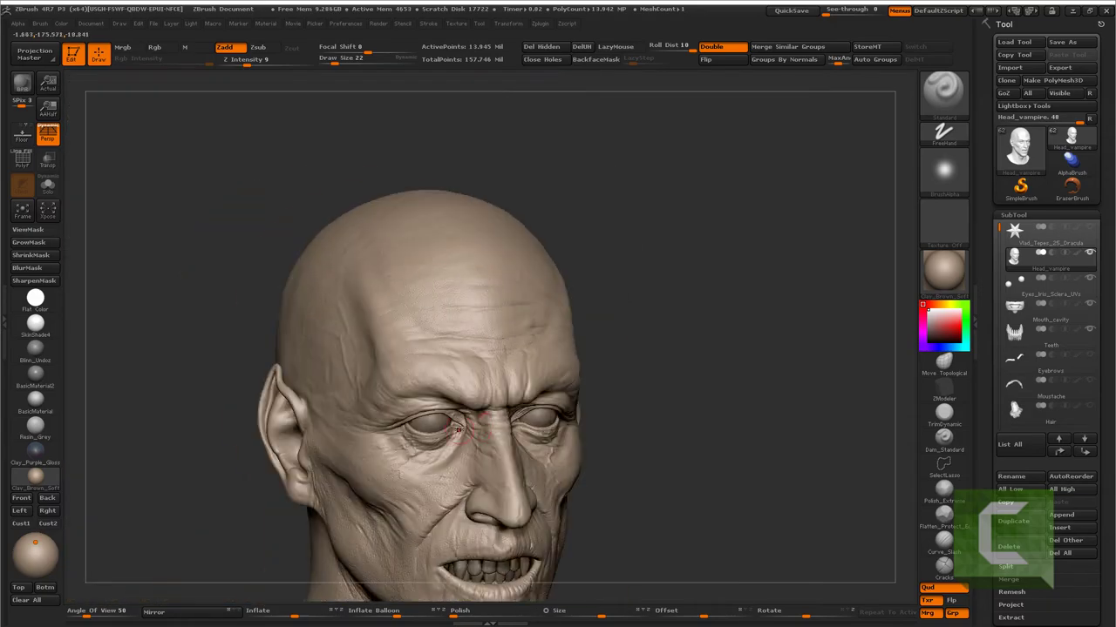
{"action": "mouse_move", "coordinate": [462, 363]}
{"action": "left_mouse_down", "text": "alt"}
{"action": "mouse_move", "coordinate": [453, 382]}
{"action": "mouse_move", "coordinate": [397, 319]}
{"action": "left_mouse_up", "text": "alt"}
{"action": "key", "text": "d"}
{"action": "key", "text": "shift+d"}
{"action": "key", "text": "shift+d"}
{"action": "key", "text": "d"}
{"action": "key", "text": "d"}
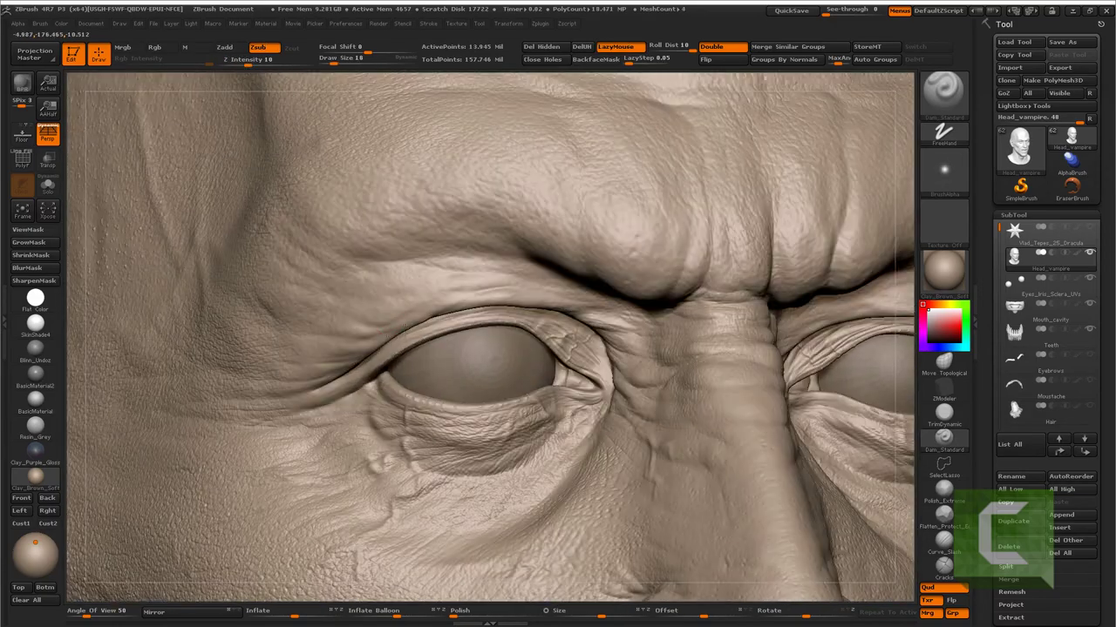
{"action": "key", "text": "space"}
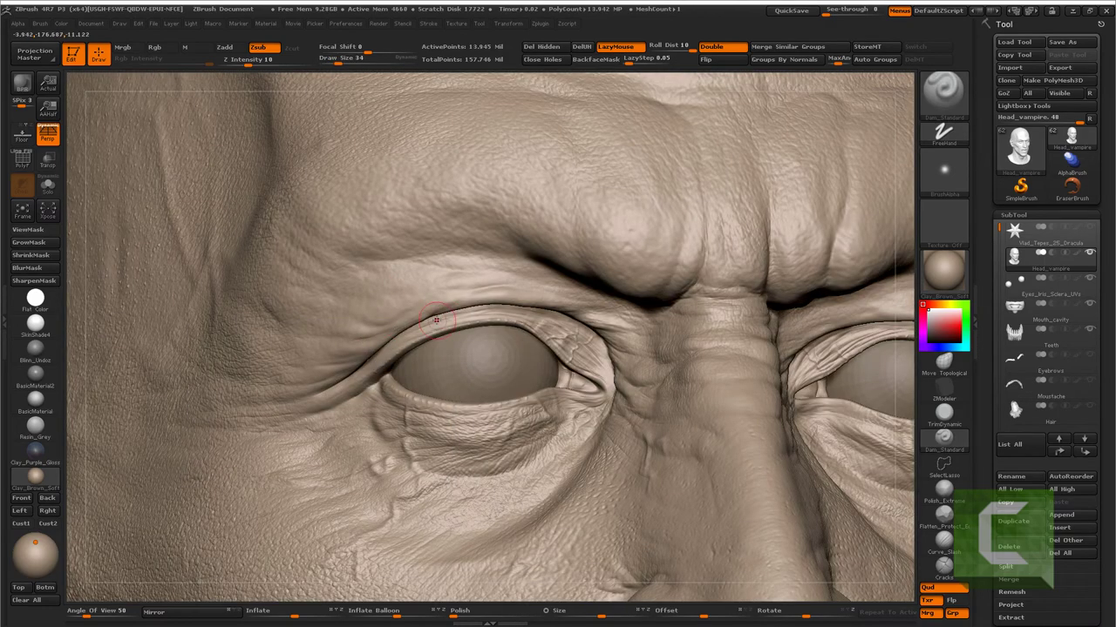
{"action": "left_click_drag", "start_coordinate": [436, 320], "coordinate": [571, 300]}
{"action": "key", "text": "shift+d"}
{"action": "key", "text": "d"}
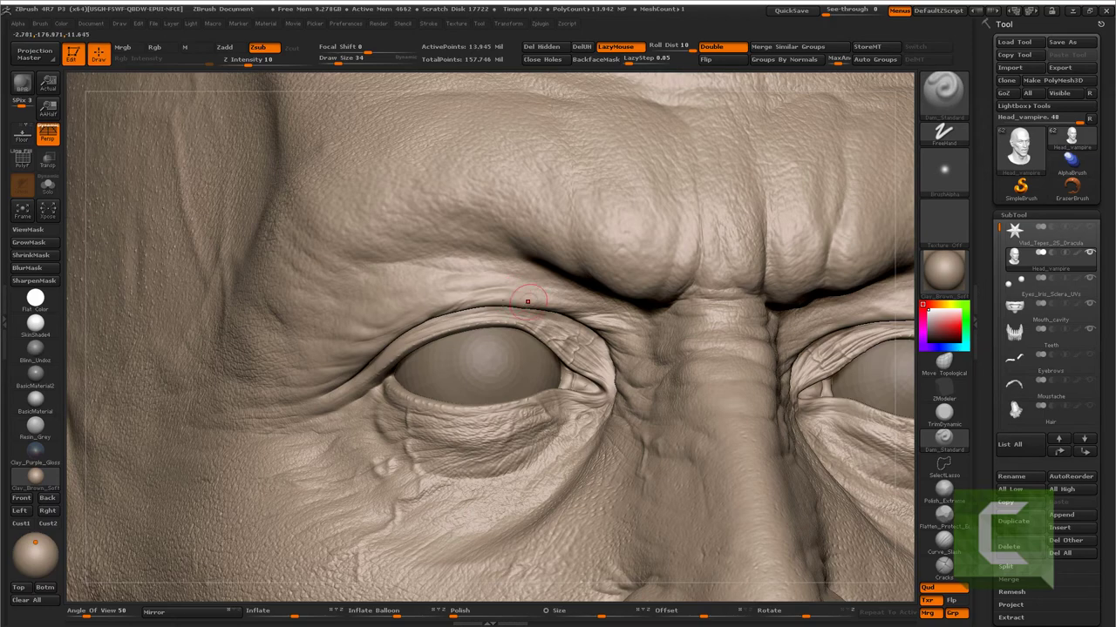
{"action": "scroll", "coordinate": [523, 313], "scroll_direction": "down", "scroll_amount": 3}
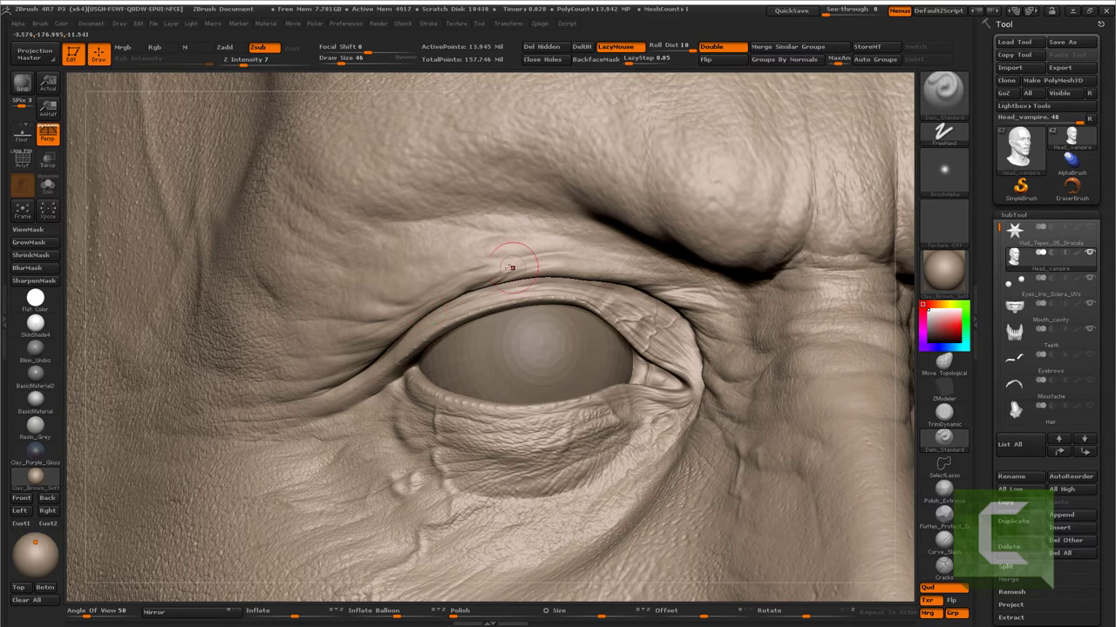
- Re-carve the brow wrinkle above the eye and add a faint crease across the upper lid
{"action": "right_click_drag", "start_coordinate": [510, 242], "coordinate": [478, 264]}
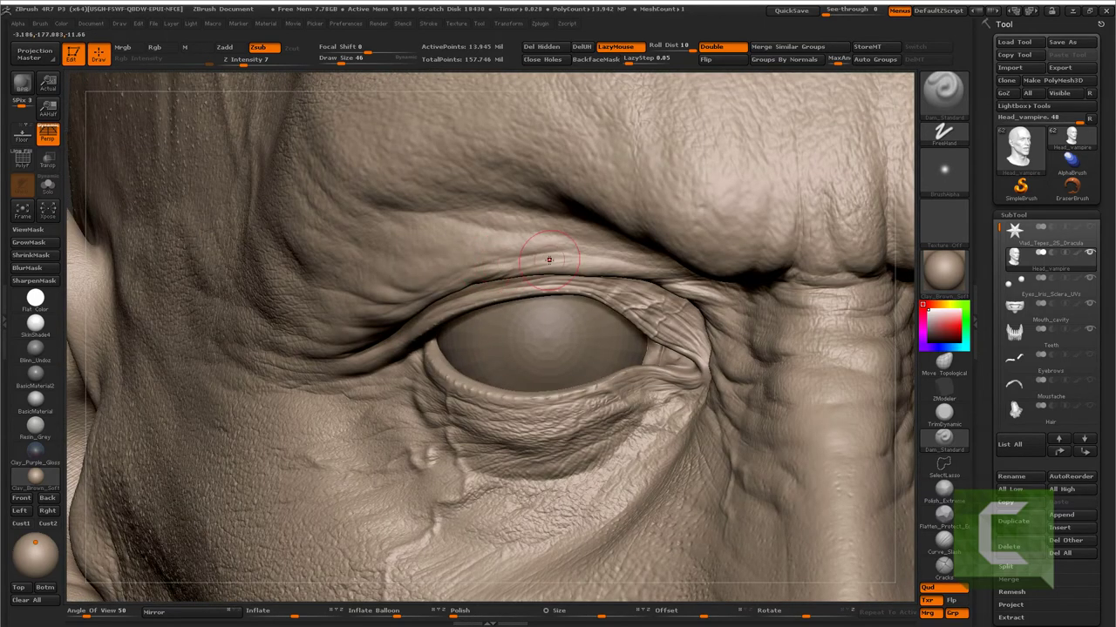
{"action": "left_click_drag", "start_coordinate": [528, 256], "coordinate": [679, 261]}
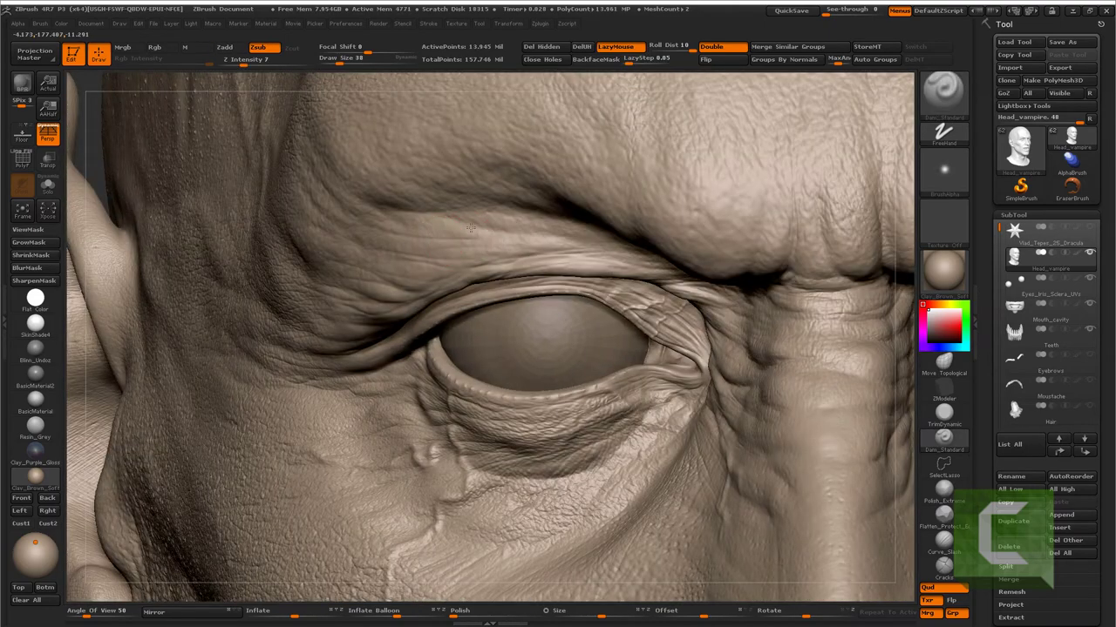
{"action": "mouse_move", "coordinate": [471, 227]}
{"action": "left_mouse_down"}
{"action": "mouse_move", "coordinate": [605, 253]}
{"action": "mouse_move", "coordinate": [689, 310]}
{"action": "left_mouse_up"}
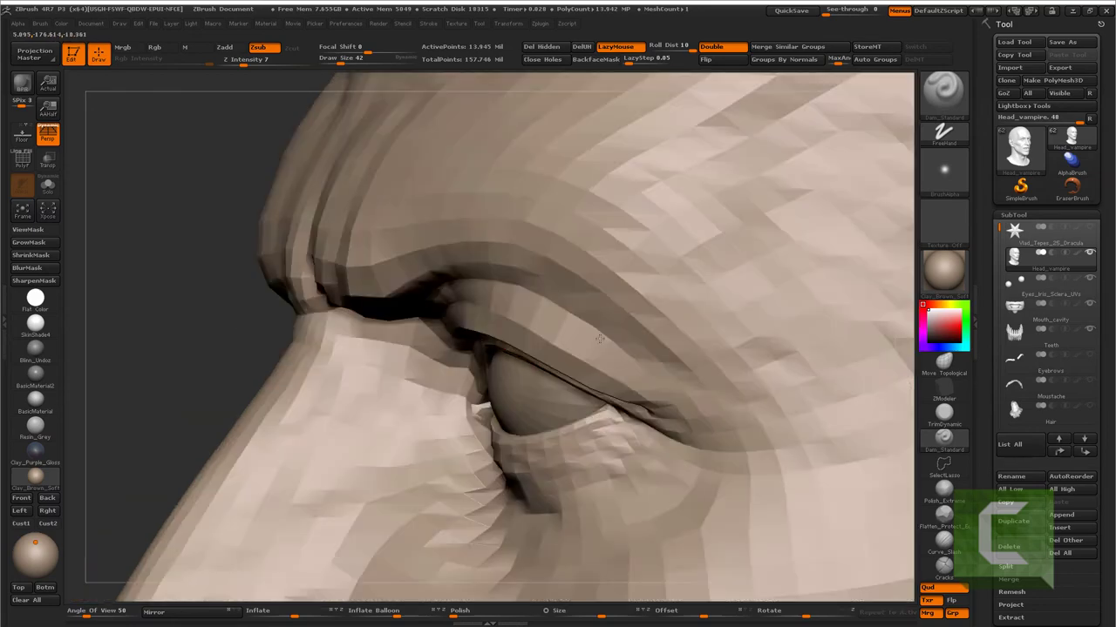
{"action": "left_click_drag", "start_coordinate": [610, 357], "coordinate": [512, 332]}
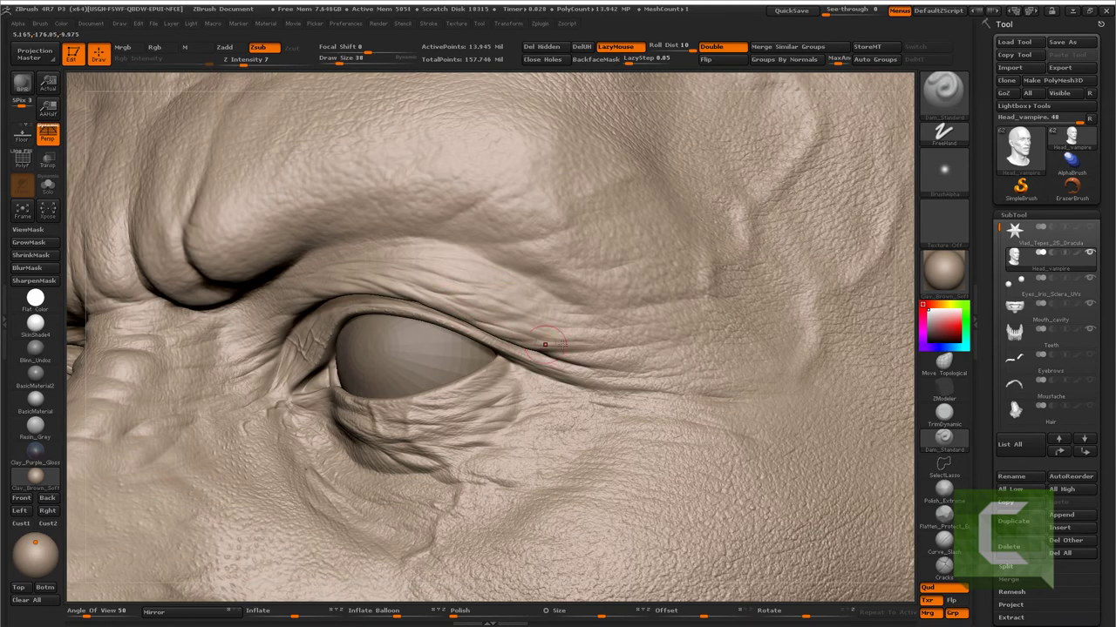
{"action": "left_click_drag", "start_coordinate": [598, 349], "coordinate": [595, 366]}
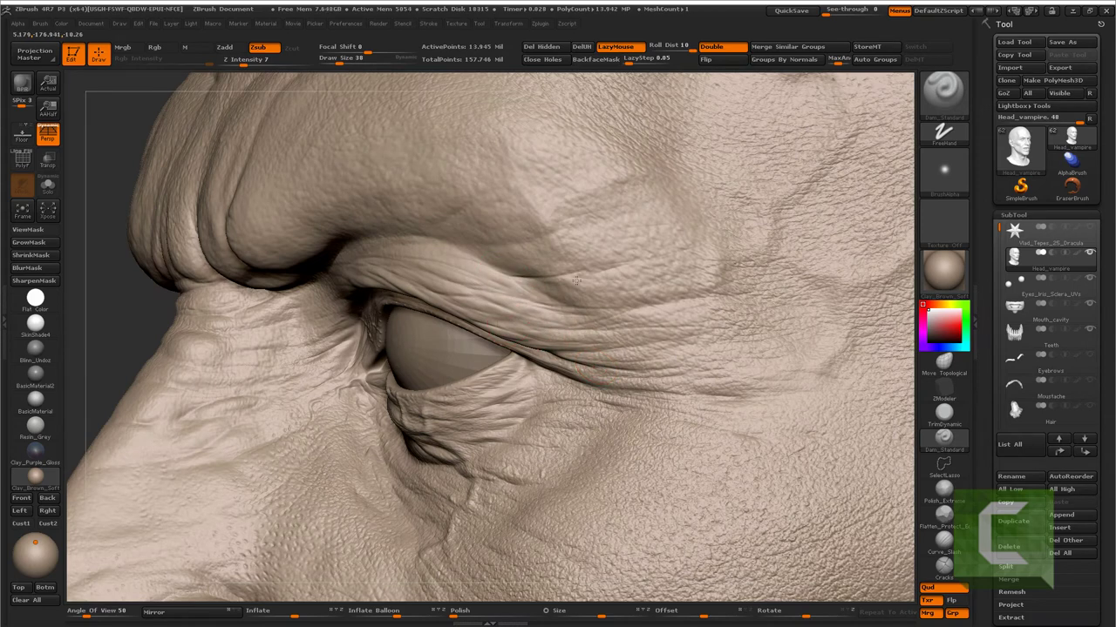
{"action": "left_click_drag", "start_coordinate": [510, 254], "coordinate": [453, 244]}
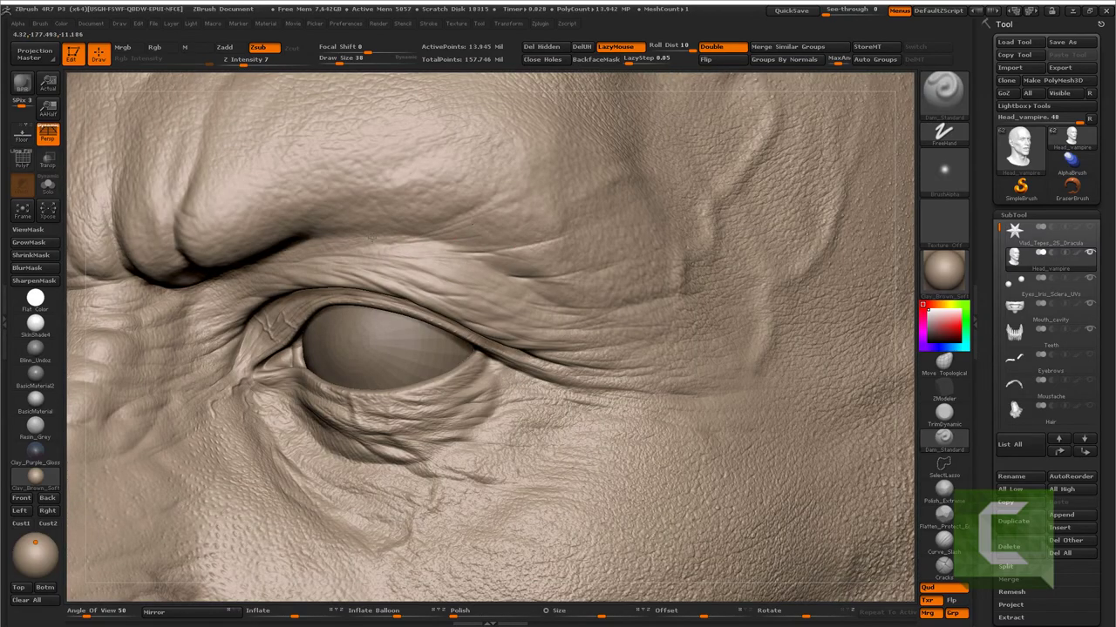
{"action": "left_click_drag", "start_coordinate": [229, 138], "coordinate": [476, 313]}
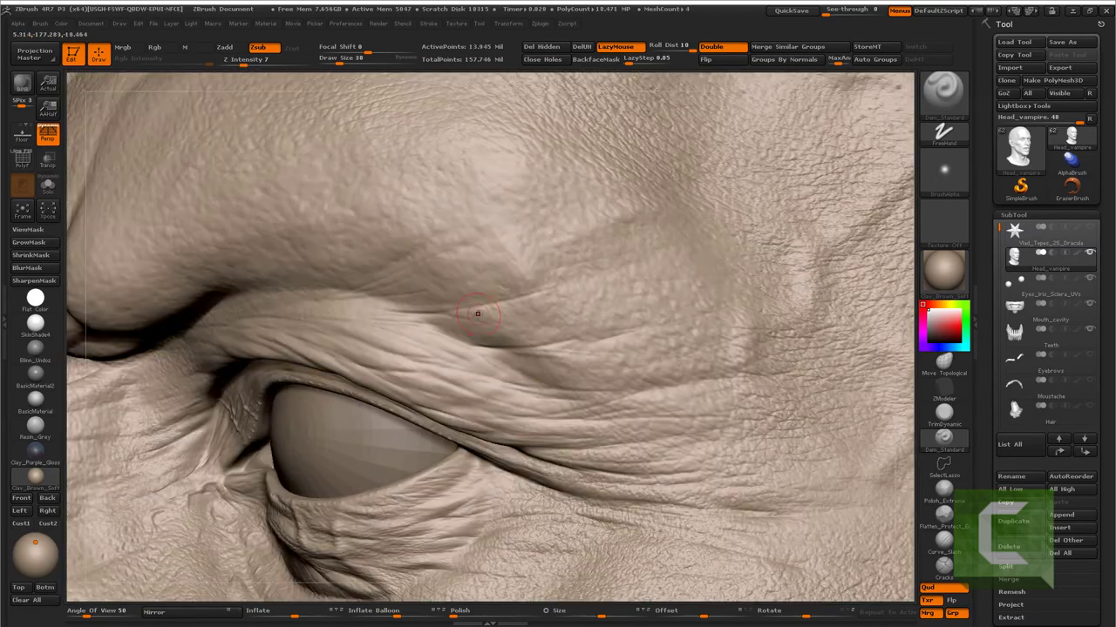
- Select the Inflate brush and turn the view onto the nose and cheek
{"action": "key", "text": "b"}
{"action": "key", "text": "i"}
{"action": "key", "text": "n"}
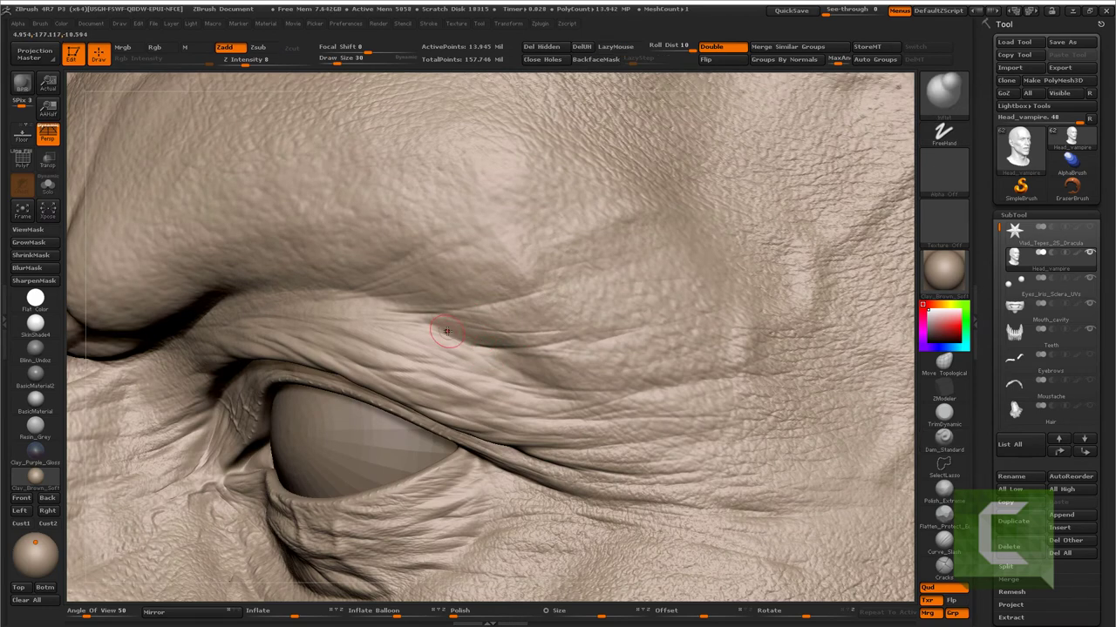
{"action": "mouse_move", "coordinate": [391, 292]}
{"action": "right_mouse_down"}
{"action": "mouse_move", "coordinate": [436, 236]}
{"action": "mouse_move", "coordinate": [478, 248]}
{"action": "right_mouse_up"}
{"action": "mouse_move", "coordinate": [512, 493]}
{"action": "right_mouse_down"}
{"action": "mouse_move", "coordinate": [532, 488]}
{"action": "mouse_move", "coordinate": [527, 361]}
{"action": "right_mouse_up"}
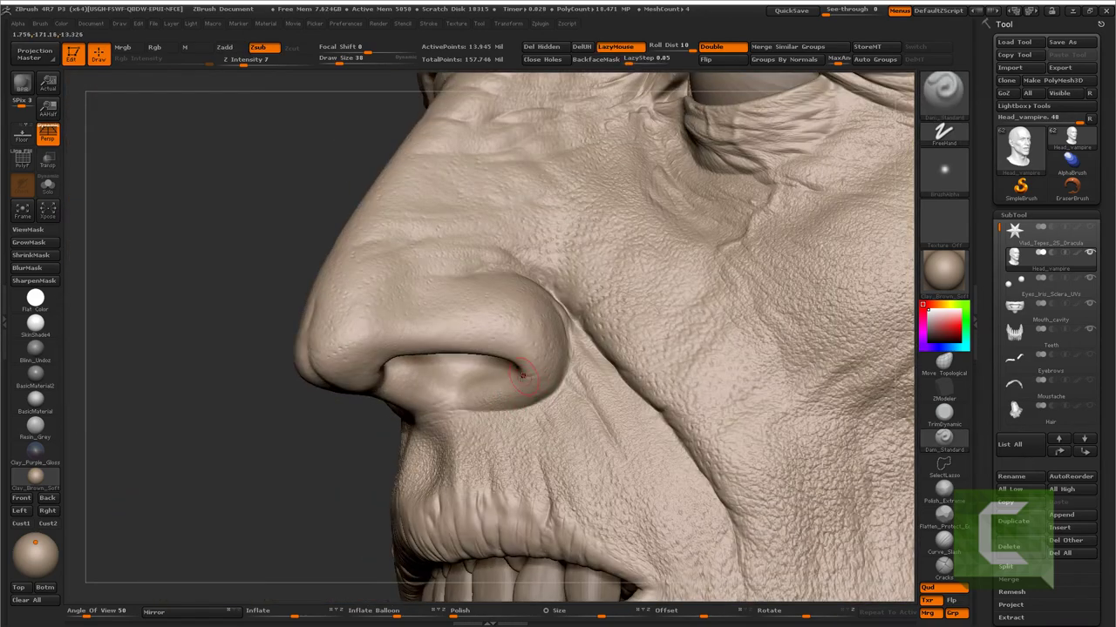
- Orbit around the chin, neck, jaw and cheek, ending on a close three-quarter view of cheek, eye and nose
{"action": "mouse_move", "coordinate": [530, 377]}
{"action": "right_mouse_down"}
{"action": "mouse_move", "coordinate": [611, 420]}
{"action": "mouse_move", "coordinate": [670, 506]}
{"action": "mouse_move", "coordinate": [514, 344]}
{"action": "mouse_move", "coordinate": [527, 355]}
{"action": "mouse_move", "coordinate": [498, 356]}
{"action": "mouse_move", "coordinate": [508, 316]}
{"action": "mouse_move", "coordinate": [431, 386]}
{"action": "mouse_move", "coordinate": [514, 388]}
{"action": "mouse_move", "coordinate": [558, 367]}
{"action": "right_mouse_up"}
{"action": "key", "text": "f"}
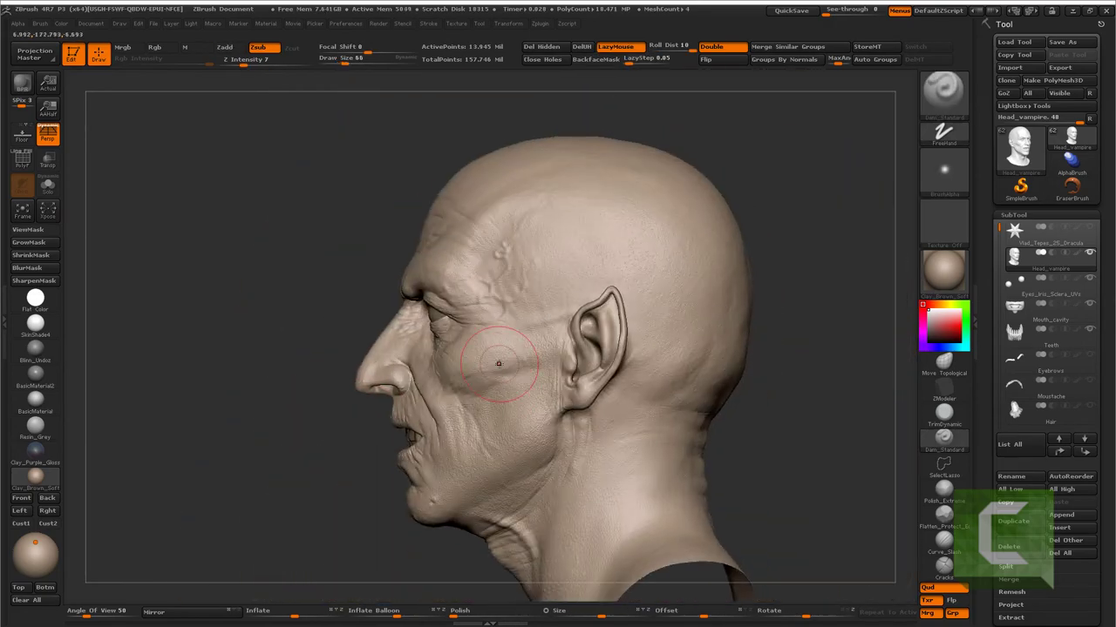
{"action": "scroll", "coordinate": [598, 411], "scroll_direction": "up", "scroll_amount": 5}
{"action": "mouse_move", "coordinate": [598, 411]}
{"action": "right_mouse_down"}
{"action": "mouse_move", "coordinate": [626, 340]}
{"action": "mouse_move", "coordinate": [626, 390]}
{"action": "right_mouse_up"}
{"action": "scroll", "coordinate": [628, 481], "scroll_direction": "down", "scroll_amount": 3}
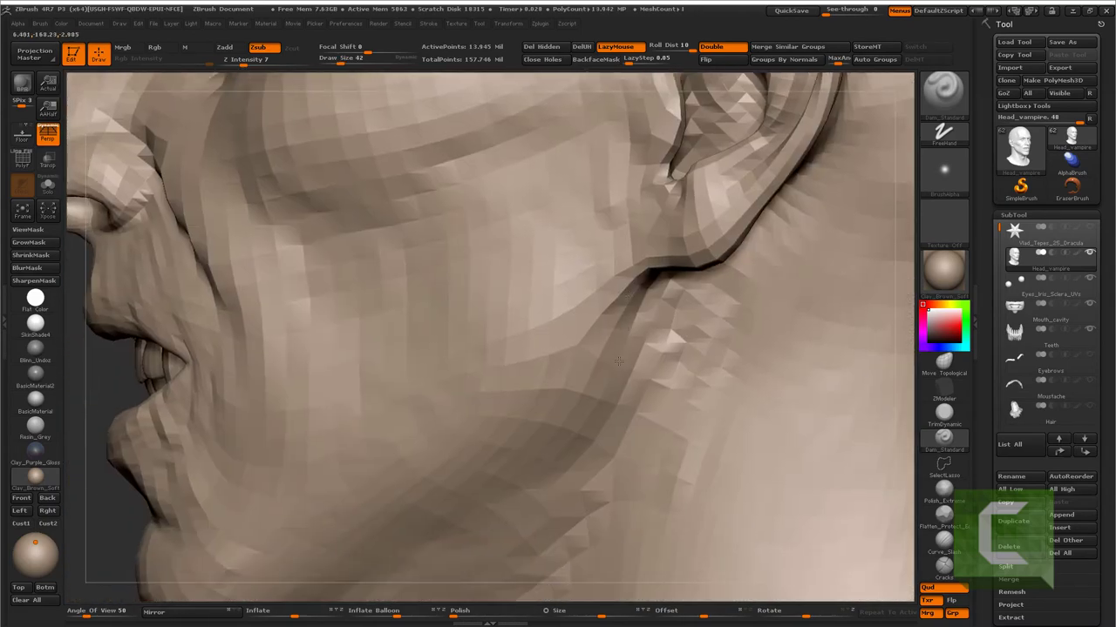
{"action": "scroll", "coordinate": [622, 409], "scroll_direction": "down", "scroll_amount": 2}
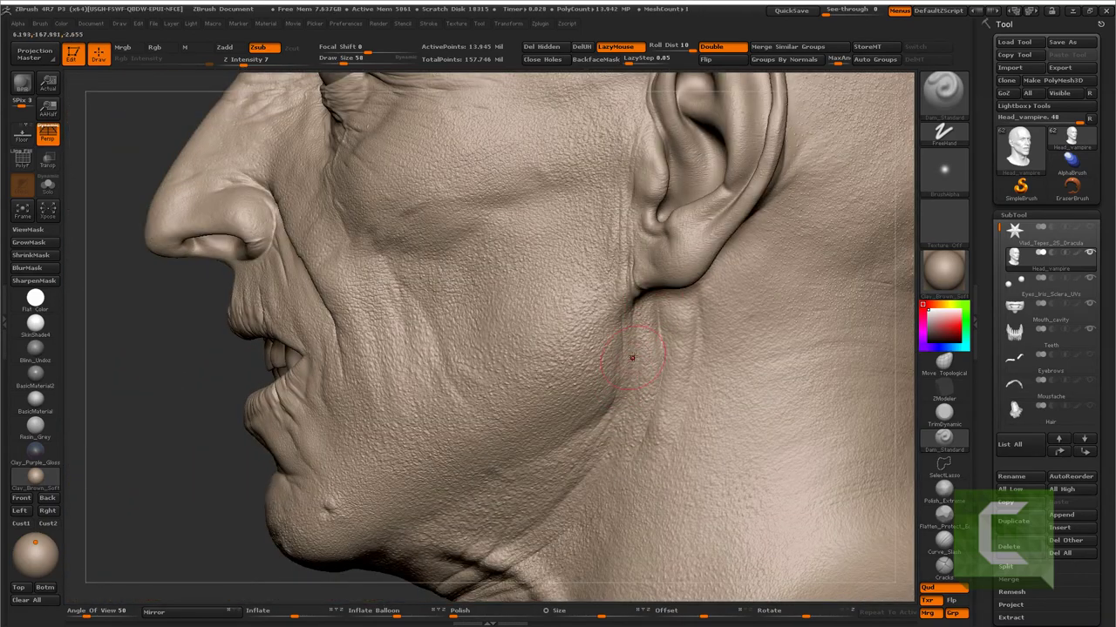
{"action": "right_click_drag", "start_coordinate": [632, 357], "coordinate": [592, 401]}
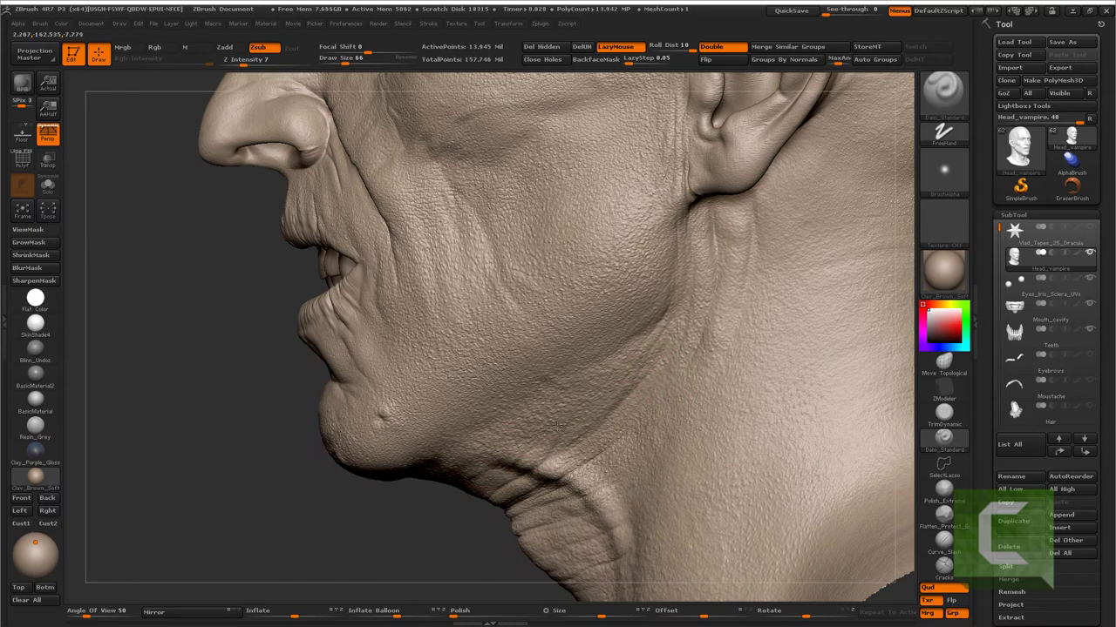
{"action": "right_click_drag", "start_coordinate": [554, 402], "coordinate": [593, 405]}
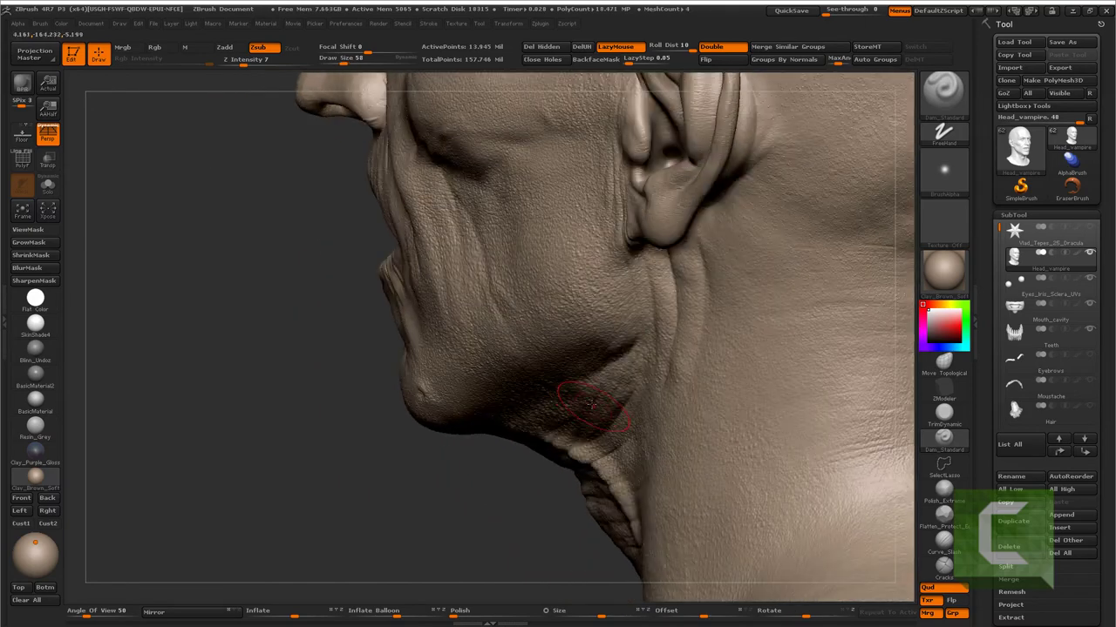
{"action": "right_click_drag", "start_coordinate": [617, 353], "coordinate": [564, 340]}
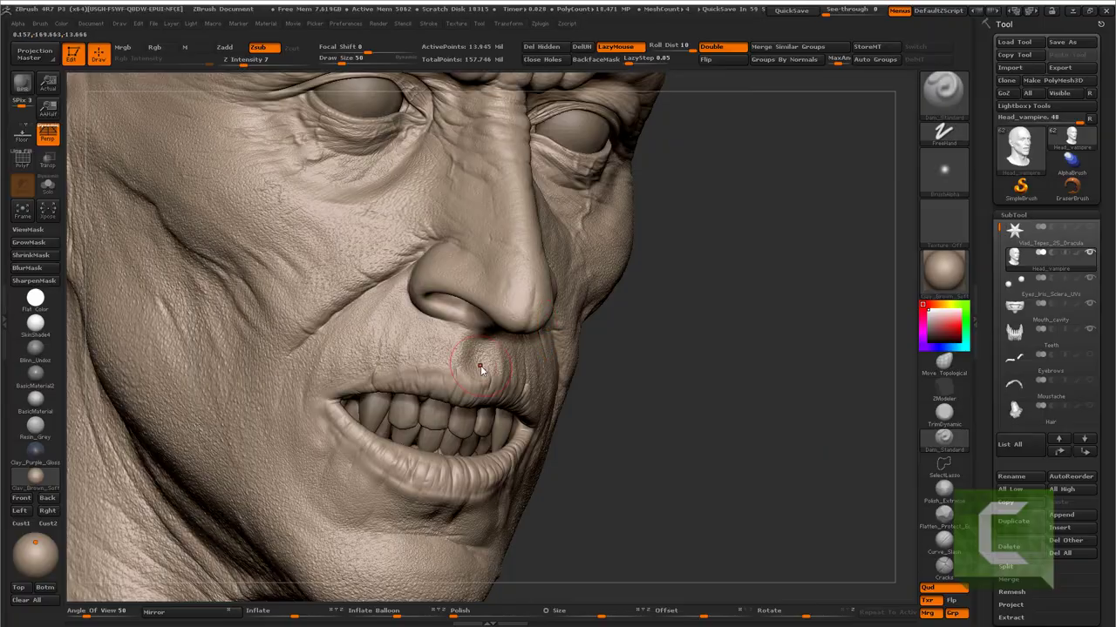
{"action": "right_click_drag", "start_coordinate": [343, 268], "coordinate": [433, 346], "text": "alt"}
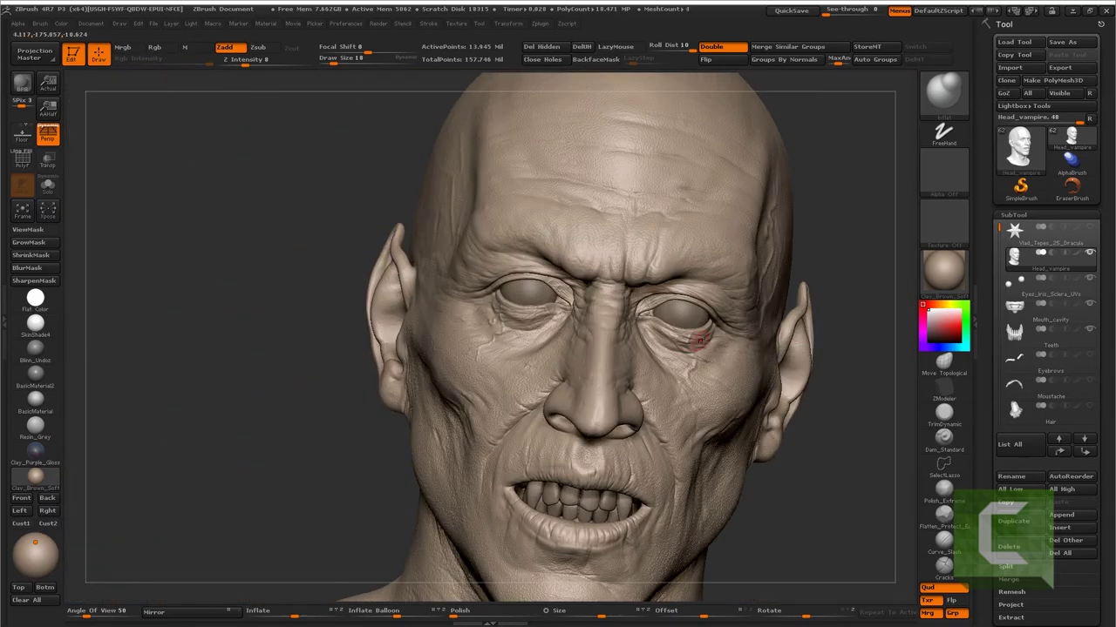
{"action": "right_click_drag", "start_coordinate": [699, 342], "coordinate": [515, 419]}
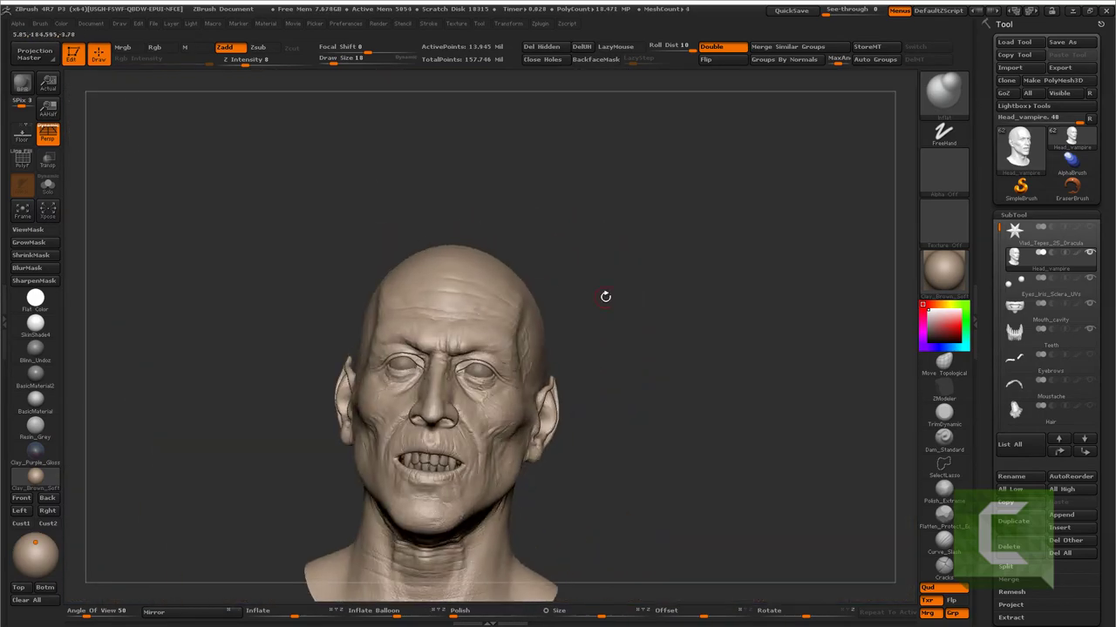
- Switch to Dam_Standard and view the forehead and brow from above and straight on
{"action": "right_click_drag", "start_coordinate": [472, 332], "coordinate": [528, 348], "text": "alt"}
{"action": "key", "text": "b"}
{"action": "key", "text": "d"}
{"action": "key", "text": "s"}
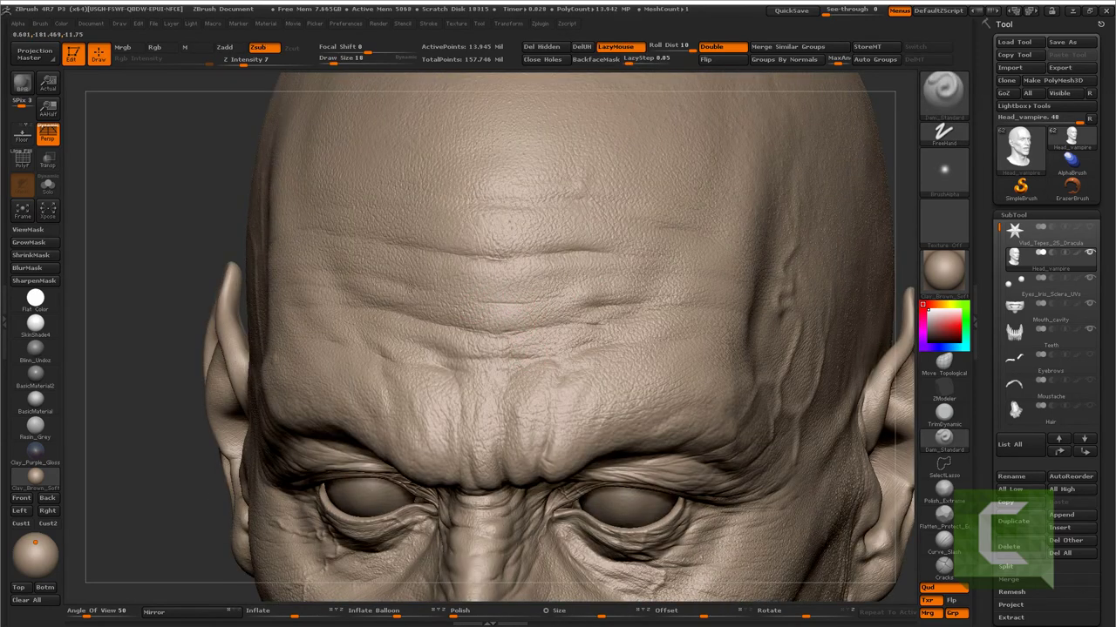
{"action": "right_click_drag", "start_coordinate": [389, 298], "coordinate": [653, 331]}
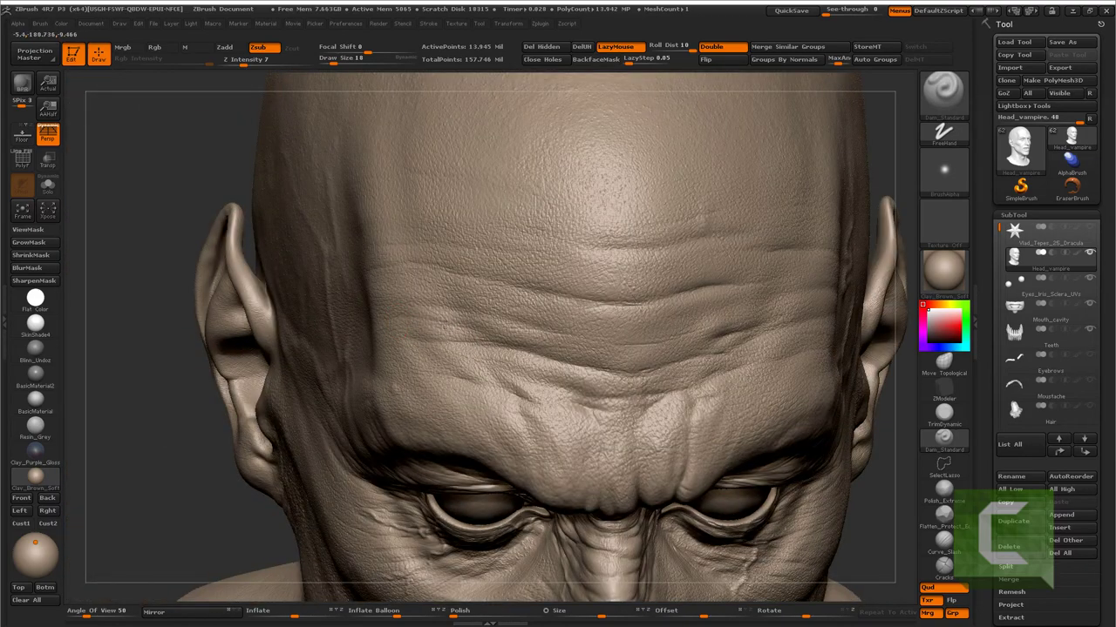
{"action": "right_click_drag", "start_coordinate": [540, 405], "coordinate": [475, 368]}
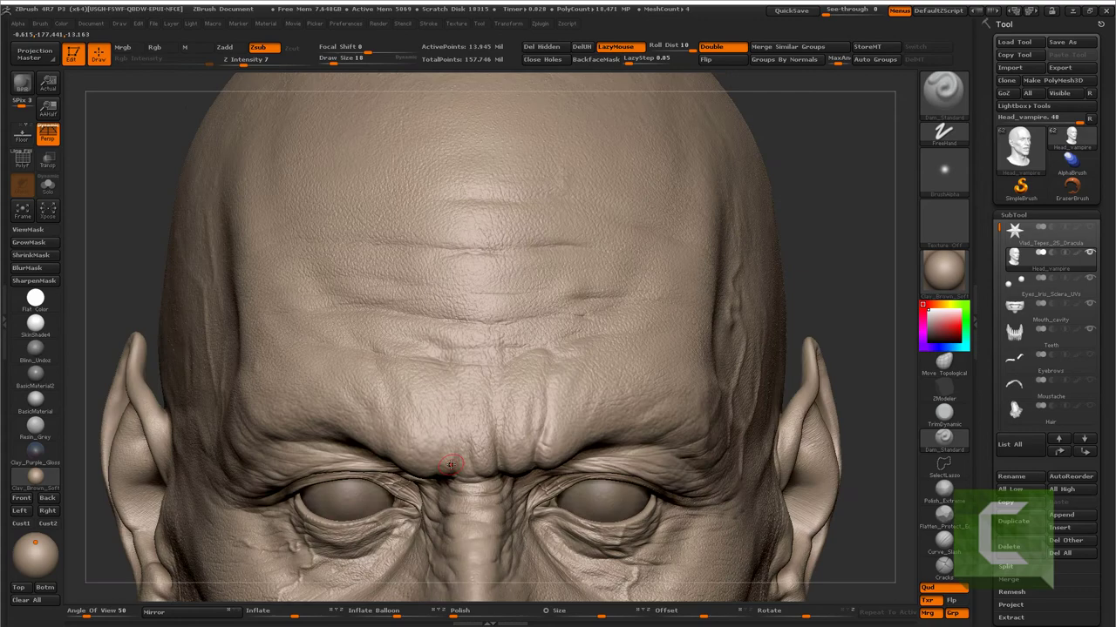
{"action": "right_click_drag", "start_coordinate": [449, 415], "coordinate": [492, 483]}
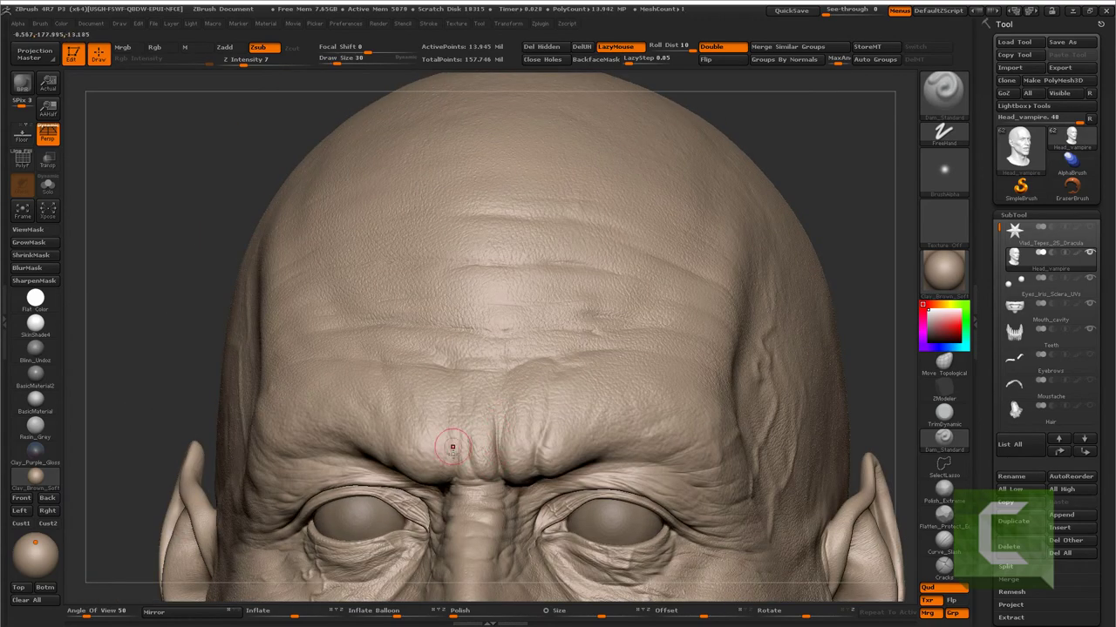
{"action": "mouse_move", "coordinate": [438, 471]}
{"action": "right_mouse_down"}
{"action": "mouse_move", "coordinate": [444, 404]}
{"action": "mouse_move", "coordinate": [471, 418]}
{"action": "right_mouse_up"}
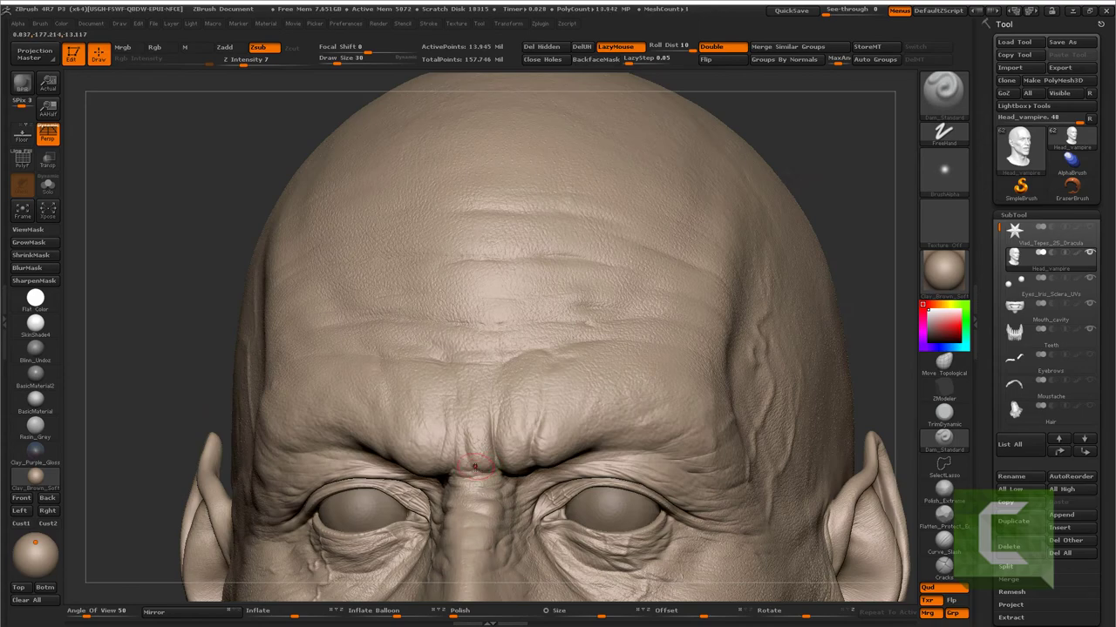
{"action": "key", "text": "f"}
{"action": "right_click_drag", "start_coordinate": [465, 394], "coordinate": [620, 282]}
{"action": "mouse_move", "coordinate": [470, 326]}
{"action": "right_mouse_down"}
{"action": "mouse_move", "coordinate": [482, 382]}
{"action": "mouse_move", "coordinate": [560, 367]}
{"action": "right_mouse_up"}
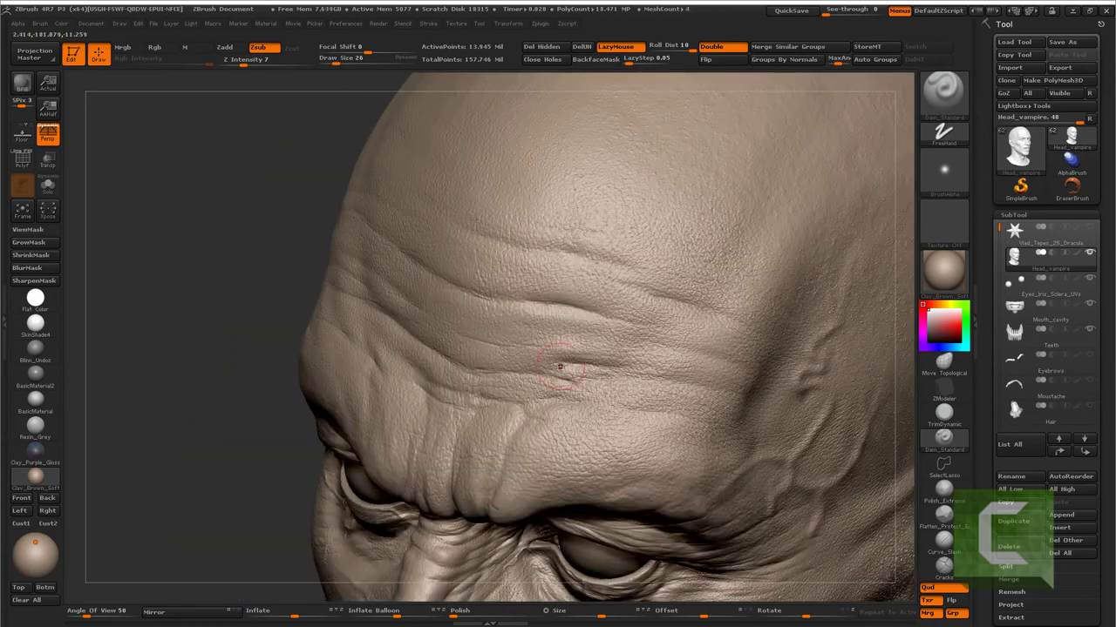
- Work over the forehead and brow from side and front angles, ending on a frontal face view
{"action": "right_click_drag", "start_coordinate": [717, 383], "coordinate": [691, 391]}
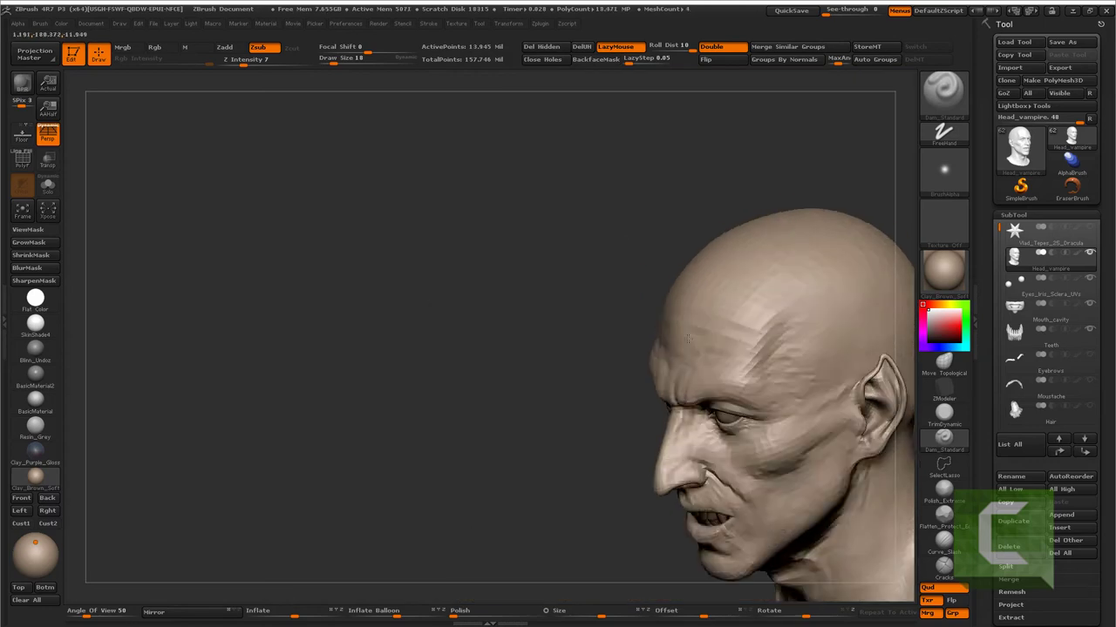
{"action": "mouse_move", "coordinate": [761, 304]}
{"action": "left_mouse_down"}
{"action": "mouse_move", "coordinate": [597, 367]}
{"action": "mouse_move", "coordinate": [450, 397]}
{"action": "mouse_move", "coordinate": [472, 371]}
{"action": "left_mouse_up"}
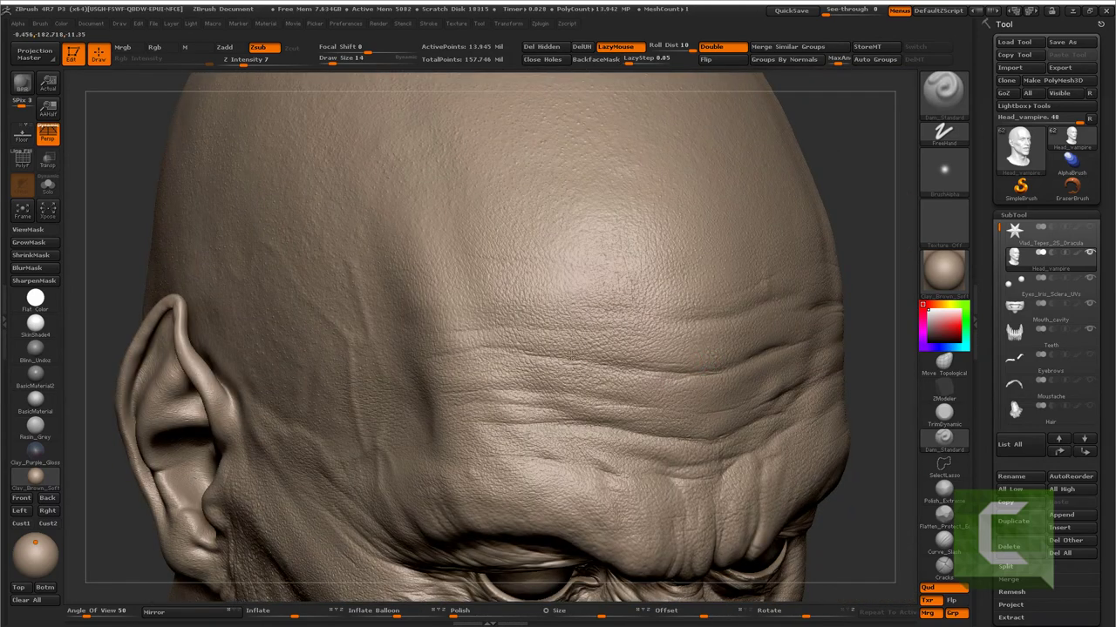
{"action": "mouse_move", "coordinate": [616, 313]}
{"action": "left_mouse_down"}
{"action": "mouse_move", "coordinate": [668, 326]}
{"action": "mouse_move", "coordinate": [569, 324]}
{"action": "mouse_move", "coordinate": [477, 393]}
{"action": "mouse_move", "coordinate": [505, 402]}
{"action": "mouse_move", "coordinate": [498, 361]}
{"action": "mouse_move", "coordinate": [465, 420]}
{"action": "mouse_move", "coordinate": [354, 424]}
{"action": "left_mouse_up"}
{"action": "key", "text": "f"}
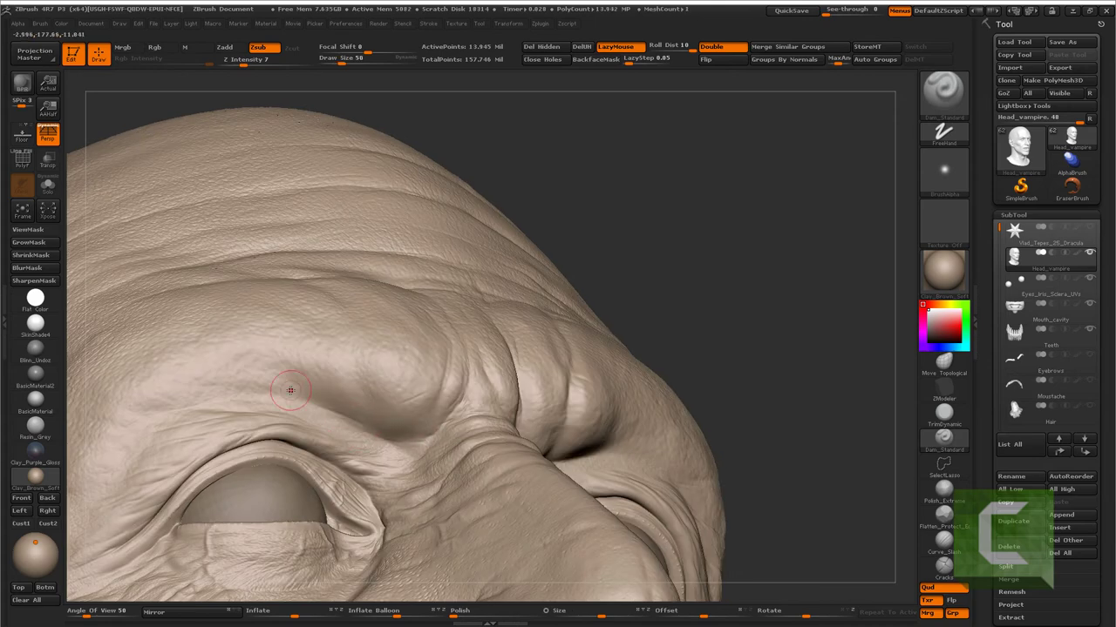
{"action": "mouse_move", "coordinate": [418, 437]}
{"action": "left_mouse_down"}
{"action": "mouse_move", "coordinate": [483, 299]}
{"action": "mouse_move", "coordinate": [598, 261]}
{"action": "mouse_move", "coordinate": [482, 471]}
{"action": "mouse_move", "coordinate": [476, 382]}
{"action": "mouse_move", "coordinate": [494, 394]}
{"action": "left_mouse_up"}
{"action": "scroll", "coordinate": [386, 278], "scroll_direction": "up", "scroll_amount": 5}
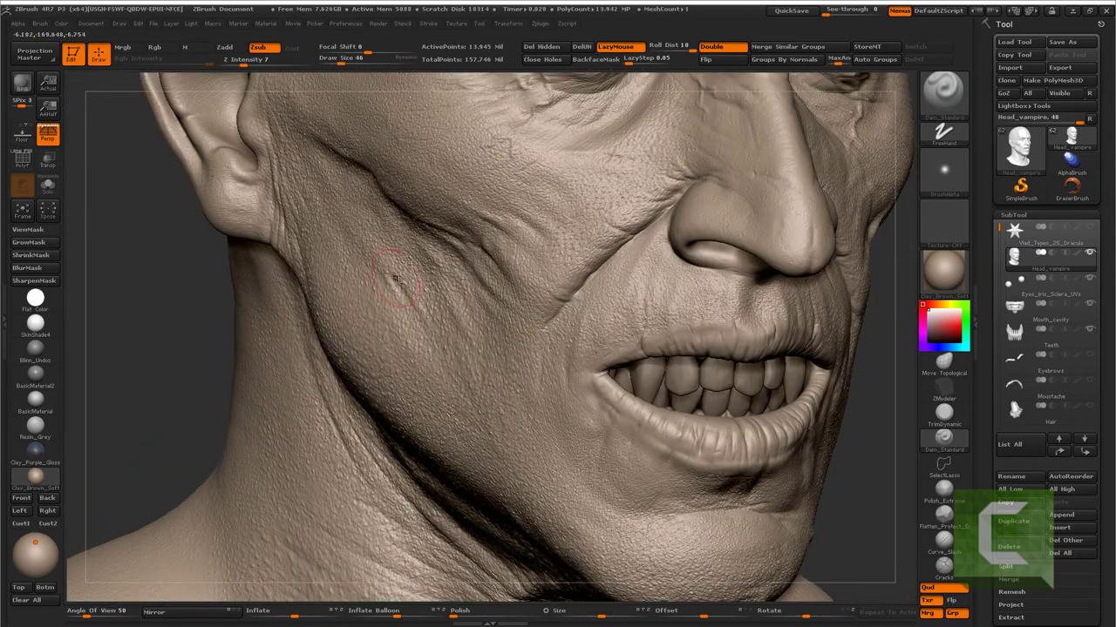
{"action": "left_click_drag", "start_coordinate": [419, 305], "coordinate": [452, 322]}
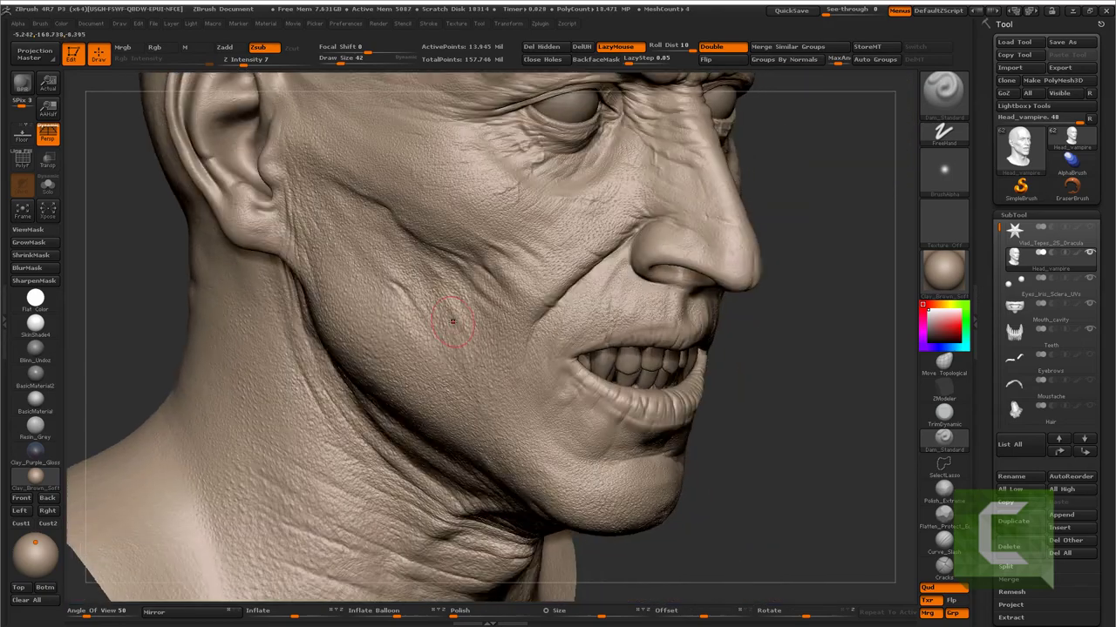
{"action": "mouse_move", "coordinate": [618, 443]}
{"action": "left_mouse_down"}
{"action": "mouse_move", "coordinate": [482, 417]}
{"action": "mouse_move", "coordinate": [530, 385]}
{"action": "left_mouse_up"}
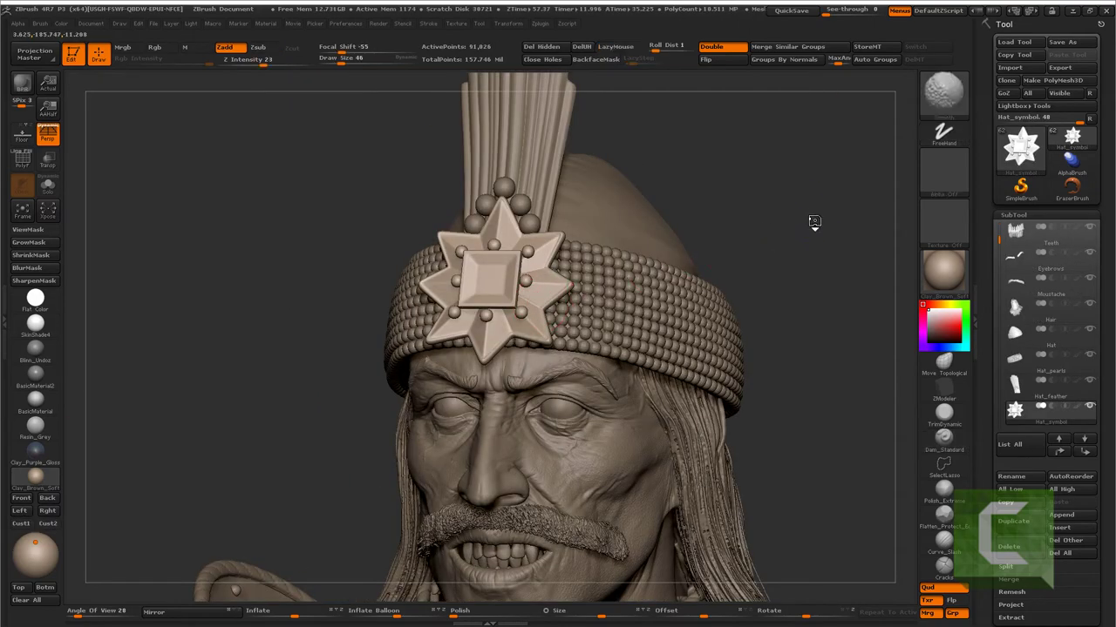
- Turn the isolated Hat_symbol star emblem to face front, tilted slightly left
{"action": "left_click_drag", "start_coordinate": [809, 219], "coordinate": [514, 330]}
{"action": "scroll", "coordinate": [514, 330], "scroll_direction": "up", "scroll_amount": 2}
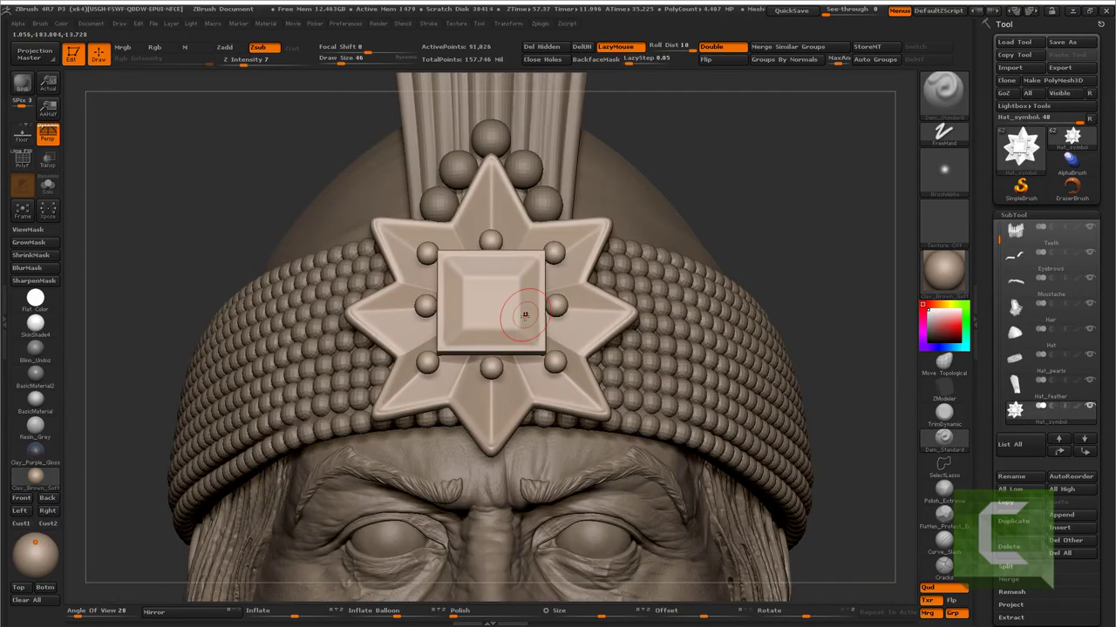
{"action": "scroll", "coordinate": [512, 314], "scroll_direction": "up", "scroll_amount": 2}
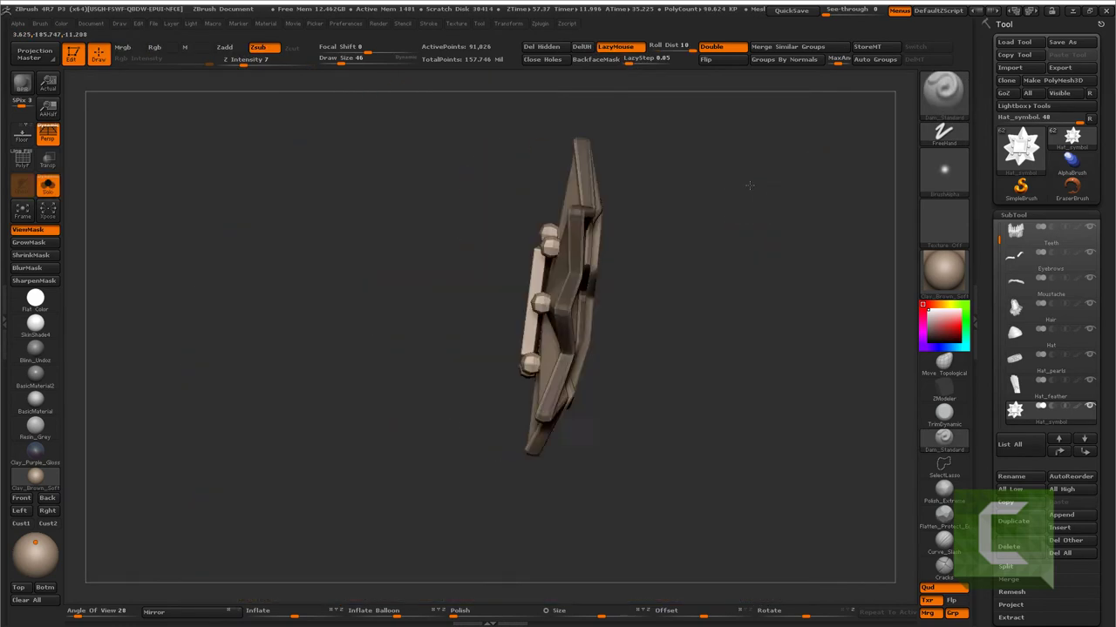
{"action": "left_click_drag", "start_coordinate": [729, 126], "coordinate": [684, 260]}
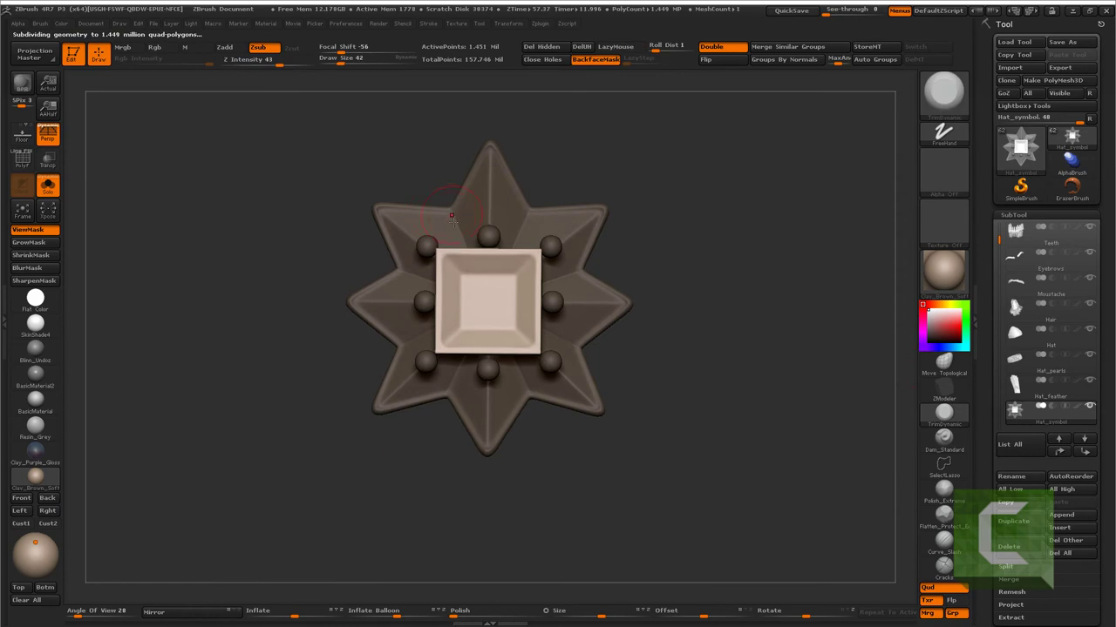
{"action": "scroll", "coordinate": [429, 258], "scroll_direction": "up", "scroll_amount": 3}
{"action": "left_click_drag", "start_coordinate": [430, 258], "coordinate": [480, 252]}
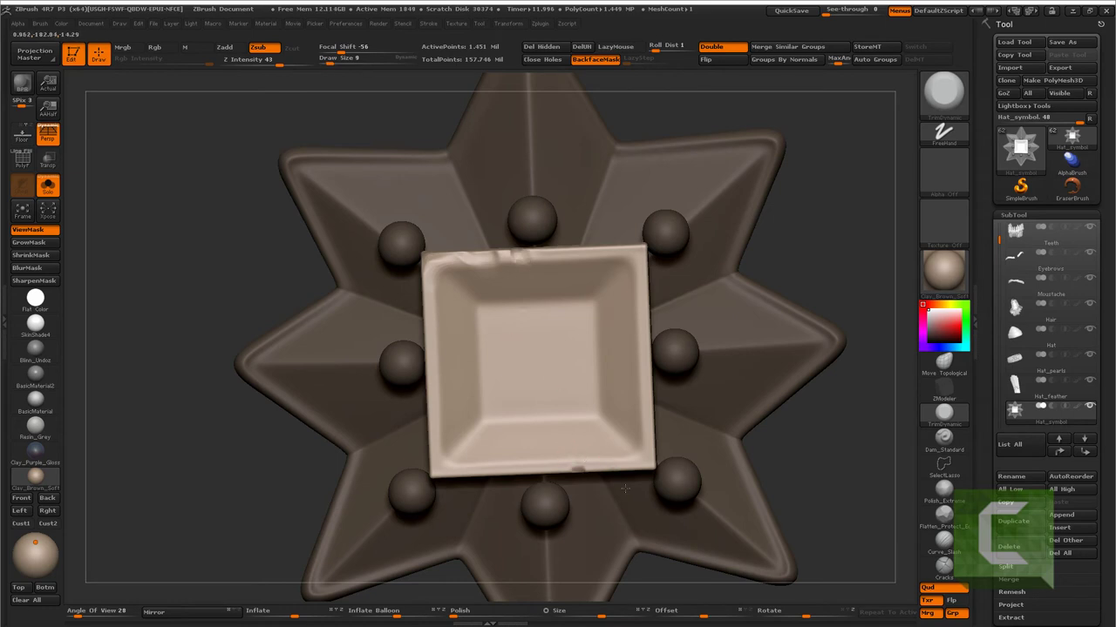
- With Dam_Standard, carve nicks into the star plate's upper-left and lower-right edges
{"action": "key", "text": "b"}
{"action": "key", "text": "d"}
{"action": "key", "text": "s"}
{"action": "scroll", "coordinate": [520, 381], "scroll_direction": "down", "scroll_amount": 2}
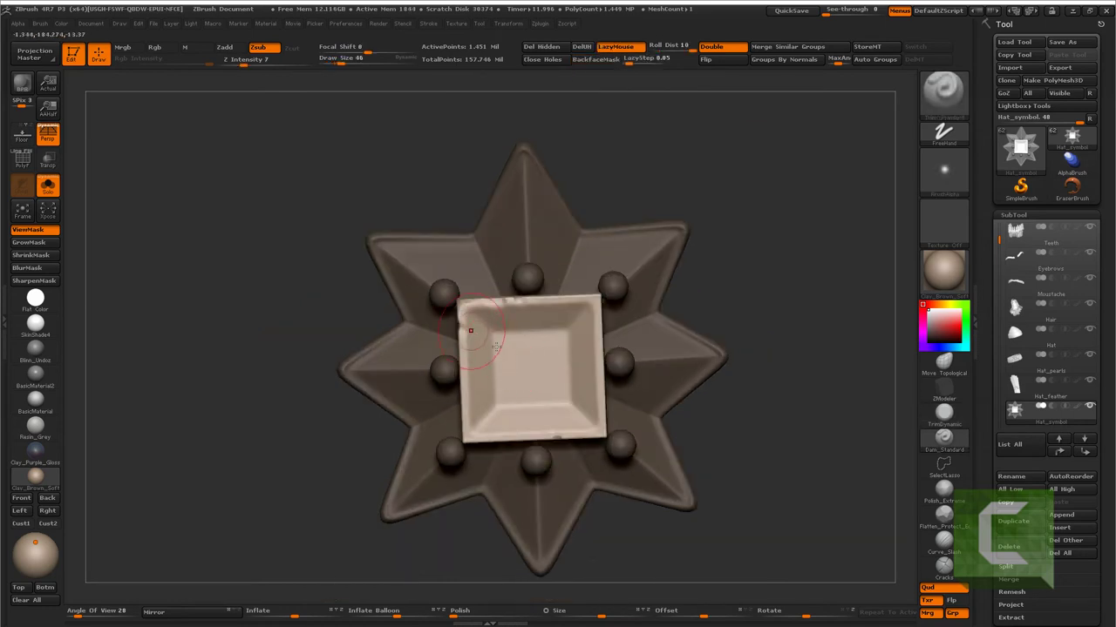
{"action": "left_click_drag", "start_coordinate": [471, 335], "coordinate": [456, 341]}
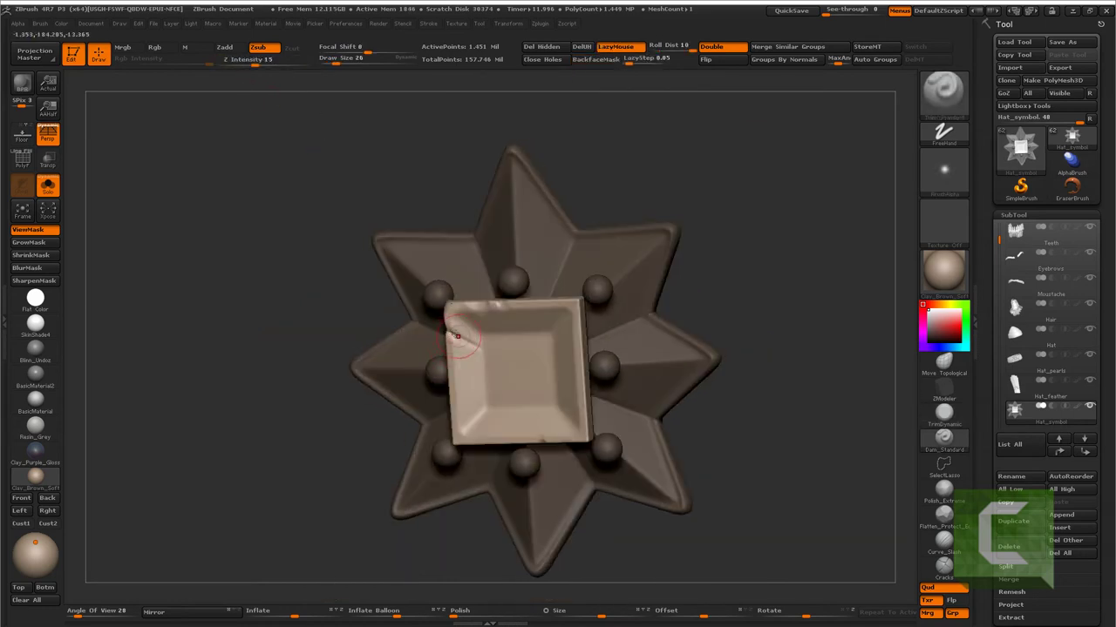
{"action": "left_click_drag", "start_coordinate": [630, 443], "coordinate": [614, 444]}
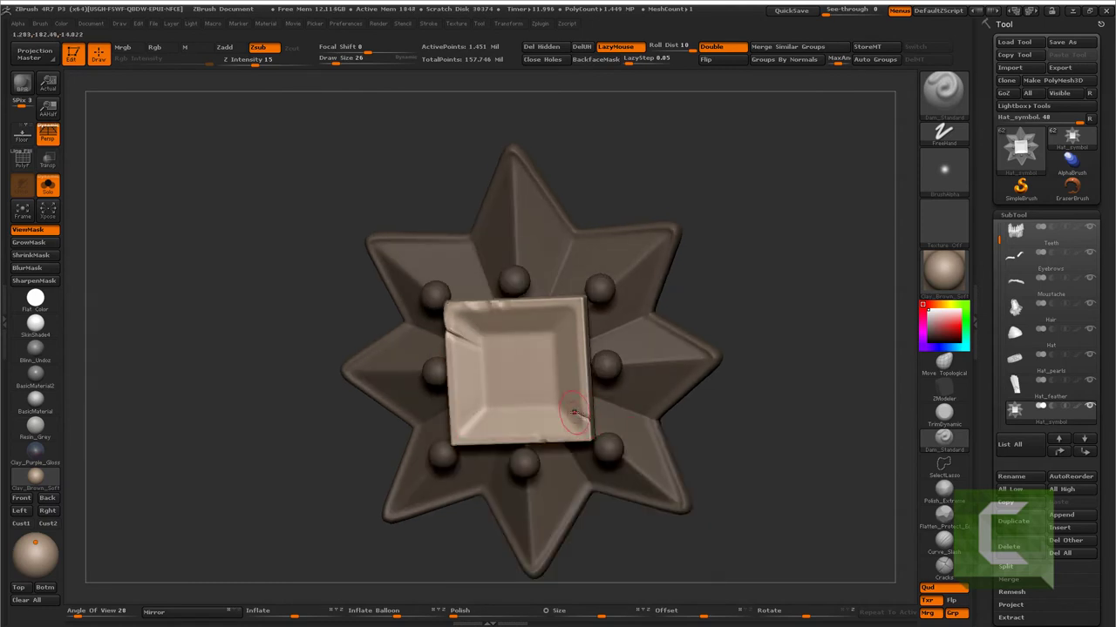
{"action": "left_click_drag", "start_coordinate": [540, 397], "coordinate": [530, 390]}
- Switch to a sharper damage stroke and the BST brush, resizing it while re-angling the star
{"action": "left_click", "coordinate": [915, 416]}
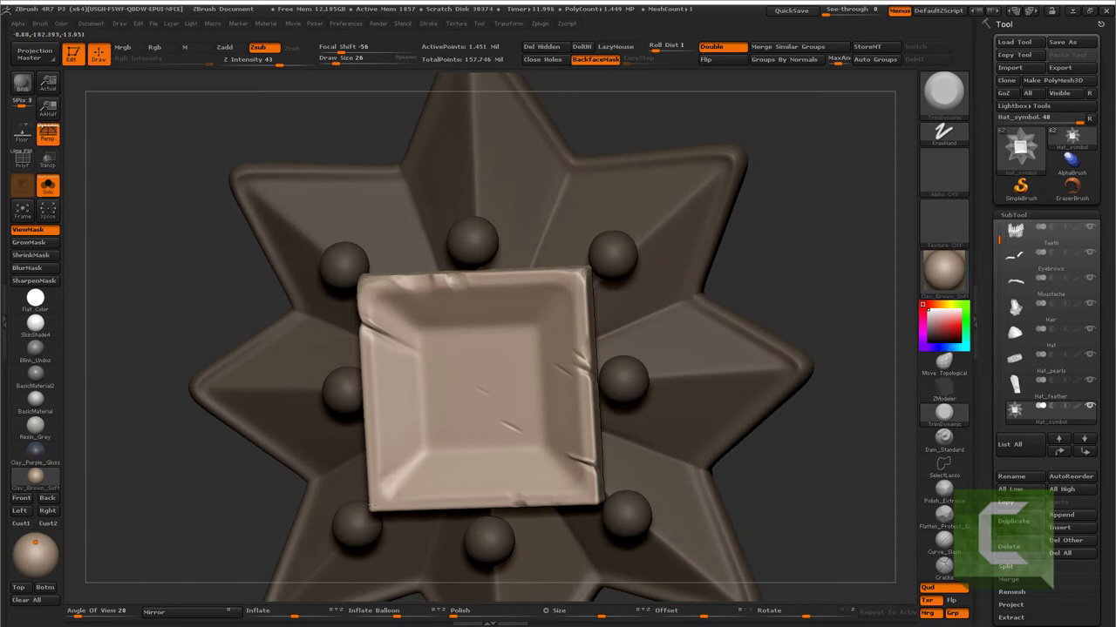
{"action": "left_click_drag", "start_coordinate": [377, 500], "coordinate": [370, 507]}
{"action": "key", "text": "b"}
{"action": "key", "text": "s"}
{"action": "key", "text": "t"}
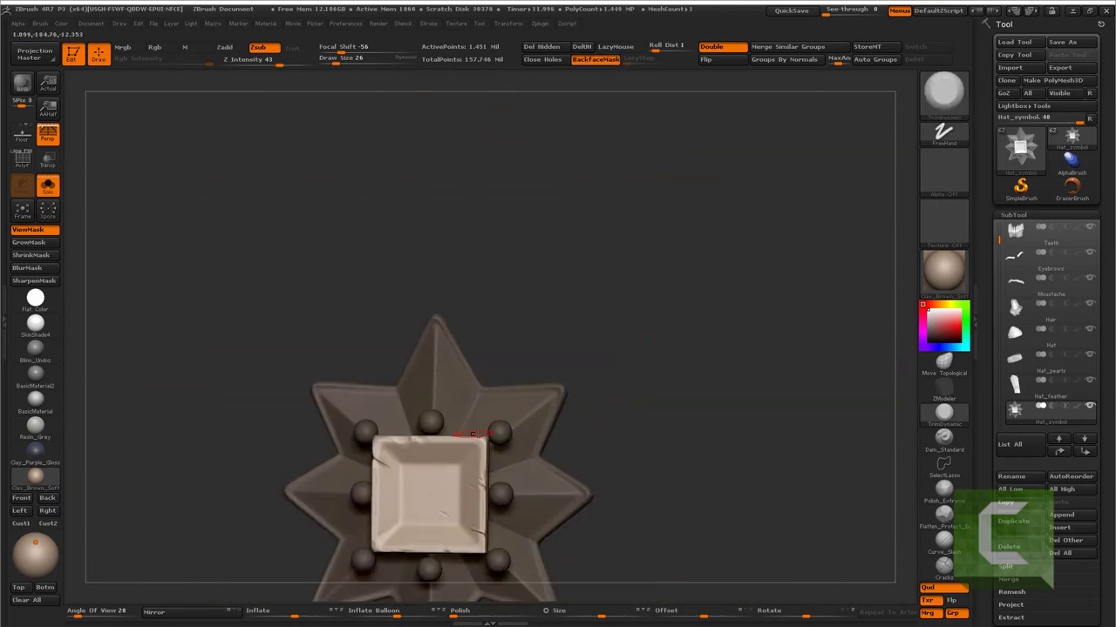
{"action": "left_click_drag", "start_coordinate": [429, 347], "coordinate": [396, 305]}
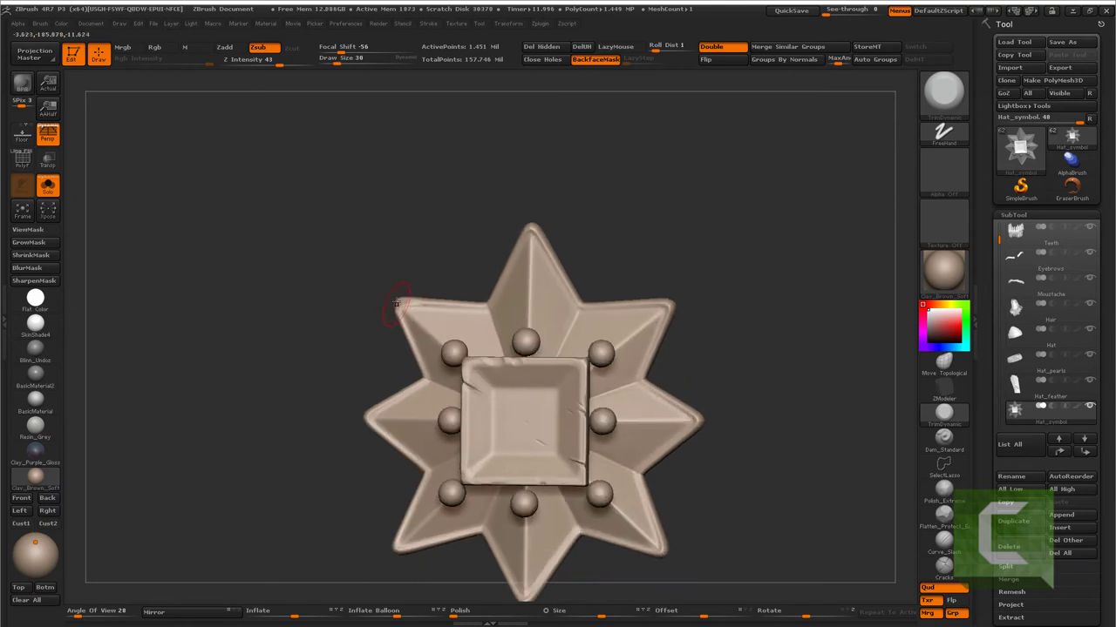
{"action": "key", "text": "bracketleft"}
{"action": "key", "text": "bracketleft"}
{"action": "key", "text": "bracketleft"}
{"action": "left_click_drag", "start_coordinate": [427, 331], "coordinate": [462, 328], "text": "alt"}
{"action": "left_click_drag", "start_coordinate": [477, 270], "coordinate": [390, 318], "text": "alt"}
{"action": "key", "text": "bracketright"}
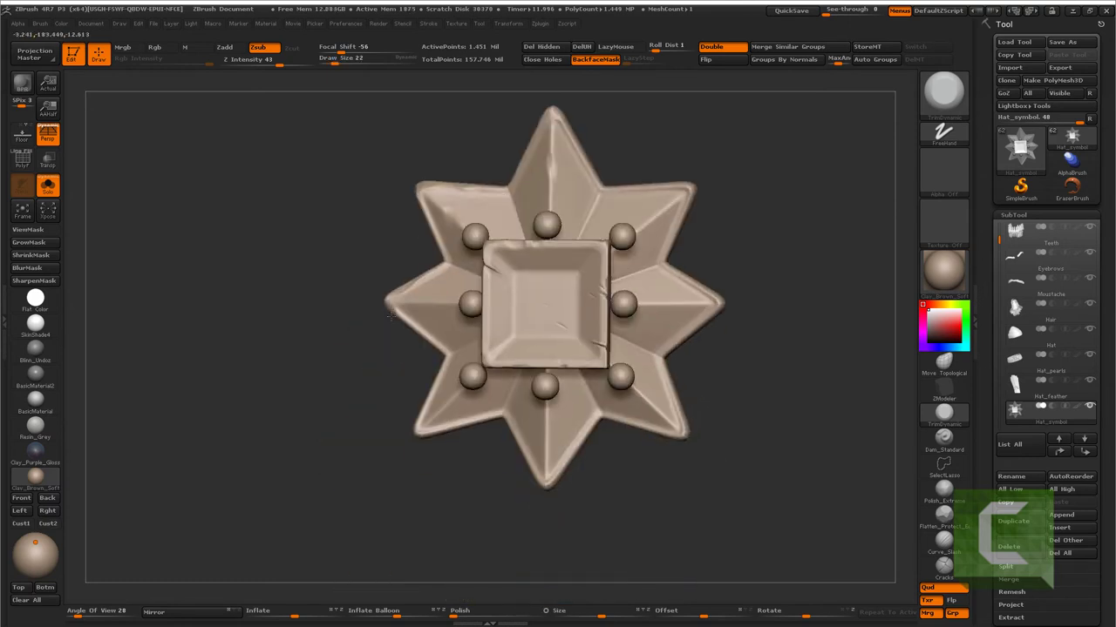
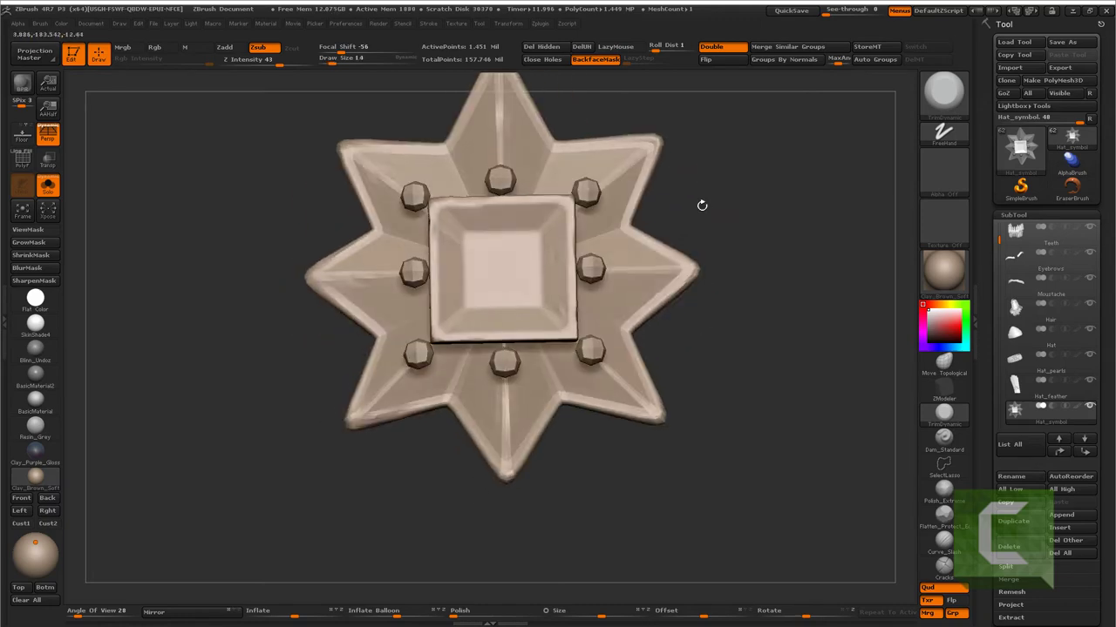
- Load the Flatten_Protect brush, drop a subdivision level and show the mask over the star
{"action": "key", "text": "b"}
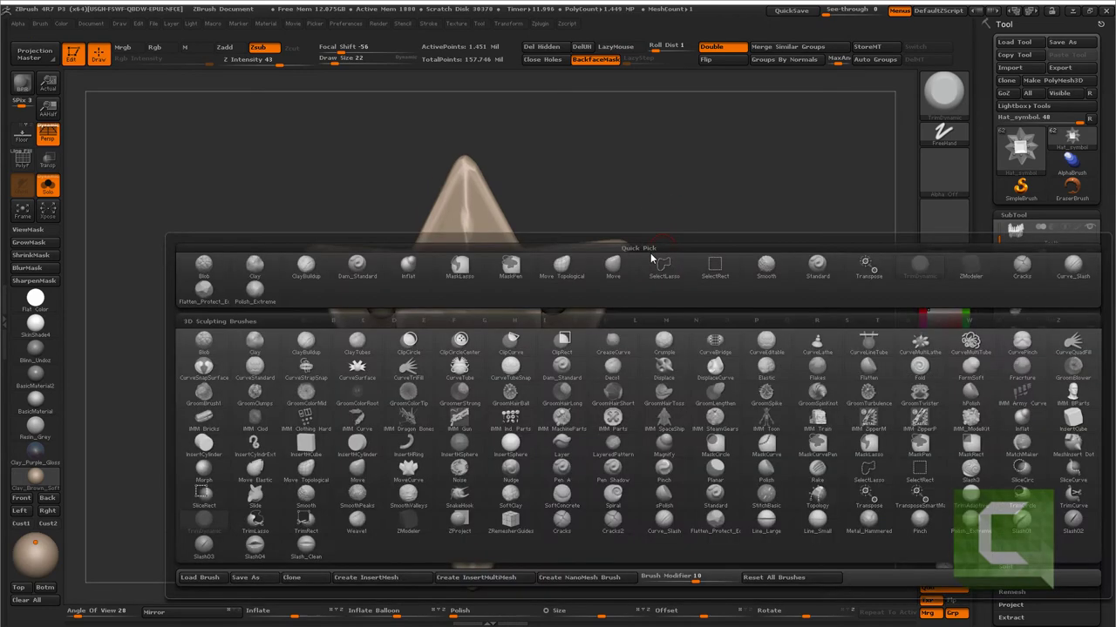
{"action": "left_click", "coordinate": [722, 526]}
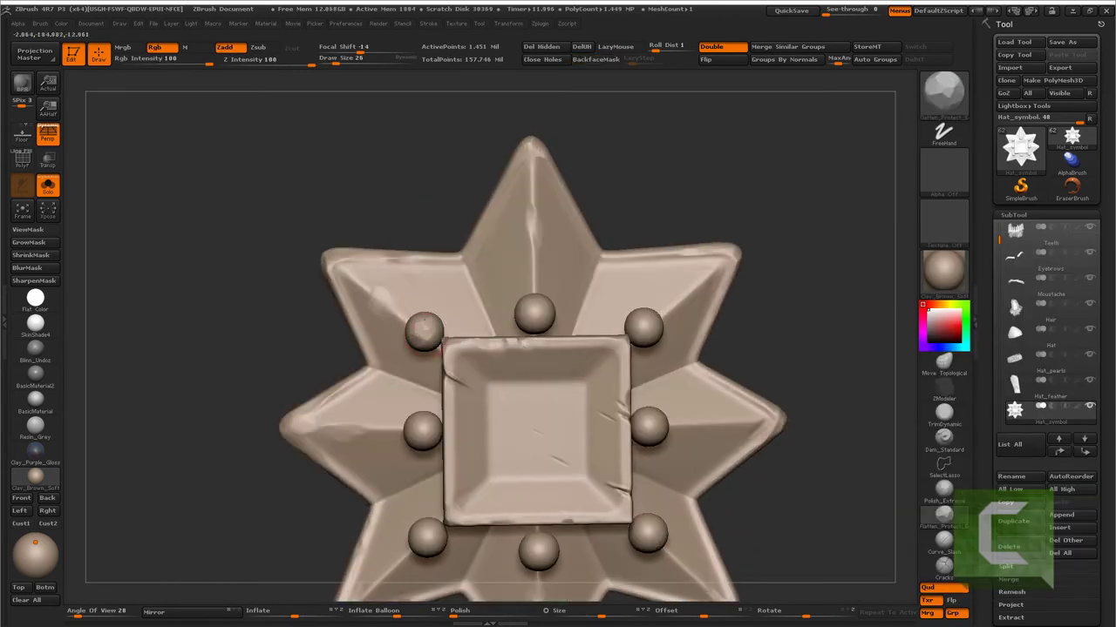
{"action": "key", "text": "shift+d"}
{"action": "left_click_drag", "start_coordinate": [498, 398], "coordinate": [500, 262], "text": "alt"}
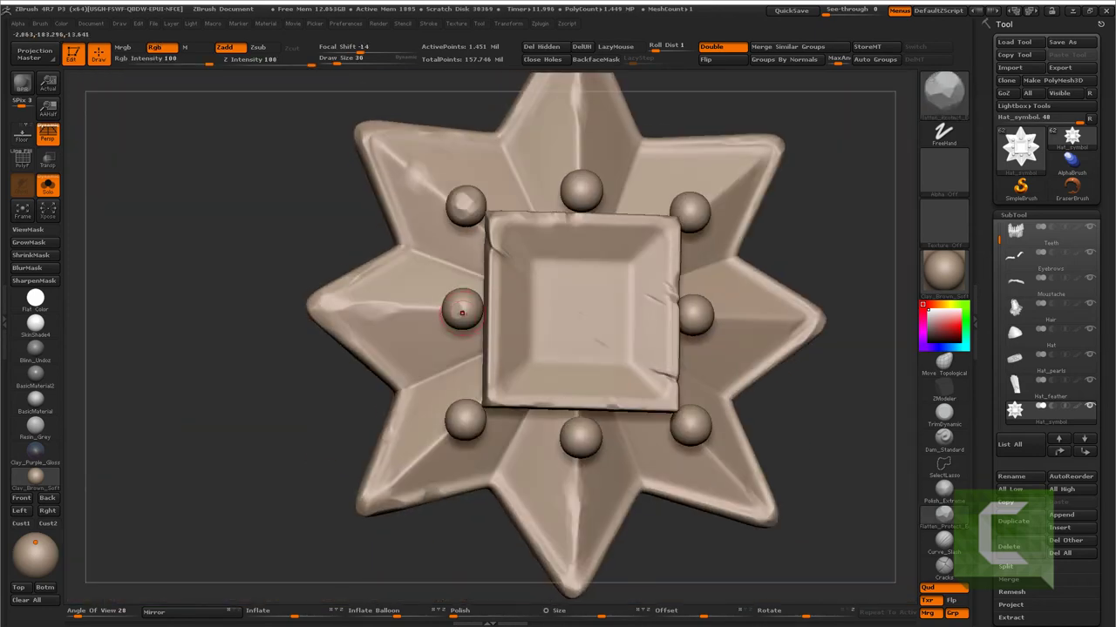
{"action": "key", "text": "ctrl+a"}
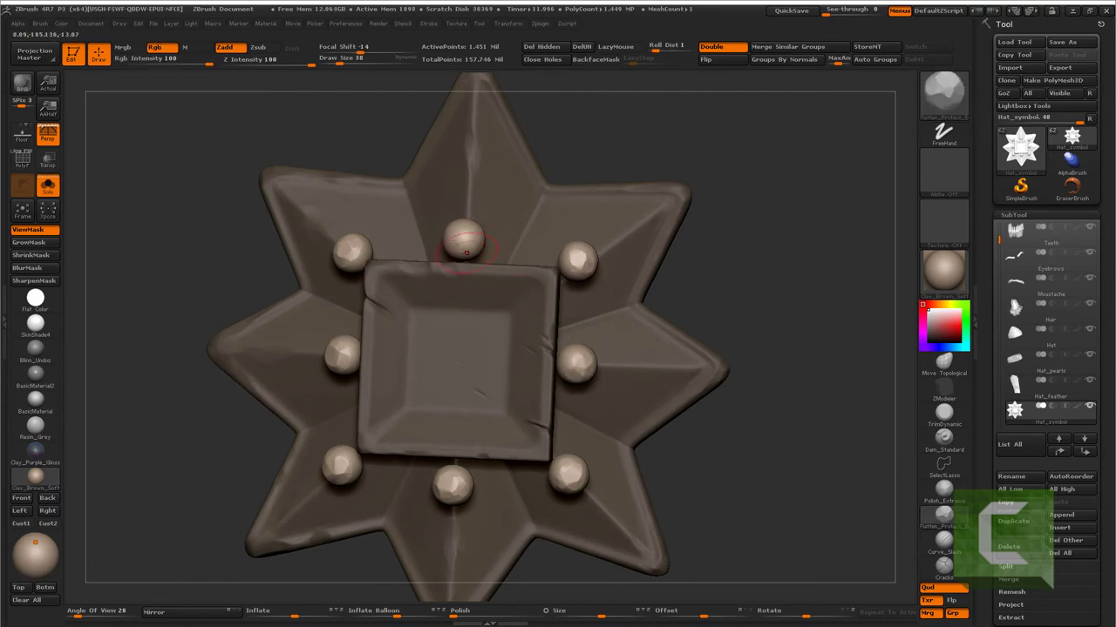
- Chip worn damage into the star emblem's edges and studs, then view the full head
{"action": "mouse_move", "coordinate": [494, 246]}
{"action": "left_mouse_down"}
{"action": "mouse_move", "coordinate": [452, 233]}
{"action": "mouse_move", "coordinate": [444, 356]}
{"action": "mouse_move", "coordinate": [497, 389]}
{"action": "left_mouse_up"}
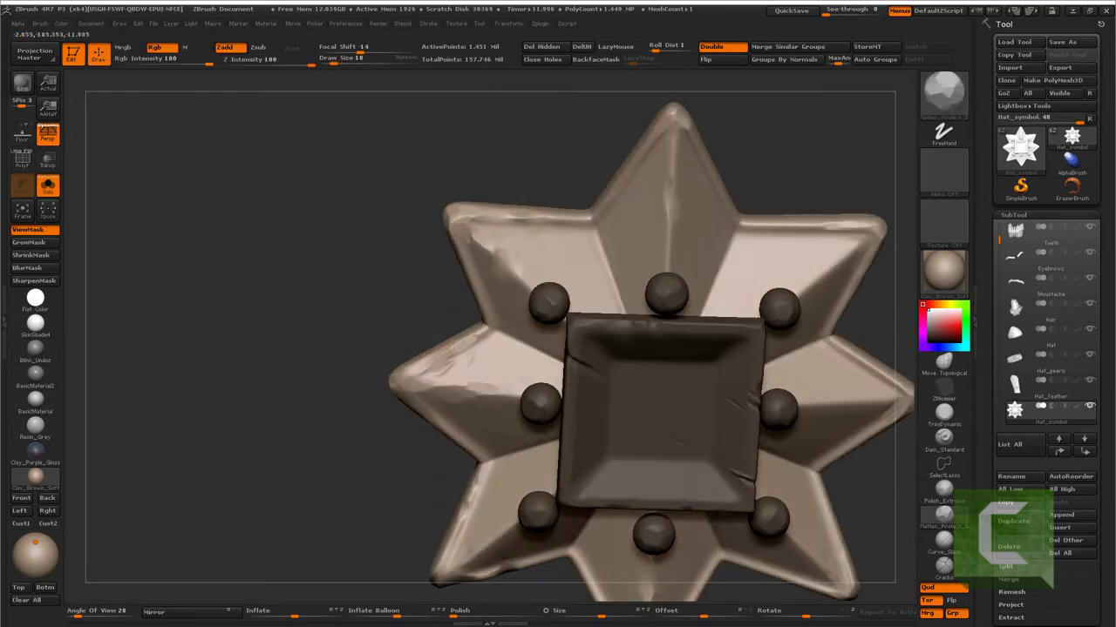
{"action": "mouse_move", "coordinate": [501, 301]}
{"action": "left_mouse_down"}
{"action": "mouse_move", "coordinate": [553, 199]}
{"action": "mouse_move", "coordinate": [442, 277]}
{"action": "left_mouse_up"}
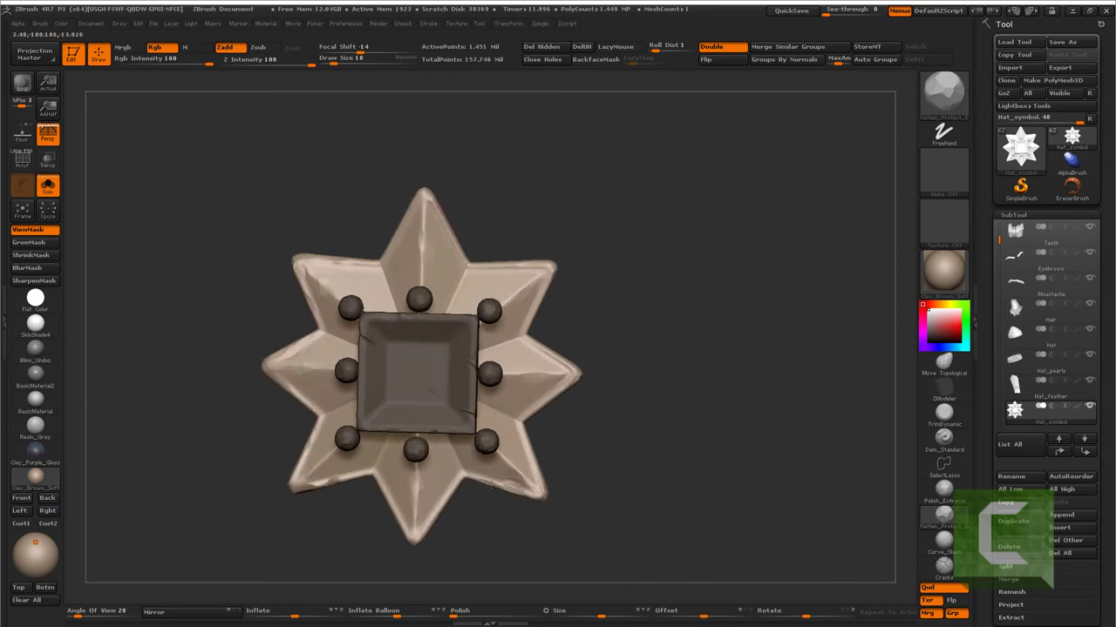
{"action": "mouse_move", "coordinate": [514, 468]}
{"action": "left_mouse_down", "text": "alt"}
{"action": "mouse_move", "coordinate": [540, 339]}
{"action": "mouse_move", "coordinate": [558, 401]}
{"action": "mouse_move", "coordinate": [340, 421]}
{"action": "mouse_move", "coordinate": [523, 349]}
{"action": "left_mouse_up", "text": "alt"}
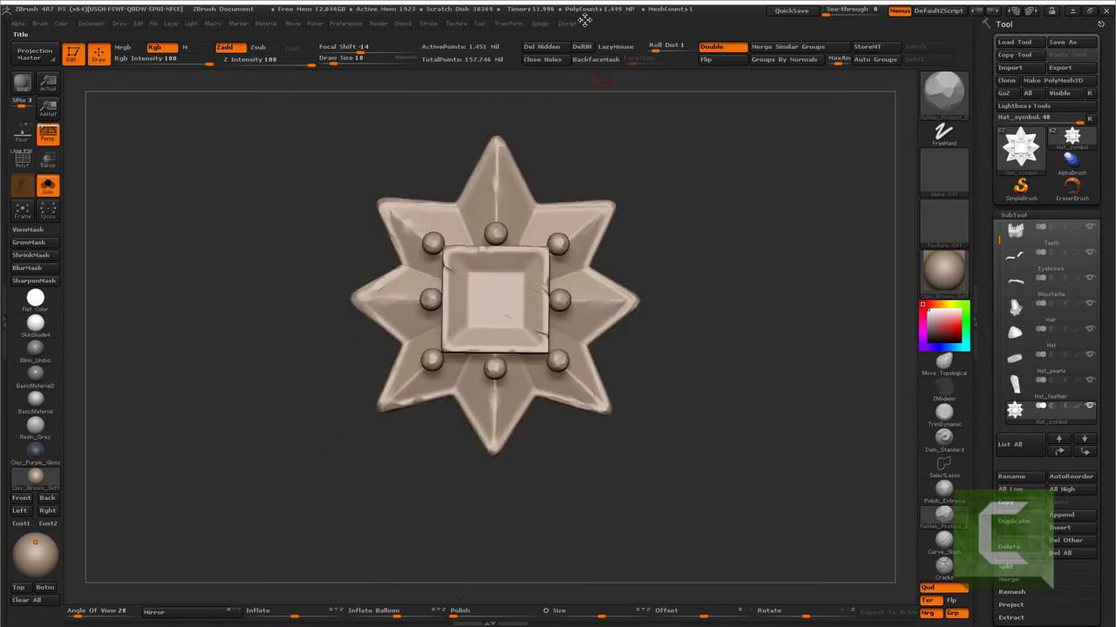
{"action": "key", "text": "ctrl+shift+s"}
- Select and solo Hat_feather, raise its subdivision and enable ViewMask
{"action": "left_click_drag", "start_coordinate": [507, 258], "coordinate": [490, 386], "text": "alt"}
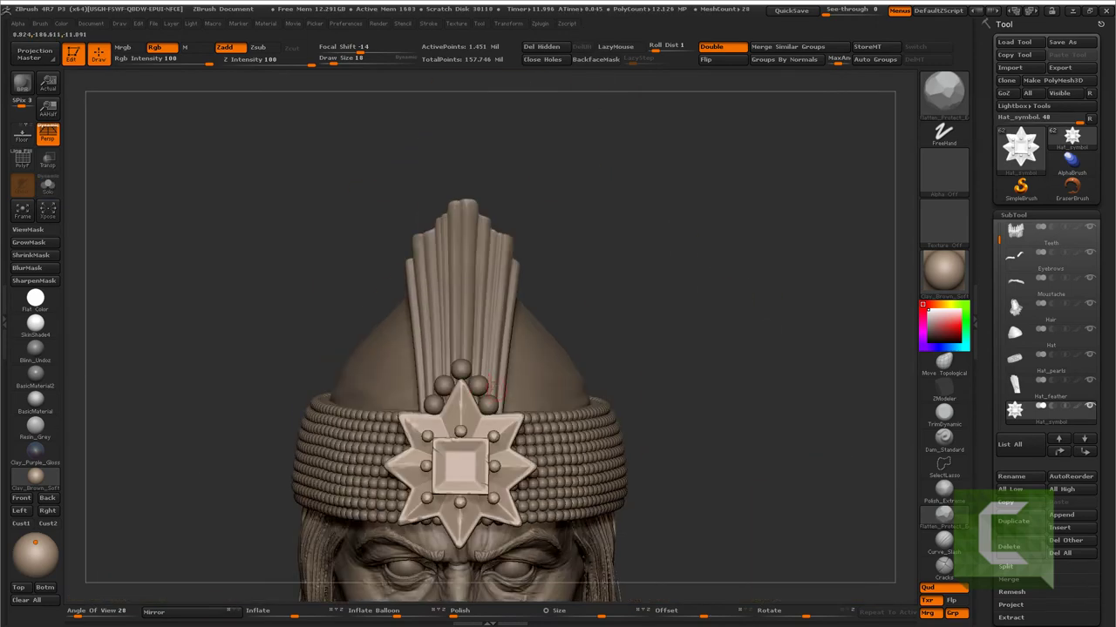
{"action": "left_click", "coordinate": [490, 386], "text": "alt"}
{"action": "key", "text": "ctrl+shift+s"}
{"action": "key", "text": "f"}
{"action": "mouse_move", "coordinate": [485, 449]}
{"action": "left_mouse_down", "text": "alt"}
{"action": "mouse_move", "coordinate": [531, 378]}
{"action": "mouse_move", "coordinate": [567, 397]}
{"action": "mouse_move", "coordinate": [536, 373]}
{"action": "left_mouse_up", "text": "alt"}
{"action": "key", "text": "ctrl+d"}
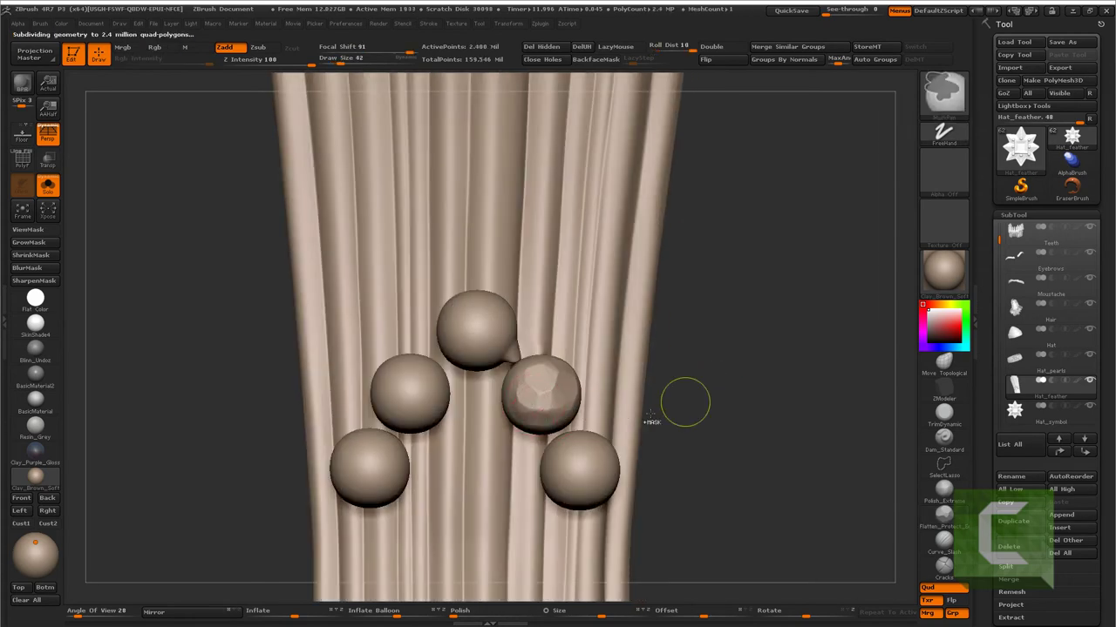
{"action": "left_click", "coordinate": [28, 229]}
- Flatten chipped patches onto the top, right and left beads
{"action": "mouse_move", "coordinate": [496, 339]}
{"action": "left_mouse_down"}
{"action": "mouse_move", "coordinate": [465, 325]}
{"action": "mouse_move", "coordinate": [462, 340]}
{"action": "mouse_move", "coordinate": [462, 305]}
{"action": "left_mouse_up"}
{"action": "left_click_drag", "start_coordinate": [226, 348], "coordinate": [287, 340]}
{"action": "mouse_move", "coordinate": [514, 314]}
{"action": "left_mouse_down"}
{"action": "mouse_move", "coordinate": [521, 360]}
{"action": "mouse_move", "coordinate": [506, 321]}
{"action": "mouse_move", "coordinate": [516, 324]}
{"action": "left_mouse_up"}
{"action": "mouse_move", "coordinate": [384, 332]}
{"action": "left_mouse_down"}
{"action": "mouse_move", "coordinate": [448, 345]}
{"action": "mouse_move", "coordinate": [472, 299]}
{"action": "left_mouse_up"}
{"action": "mouse_move", "coordinate": [433, 366]}
{"action": "left_mouse_down"}
{"action": "mouse_move", "coordinate": [458, 370]}
{"action": "mouse_move", "coordinate": [436, 397]}
{"action": "mouse_move", "coordinate": [399, 359]}
{"action": "mouse_move", "coordinate": [440, 366]}
{"action": "mouse_move", "coordinate": [449, 331]}
{"action": "mouse_move", "coordinate": [462, 327]}
{"action": "mouse_move", "coordinate": [436, 294]}
{"action": "left_mouse_up"}
{"action": "key", "text": "["}
{"action": "key", "text": "]"}
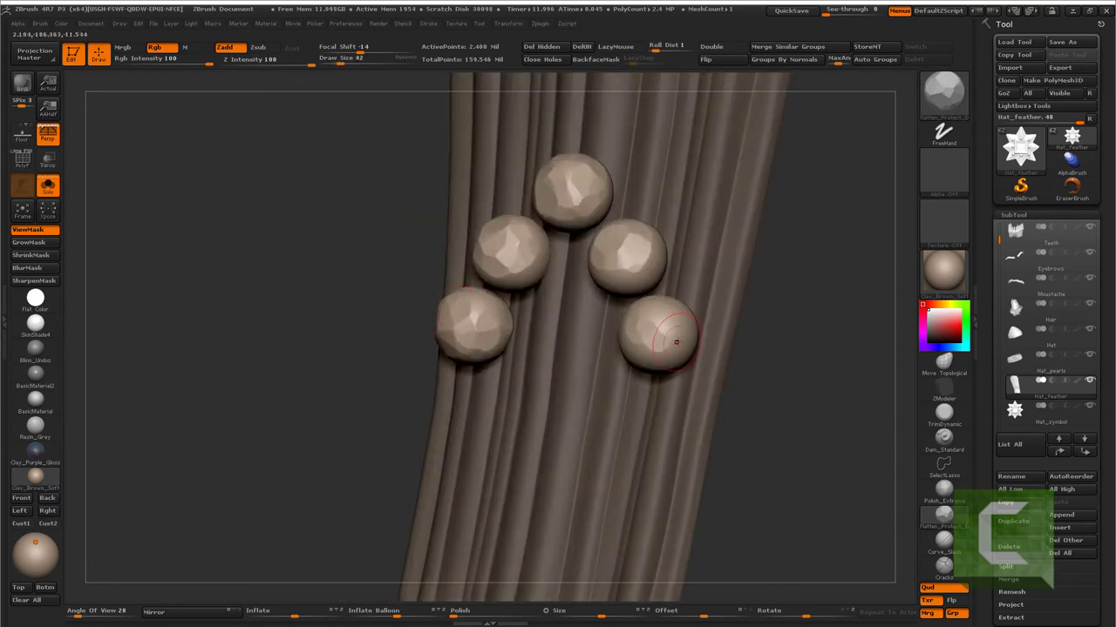
- Reduce the brush size, raise subdivision again and orbit close around the beads
{"action": "mouse_move", "coordinate": [676, 342]}
{"action": "left_mouse_down"}
{"action": "mouse_move", "coordinate": [645, 314]}
{"action": "mouse_move", "coordinate": [653, 271]}
{"action": "mouse_move", "coordinate": [632, 258]}
{"action": "mouse_move", "coordinate": [655, 227]}
{"action": "left_mouse_up"}
{"action": "key", "text": "["}
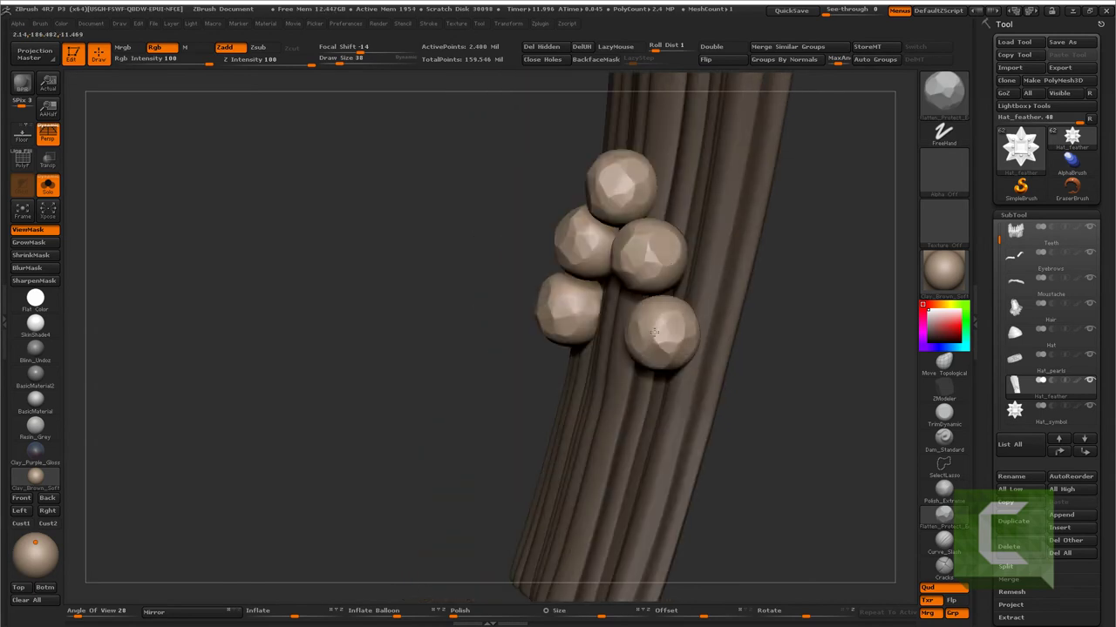
{"action": "mouse_move", "coordinate": [682, 319]}
{"action": "left_mouse_down"}
{"action": "mouse_move", "coordinate": [649, 323]}
{"action": "mouse_move", "coordinate": [639, 343]}
{"action": "left_mouse_up"}
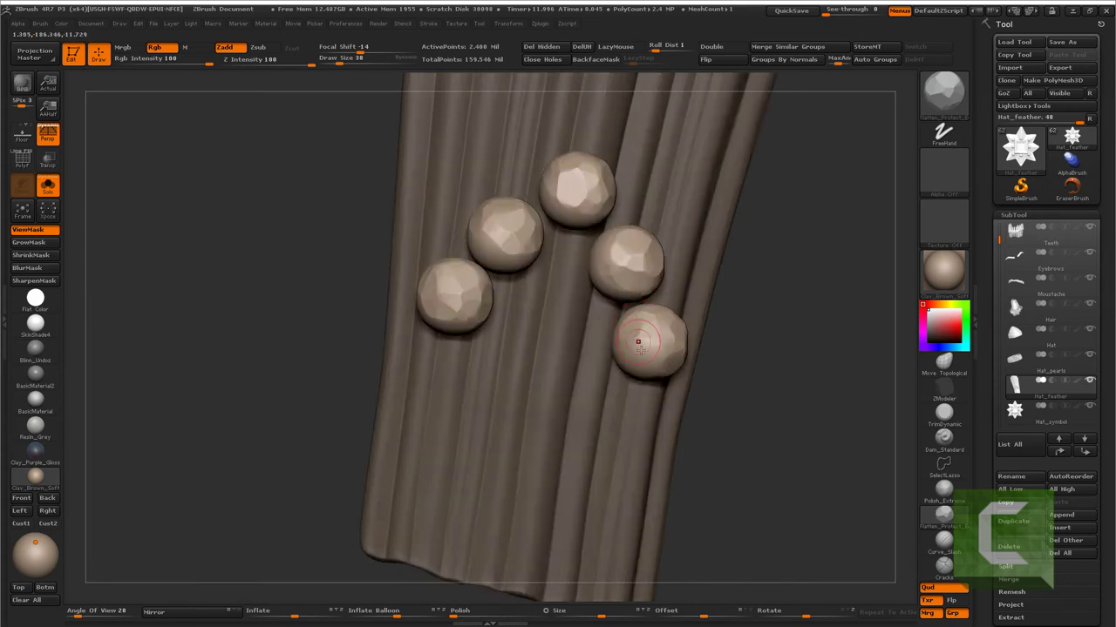
{"action": "left_click_drag", "start_coordinate": [607, 252], "coordinate": [509, 250]}
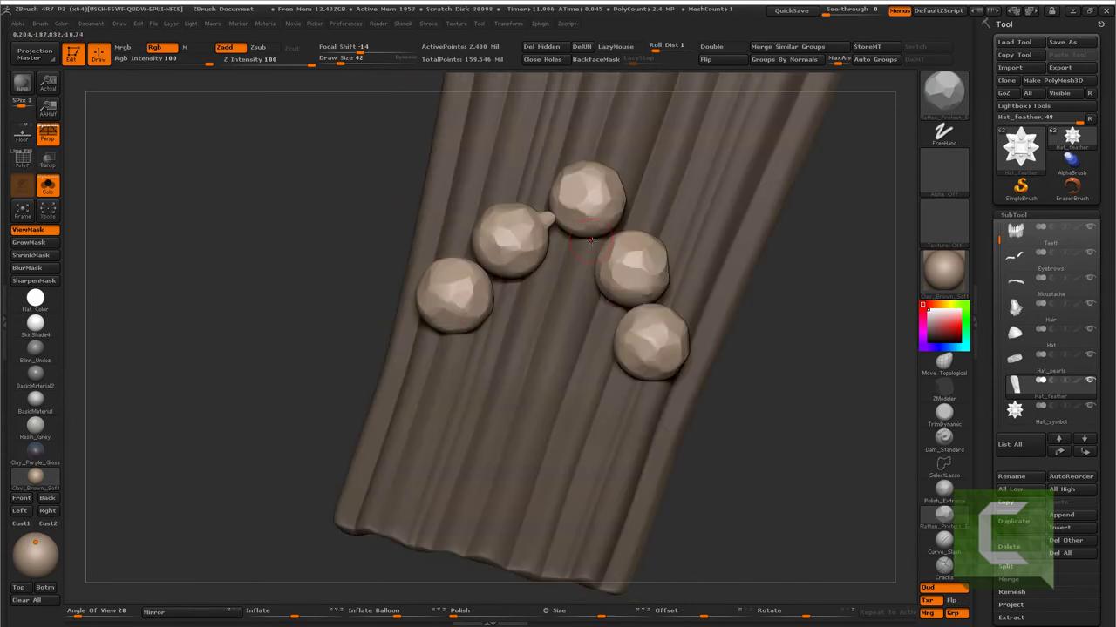
{"action": "mouse_move", "coordinate": [261, 261]}
{"action": "left_mouse_down"}
{"action": "mouse_move", "coordinate": [477, 260]}
{"action": "mouse_move", "coordinate": [514, 234]}
{"action": "left_mouse_up"}
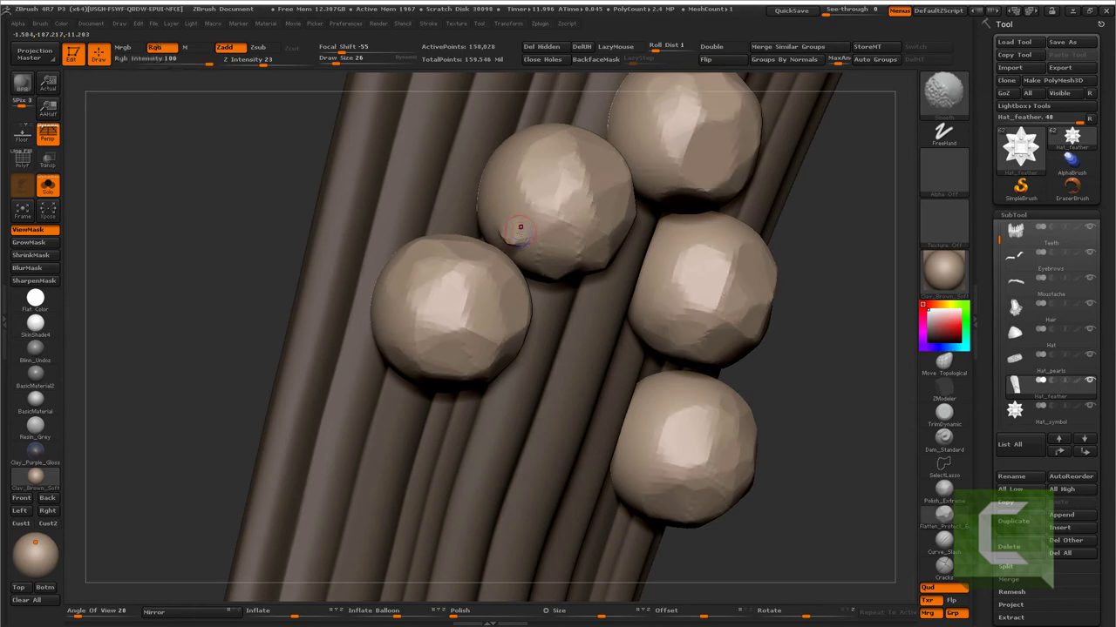
{"action": "key", "text": "d"}
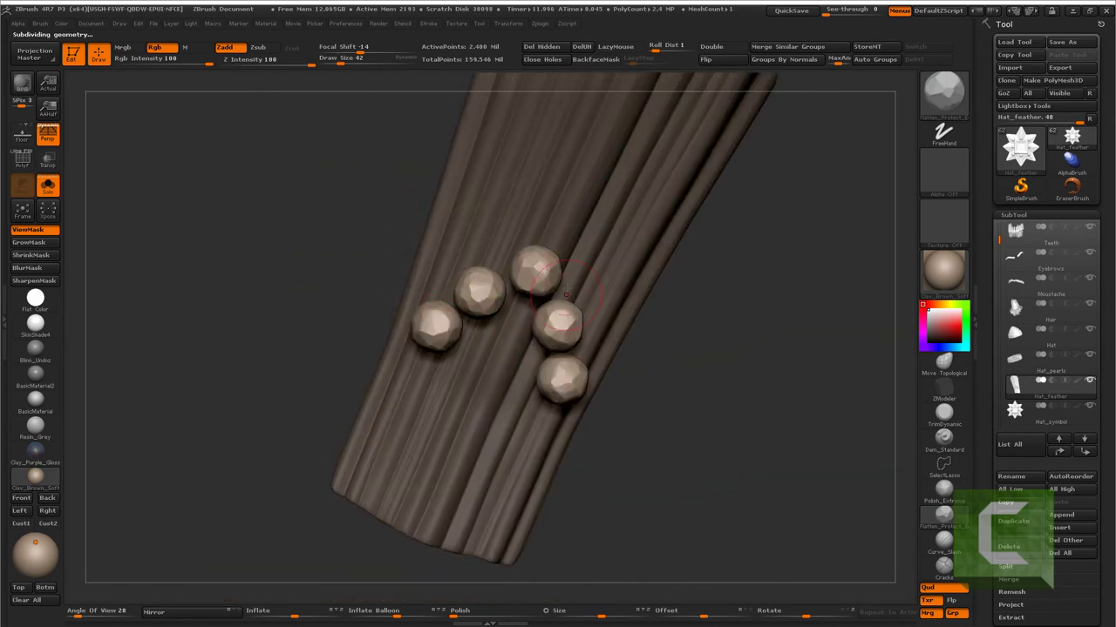
{"action": "left_click_drag", "start_coordinate": [404, 310], "coordinate": [594, 420]}
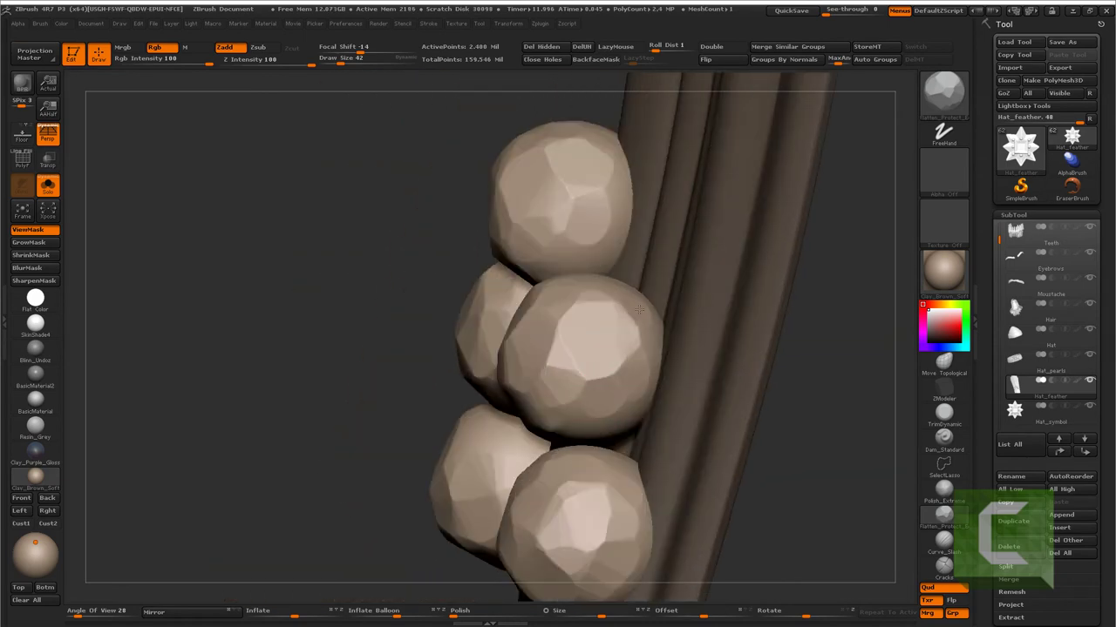
{"action": "mouse_move", "coordinate": [598, 299]}
{"action": "left_mouse_down"}
{"action": "mouse_move", "coordinate": [617, 262]}
{"action": "mouse_move", "coordinate": [552, 248]}
{"action": "mouse_move", "coordinate": [622, 331]}
{"action": "mouse_move", "coordinate": [476, 477]}
{"action": "mouse_move", "coordinate": [456, 356]}
{"action": "left_mouse_up"}
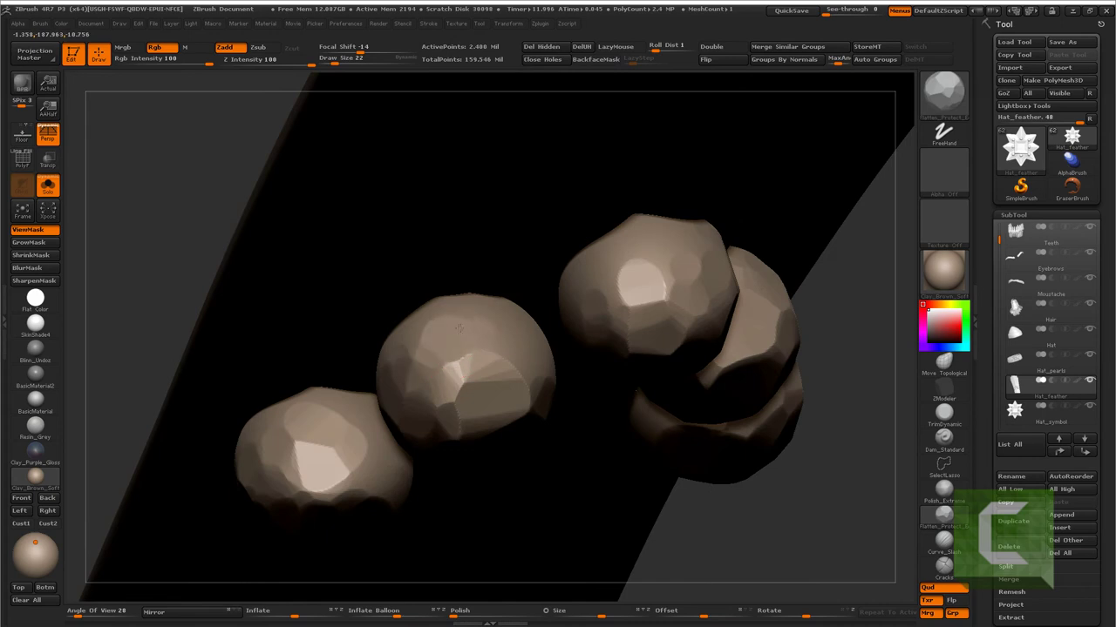
- Ctrl-mask and flatten dents across the middle and upper-right beads, then view the feather front-on
{"action": "key", "text": "ctrl"}
{"action": "mouse_move", "coordinate": [492, 404]}
{"action": "left_mouse_down"}
{"action": "mouse_move", "coordinate": [444, 349]}
{"action": "mouse_move", "coordinate": [418, 345]}
{"action": "mouse_move", "coordinate": [475, 353]}
{"action": "mouse_move", "coordinate": [494, 318]}
{"action": "left_mouse_up"}
{"action": "mouse_move", "coordinate": [619, 277]}
{"action": "left_mouse_down"}
{"action": "mouse_move", "coordinate": [611, 287]}
{"action": "mouse_move", "coordinate": [653, 257]}
{"action": "mouse_move", "coordinate": [601, 296]}
{"action": "mouse_move", "coordinate": [645, 287]}
{"action": "mouse_move", "coordinate": [618, 323]}
{"action": "left_mouse_up"}
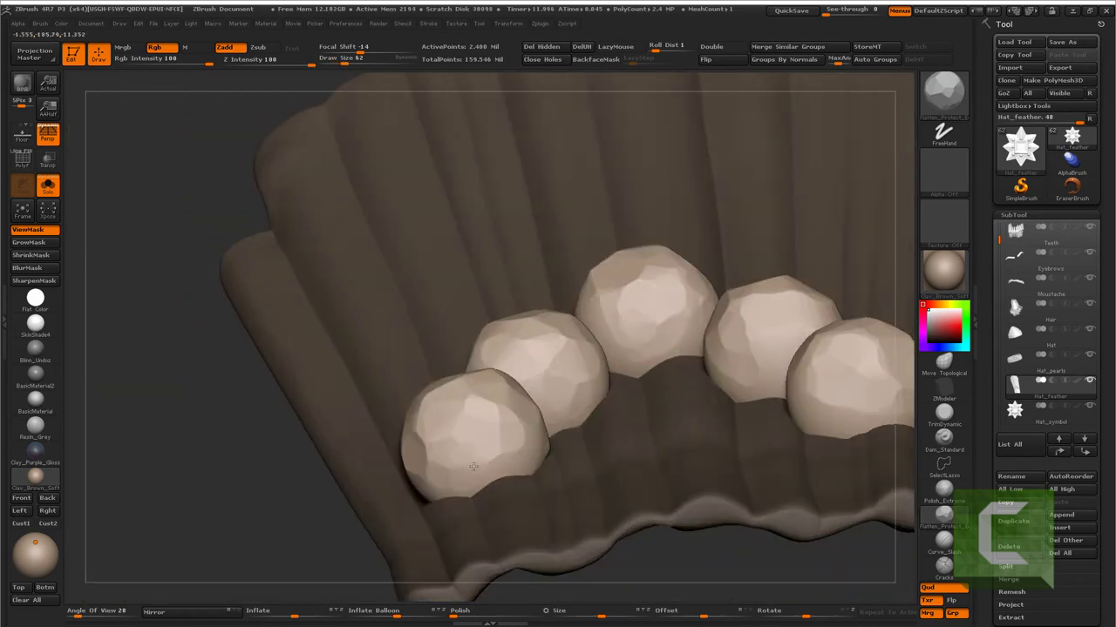
{"action": "left_click_drag", "start_coordinate": [474, 466], "coordinate": [618, 371]}
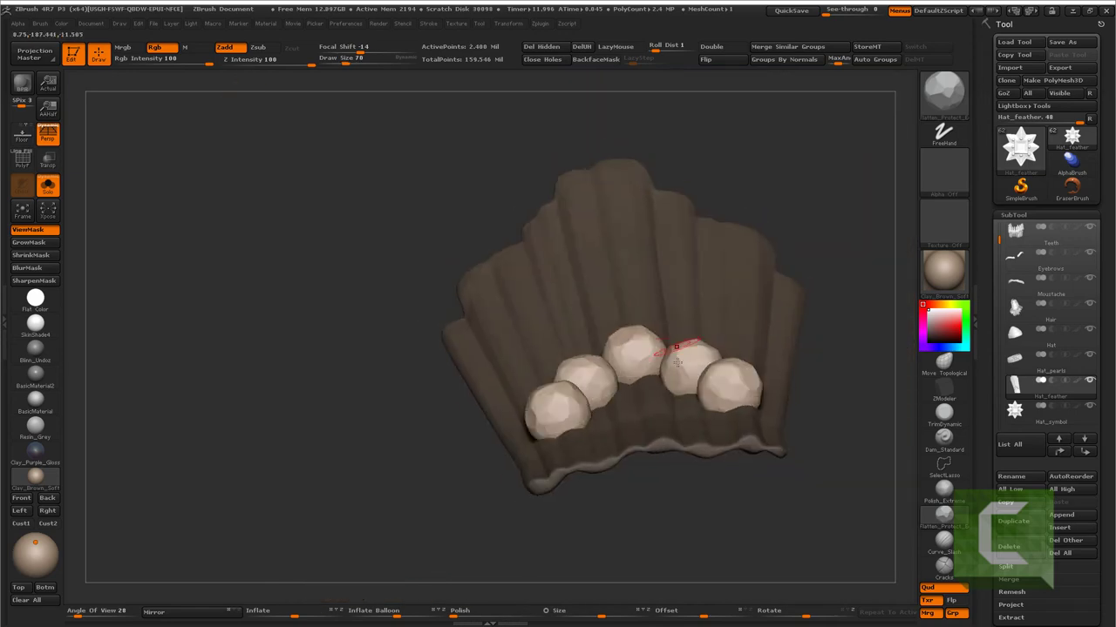
{"action": "mouse_move", "coordinate": [711, 397]}
{"action": "left_mouse_down"}
{"action": "mouse_move", "coordinate": [687, 428]}
{"action": "mouse_move", "coordinate": [735, 410]}
{"action": "mouse_move", "coordinate": [705, 448]}
{"action": "mouse_move", "coordinate": [782, 370]}
{"action": "mouse_move", "coordinate": [730, 324]}
{"action": "mouse_move", "coordinate": [707, 451]}
{"action": "mouse_move", "coordinate": [745, 322]}
{"action": "mouse_move", "coordinate": [831, 401]}
{"action": "left_mouse_up"}
- Dent down the left peak of the feather's top edge
{"action": "left_click_drag", "start_coordinate": [483, 343], "coordinate": [498, 329]}
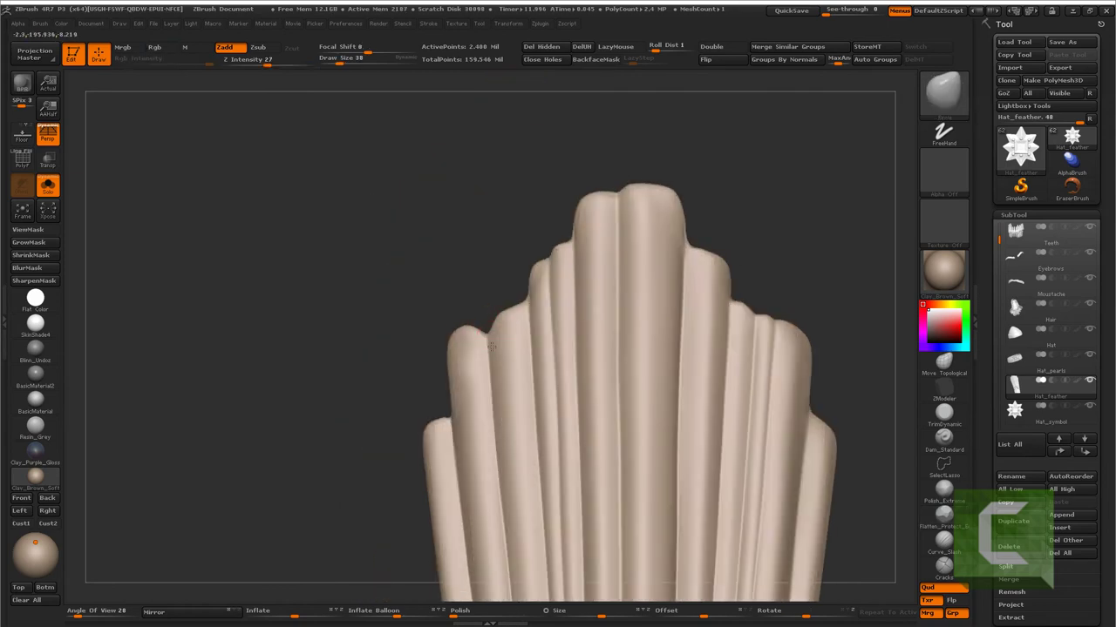
{"action": "mouse_move", "coordinate": [440, 421]}
{"action": "left_mouse_down"}
{"action": "mouse_move", "coordinate": [418, 404]}
{"action": "mouse_move", "coordinate": [424, 411]}
{"action": "left_mouse_up"}
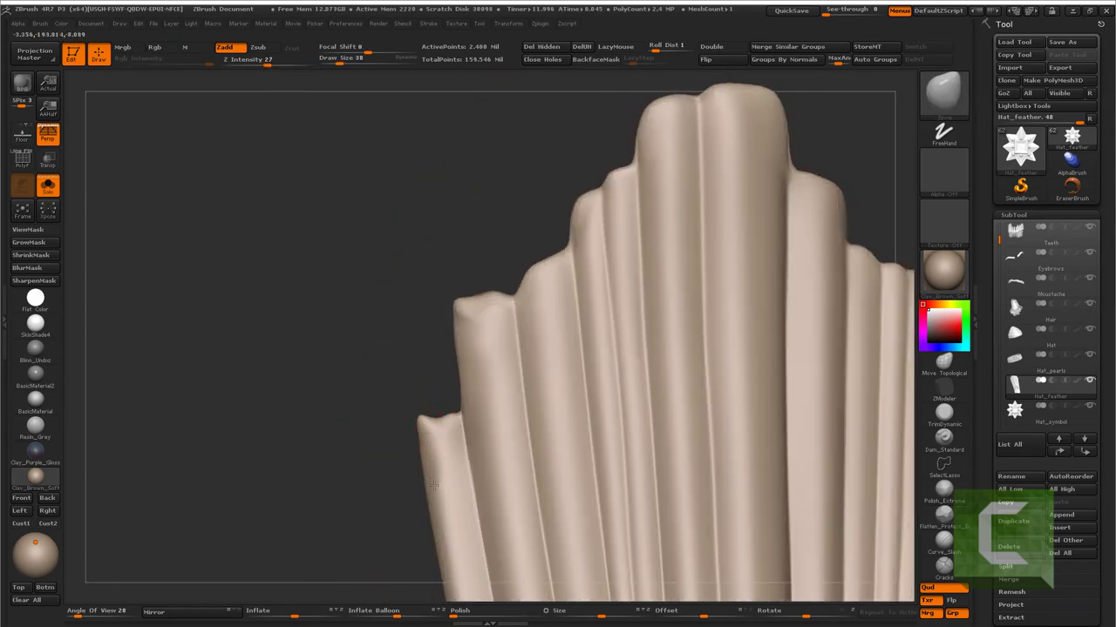
{"action": "mouse_move", "coordinate": [427, 475]}
{"action": "left_mouse_down"}
{"action": "mouse_move", "coordinate": [467, 247]}
{"action": "mouse_move", "coordinate": [513, 249]}
{"action": "mouse_move", "coordinate": [528, 166]}
{"action": "mouse_move", "coordinate": [540, 231]}
{"action": "left_mouse_up"}
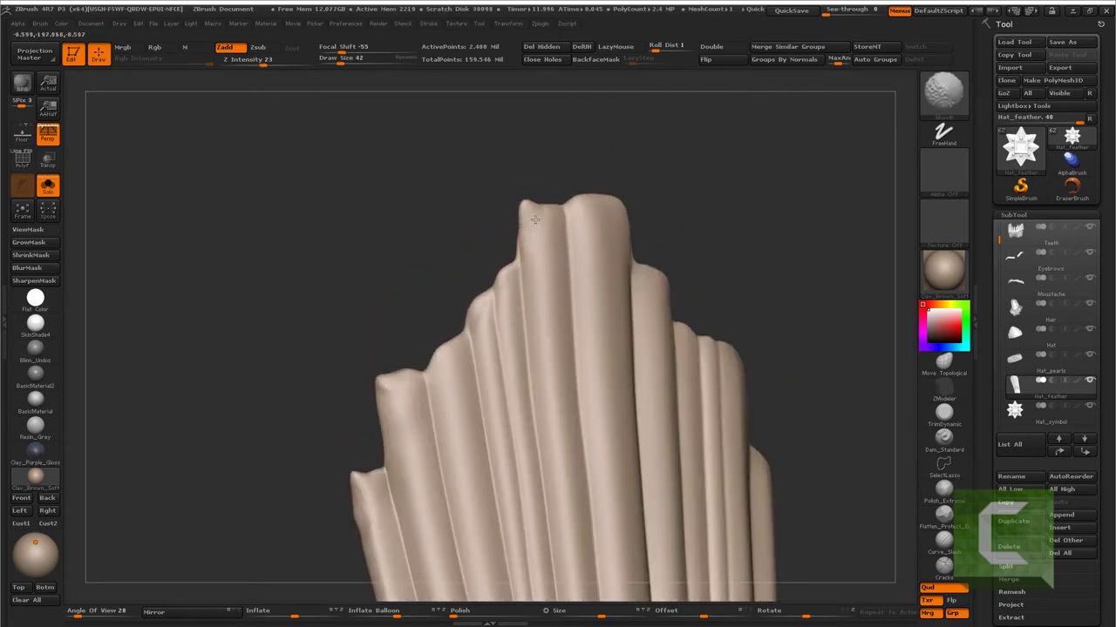
{"action": "key", "text": "ctrl+z"}
{"action": "mouse_move", "coordinate": [532, 207]}
{"action": "left_mouse_down"}
{"action": "mouse_move", "coordinate": [563, 203]}
{"action": "mouse_move", "coordinate": [665, 278]}
{"action": "left_mouse_up"}
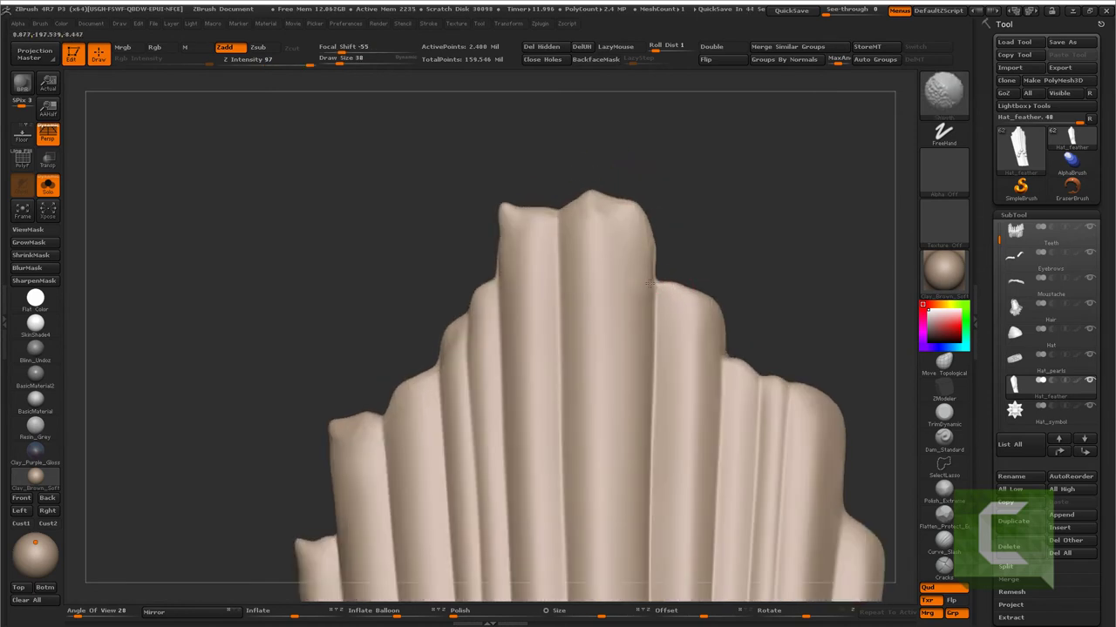
{"action": "left_click_drag", "start_coordinate": [647, 250], "coordinate": [615, 309]}
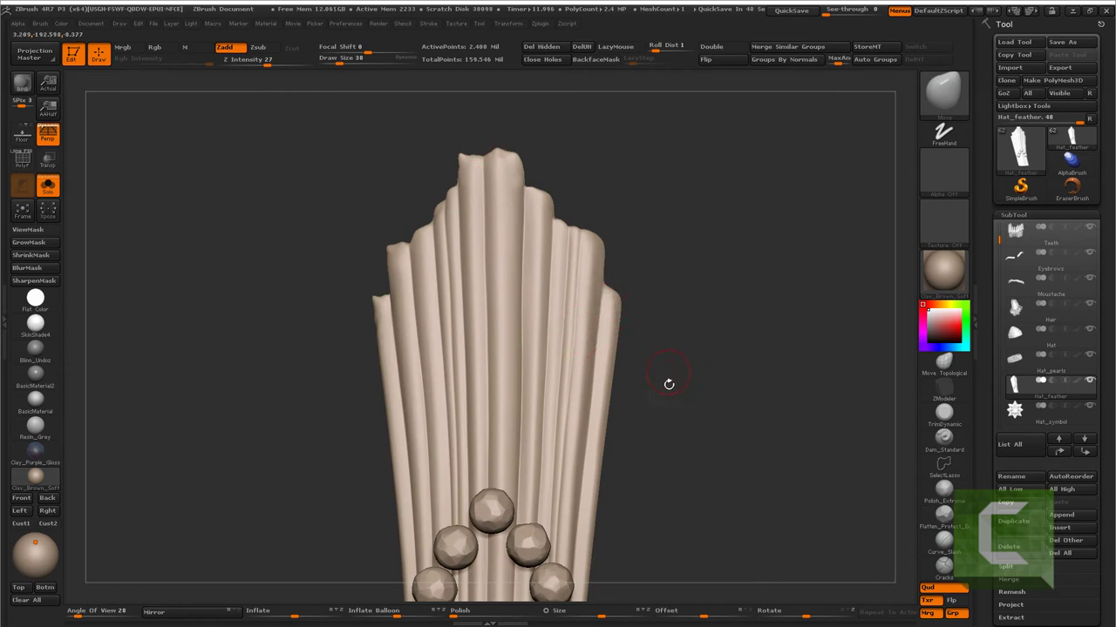
- Carve diagonal slash scratches across the feather's flutes with a smaller, weaker groove brush
{"action": "key", "text": "b"}
{"action": "key", "text": "d"}
{"action": "key", "text": "s"}
{"action": "left_click_drag", "start_coordinate": [455, 371], "coordinate": [498, 403]}
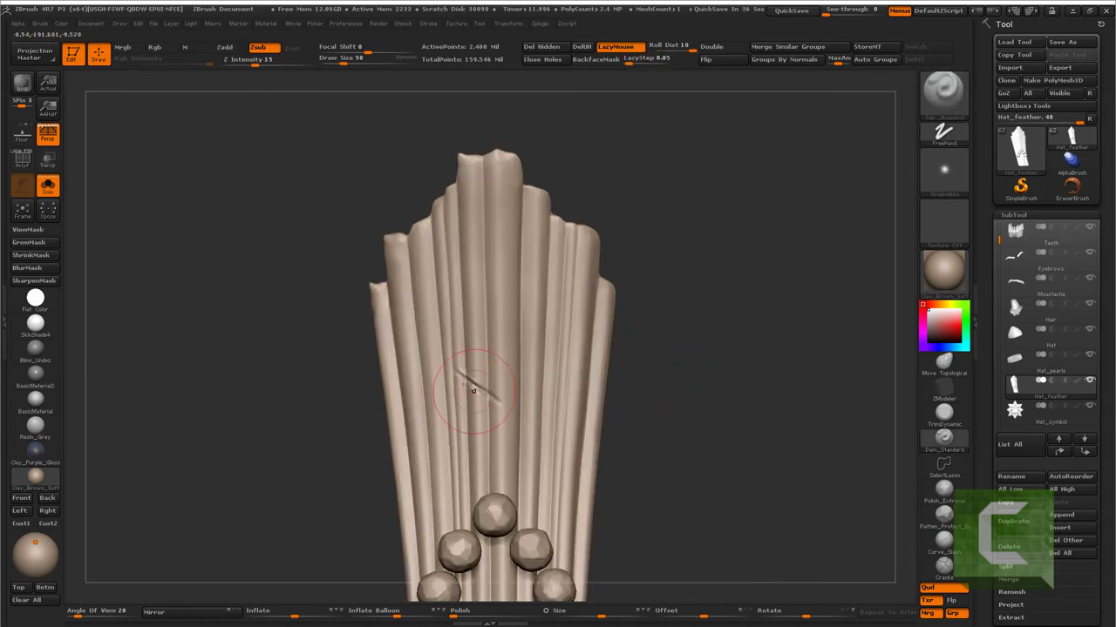
{"action": "key", "text": "["}
{"action": "left_click_drag", "start_coordinate": [454, 372], "coordinate": [533, 444]}
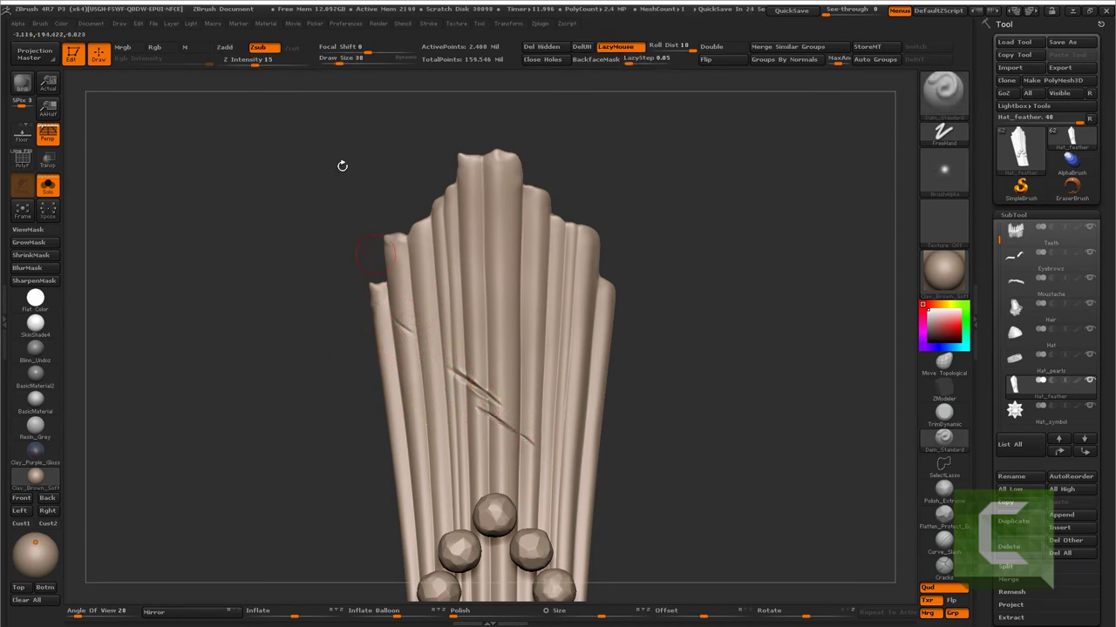
{"action": "left_click_drag", "start_coordinate": [244, 58], "coordinate": [236, 58]}
{"action": "left_click_drag", "start_coordinate": [341, 58], "coordinate": [336, 58]}
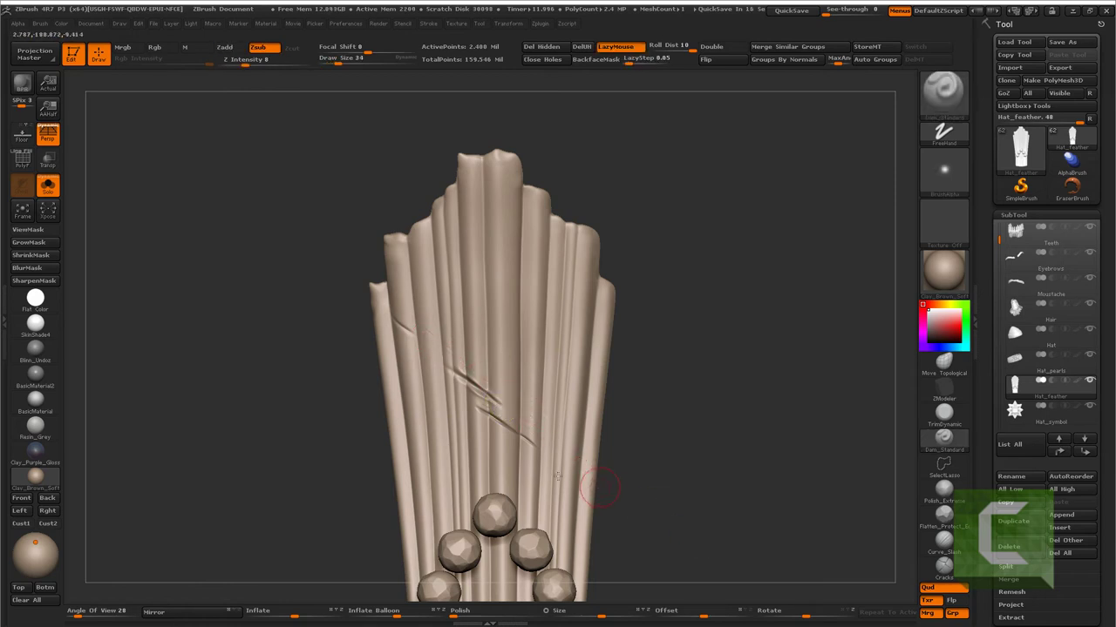
{"action": "right_click_drag", "start_coordinate": [557, 475], "coordinate": [567, 361], "text": "alt"}
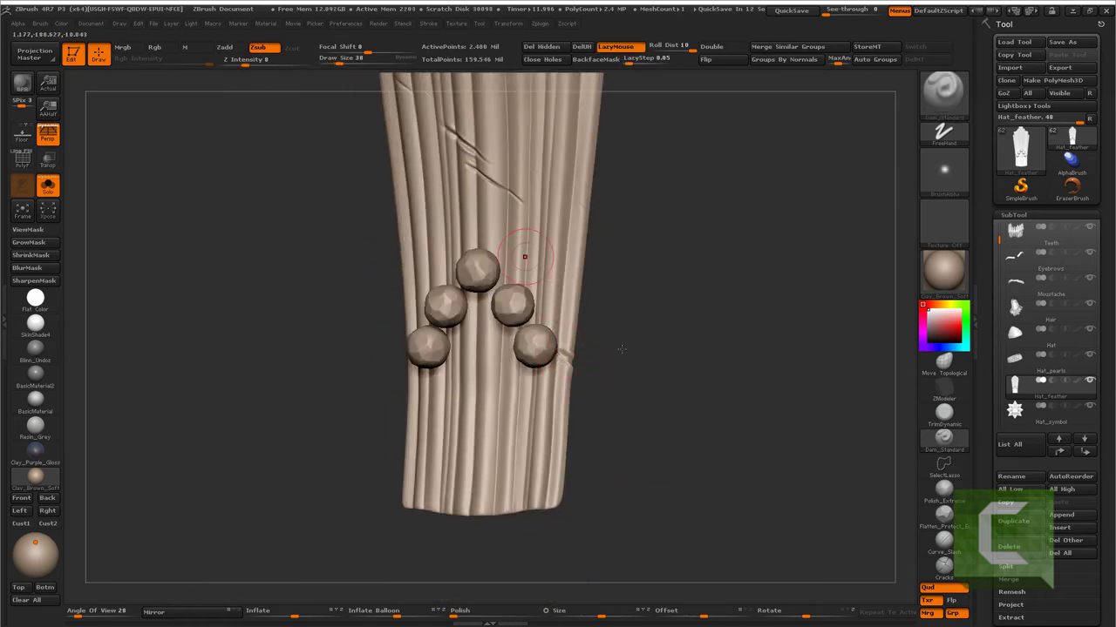
{"action": "right_click_drag", "start_coordinate": [524, 258], "coordinate": [628, 312]}
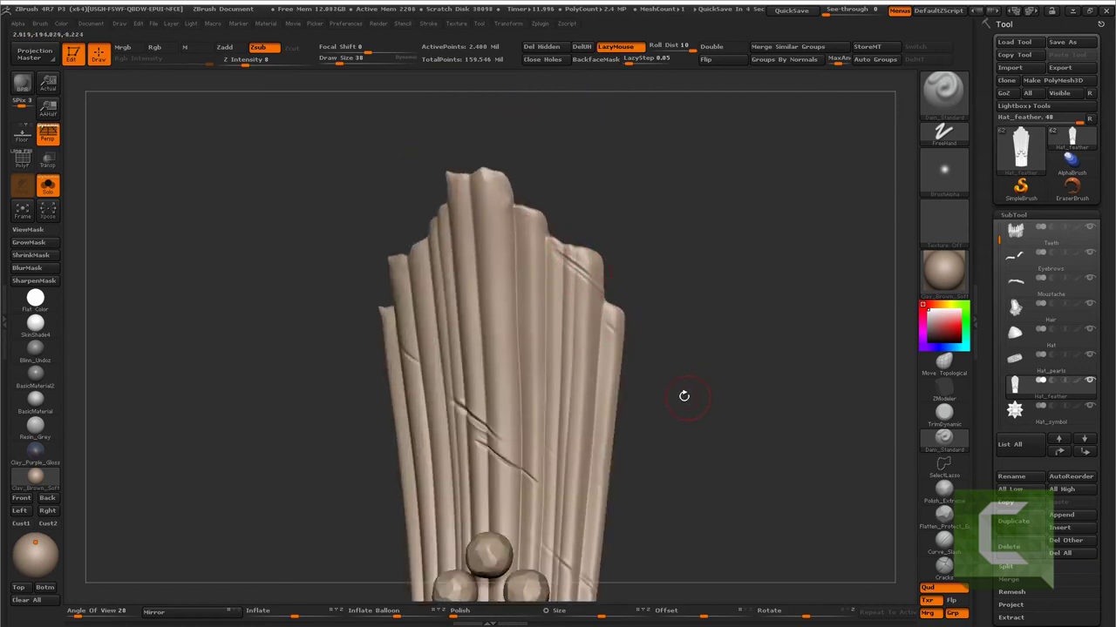
{"action": "mouse_move", "coordinate": [684, 396]}
{"action": "right_mouse_down"}
{"action": "mouse_move", "coordinate": [503, 429]}
{"action": "mouse_move", "coordinate": [520, 441]}
{"action": "mouse_move", "coordinate": [546, 288]}
{"action": "right_mouse_up"}
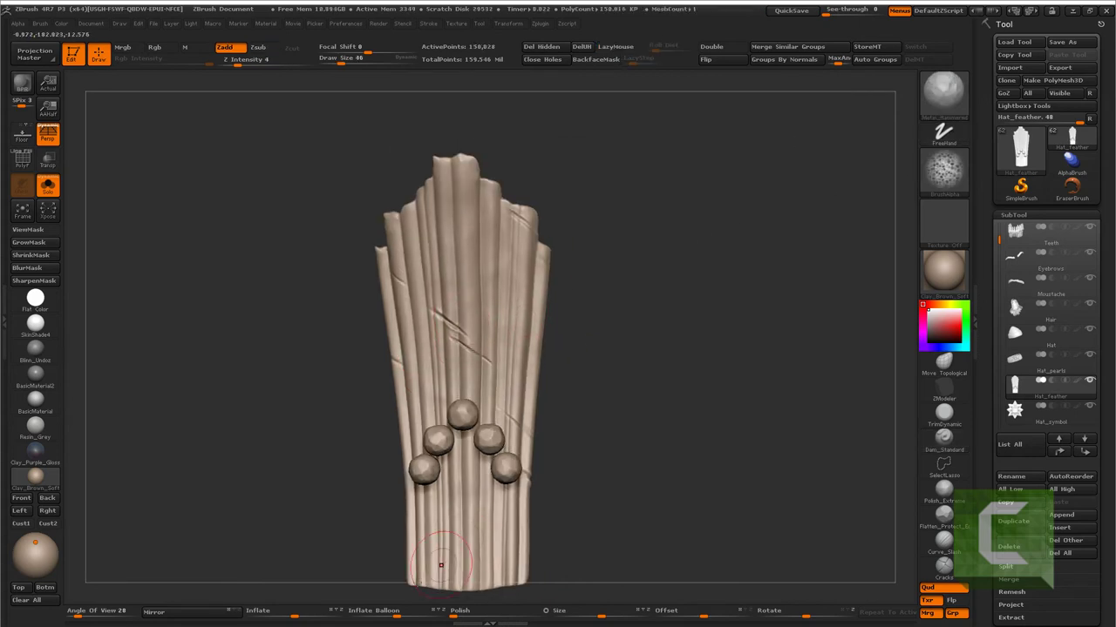
- Subdivide the feather once more, solo it and speckle its flutes with small pits
{"action": "mouse_move", "coordinate": [671, 214]}
{"action": "right_mouse_down"}
{"action": "mouse_move", "coordinate": [595, 259]}
{"action": "mouse_move", "coordinate": [689, 242]}
{"action": "mouse_move", "coordinate": [625, 242]}
{"action": "right_mouse_up"}
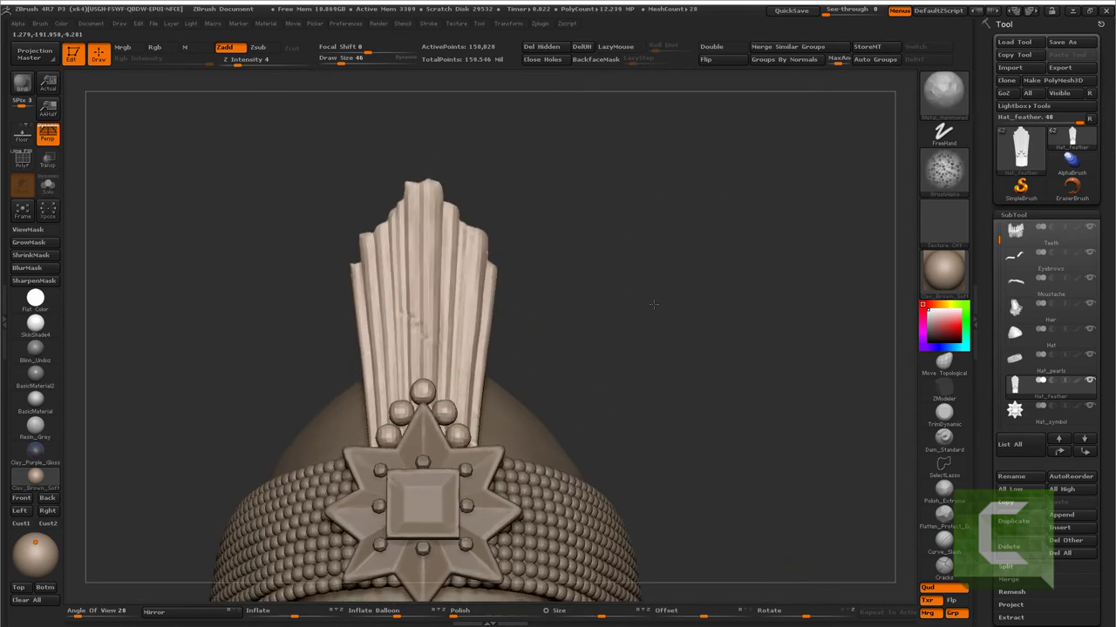
{"action": "key", "text": "ctrl+d"}
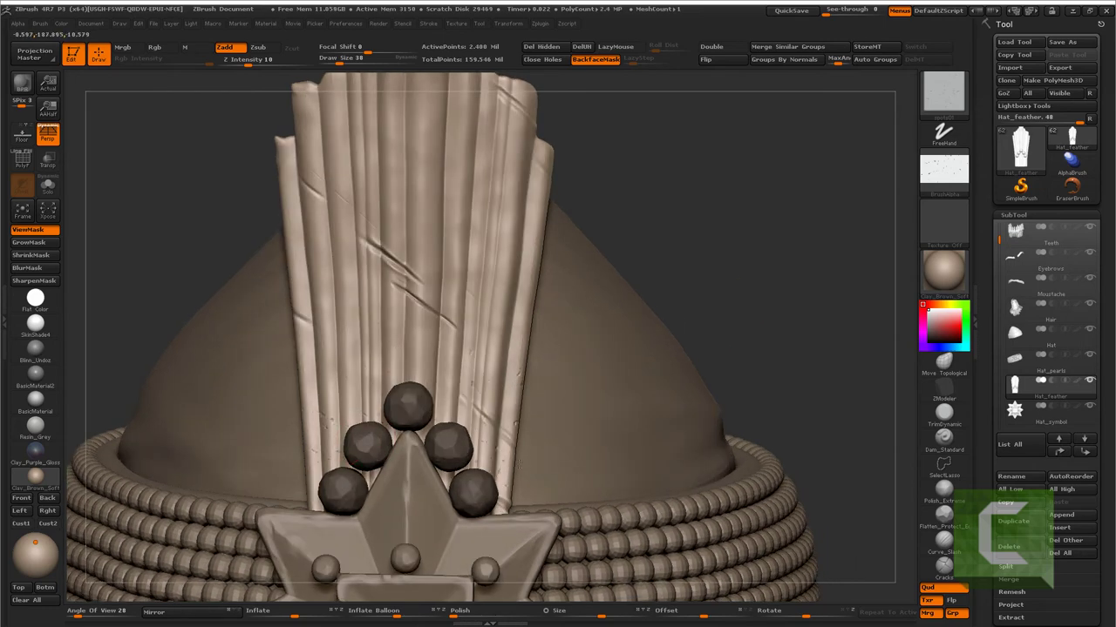
{"action": "left_click_drag", "start_coordinate": [745, 220], "coordinate": [461, 142]}
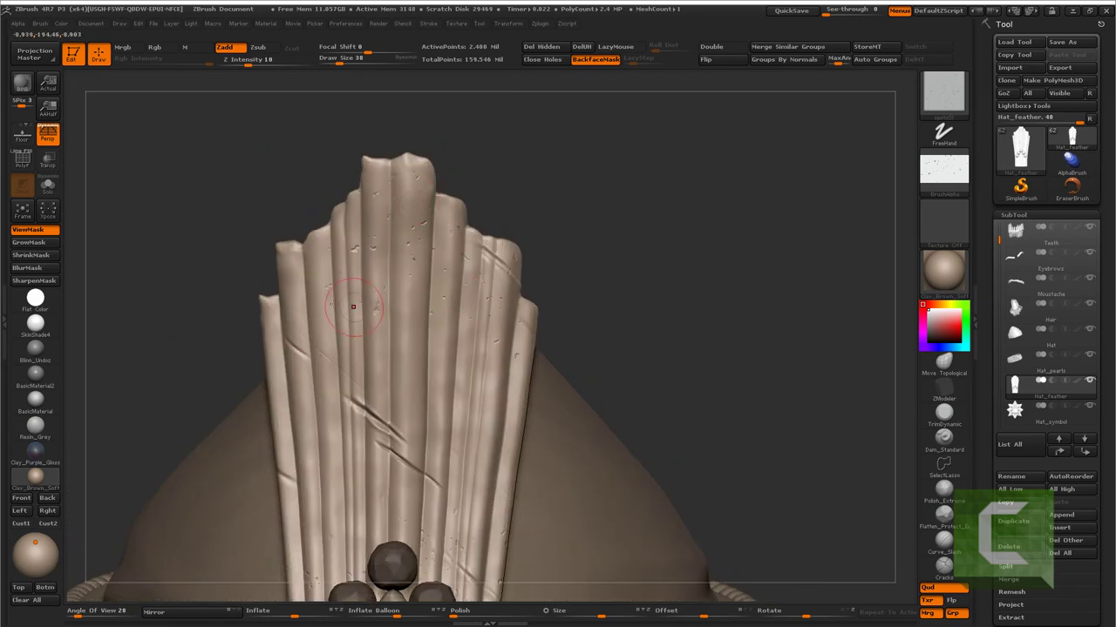
{"action": "mouse_move", "coordinate": [704, 199]}
{"action": "left_mouse_down"}
{"action": "mouse_move", "coordinate": [606, 221]}
{"action": "mouse_move", "coordinate": [599, 362]}
{"action": "left_mouse_up"}
{"action": "key", "text": "shift+ctrl+s"}
{"action": "left_click_drag", "start_coordinate": [528, 441], "coordinate": [503, 410]}
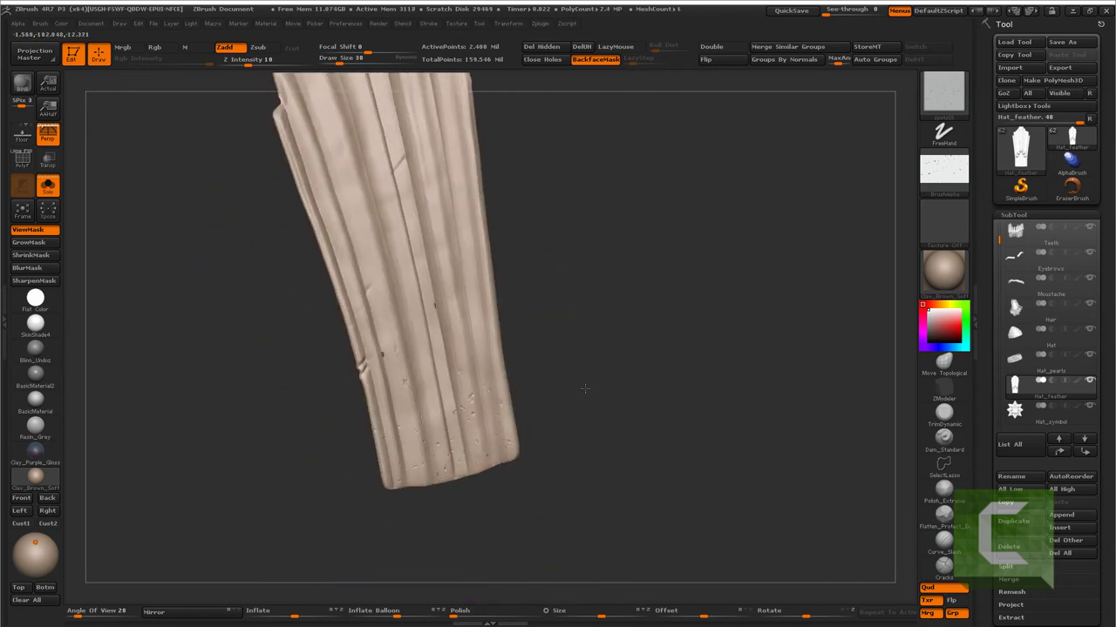
{"action": "mouse_move", "coordinate": [525, 209]}
{"action": "left_mouse_down"}
{"action": "mouse_move", "coordinate": [558, 269]}
{"action": "mouse_move", "coordinate": [462, 484]}
{"action": "left_mouse_up"}
{"action": "left_click_drag", "start_coordinate": [423, 565], "coordinate": [709, 319], "text": "shift"}
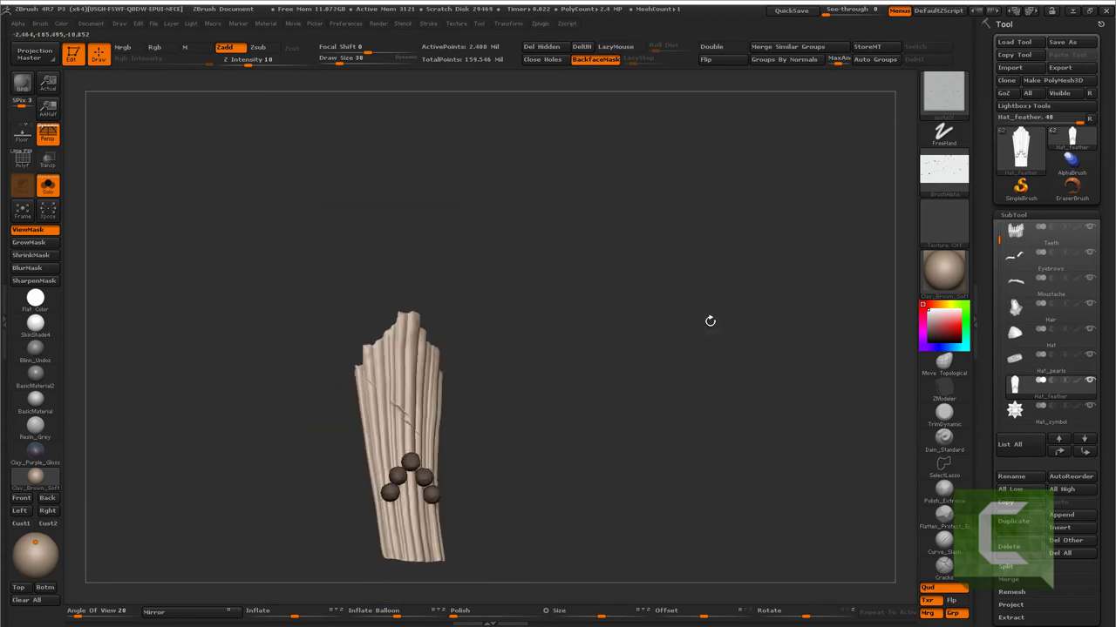
{"action": "key", "text": "shift+ctrl+s"}
- Solo the Hat_symbol star, shrink the brush to 30 and stroke pits across it
{"action": "left_click", "coordinate": [443, 351], "text": "alt"}
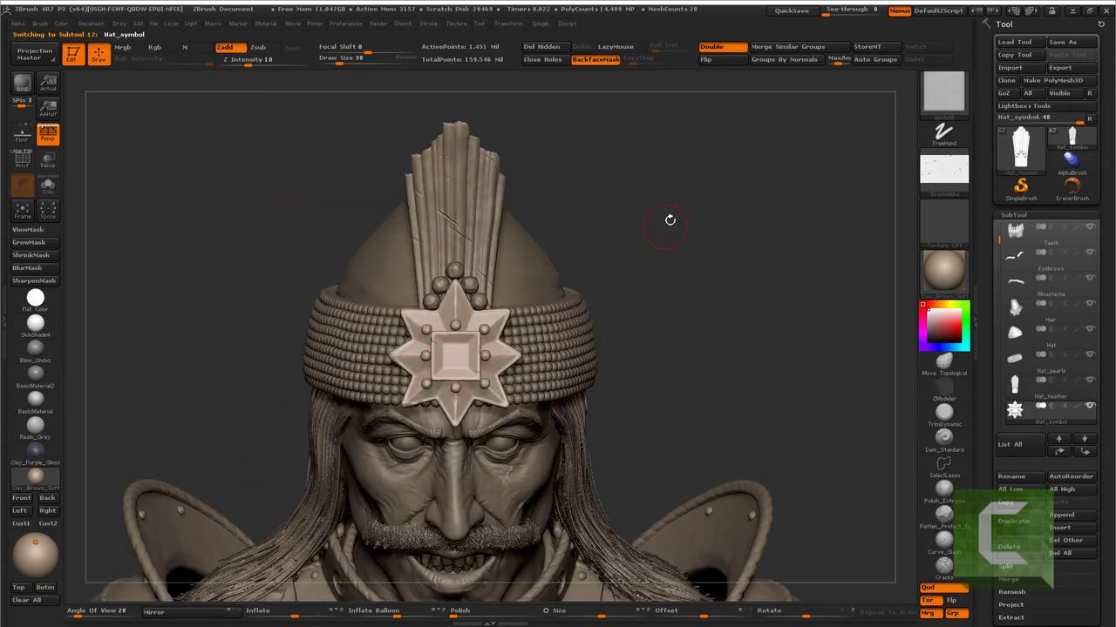
{"action": "key", "text": "shift+ctrl+s"}
{"action": "mouse_move", "coordinate": [667, 218]}
{"action": "left_mouse_down"}
{"action": "mouse_move", "coordinate": [737, 242]}
{"action": "mouse_move", "coordinate": [713, 224]}
{"action": "mouse_move", "coordinate": [674, 313]}
{"action": "mouse_move", "coordinate": [498, 501]}
{"action": "left_mouse_up"}
{"action": "key", "text": "shift+ctrl+s"}
{"action": "key", "text": "shift+ctrl+s"}
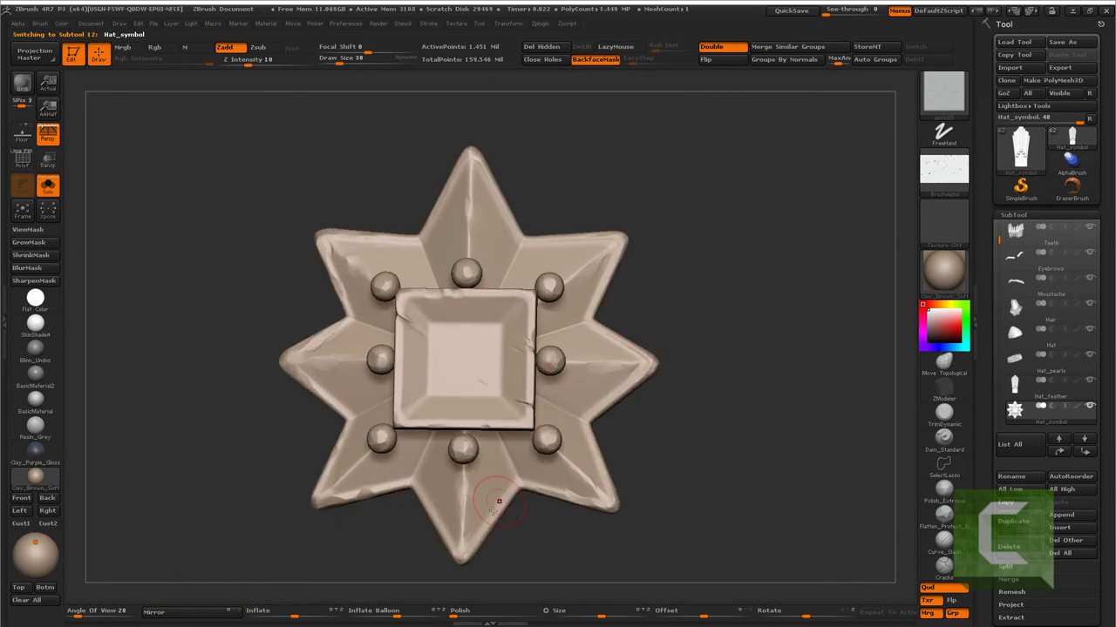
{"action": "key", "text": "bracketleft"}
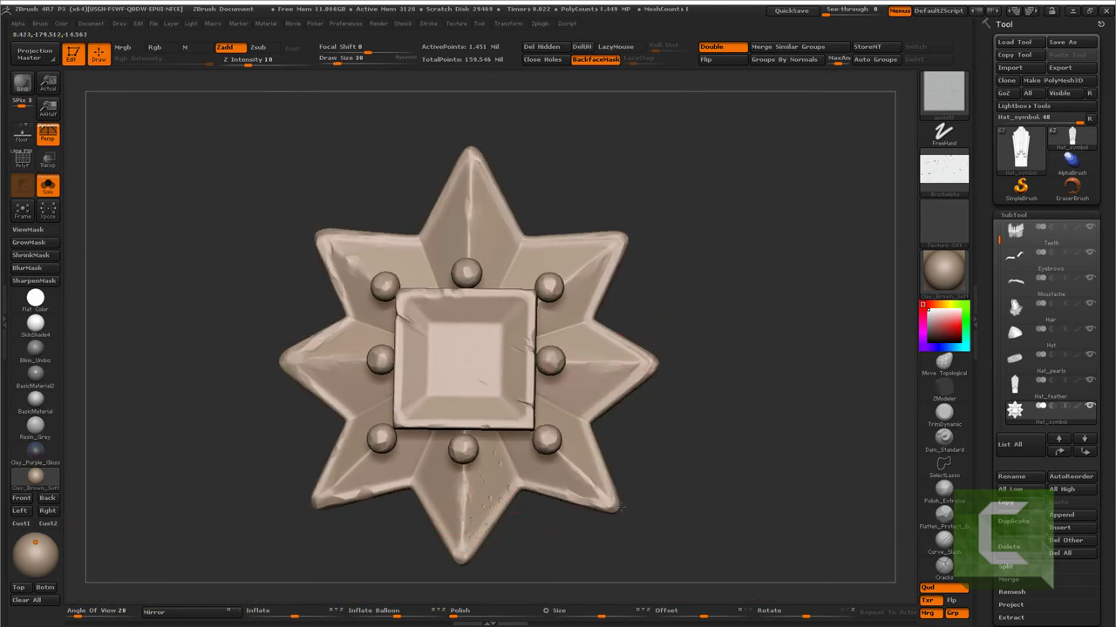
{"action": "left_click_drag", "start_coordinate": [702, 429], "coordinate": [735, 175]}
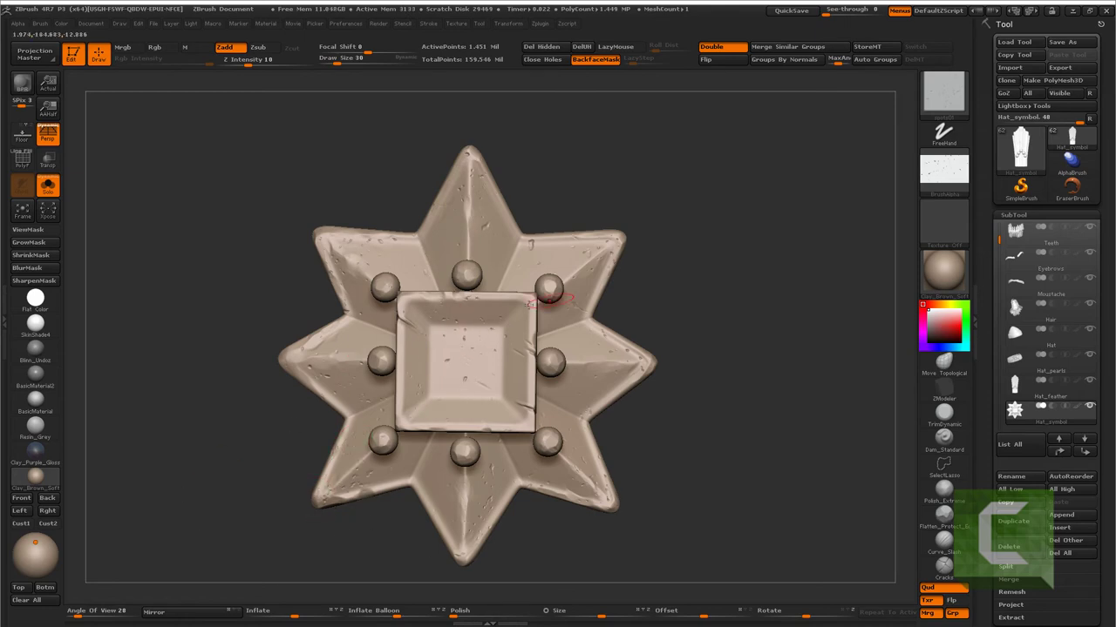
{"action": "key", "text": "shift+ctrl+d"}
{"action": "mouse_move", "coordinate": [685, 194]}
{"action": "left_mouse_down"}
{"action": "mouse_move", "coordinate": [735, 232]}
{"action": "mouse_move", "coordinate": [749, 227]}
{"action": "mouse_move", "coordinate": [718, 233]}
{"action": "mouse_move", "coordinate": [701, 261]}
{"action": "mouse_move", "coordinate": [540, 340]}
{"action": "mouse_move", "coordinate": [522, 361]}
{"action": "left_mouse_up"}
{"action": "left_click", "coordinate": [548, 329], "text": "alt"}
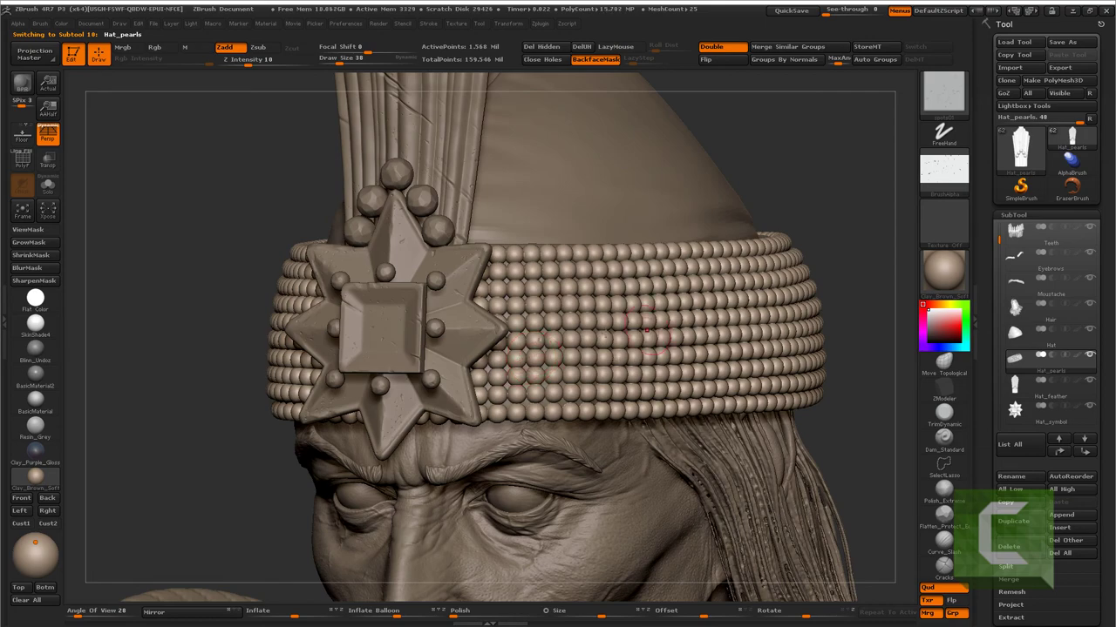
- Solo Hat_pearls and scatter small dings over the pearls from several angles
{"action": "mouse_move", "coordinate": [839, 193]}
{"action": "left_mouse_down"}
{"action": "mouse_move", "coordinate": [703, 226]}
{"action": "mouse_move", "coordinate": [815, 185]}
{"action": "mouse_move", "coordinate": [758, 86]}
{"action": "left_mouse_up"}
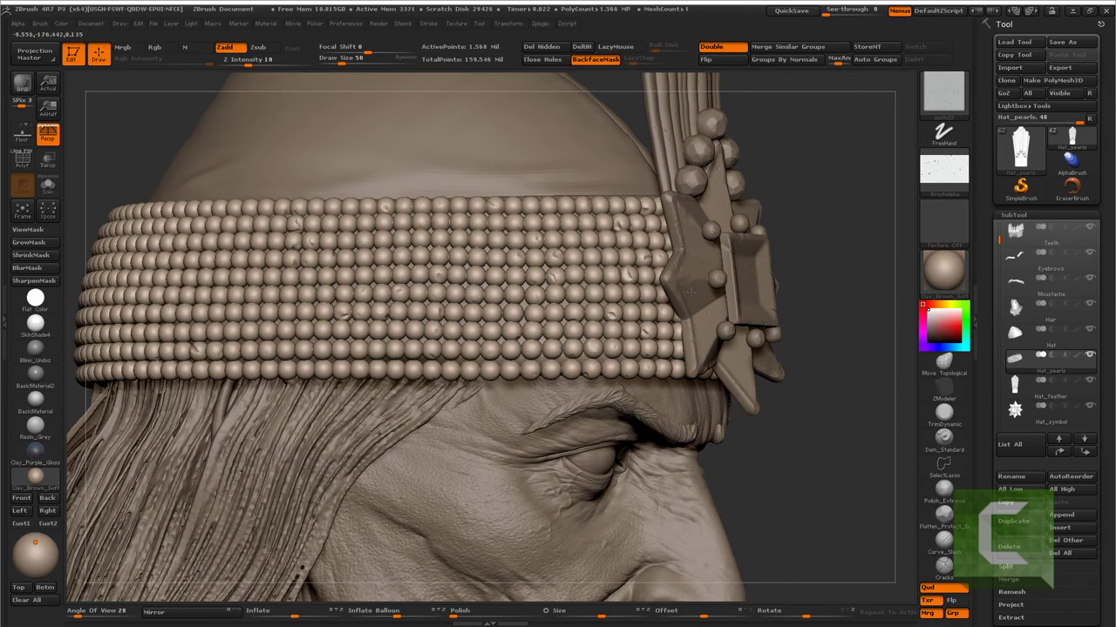
{"action": "key", "text": "ctrl+shift+s"}
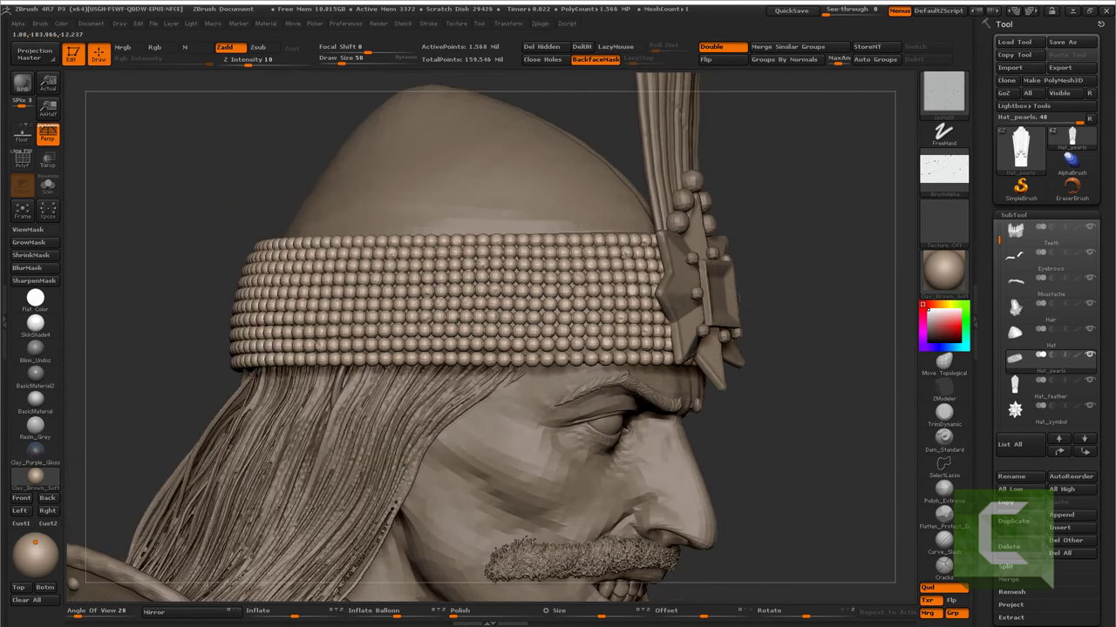
{"action": "left_click_drag", "start_coordinate": [504, 549], "coordinate": [470, 349]}
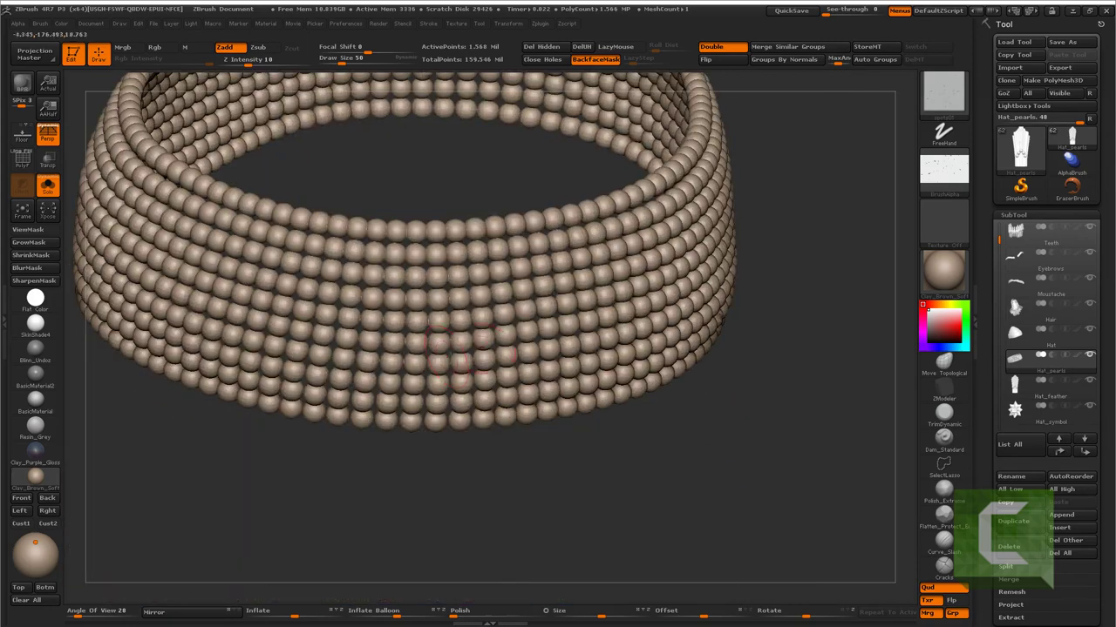
{"action": "mouse_move", "coordinate": [828, 453]}
{"action": "left_mouse_down"}
{"action": "mouse_move", "coordinate": [846, 289]}
{"action": "mouse_move", "coordinate": [657, 433]}
{"action": "mouse_move", "coordinate": [682, 290]}
{"action": "mouse_move", "coordinate": [227, 297]}
{"action": "left_mouse_up"}
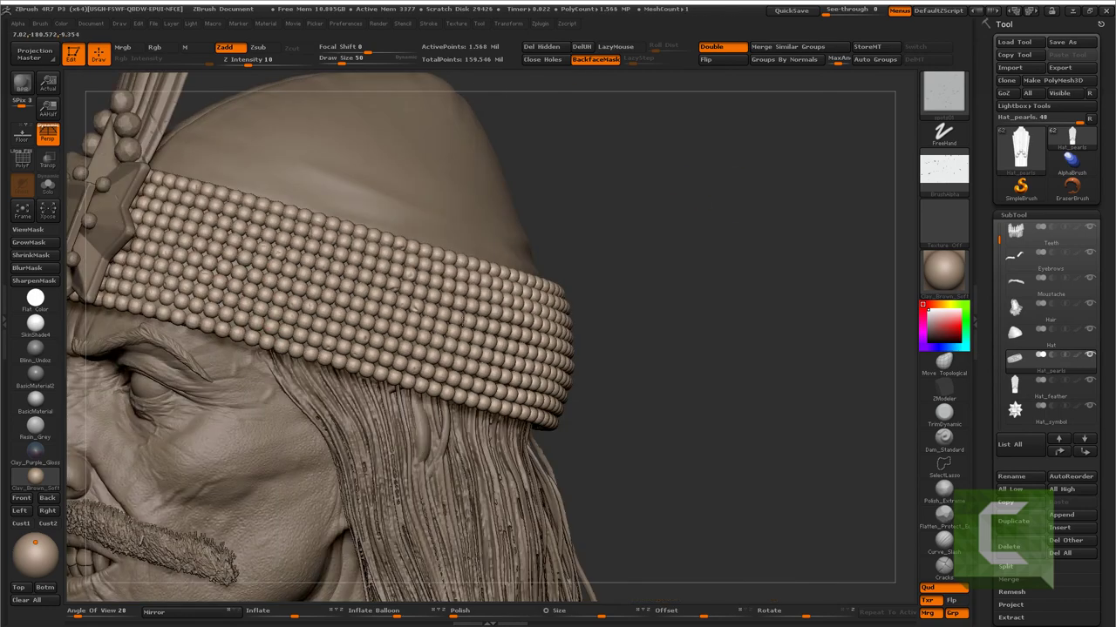
{"action": "left_click_drag", "start_coordinate": [515, 351], "coordinate": [830, 323]}
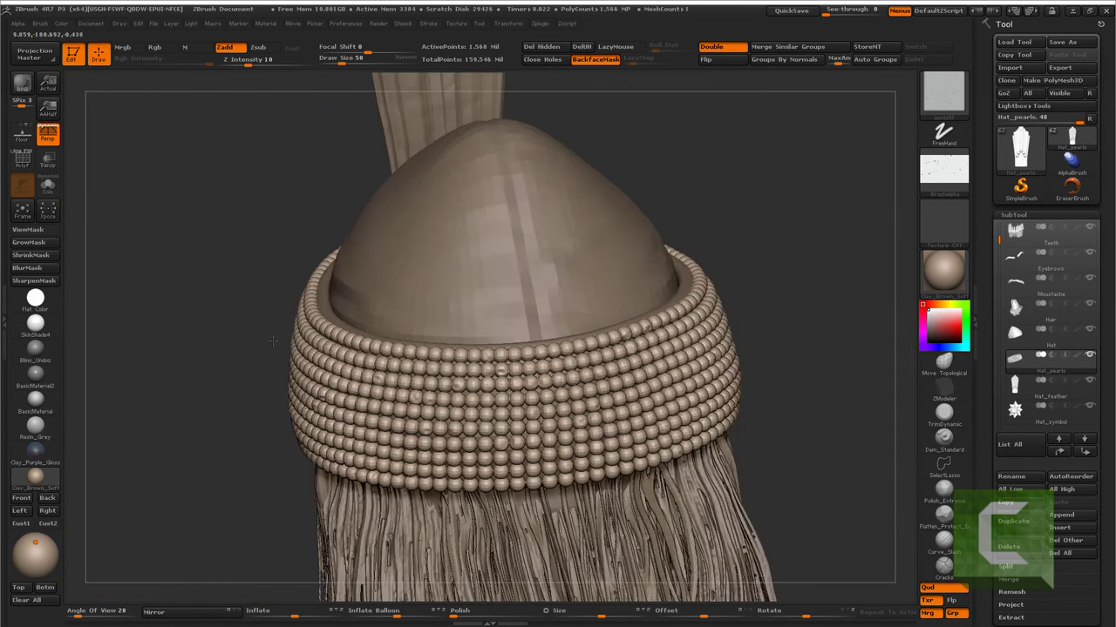
{"action": "left_click_drag", "start_coordinate": [819, 242], "coordinate": [554, 384]}
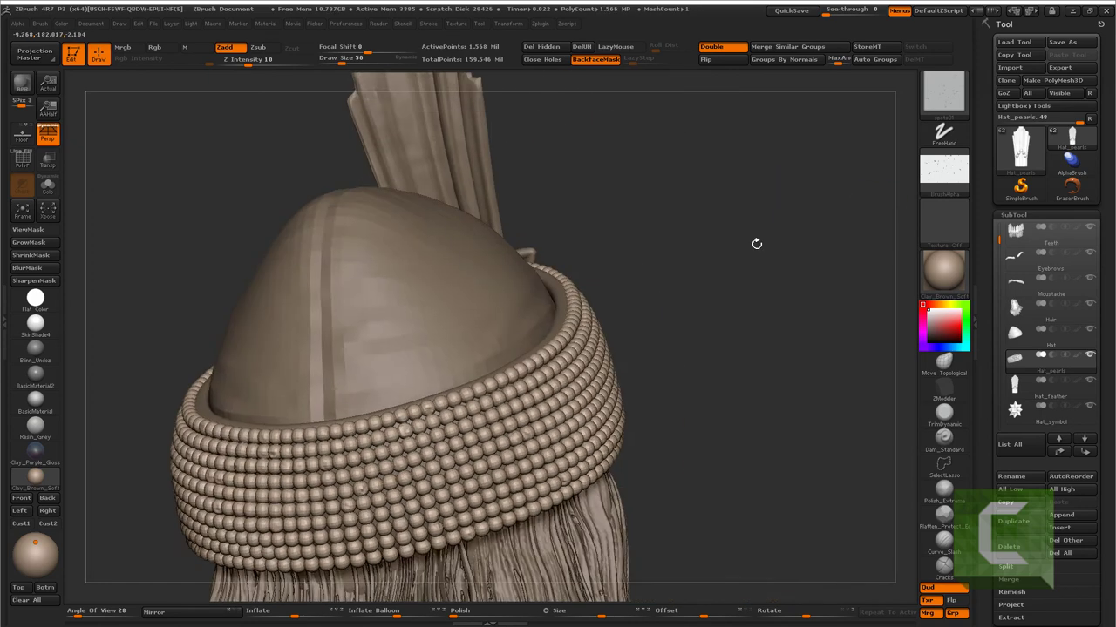
{"action": "left_click_drag", "start_coordinate": [755, 241], "coordinate": [679, 345]}
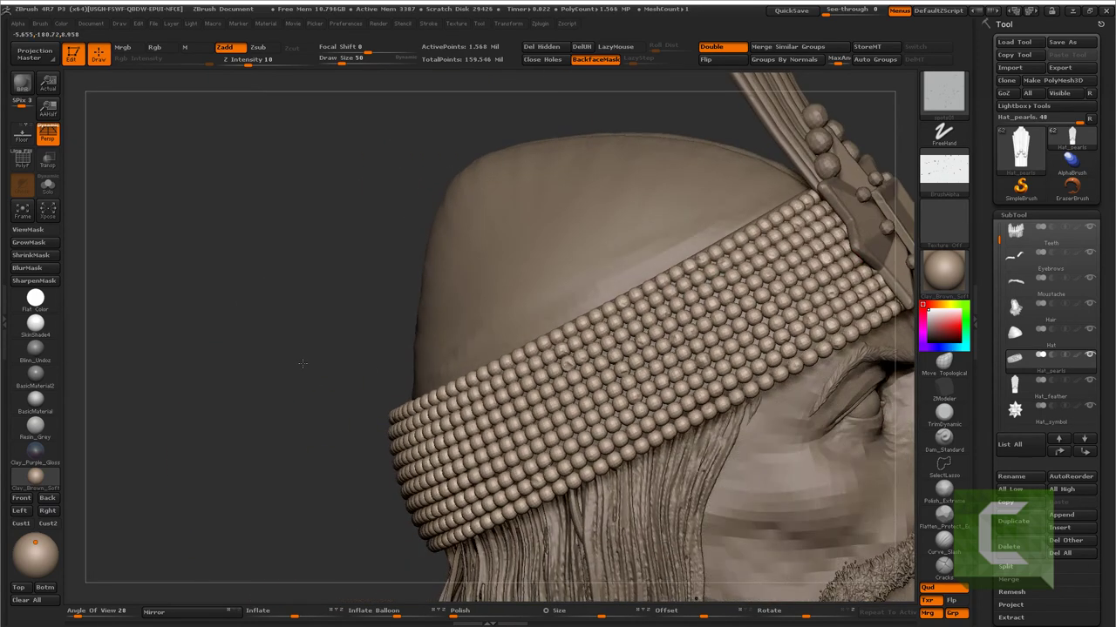
{"action": "left_click_drag", "start_coordinate": [361, 362], "coordinate": [603, 346]}
{"action": "key", "text": "alt+s"}
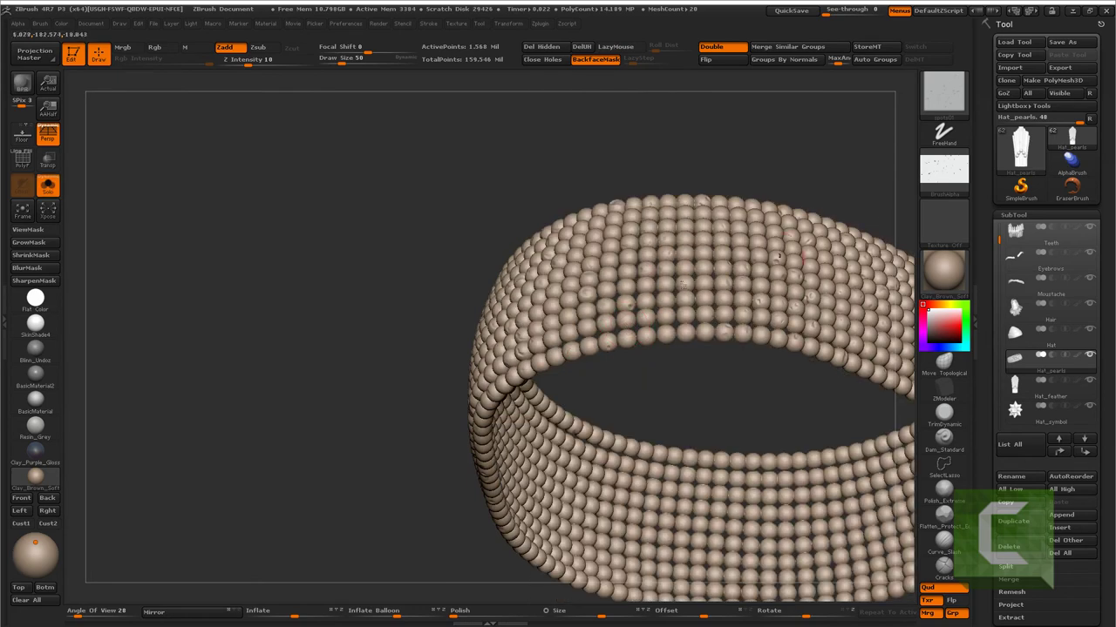
{"action": "left_click_drag", "start_coordinate": [854, 266], "coordinate": [649, 406]}
{"action": "key", "text": "alt+s"}
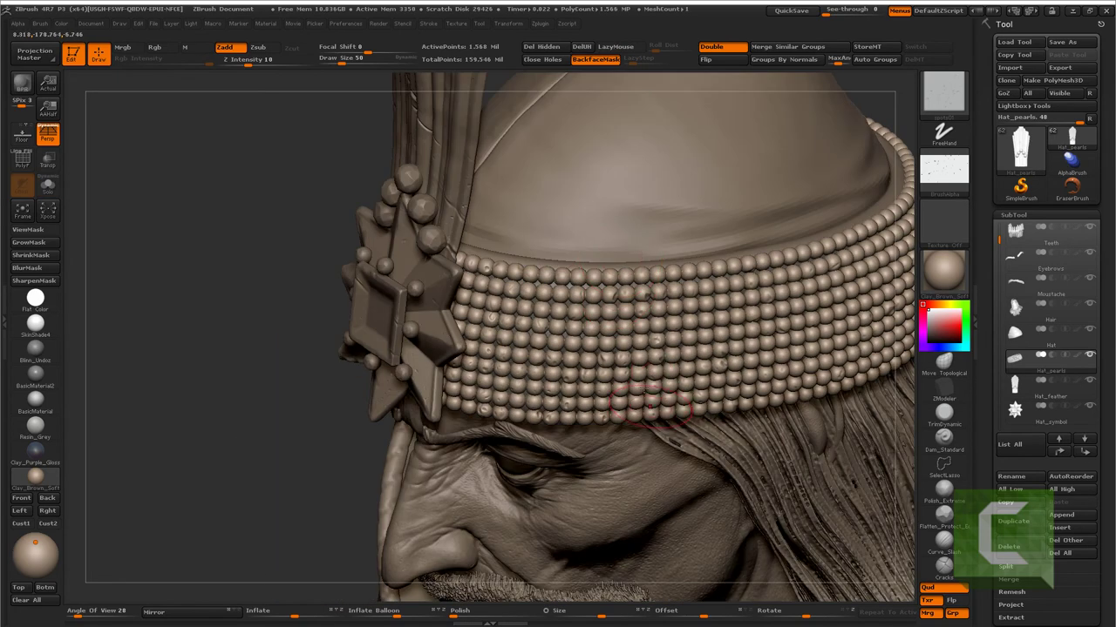
{"action": "left_click", "coordinate": [944, 91]}
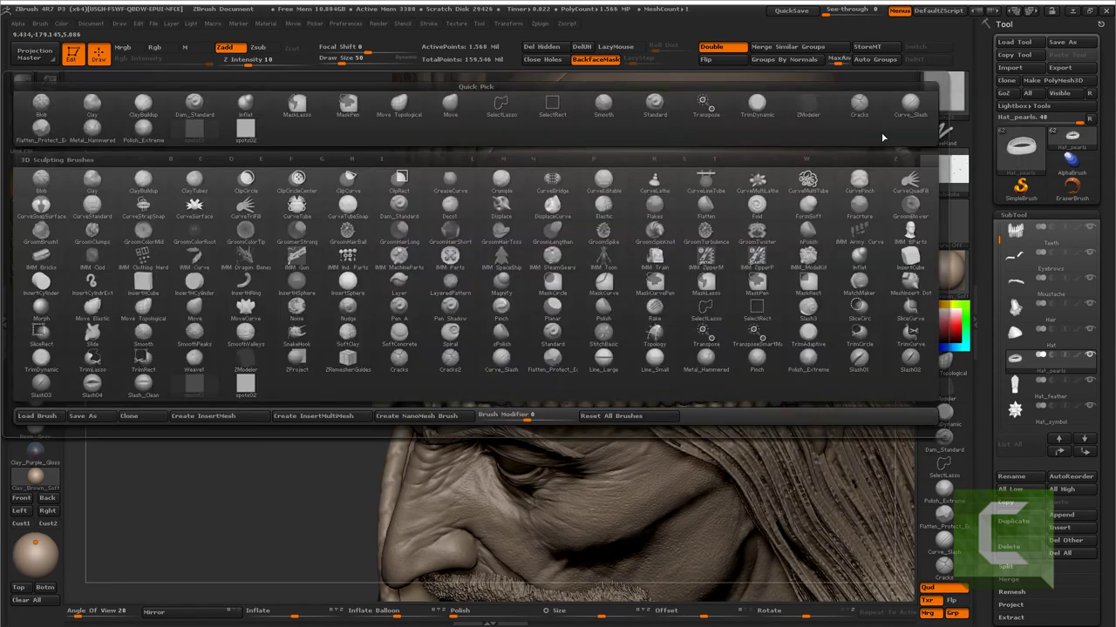
- Load Flatten_Protect from Quick Pick and scroll the Tool palette to Polygroups
{"action": "left_click", "coordinate": [36, 131]}
{"action": "left_click_drag", "start_coordinate": [200, 218], "coordinate": [562, 336], "text": "alt"}
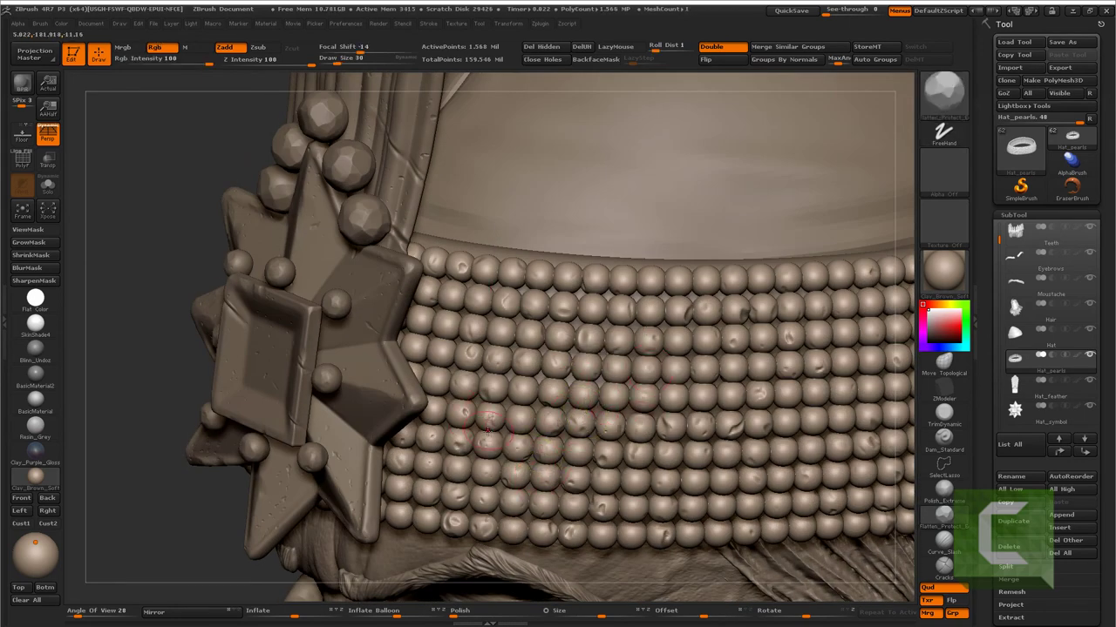
{"action": "right_click_drag", "start_coordinate": [575, 488], "coordinate": [556, 84]}
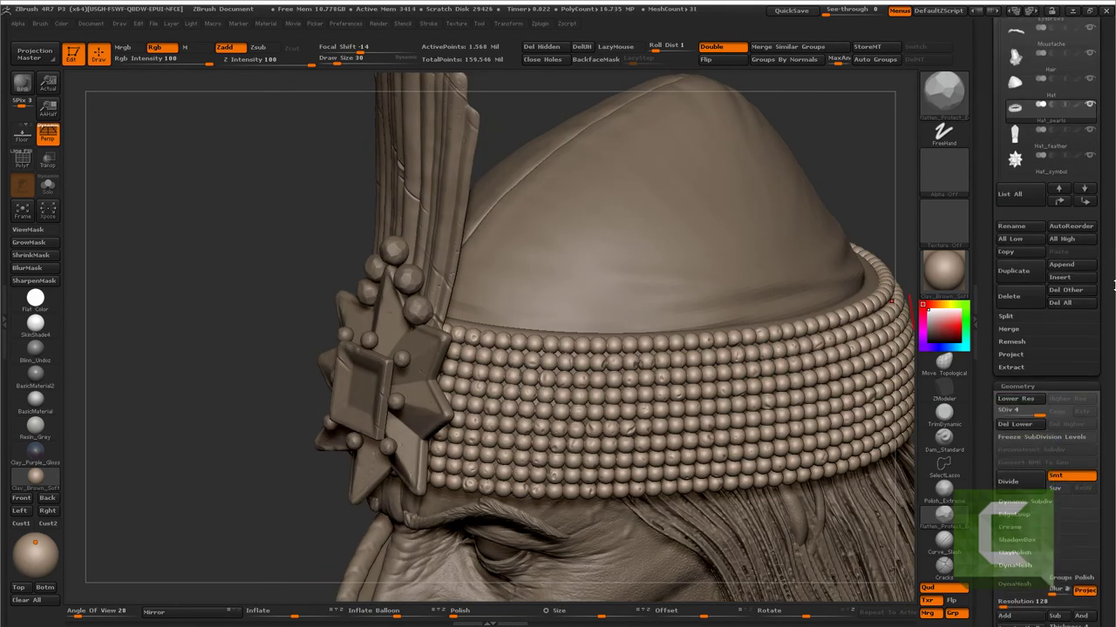
{"action": "scroll", "coordinate": [1046, 389], "scroll_direction": "down", "scroll_amount": 5}
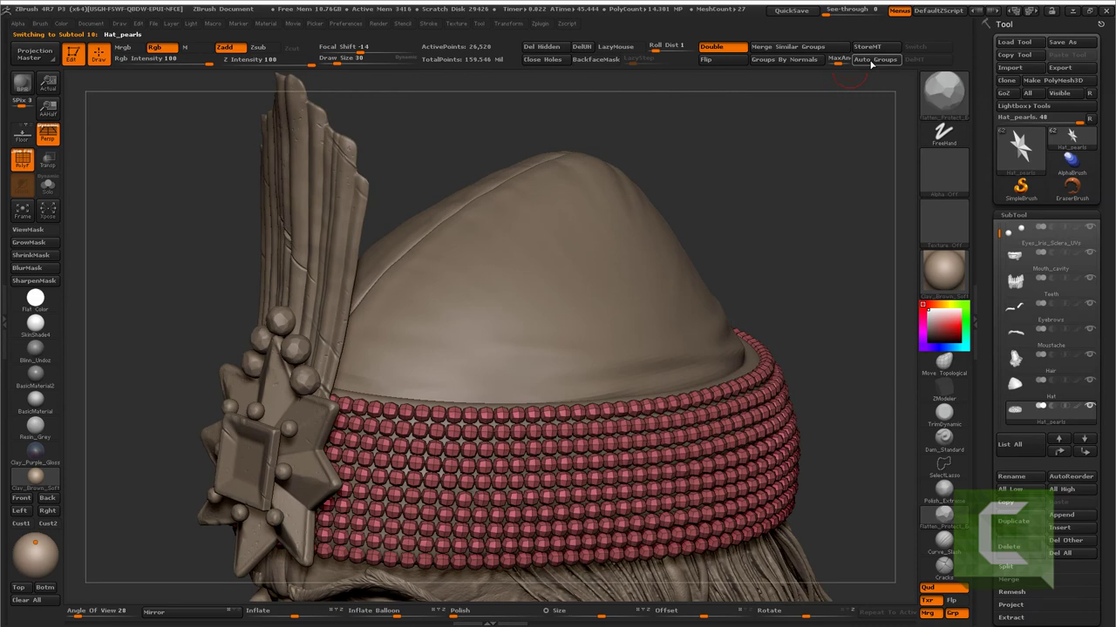
- Auto Group the pearls, subdivide Hat_pearls twice and turn PolyFrame off
{"action": "left_click", "coordinate": [870, 61]}
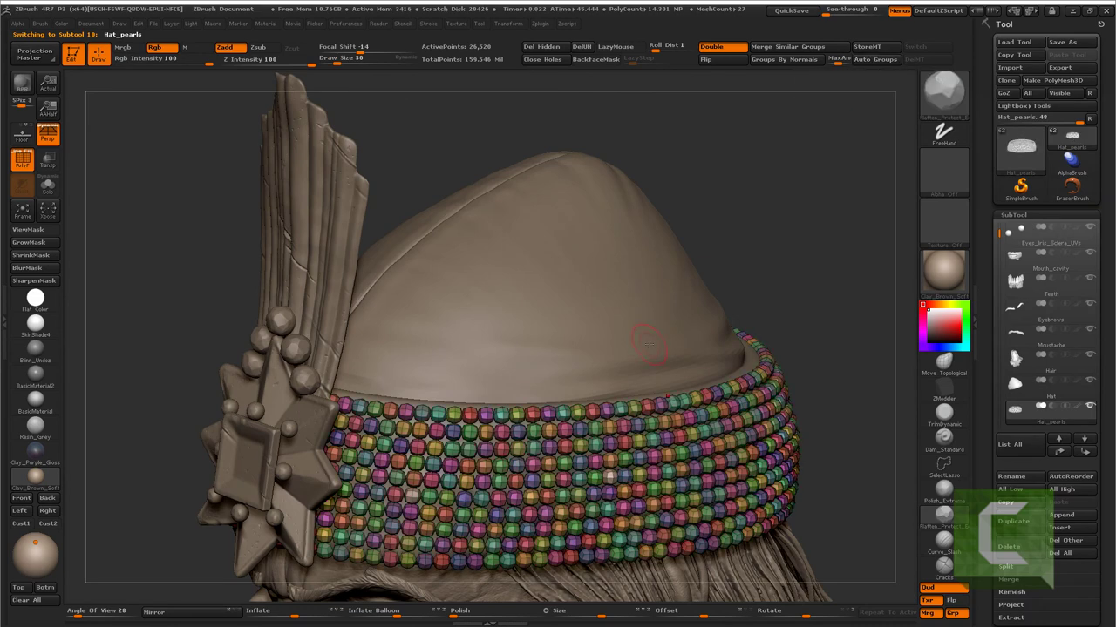
{"action": "key", "text": "ctrl+d"}
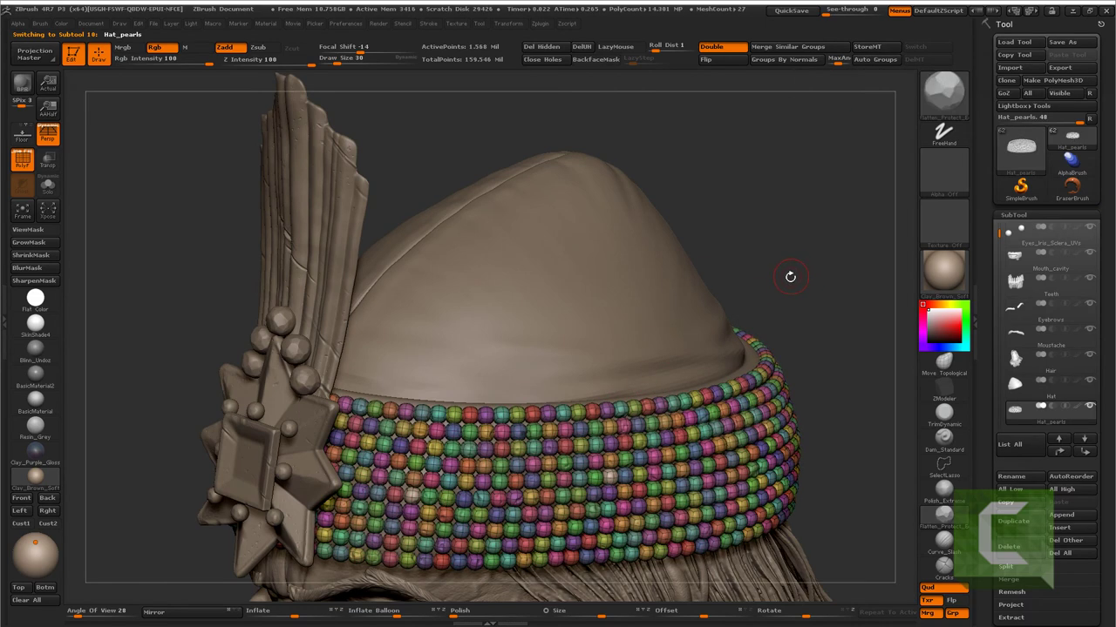
{"action": "left_click_drag", "start_coordinate": [789, 277], "coordinate": [792, 249]}
{"action": "key", "text": "ctrl+d"}
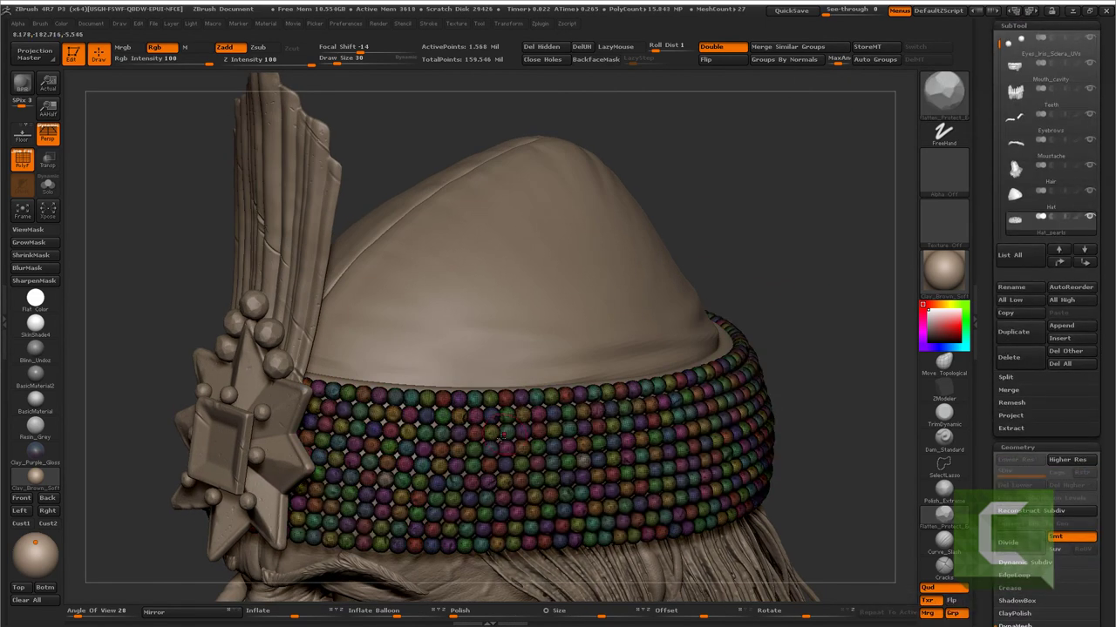
{"action": "key", "text": "shift+f"}
{"action": "mouse_move", "coordinate": [836, 261]}
{"action": "left_mouse_down"}
{"action": "mouse_move", "coordinate": [130, 344]}
{"action": "mouse_move", "coordinate": [528, 418]}
{"action": "left_mouse_up"}
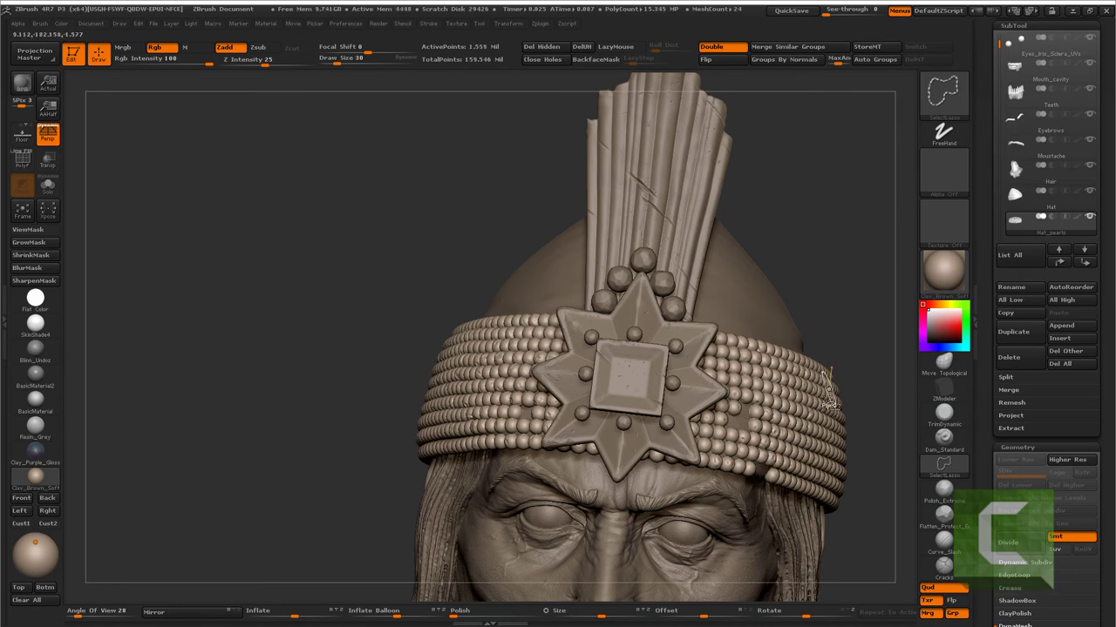
- Hide scattered individual beads around the band's sides, back and lower edge
{"action": "left_click_drag", "start_coordinate": [825, 261], "coordinate": [588, 383]}
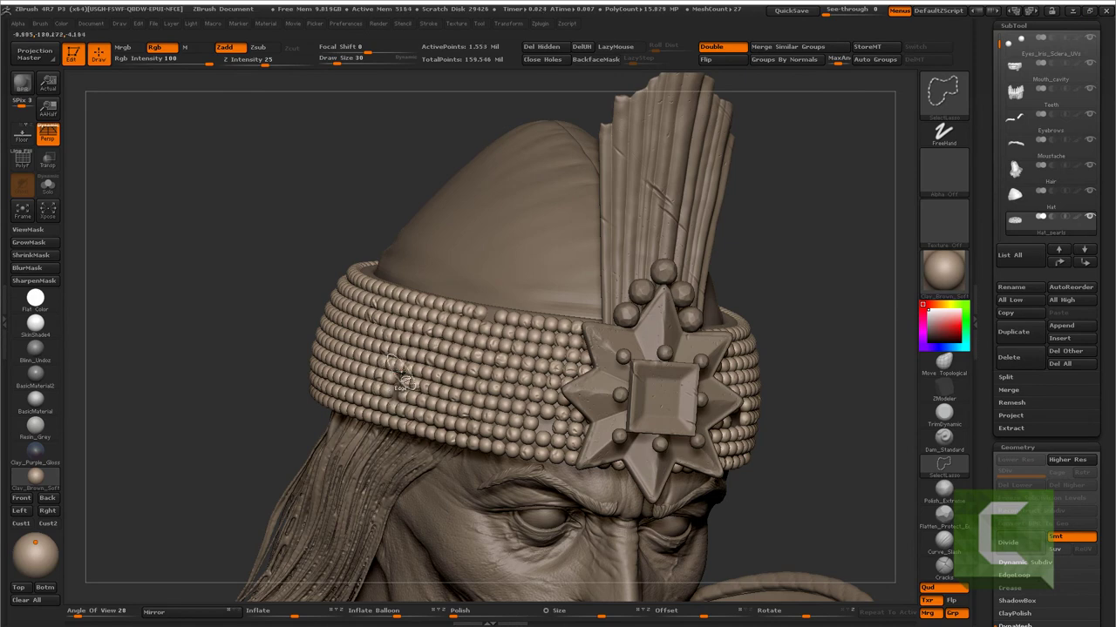
{"action": "left_click_drag", "start_coordinate": [307, 386], "coordinate": [404, 386]}
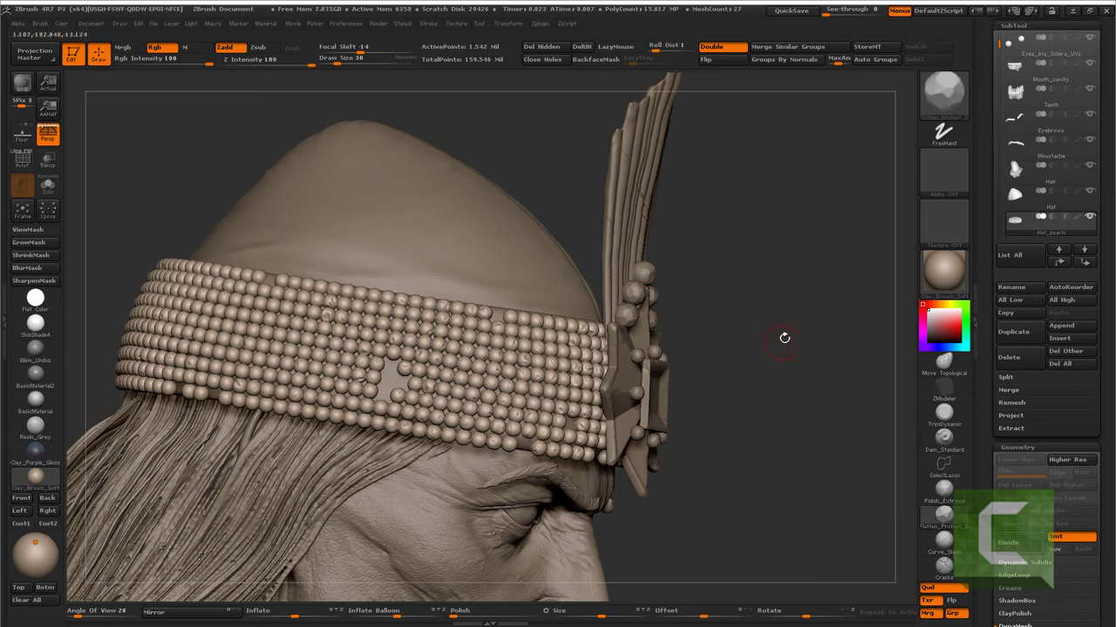
{"action": "mouse_move", "coordinate": [784, 334]}
{"action": "left_mouse_down"}
{"action": "mouse_move", "coordinate": [333, 356]}
{"action": "mouse_move", "coordinate": [369, 319]}
{"action": "mouse_move", "coordinate": [715, 232]}
{"action": "mouse_move", "coordinate": [493, 368]}
{"action": "left_mouse_up"}
{"action": "key", "text": "ctrl+shift"}
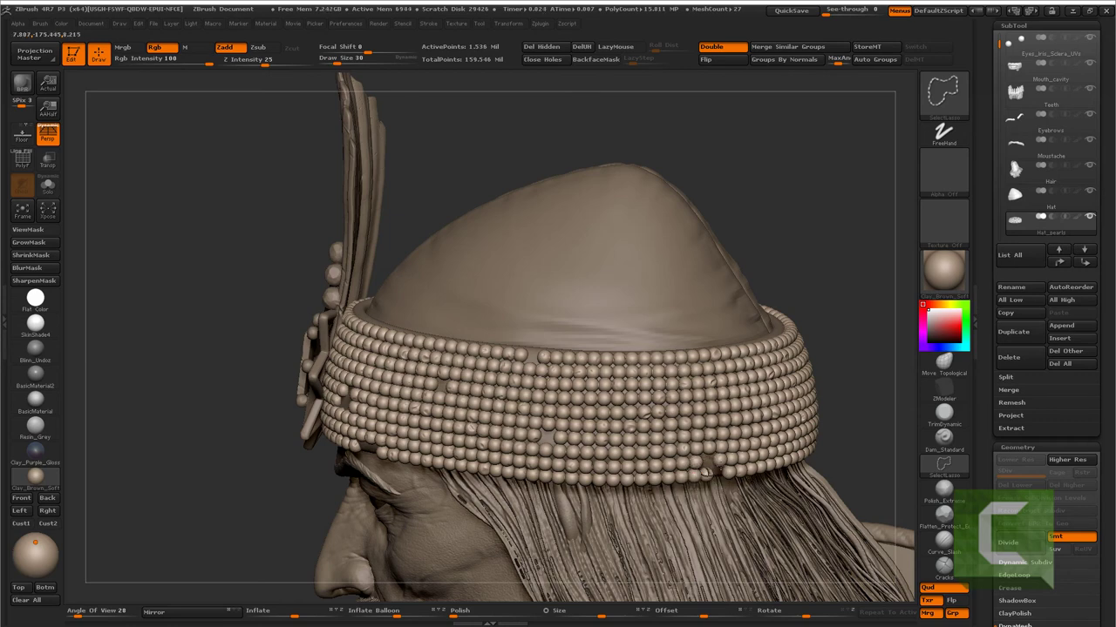
{"action": "left_click", "coordinate": [704, 477], "text": "ctrl+shift"}
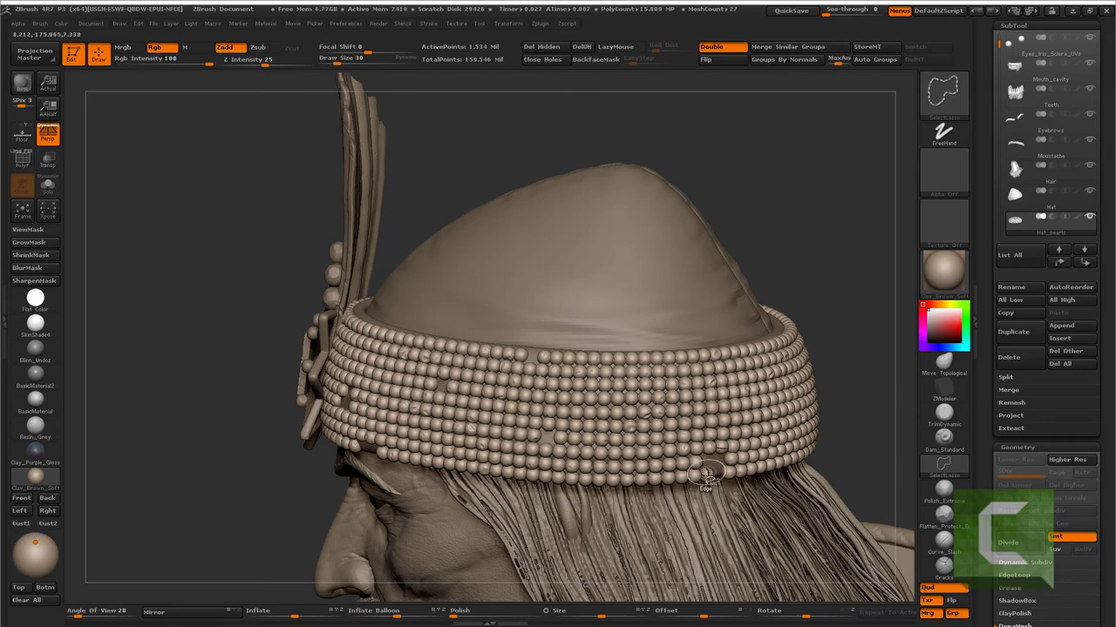
{"action": "left_click_drag", "start_coordinate": [826, 241], "coordinate": [620, 397]}
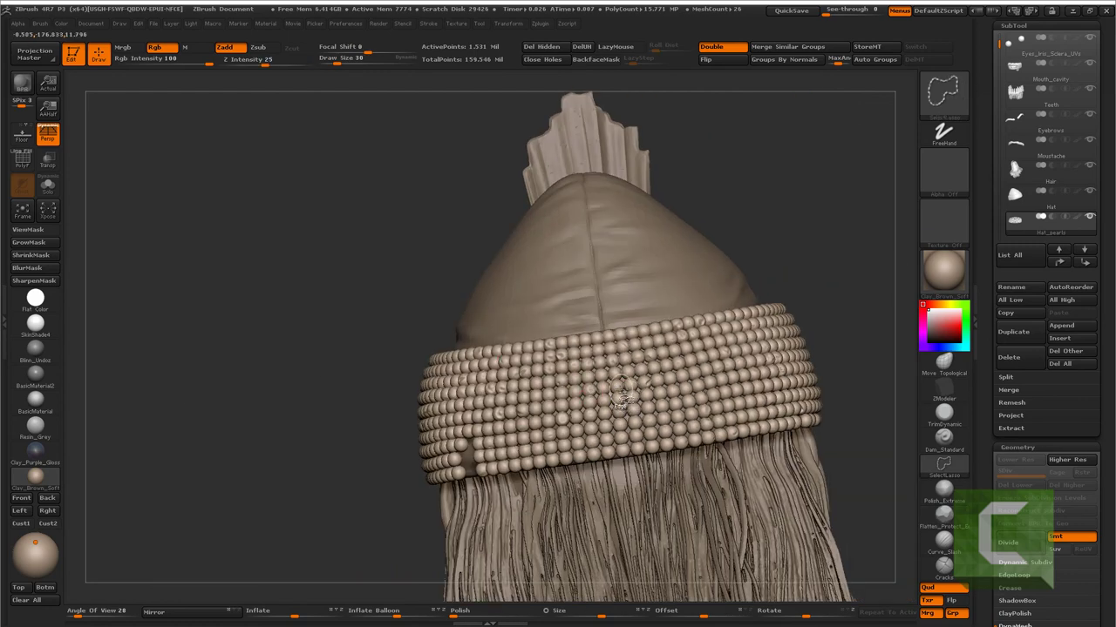
{"action": "left_click", "coordinate": [617, 394], "text": "ctrl+shift"}
{"action": "left_click", "coordinate": [724, 327], "text": "ctrl+shift"}
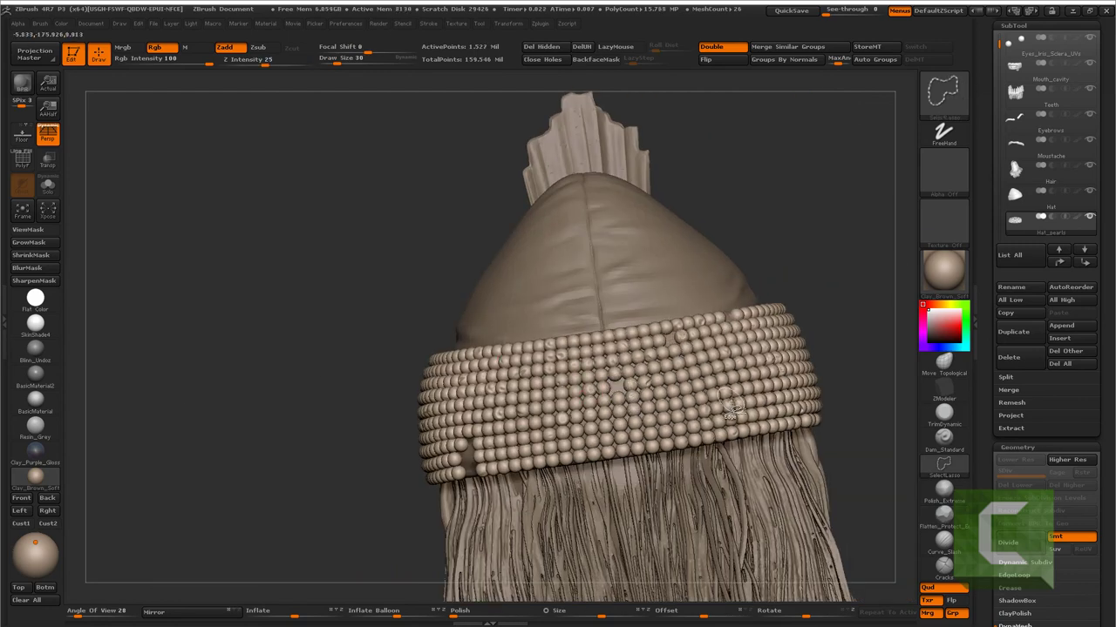
{"action": "mouse_move", "coordinate": [783, 163]}
{"action": "left_mouse_down"}
{"action": "mouse_move", "coordinate": [672, 200]}
{"action": "mouse_move", "coordinate": [522, 440]}
{"action": "left_mouse_up"}
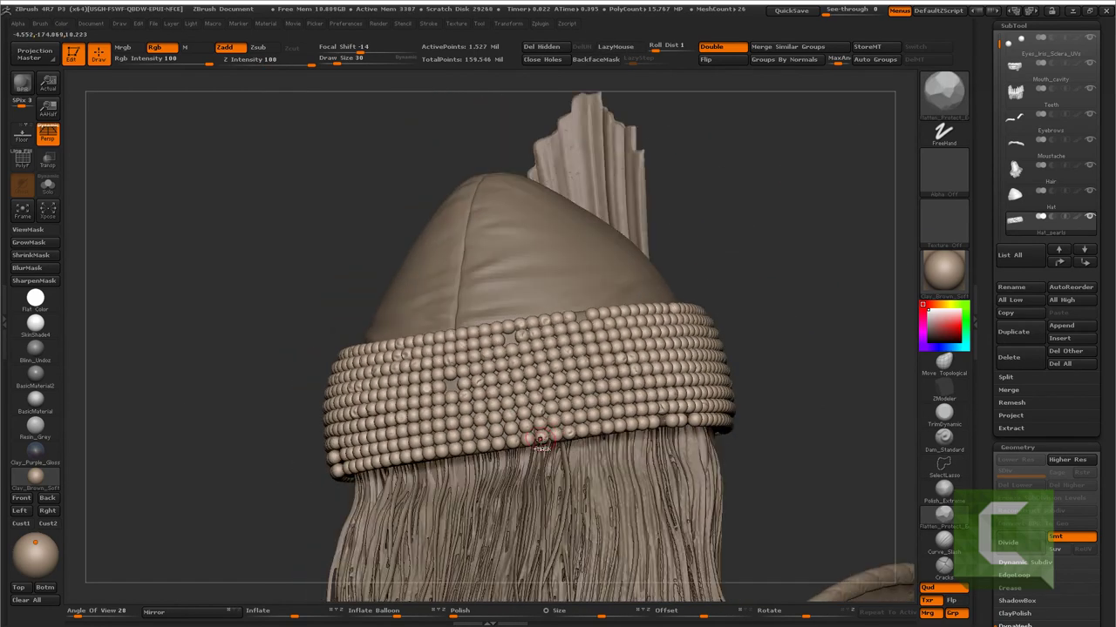
{"action": "left_click", "coordinate": [523, 444], "text": "ctrl+shift"}
{"action": "left_click", "coordinate": [499, 446], "text": "ctrl+shift"}
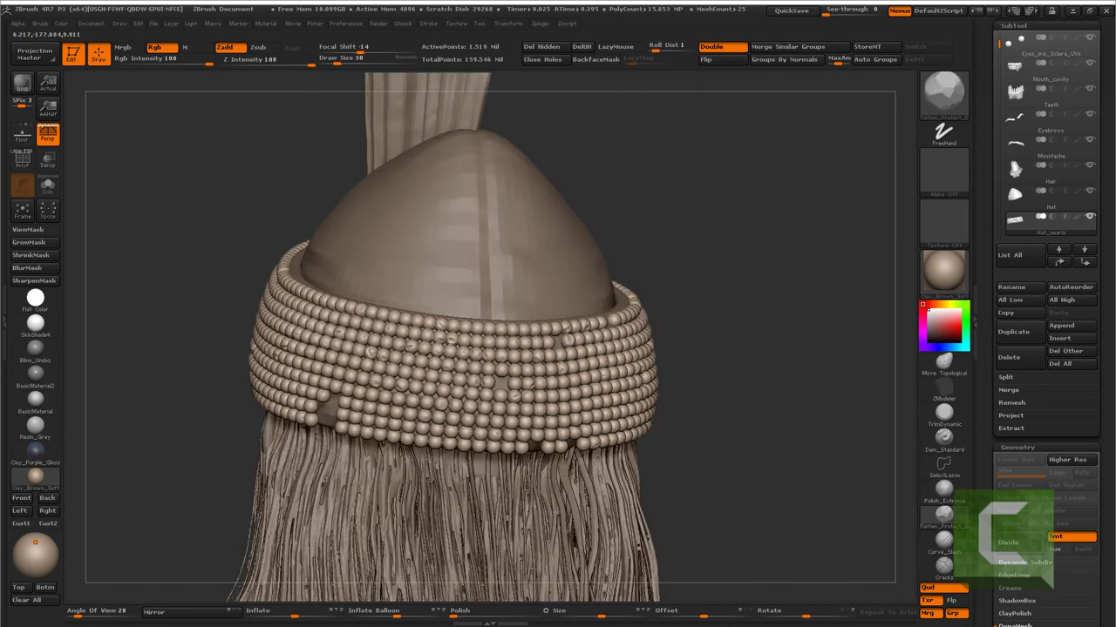
{"action": "left_click", "coordinate": [308, 313], "text": "ctrl+shift"}
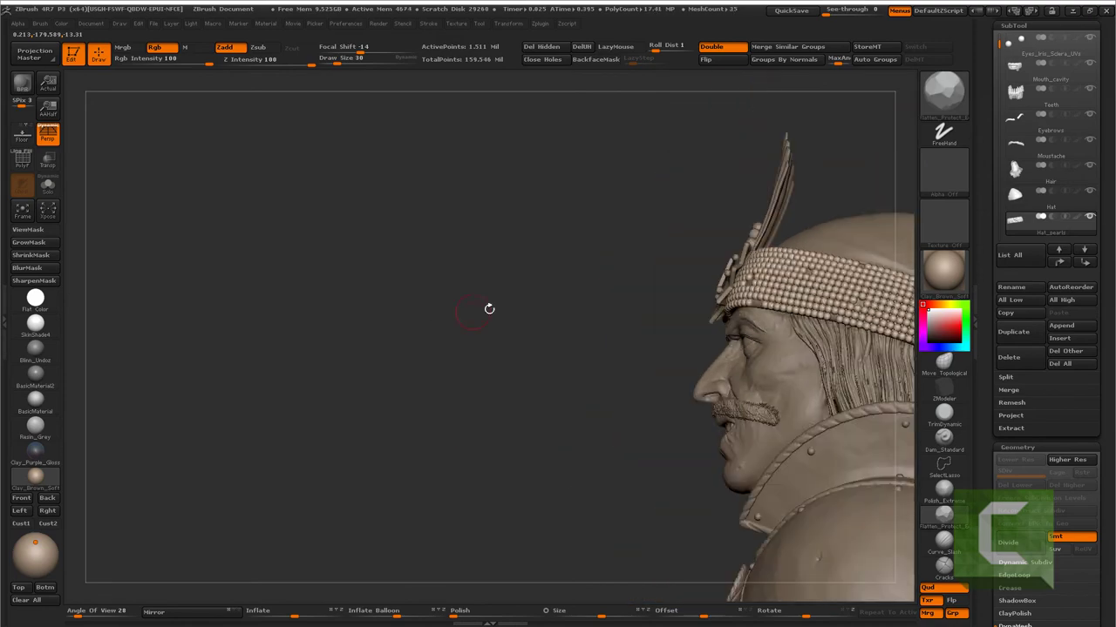
- Delete the undo history with Edit > DelUH
{"action": "left_click_drag", "start_coordinate": [488, 309], "coordinate": [349, 325]}
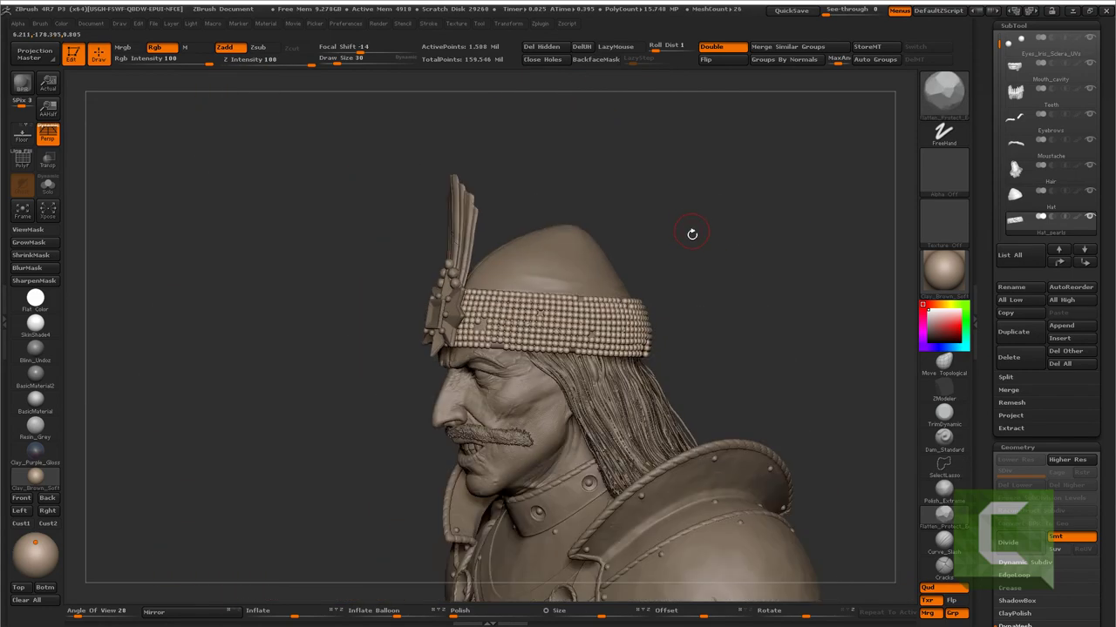
{"action": "mouse_move", "coordinate": [692, 234]}
{"action": "left_mouse_down"}
{"action": "mouse_move", "coordinate": [648, 296]}
{"action": "mouse_move", "coordinate": [573, 99]}
{"action": "left_mouse_up"}
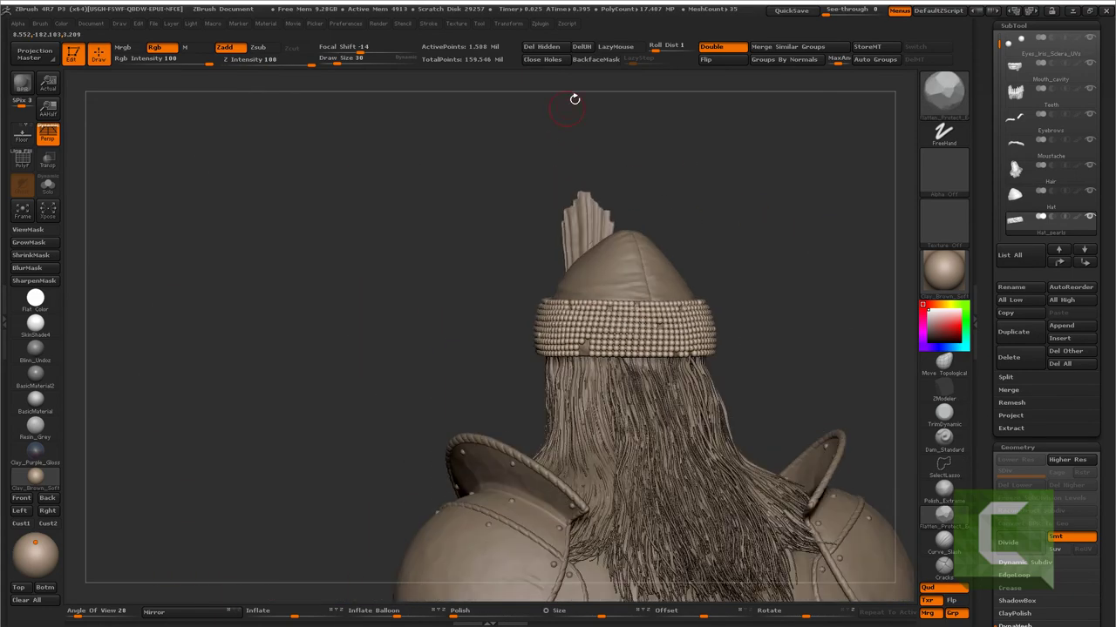
{"action": "left_click", "coordinate": [582, 46]}
{"action": "mouse_move", "coordinate": [669, 182]}
{"action": "left_mouse_down"}
{"action": "mouse_move", "coordinate": [679, 199]}
{"action": "mouse_move", "coordinate": [642, 232]}
{"action": "mouse_move", "coordinate": [650, 323]}
{"action": "mouse_move", "coordinate": [702, 239]}
{"action": "mouse_move", "coordinate": [907, 417]}
{"action": "left_mouse_up"}
- Pick the Move Topological brush at Draw Size 1000 and Z Intensity 30
{"action": "left_click", "coordinate": [1014, 512]}
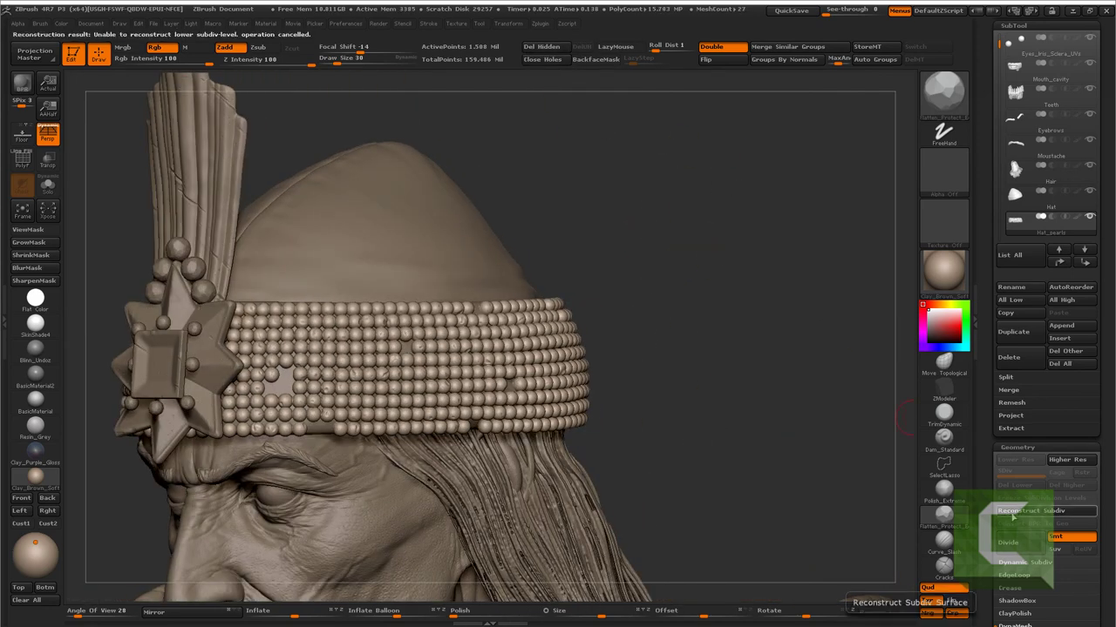
{"action": "left_click_drag", "start_coordinate": [785, 261], "coordinate": [871, 261], "text": "alt"}
{"action": "left_click", "coordinate": [944, 360]}
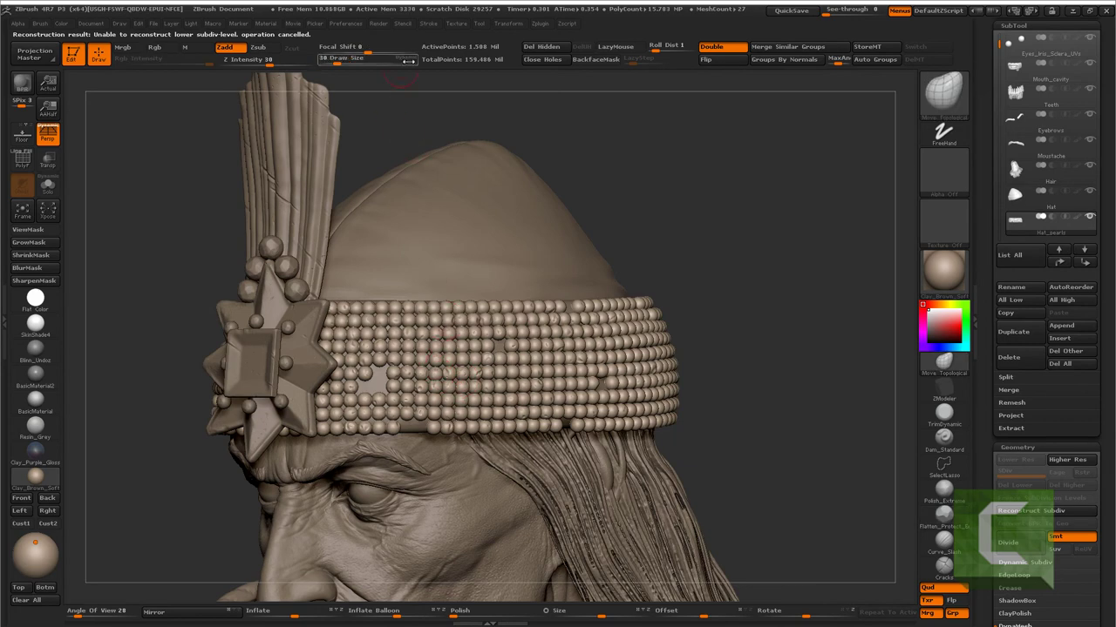
- Orbit around the head to inspect the gapped bead band from profile and front
{"action": "left_click_drag", "start_coordinate": [482, 355], "coordinate": [409, 314]}
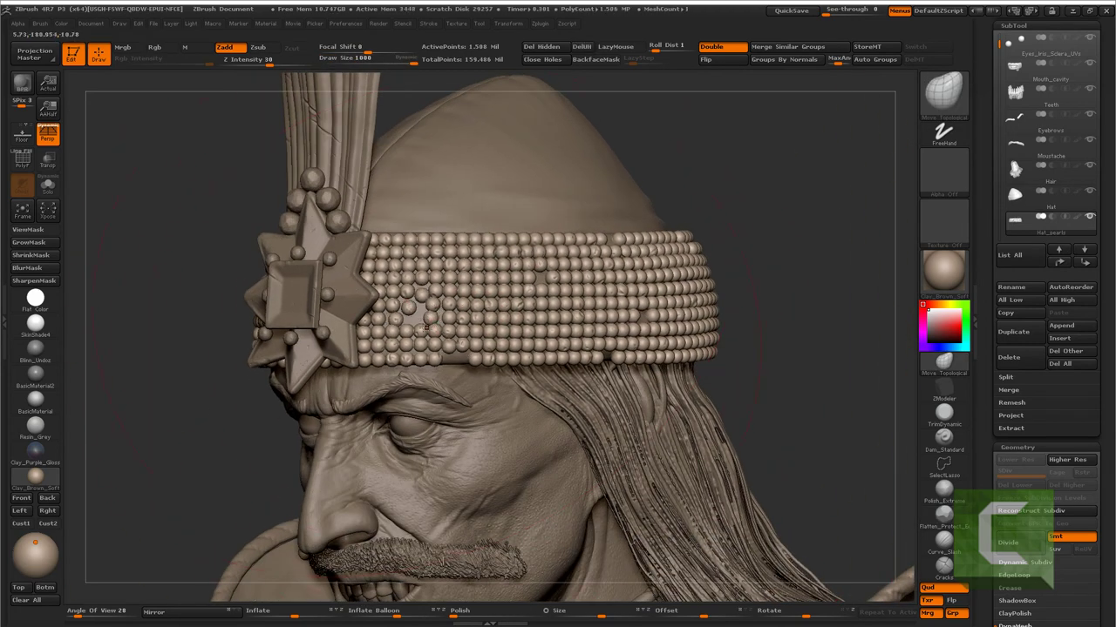
{"action": "left_click_drag", "start_coordinate": [409, 330], "coordinate": [465, 349]}
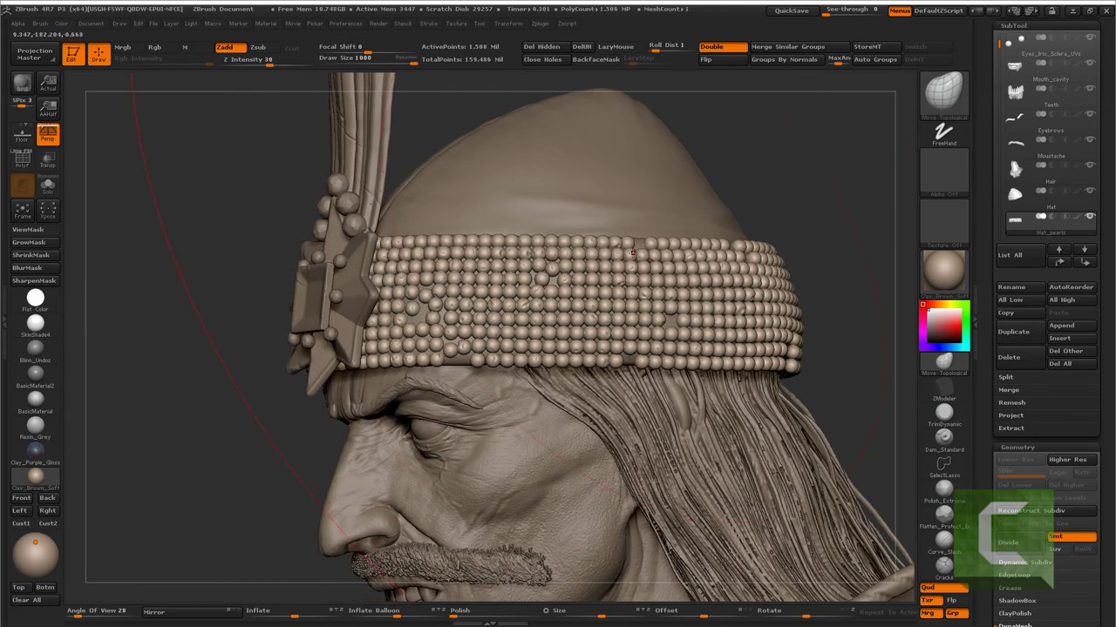
{"action": "left_click_drag", "start_coordinate": [633, 253], "coordinate": [657, 251]}
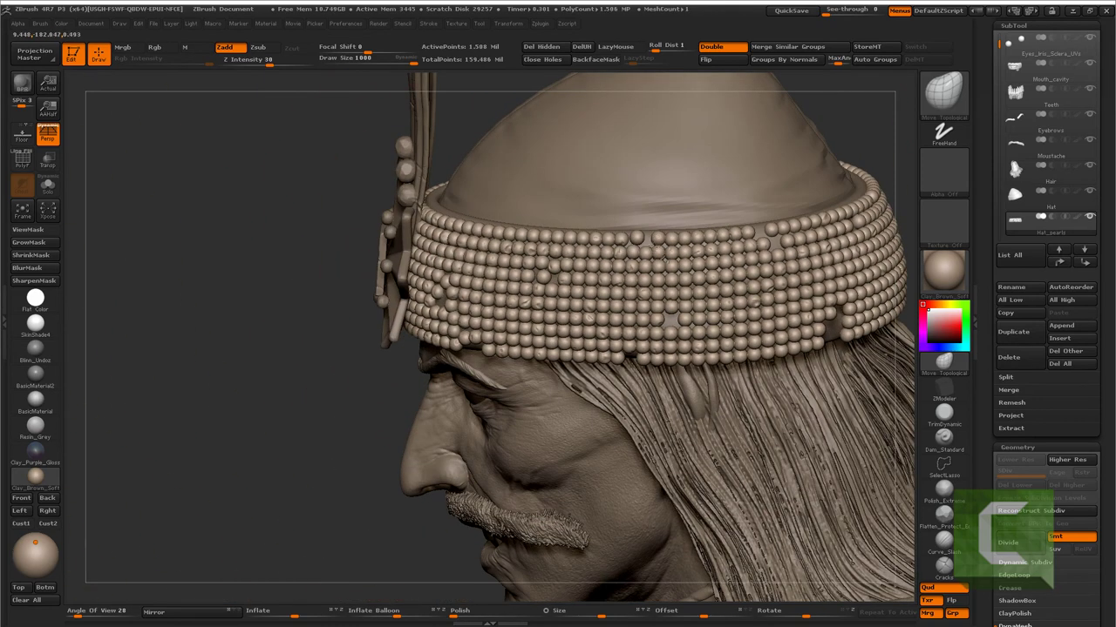
{"action": "mouse_move", "coordinate": [681, 319]}
{"action": "left_mouse_down"}
{"action": "mouse_move", "coordinate": [427, 462]}
{"action": "mouse_move", "coordinate": [627, 375]}
{"action": "left_mouse_up"}
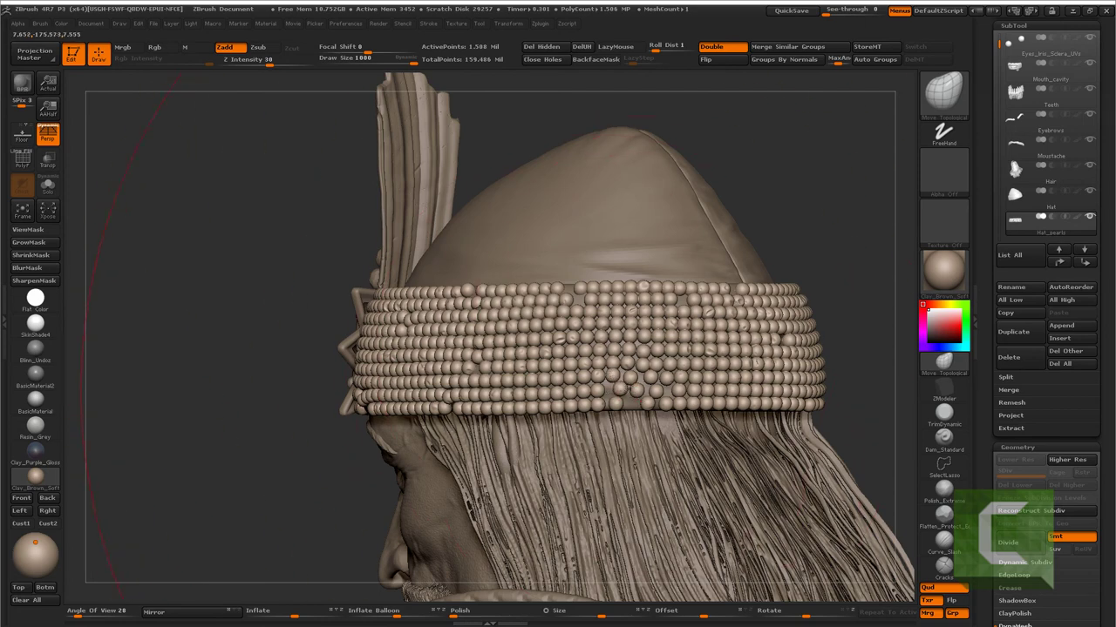
{"action": "mouse_move", "coordinate": [574, 301]}
{"action": "left_mouse_down"}
{"action": "mouse_move", "coordinate": [697, 310]}
{"action": "mouse_move", "coordinate": [766, 277]}
{"action": "mouse_move", "coordinate": [639, 319]}
{"action": "left_mouse_up"}
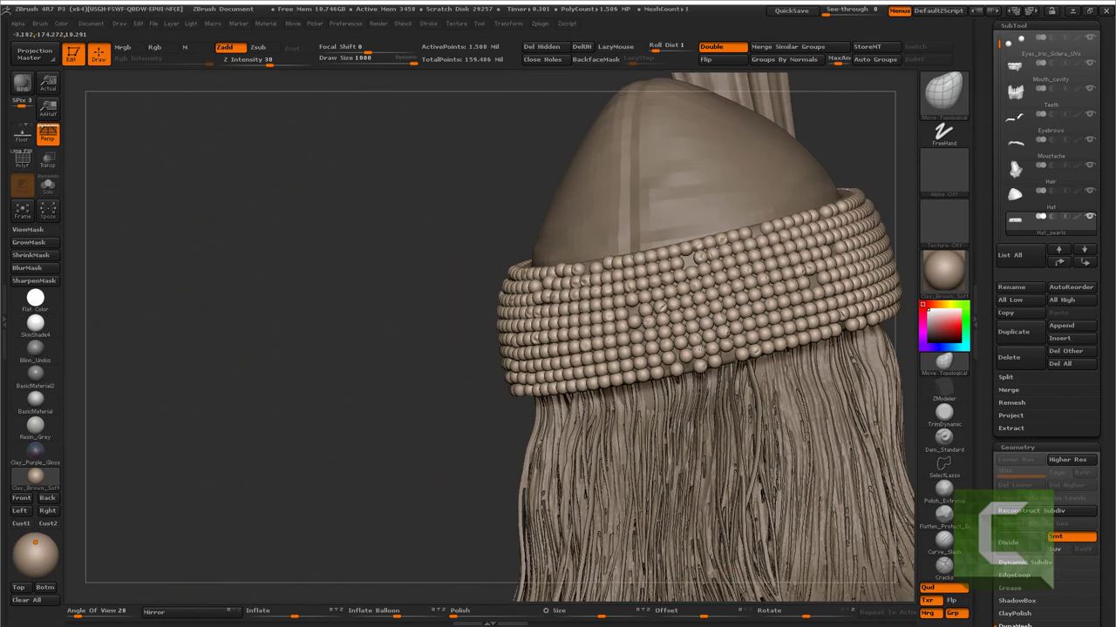
{"action": "mouse_move", "coordinate": [702, 349]}
{"action": "left_mouse_down"}
{"action": "mouse_move", "coordinate": [713, 366]}
{"action": "mouse_move", "coordinate": [695, 321]}
{"action": "left_mouse_up"}
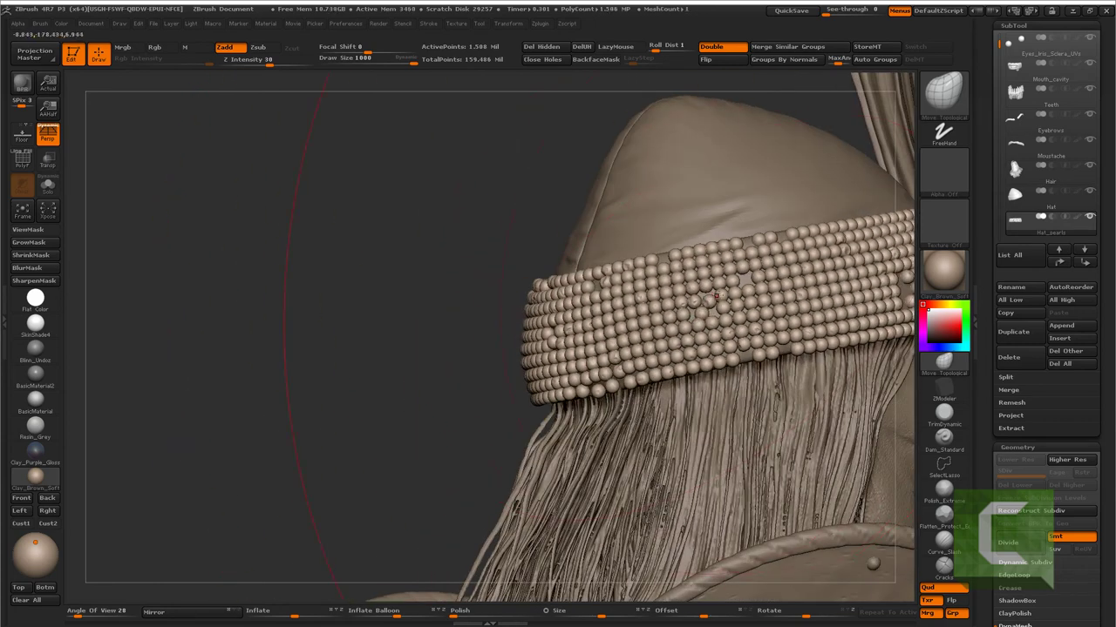
{"action": "mouse_move", "coordinate": [739, 282]}
{"action": "left_mouse_down"}
{"action": "mouse_move", "coordinate": [759, 237]}
{"action": "mouse_move", "coordinate": [615, 406]}
{"action": "left_mouse_up"}
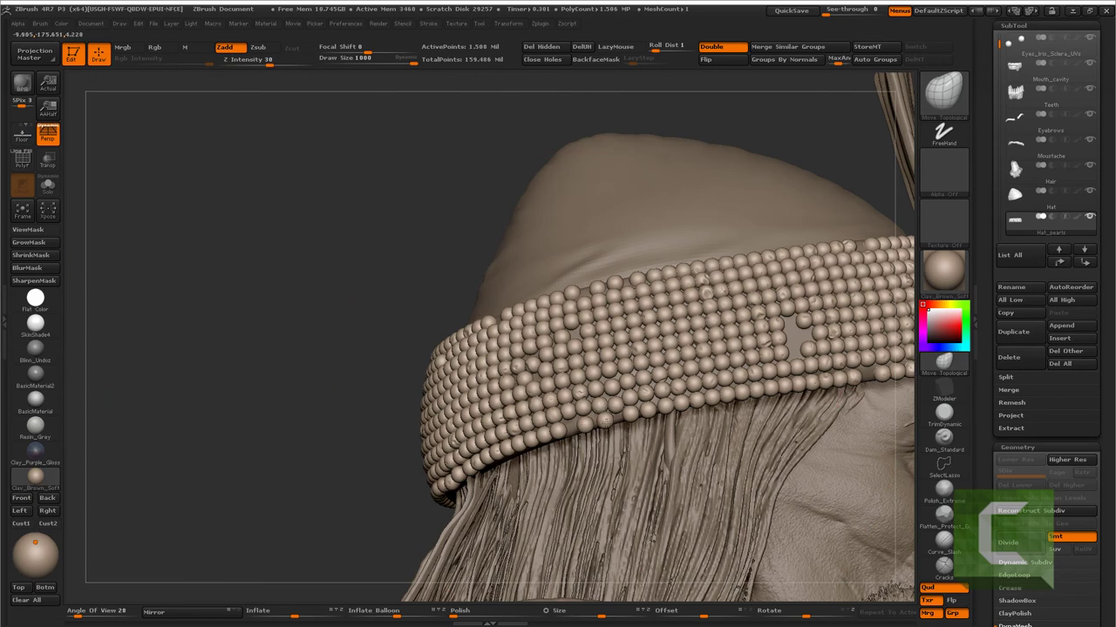
- Orbit and zoom to inspect the hatband's star ornament from several angles
{"action": "left_click_drag", "start_coordinate": [601, 426], "coordinate": [686, 351]}
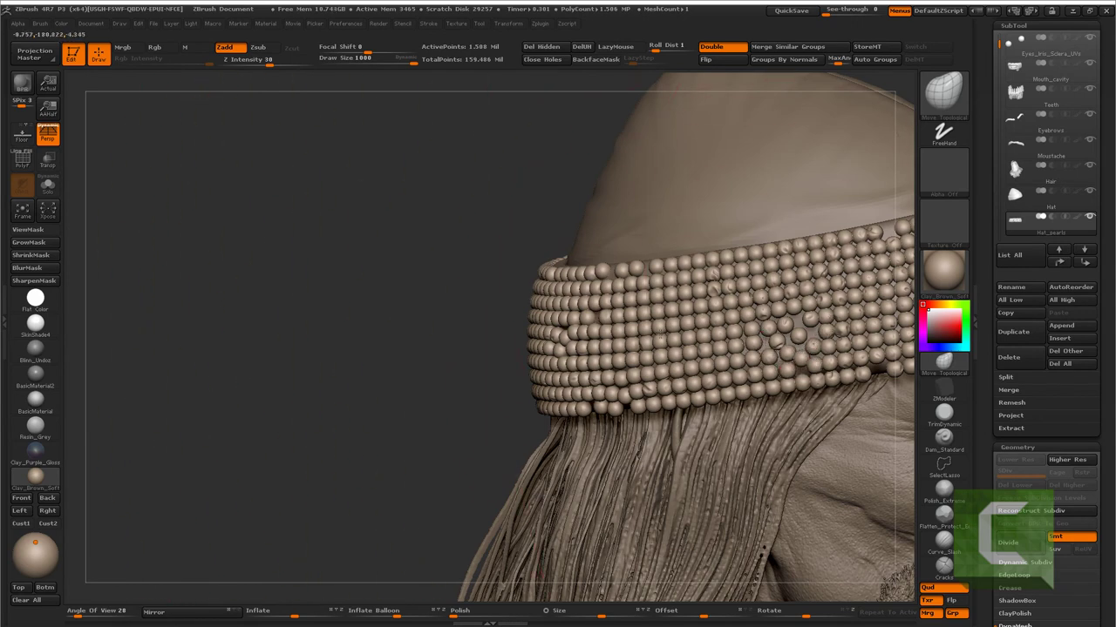
{"action": "mouse_move", "coordinate": [660, 335]}
{"action": "left_mouse_down"}
{"action": "mouse_move", "coordinate": [601, 436]}
{"action": "mouse_move", "coordinate": [671, 418]}
{"action": "left_mouse_up"}
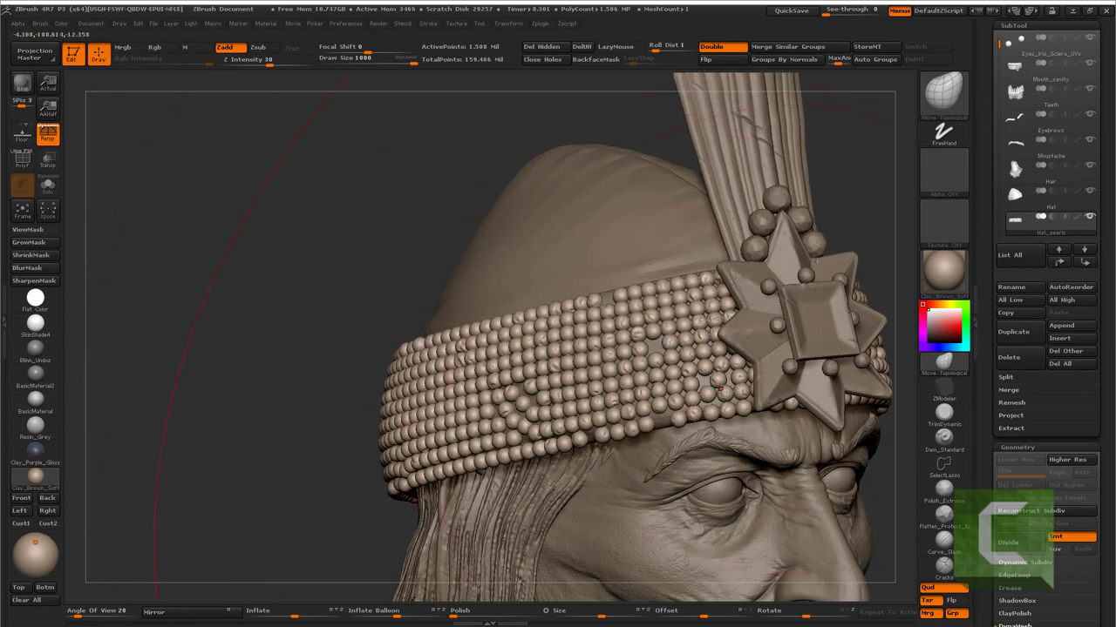
{"action": "mouse_move", "coordinate": [641, 346]}
{"action": "left_mouse_down"}
{"action": "mouse_move", "coordinate": [668, 170]}
{"action": "mouse_move", "coordinate": [689, 578]}
{"action": "left_mouse_up"}
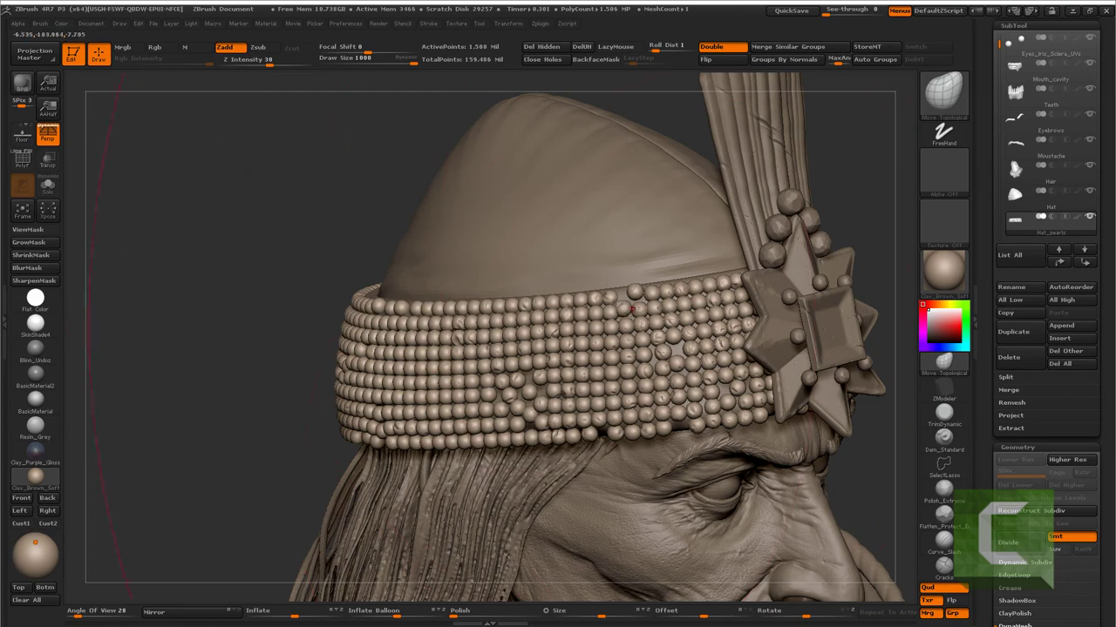
{"action": "left_click_drag", "start_coordinate": [643, 309], "coordinate": [645, 291]}
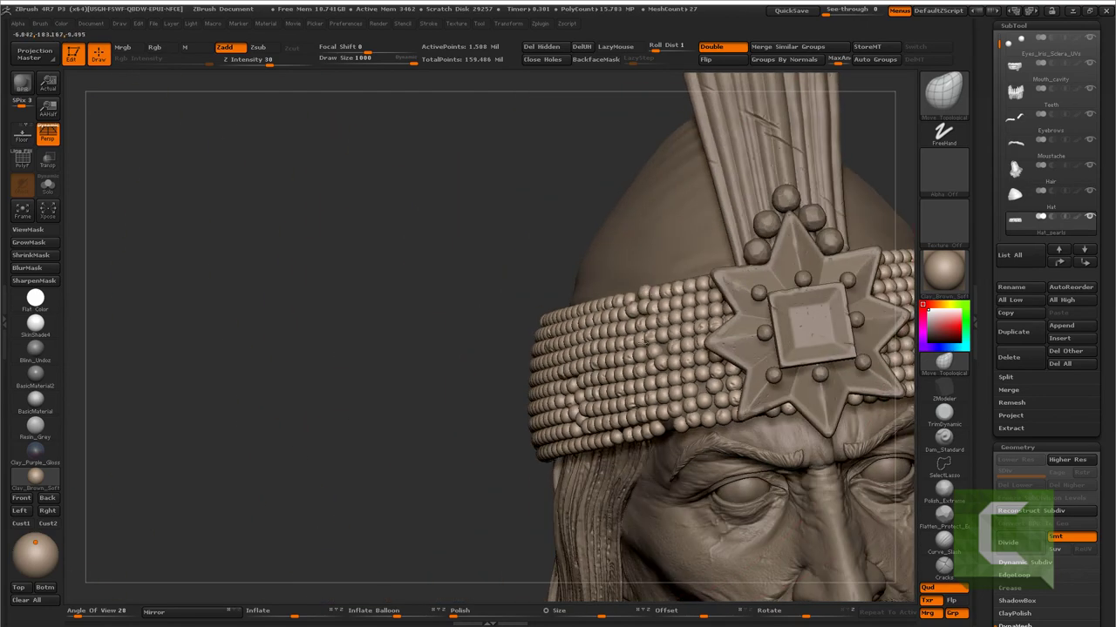
{"action": "mouse_move", "coordinate": [880, 383]}
{"action": "left_mouse_down"}
{"action": "mouse_move", "coordinate": [824, 376]}
{"action": "mouse_move", "coordinate": [840, 275]}
{"action": "mouse_move", "coordinate": [767, 331]}
{"action": "mouse_move", "coordinate": [697, 348]}
{"action": "mouse_move", "coordinate": [545, 436]}
{"action": "left_mouse_up"}
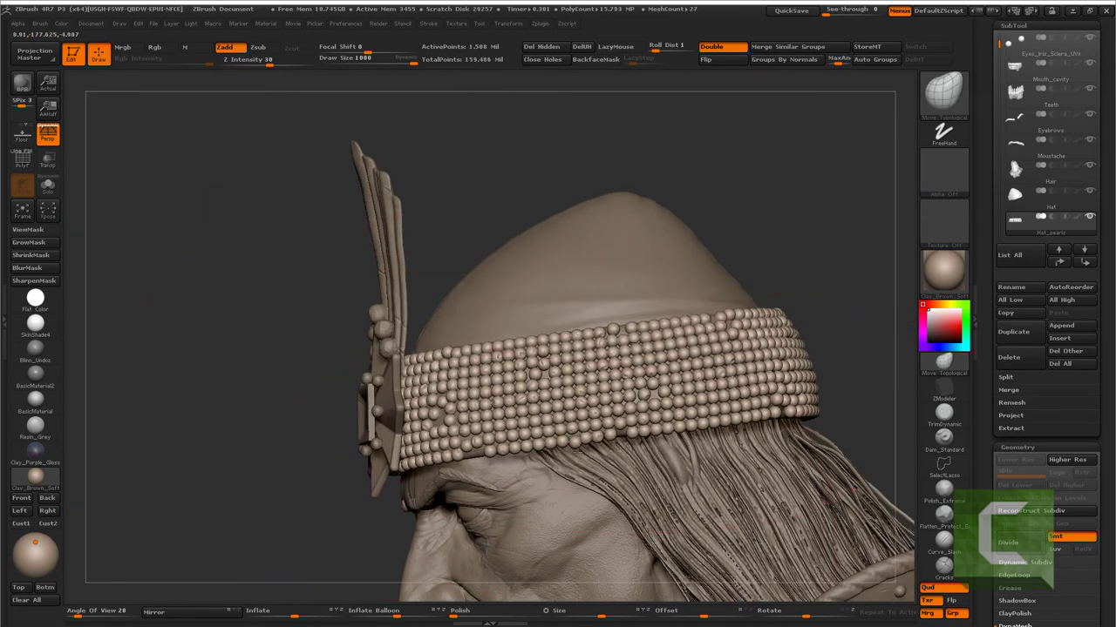
- Orbit around the hat's bead band, then zoom out and back in on the face
{"action": "left_click_drag", "start_coordinate": [689, 427], "coordinate": [757, 420]}
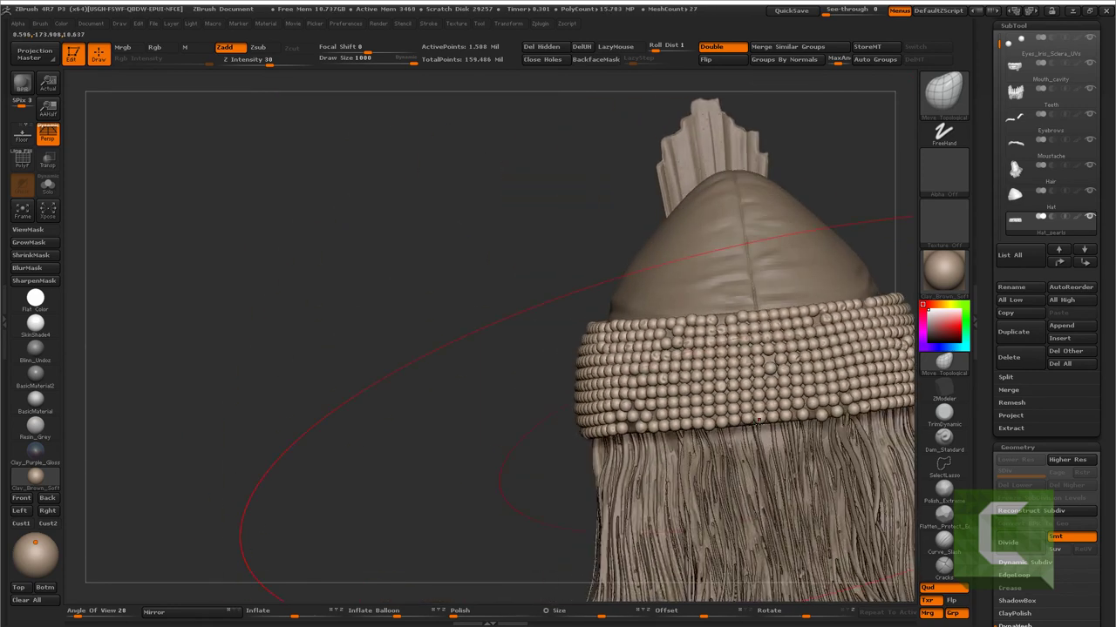
{"action": "mouse_move", "coordinate": [766, 358]}
{"action": "left_mouse_down"}
{"action": "mouse_move", "coordinate": [789, 314]}
{"action": "mouse_move", "coordinate": [750, 301]}
{"action": "left_mouse_up"}
{"action": "left_click_drag", "start_coordinate": [723, 424], "coordinate": [720, 443]}
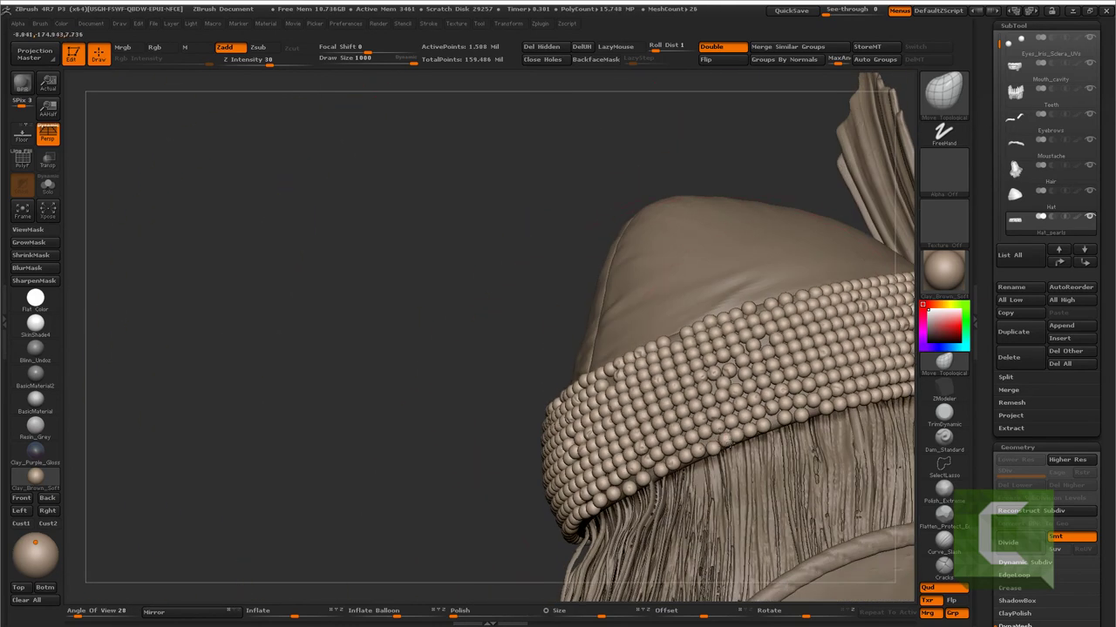
{"action": "left_click_drag", "start_coordinate": [802, 416], "coordinate": [801, 408]}
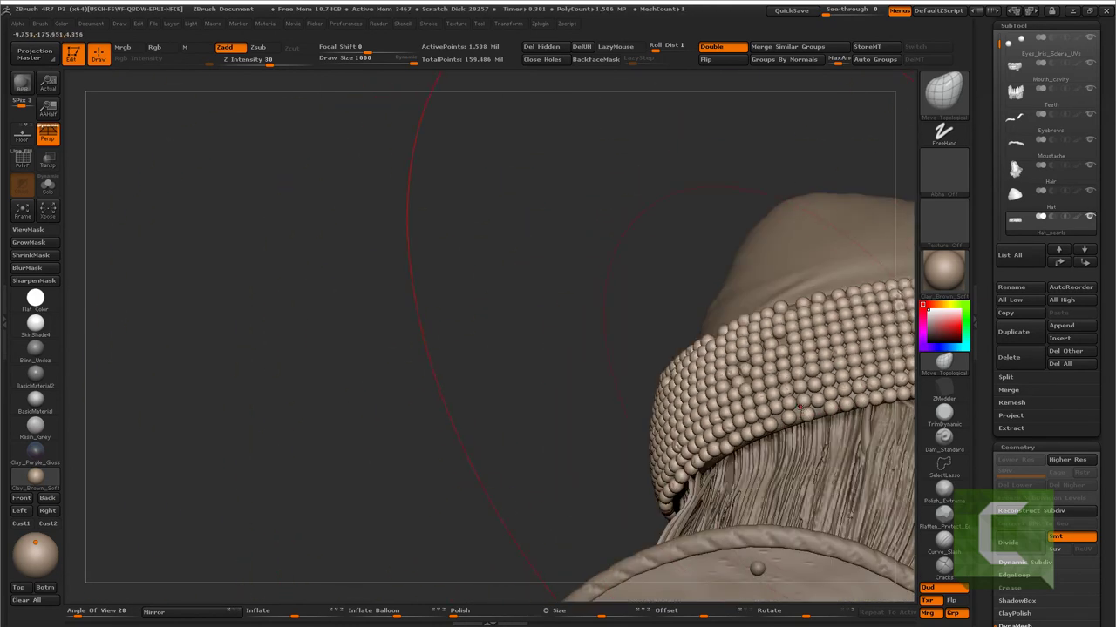
{"action": "left_click_drag", "start_coordinate": [757, 568], "coordinate": [760, 433]}
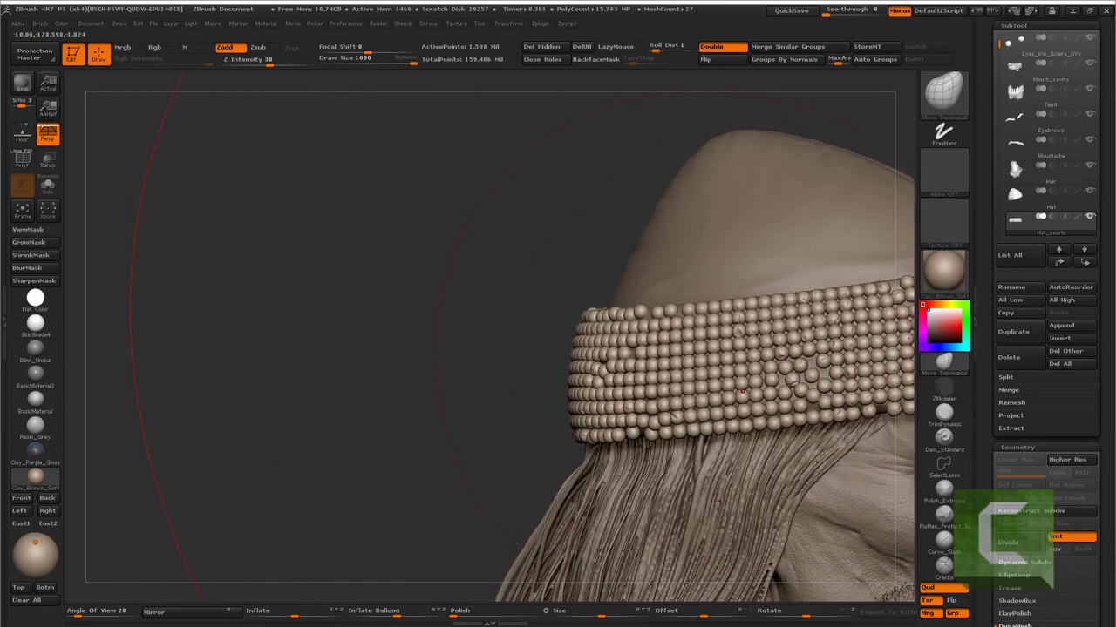
{"action": "left_click_drag", "start_coordinate": [767, 488], "coordinate": [735, 304]}
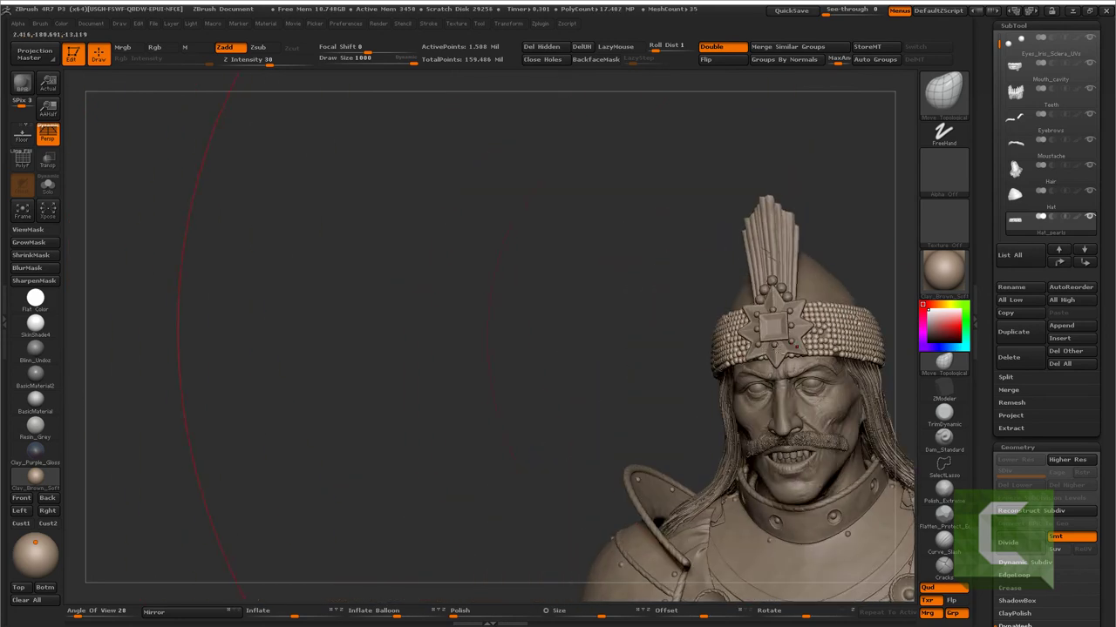
{"action": "left_click_drag", "start_coordinate": [769, 317], "coordinate": [590, 60]}
{"action": "mouse_move", "coordinate": [336, 207]}
{"action": "left_mouse_down"}
{"action": "mouse_move", "coordinate": [442, 266]}
{"action": "mouse_move", "coordinate": [541, 379]}
{"action": "mouse_move", "coordinate": [577, 523]}
{"action": "left_mouse_up"}
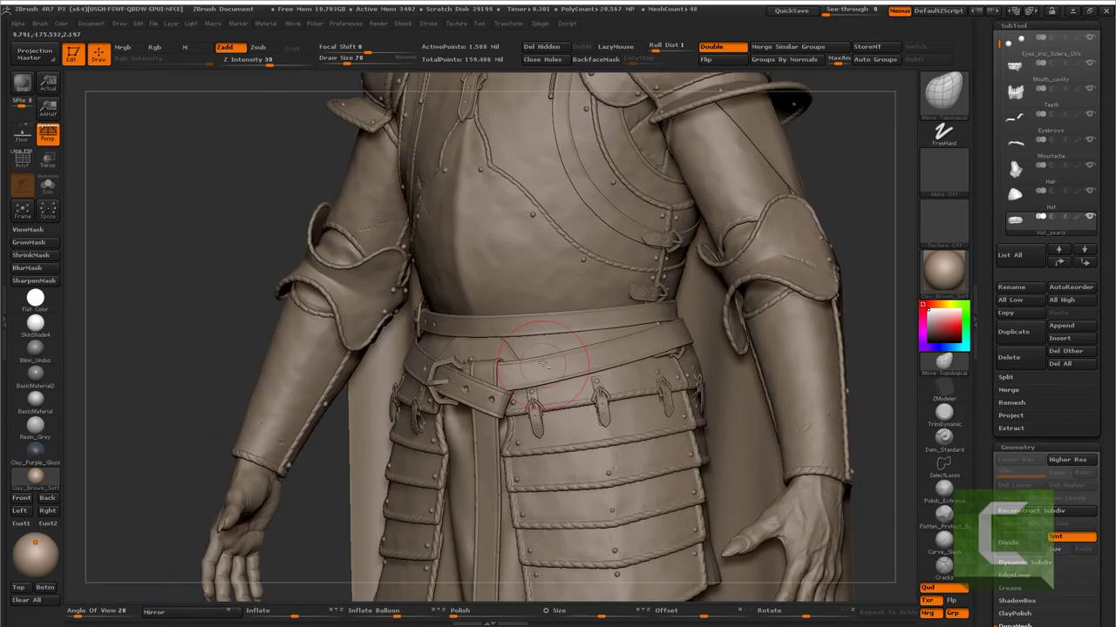
- Select and frame Armor_greaves1, then switch to the Dam_Standard brush
{"action": "left_click", "coordinate": [652, 323], "text": "alt"}
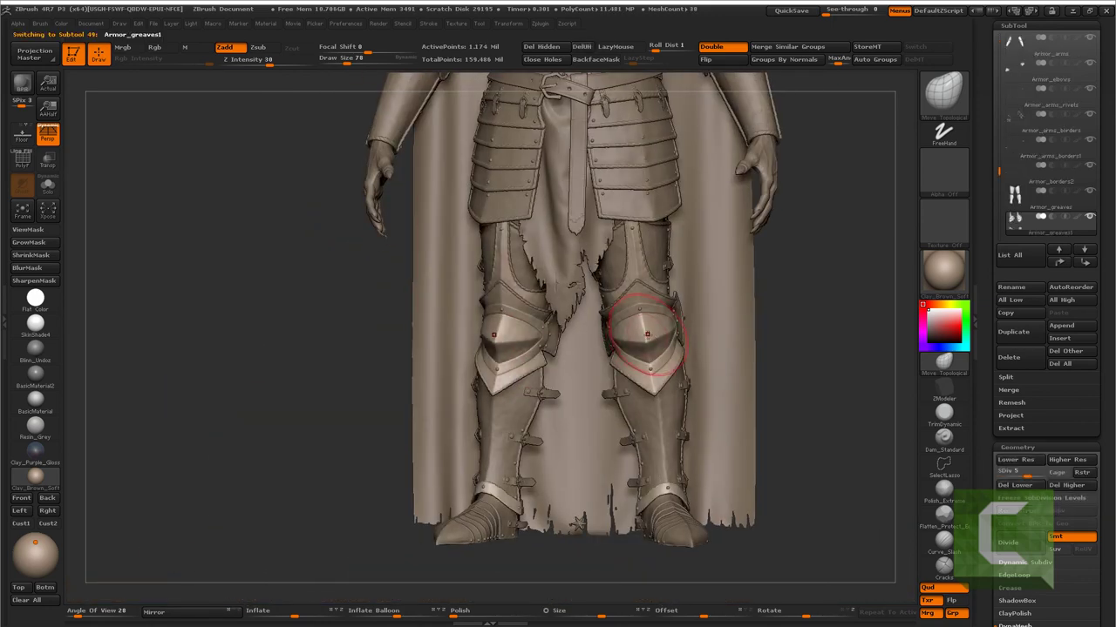
{"action": "key", "text": "f"}
{"action": "key", "text": "b"}
{"action": "key", "text": "d"}
{"action": "key", "text": "s"}
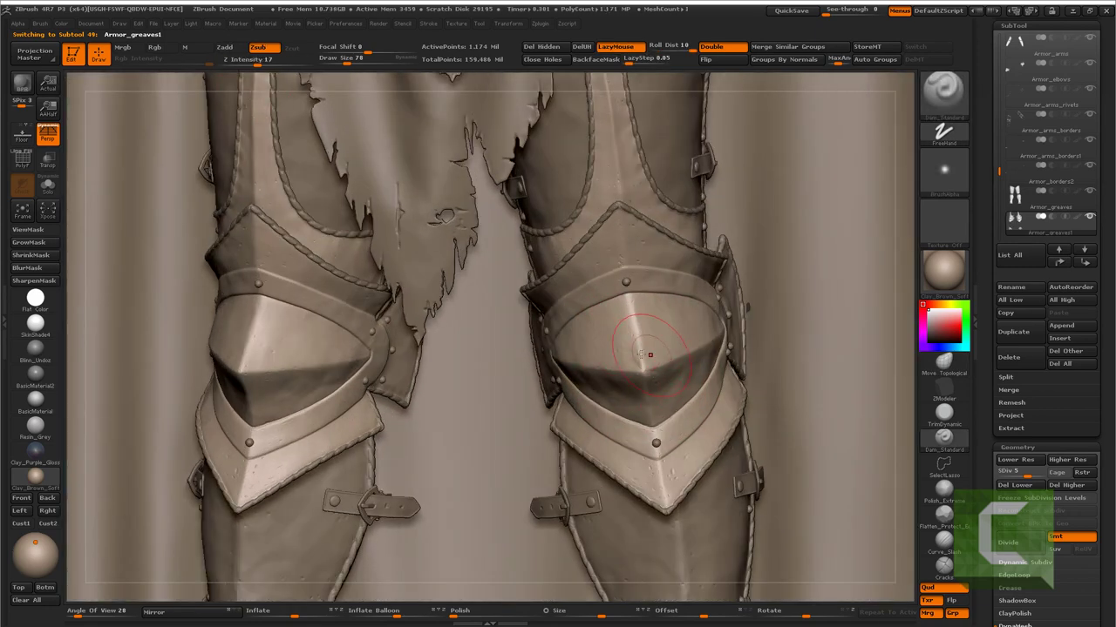
- Subdivide the greaves with a smaller brush and carve a deep scratch across the knee guard
{"action": "key", "text": "space"}
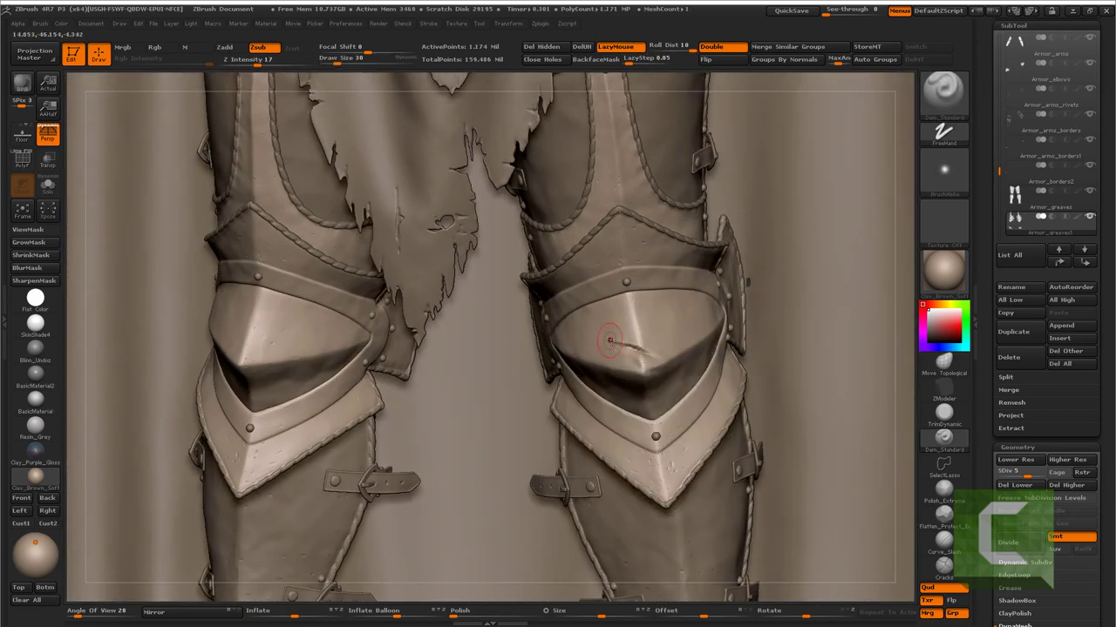
{"action": "key", "text": "ctrl+d"}
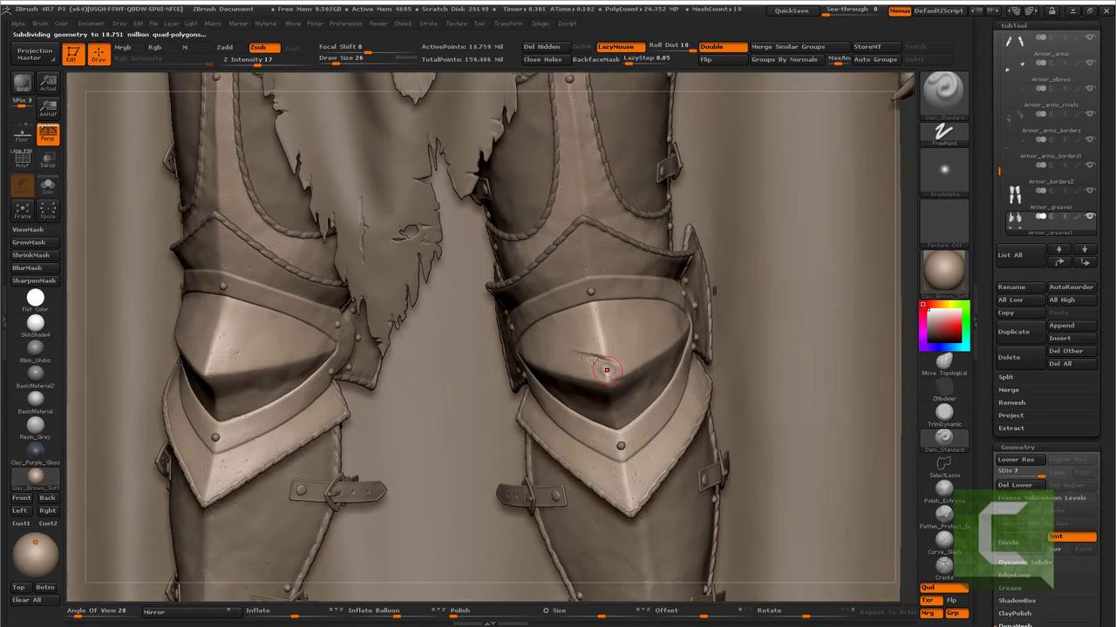
{"action": "left_click_drag", "start_coordinate": [607, 370], "coordinate": [610, 358]}
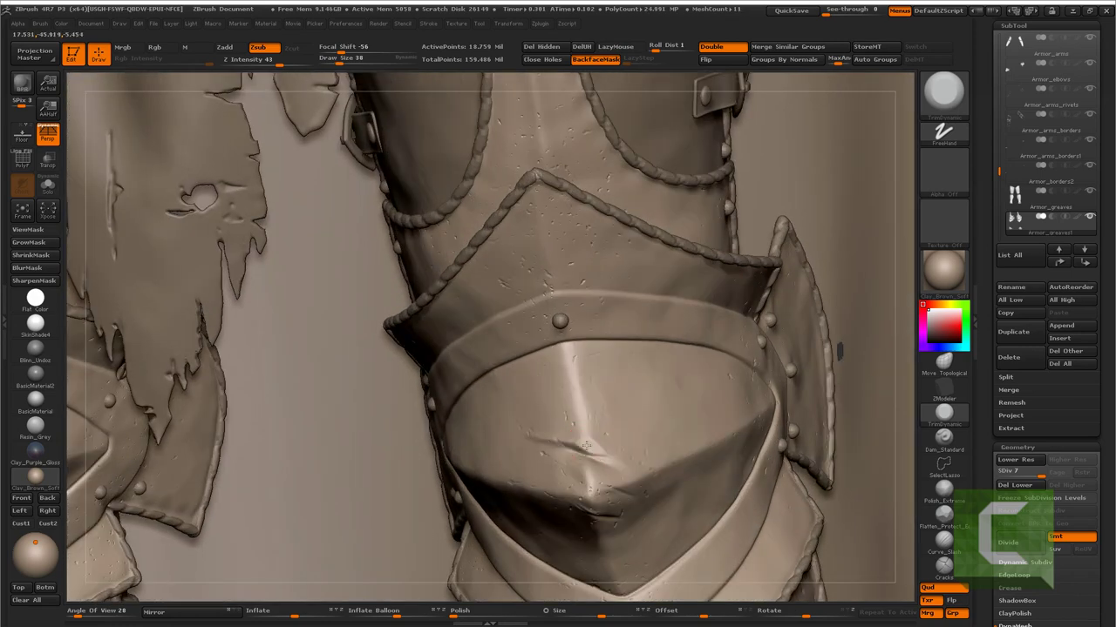
{"action": "left_click_drag", "start_coordinate": [575, 438], "coordinate": [609, 459]}
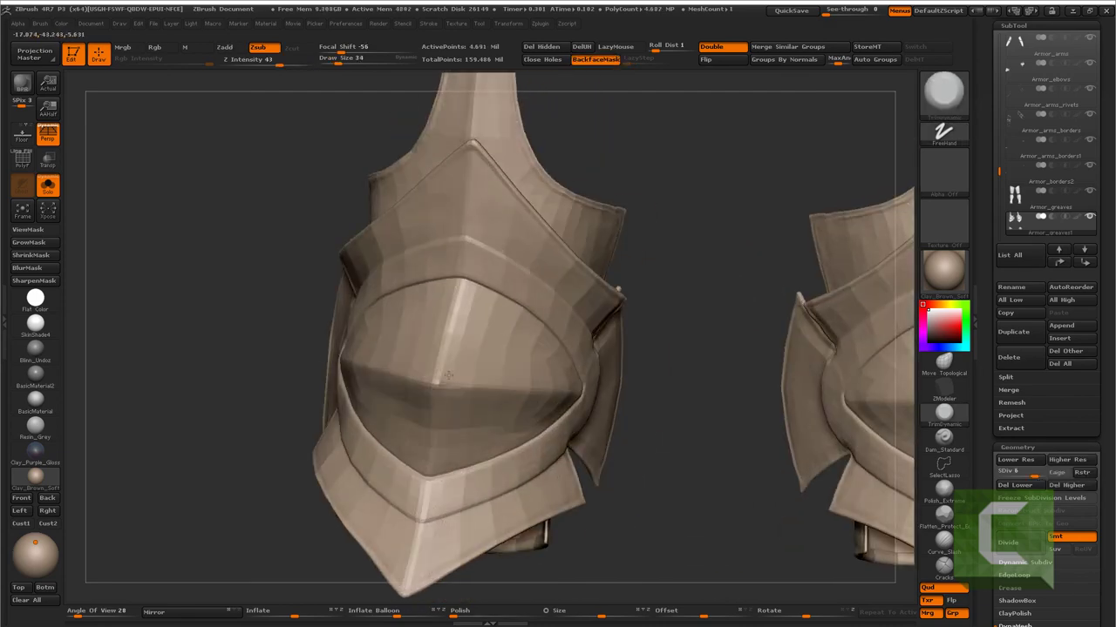
- Switch to Dam_Standard and turn the knee cop to a three-quarter view
{"action": "key", "text": "b"}
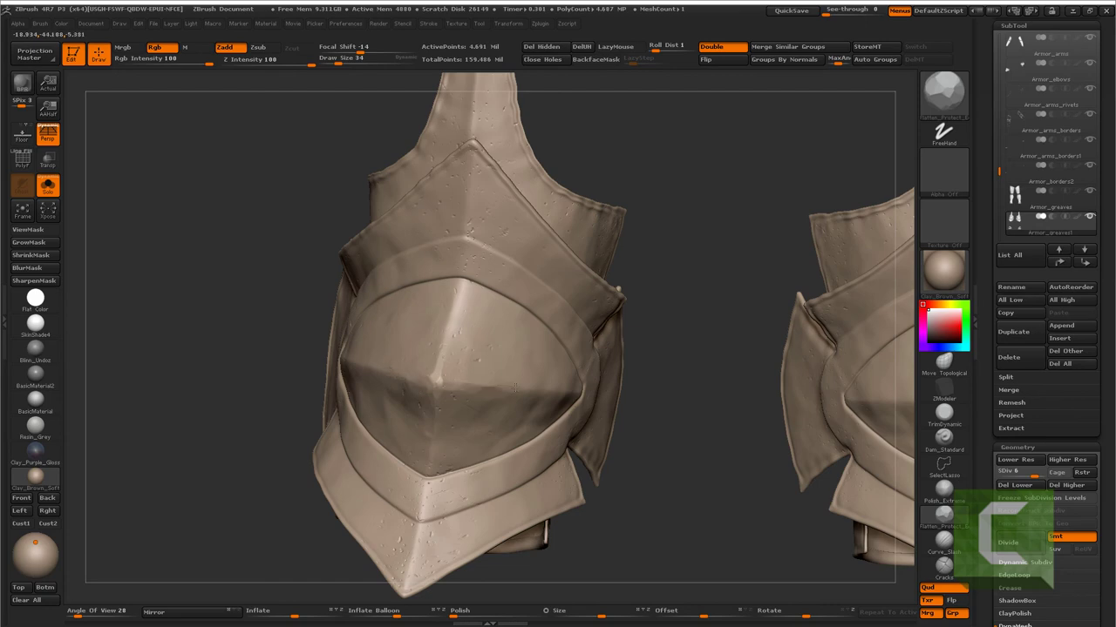
{"action": "key", "text": "b"}
{"action": "key", "text": "d"}
{"action": "key", "text": "s"}
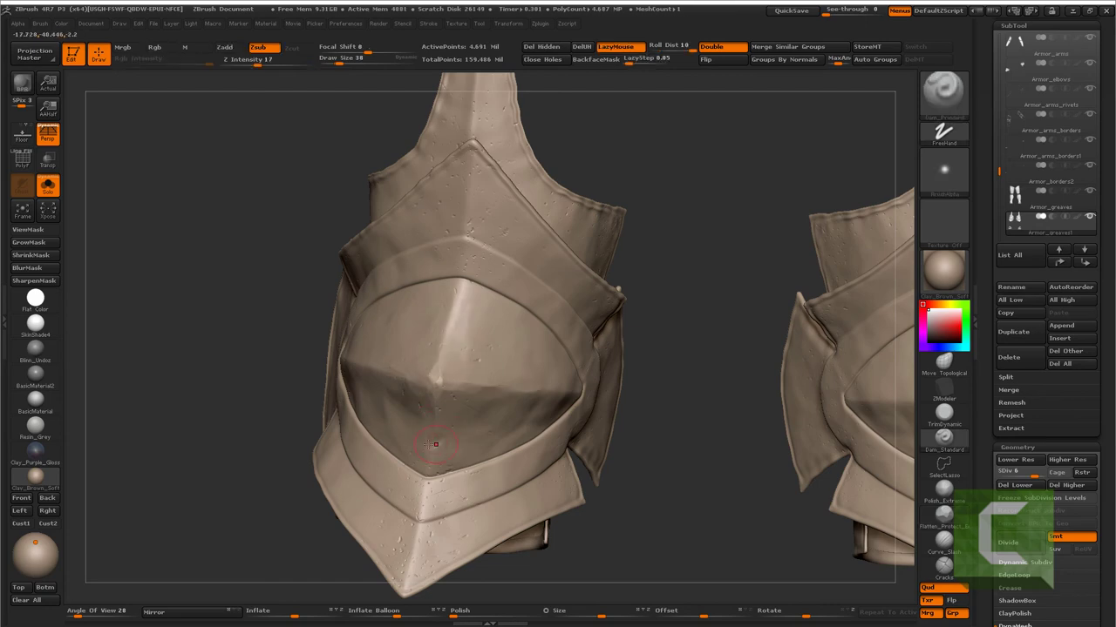
{"action": "left_click_drag", "start_coordinate": [444, 486], "coordinate": [418, 545]}
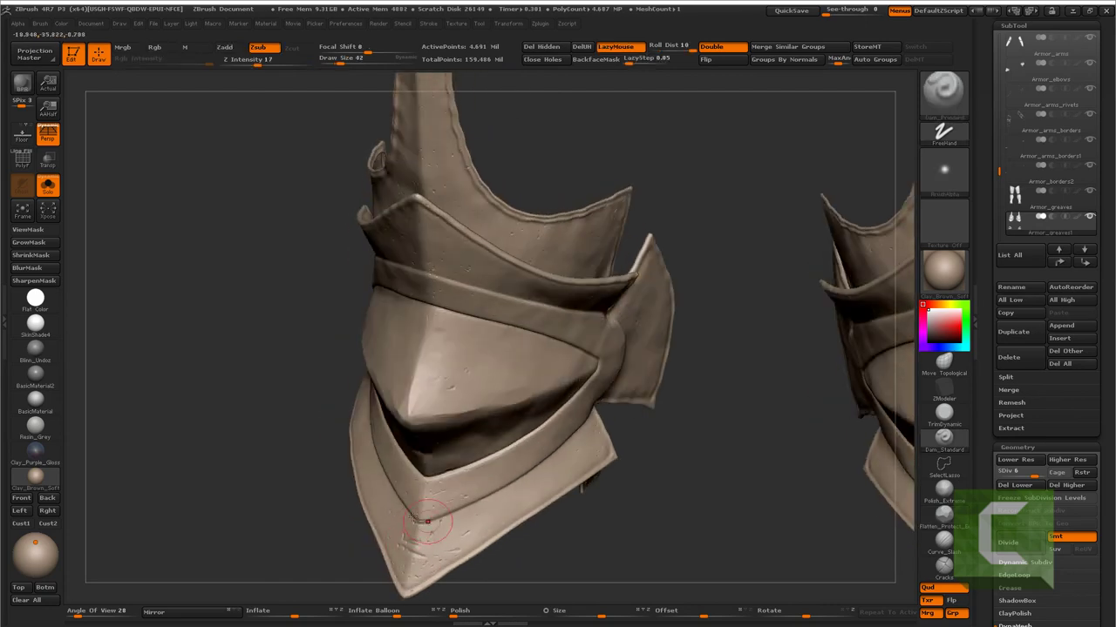
- Switch to the trimming brush and zoom in on the knee cop's side wing
{"action": "key", "text": "b"}
{"action": "key", "text": "s"}
{"action": "key", "text": "t"}
{"action": "left_click_drag", "start_coordinate": [429, 520], "coordinate": [343, 510]}
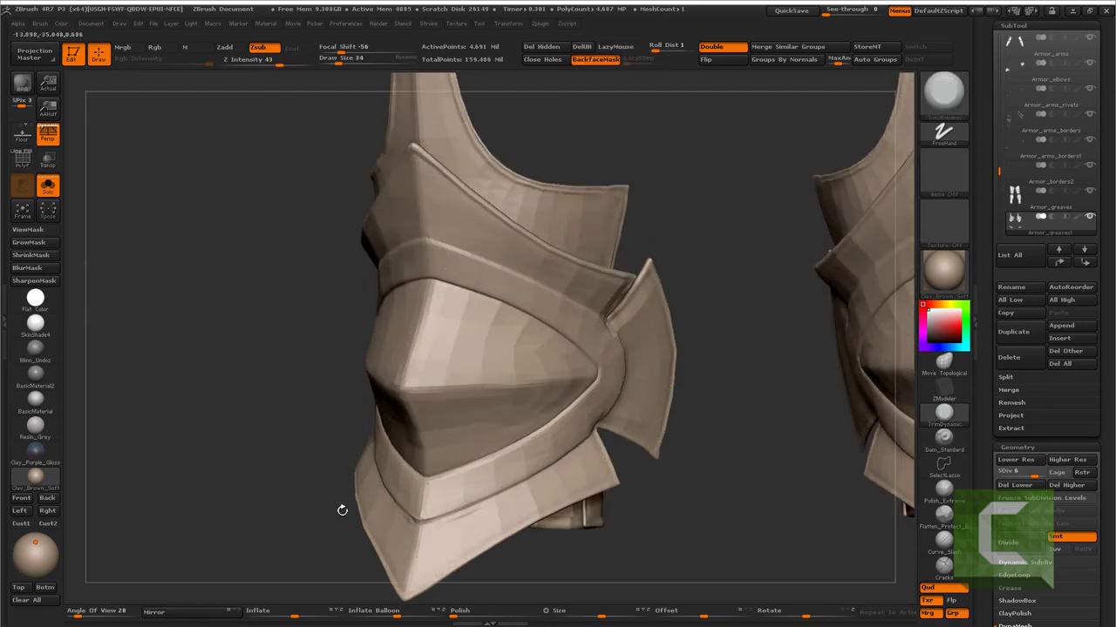
{"action": "left_click_drag", "start_coordinate": [410, 524], "coordinate": [435, 505]}
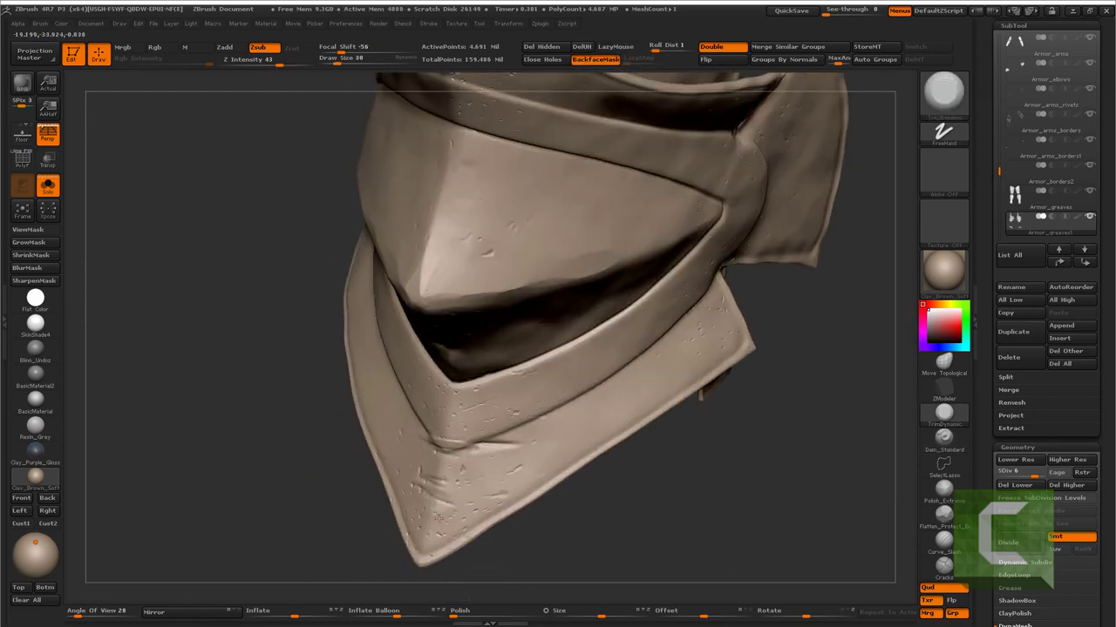
{"action": "mouse_move", "coordinate": [745, 423]}
{"action": "right_mouse_down", "text": "ctrl"}
{"action": "mouse_move", "coordinate": [710, 495]}
{"action": "mouse_move", "coordinate": [688, 412]}
{"action": "right_mouse_up", "text": "ctrl"}
{"action": "right_click_drag", "start_coordinate": [611, 407], "coordinate": [634, 305]}
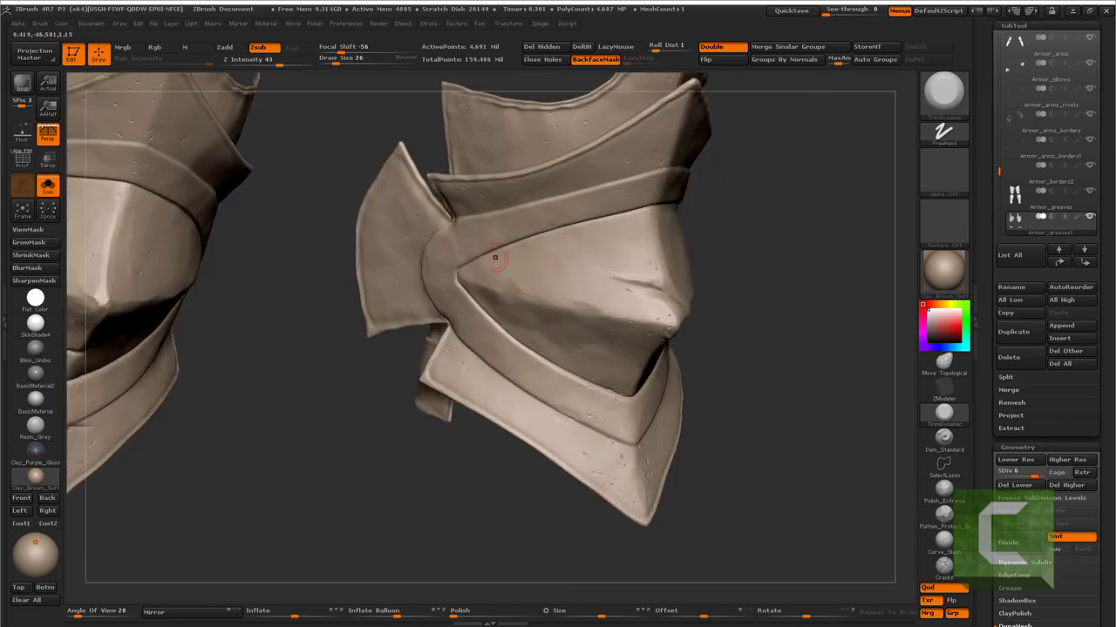
{"action": "mouse_move", "coordinate": [425, 263]}
{"action": "right_mouse_down"}
{"action": "mouse_move", "coordinate": [456, 304]}
{"action": "mouse_move", "coordinate": [590, 323]}
{"action": "mouse_move", "coordinate": [492, 436]}
{"action": "mouse_move", "coordinate": [543, 497]}
{"action": "mouse_move", "coordinate": [499, 331]}
{"action": "mouse_move", "coordinate": [530, 319]}
{"action": "right_mouse_up"}
- Cut a Dam_Standard crease where the side wing meets the knee cop, then view both knee cops
{"action": "key", "text": "b"}
{"action": "key", "text": "d"}
{"action": "key", "text": "s"}
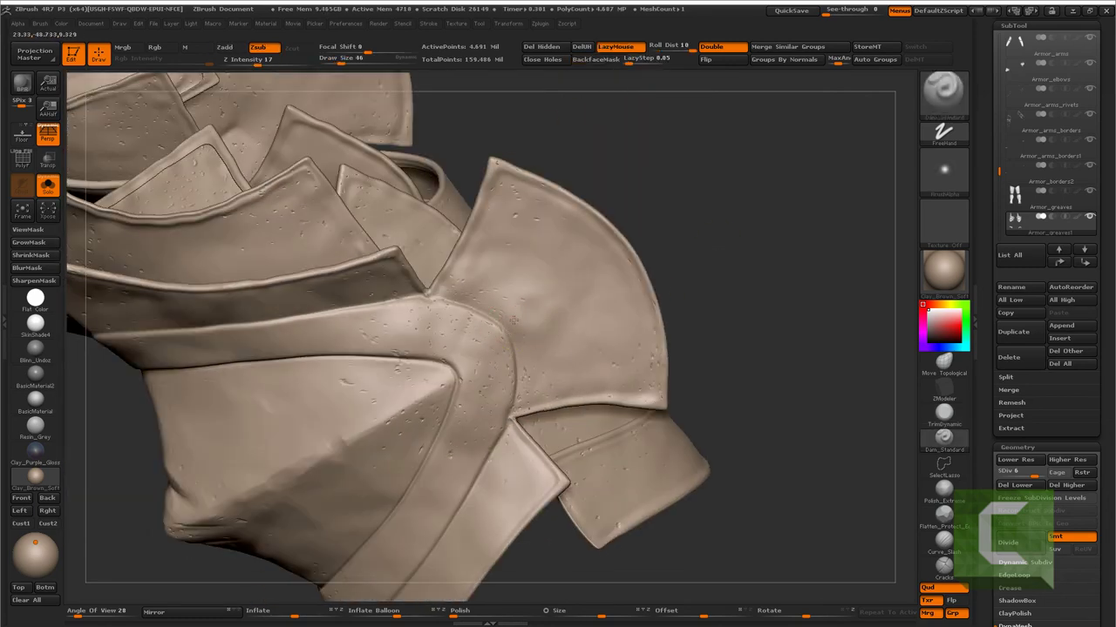
{"action": "left_click_drag", "start_coordinate": [485, 331], "coordinate": [594, 307]}
{"action": "left_click", "coordinate": [944, 413]}
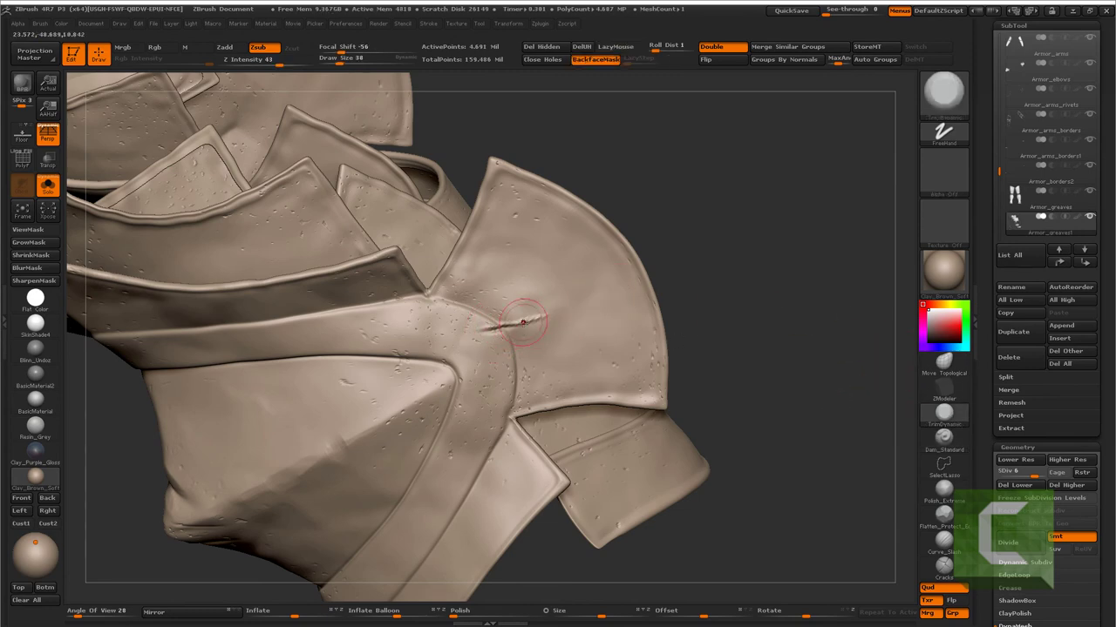
{"action": "key", "text": "f"}
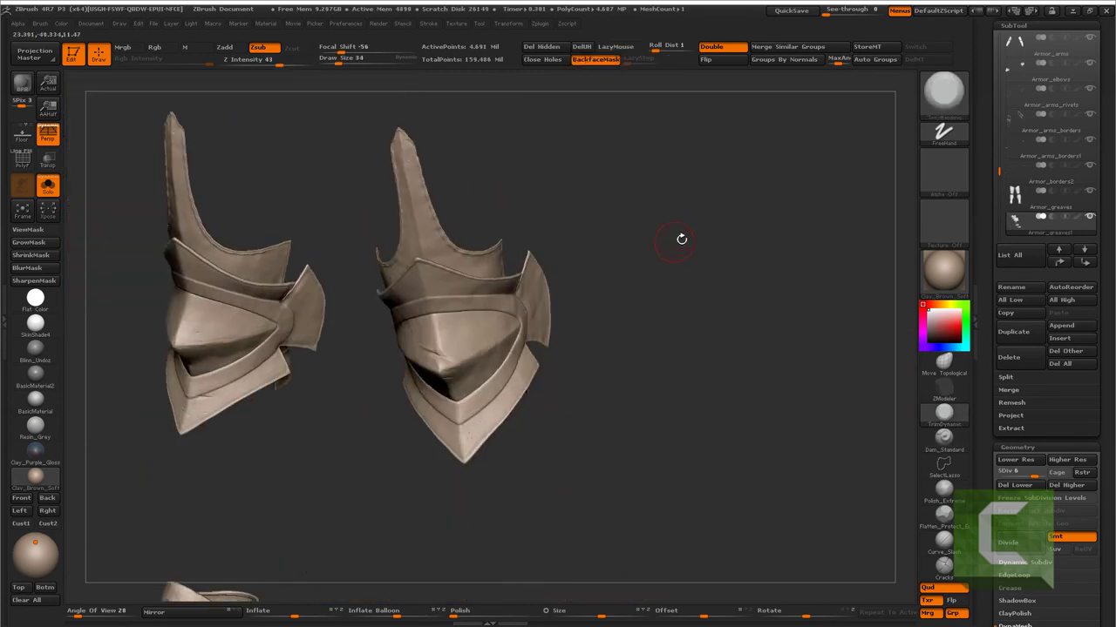
{"action": "right_click_drag", "start_coordinate": [628, 196], "coordinate": [567, 142]}
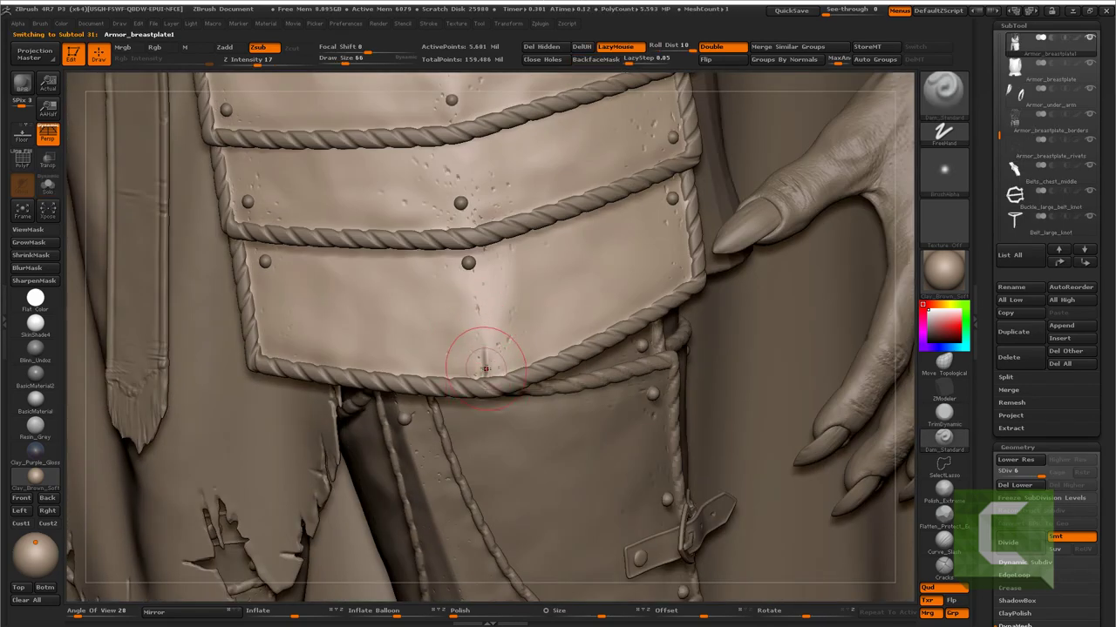
- Carve two diagonal scratches into the lowest breastplate plate
{"action": "right_click_drag", "start_coordinate": [518, 369], "coordinate": [486, 360]}
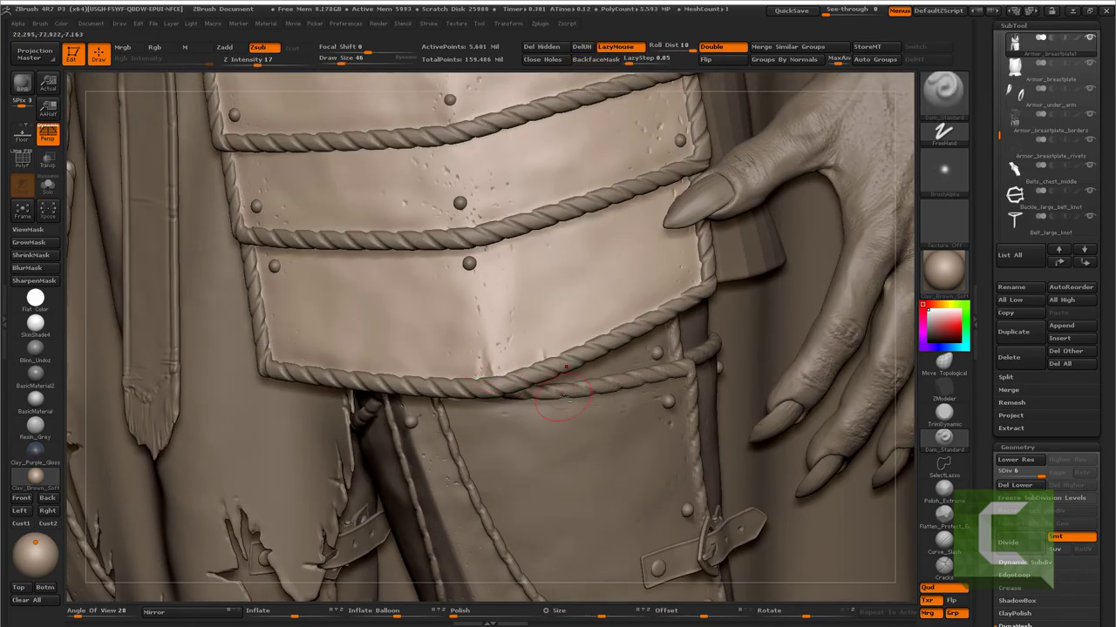
{"action": "left_click_drag", "start_coordinate": [560, 262], "coordinate": [636, 286]}
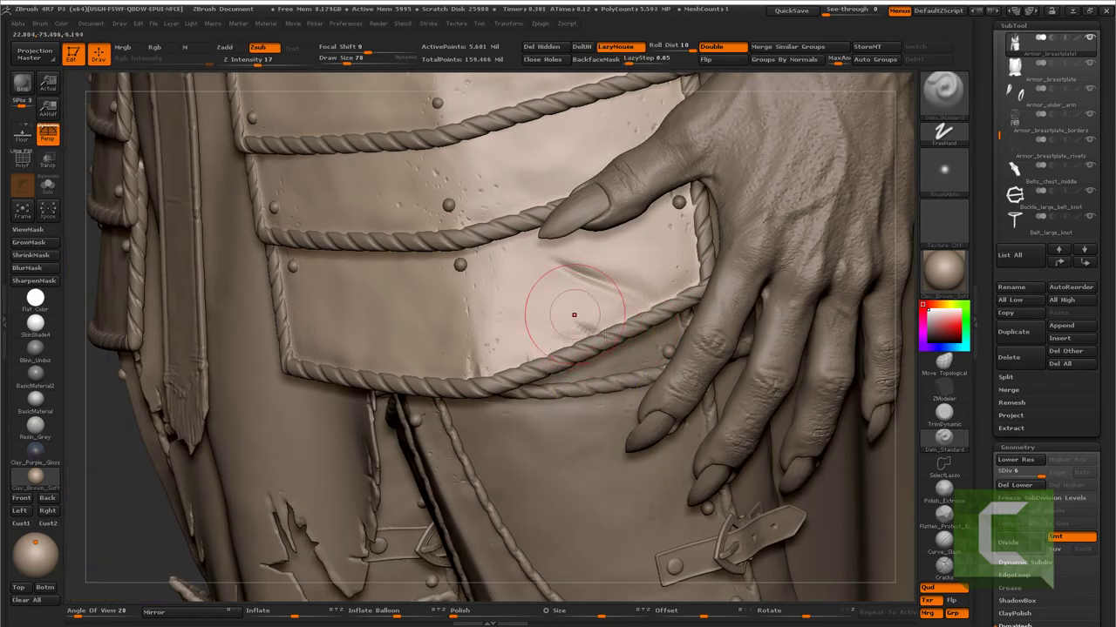
{"action": "key", "text": "ctrl"}
{"action": "left_click_drag", "start_coordinate": [608, 343], "coordinate": [558, 299]}
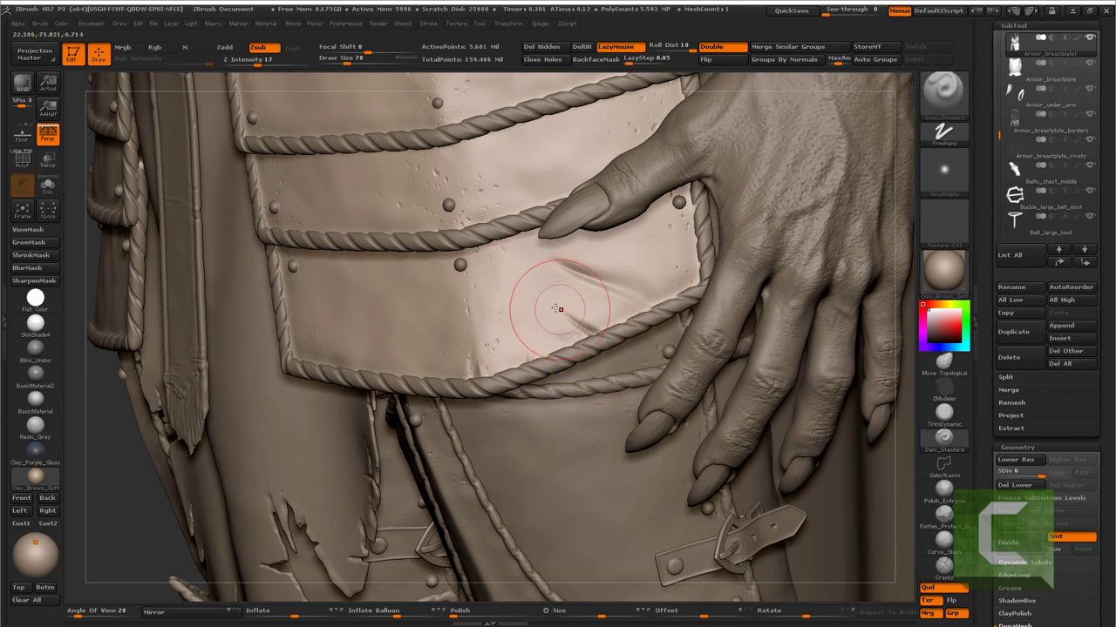
- Zoom in on the plate beside the rope trim and raise its subdivision with Dam_Standard active
{"action": "left_click", "coordinate": [605, 334], "text": "alt"}
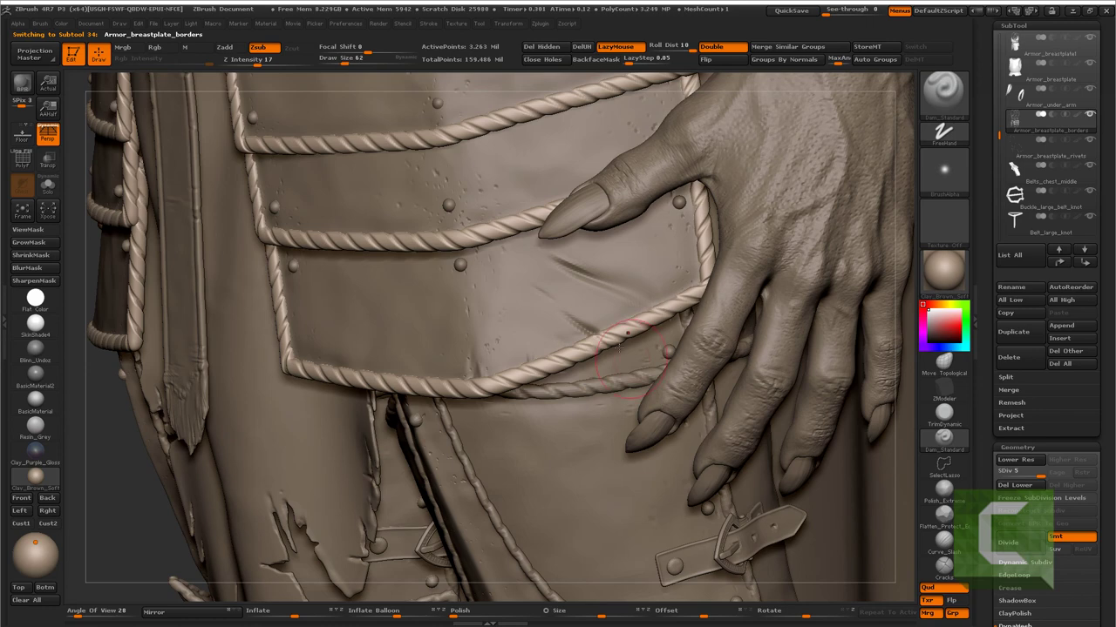
{"action": "scroll", "coordinate": [627, 332], "scroll_direction": "up", "scroll_amount": 3}
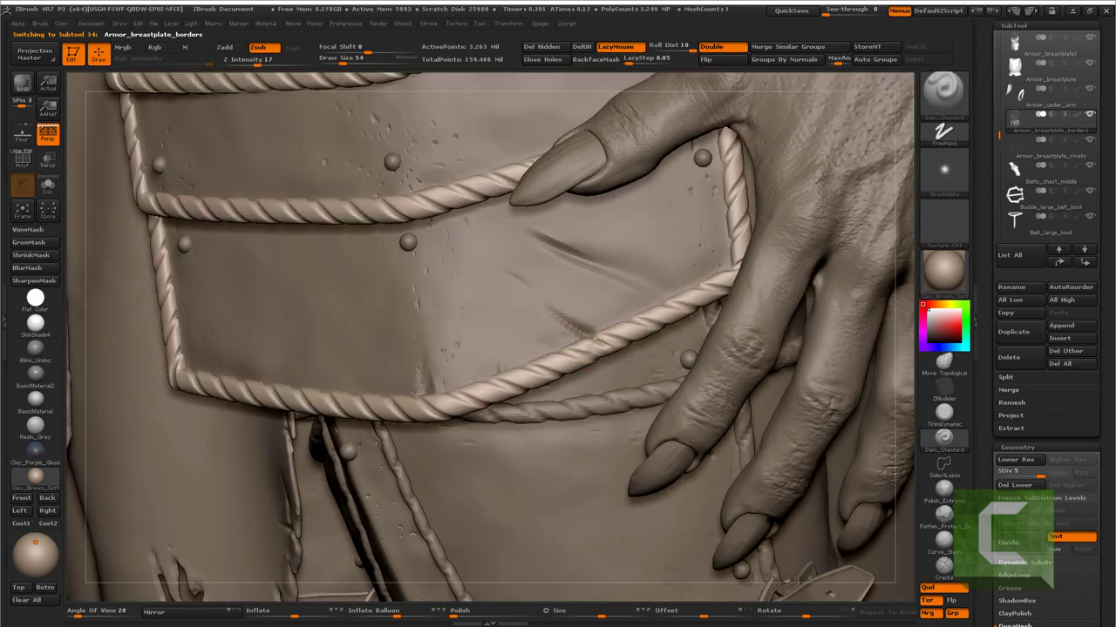
{"action": "scroll", "coordinate": [600, 346], "scroll_direction": "up", "scroll_amount": 3}
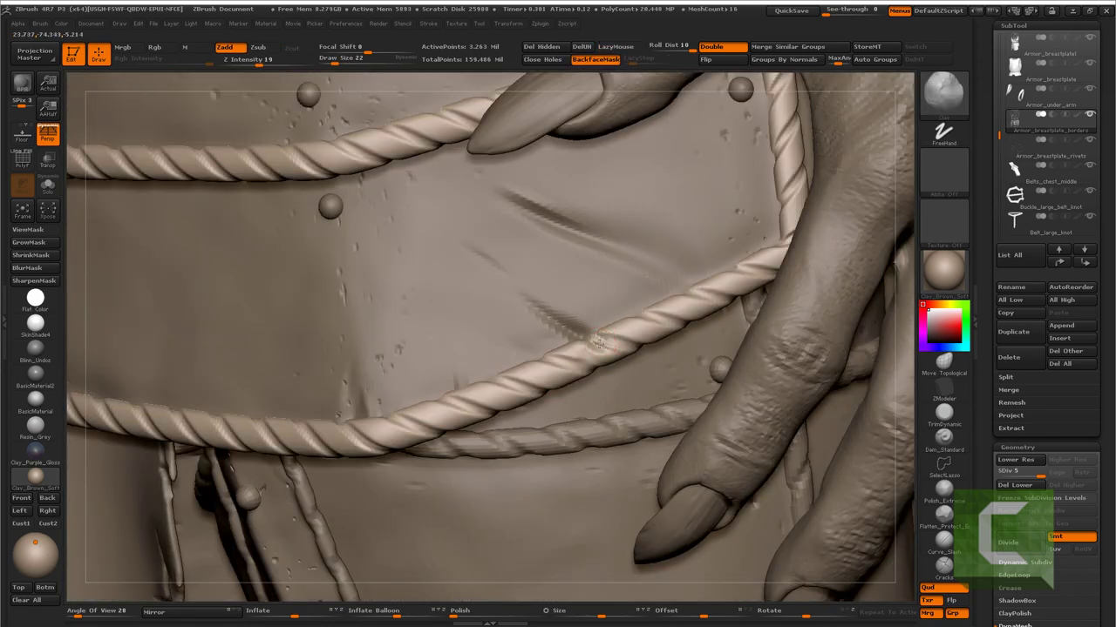
{"action": "key", "text": "b"}
{"action": "key", "text": "d"}
{"action": "key", "text": "s"}
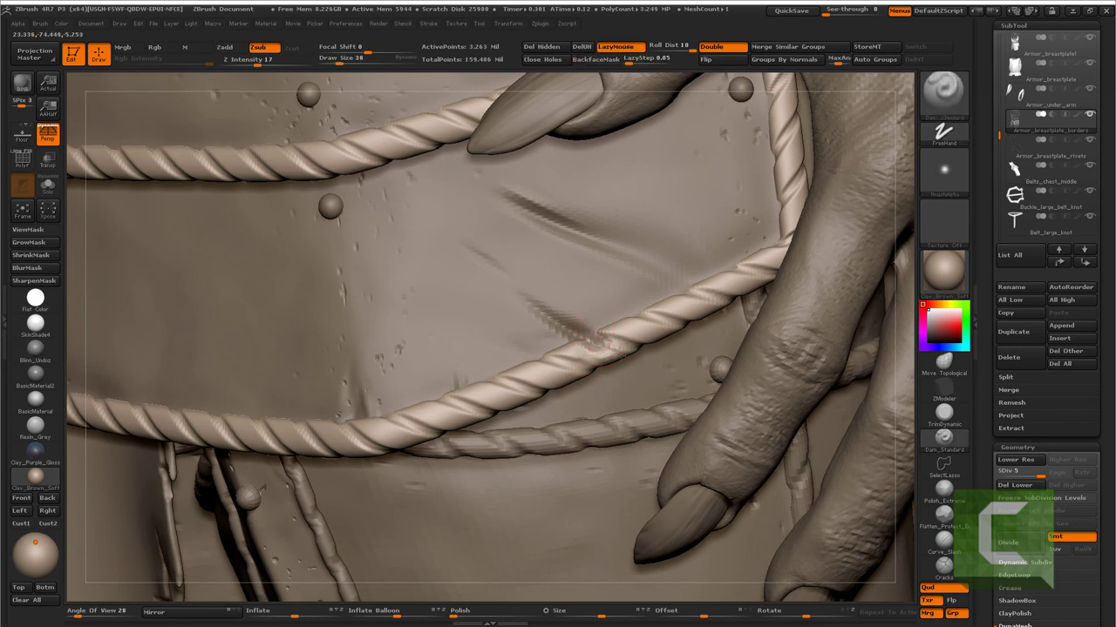
{"action": "key", "text": "d"}
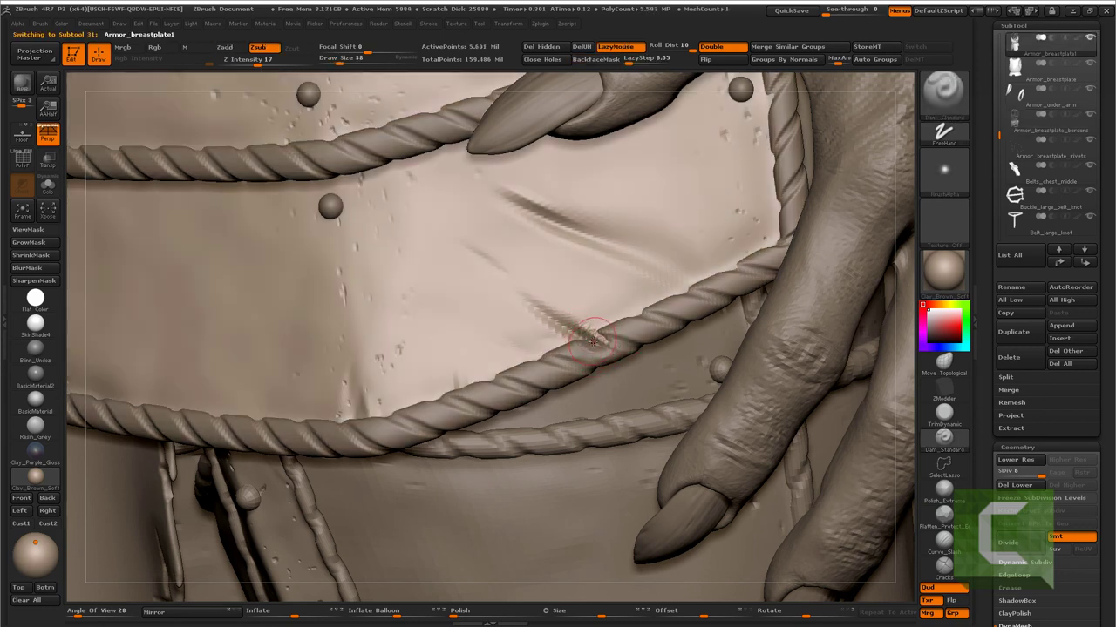
- Cut a short groove beside the existing scratch, then zoom out to the whole lower breastplate
{"action": "key", "text": "b"}
{"action": "key", "text": "s"}
{"action": "key", "text": "t"}
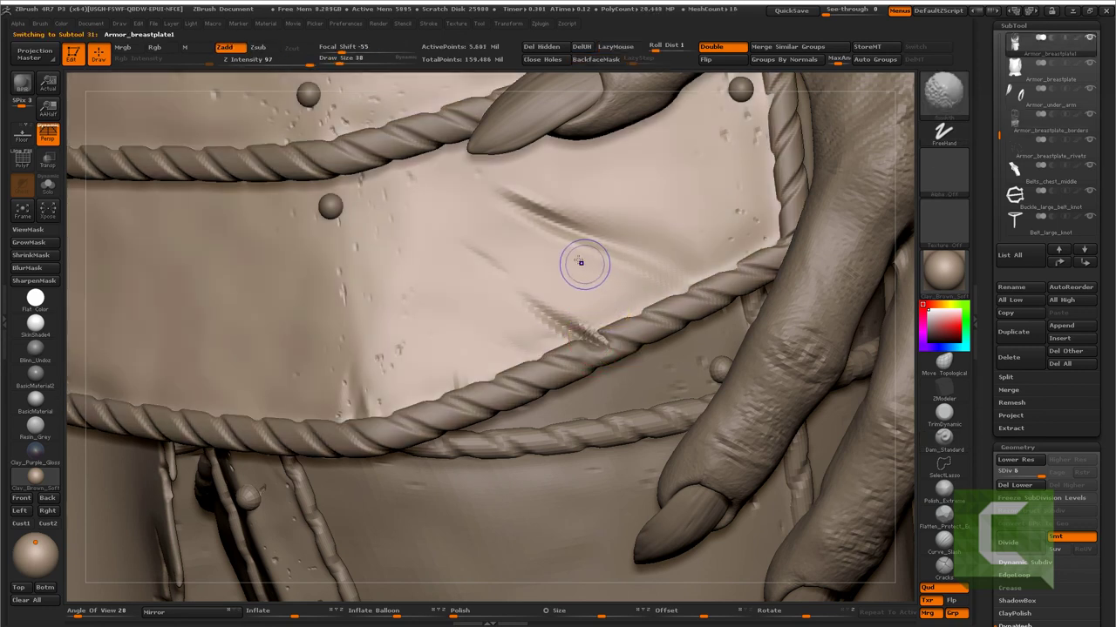
{"action": "key", "text": "b"}
{"action": "key", "text": "d"}
{"action": "key", "text": "s"}
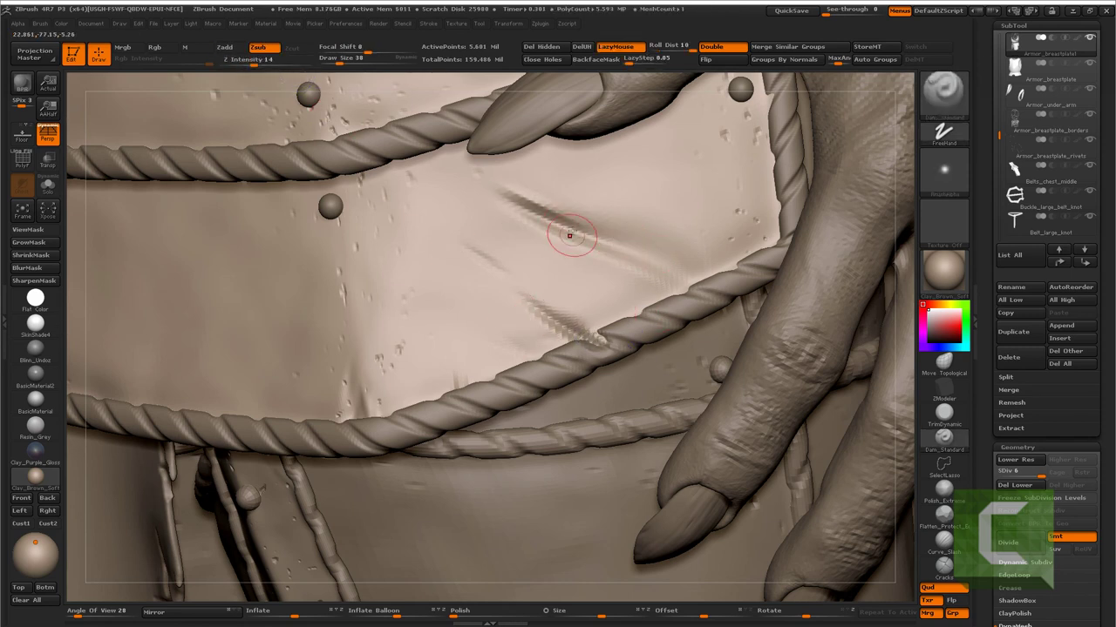
{"action": "left_click_drag", "start_coordinate": [530, 224], "coordinate": [630, 207]}
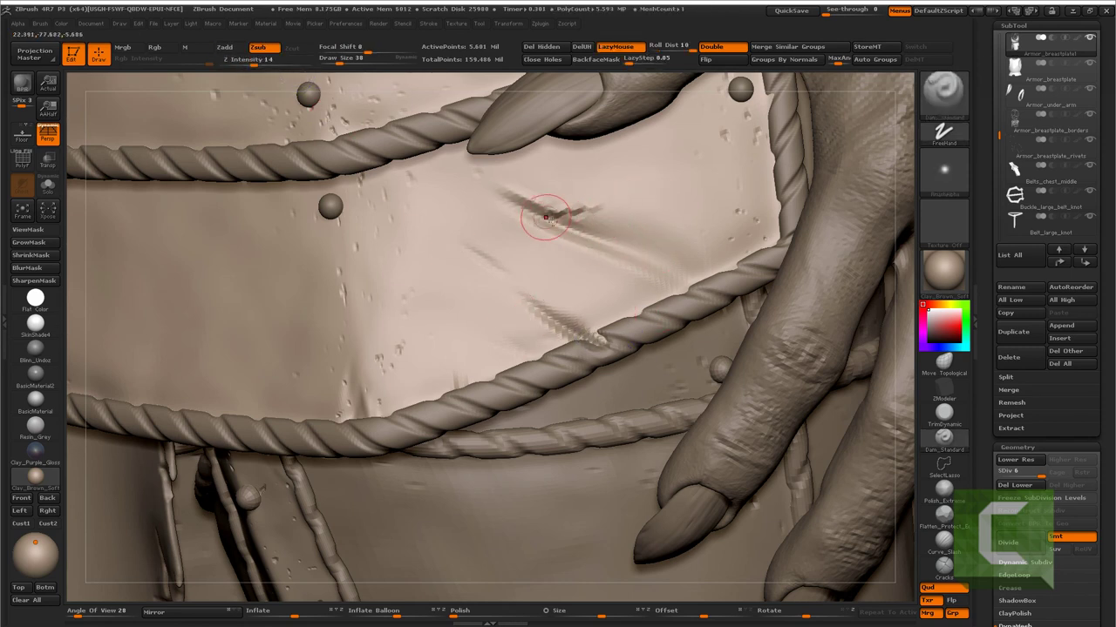
{"action": "left_click", "coordinate": [943, 412]}
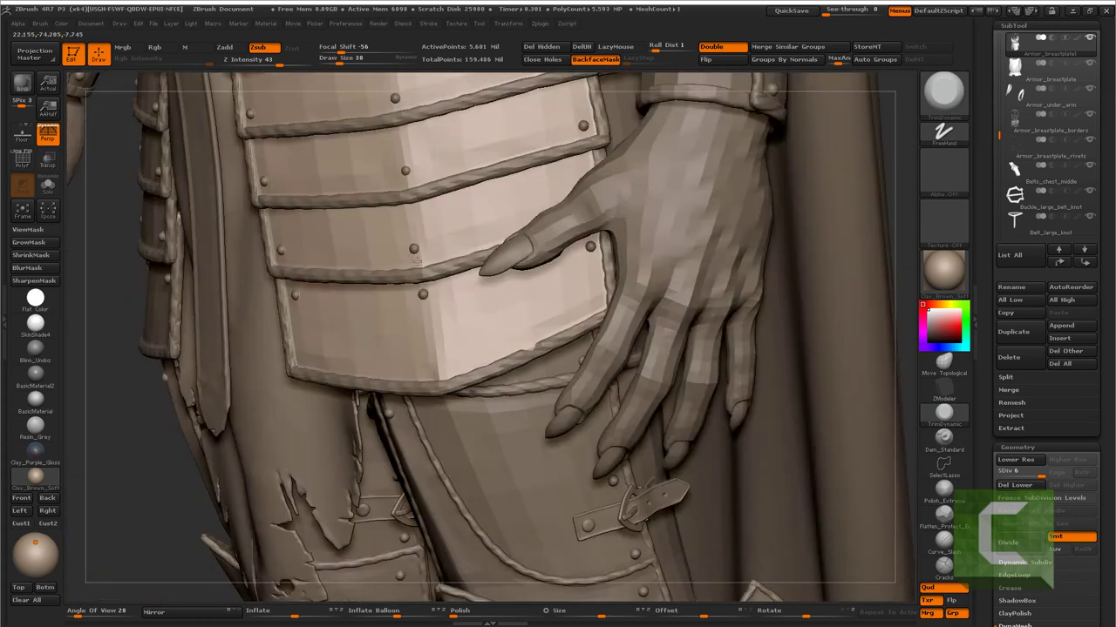
{"action": "right_click_drag", "start_coordinate": [416, 263], "coordinate": [537, 253], "text": "ctrl"}
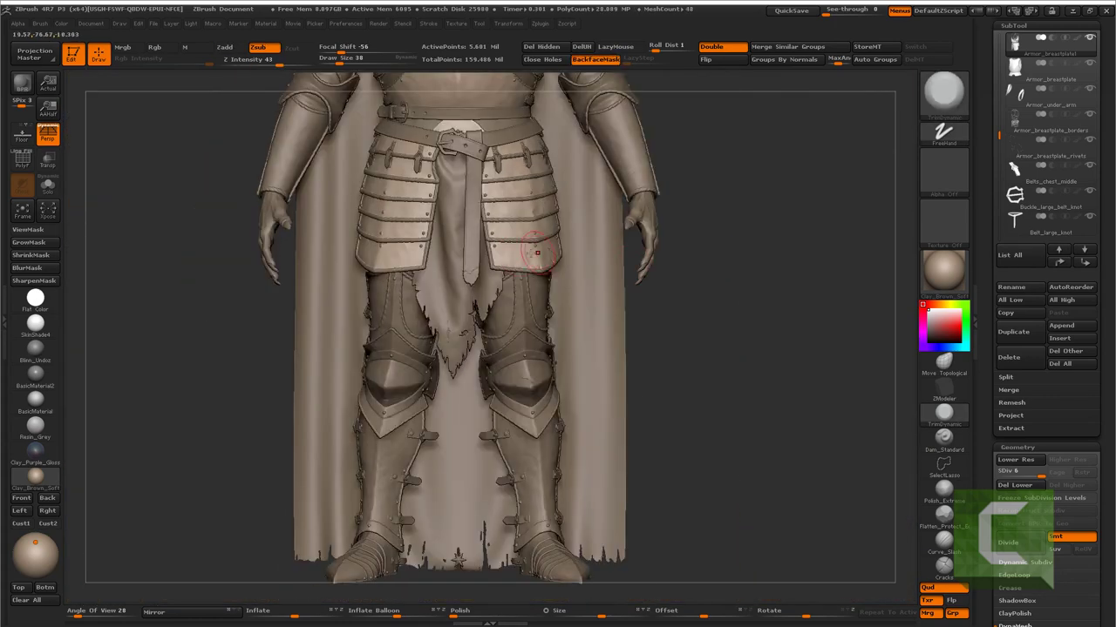
- Select the Armor_arms subtool at highest subdivision and zoom in on the right forearm bracer
{"action": "right_click_drag", "start_coordinate": [537, 253], "coordinate": [578, 311], "text": "alt"}
{"action": "left_click", "coordinate": [737, 422], "text": "alt"}
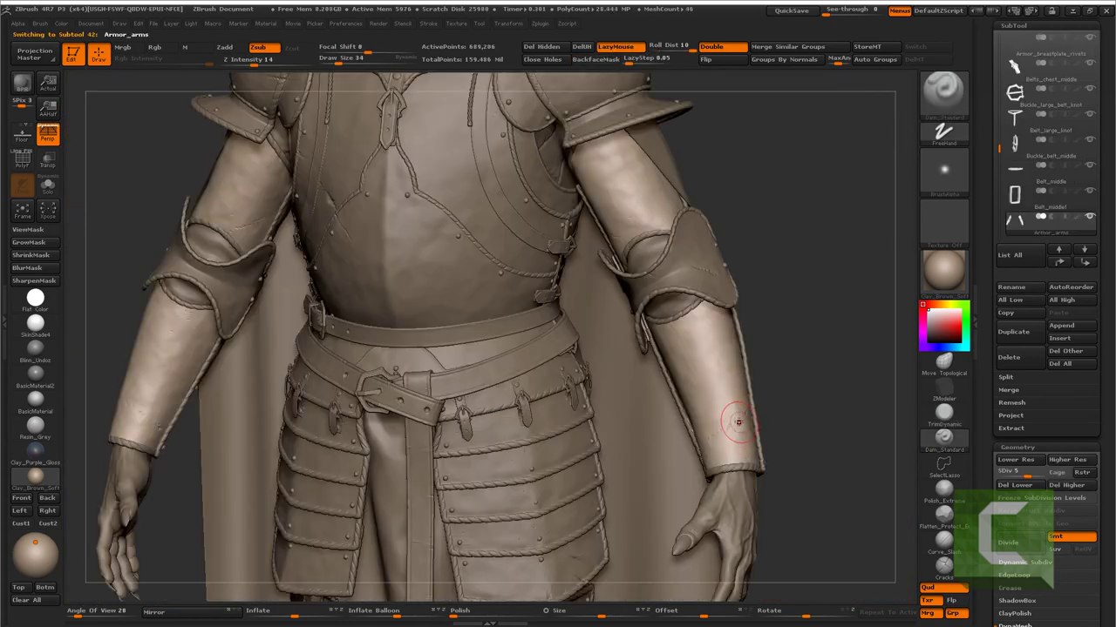
{"action": "key", "text": "d"}
{"action": "key", "text": "d"}
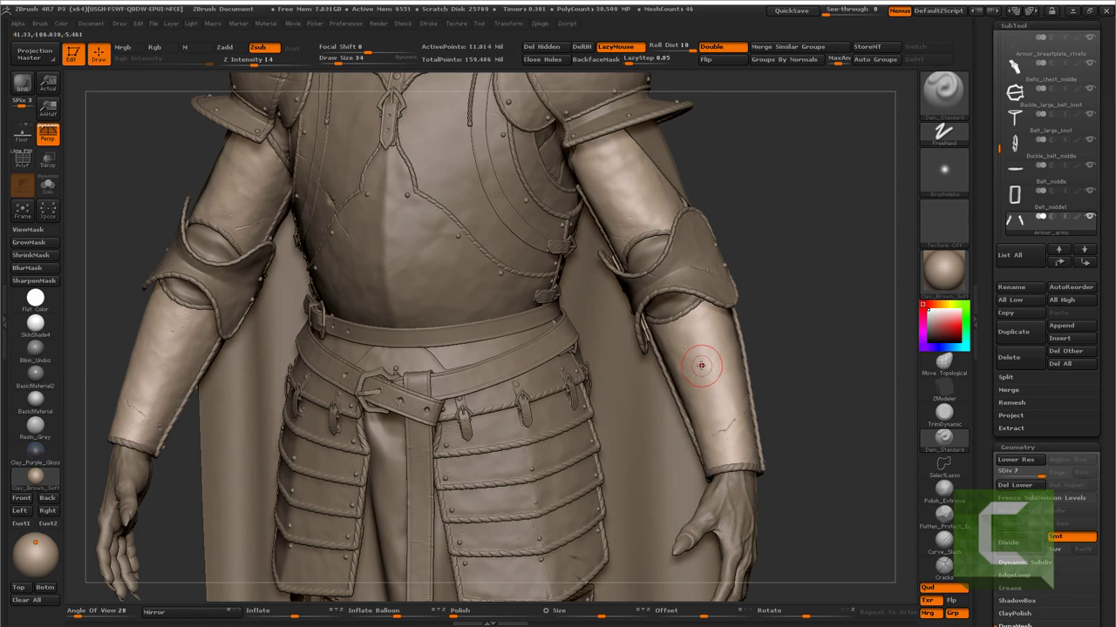
{"action": "mouse_move", "coordinate": [720, 385]}
{"action": "right_mouse_down", "text": "alt"}
{"action": "mouse_move", "coordinate": [643, 369]}
{"action": "mouse_move", "coordinate": [642, 398]}
{"action": "mouse_move", "coordinate": [649, 341]}
{"action": "right_mouse_up", "text": "alt"}
- Set up Dam_Standard on the bracer with slightly lower strength and a larger brush
{"action": "key", "text": "b"}
{"action": "key", "text": "m"}
{"action": "key", "text": "v"}
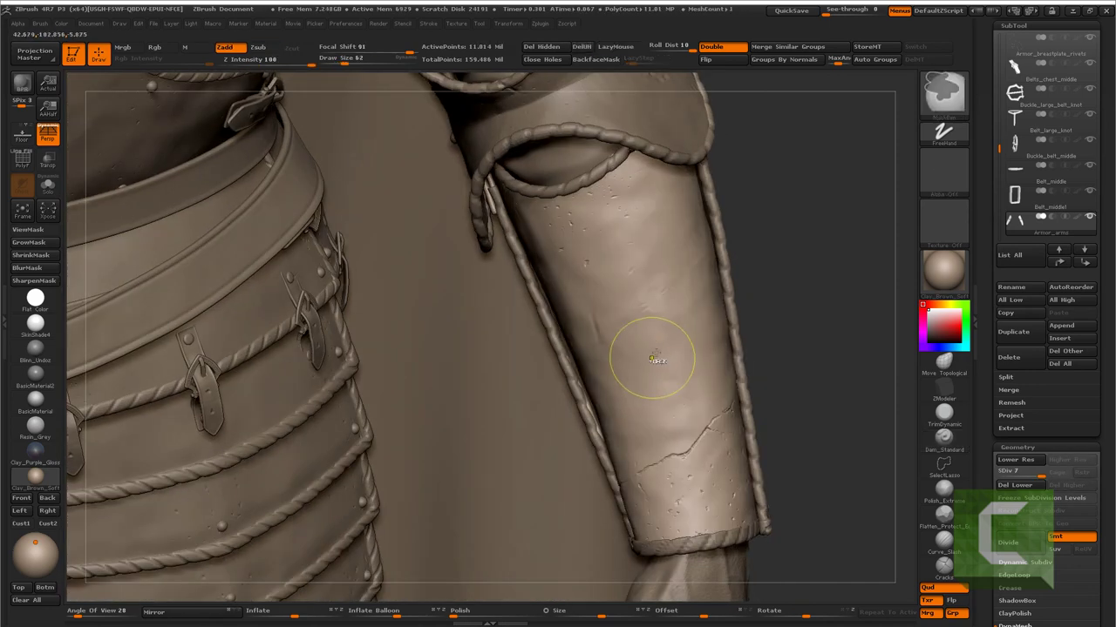
{"action": "key", "text": "shift+d"}
{"action": "key", "text": "shift+d"}
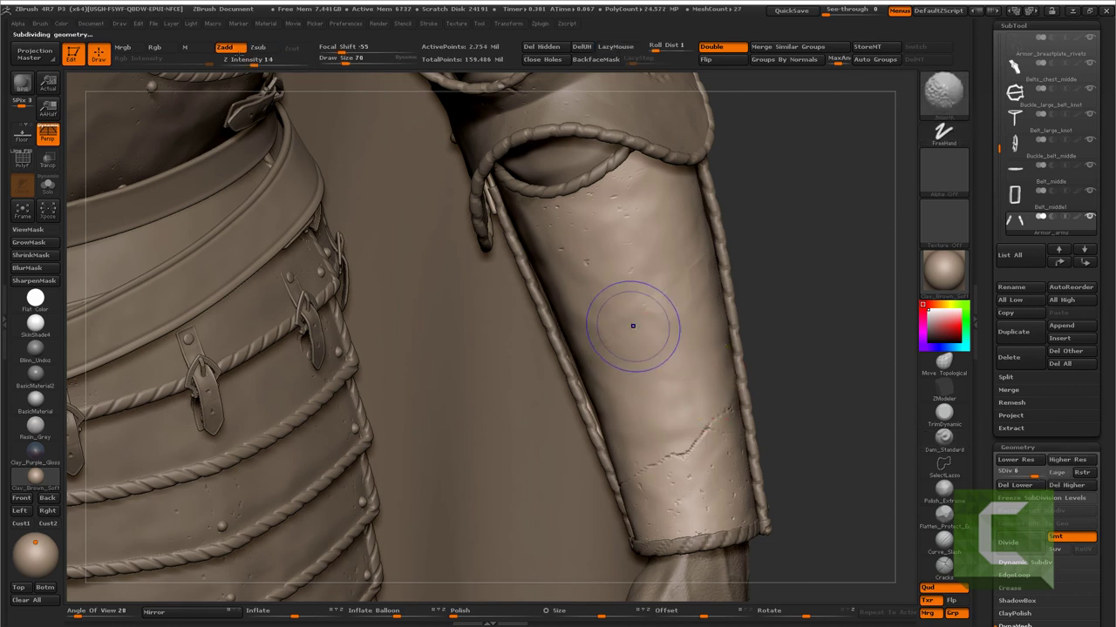
{"action": "key", "text": "b"}
{"action": "key", "text": "d"}
{"action": "key", "text": "s"}
{"action": "left_click_drag", "start_coordinate": [253, 66], "coordinate": [251, 66]}
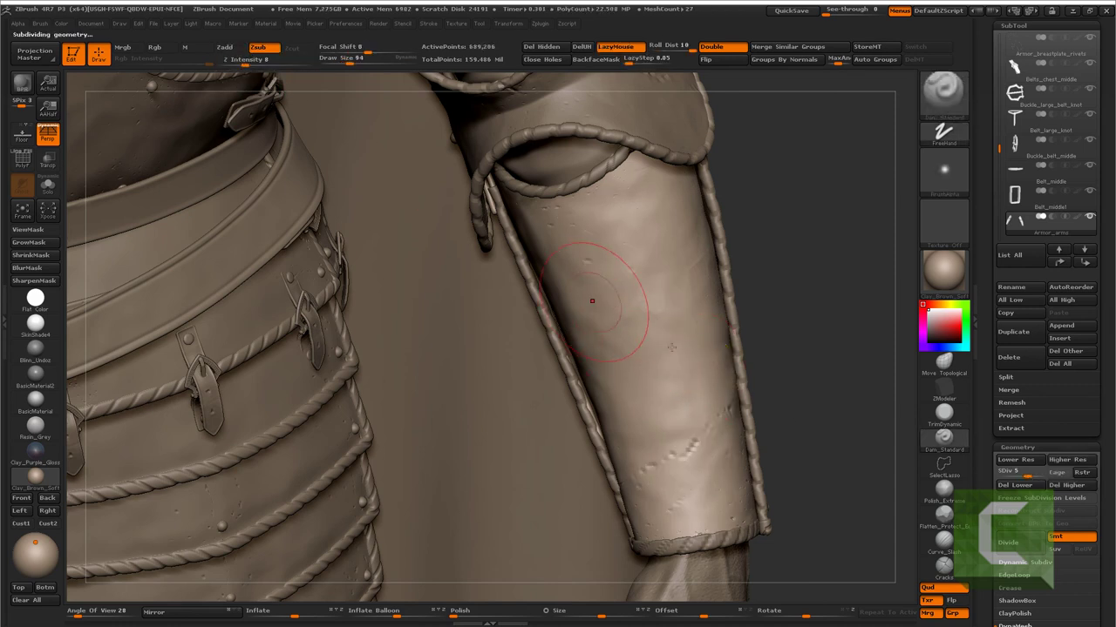
{"action": "key", "text": "bracketright"}
{"action": "key", "text": "bracketright"}
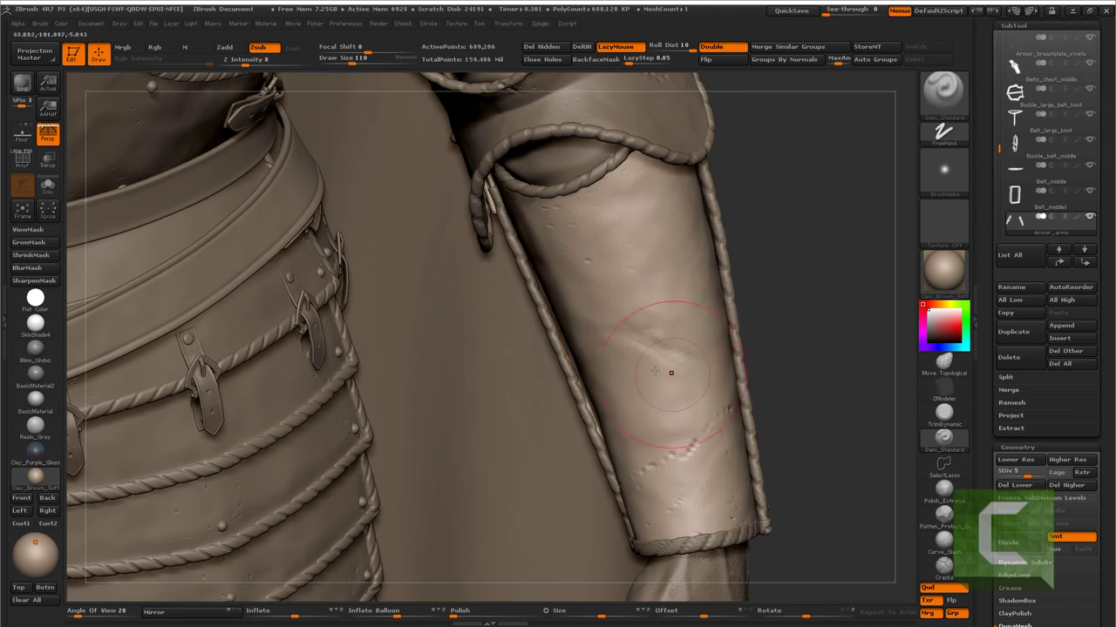
- Turn and zoom on the forearm, resizing the brush for finer bracer scratches
{"action": "left_click_drag", "start_coordinate": [784, 375], "coordinate": [739, 389]}
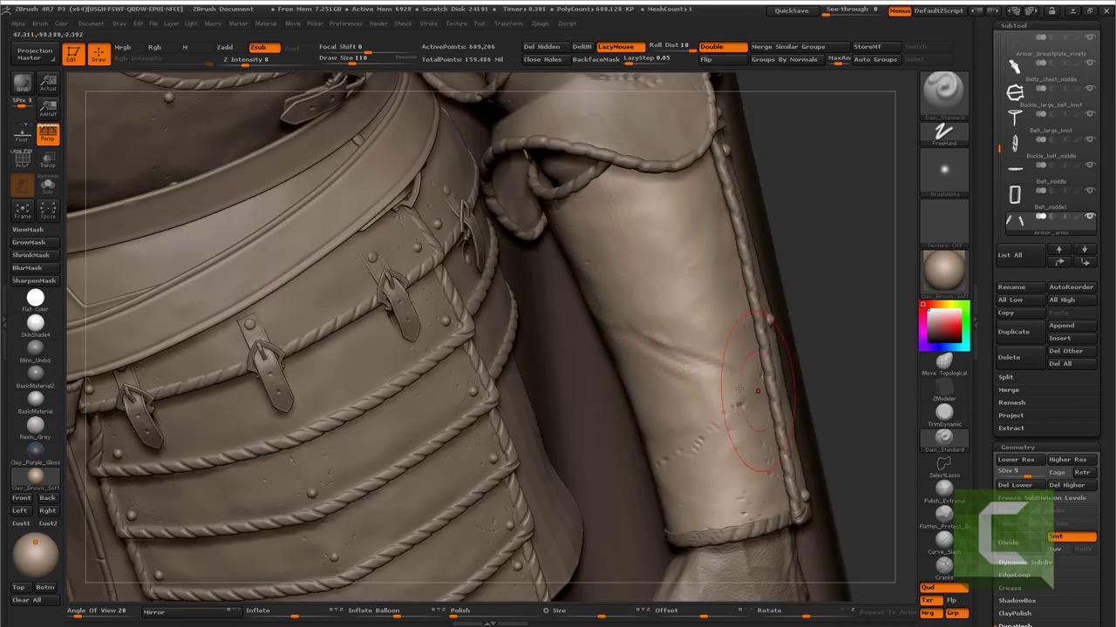
{"action": "key", "text": "bracketleft"}
{"action": "key", "text": "bracketleft"}
{"action": "key", "text": "bracketleft"}
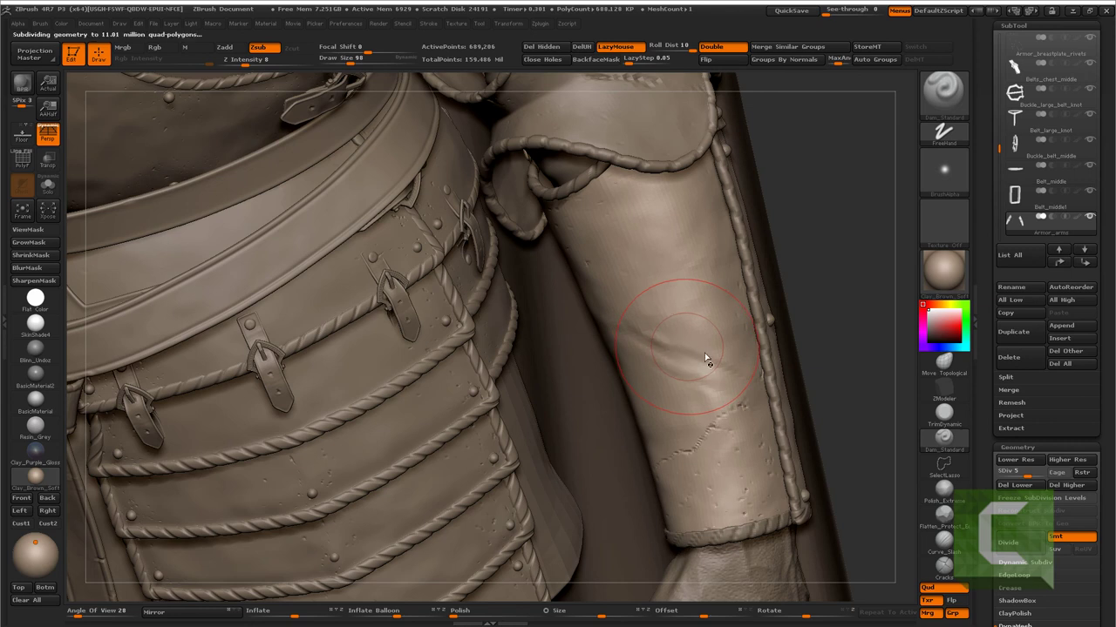
{"action": "key", "text": "bracketleft"}
{"action": "key", "text": "bracketleft"}
{"action": "key", "text": "bracketleft"}
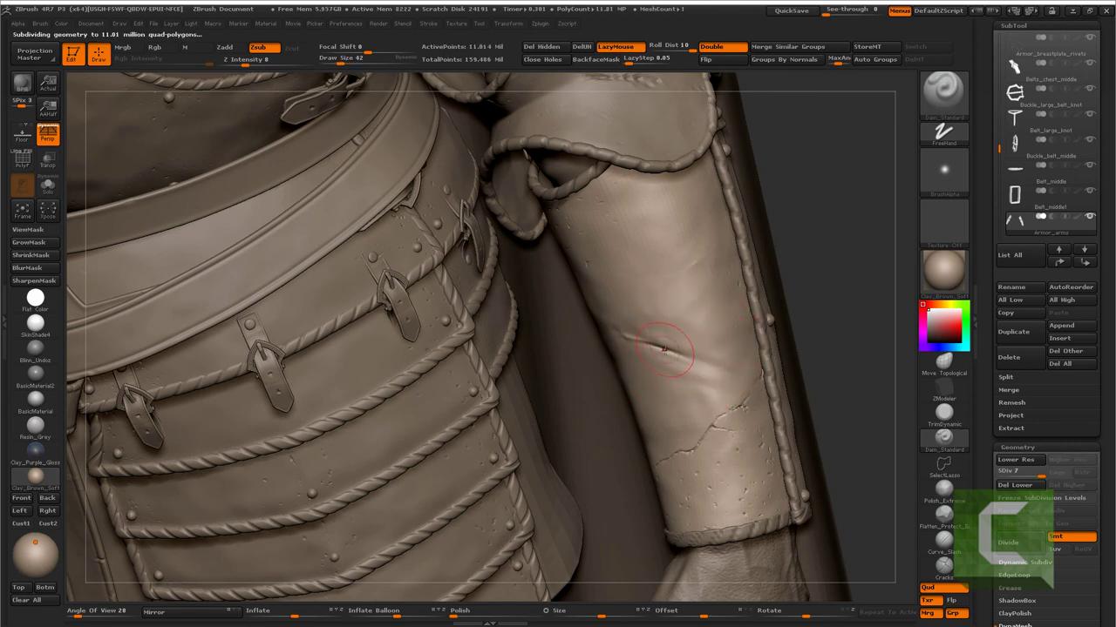
{"action": "key", "text": "bracketright"}
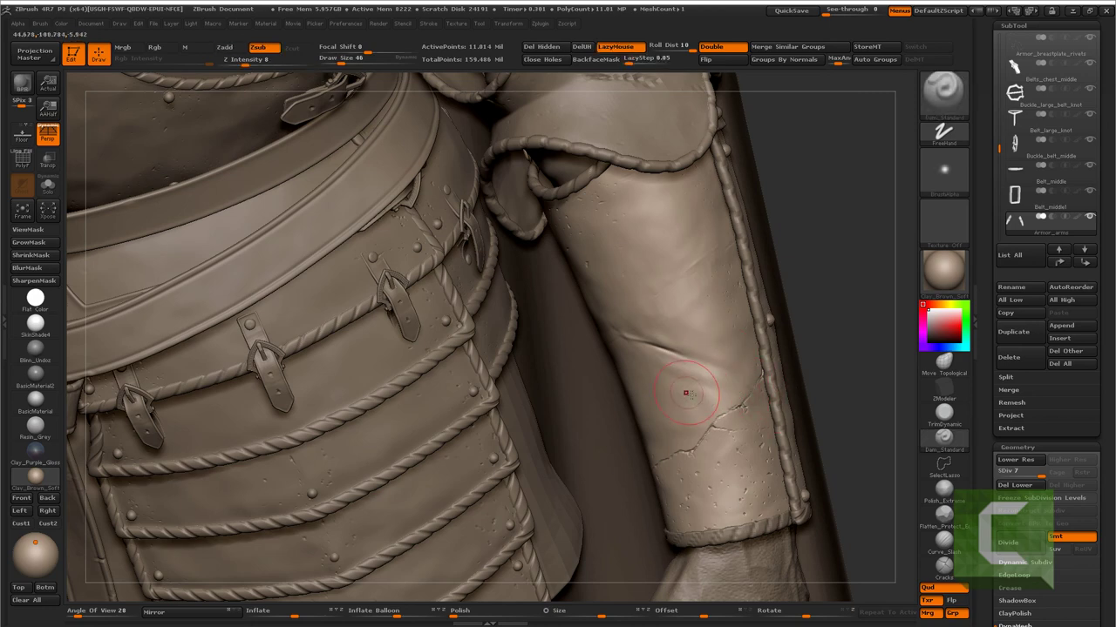
{"action": "left_click_drag", "start_coordinate": [686, 393], "coordinate": [755, 356], "text": "alt"}
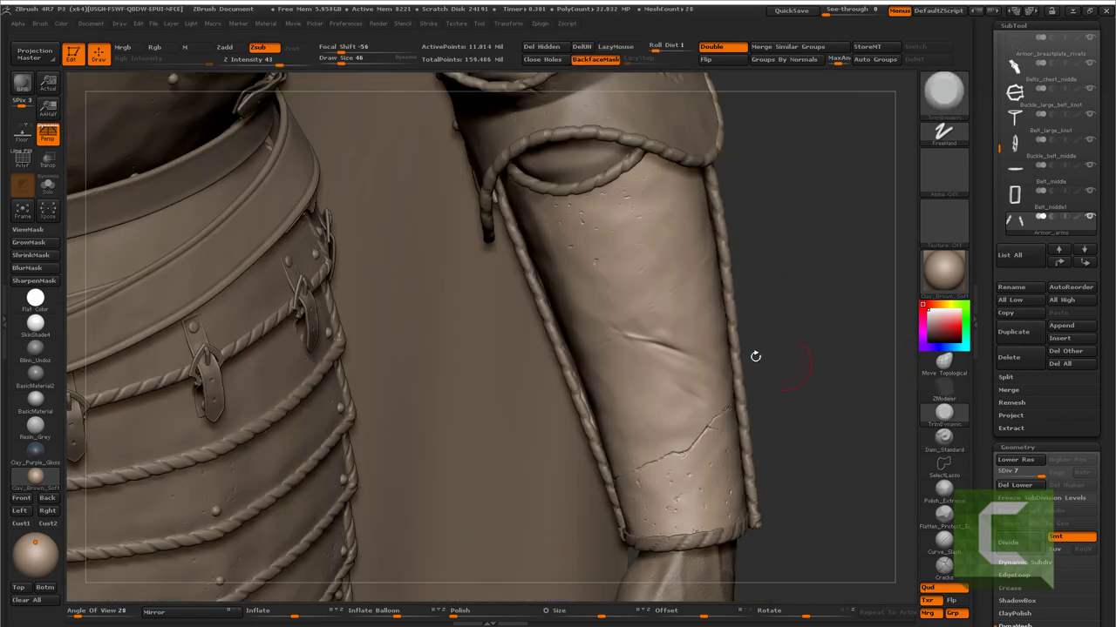
{"action": "key", "text": "bracketleft"}
{"action": "key", "text": "bracketleft"}
- Frame the whole armoured knight and lower the subdivision level
{"action": "key", "text": "f"}
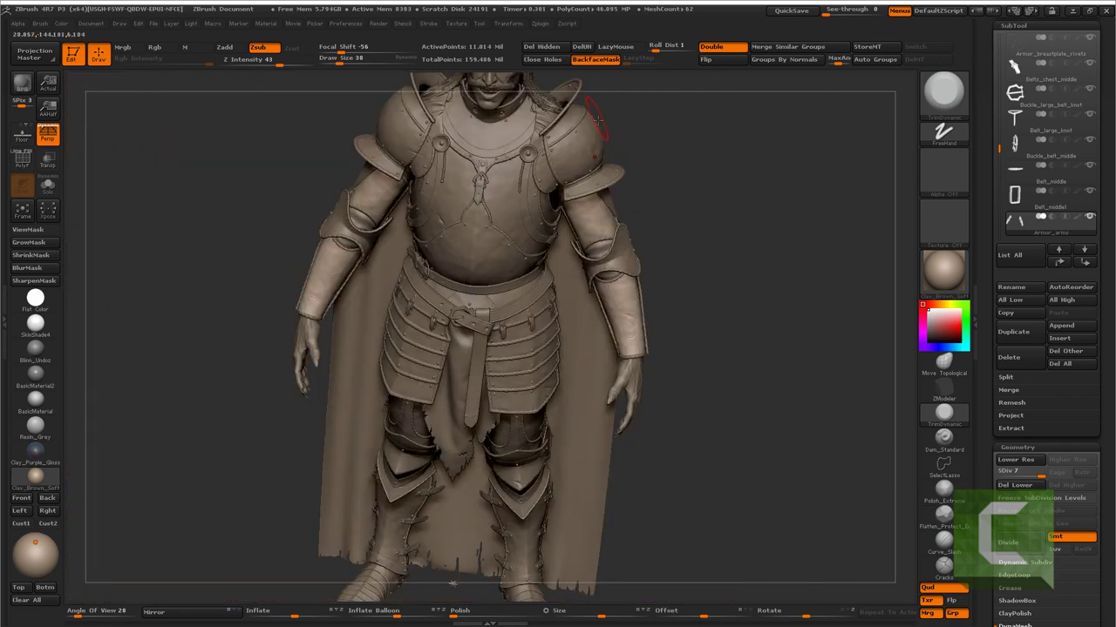
{"action": "key", "text": "shift+d"}
{"action": "left_click_drag", "start_coordinate": [730, 264], "coordinate": [705, 218]}
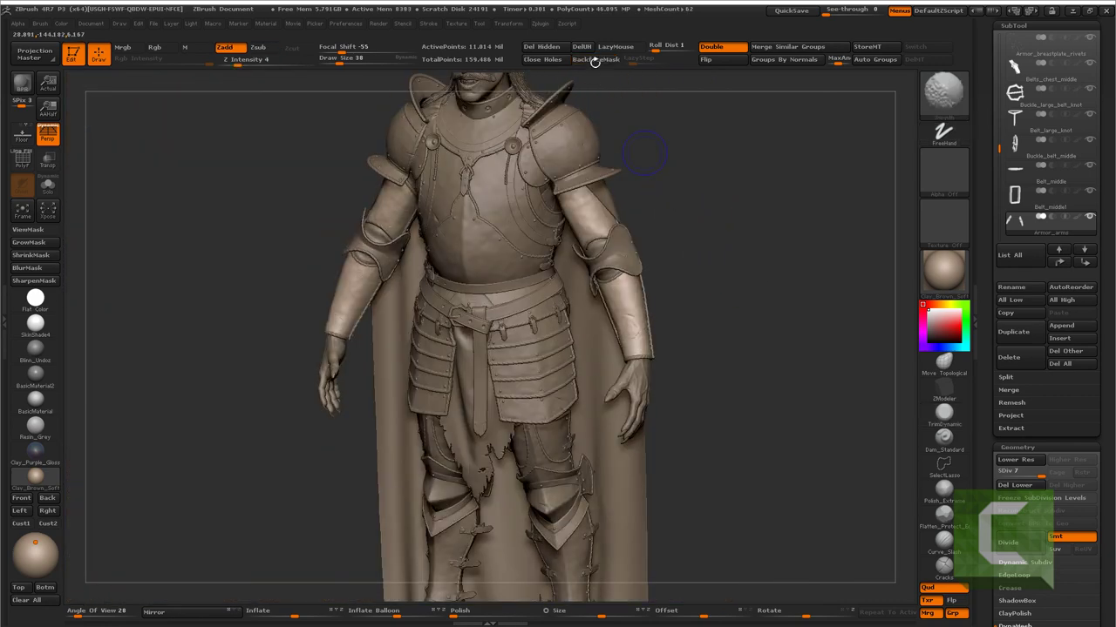
- Score wear strokes along the chest strap's top edge and bottom tip, then turn to the buckle
{"action": "key", "text": "f"}
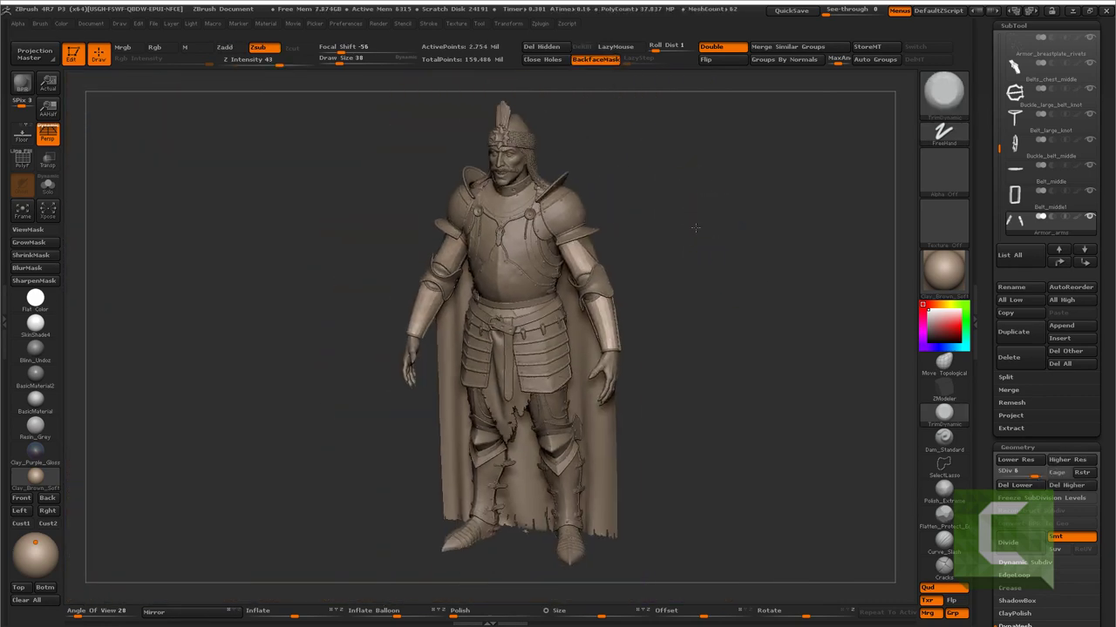
{"action": "mouse_move", "coordinate": [707, 224]}
{"action": "left_mouse_down"}
{"action": "mouse_move", "coordinate": [745, 272]}
{"action": "mouse_move", "coordinate": [772, 217]}
{"action": "mouse_move", "coordinate": [773, 261]}
{"action": "mouse_move", "coordinate": [829, 248]}
{"action": "mouse_move", "coordinate": [802, 269]}
{"action": "left_mouse_up"}
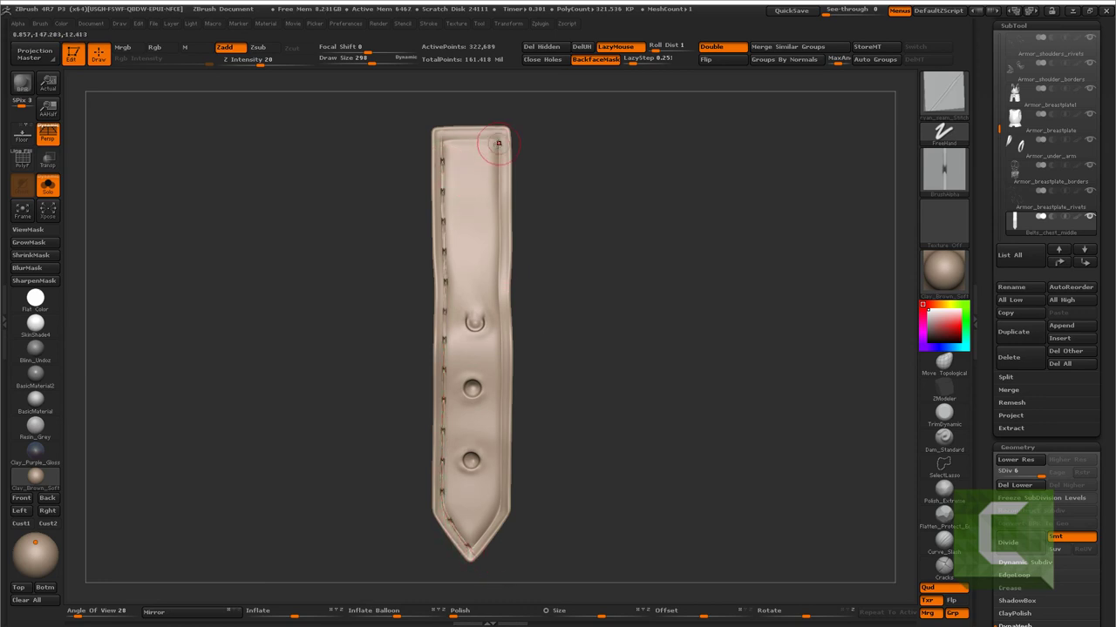
{"action": "left_click_drag", "start_coordinate": [498, 142], "coordinate": [496, 180]}
{"action": "left_click_drag", "start_coordinate": [497, 231], "coordinate": [498, 236]}
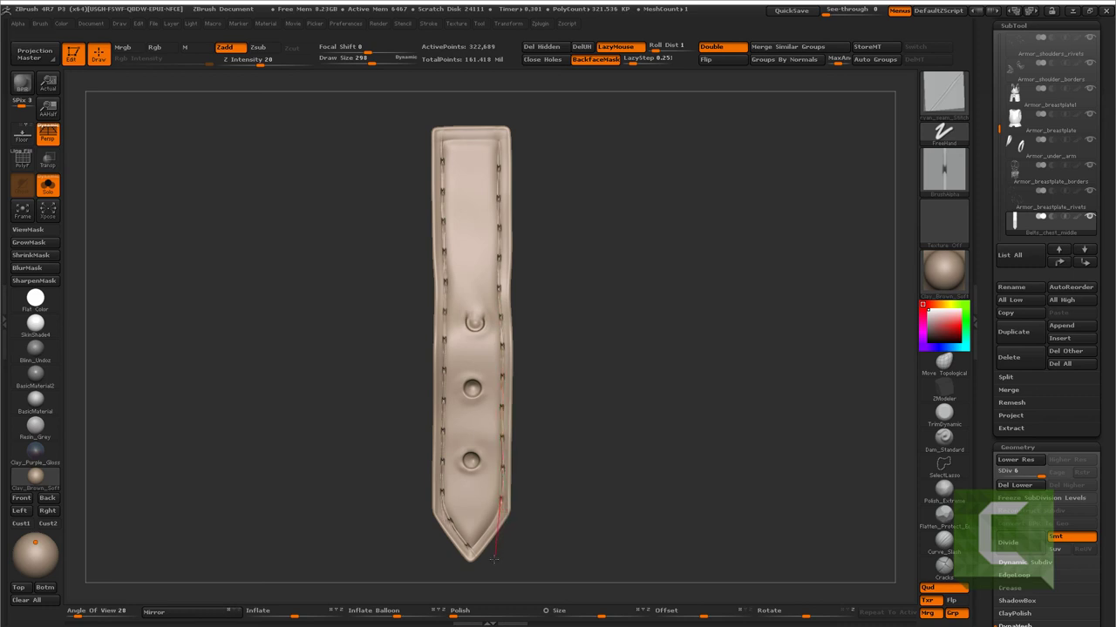
{"action": "left_click_drag", "start_coordinate": [444, 581], "coordinate": [489, 530]}
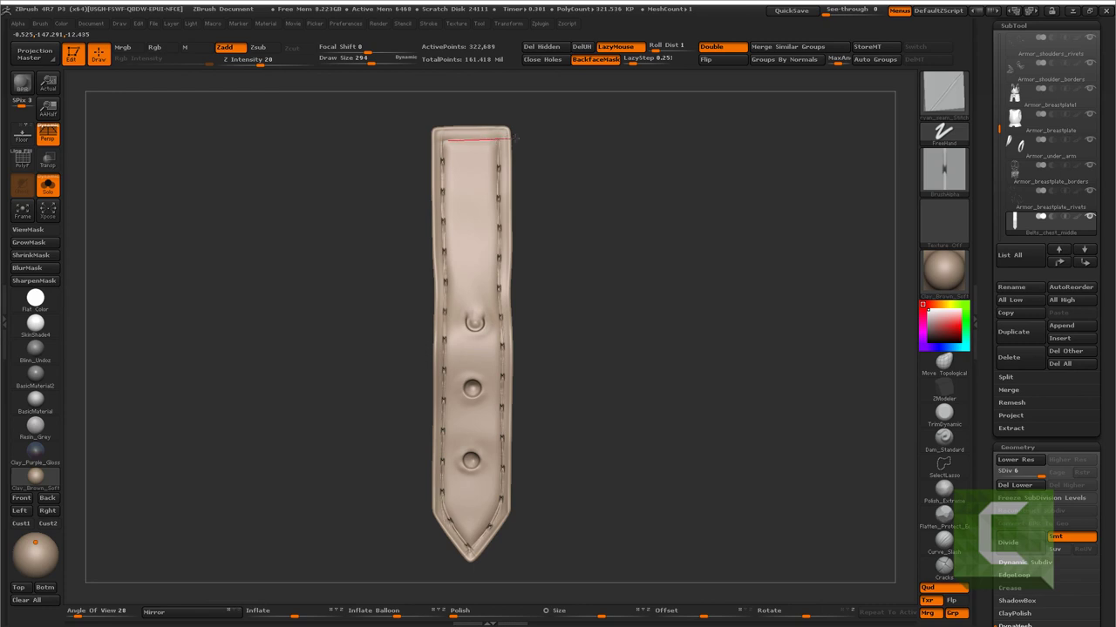
{"action": "left_click_drag", "start_coordinate": [583, 302], "coordinate": [587, 239]}
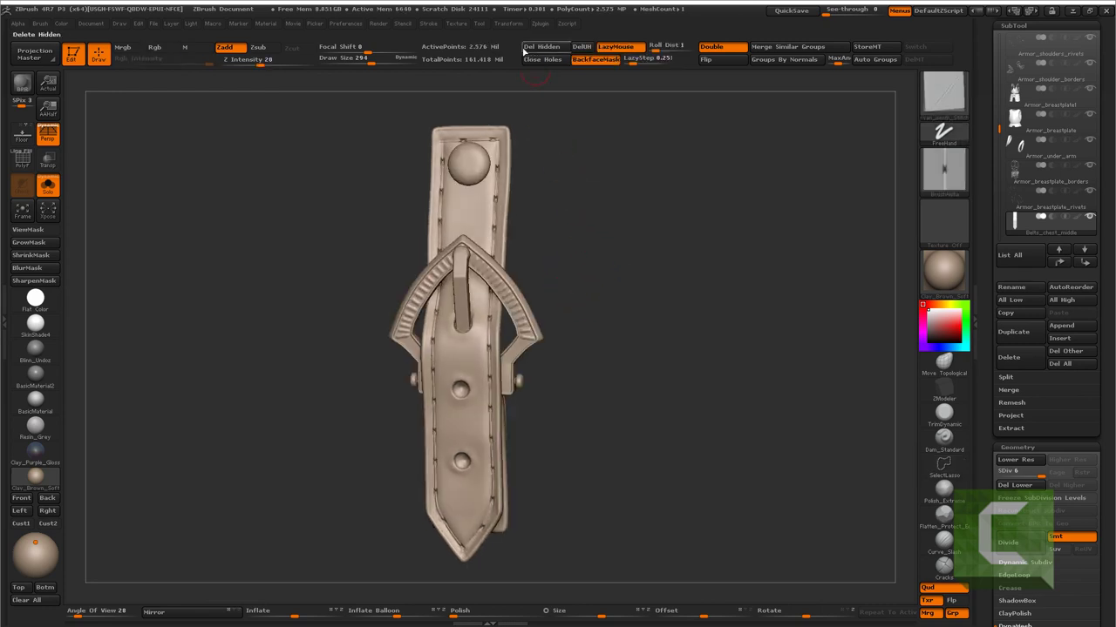
{"action": "mouse_move", "coordinate": [573, 207]}
{"action": "left_mouse_down"}
{"action": "mouse_move", "coordinate": [569, 195]}
{"action": "mouse_move", "coordinate": [598, 207]}
{"action": "mouse_move", "coordinate": [622, 256]}
{"action": "mouse_move", "coordinate": [666, 210]}
{"action": "left_mouse_up"}
- Lower the strap's subdivision, shrink the brush and toggle LazyMouse and back-face masking
{"action": "key", "text": "shift+d"}
{"action": "key", "text": "shift+d"}
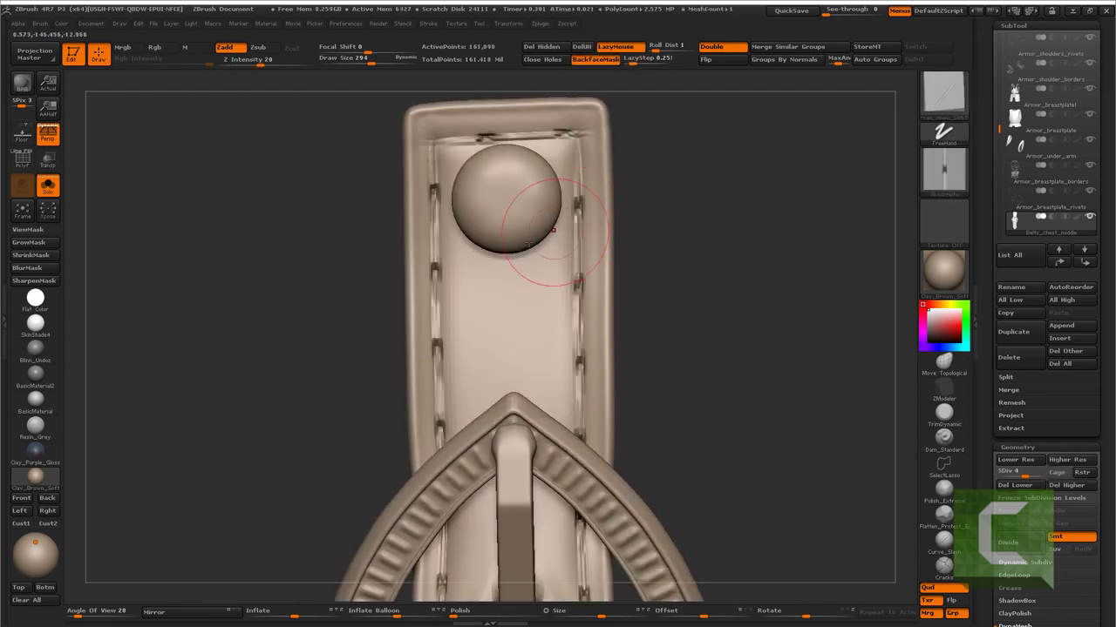
{"action": "left_click_drag", "start_coordinate": [429, 66], "coordinate": [335, 63]}
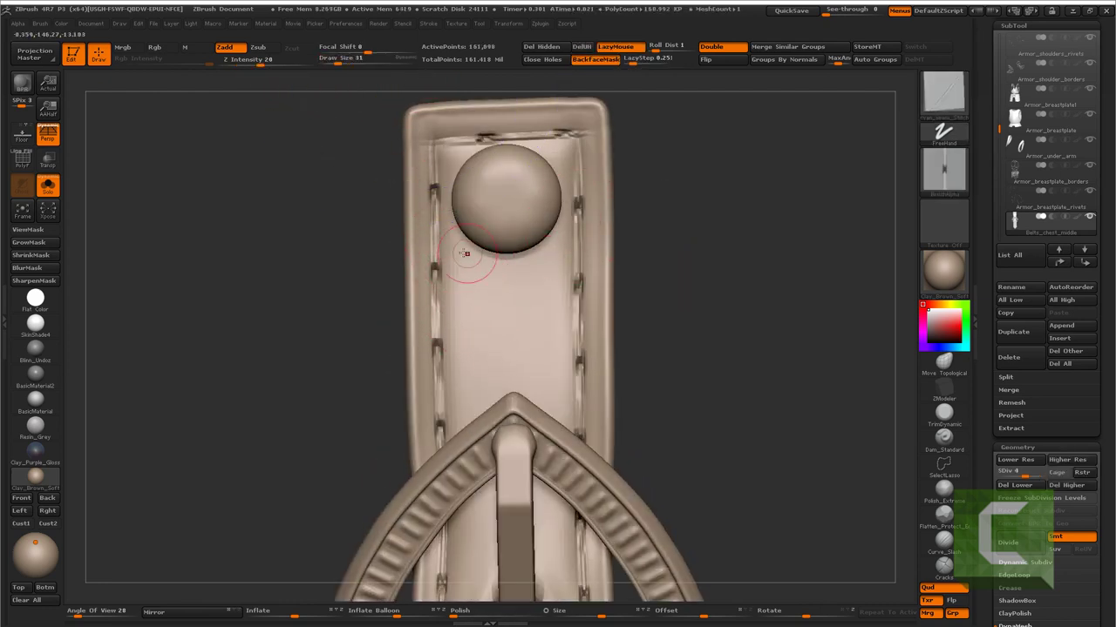
{"action": "key", "text": "shift+d"}
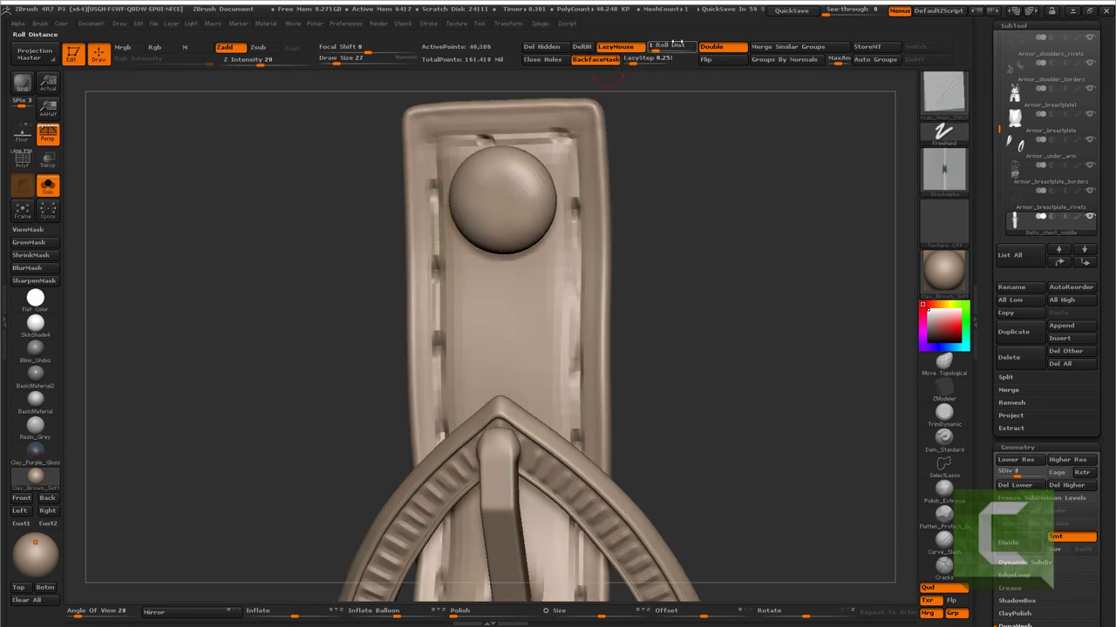
{"action": "left_click", "coordinate": [615, 46]}
{"action": "left_click", "coordinate": [595, 59]}
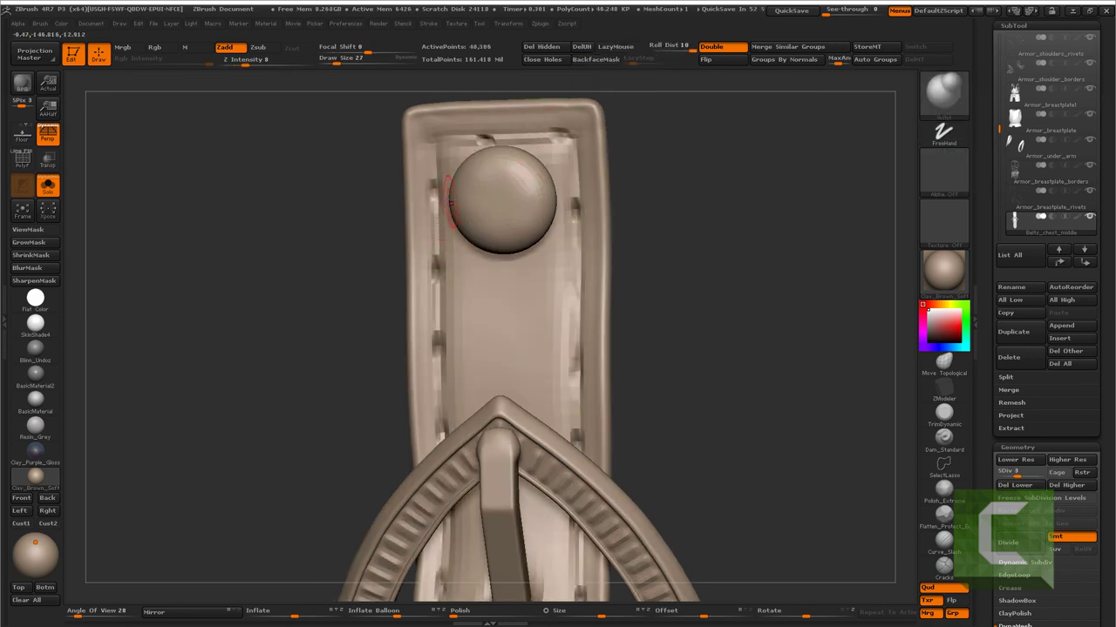
{"action": "left_click", "coordinate": [596, 59]}
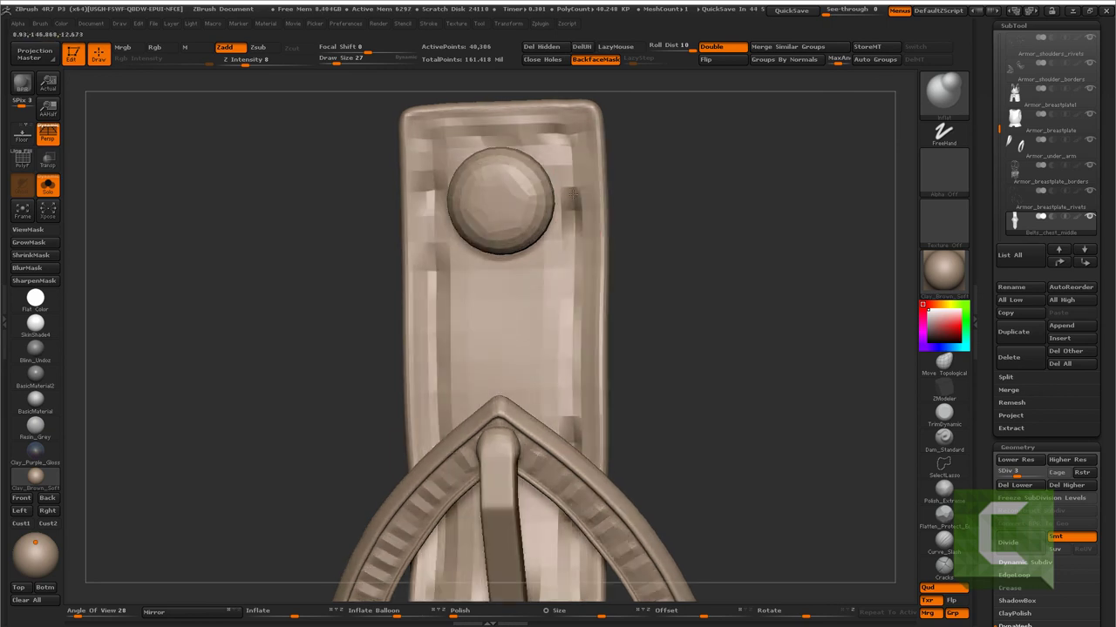
- Pan toward the buckle, re-solo the strap at its lowest level and hide the buckle
{"action": "left_click_drag", "start_coordinate": [645, 262], "coordinate": [645, 183], "text": "alt"}
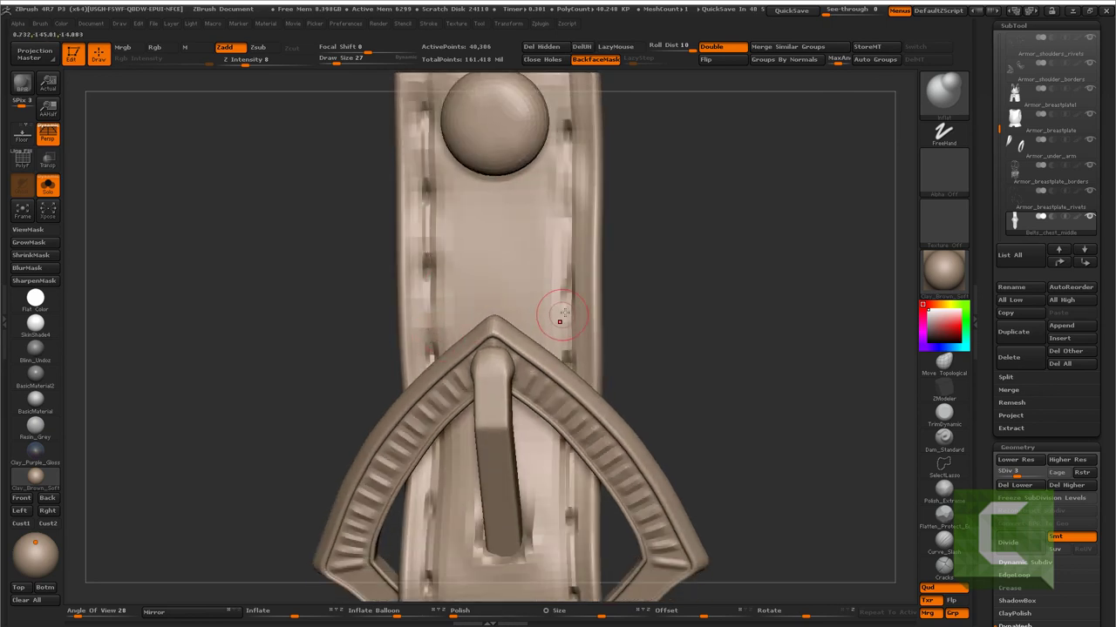
{"action": "left_click_drag", "start_coordinate": [558, 308], "coordinate": [523, 215], "text": "alt"}
{"action": "key", "text": "shift+s"}
{"action": "key", "text": "shift+s"}
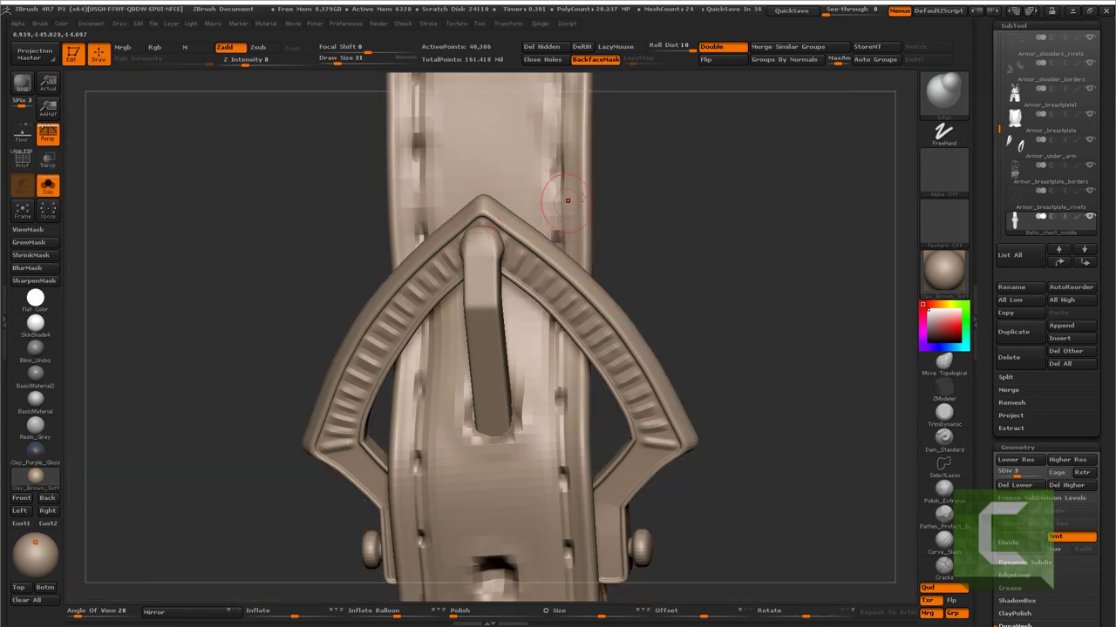
{"action": "left_click_drag", "start_coordinate": [672, 256], "coordinate": [654, 266]}
{"action": "key", "text": "shift+d"}
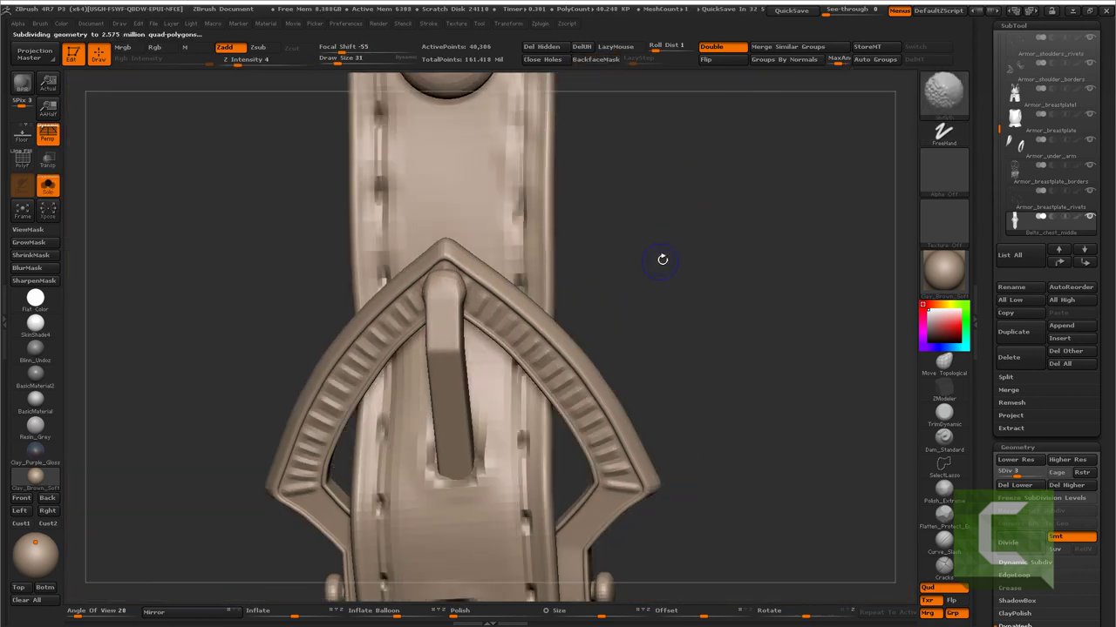
{"action": "key", "text": "shift+d"}
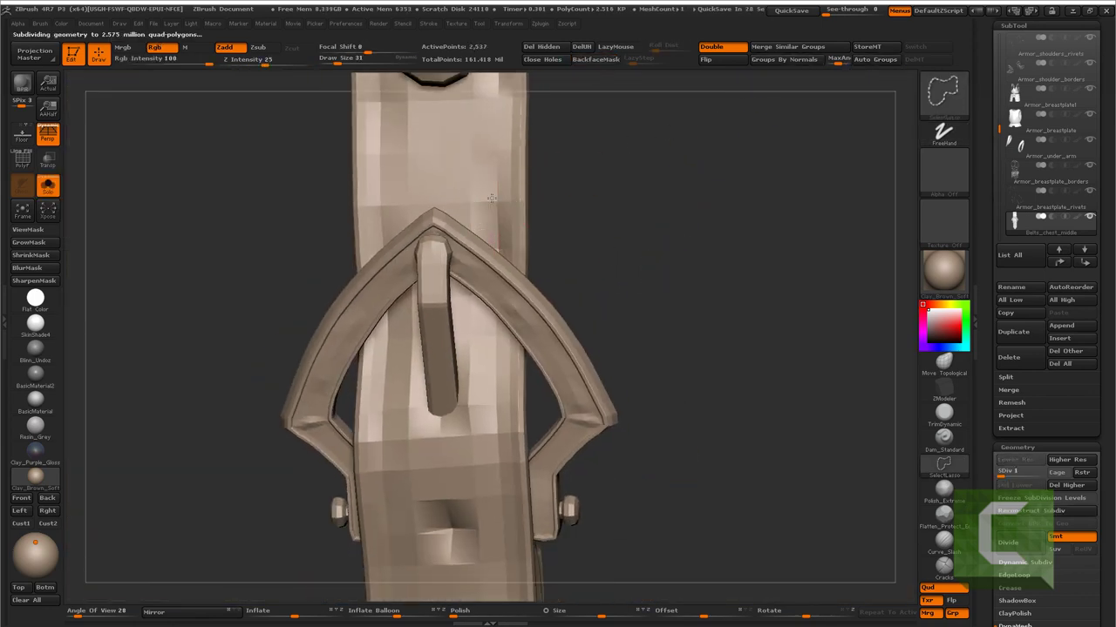
{"action": "left_click", "coordinate": [488, 204], "text": "ctrl+shift"}
{"action": "key", "text": "d"}
{"action": "key", "text": "d"}
- Frame the strap, then subdivide it back to SDiv 6, about 2.575 million polygons, in front view
{"action": "left_click_drag", "start_coordinate": [570, 189], "coordinate": [585, 293]}
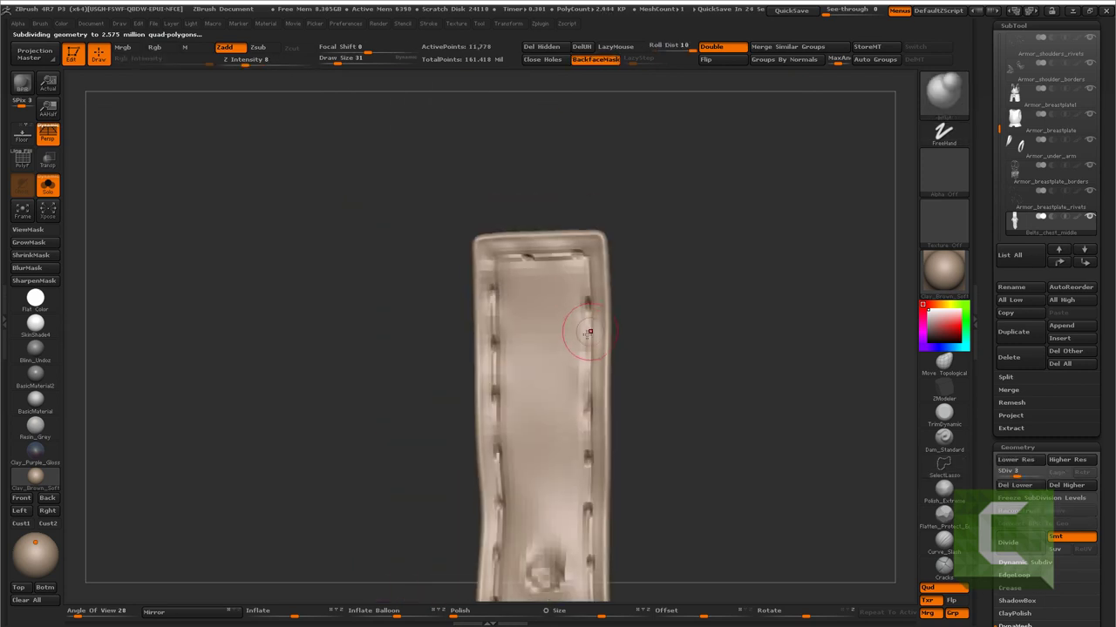
{"action": "left_click_drag", "start_coordinate": [578, 179], "coordinate": [459, 277]}
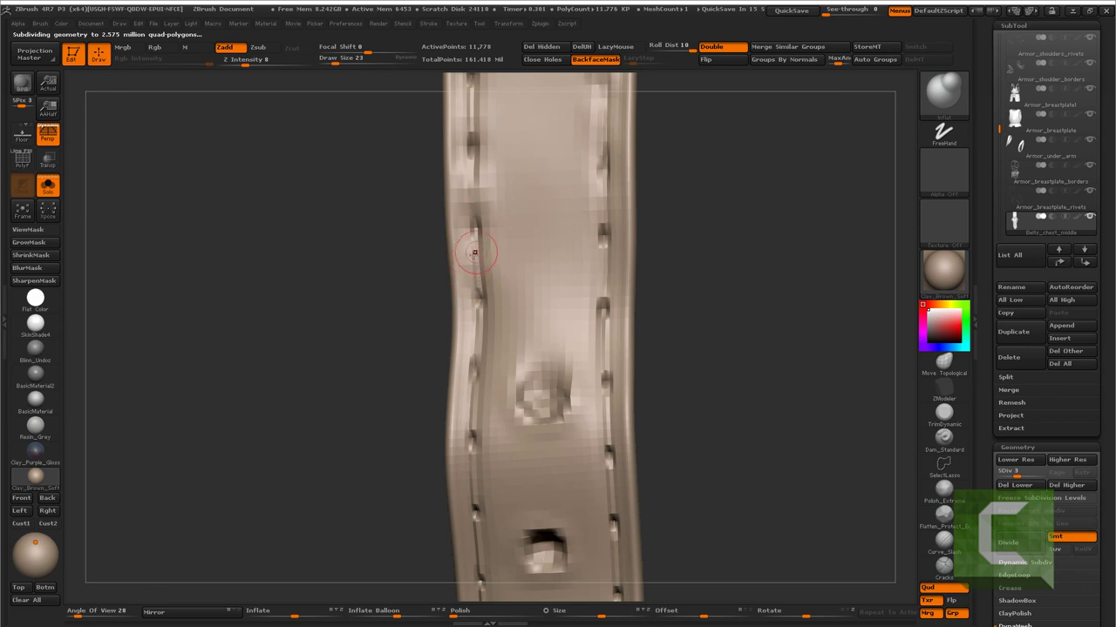
{"action": "mouse_move", "coordinate": [459, 276]}
{"action": "left_mouse_down", "text": "alt"}
{"action": "mouse_move", "coordinate": [508, 273]}
{"action": "mouse_move", "coordinate": [494, 252]}
{"action": "left_mouse_up", "text": "alt"}
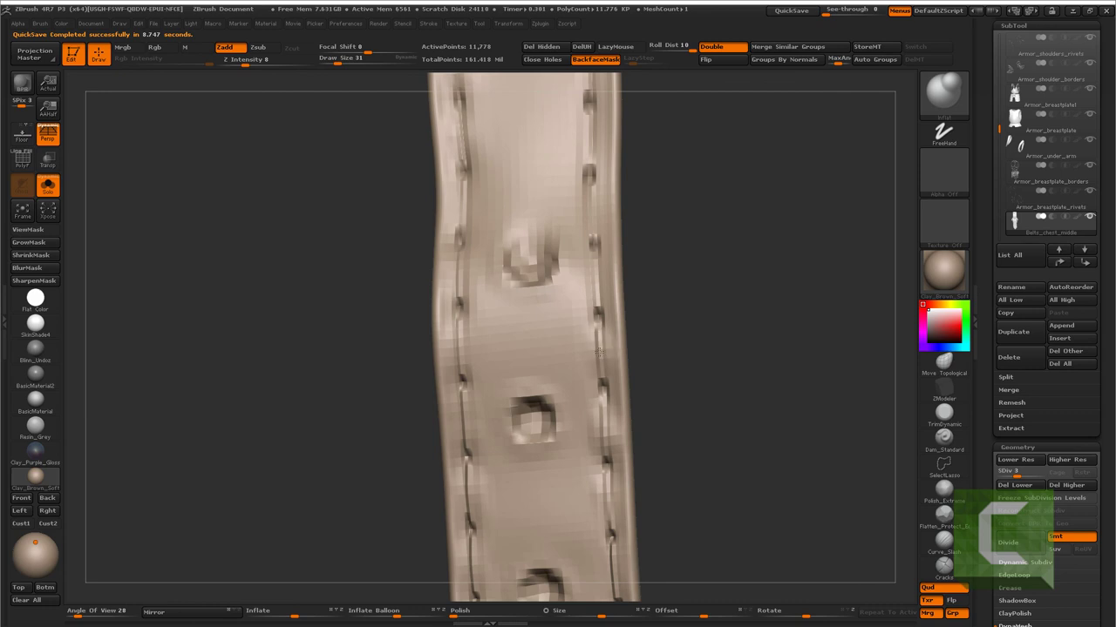
{"action": "left_click_drag", "start_coordinate": [593, 275], "coordinate": [583, 292]}
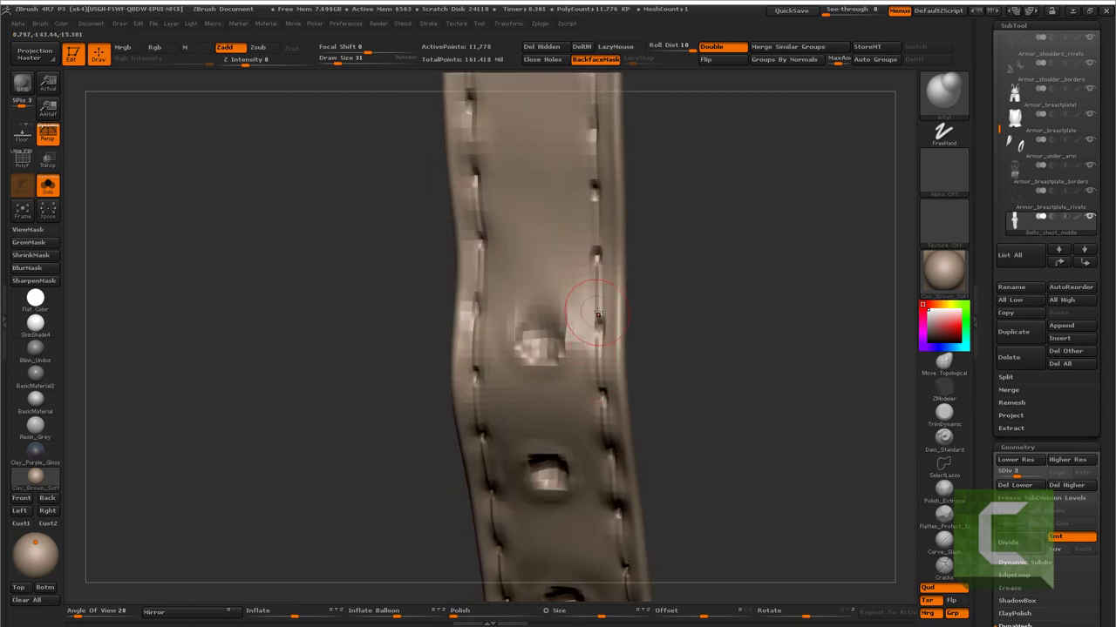
{"action": "key", "text": "bracketleft"}
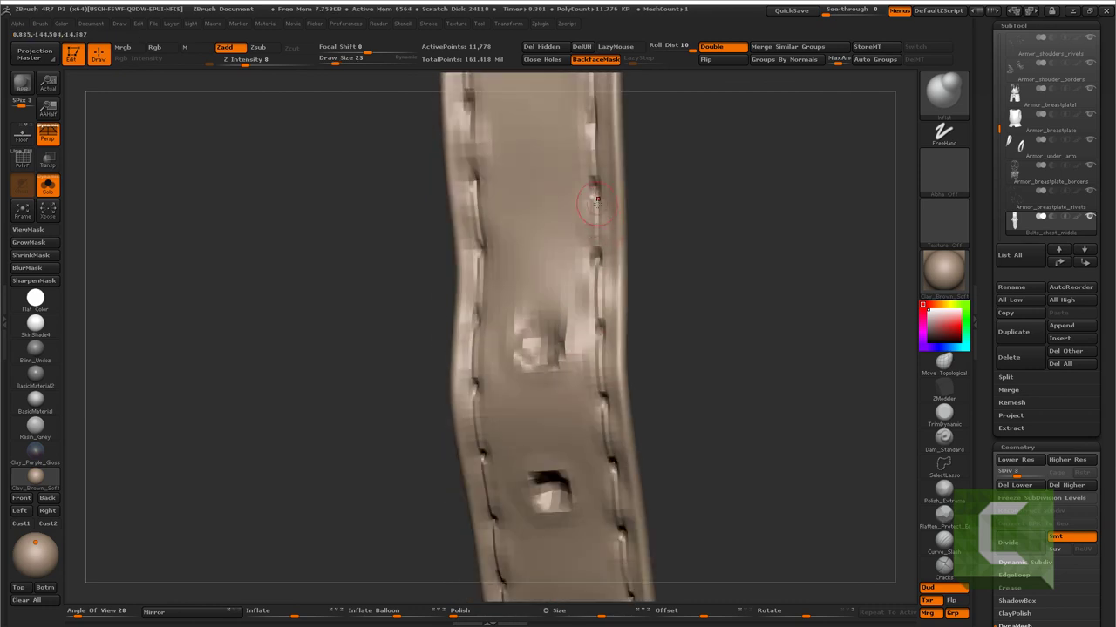
{"action": "key", "text": "bracketright"}
{"action": "mouse_move", "coordinate": [582, 235]}
{"action": "left_mouse_down"}
{"action": "mouse_move", "coordinate": [593, 288]}
{"action": "mouse_move", "coordinate": [672, 267]}
{"action": "mouse_move", "coordinate": [690, 291]}
{"action": "mouse_move", "coordinate": [698, 194]}
{"action": "left_mouse_up"}
{"action": "key", "text": "d"}
{"action": "key", "text": "d"}
{"action": "key", "text": "d"}
{"action": "key", "text": "bracketright"}
{"action": "key", "text": "ctrl+shift+s"}
{"action": "key", "text": "ctrl+shift+s"}
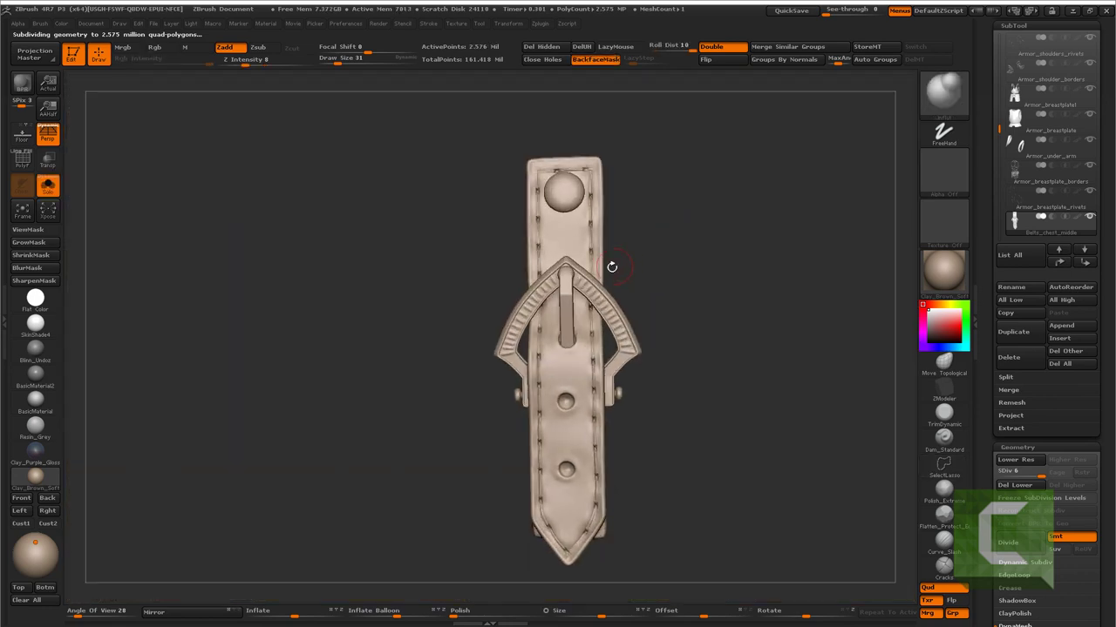
- Pick Dam_Standard with the buckle masked and scratch the strap's leather around the buckle
{"action": "key", "text": "b"}
{"action": "key", "text": "d"}
{"action": "key", "text": "s"}
{"action": "key", "text": "ctrl+h"}
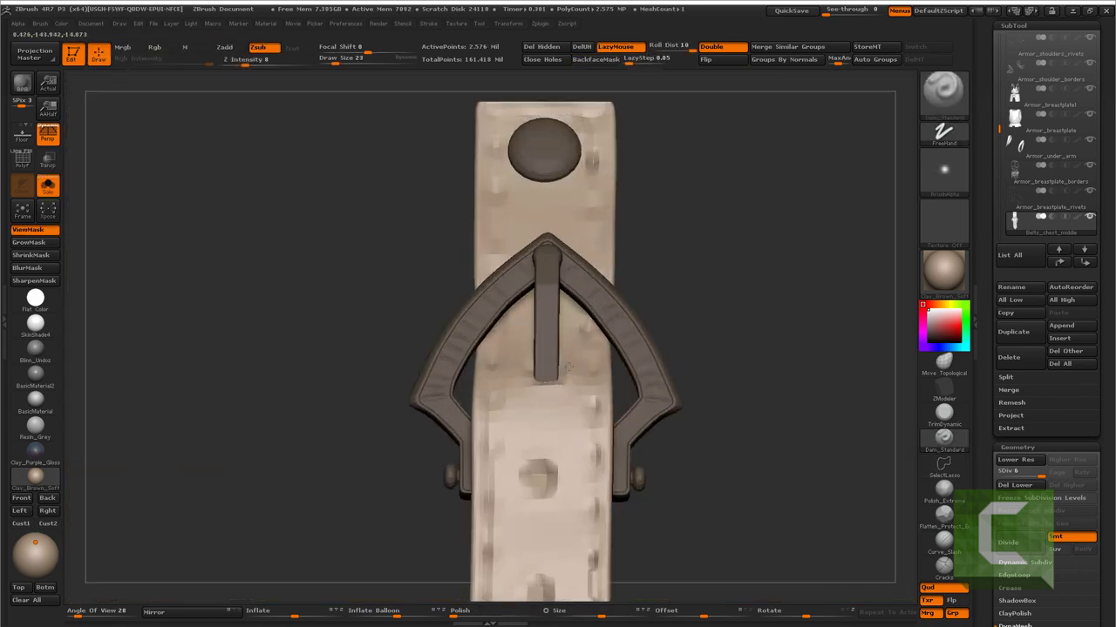
{"action": "left_click_drag", "start_coordinate": [587, 305], "coordinate": [605, 351]}
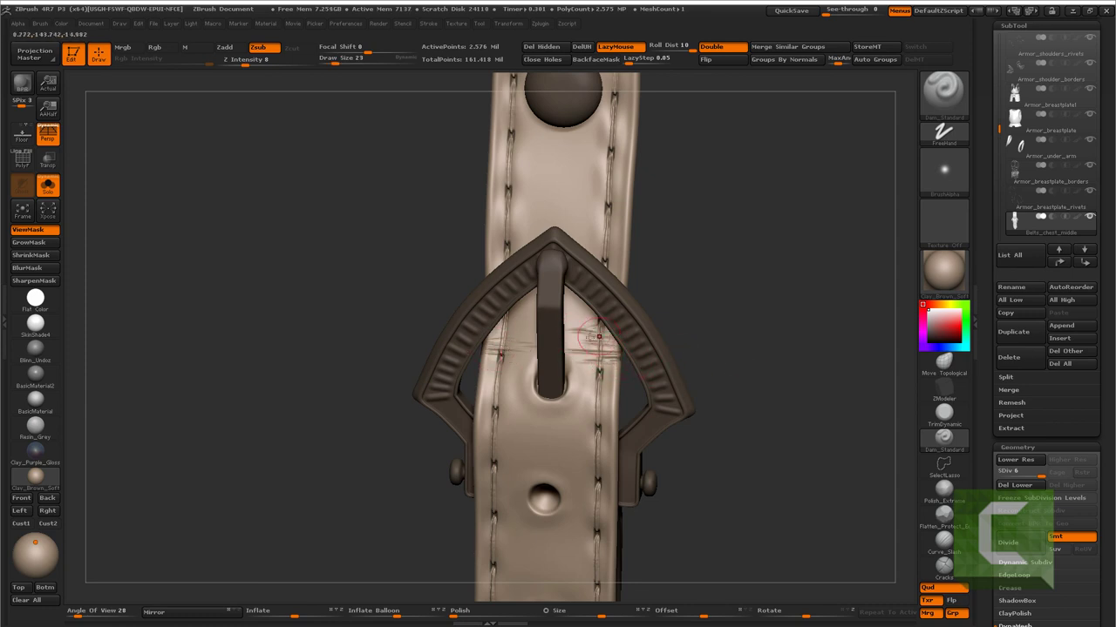
{"action": "mouse_move", "coordinate": [598, 336]}
{"action": "left_mouse_down"}
{"action": "mouse_move", "coordinate": [549, 343]}
{"action": "mouse_move", "coordinate": [573, 332]}
{"action": "left_mouse_up"}
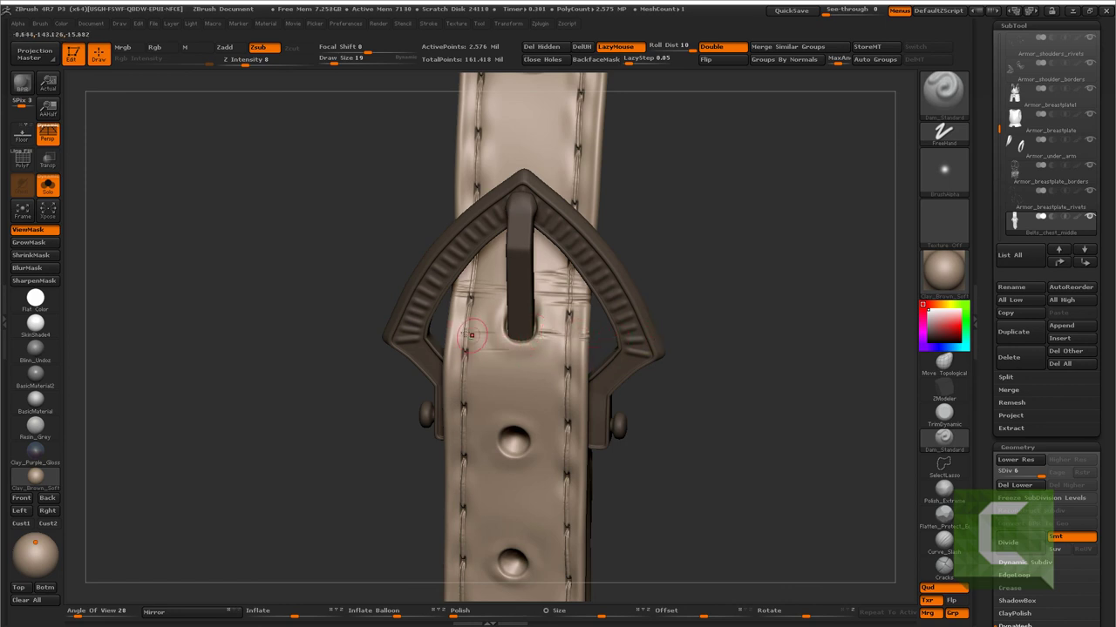
{"action": "left_click_drag", "start_coordinate": [471, 335], "coordinate": [606, 348]}
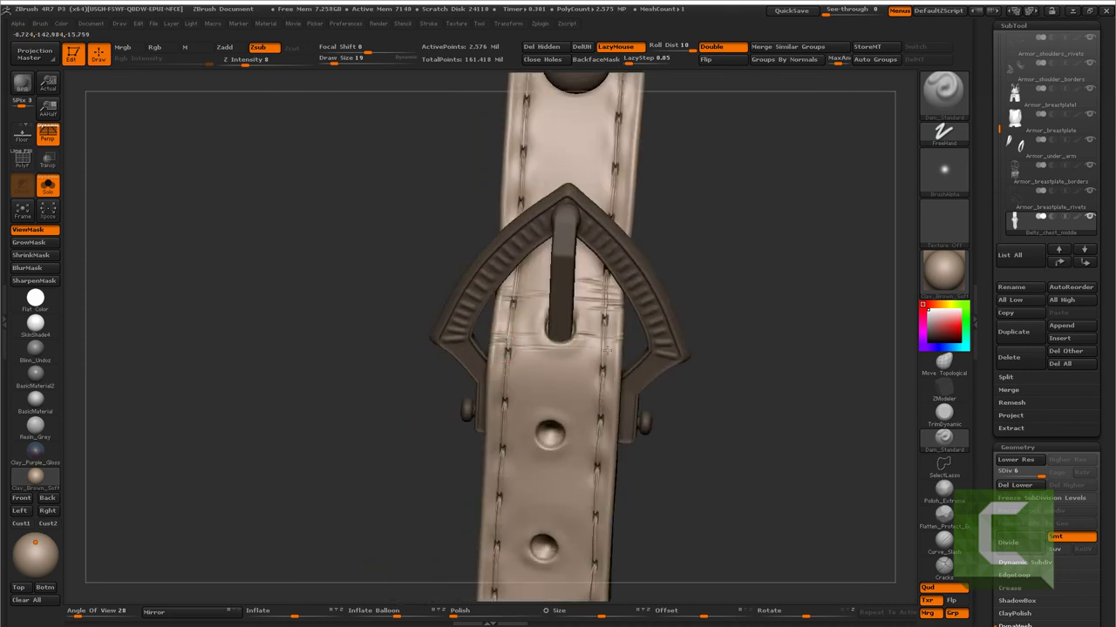
- Smooth the scratches, return to Dam_Standard with a larger brush, and move toward the belt tip
{"action": "key", "text": "b"}
{"action": "key", "text": "c"}
{"action": "key", "text": "b"}
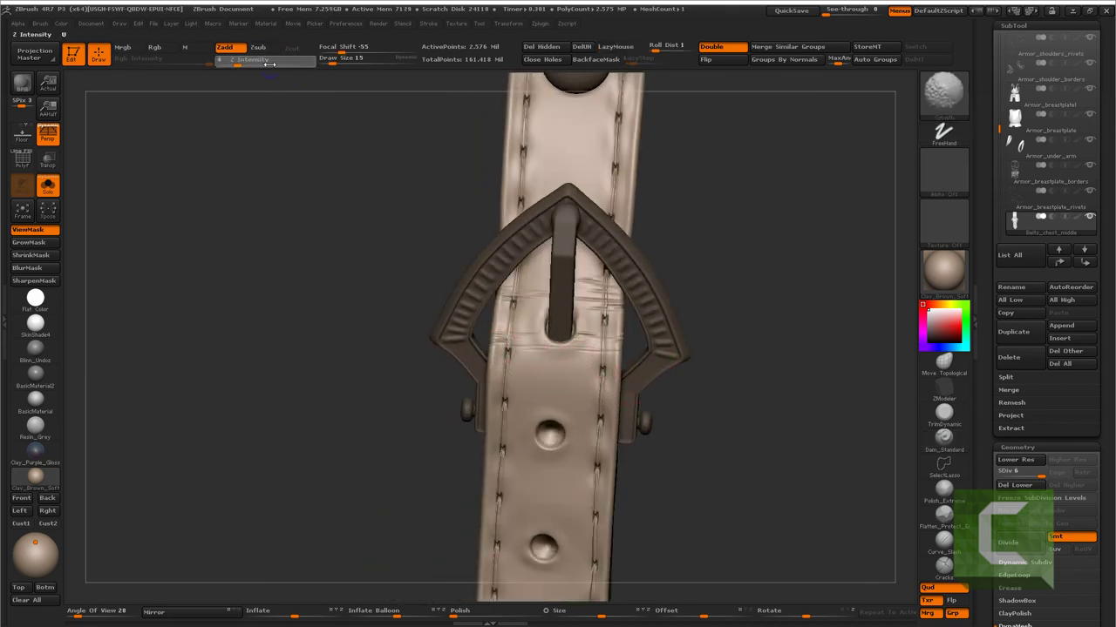
{"action": "key", "text": "b"}
{"action": "key", "text": "d"}
{"action": "key", "text": "s"}
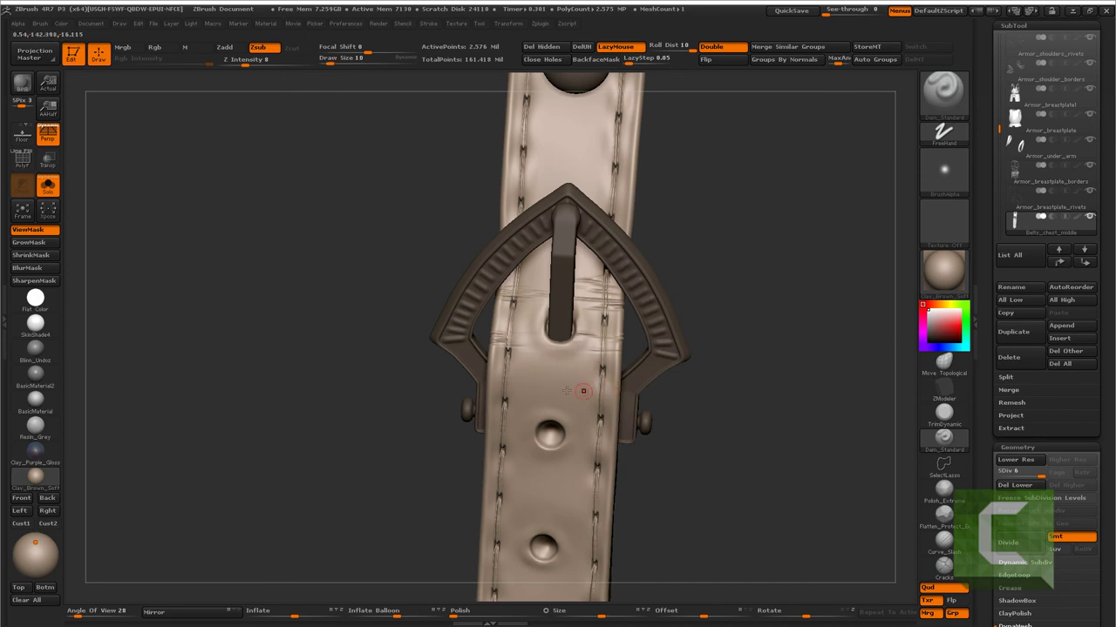
{"action": "left_click_drag", "start_coordinate": [585, 366], "coordinate": [592, 369]}
{"action": "key", "text": "bracketright"}
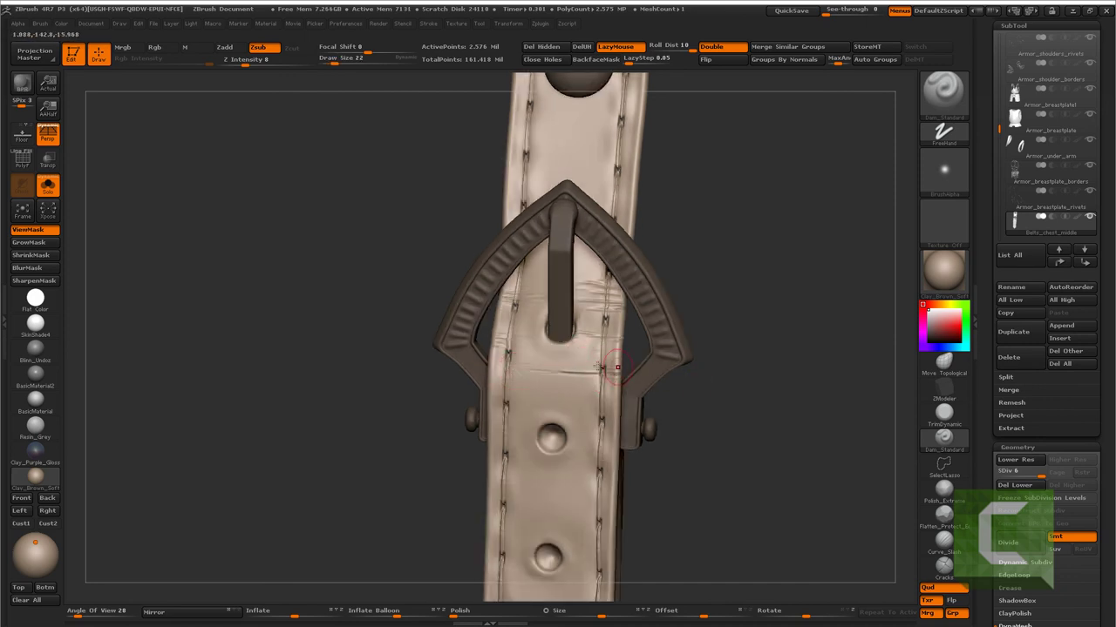
{"action": "left_click_drag", "start_coordinate": [656, 368], "coordinate": [535, 392]}
{"action": "key", "text": "bracketright"}
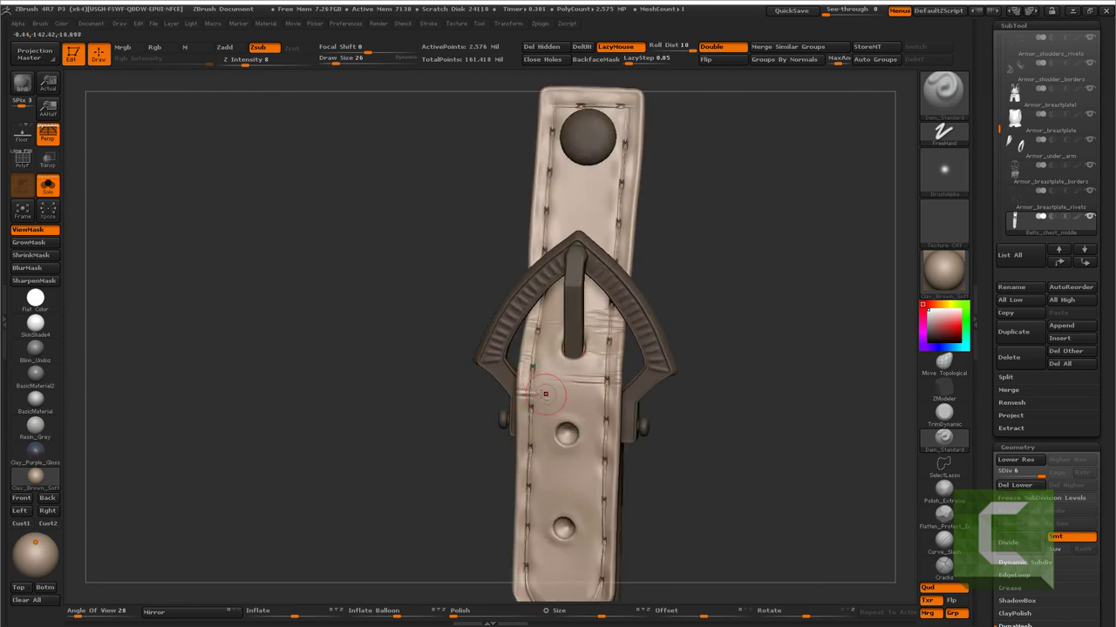
{"action": "mouse_move", "coordinate": [677, 401]}
{"action": "left_mouse_down", "text": "alt"}
{"action": "mouse_move", "coordinate": [596, 473]}
{"action": "mouse_move", "coordinate": [553, 439]}
{"action": "left_mouse_up", "text": "alt"}
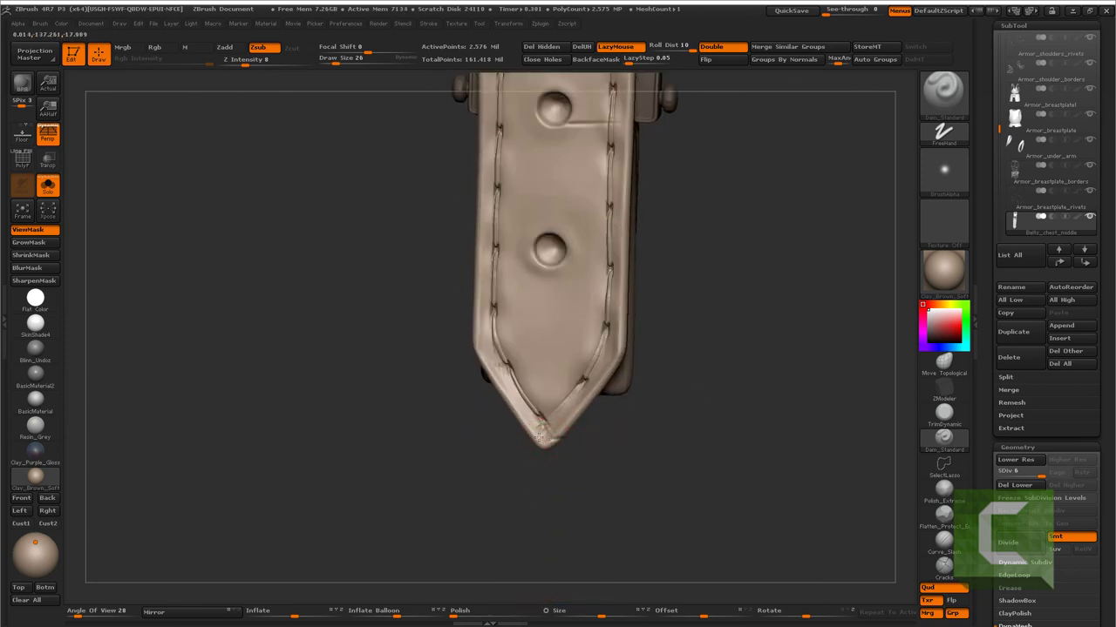
- Cut a scratch near the belt tip and a horizontal groove between the stitch lines, then smooth
{"action": "key", "text": "bracketleft"}
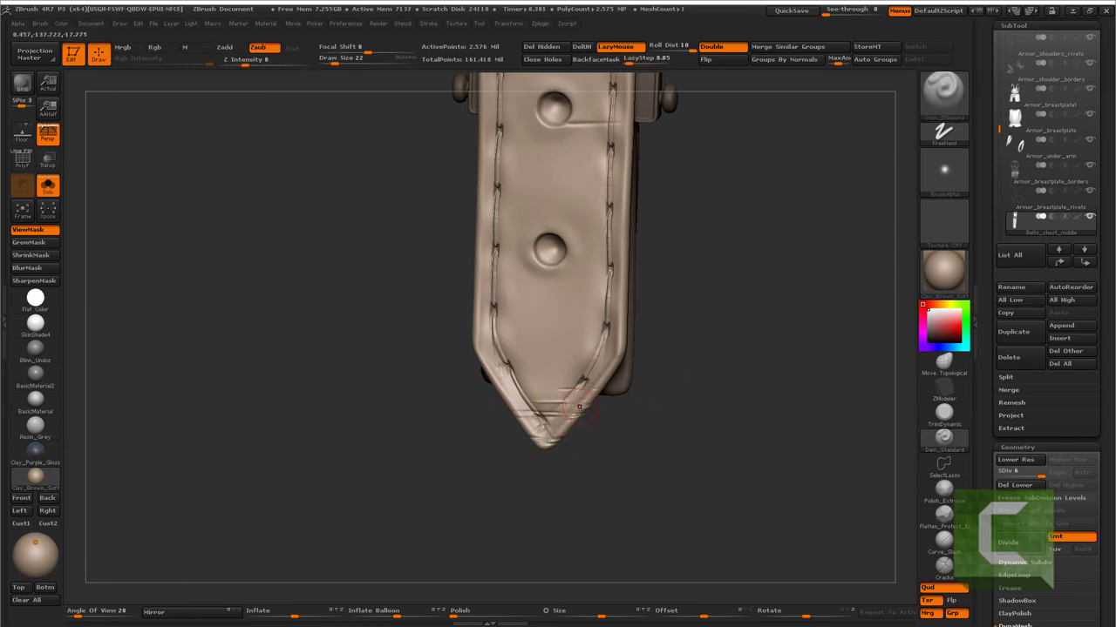
{"action": "key", "text": "ctrl"}
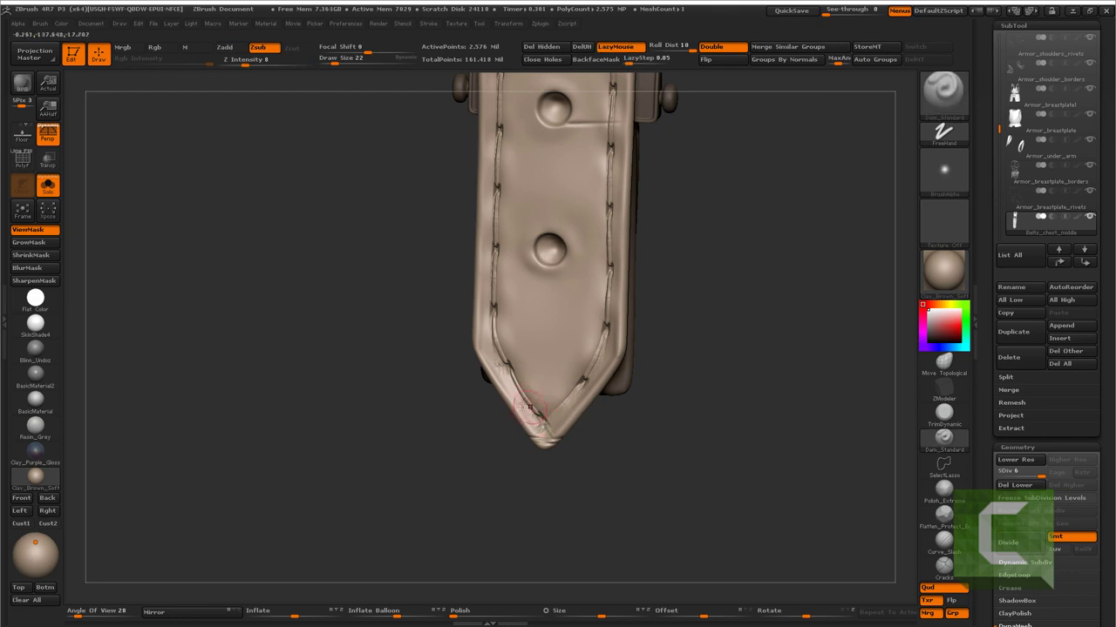
{"action": "left_click_drag", "start_coordinate": [523, 405], "coordinate": [571, 392]}
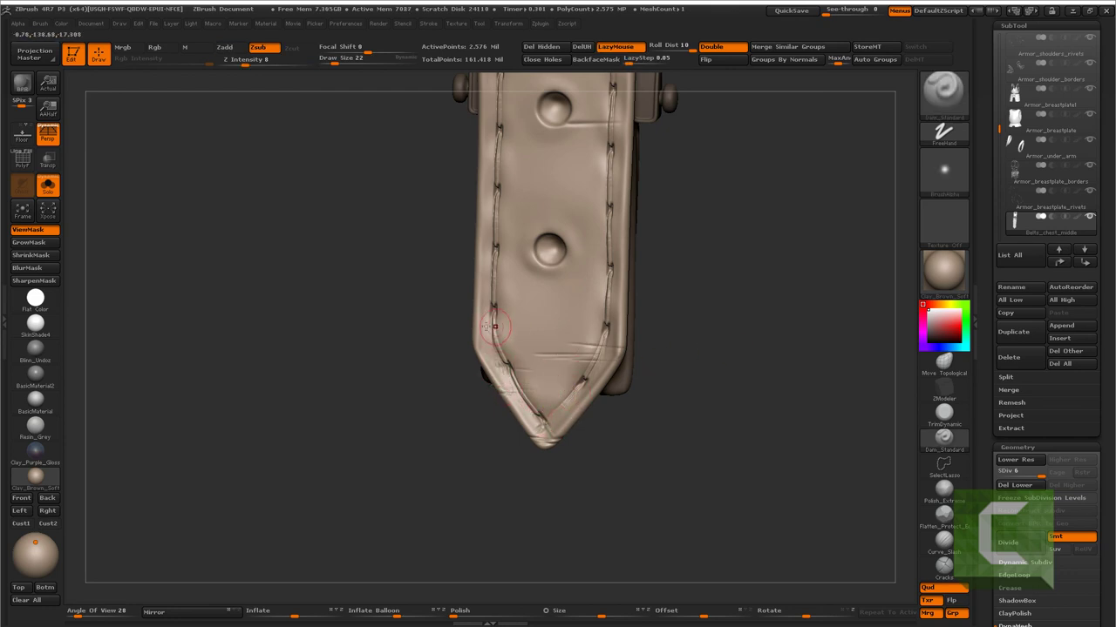
{"action": "right_click_drag", "start_coordinate": [586, 347], "coordinate": [565, 355]}
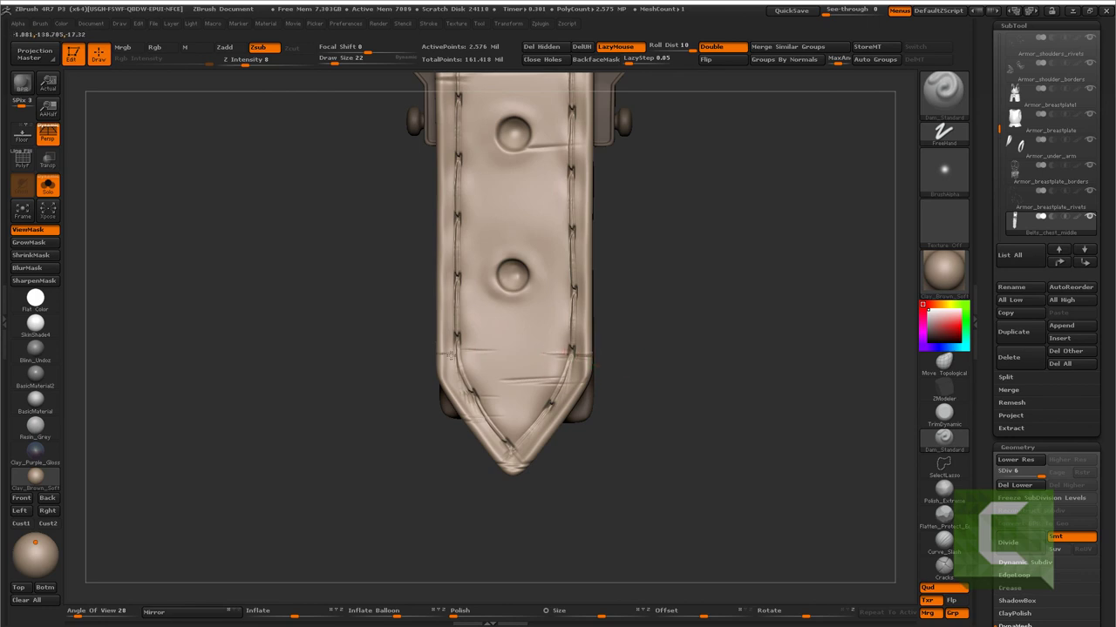
{"action": "mouse_move", "coordinate": [471, 353]}
{"action": "right_mouse_down"}
{"action": "mouse_move", "coordinate": [450, 351]}
{"action": "mouse_move", "coordinate": [507, 353]}
{"action": "right_mouse_up"}
{"action": "mouse_move", "coordinate": [507, 353]}
{"action": "left_mouse_down"}
{"action": "mouse_move", "coordinate": [660, 338]}
{"action": "mouse_move", "coordinate": [598, 409]}
{"action": "left_mouse_up"}
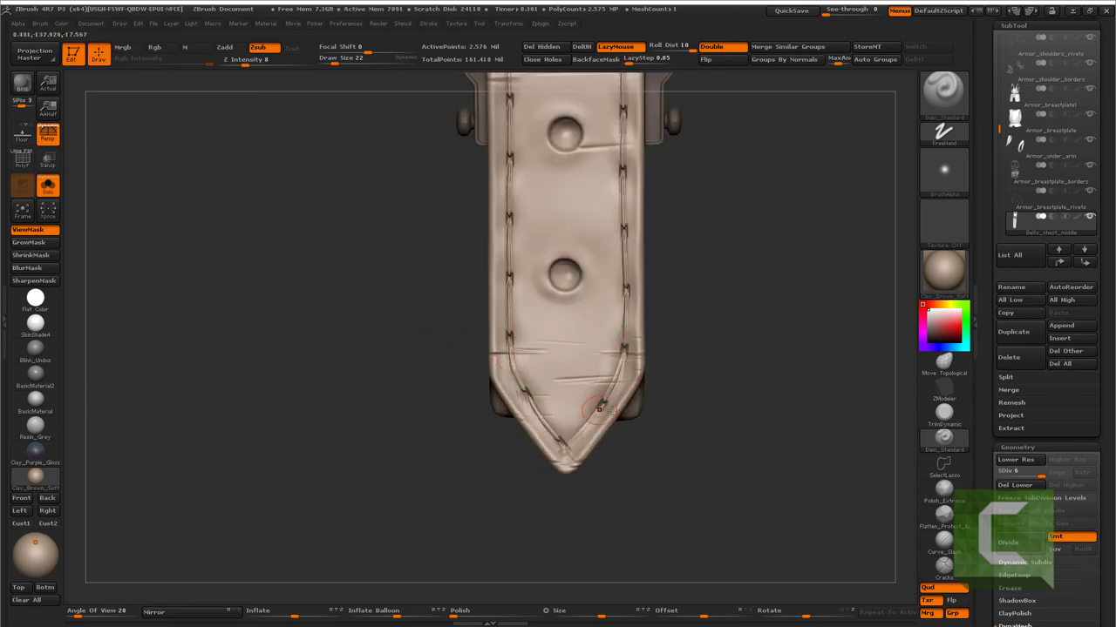
{"action": "key", "text": "shift"}
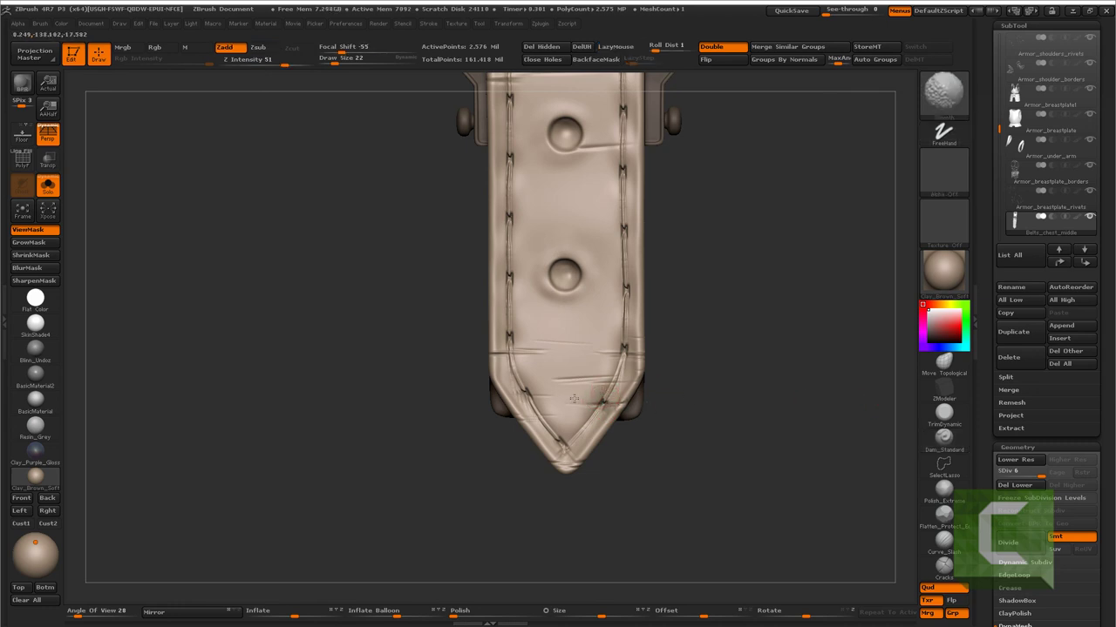
{"action": "left_click_drag", "start_coordinate": [579, 347], "coordinate": [453, 408], "text": "alt"}
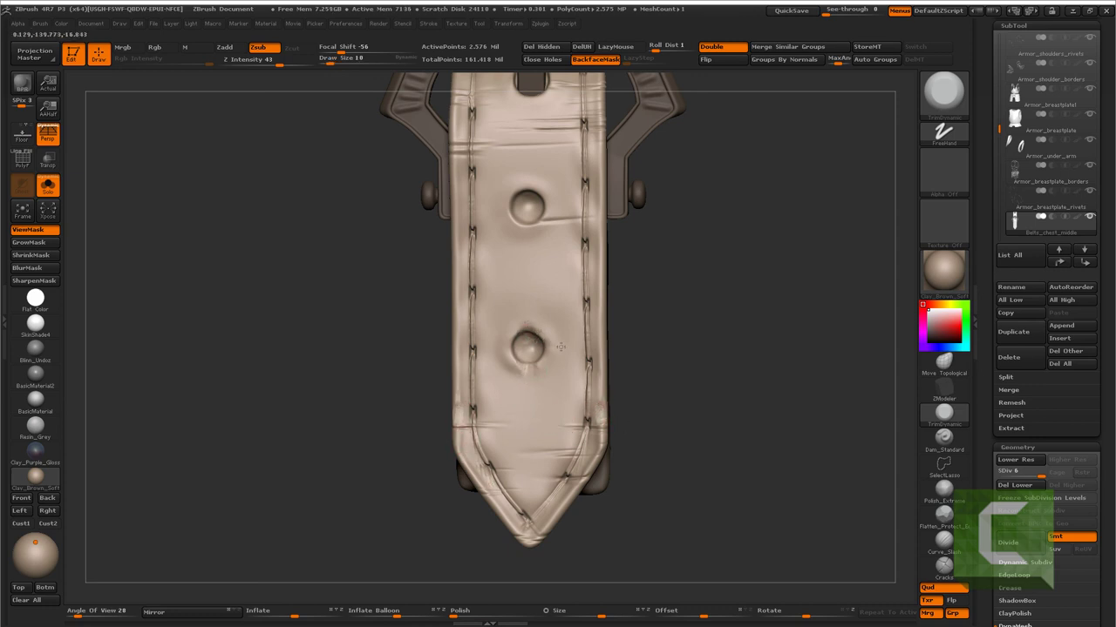
- Frame the buckle strap and set up a smaller, softer Inflate brush at SDiv 5
{"action": "left_click_drag", "start_coordinate": [546, 343], "coordinate": [540, 357], "text": "alt"}
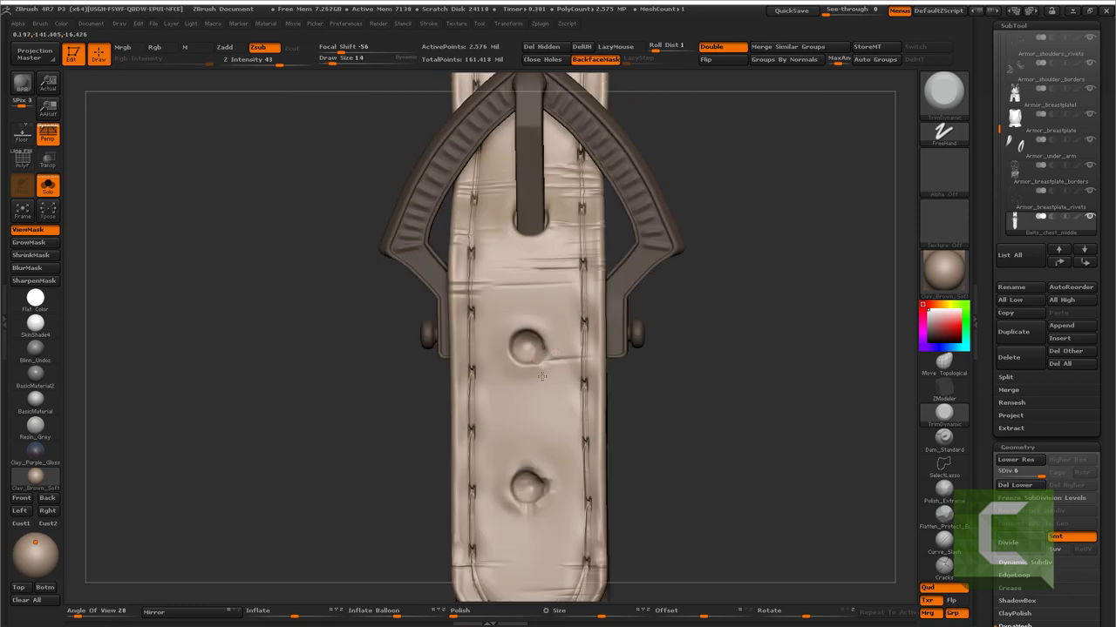
{"action": "left_click_drag", "start_coordinate": [541, 269], "coordinate": [578, 190], "text": "alt"}
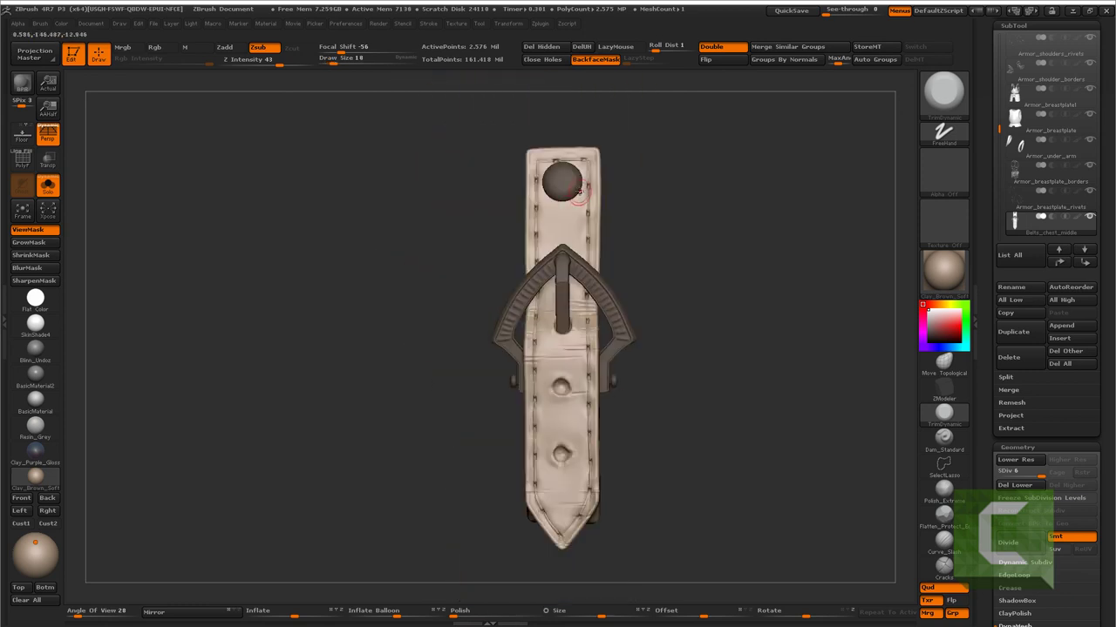
{"action": "left_click_drag", "start_coordinate": [511, 303], "coordinate": [573, 397], "text": "alt"}
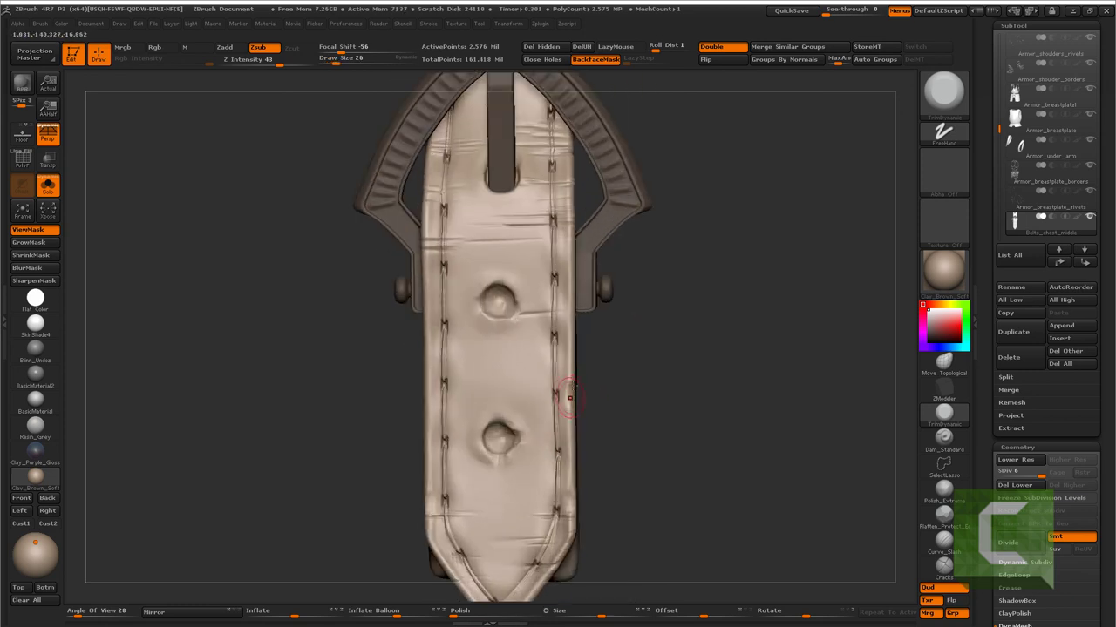
{"action": "mouse_move", "coordinate": [568, 447]}
{"action": "left_mouse_down", "text": "alt"}
{"action": "mouse_move", "coordinate": [475, 462]}
{"action": "mouse_move", "coordinate": [549, 337]}
{"action": "mouse_move", "coordinate": [590, 406]}
{"action": "mouse_move", "coordinate": [610, 498]}
{"action": "mouse_move", "coordinate": [468, 457]}
{"action": "left_mouse_up", "text": "alt"}
{"action": "key", "text": "b"}
{"action": "key", "text": "i"}
{"action": "key", "text": "n"}
- Puff out the strap tip's left edge, then turn Solo off to show the whole knight
{"action": "key", "text": "shift+d"}
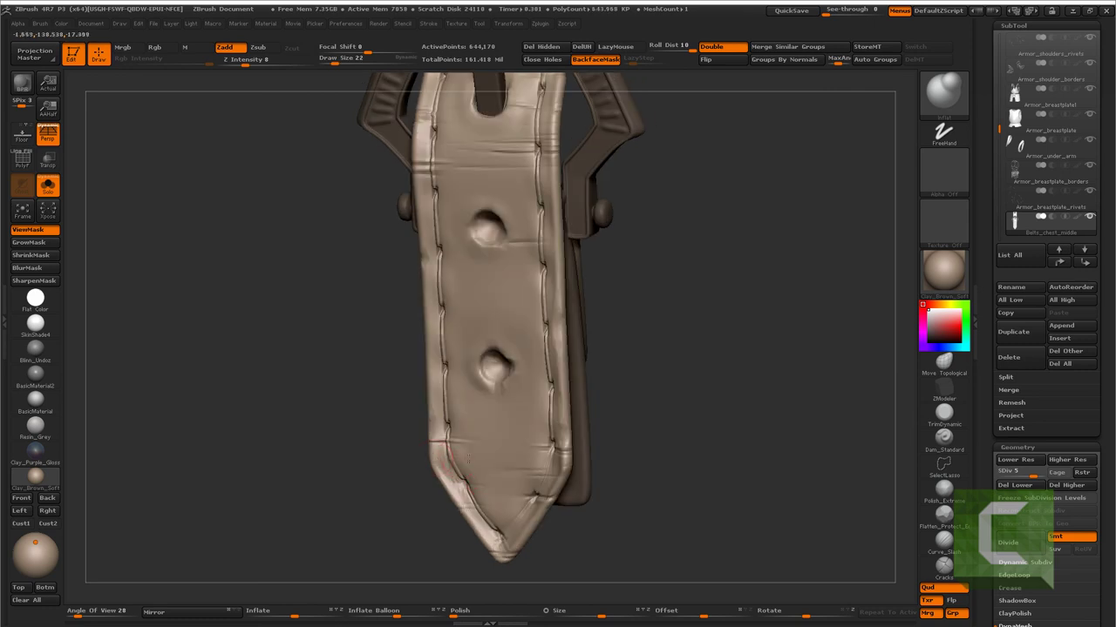
{"action": "left_click_drag", "start_coordinate": [493, 504], "coordinate": [486, 516]}
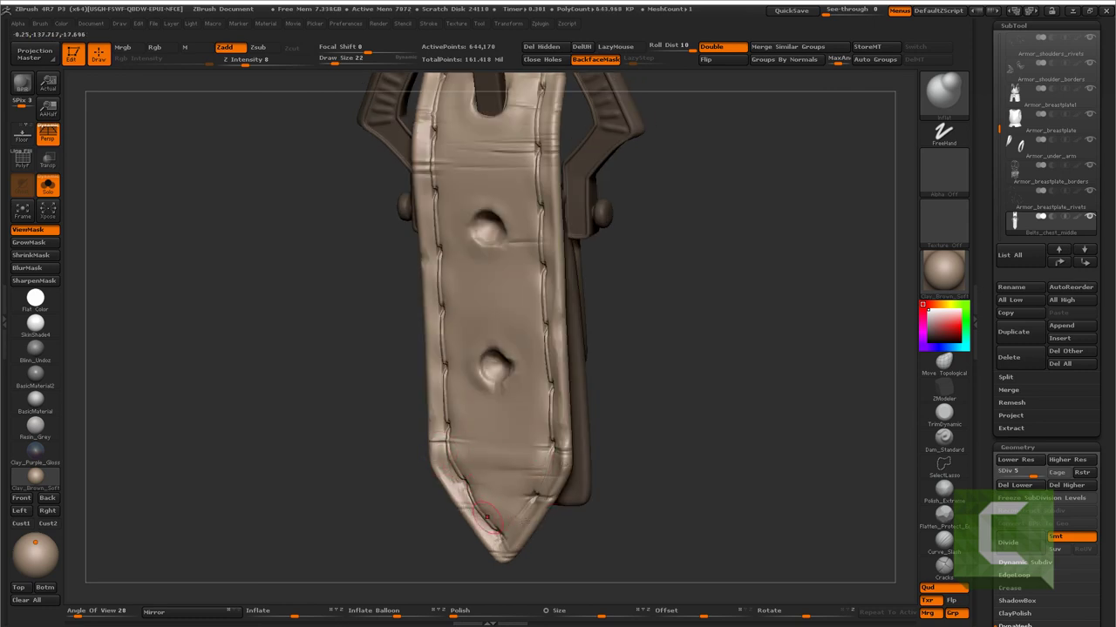
{"action": "mouse_move", "coordinate": [548, 536]}
{"action": "left_mouse_down", "text": "shift"}
{"action": "mouse_move", "coordinate": [655, 383]}
{"action": "mouse_move", "coordinate": [630, 354]}
{"action": "mouse_move", "coordinate": [641, 384]}
{"action": "left_mouse_up", "text": "shift"}
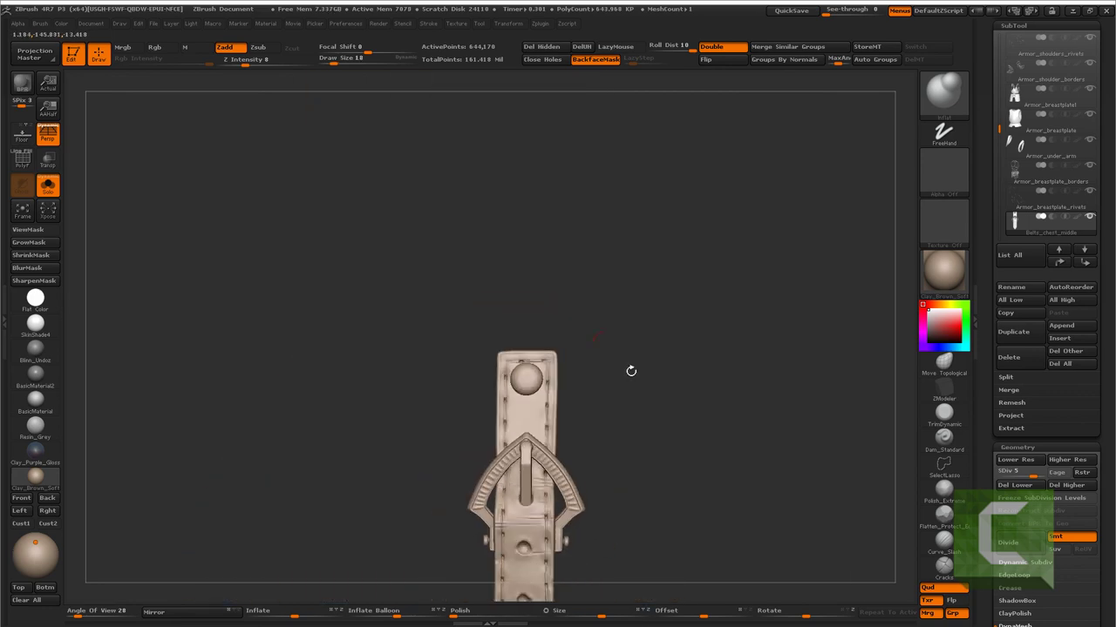
{"action": "key", "text": "ctrl+shift+x"}
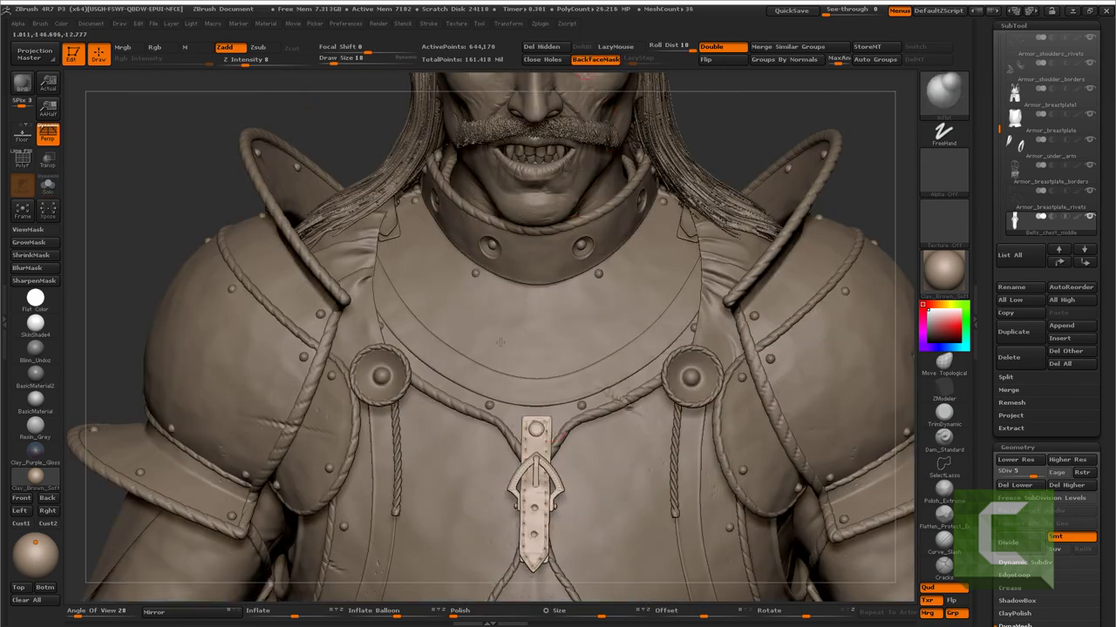